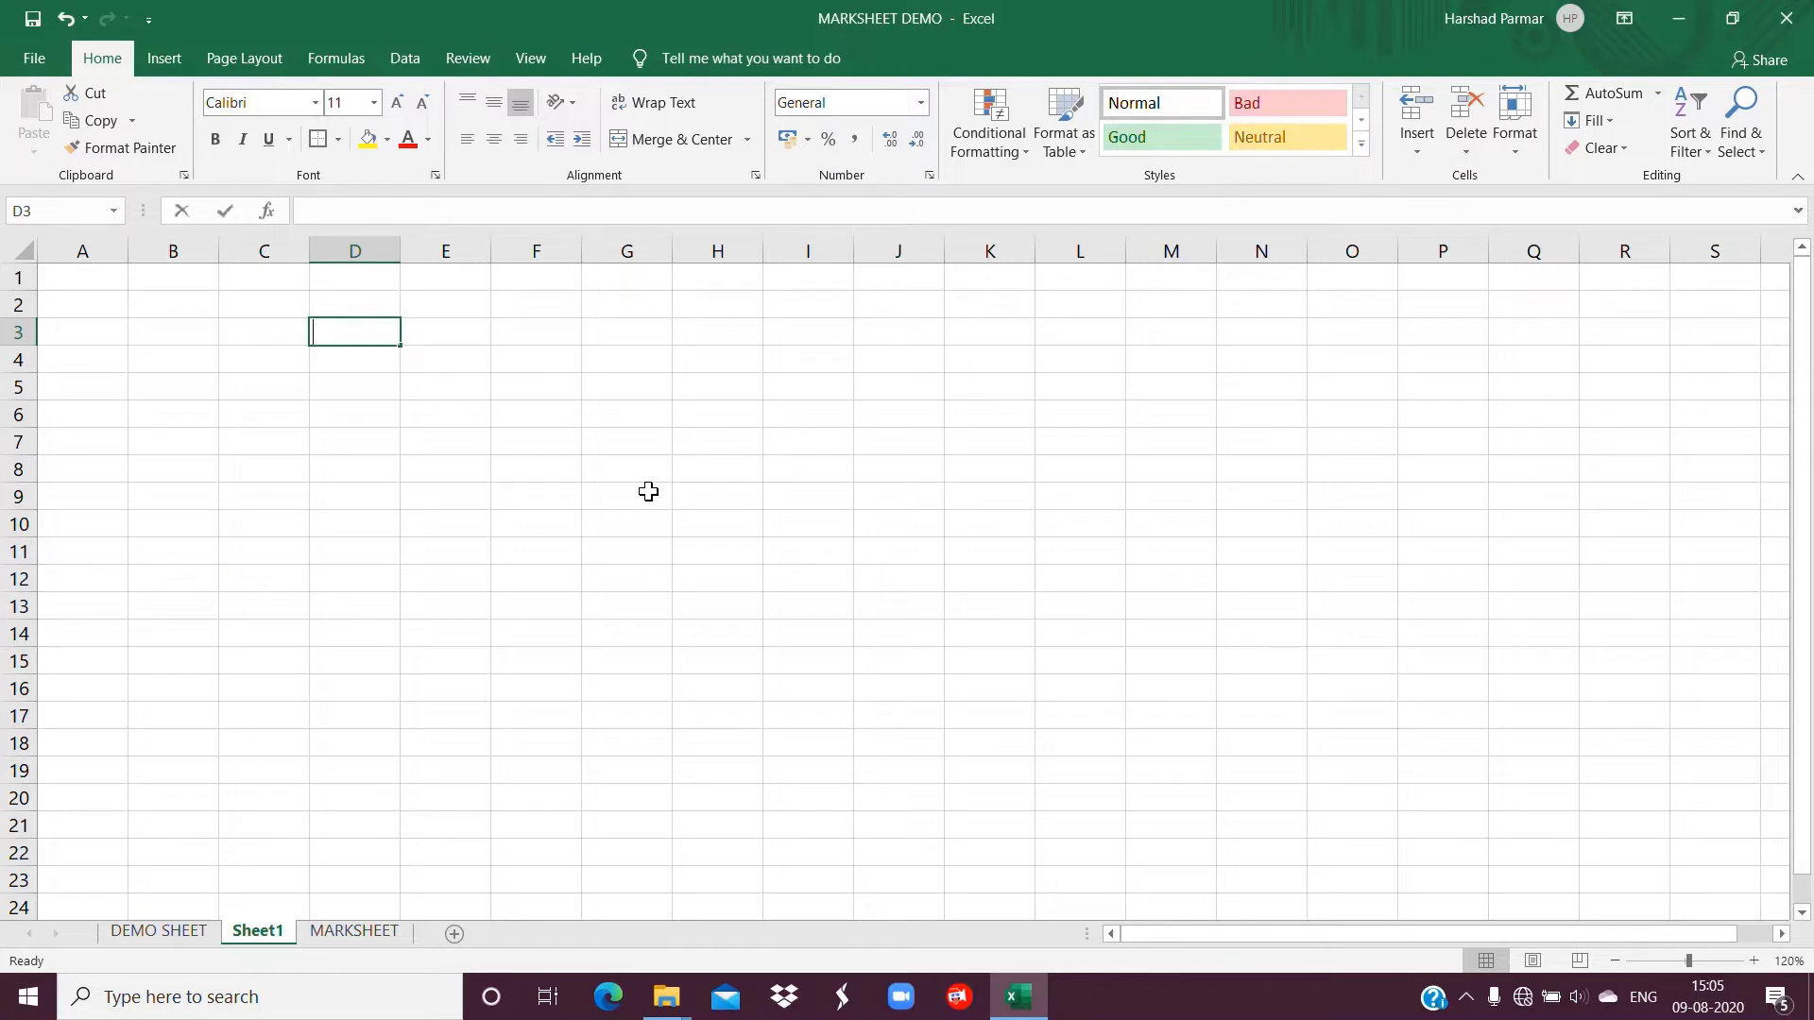
Enter the school title "SUPER DUPER GUJARATI-ENGLISH MEDIUM SCHOOL" in cell D3
{"action": "type", "text": "SUPER DUPER"}
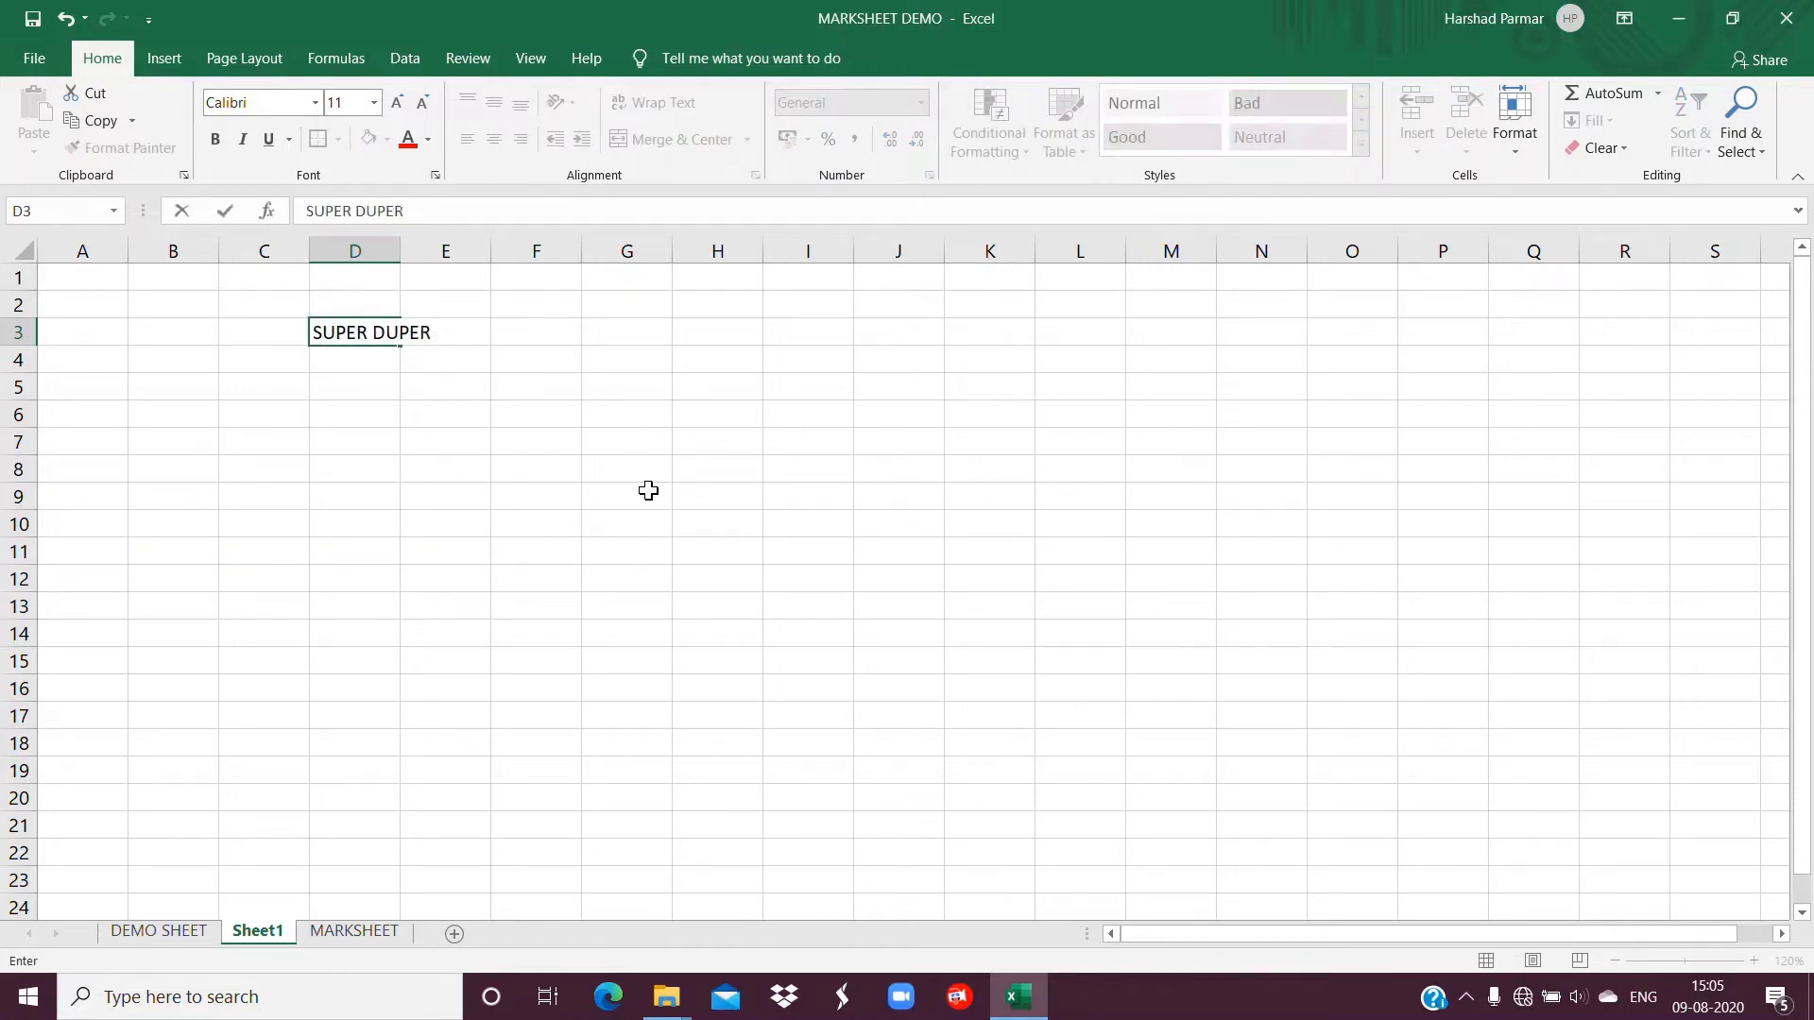
{"action": "type", "text": " GUJARATI-ENGLISH MEDIUM SCHOOL"}
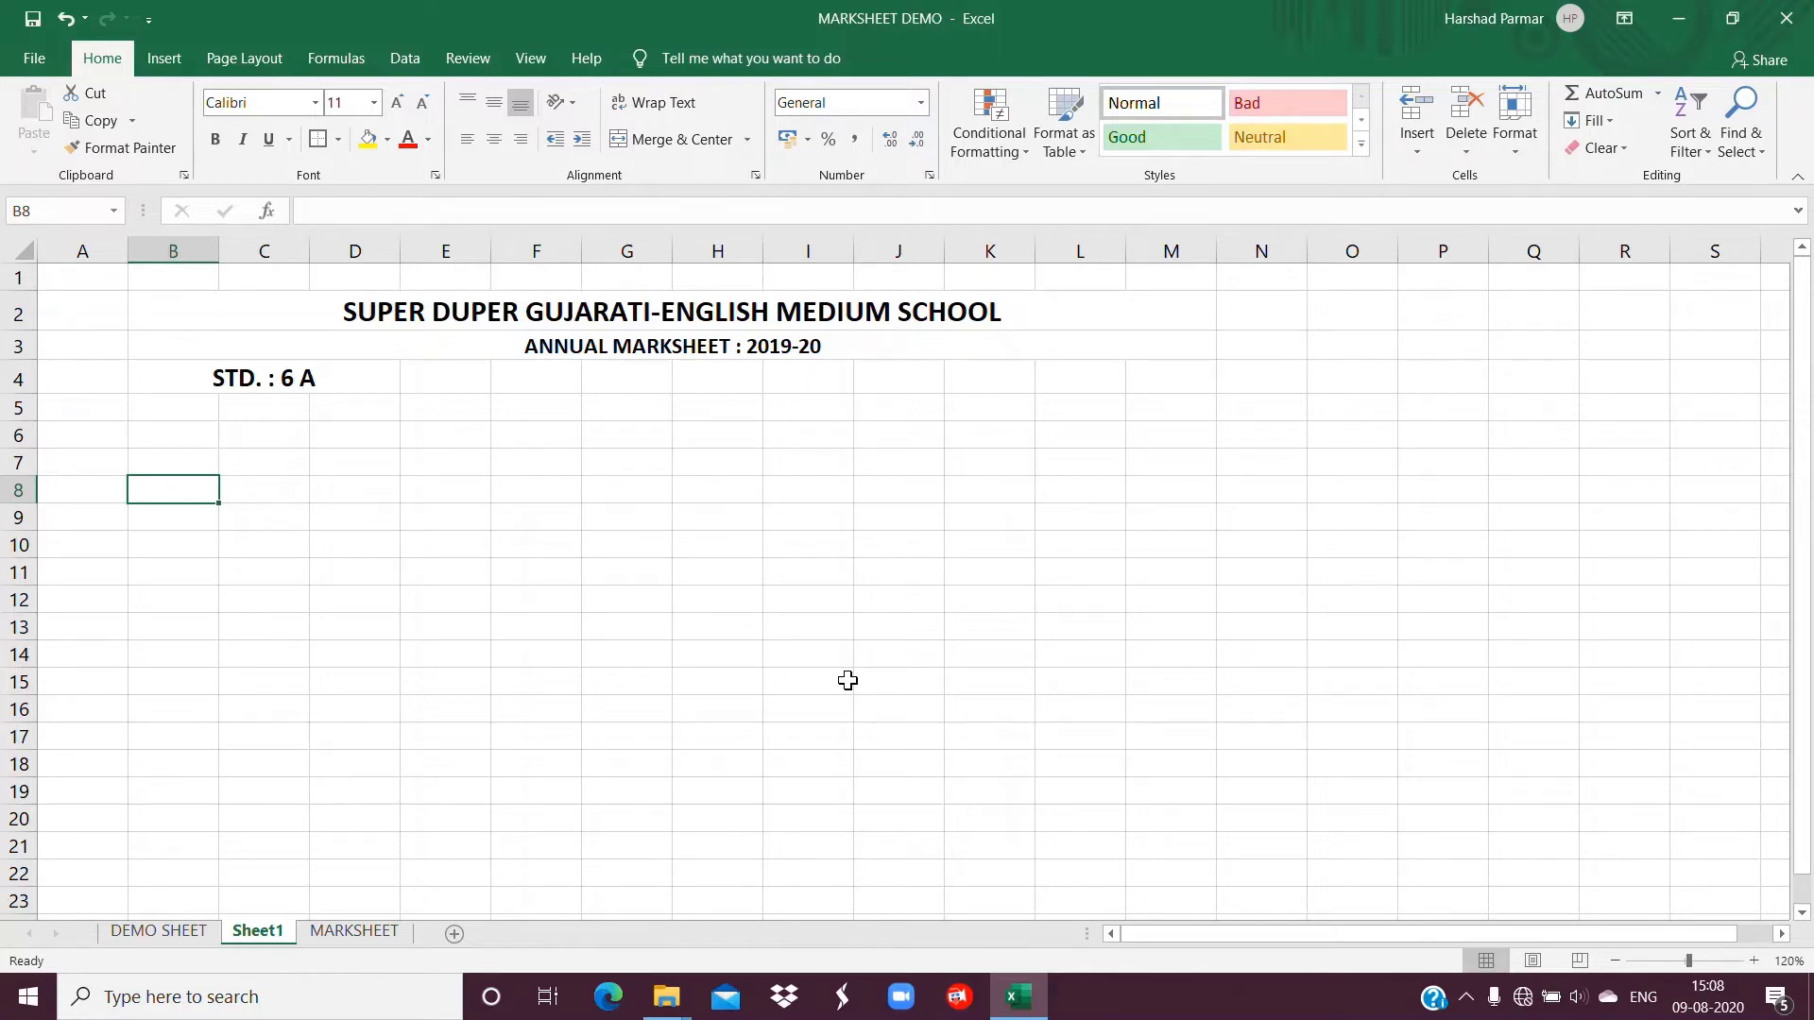
Enter the column headers "NO", "NAME OF STUDENT" and "EXAM NO." across row 8, starting in cell B8
{"action": "type", "text": "NO"}
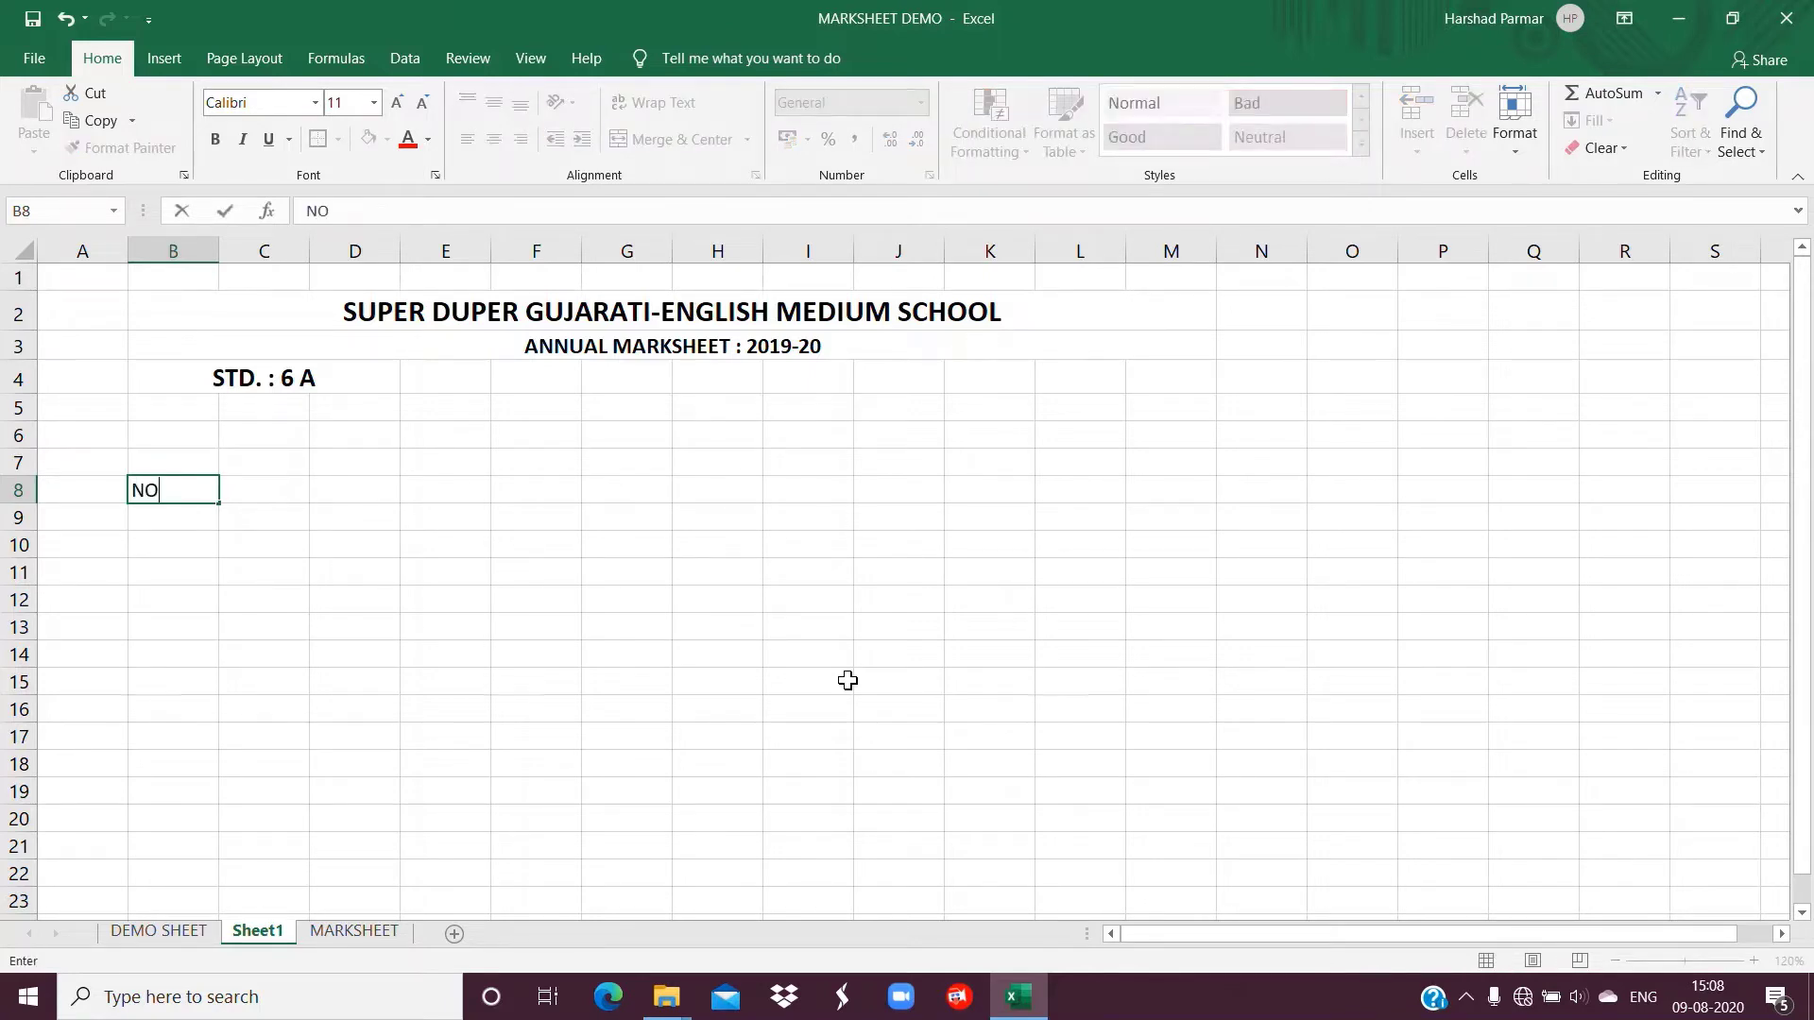
{"action": "key", "text": "Tab"}
{"action": "type", "text": "NAME "}
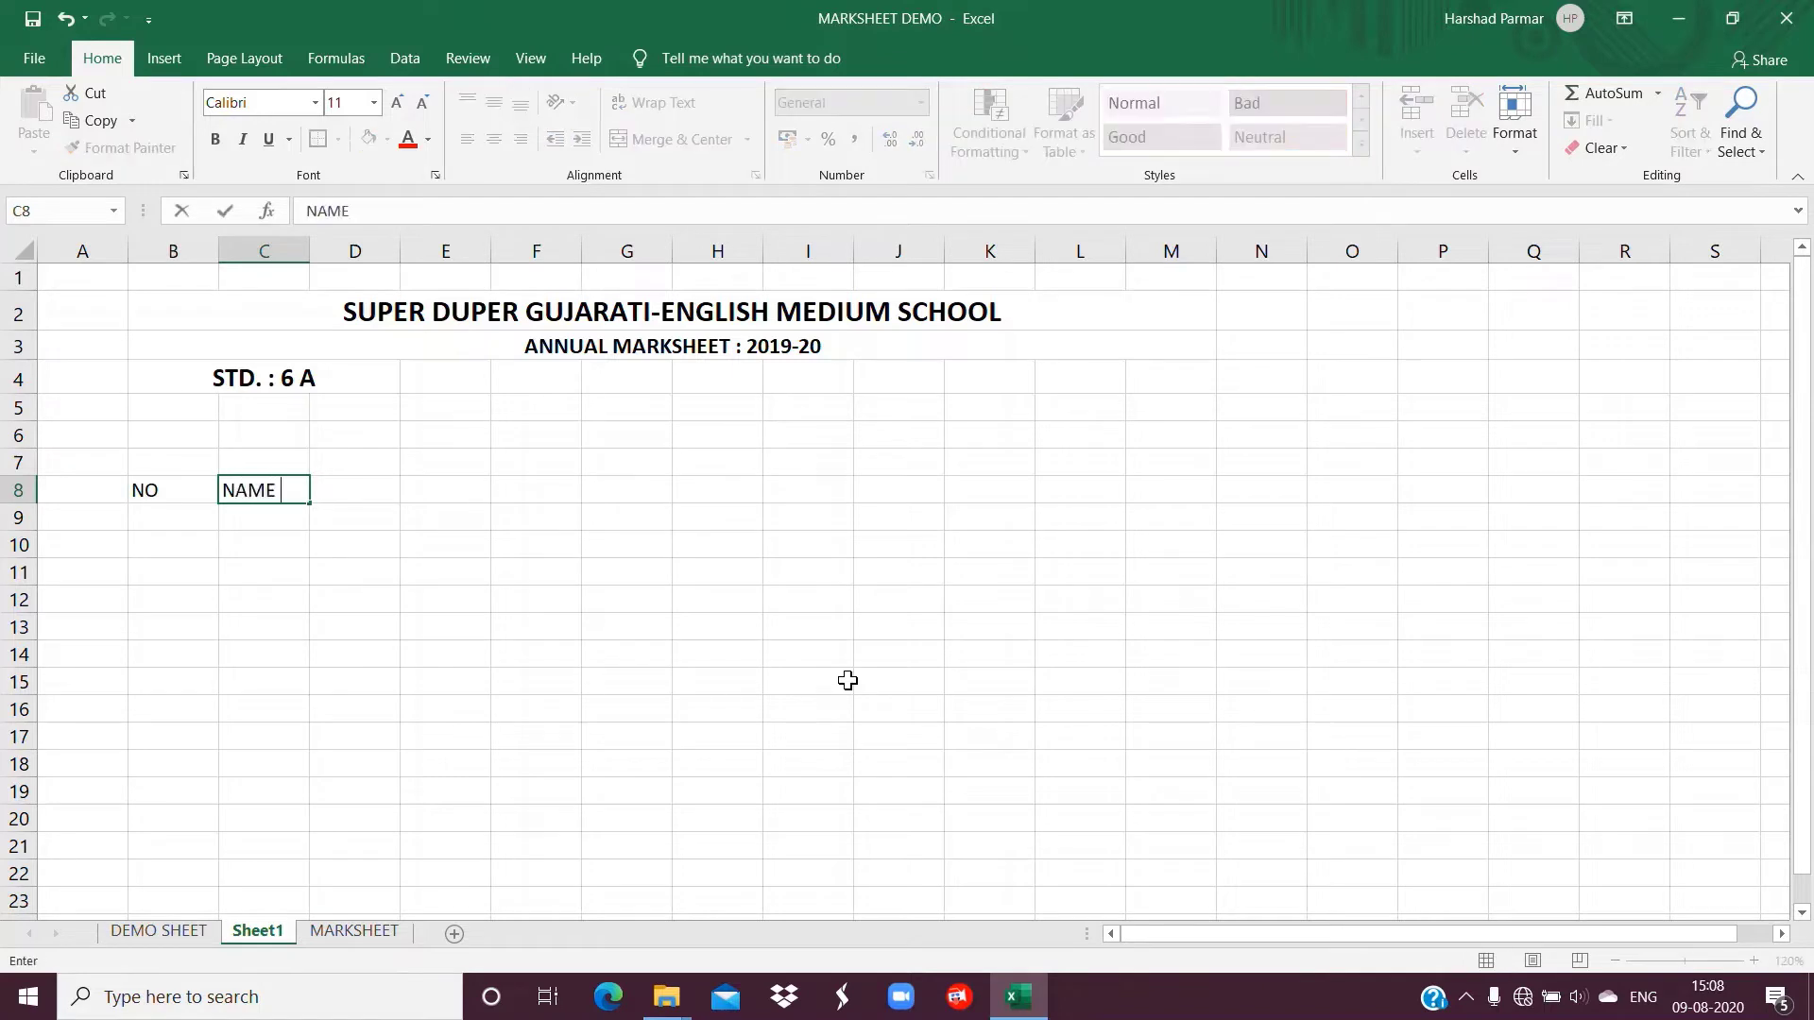
{"action": "type", "text": "OF STUDE"}
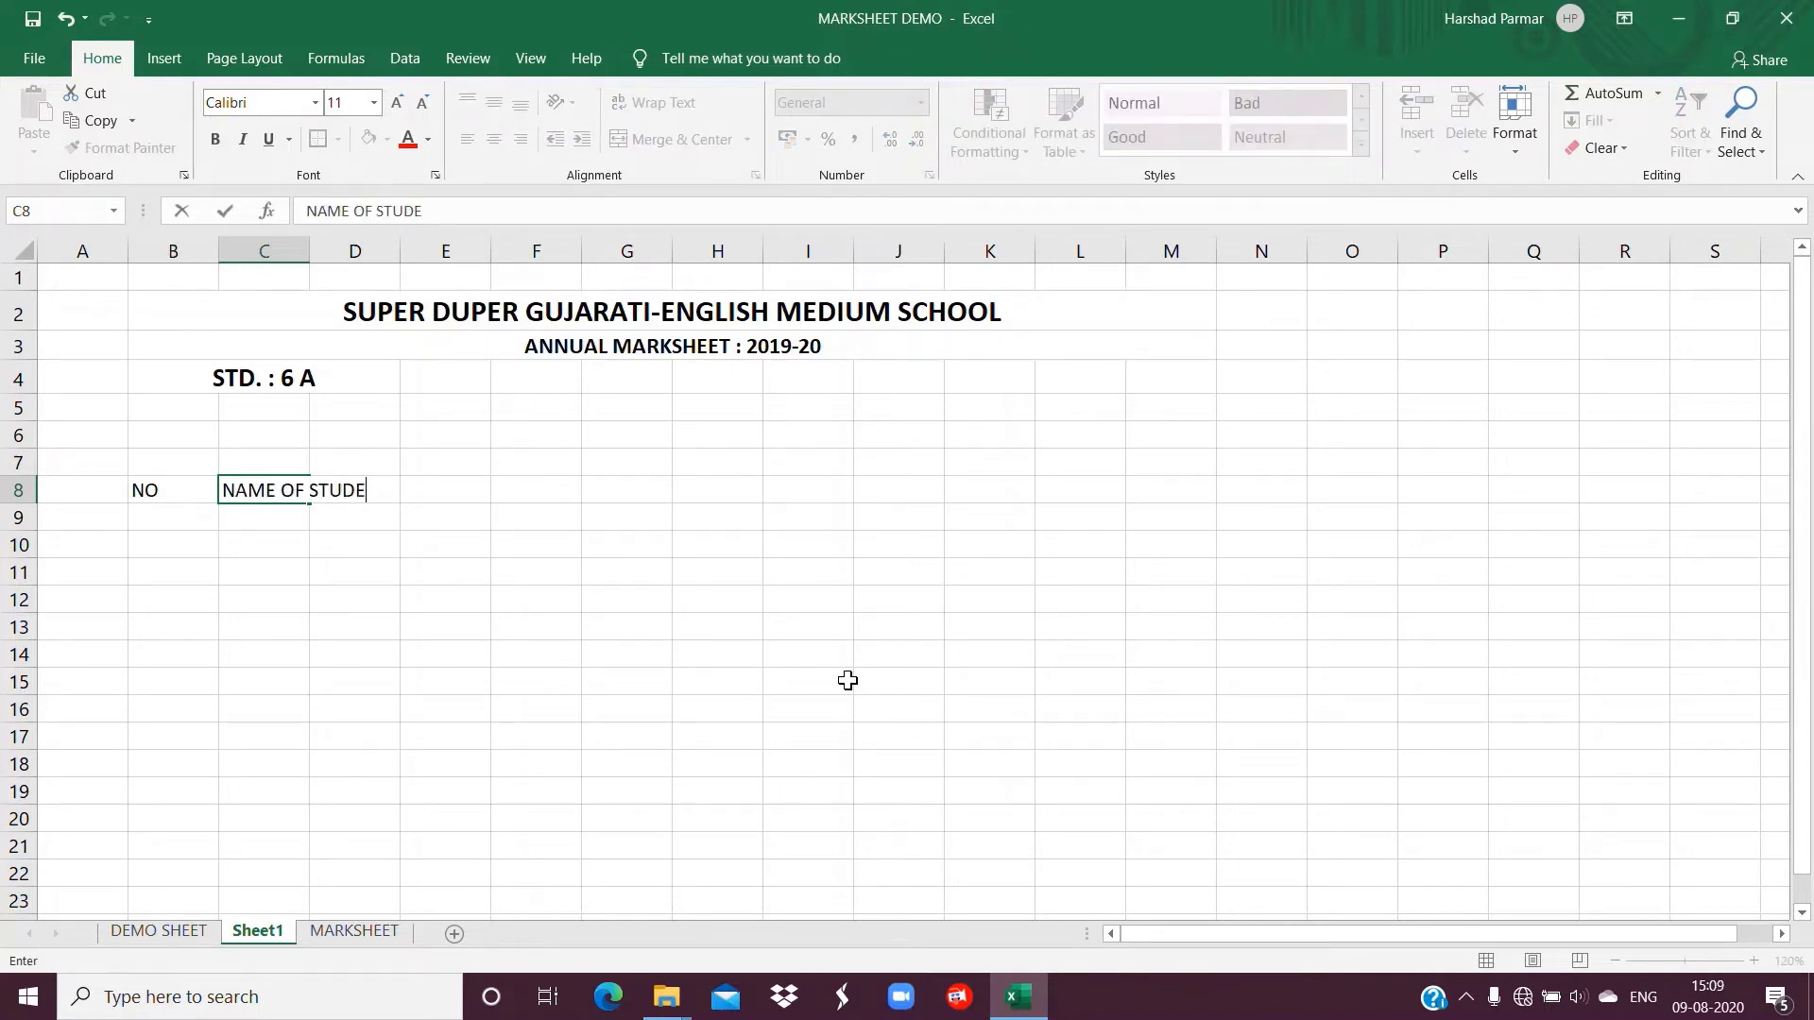
{"action": "type", "text": "NYS"}
{"action": "key", "text": "Tab"}
{"action": "type", "text": "EXAM "}
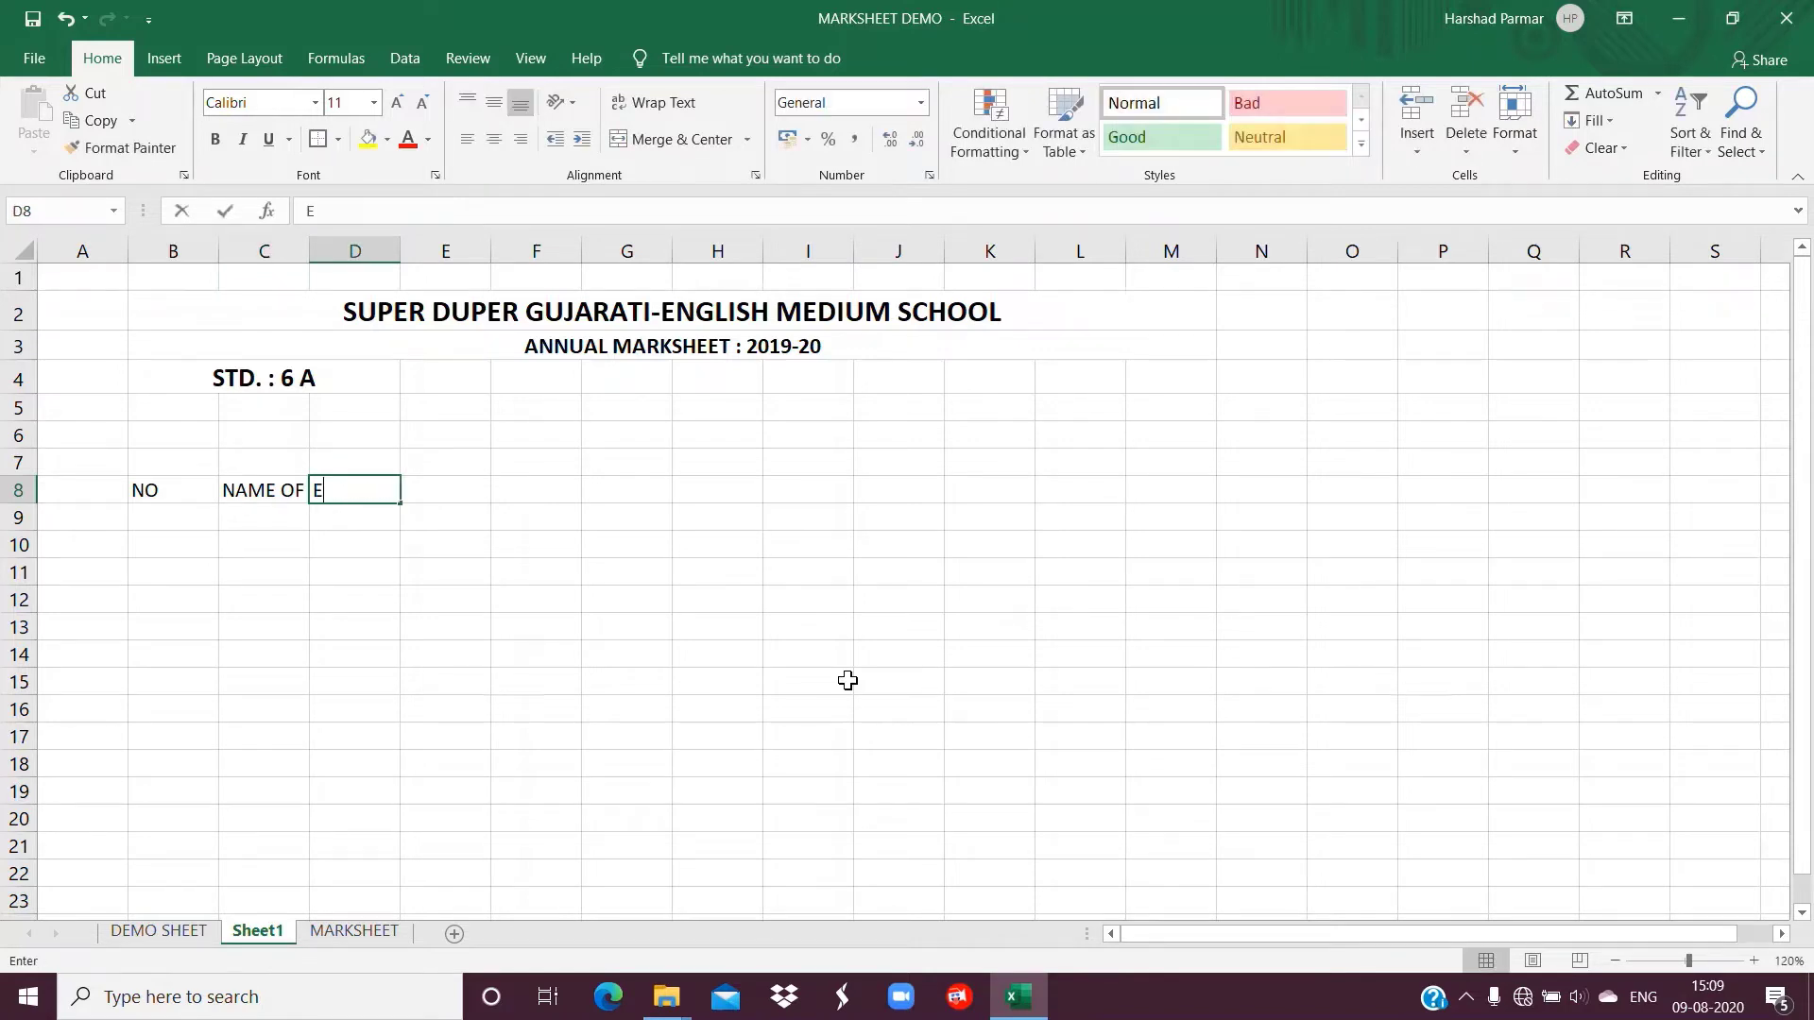
{"action": "type", "text": "NO."}
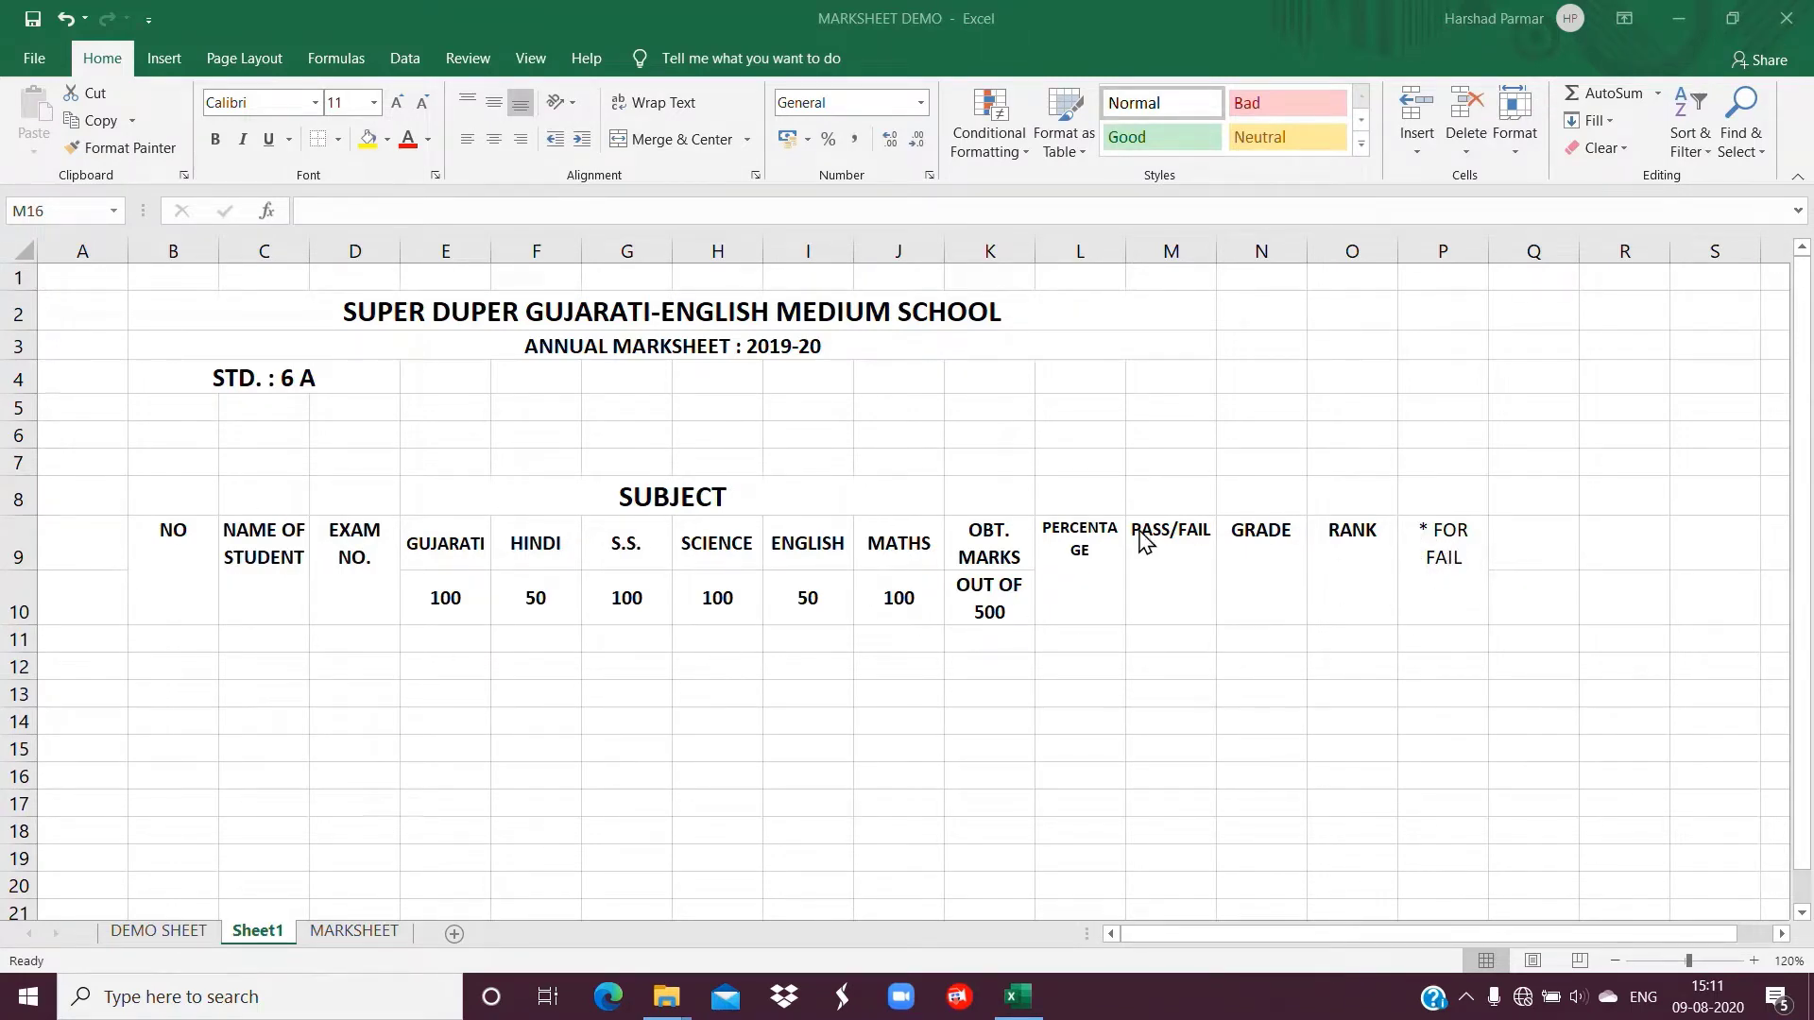
Number the students 1 to 10 in cells B11:B20 by entering 1 and 2 and filling the series down
{"action": "left_click", "coordinate": [189, 639]}
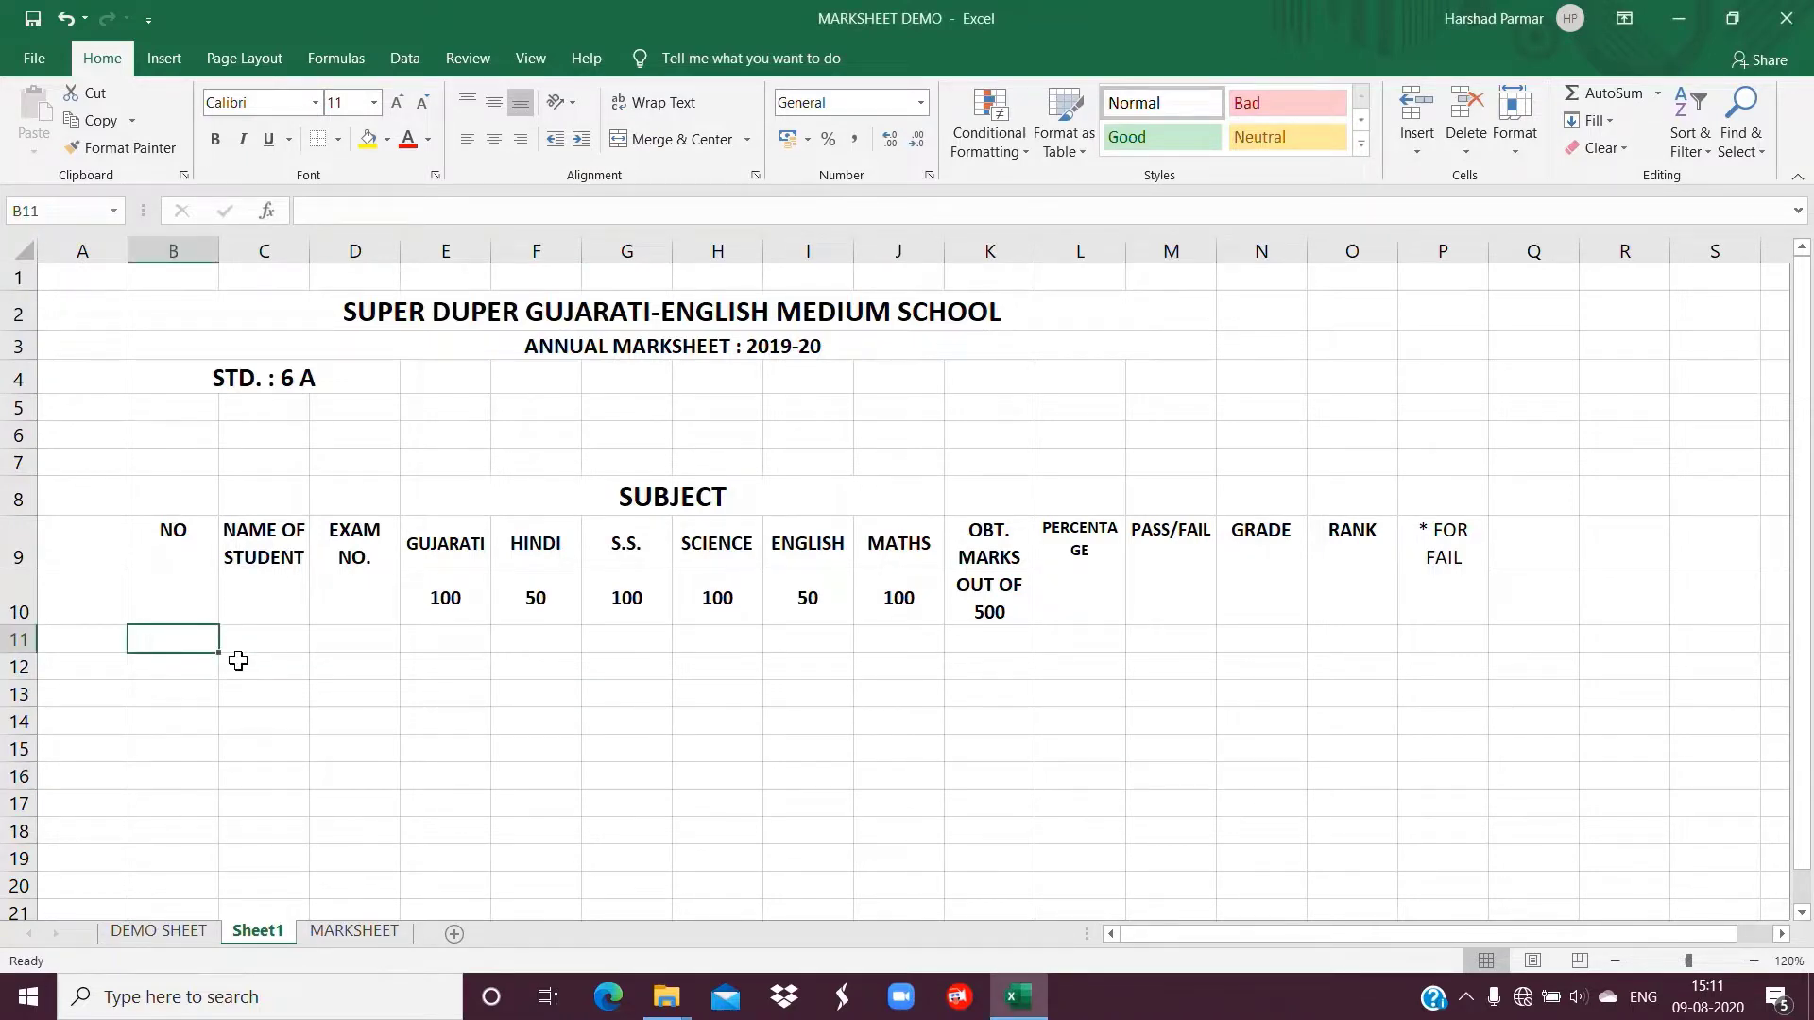
{"action": "type", "text": "1"}
{"action": "key", "text": "Return"}
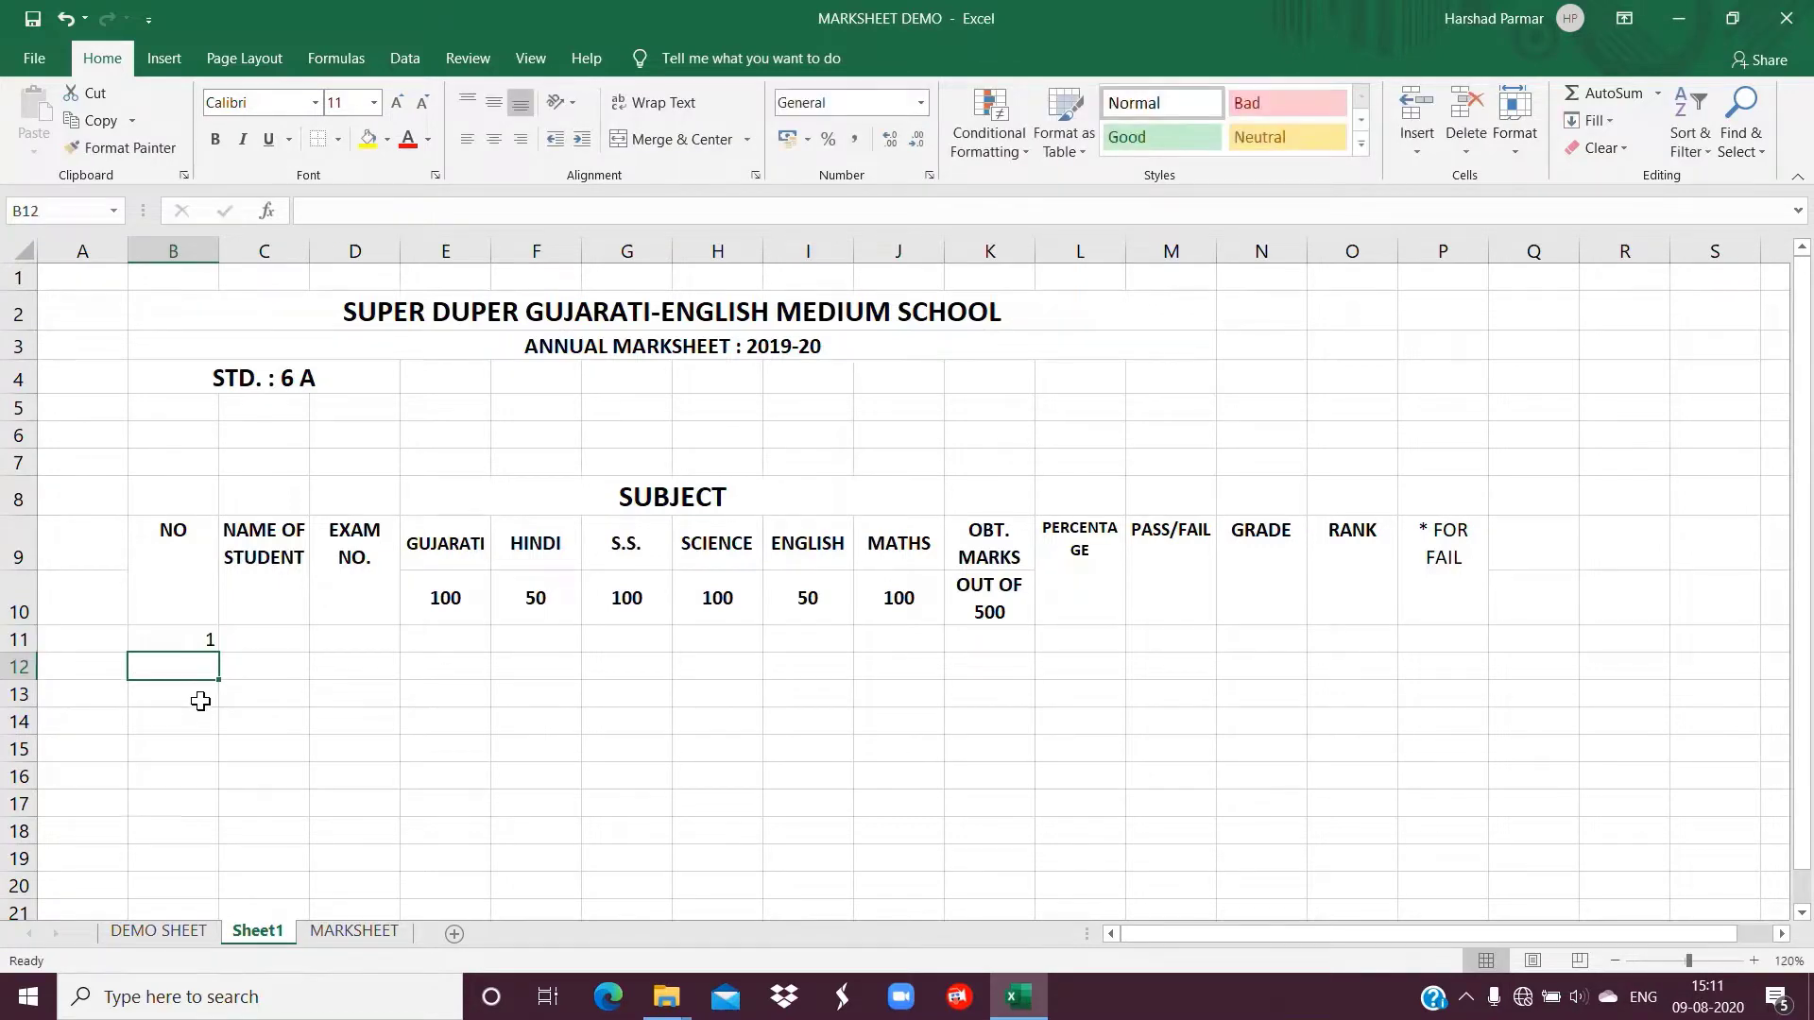
{"action": "type", "text": "2"}
{"action": "key", "text": "Return"}
{"action": "left_click_drag", "start_coordinate": [177, 638], "coordinate": [223, 896]}
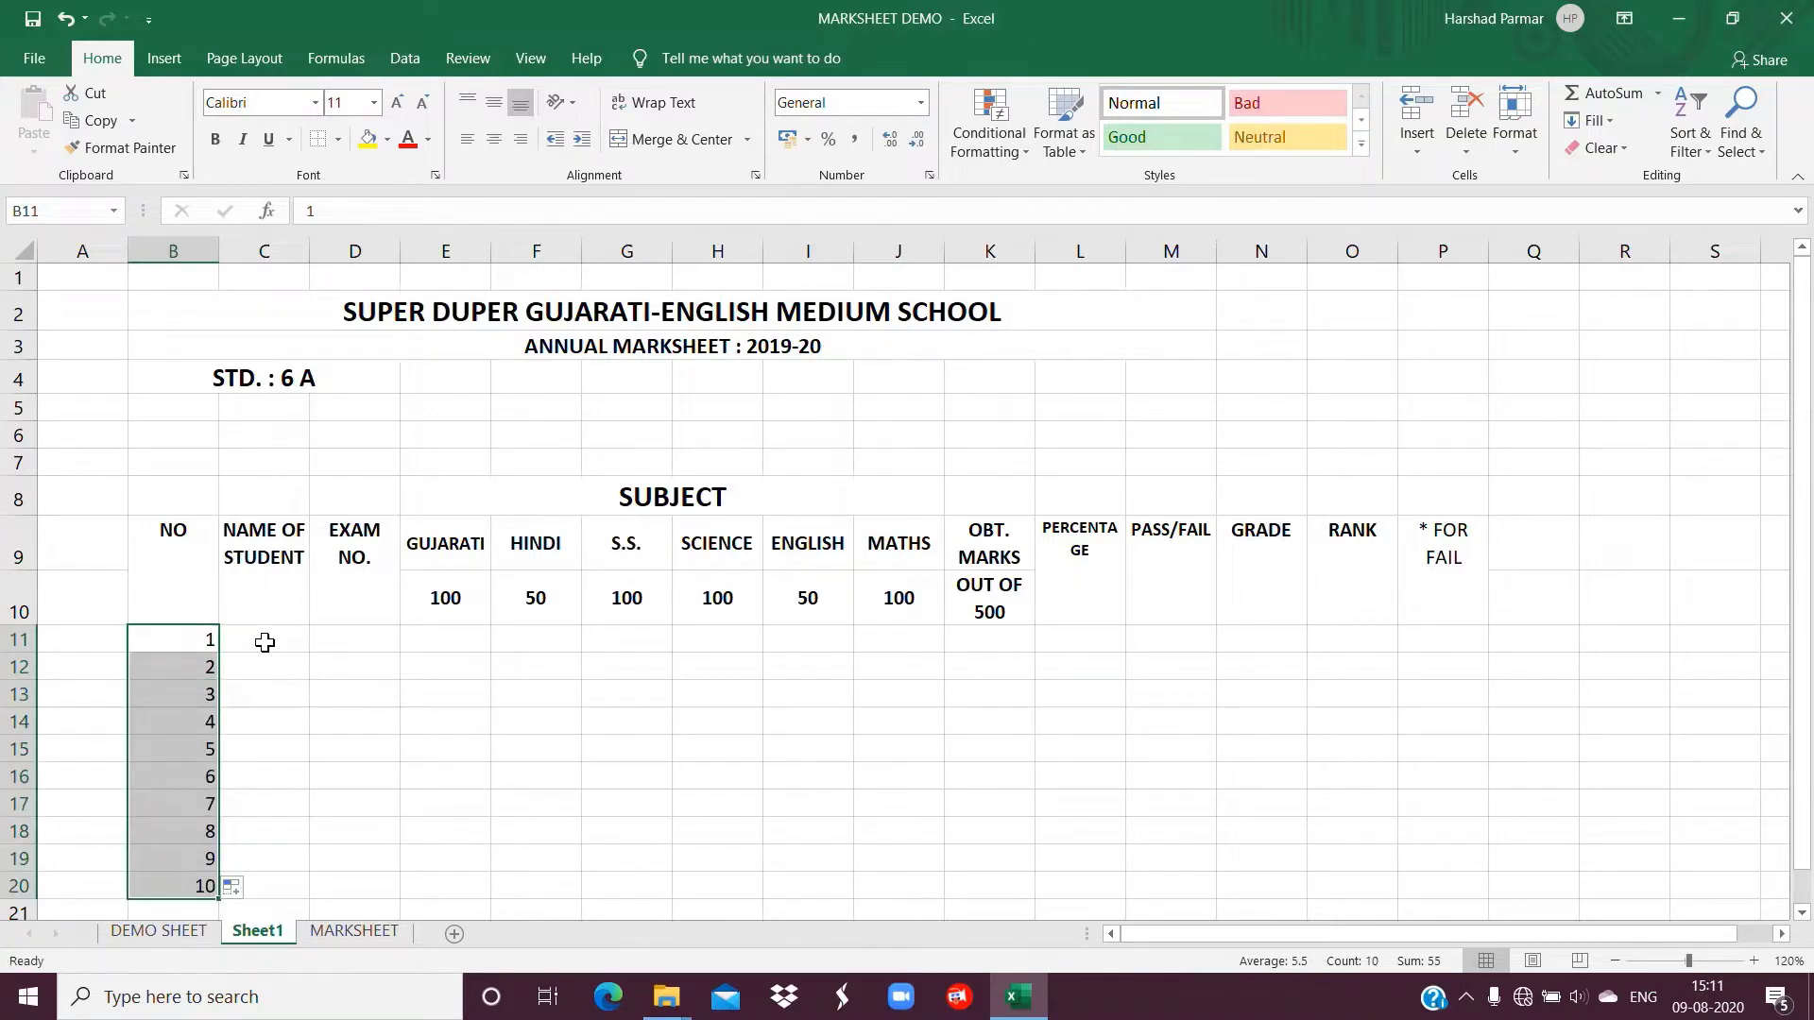
Enter the first three students' names in the name column, starting in cell C11
{"action": "left_click", "coordinate": [264, 642]}
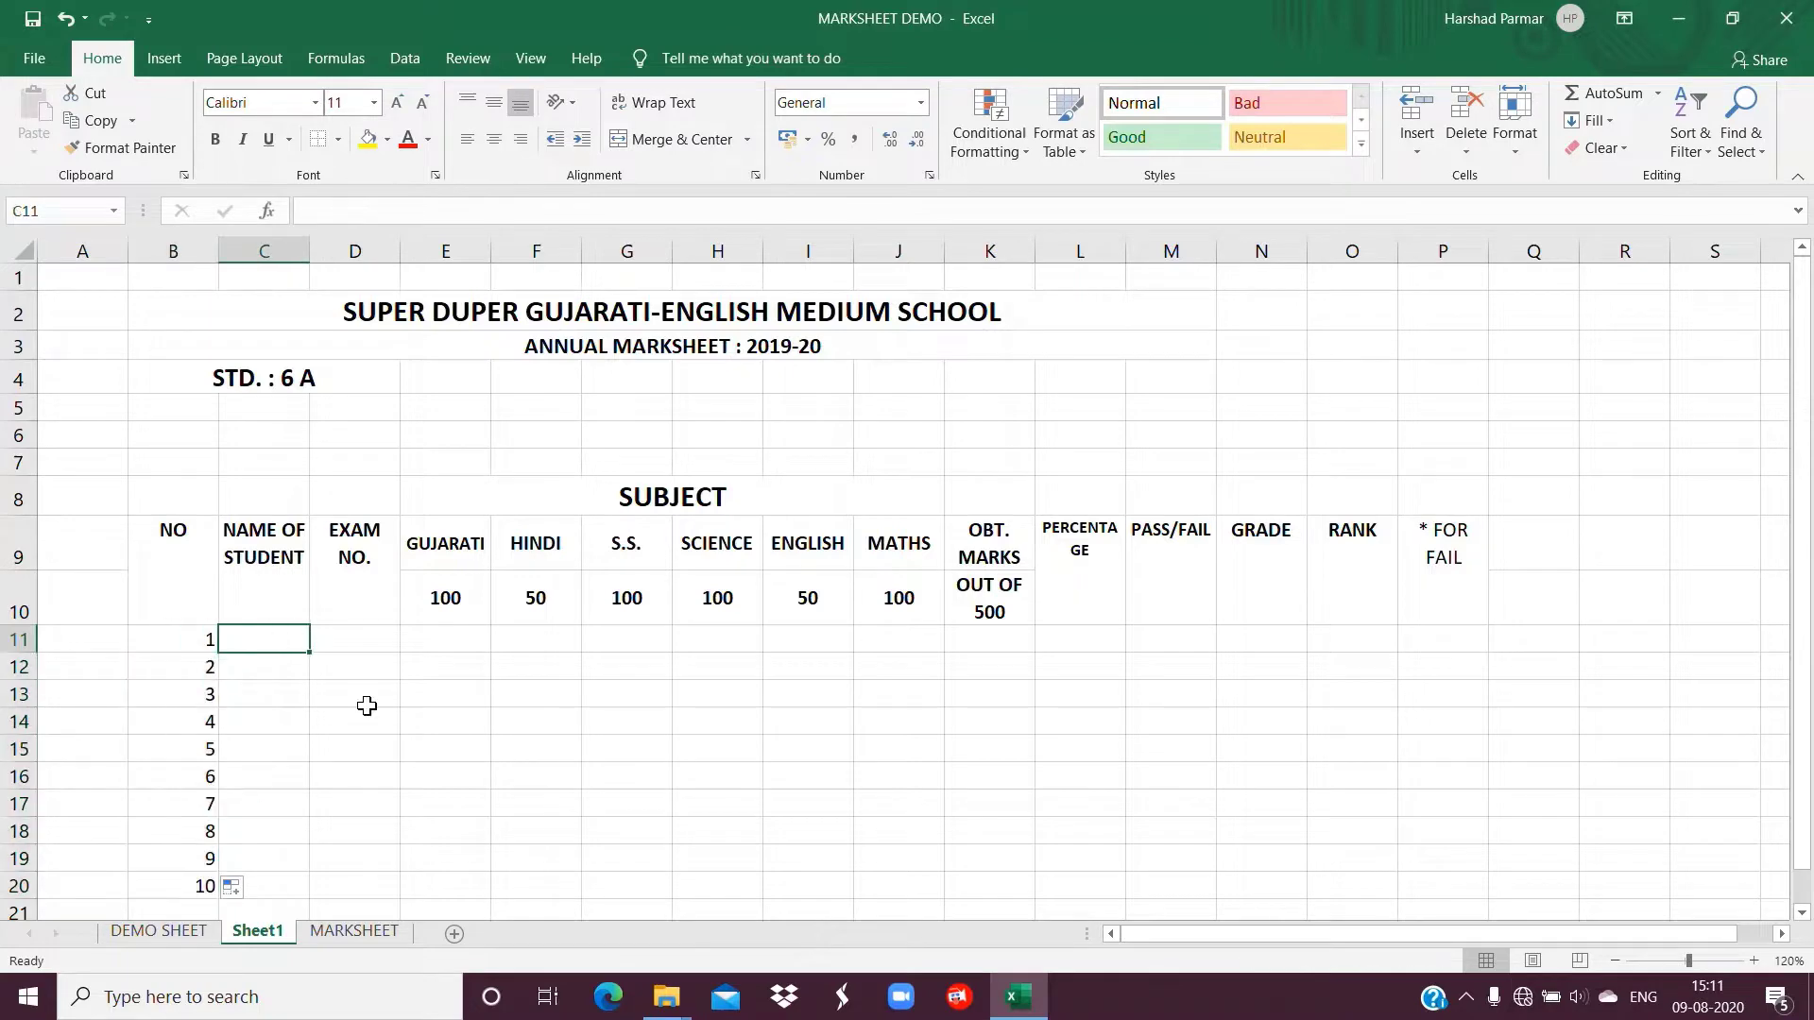
{"action": "type", "text": "YASH"}
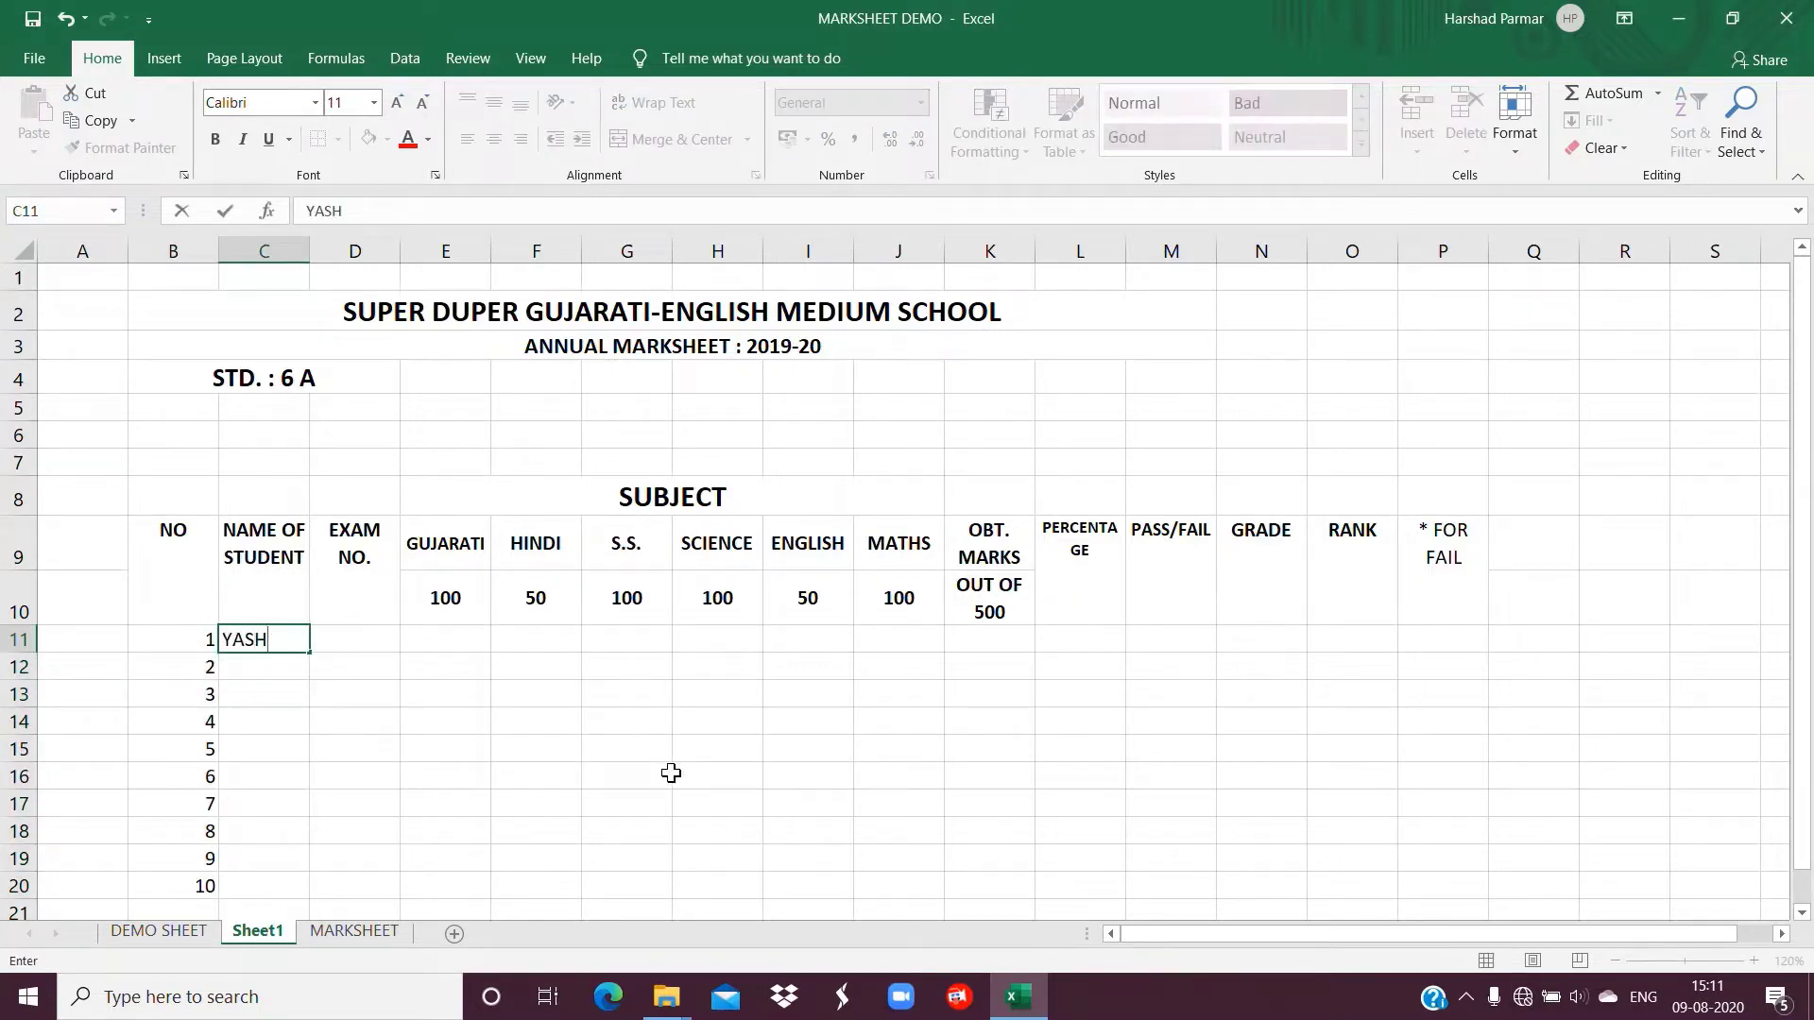
{"action": "key", "text": "Return"}
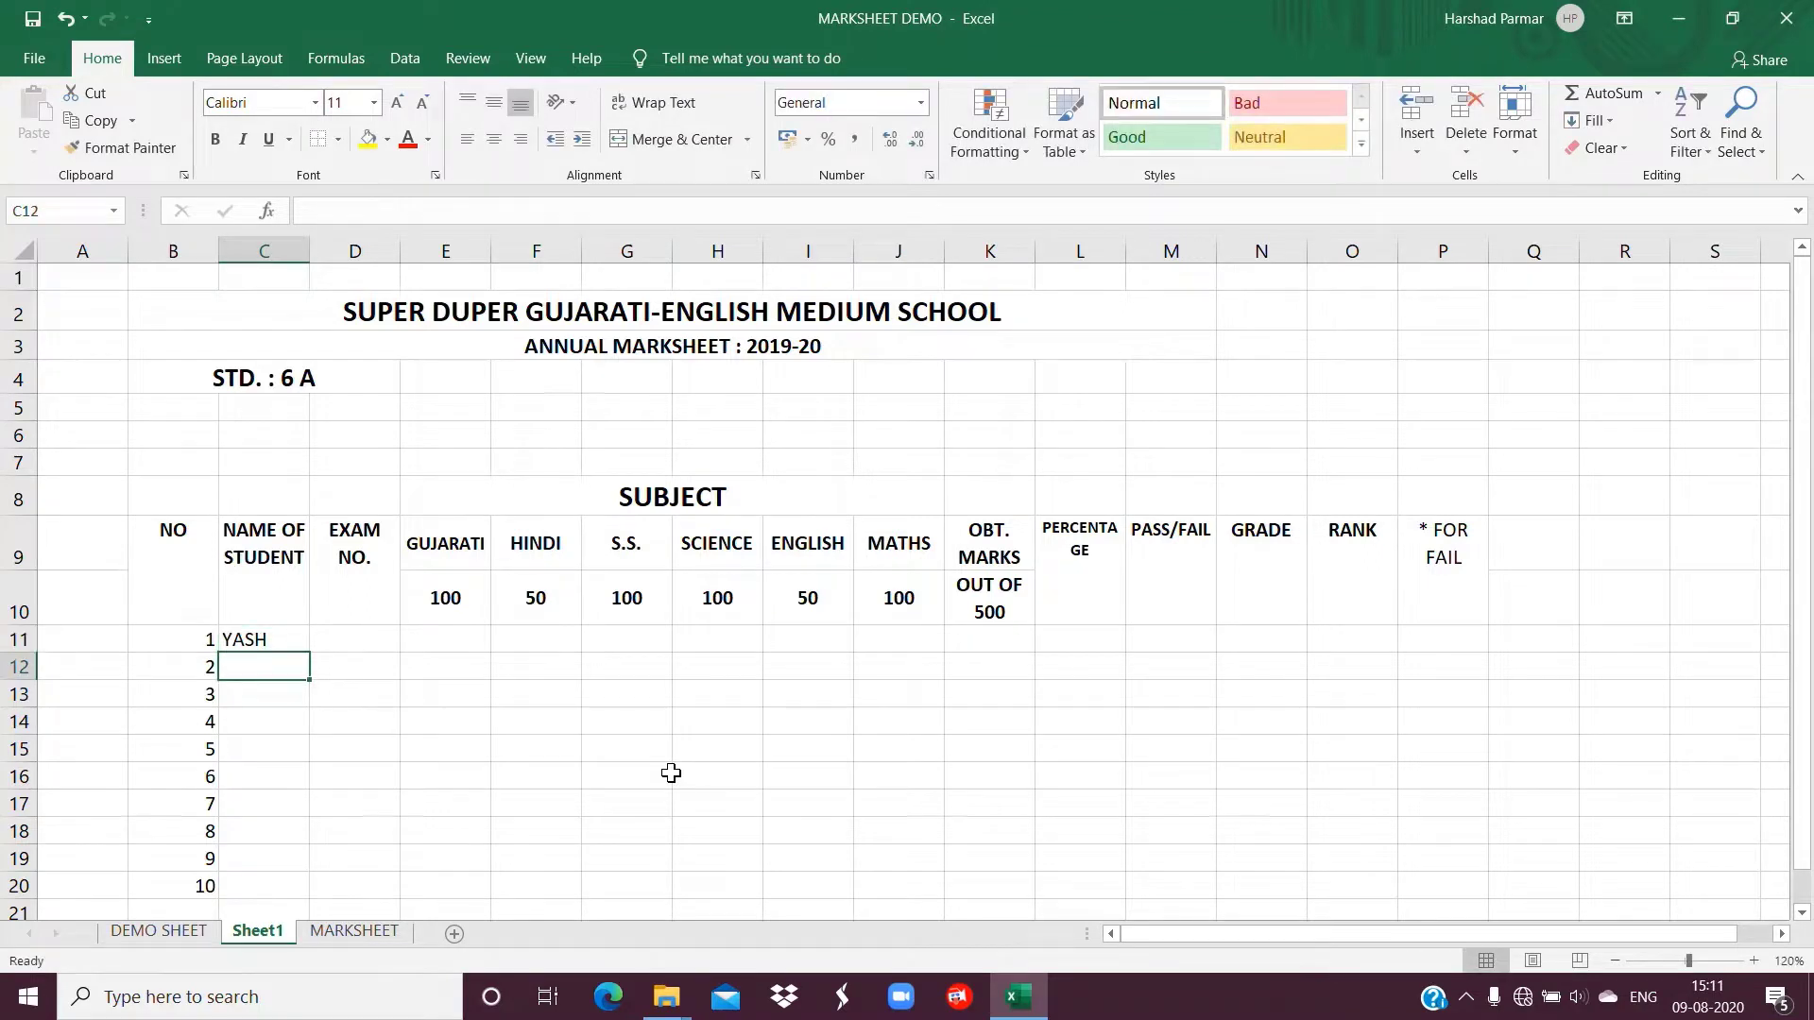
{"action": "type", "text": "JONTY"}
{"action": "key", "text": "Return"}
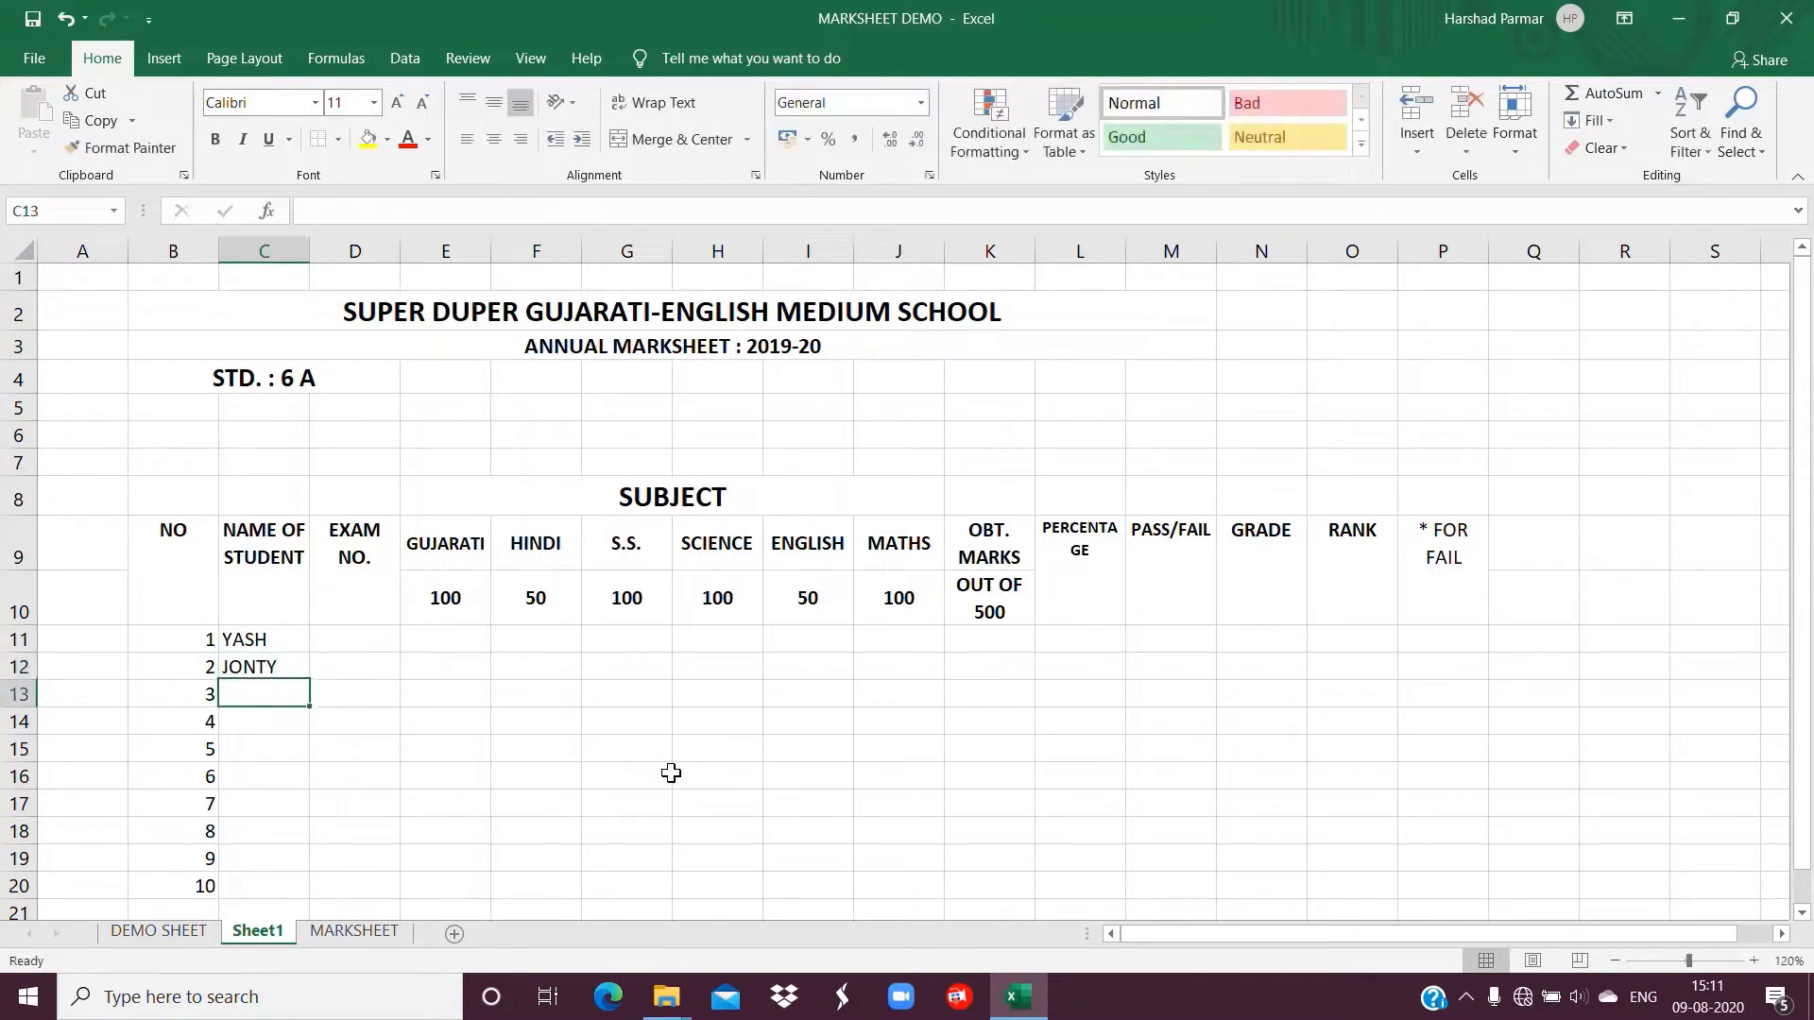
{"action": "type", "text": "ALI"}
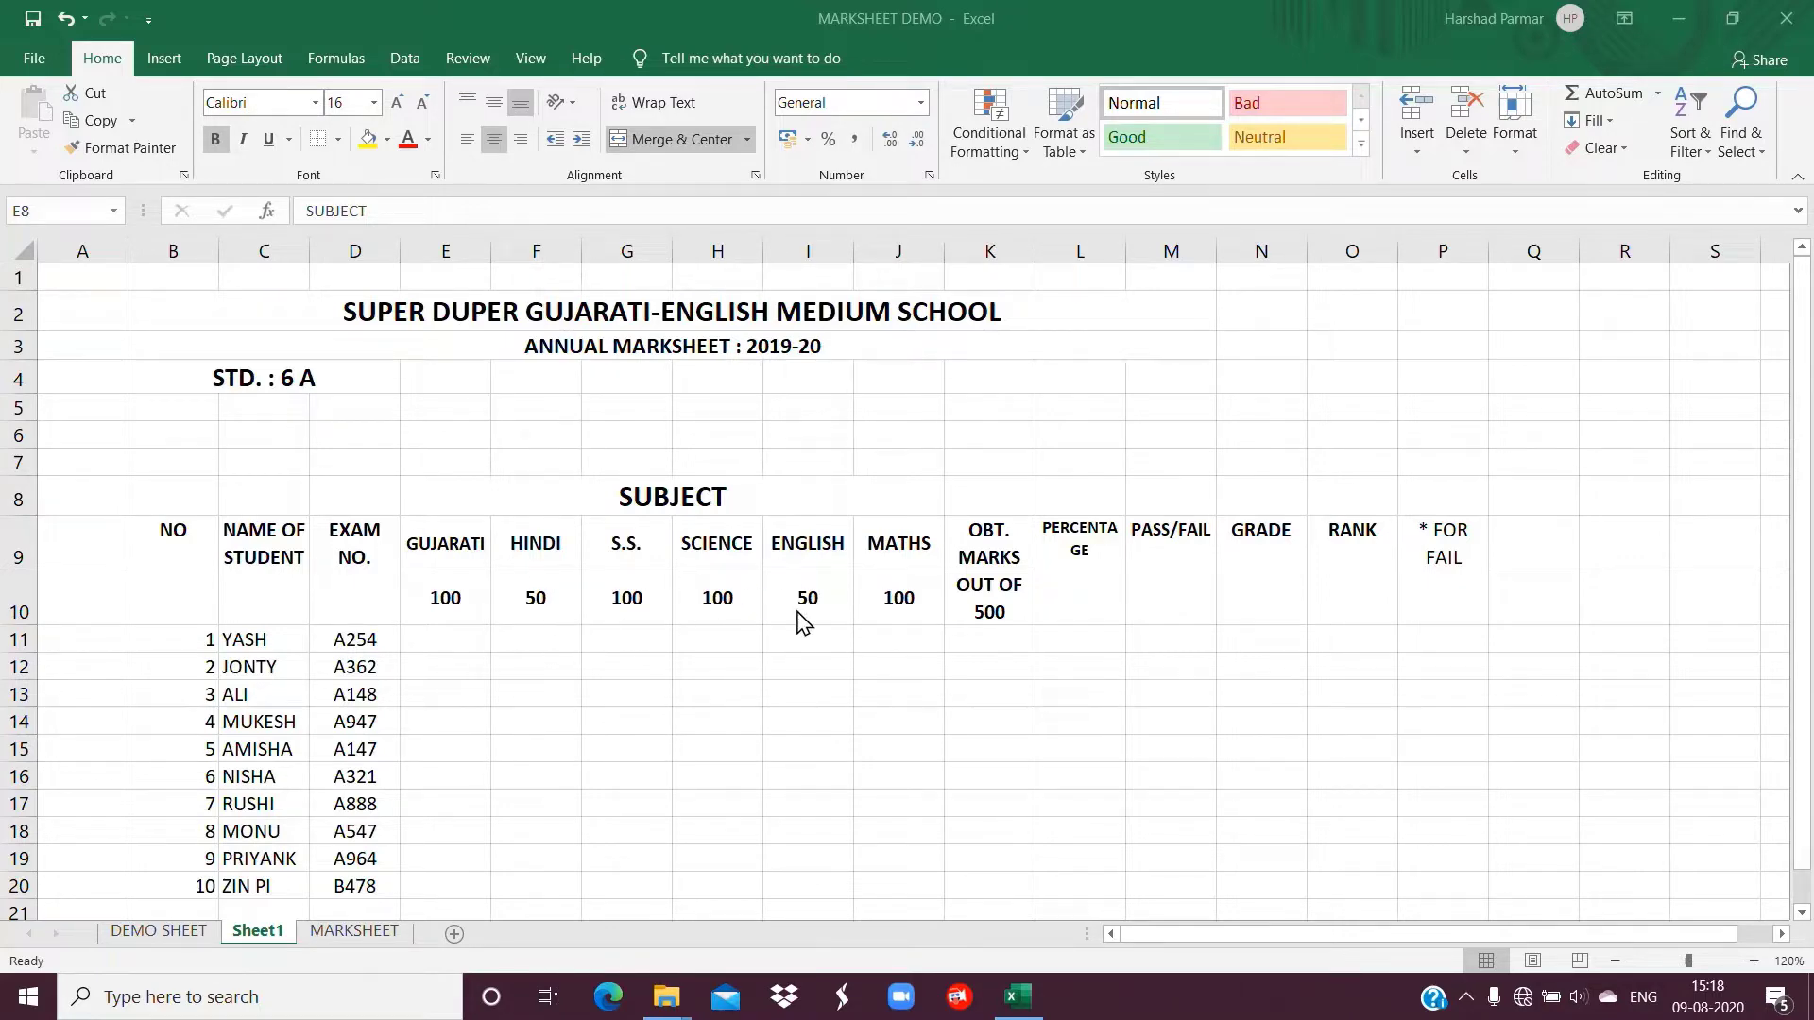
Enter the first student's subject marks 88, 45, 85, 79, 45 and 99 in cells E11:J11
{"action": "left_click", "coordinate": [664, 508]}
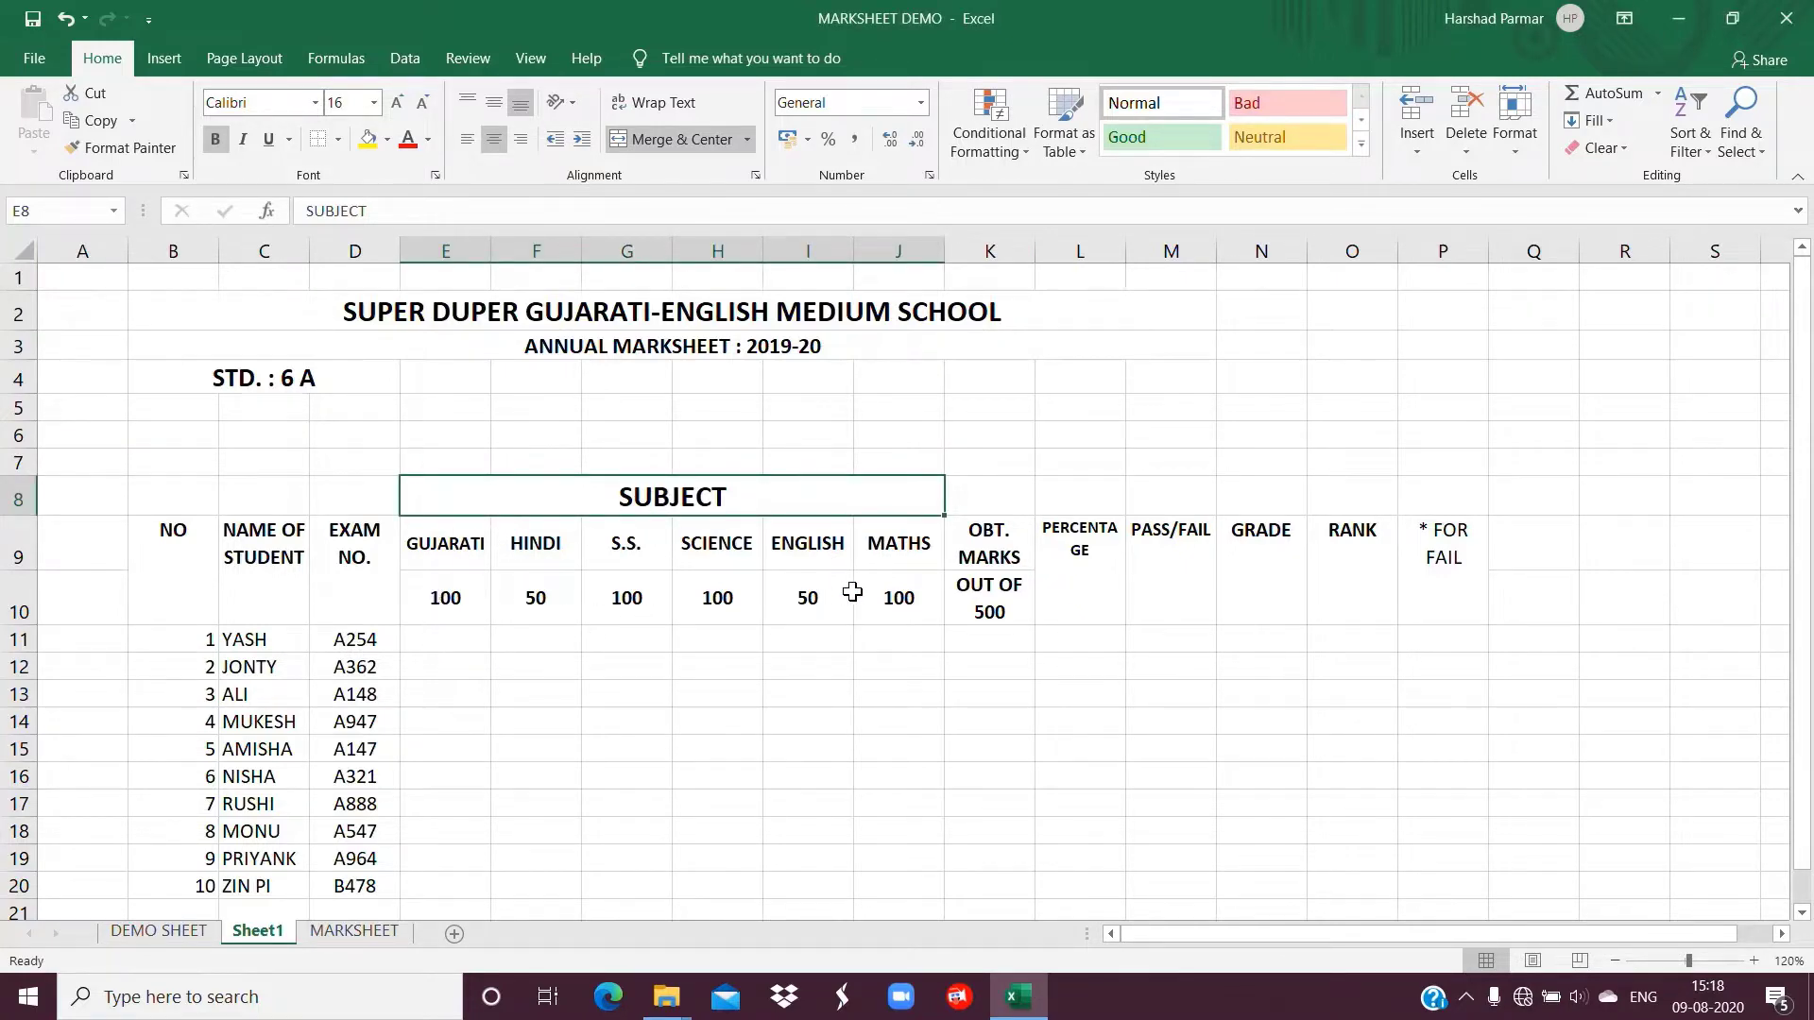
{"action": "left_click", "coordinate": [464, 645]}
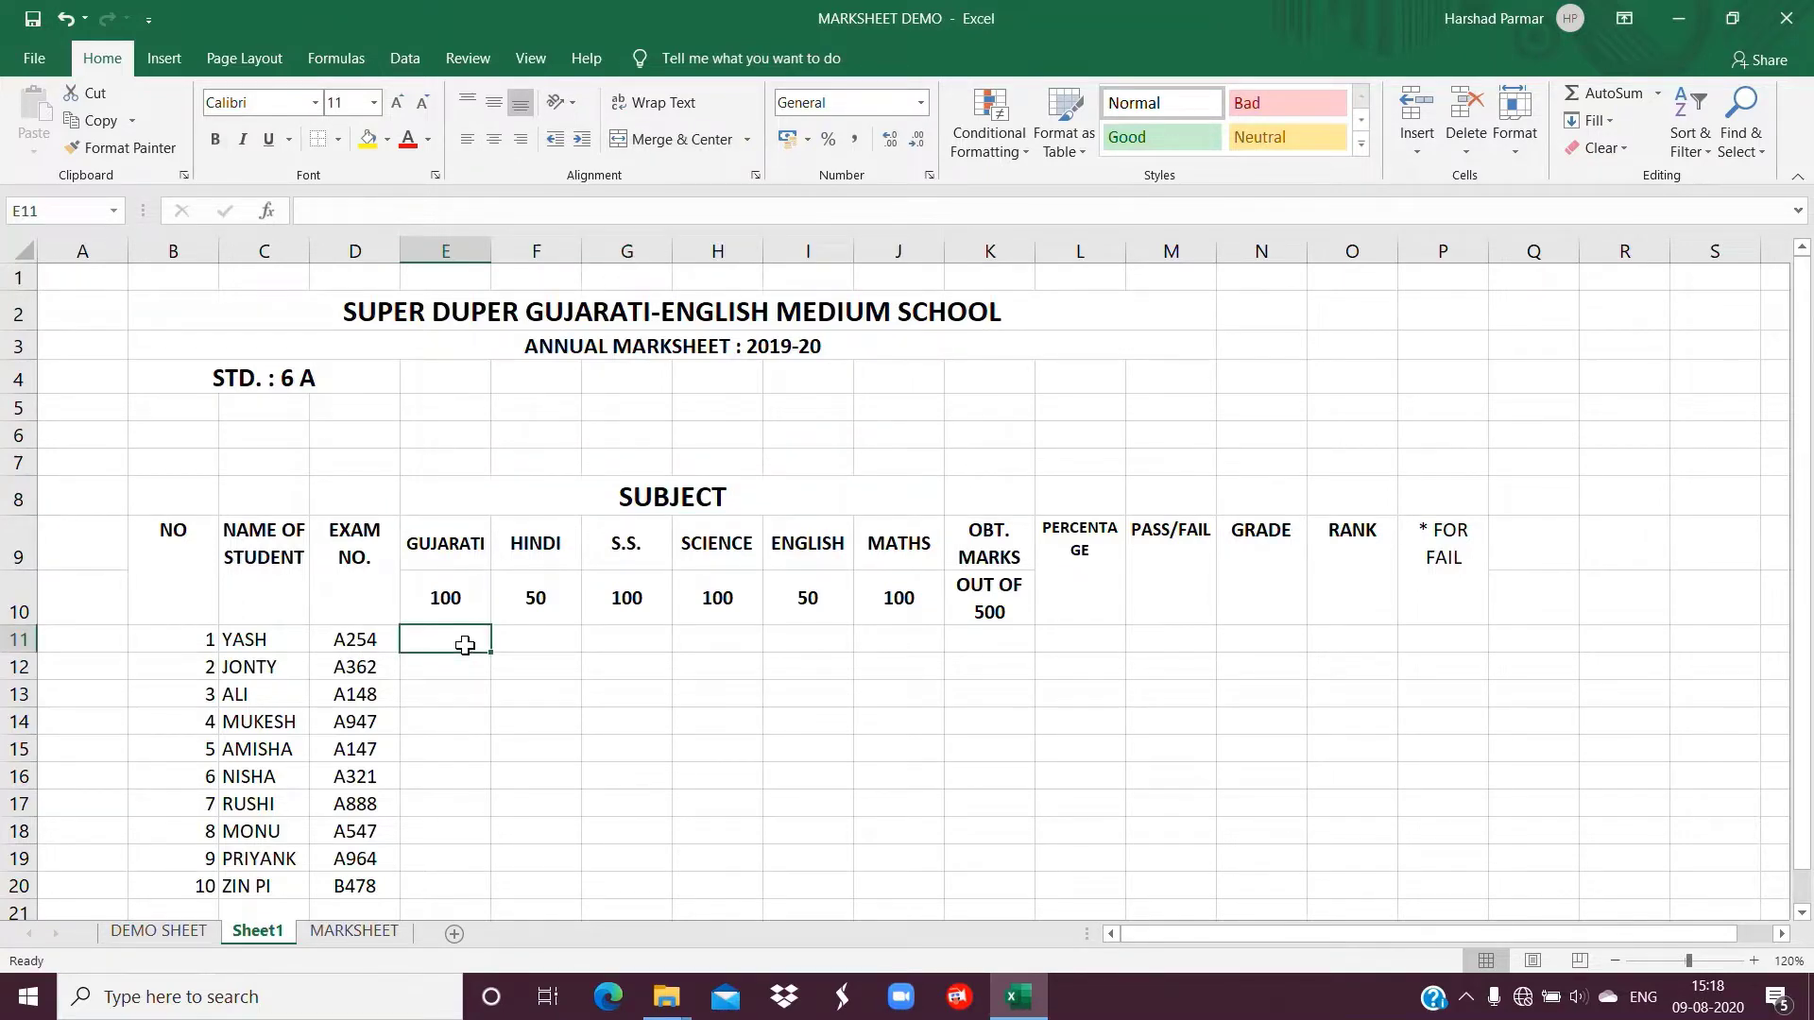
{"action": "type", "text": "88"}
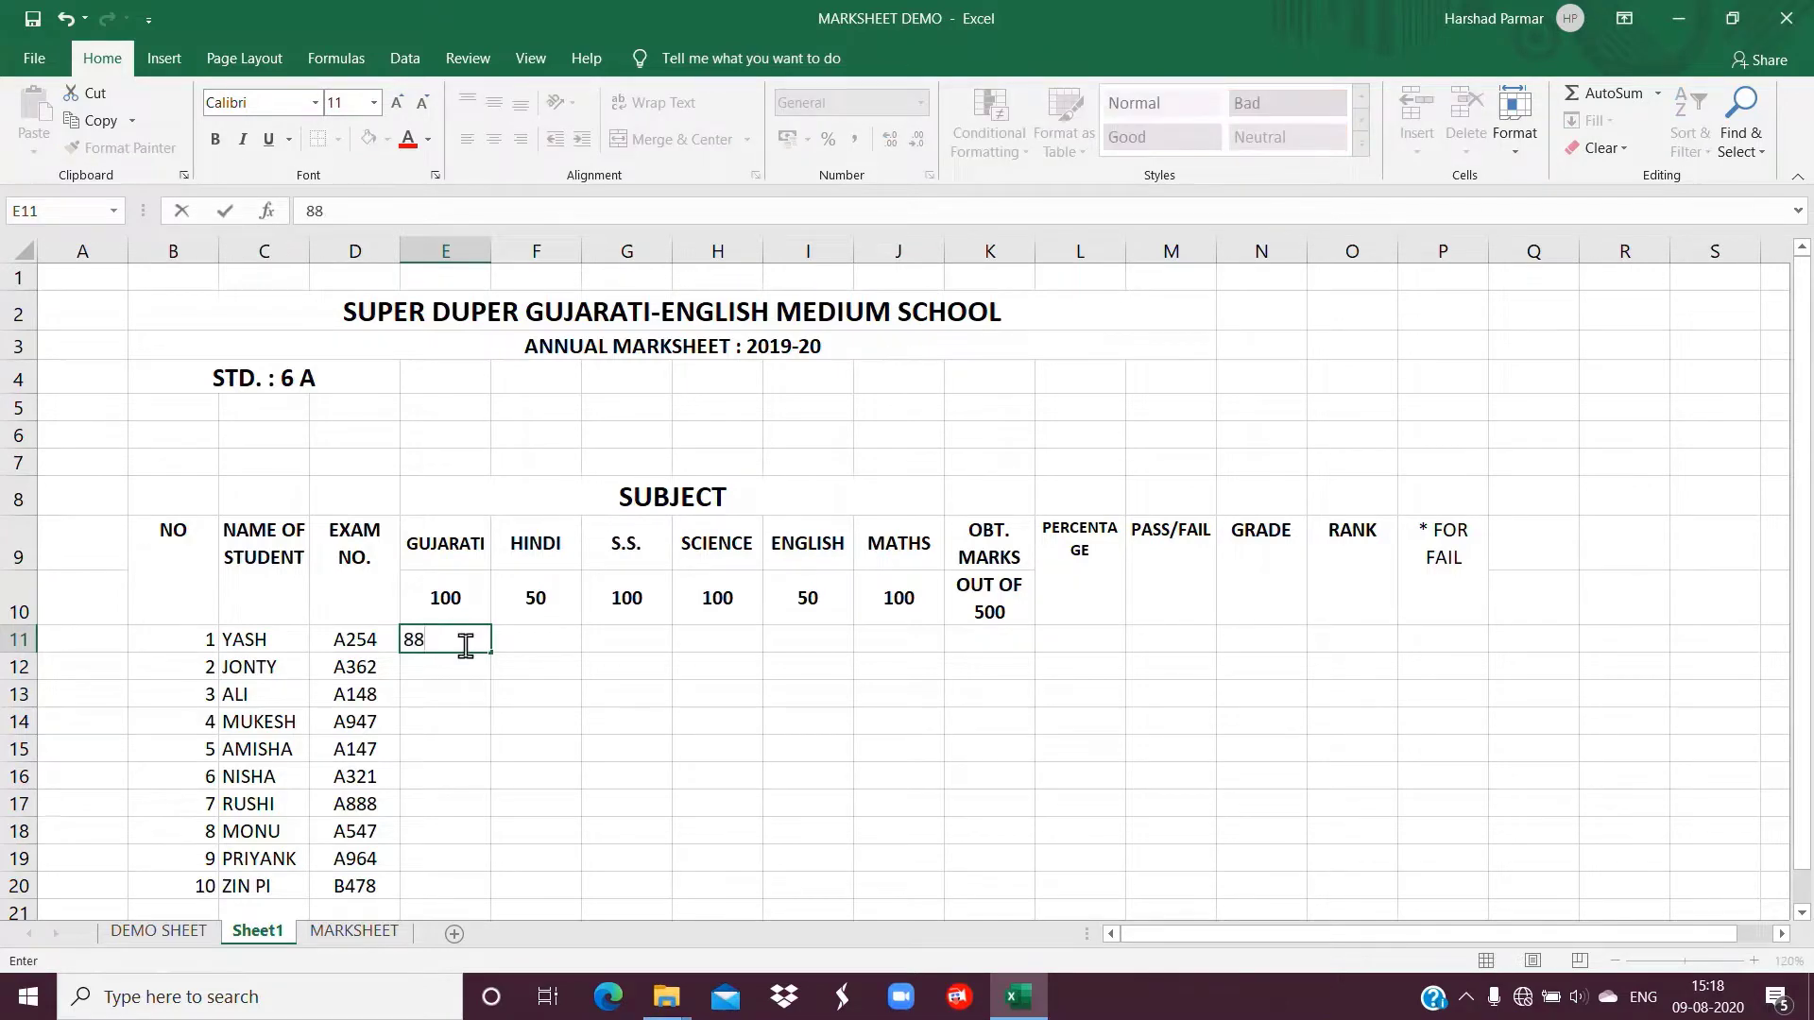
{"action": "key", "text": "Tab"}
{"action": "type", "text": "45"}
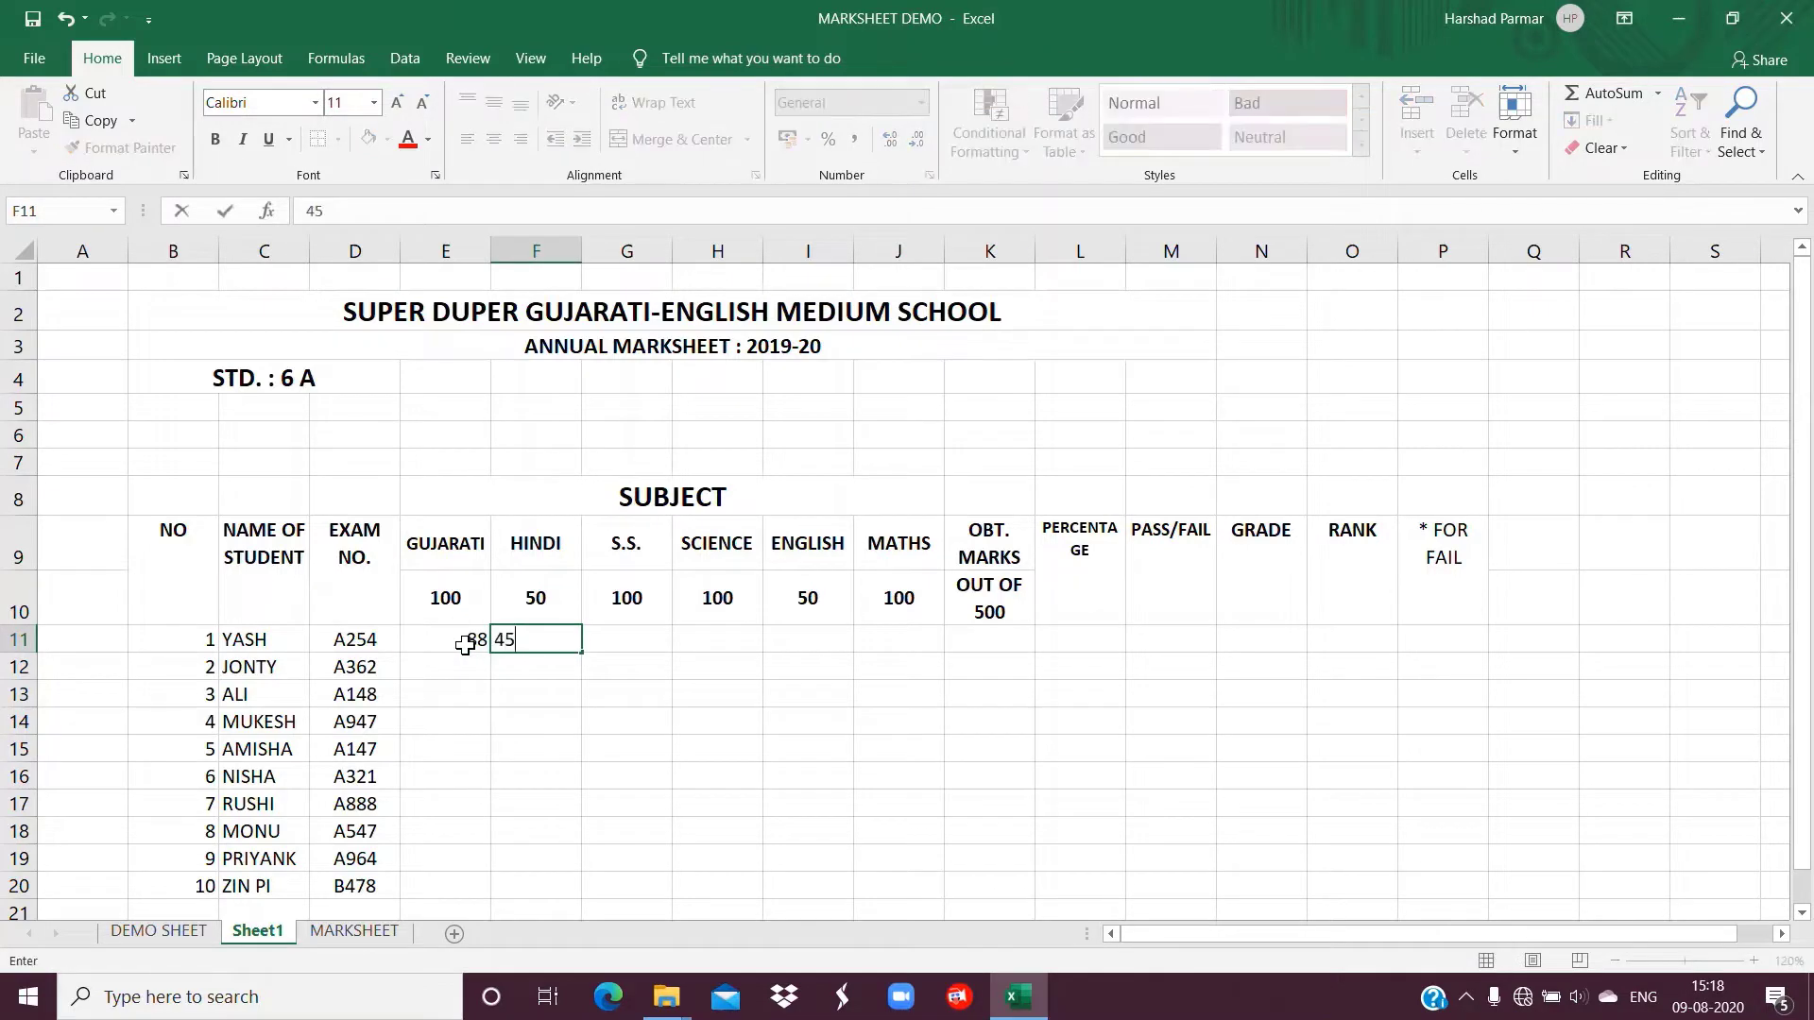
{"action": "key", "text": "Tab"}
{"action": "type", "text": "85"}
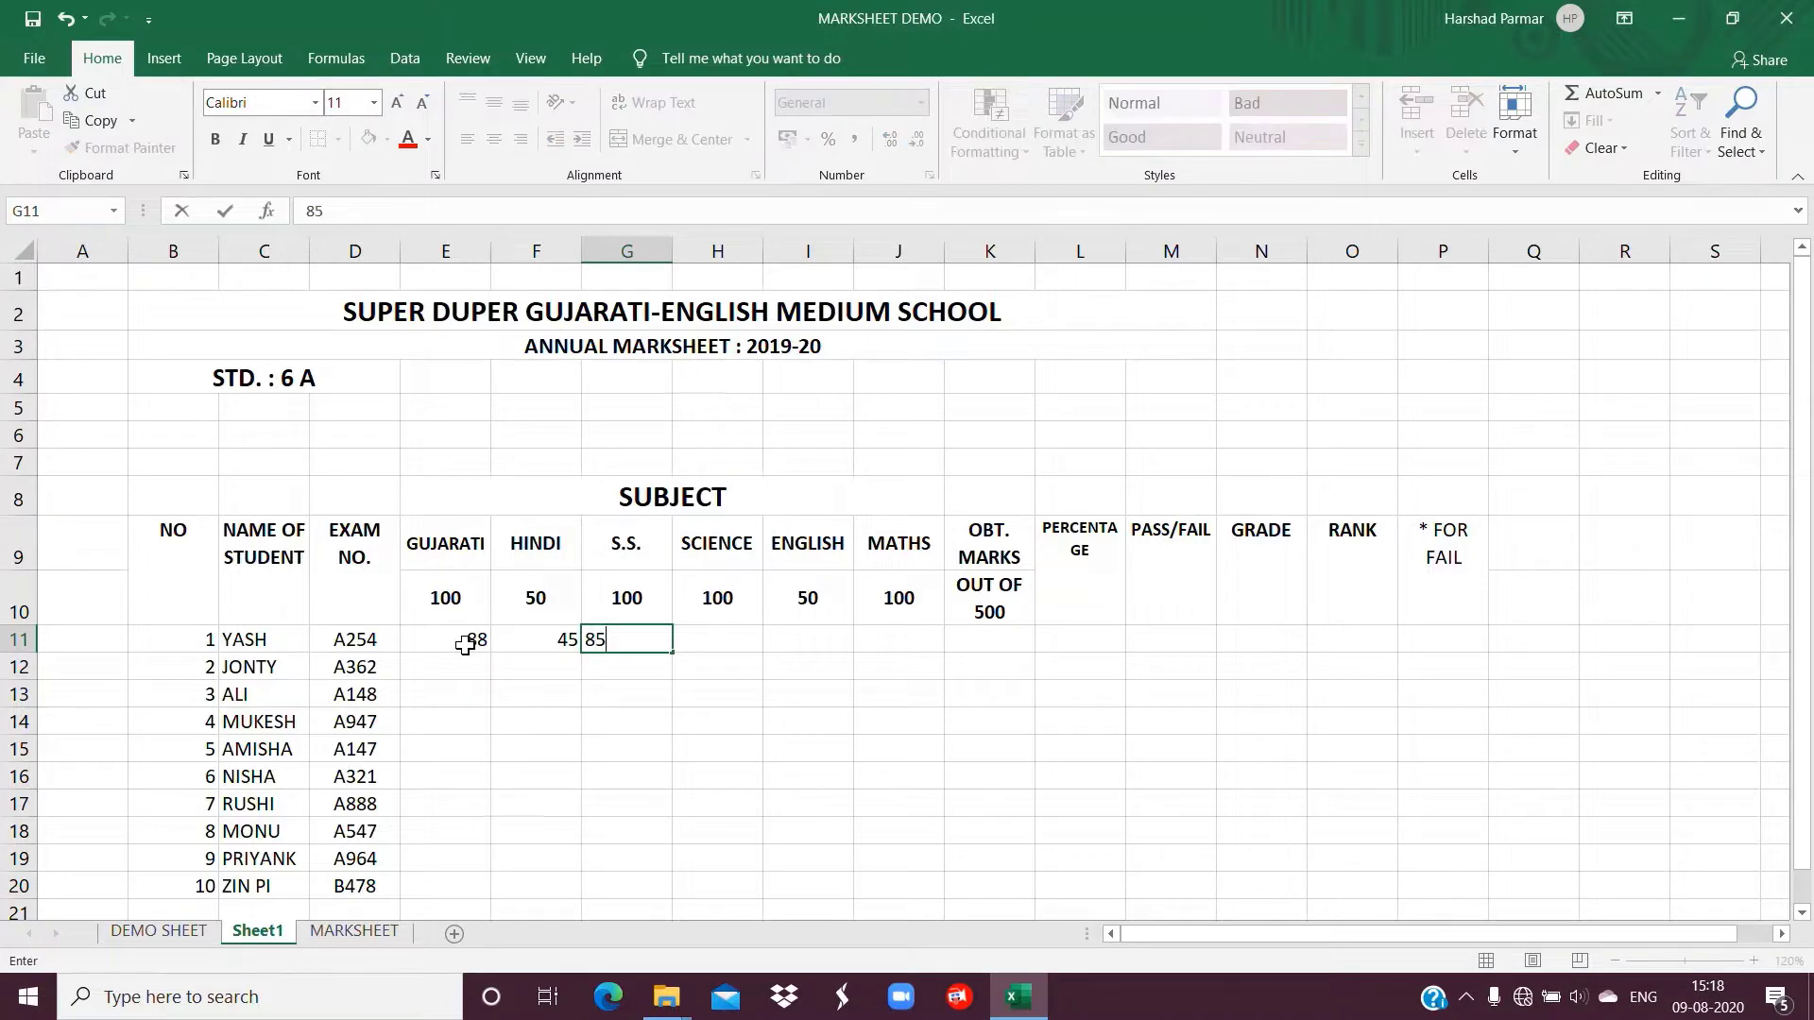
{"action": "key", "text": "Tab"}
{"action": "type", "text": "79"}
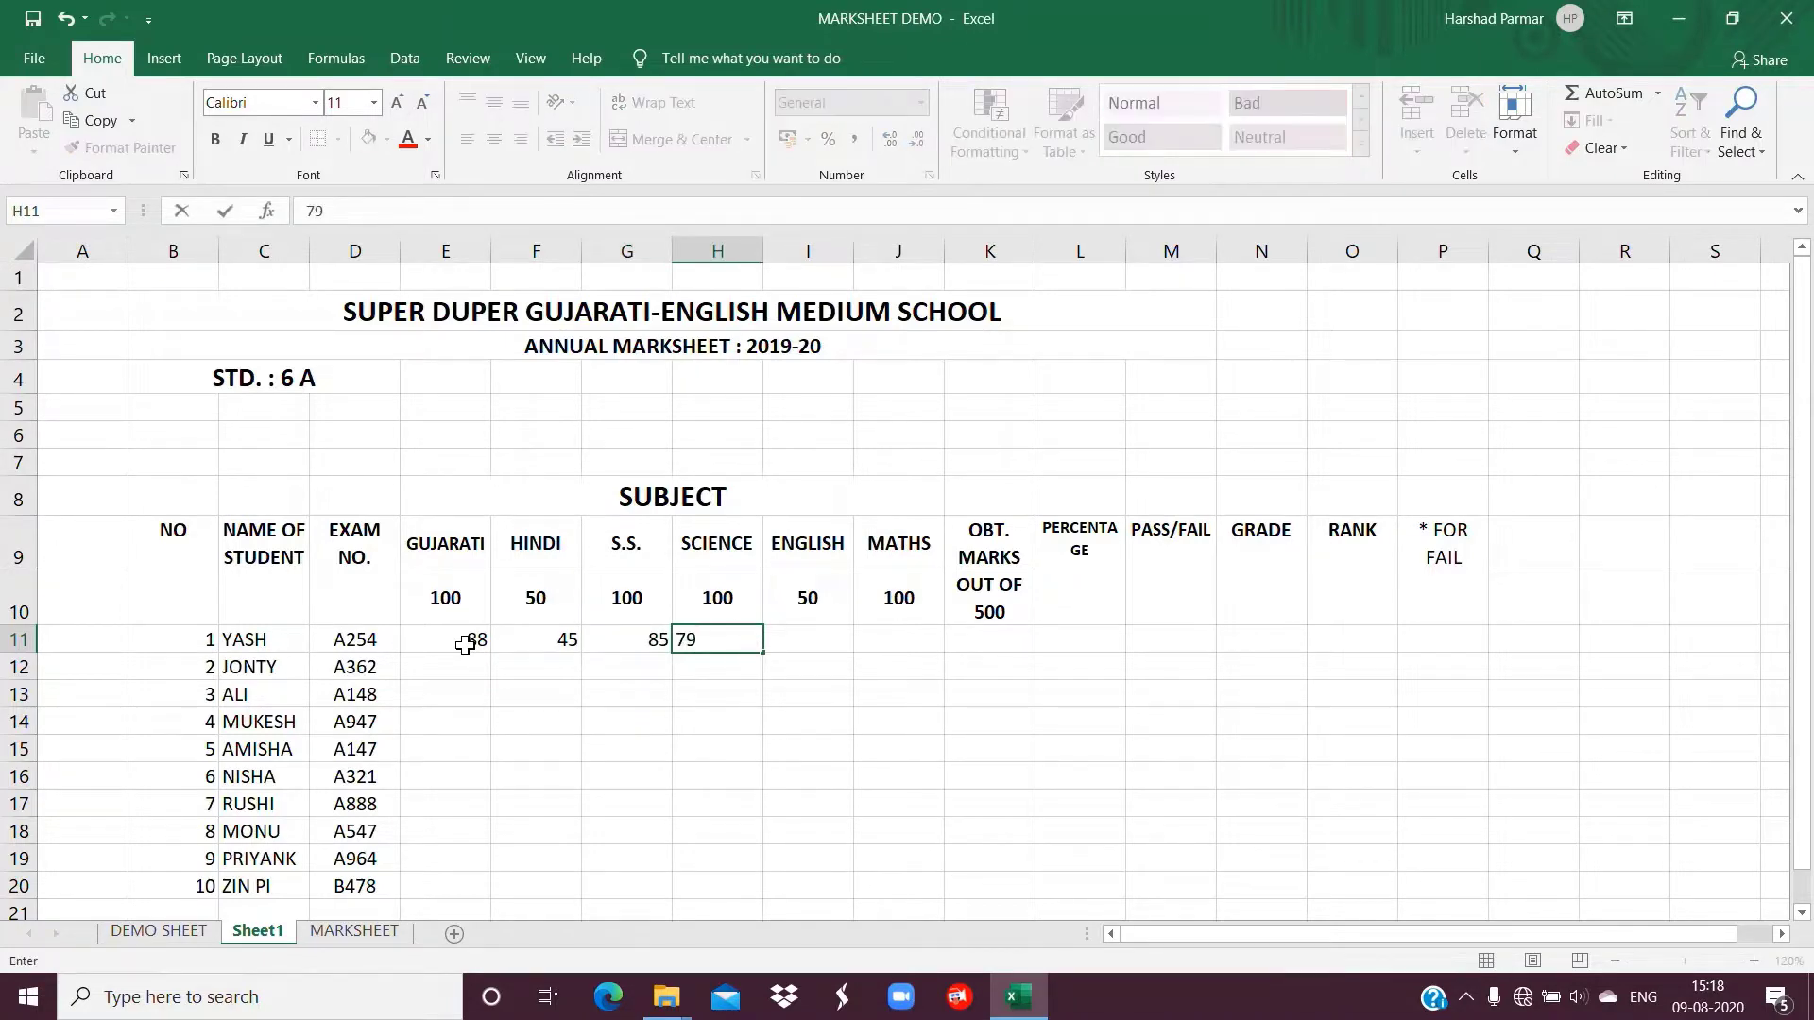
{"action": "key", "text": "Tab"}
{"action": "type", "text": "45"}
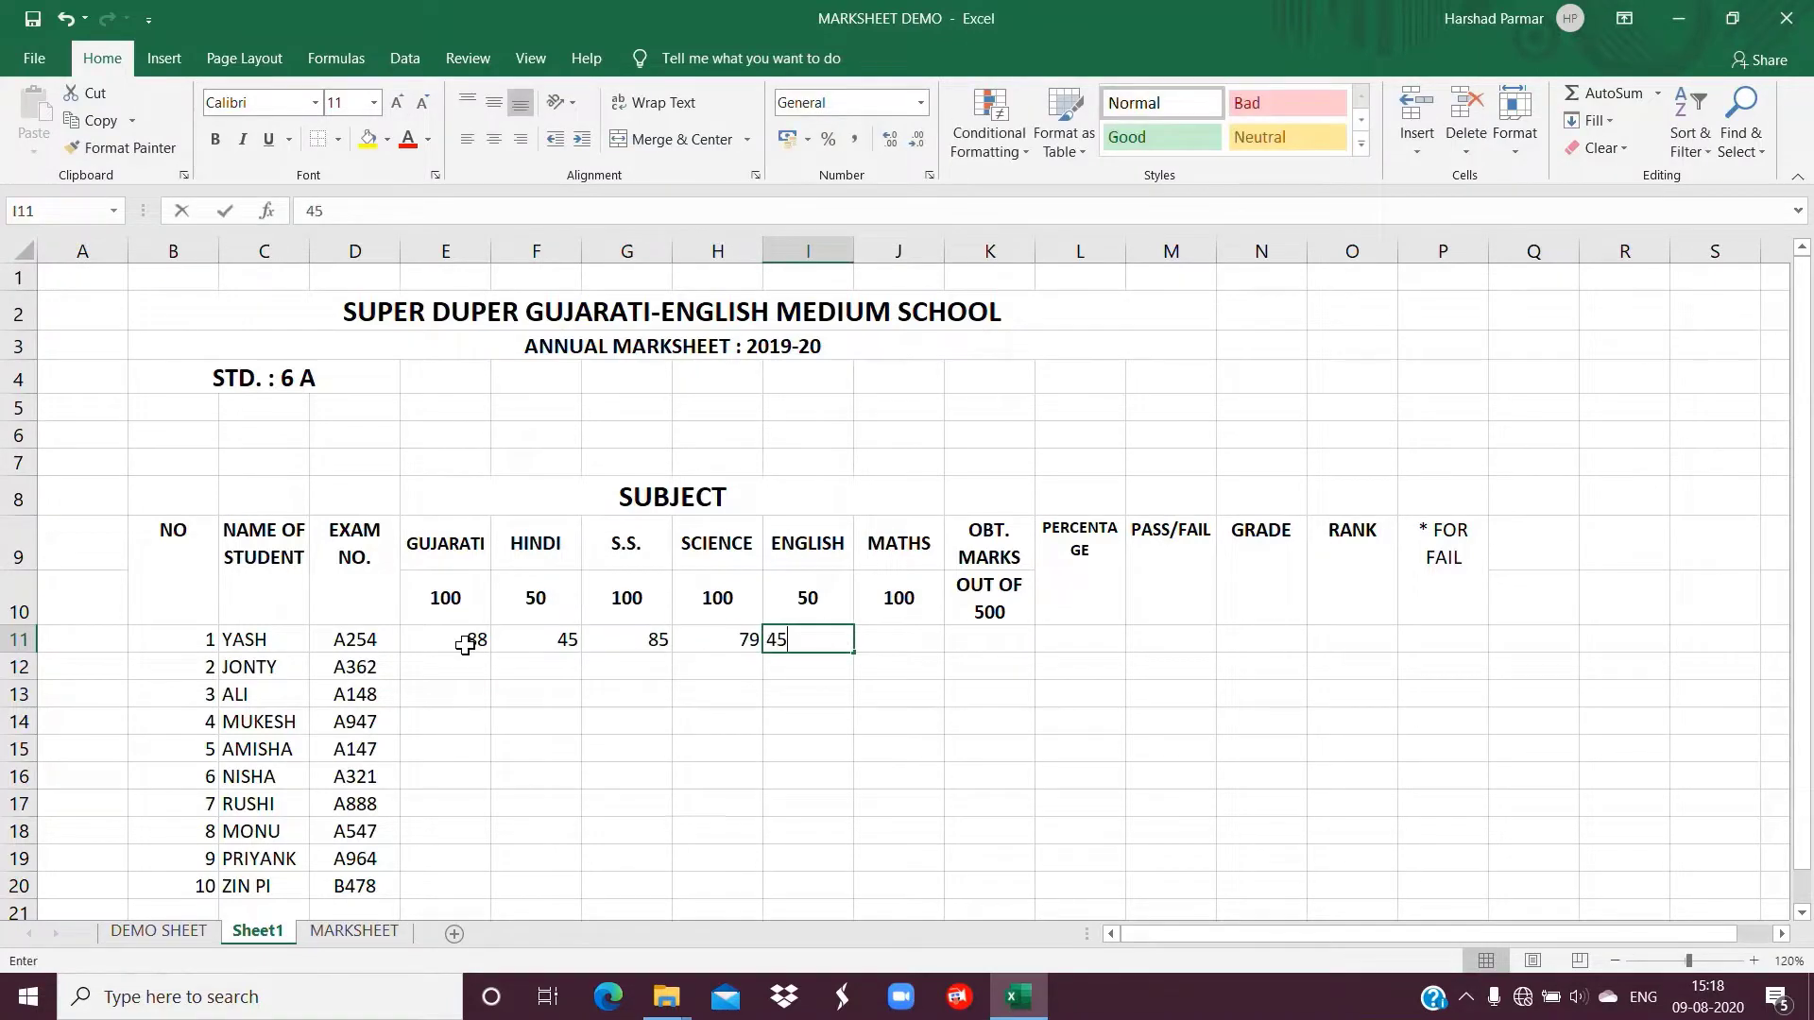
{"action": "key", "text": "Tab"}
{"action": "type", "text": "9"}
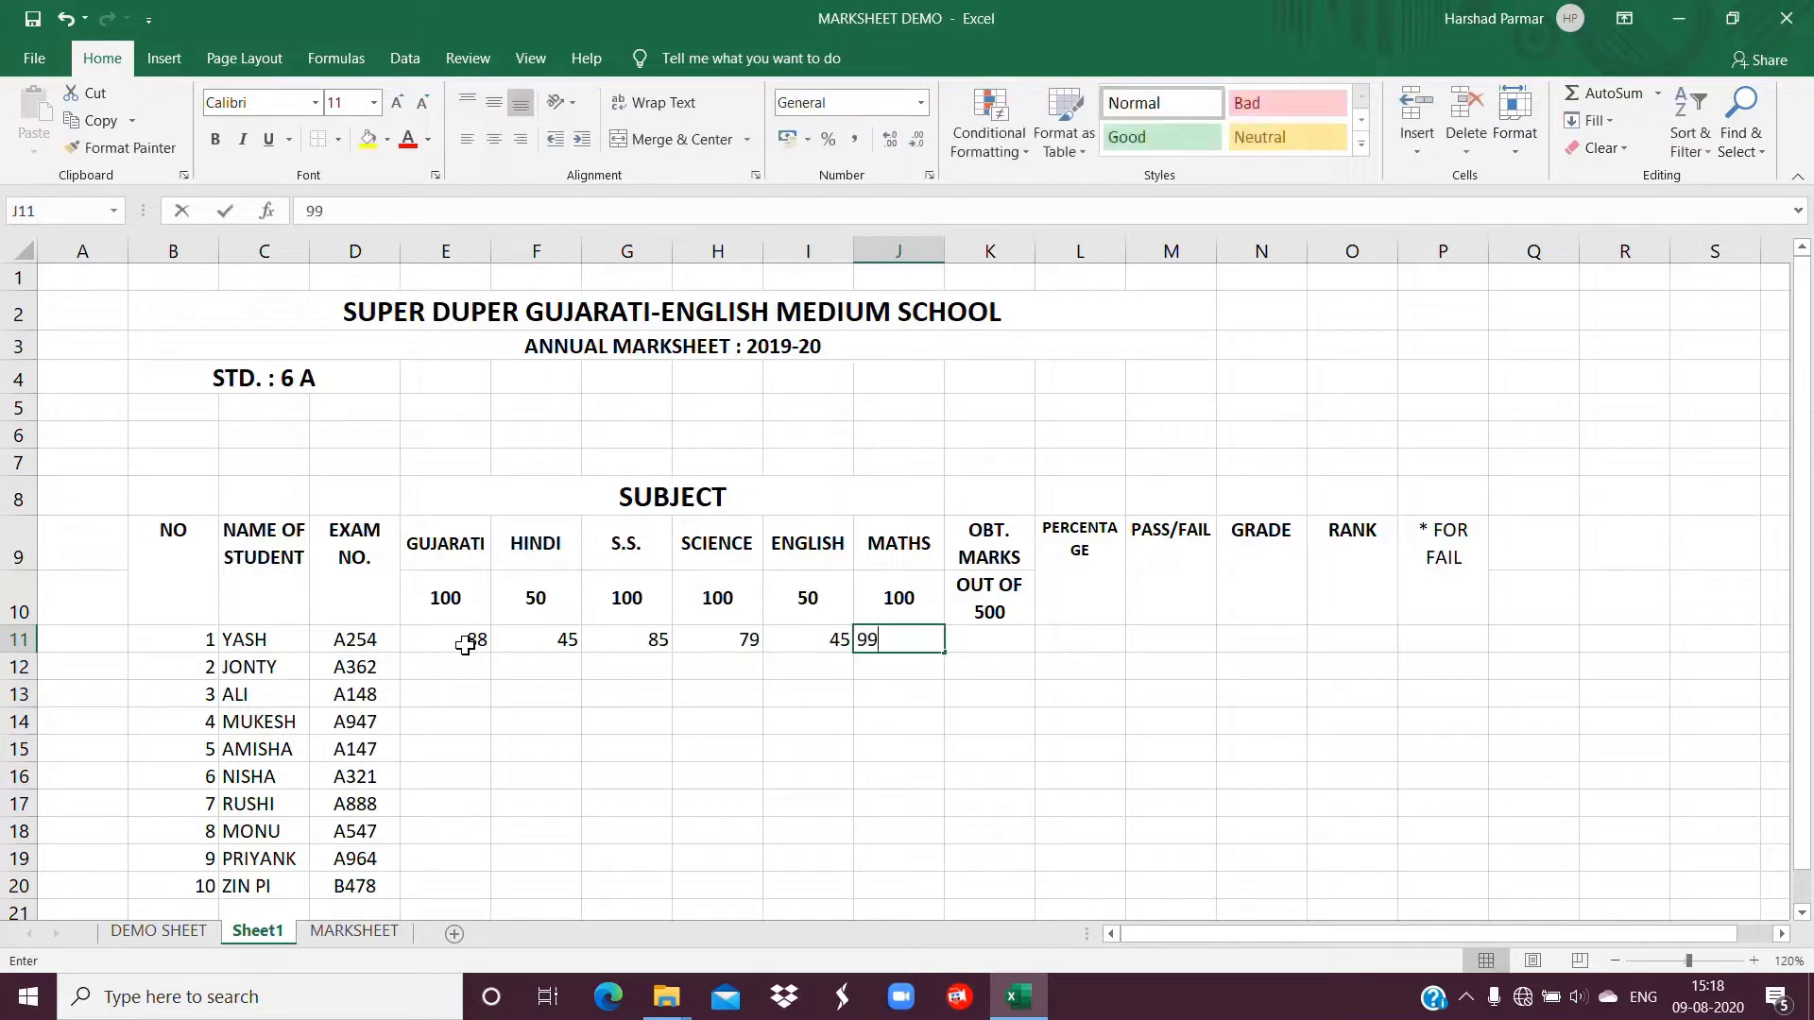
{"action": "type", "text": "9"}
{"action": "key", "text": "Tab"}
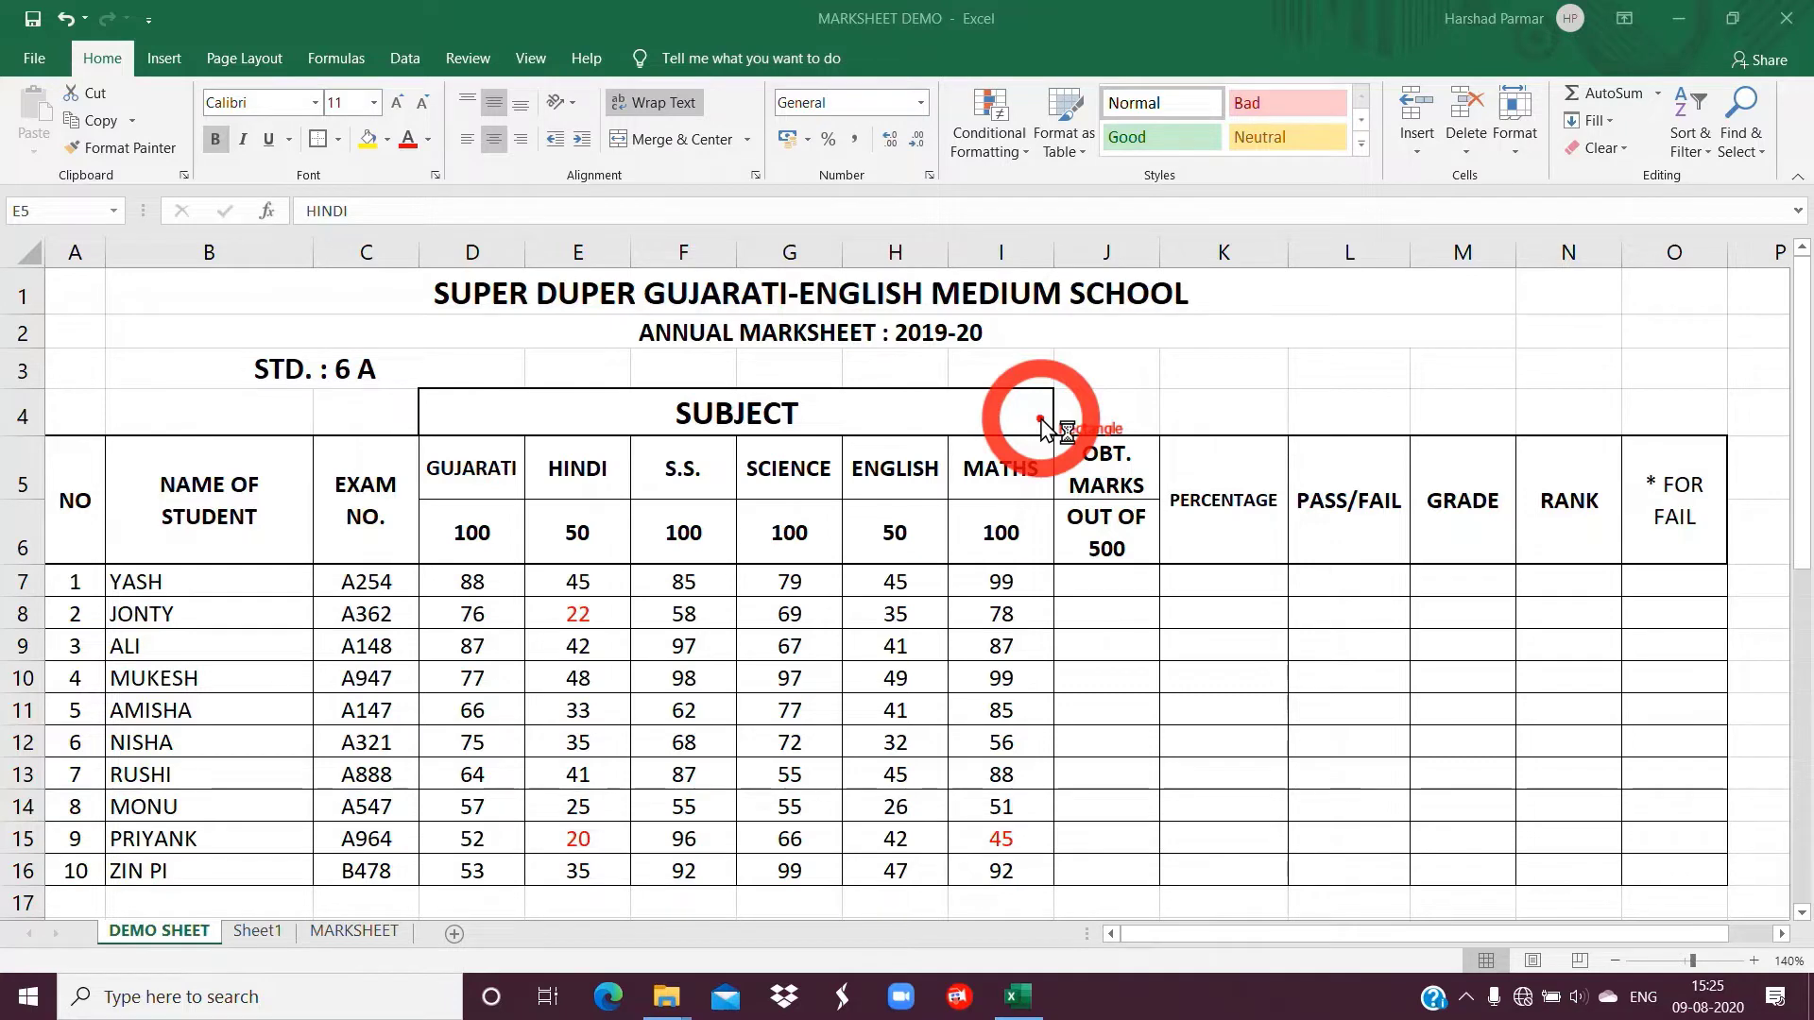
{"action": "mouse_move", "coordinate": [1040, 420]}
{"action": "left_mouse_down"}
{"action": "mouse_move", "coordinate": [1031, 469]}
{"action": "mouse_move", "coordinate": [1157, 569]}
{"action": "mouse_move", "coordinate": [1745, 597]}
{"action": "left_mouse_up"}
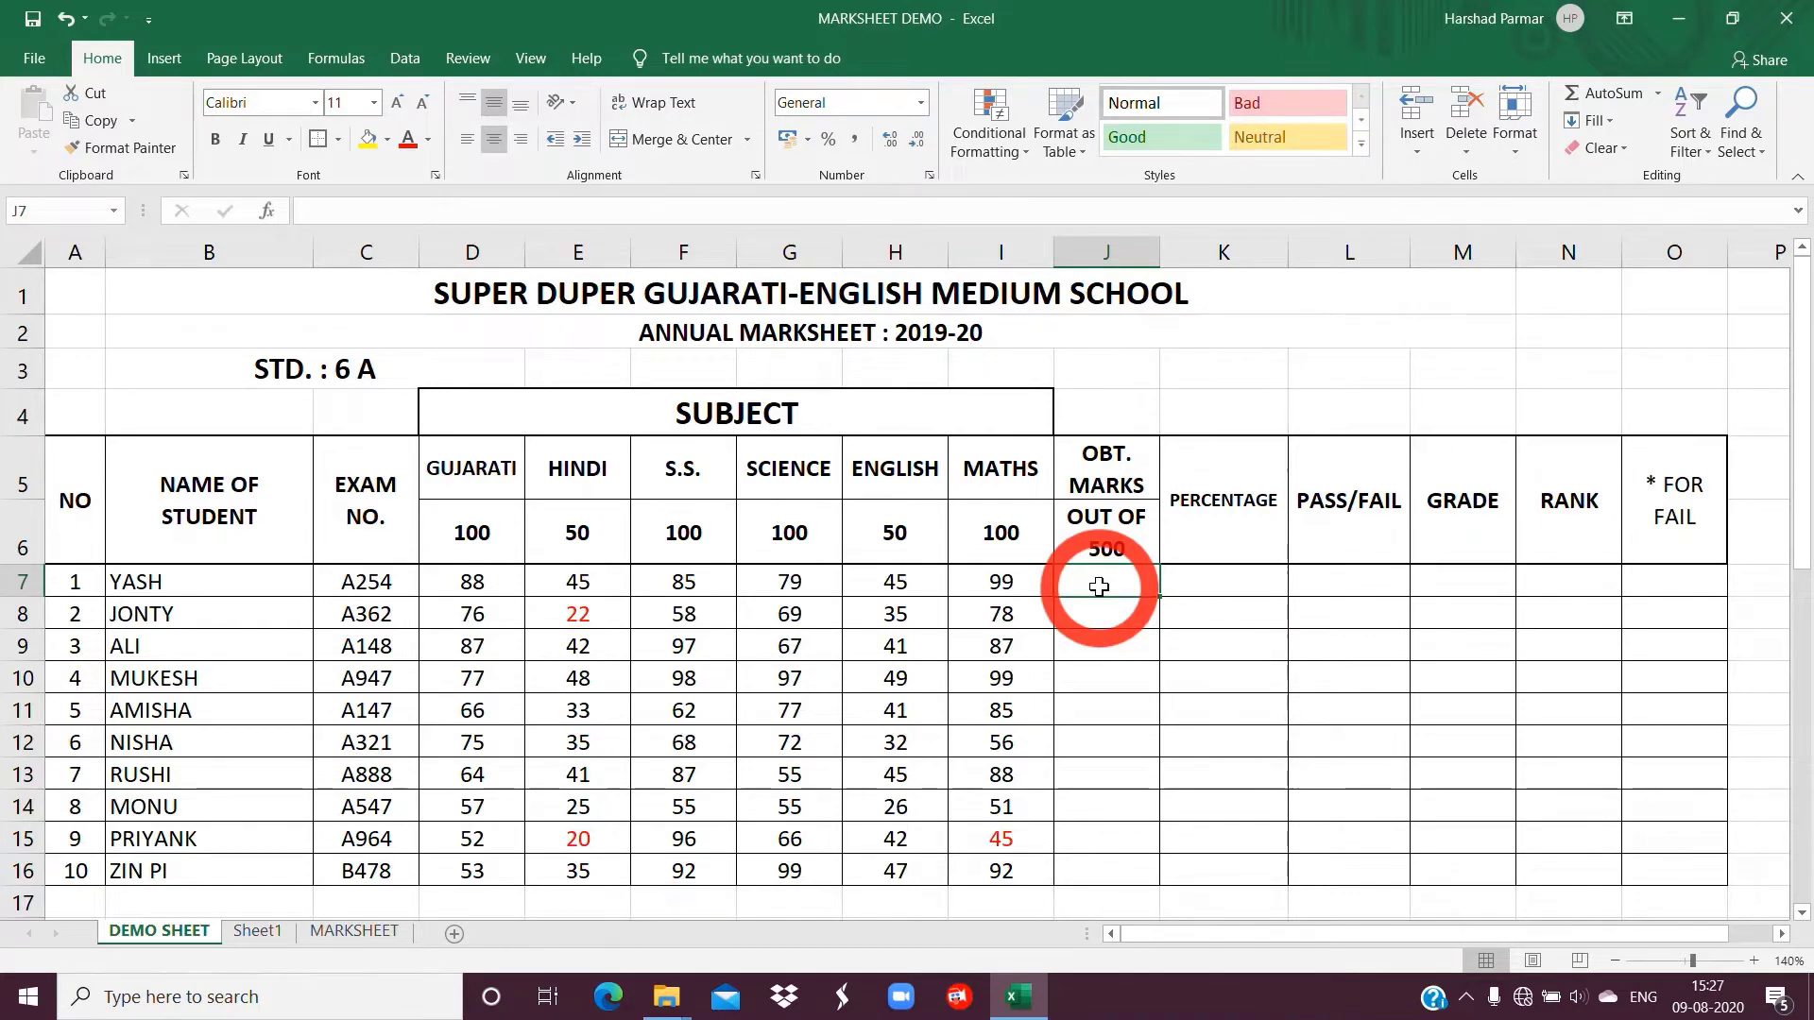
Total the first student's marks in cell J7 of DEMO SHEET with the formula =SUM(D7:I7)
{"action": "type", "text": "=SU"}
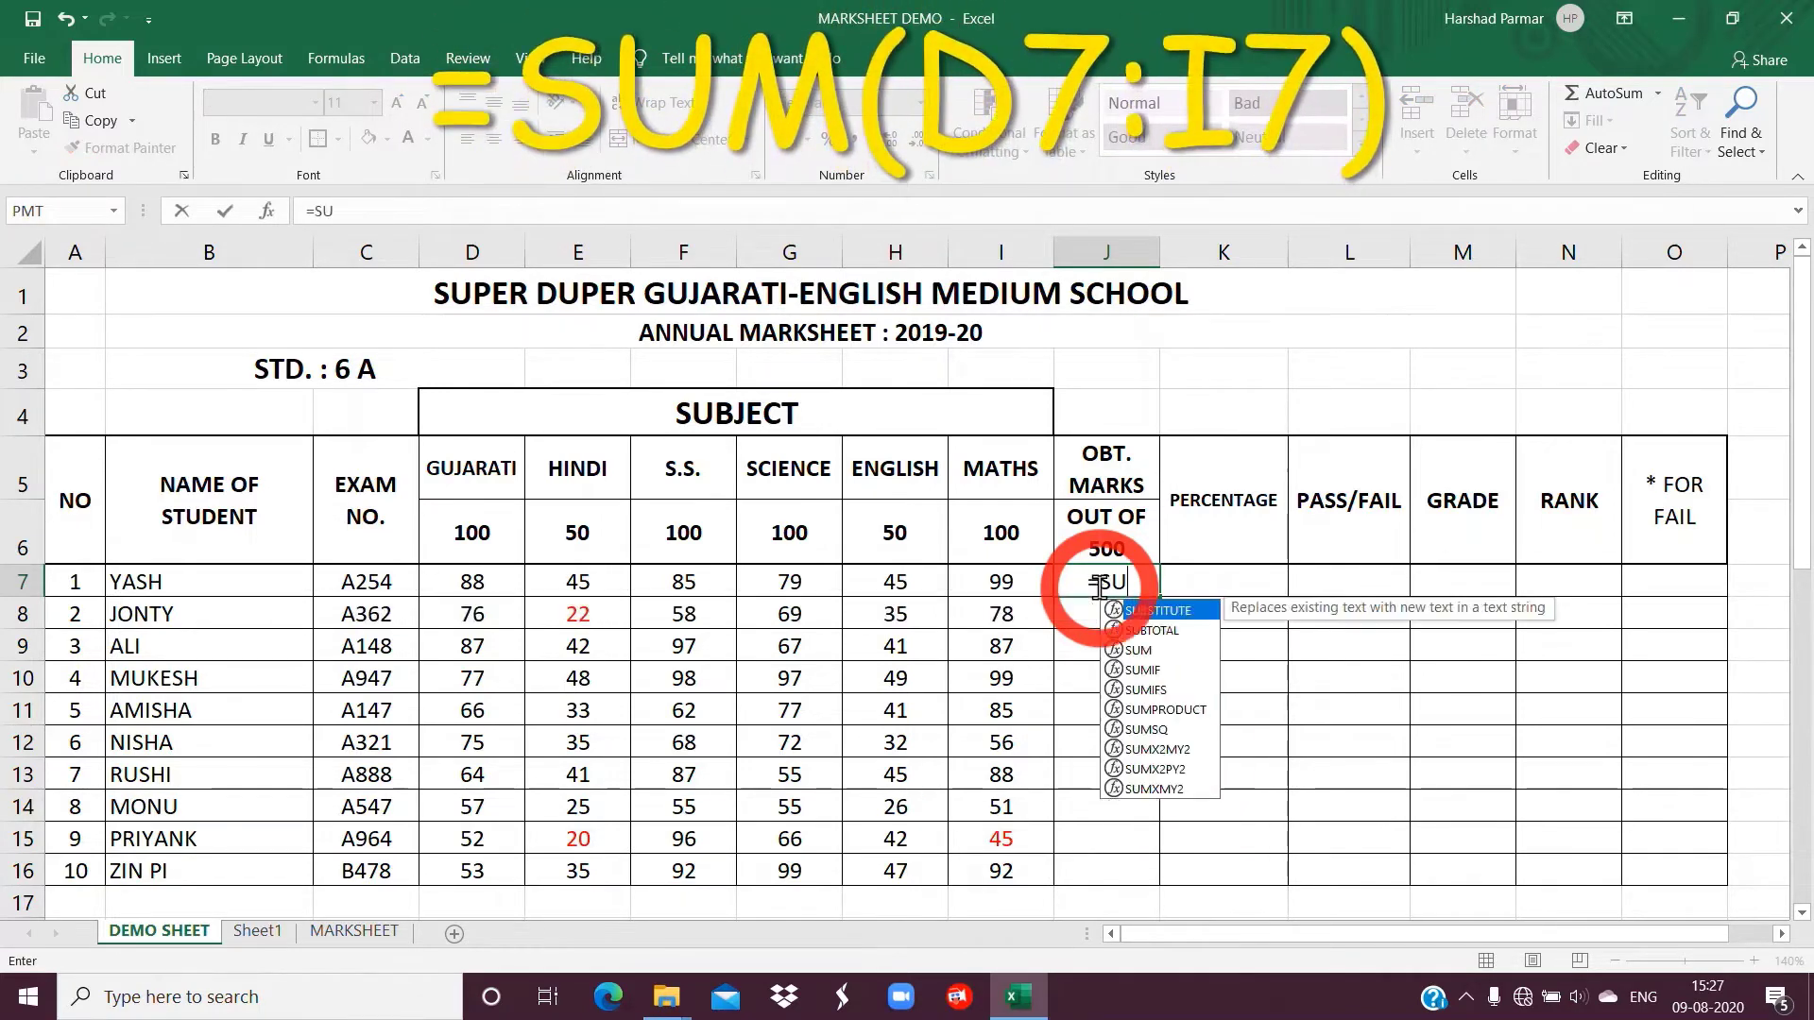
{"action": "type", "text": "M("}
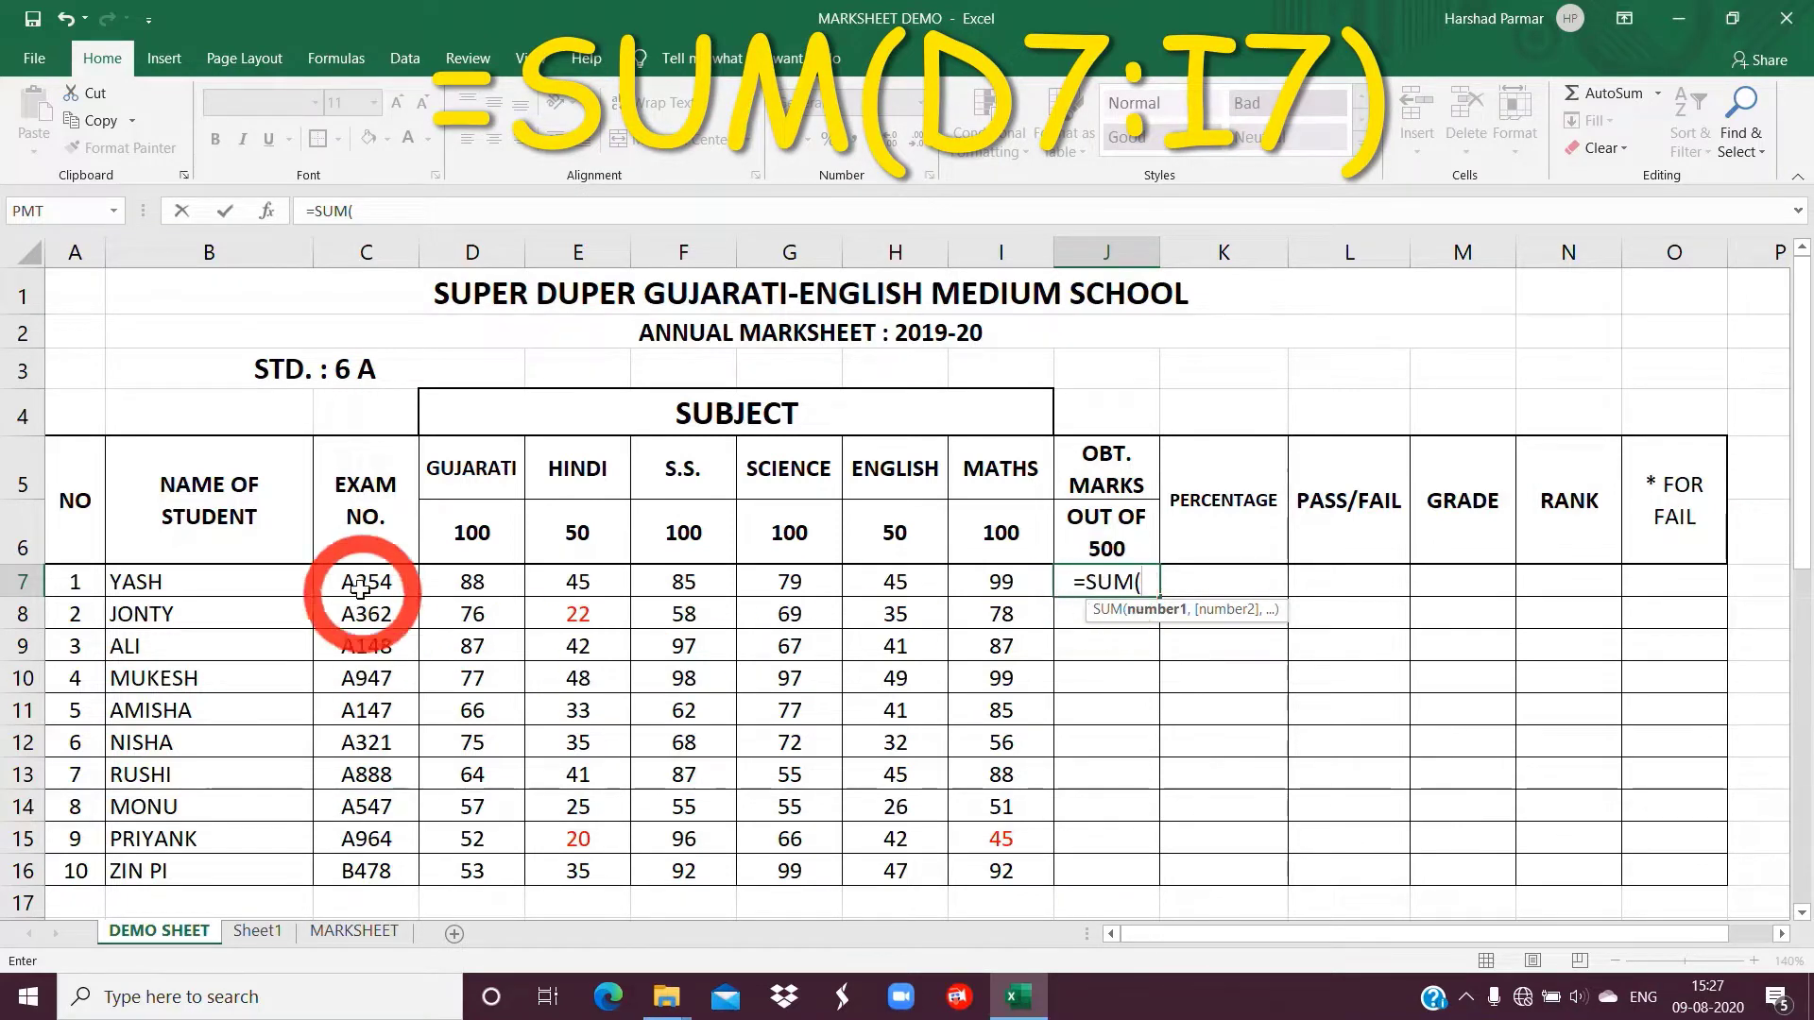
{"action": "left_click", "coordinate": [473, 581]}
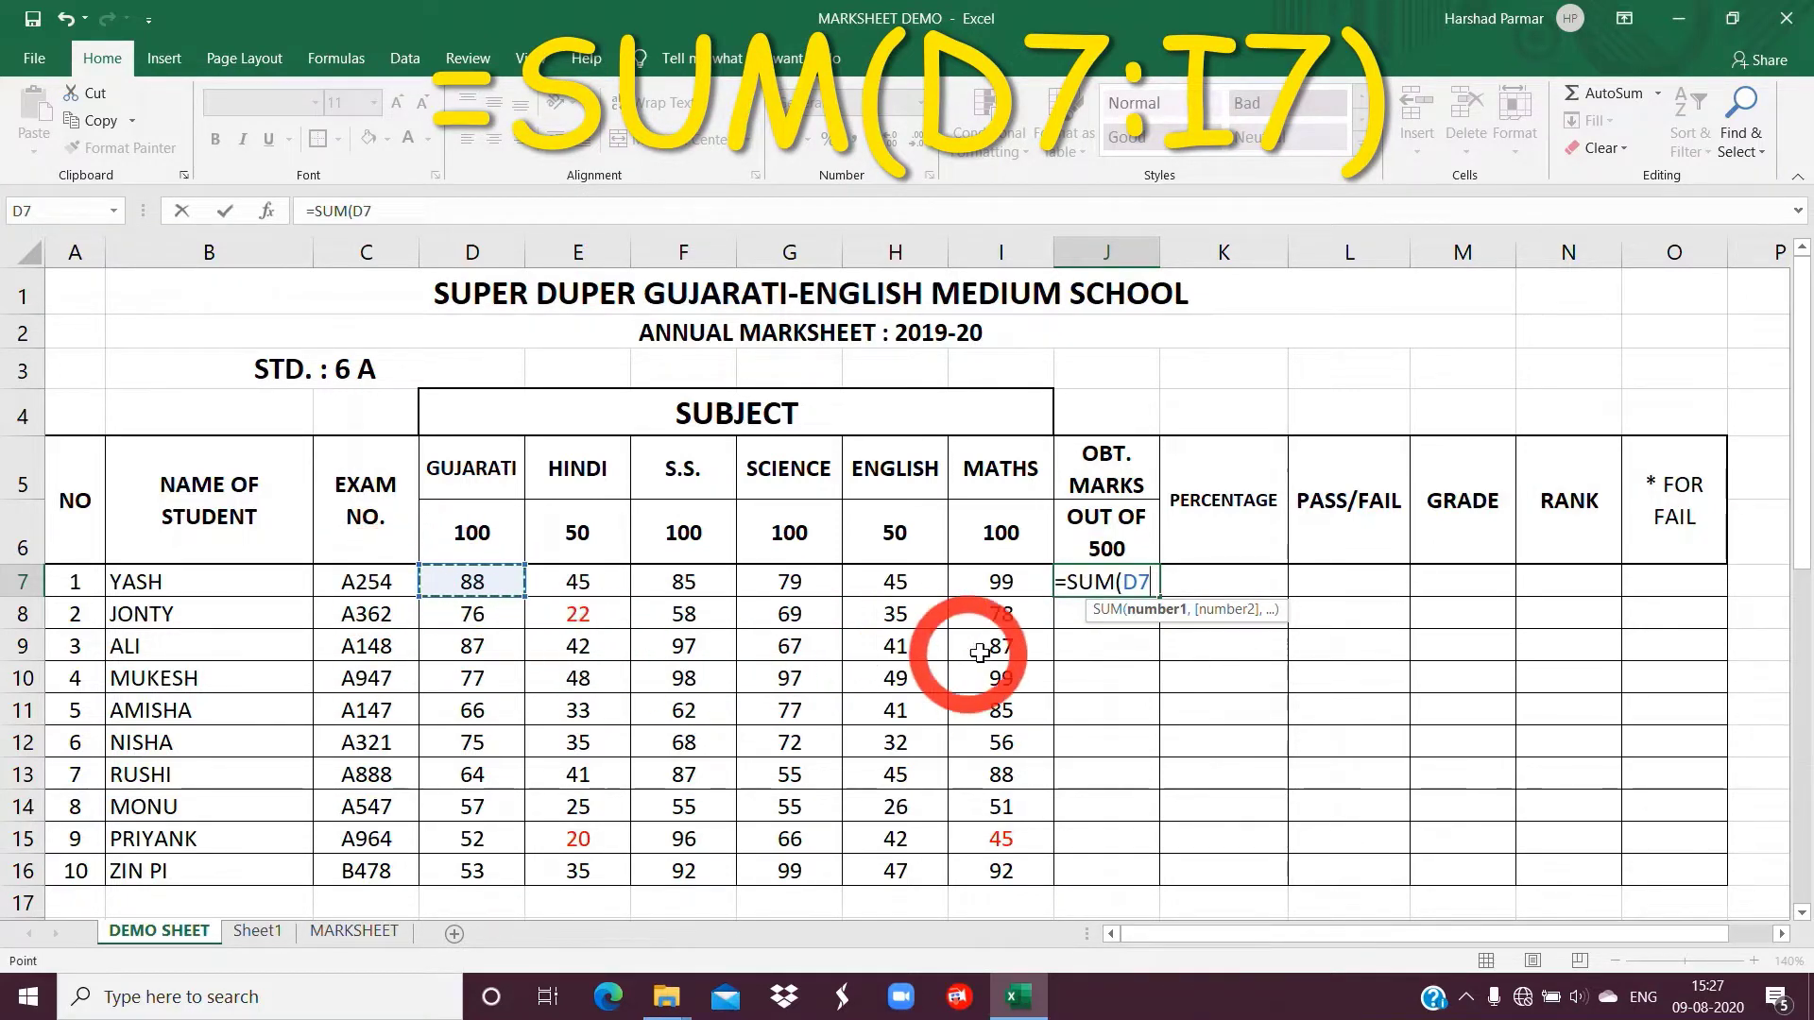
{"action": "left_click", "coordinate": [1037, 584], "text": "shift"}
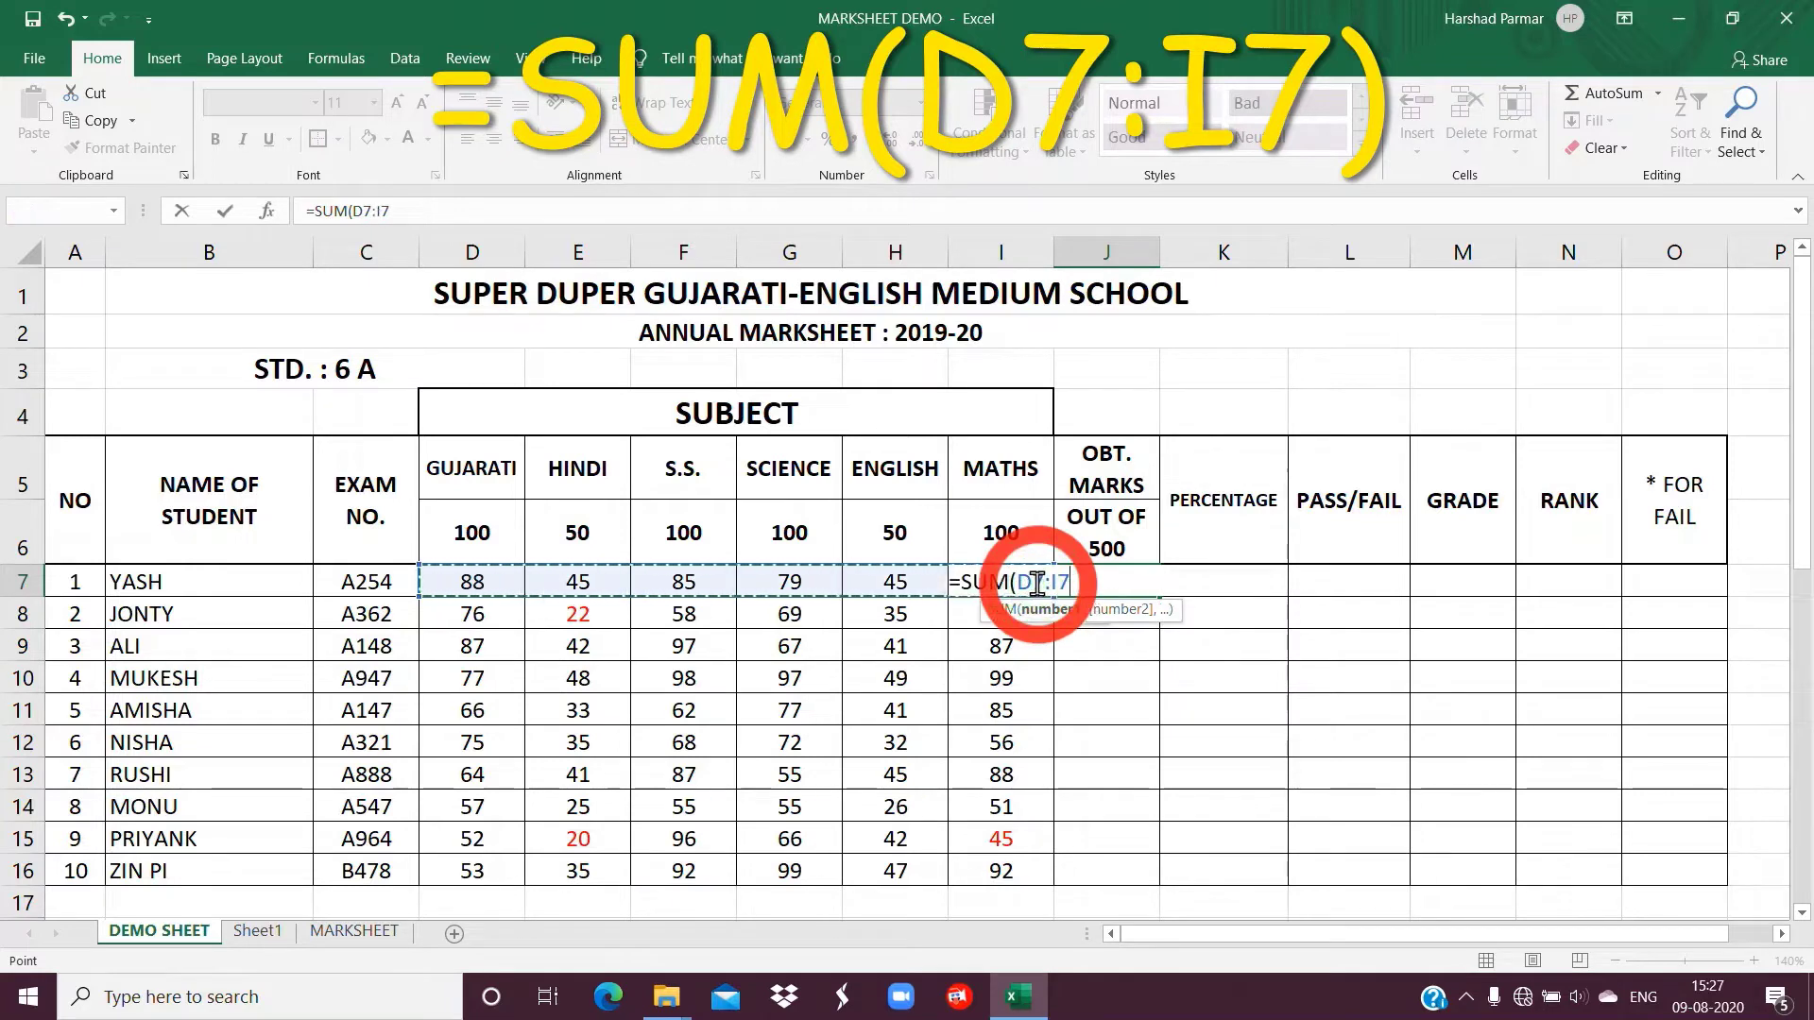
{"action": "type", "text": ")"}
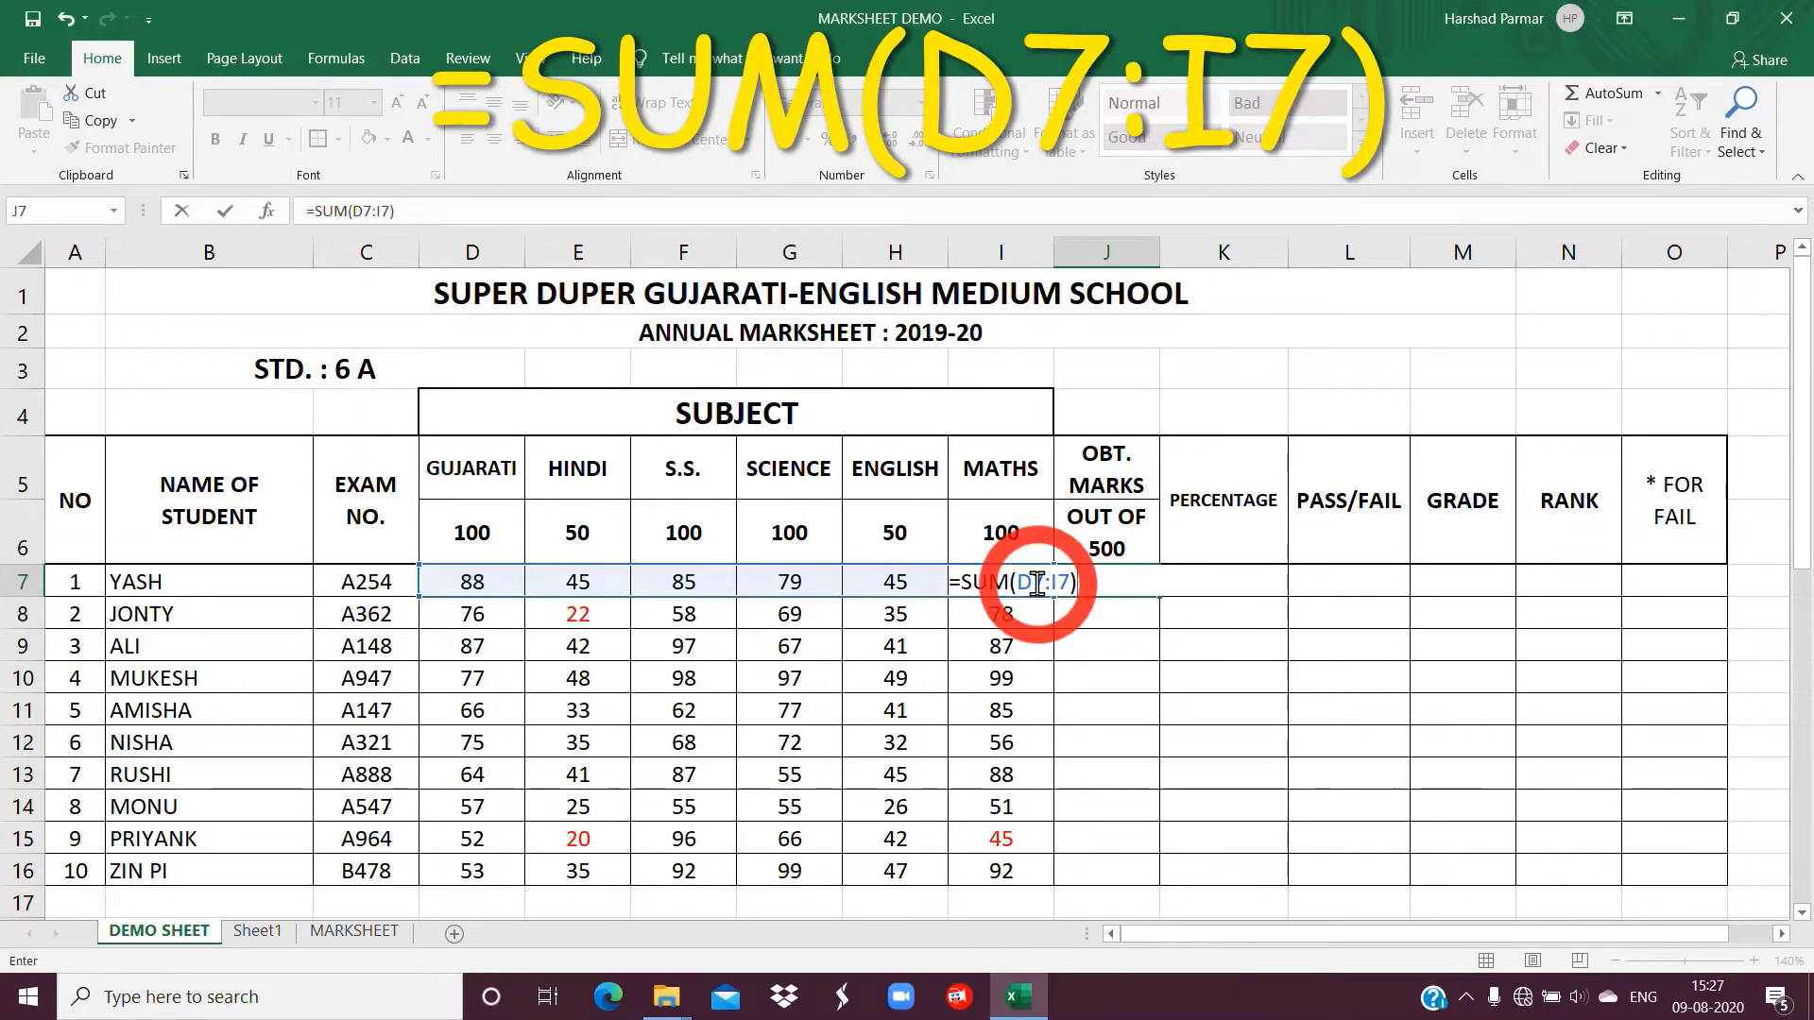
{"action": "key", "text": "Return"}
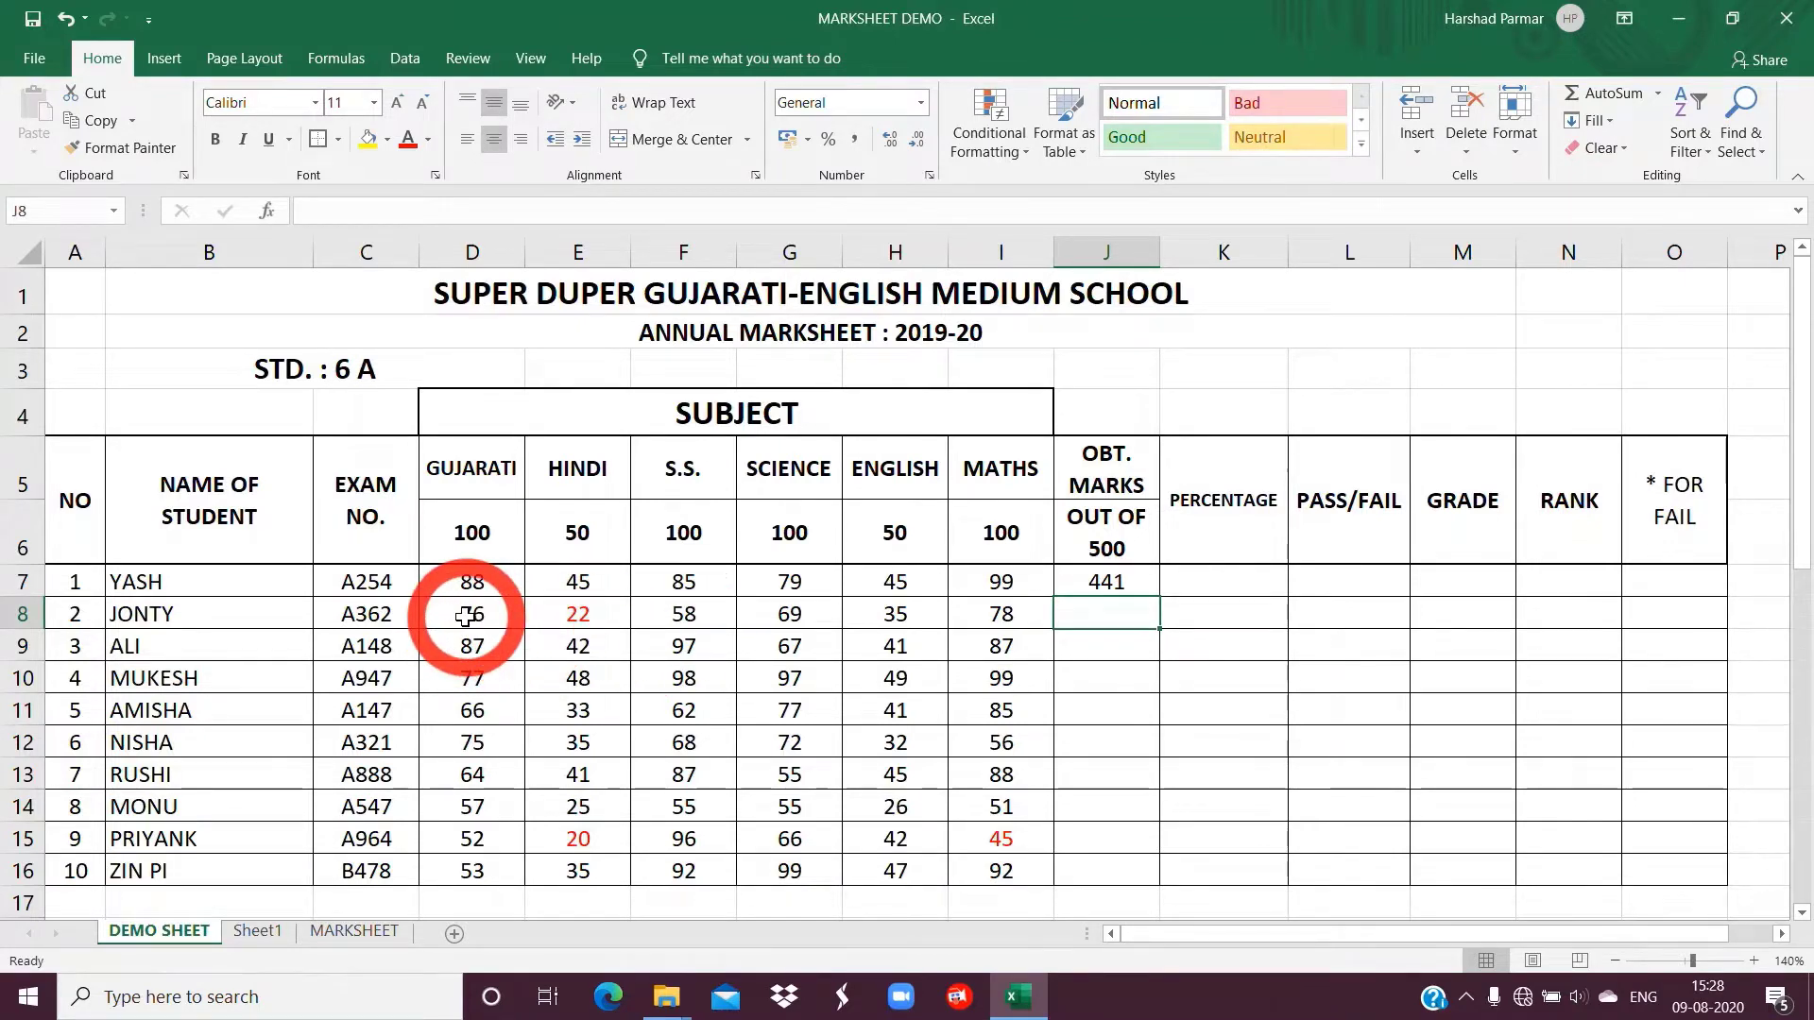
Total the second student's marks in cell J8 by applying AutoSum to the range D8:J8
{"action": "left_click_drag", "start_coordinate": [466, 616], "coordinate": [1082, 614]}
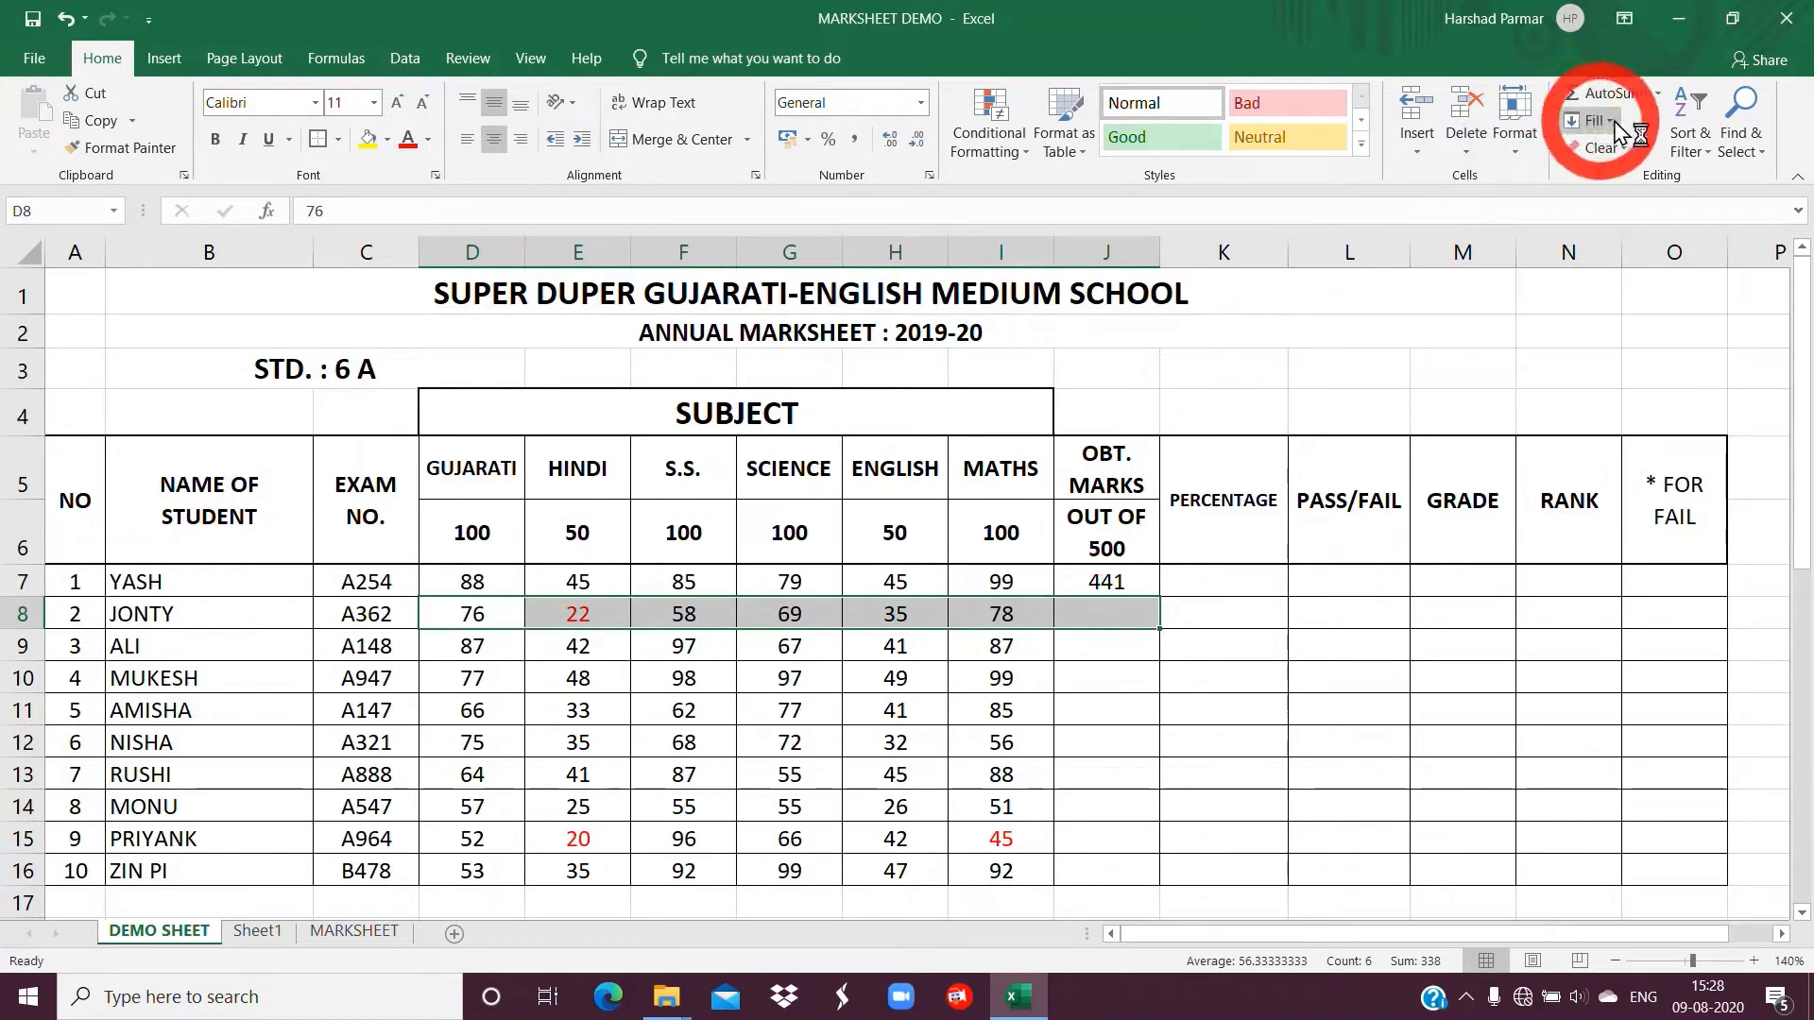
{"action": "left_click", "coordinate": [1573, 96]}
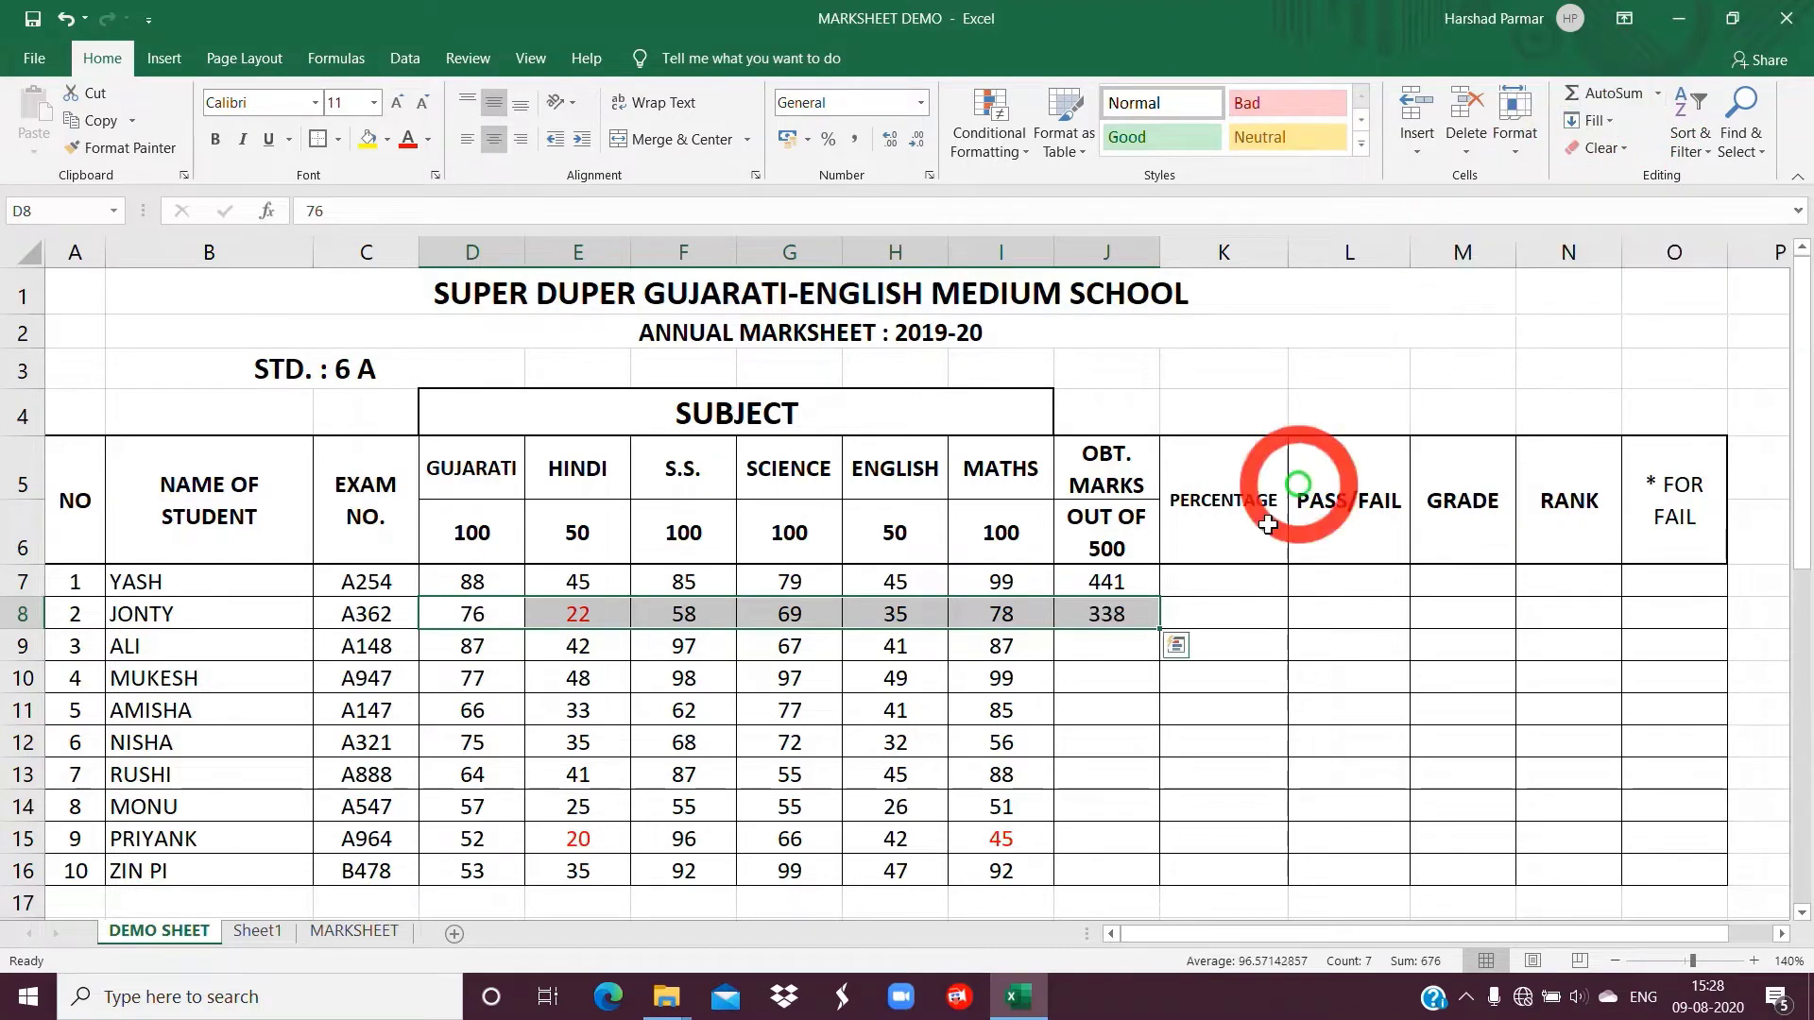
{"action": "left_click", "coordinate": [1104, 612]}
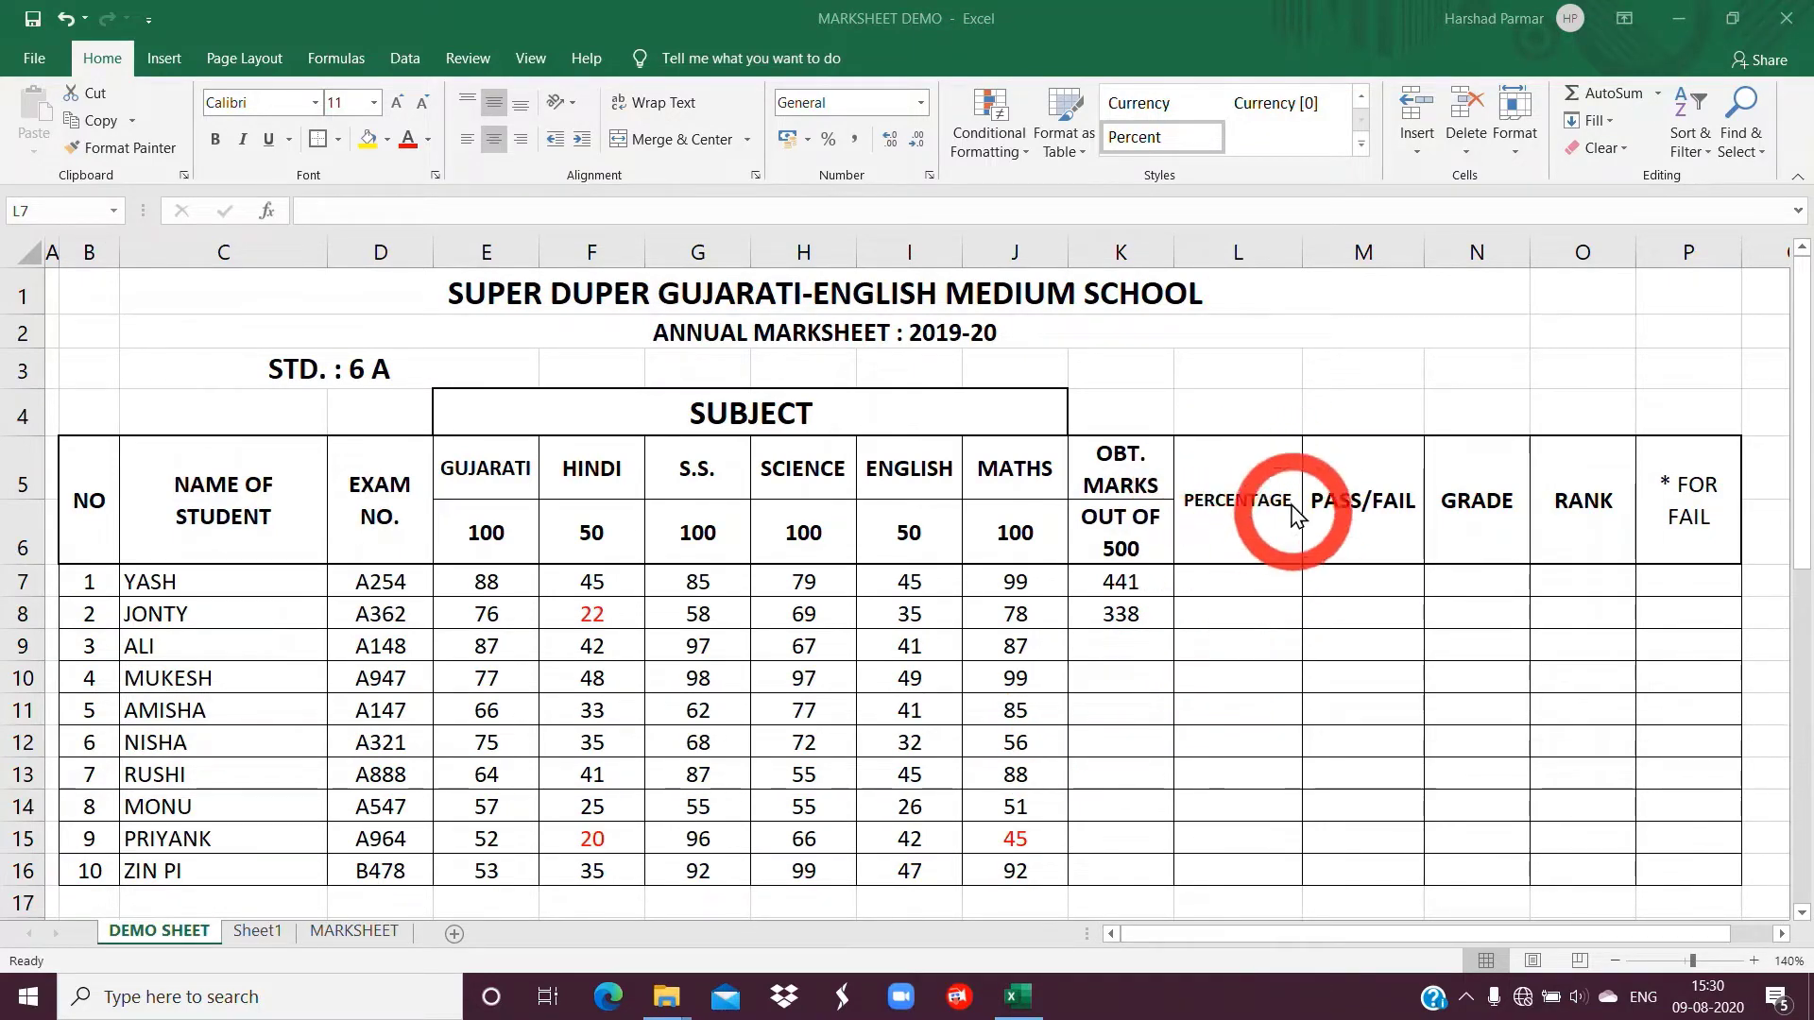
Calculate the first student's percentage in cell L7 with the formula =K7*100/500
{"action": "left_click", "coordinate": [1233, 586]}
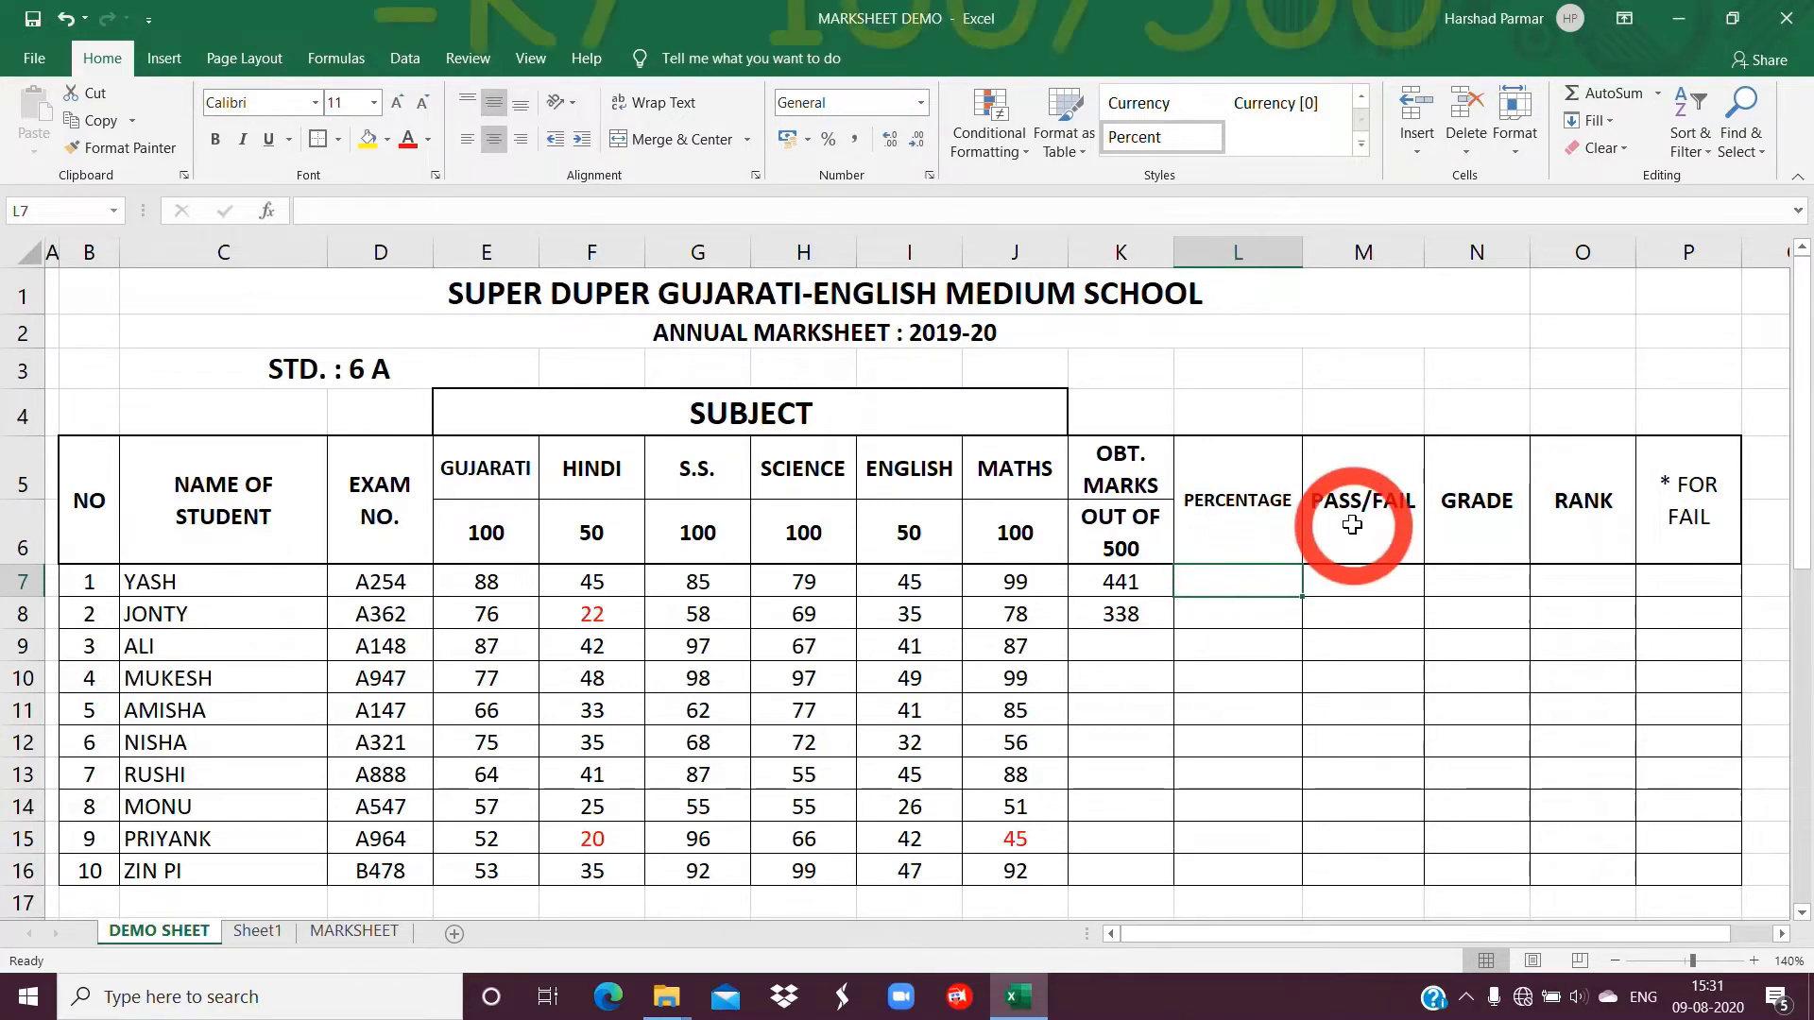
{"action": "type", "text": "="}
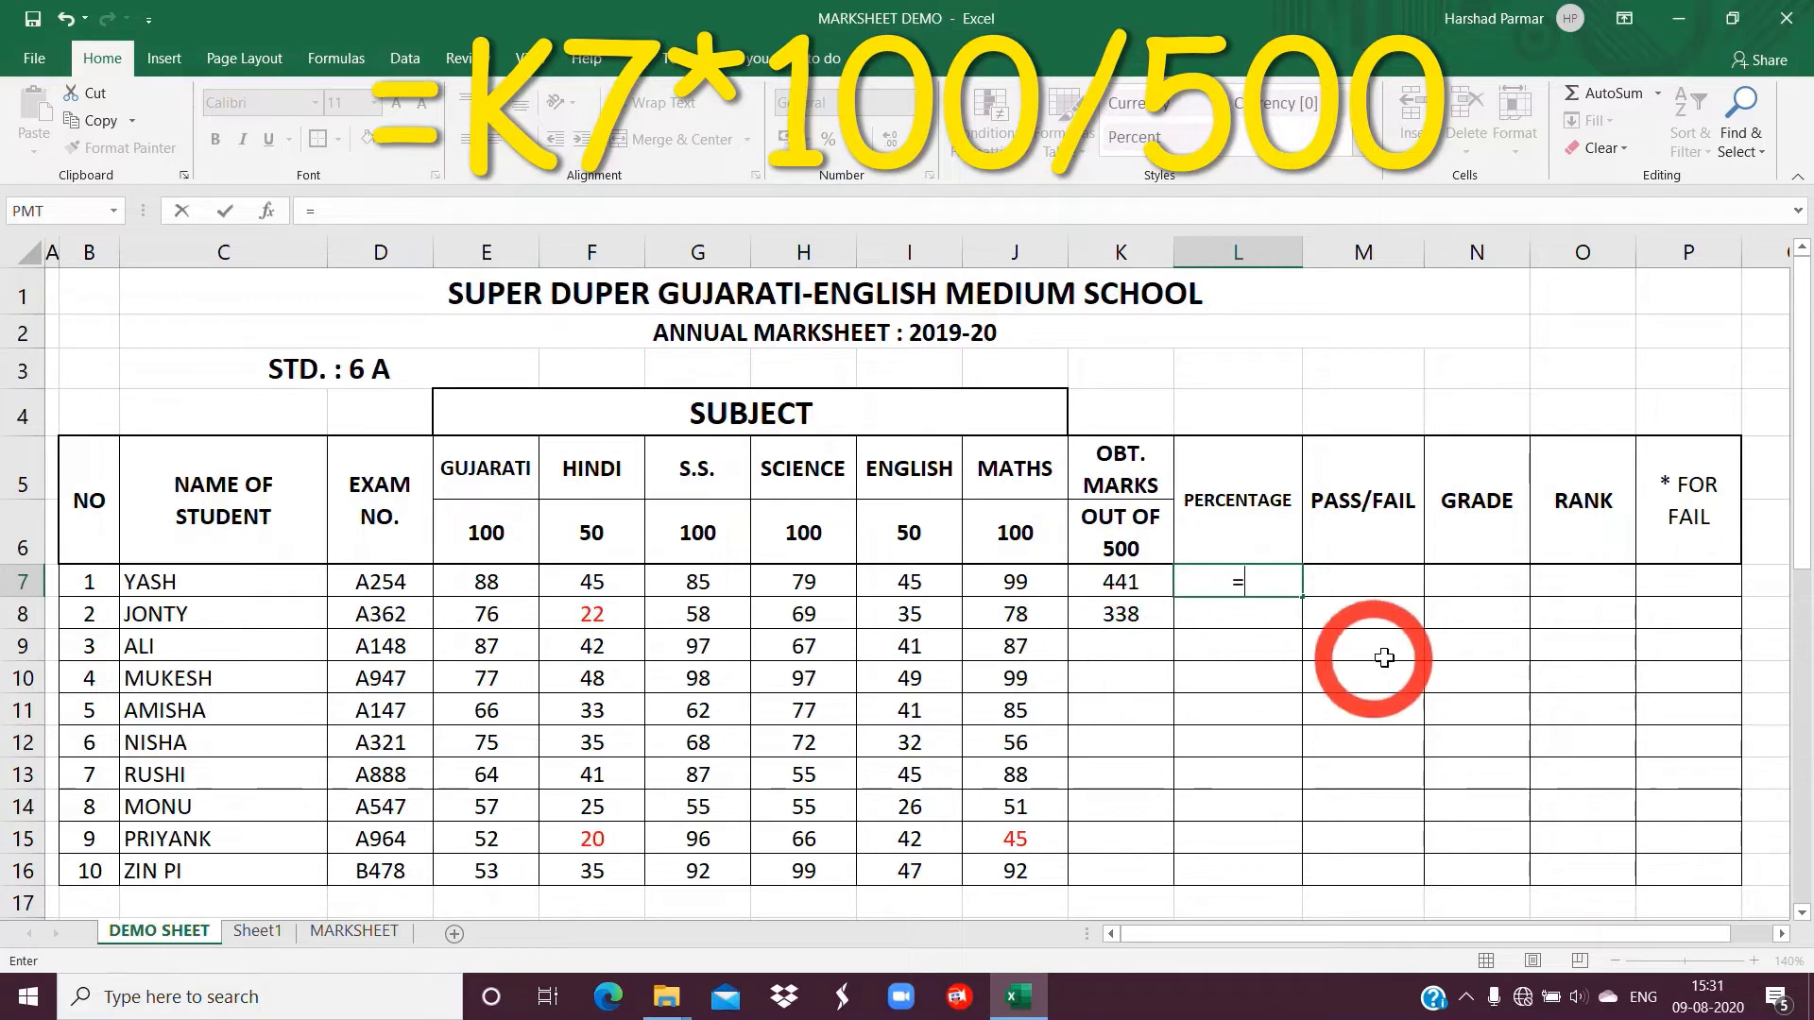
{"action": "type", "text": "K7*100/500"}
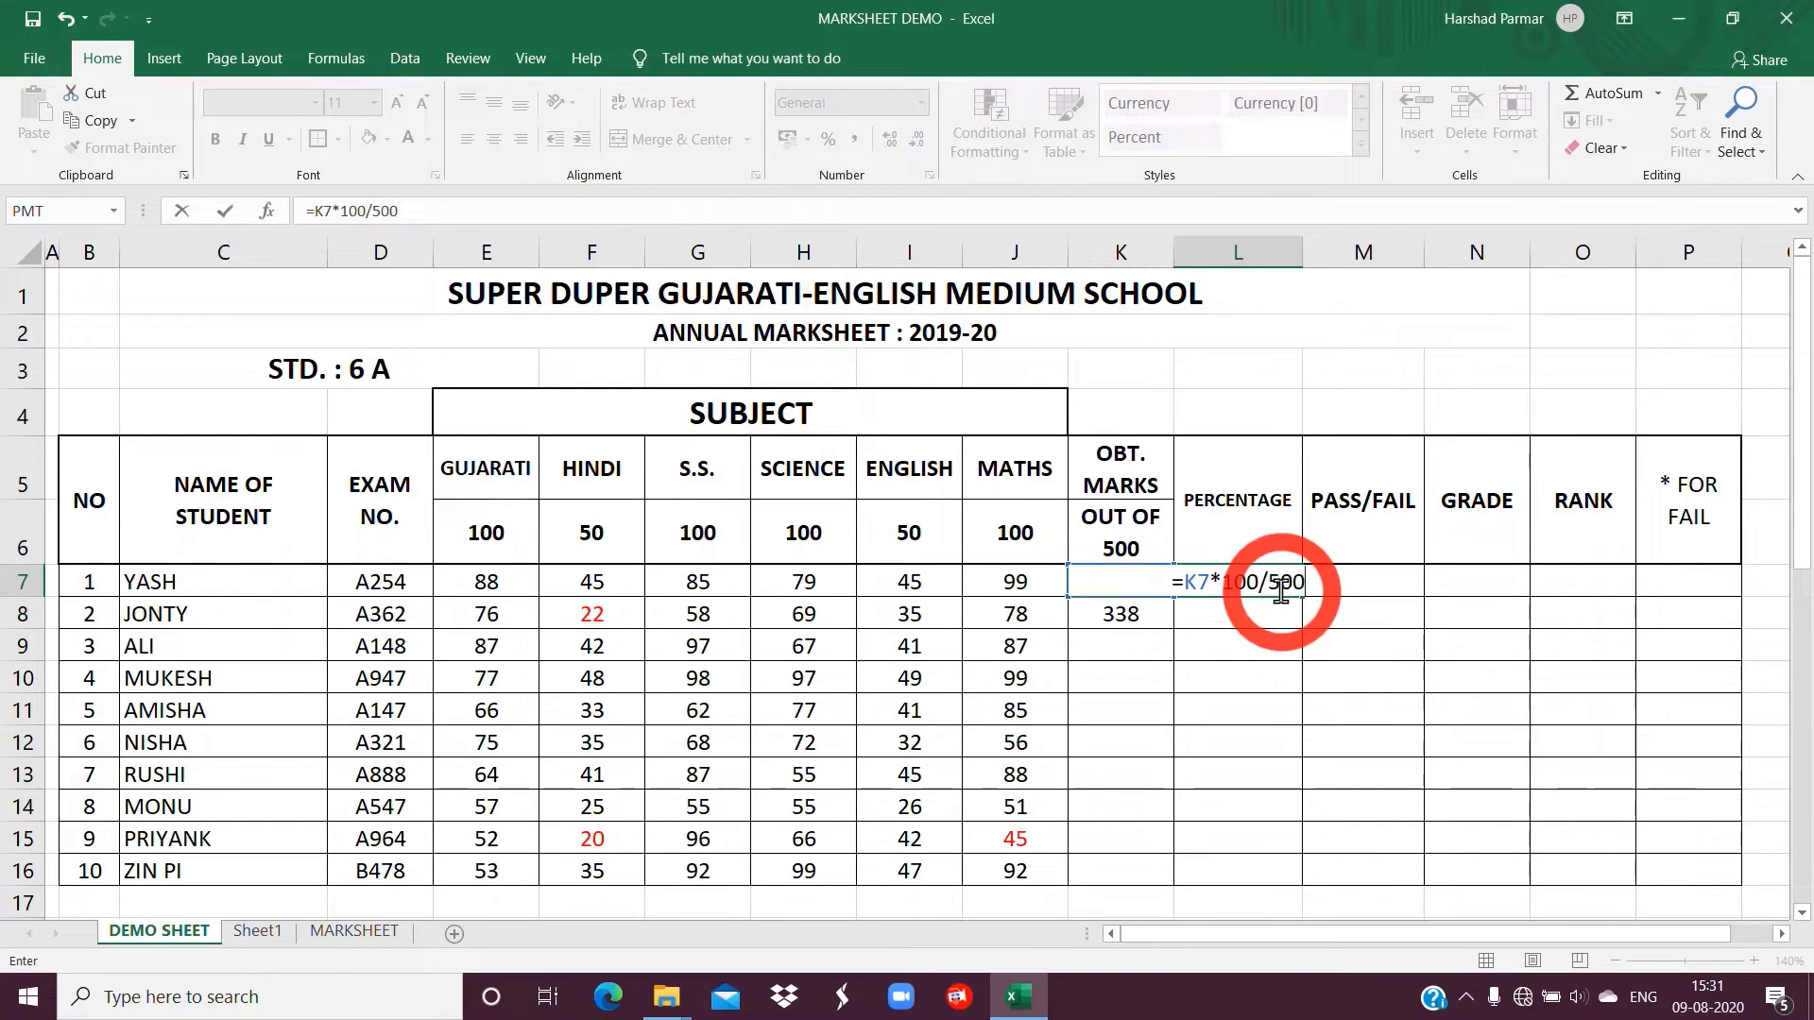
{"action": "key", "text": "Return"}
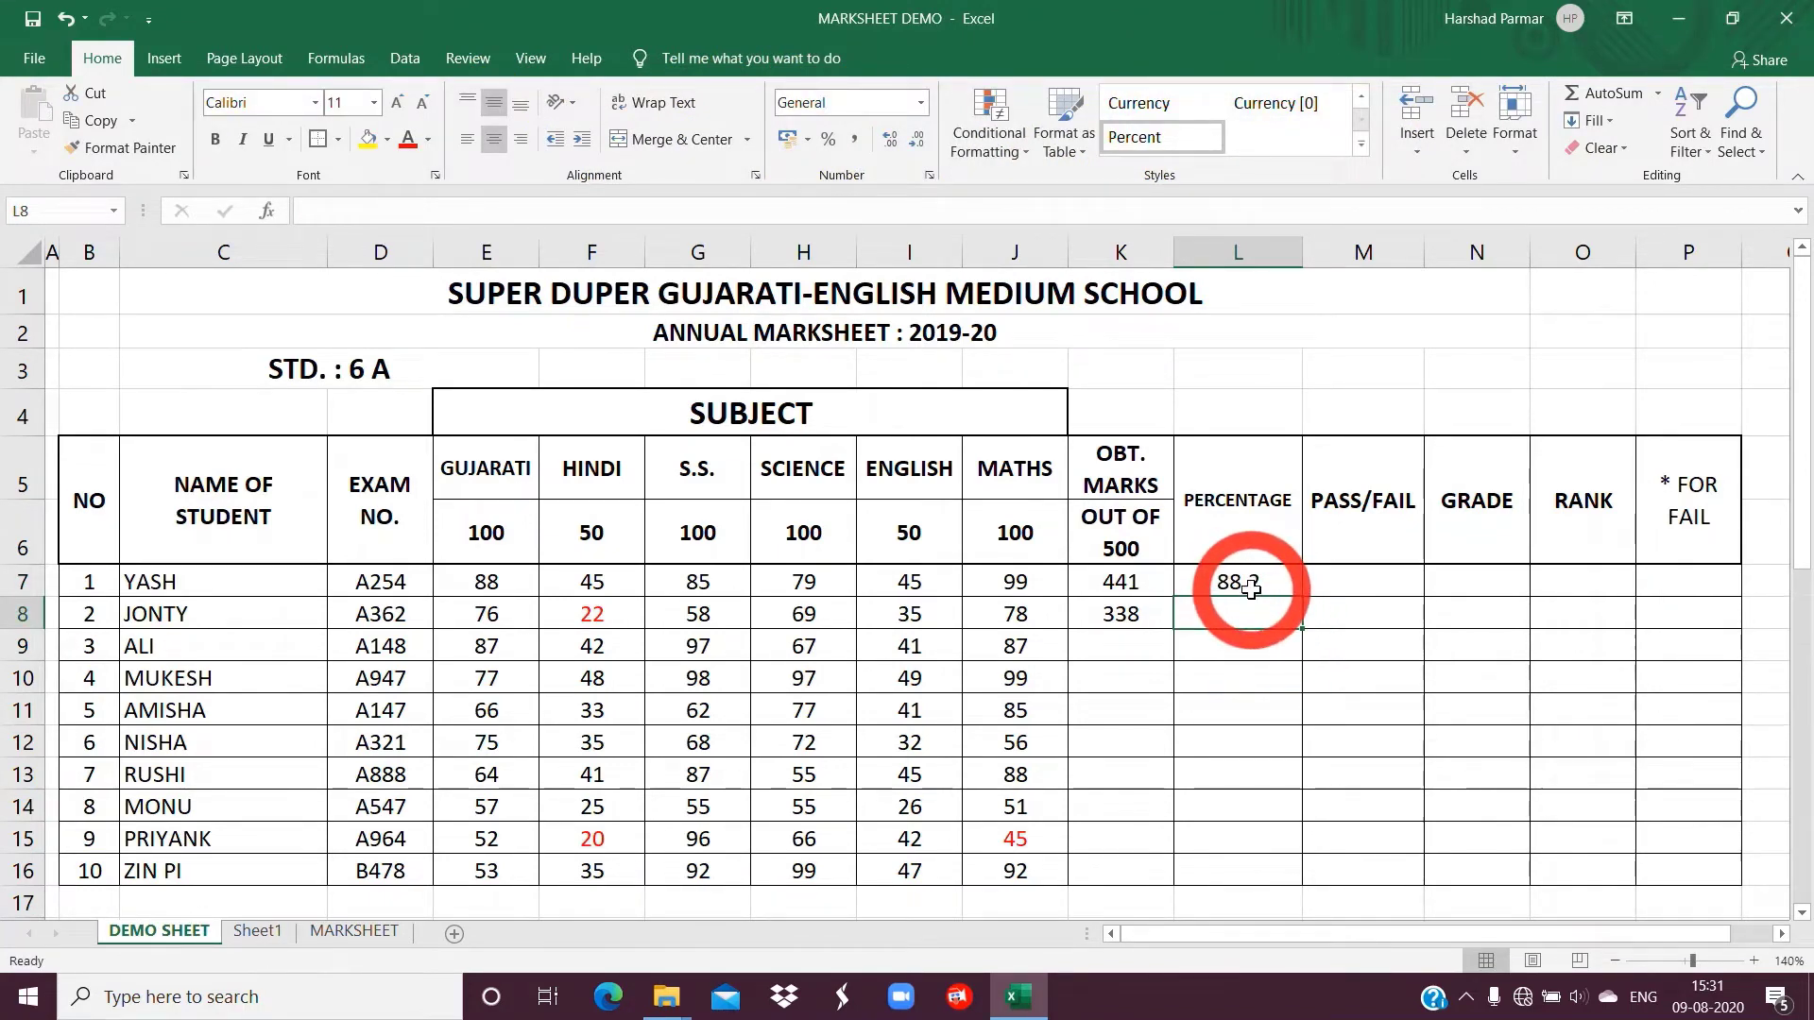
Apply the percent format to cell L7 and extend its formula to =K7*100/500/100
{"action": "left_click", "coordinate": [1249, 584]}
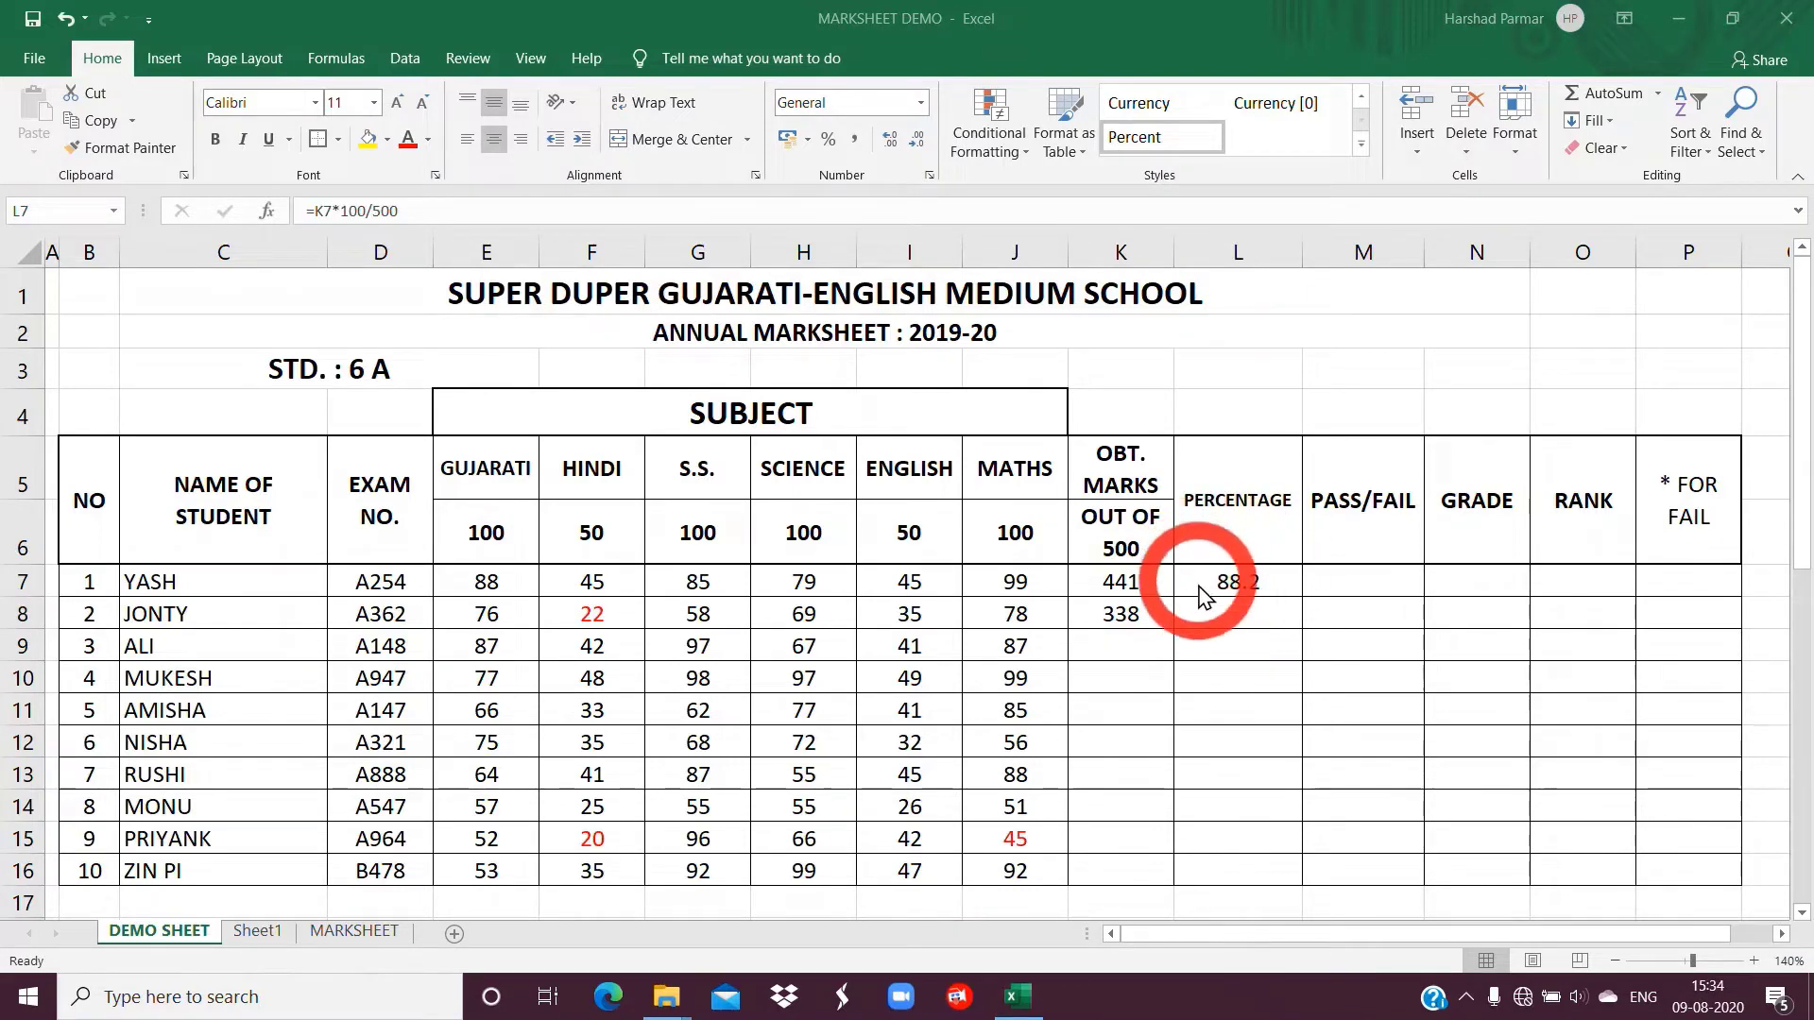
{"action": "left_click", "coordinate": [1230, 587]}
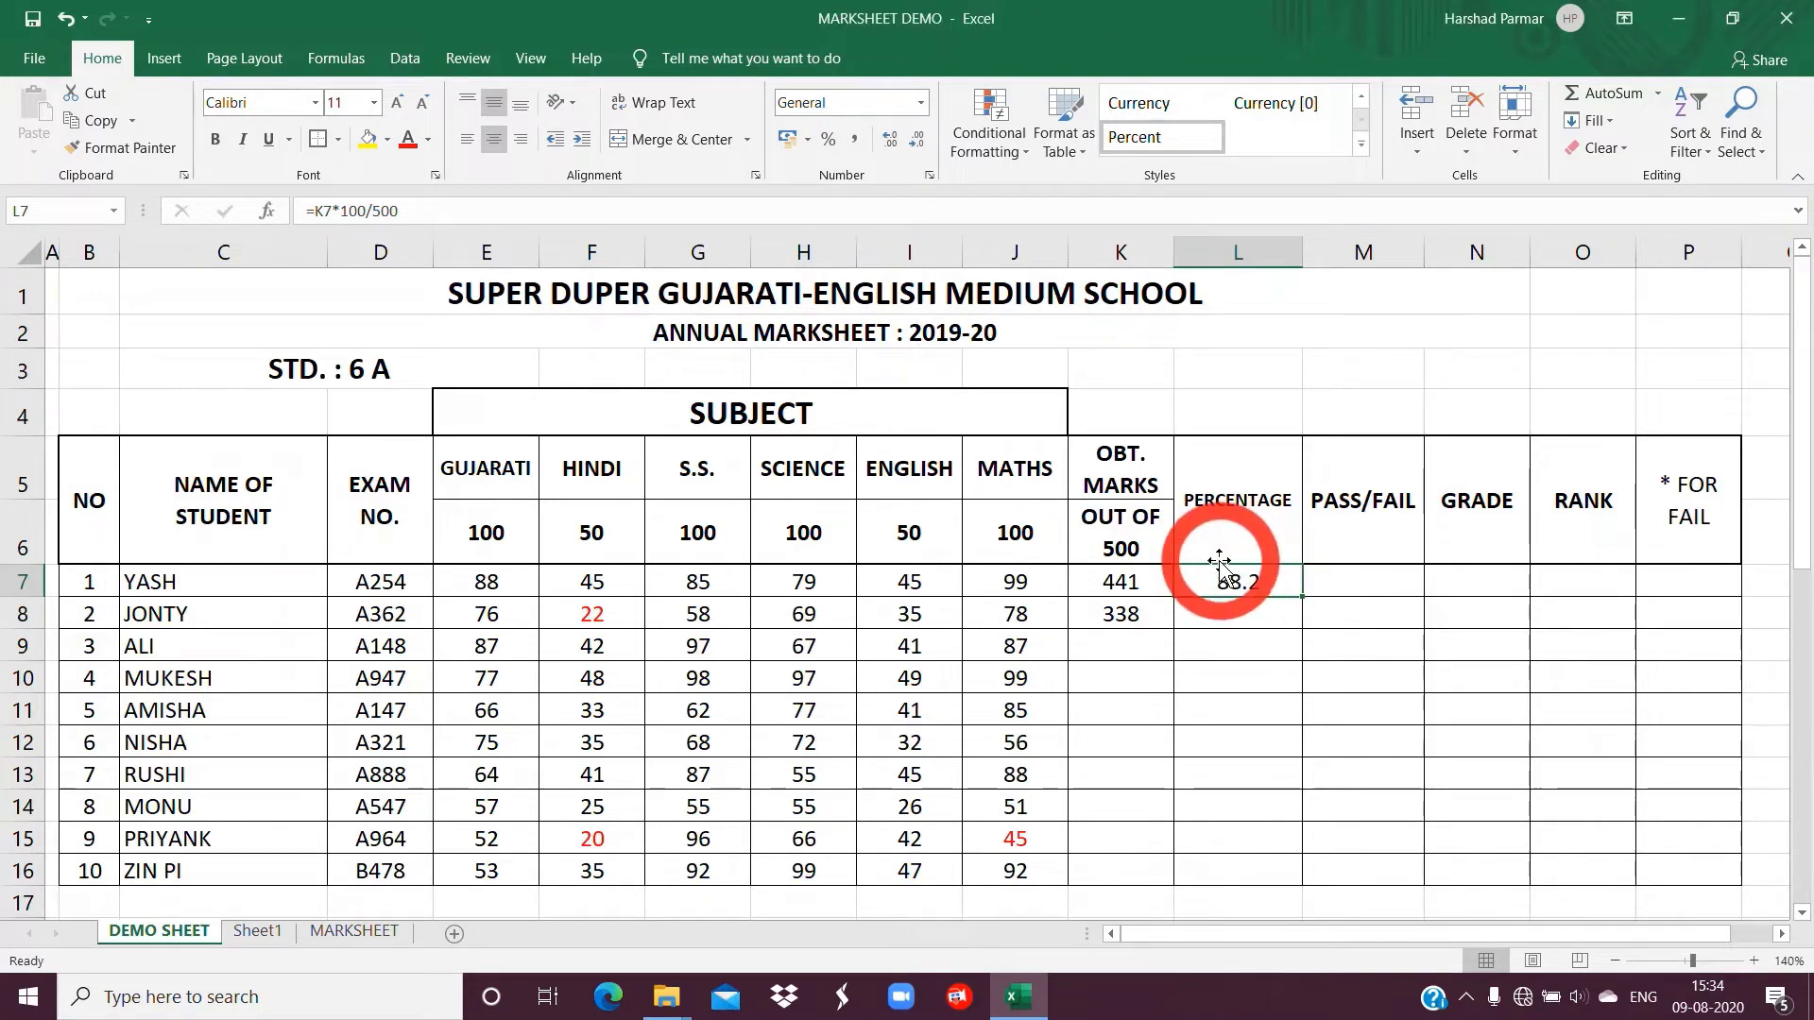
{"action": "key", "text": "alt"}
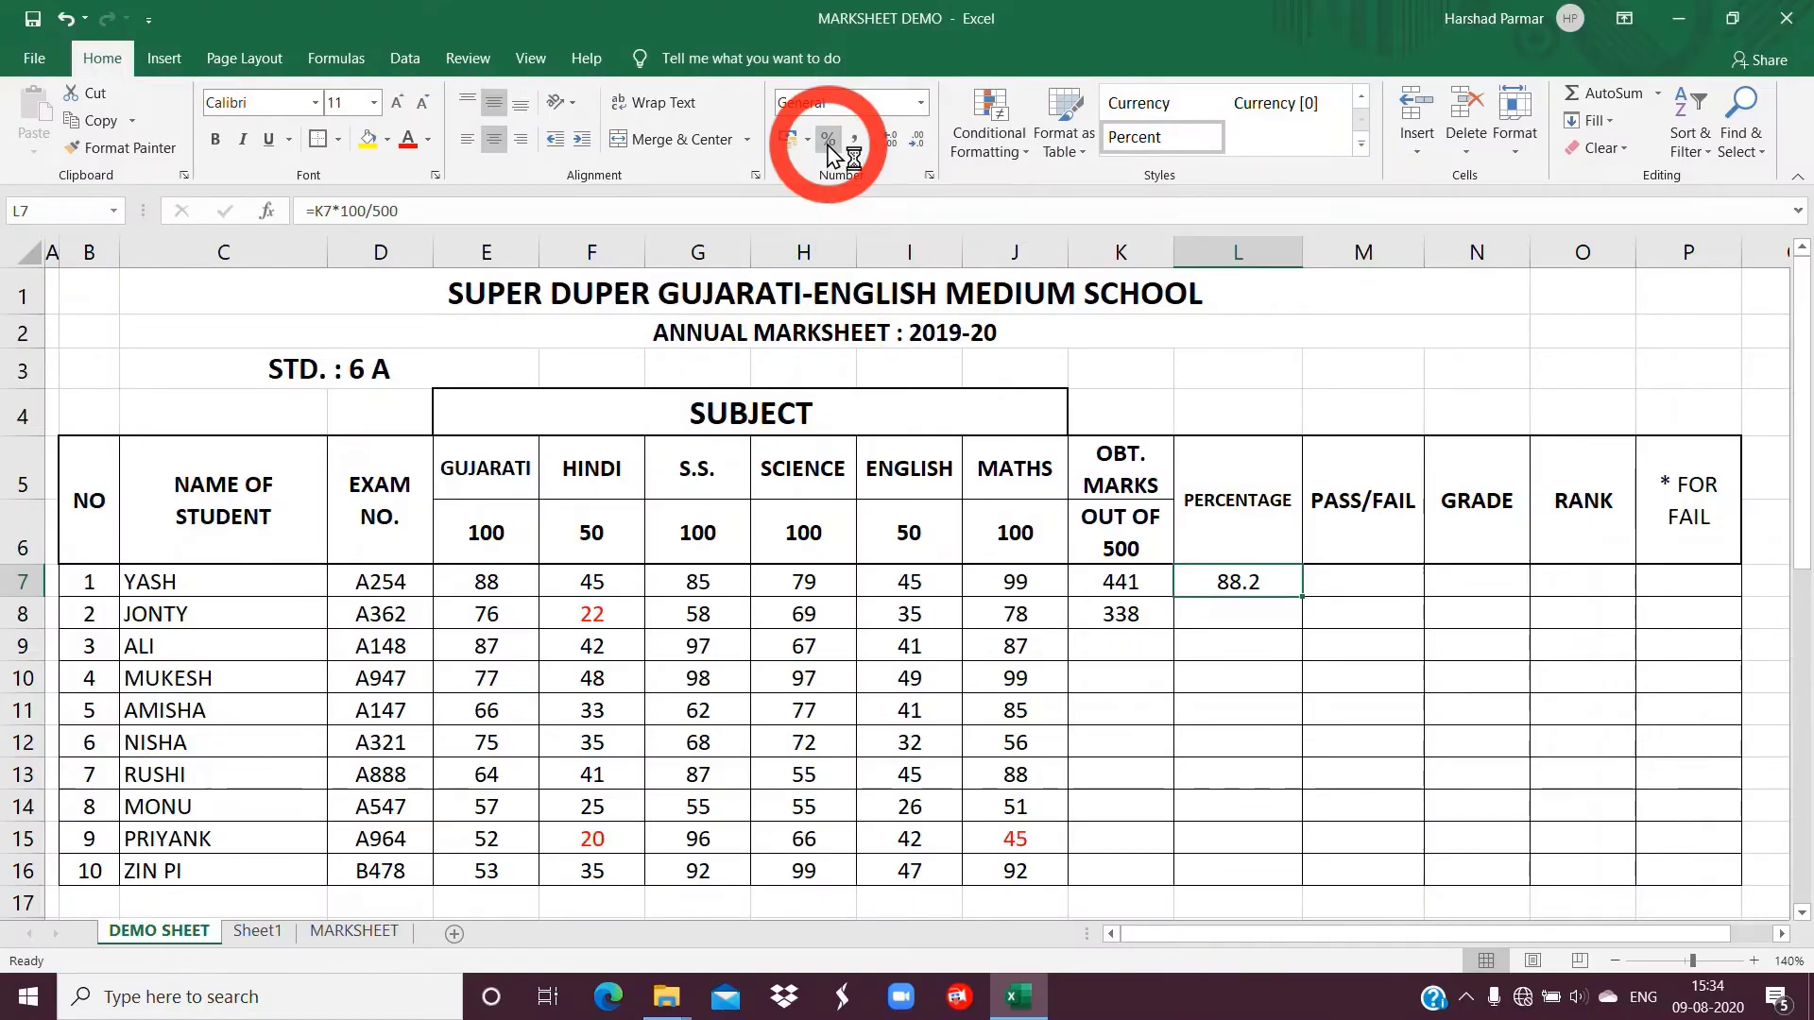
{"action": "left_click", "coordinate": [1245, 582]}
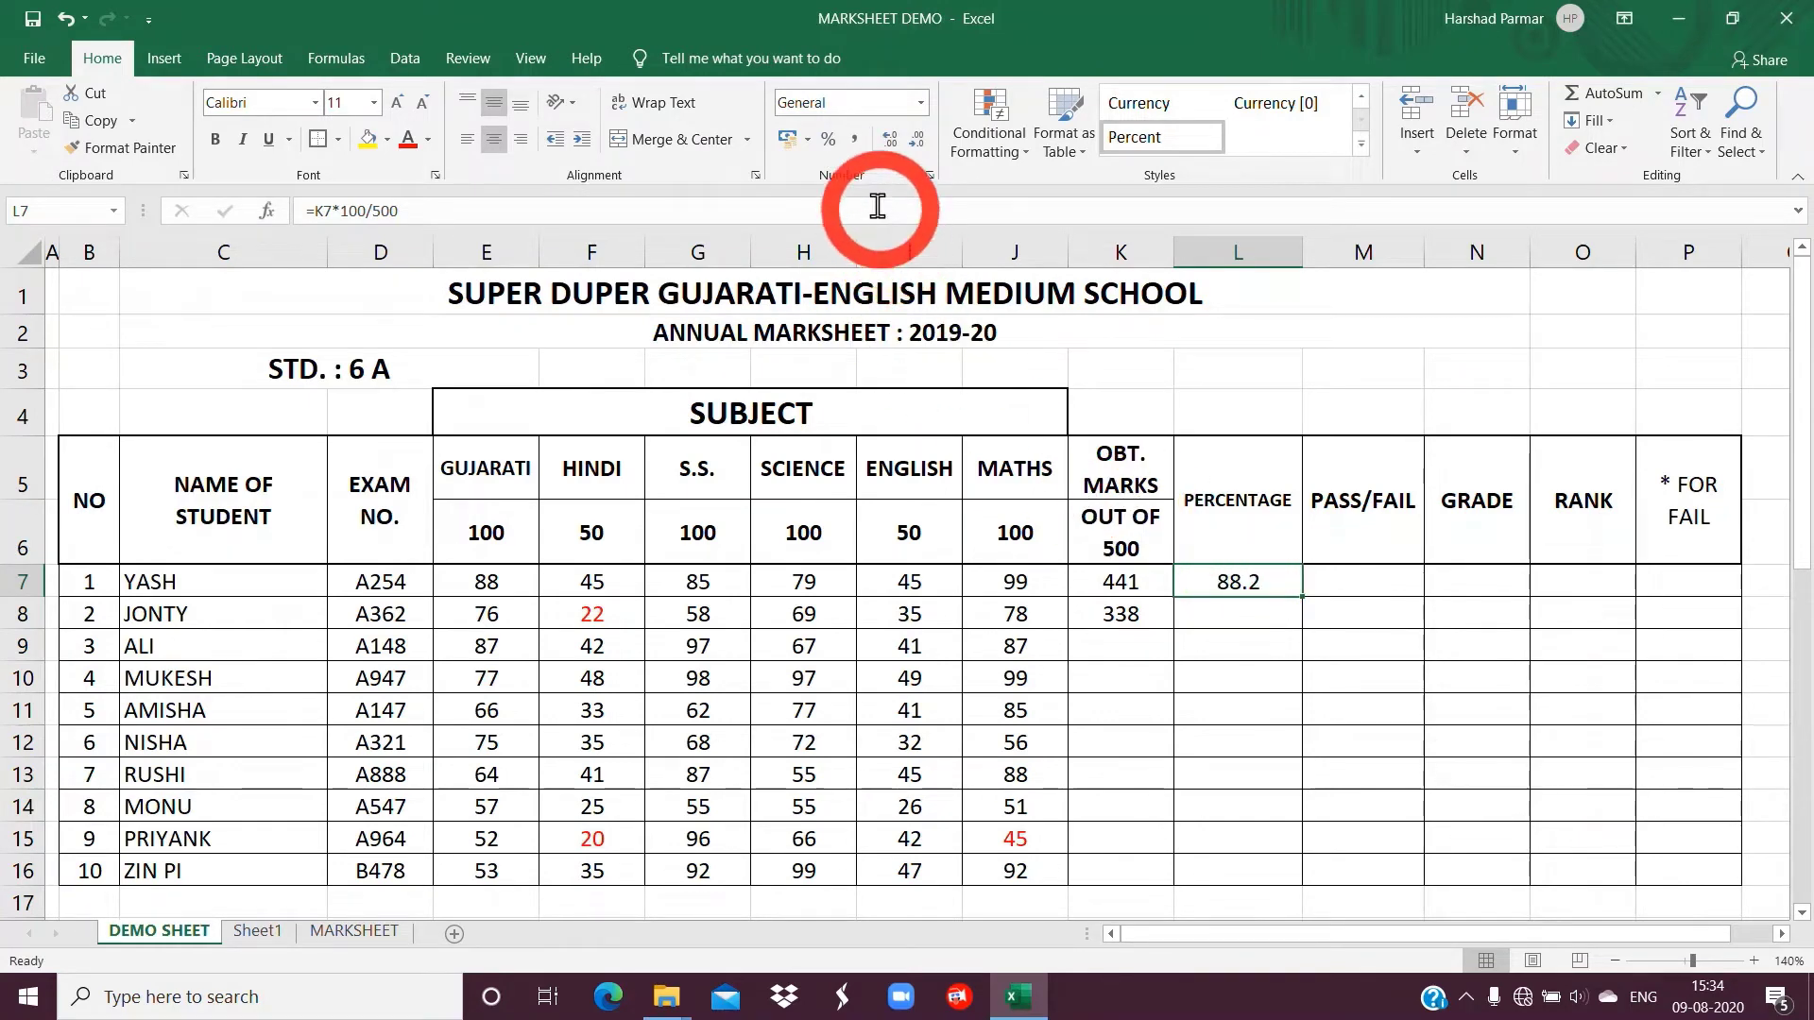
{"action": "left_click", "coordinate": [825, 148]}
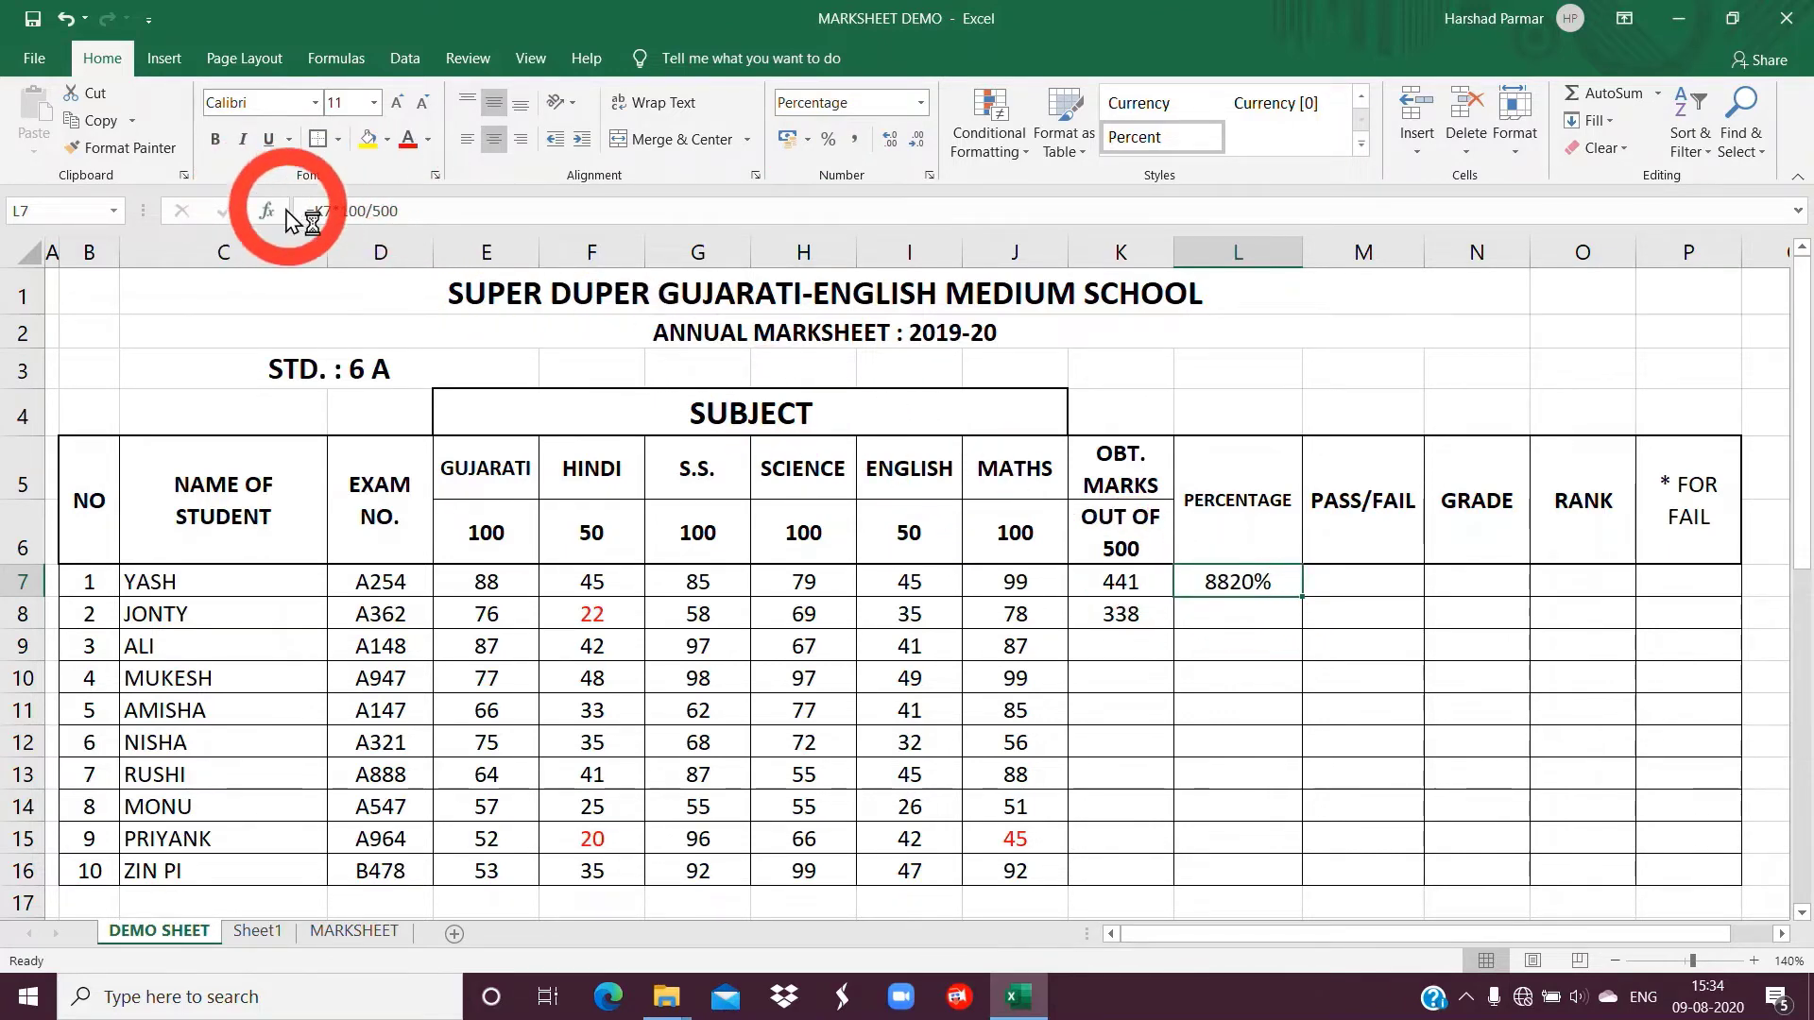
{"action": "left_click", "coordinate": [422, 216]}
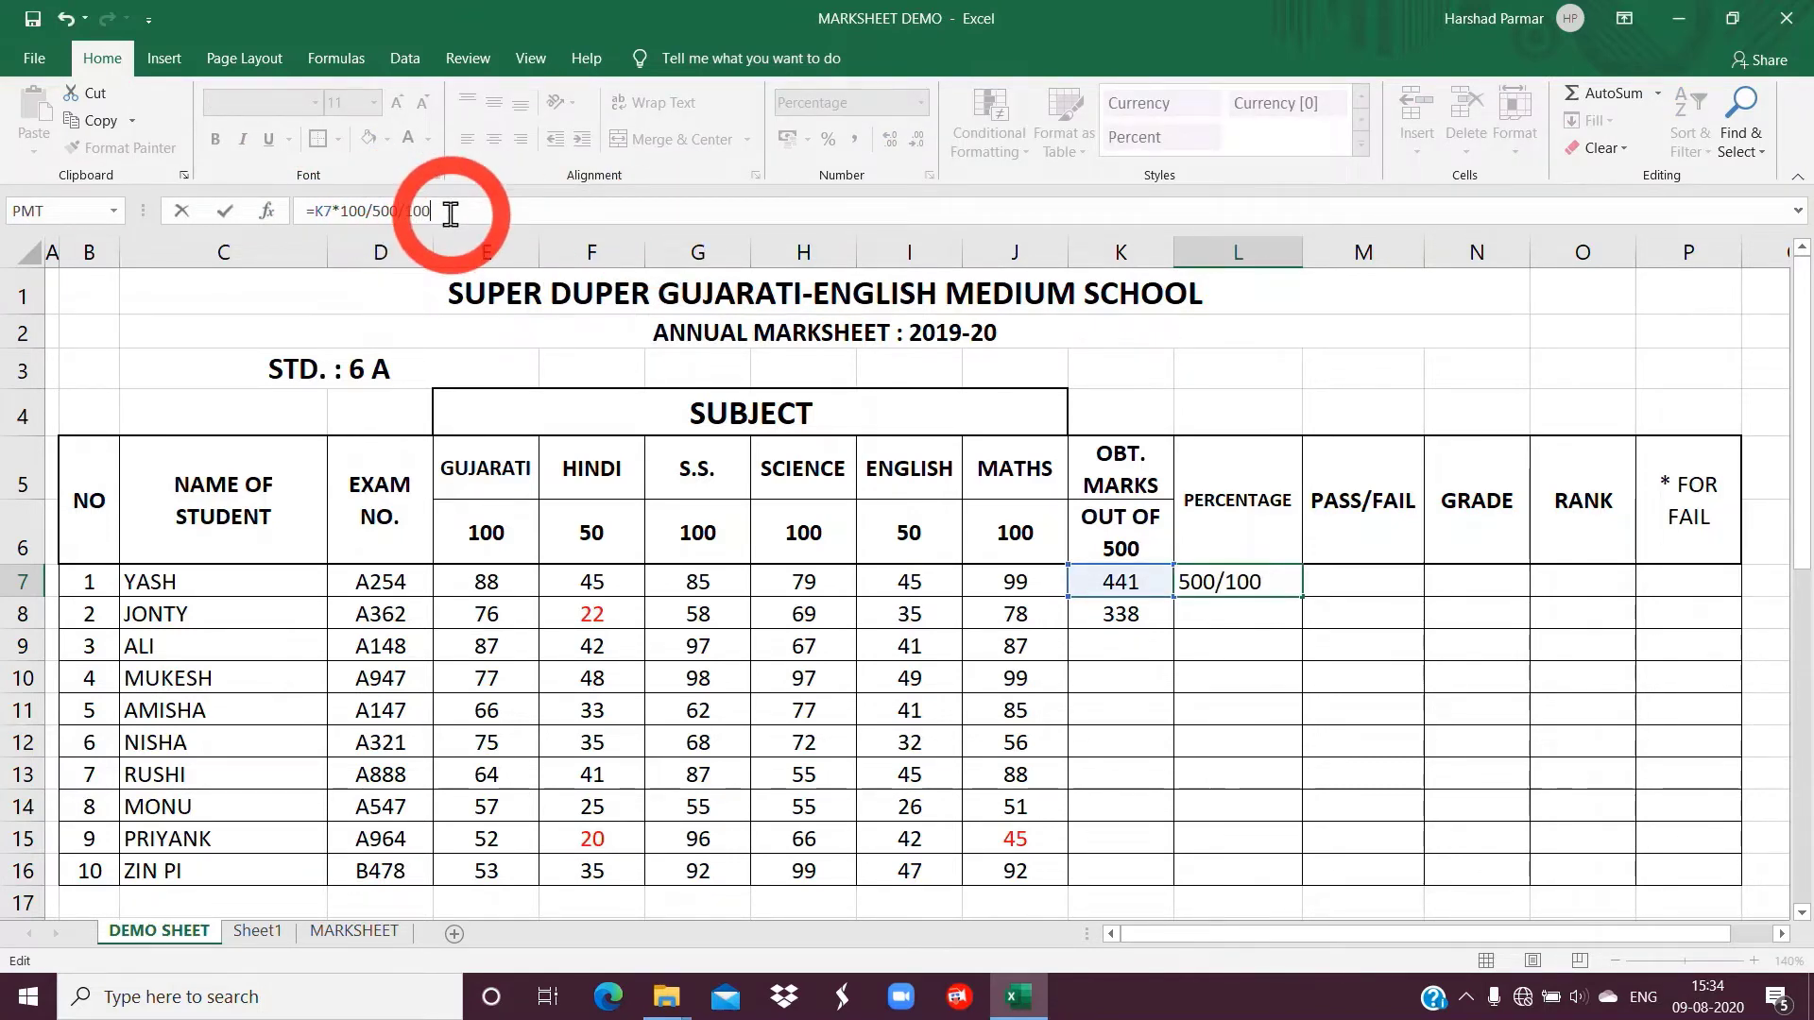
{"action": "type", "text": "/100"}
{"action": "key", "text": "Return"}
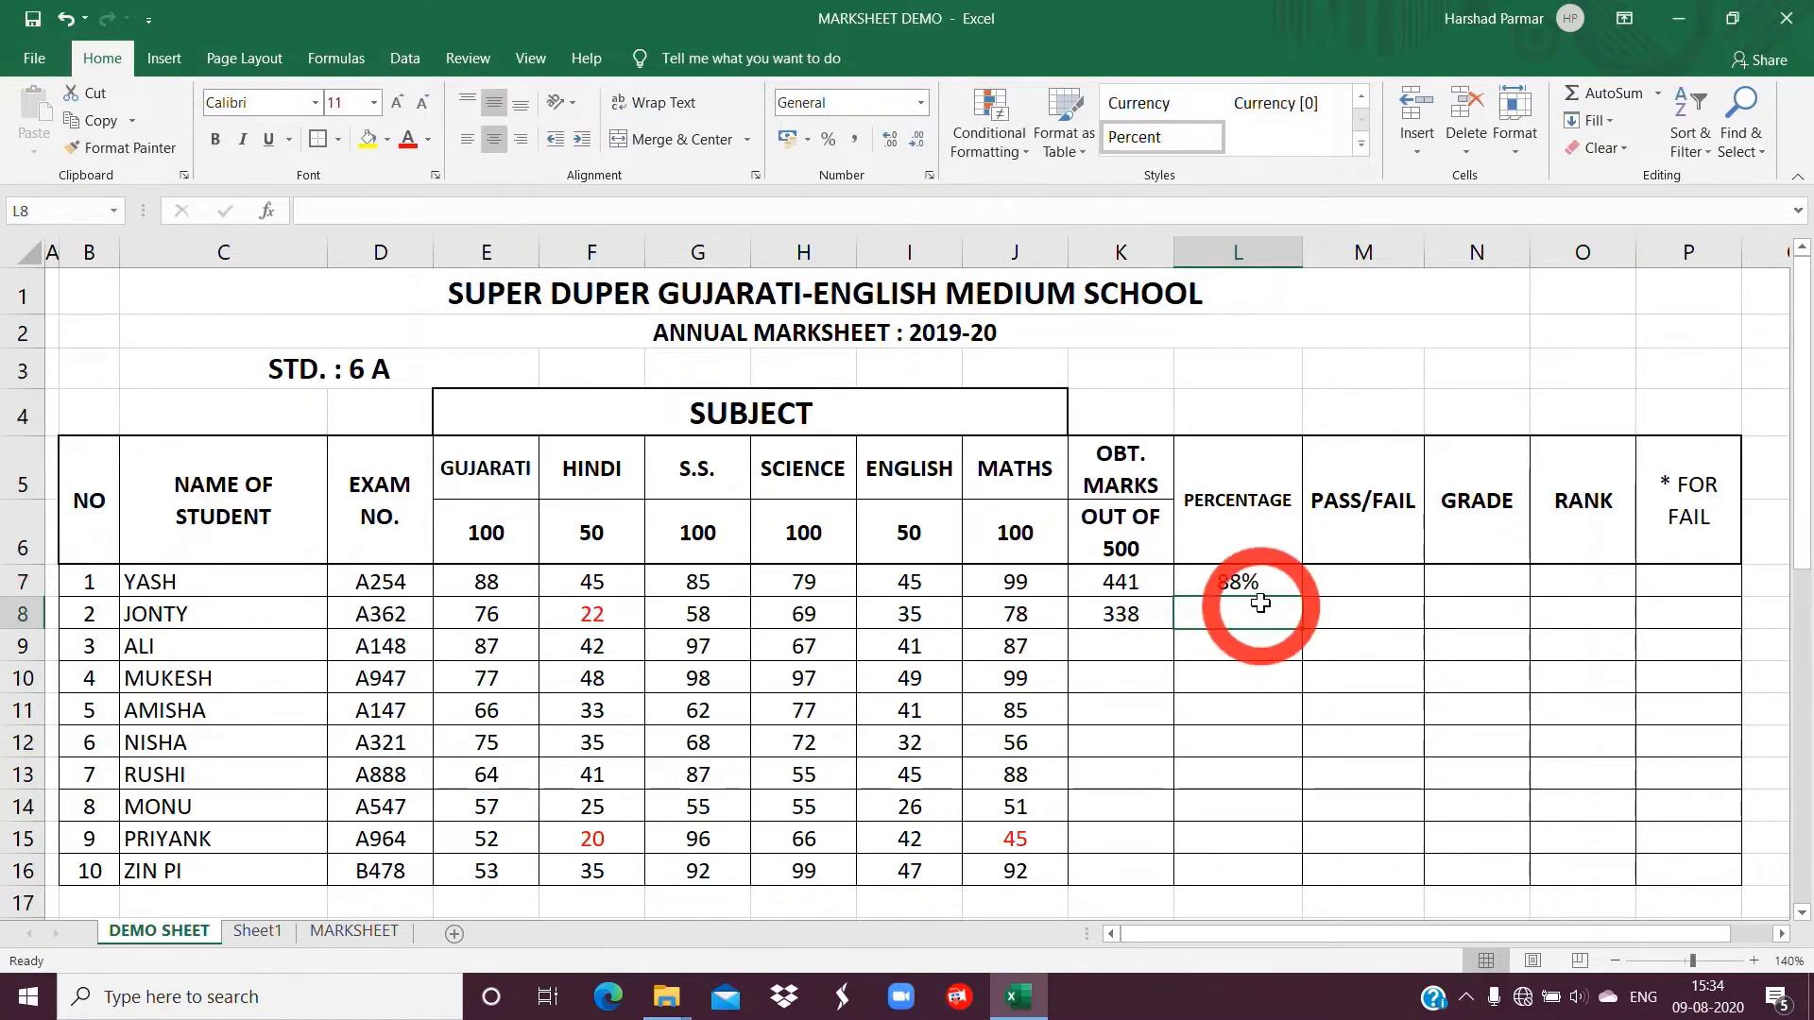
Show the first student's percentage in cell L7 with two decimal places
{"action": "left_click", "coordinate": [1228, 584]}
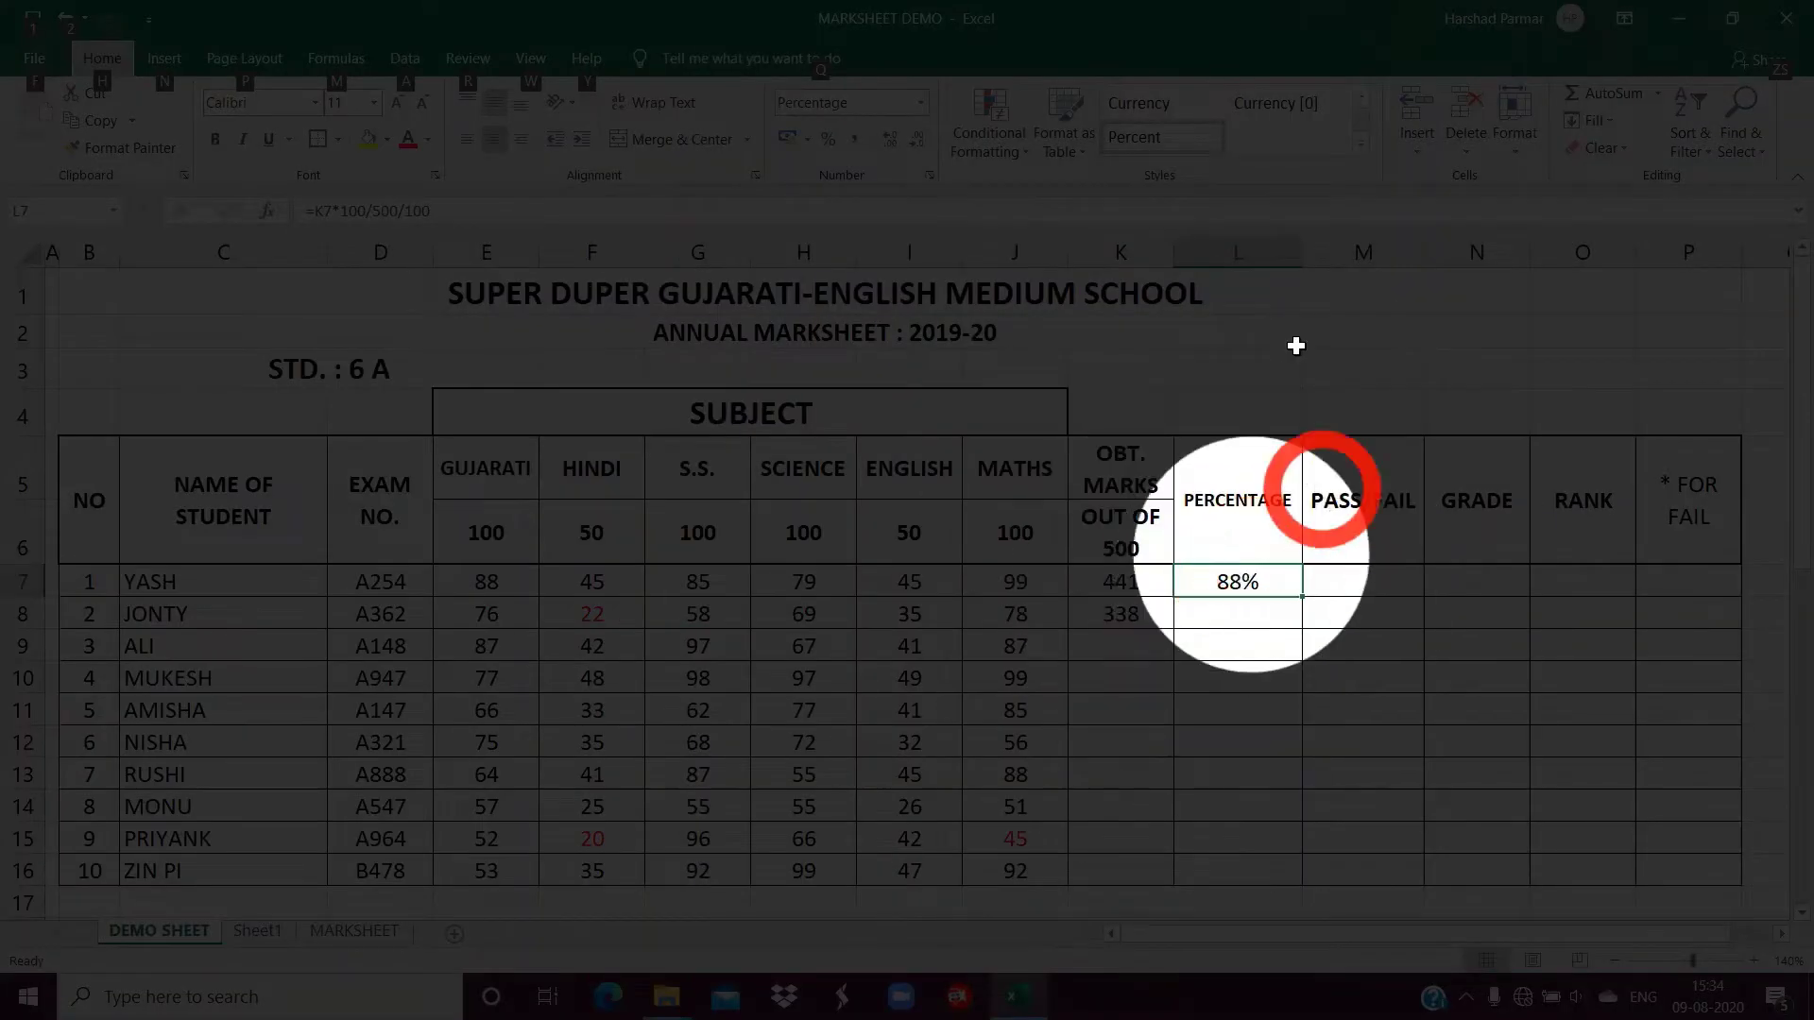
{"action": "key", "text": "alt"}
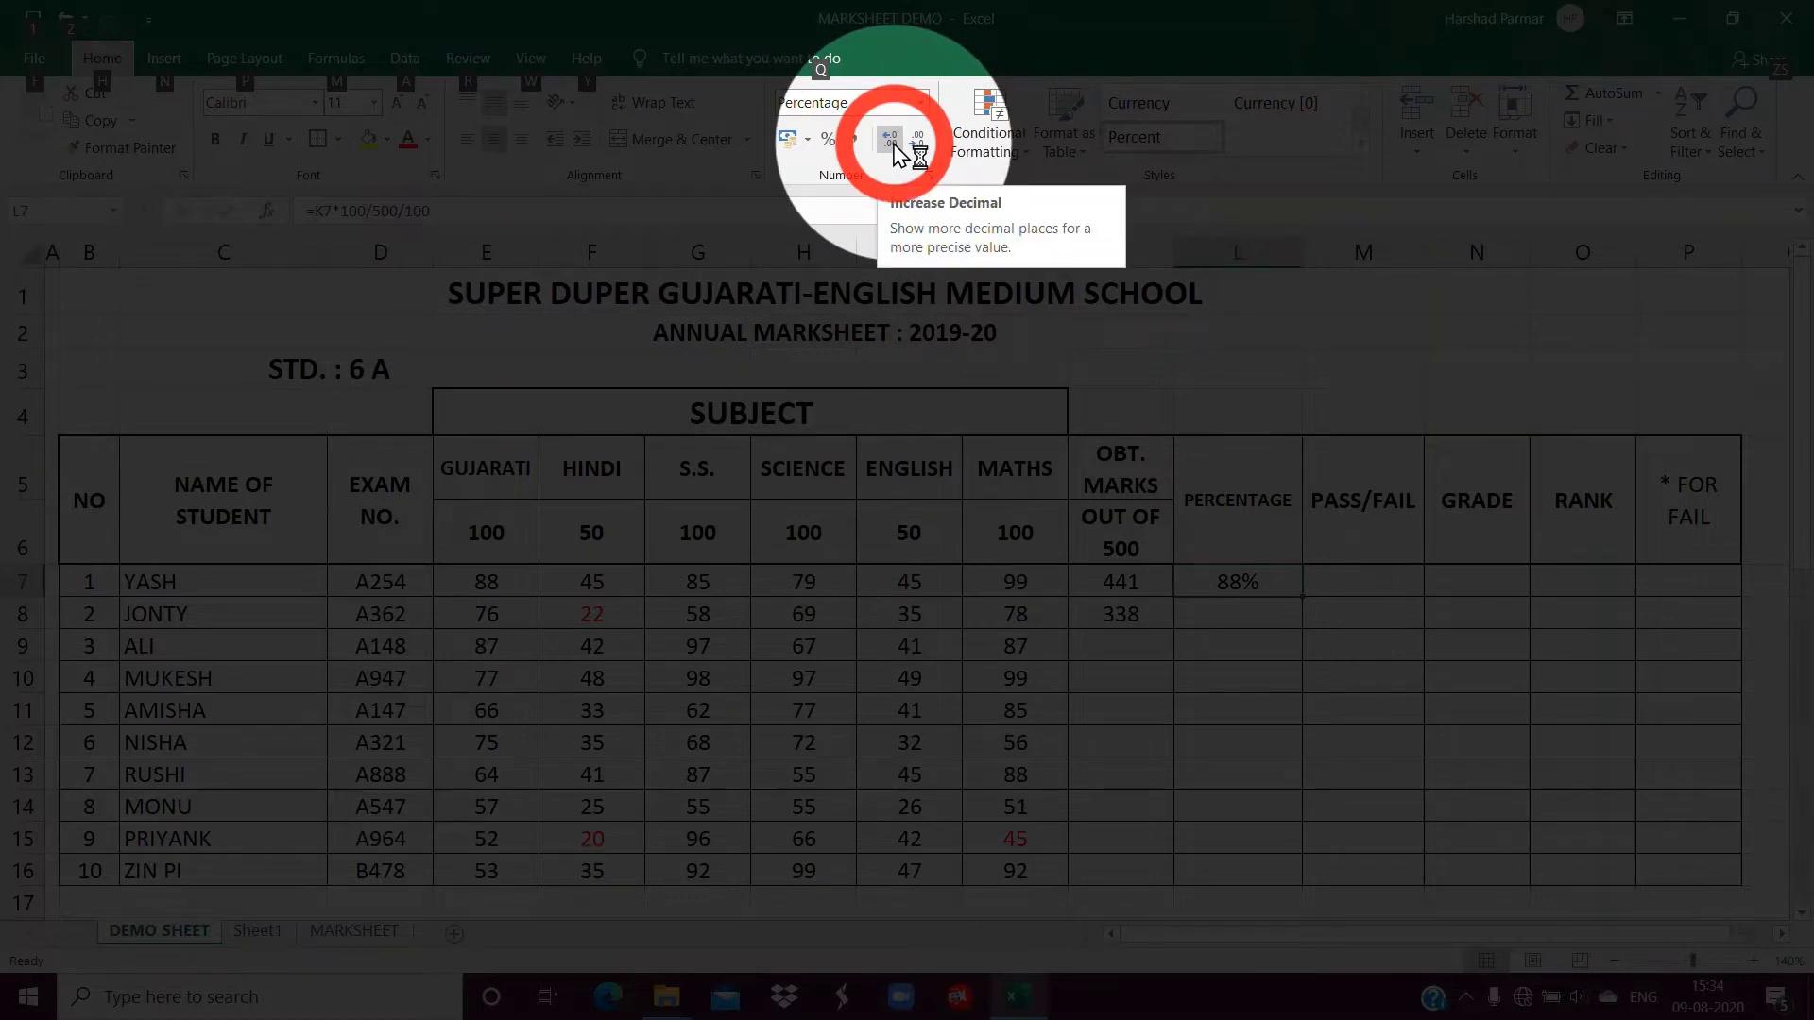
{"action": "left_click", "coordinate": [893, 143]}
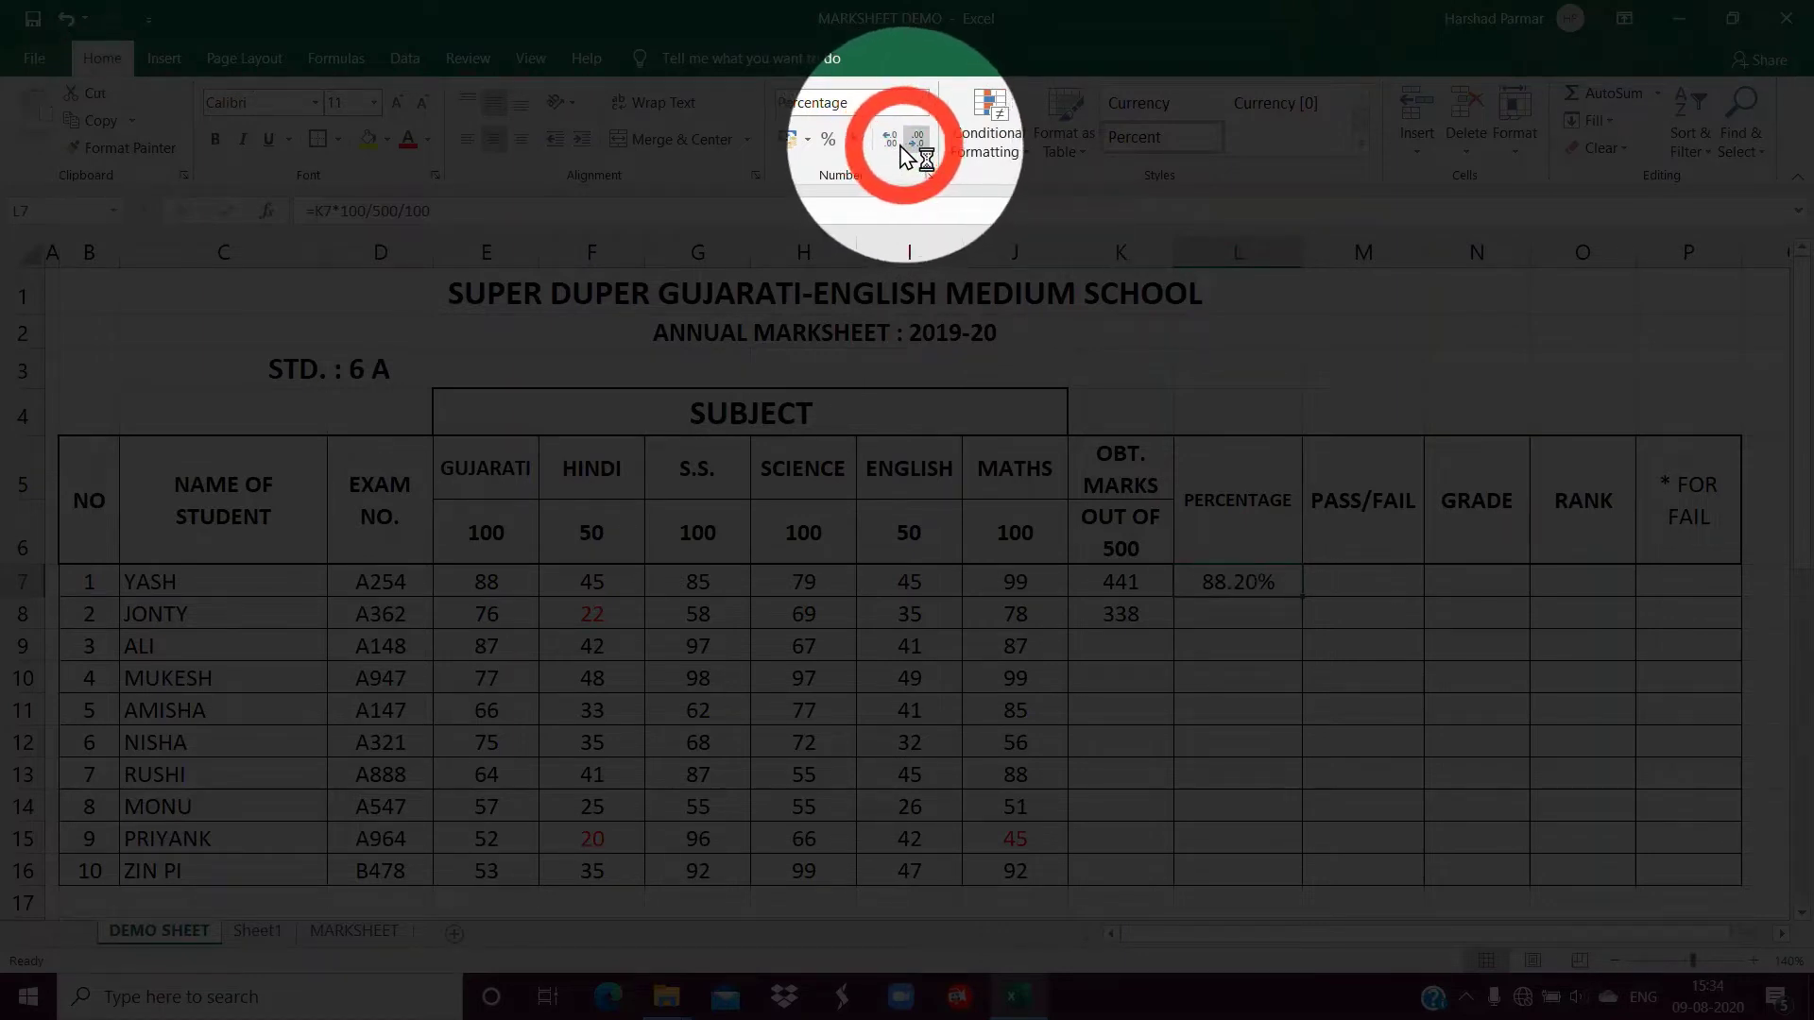
Calculate the second student's percentage in cell L8 with the formula =K8*100/500
{"action": "left_click", "coordinate": [1235, 588]}
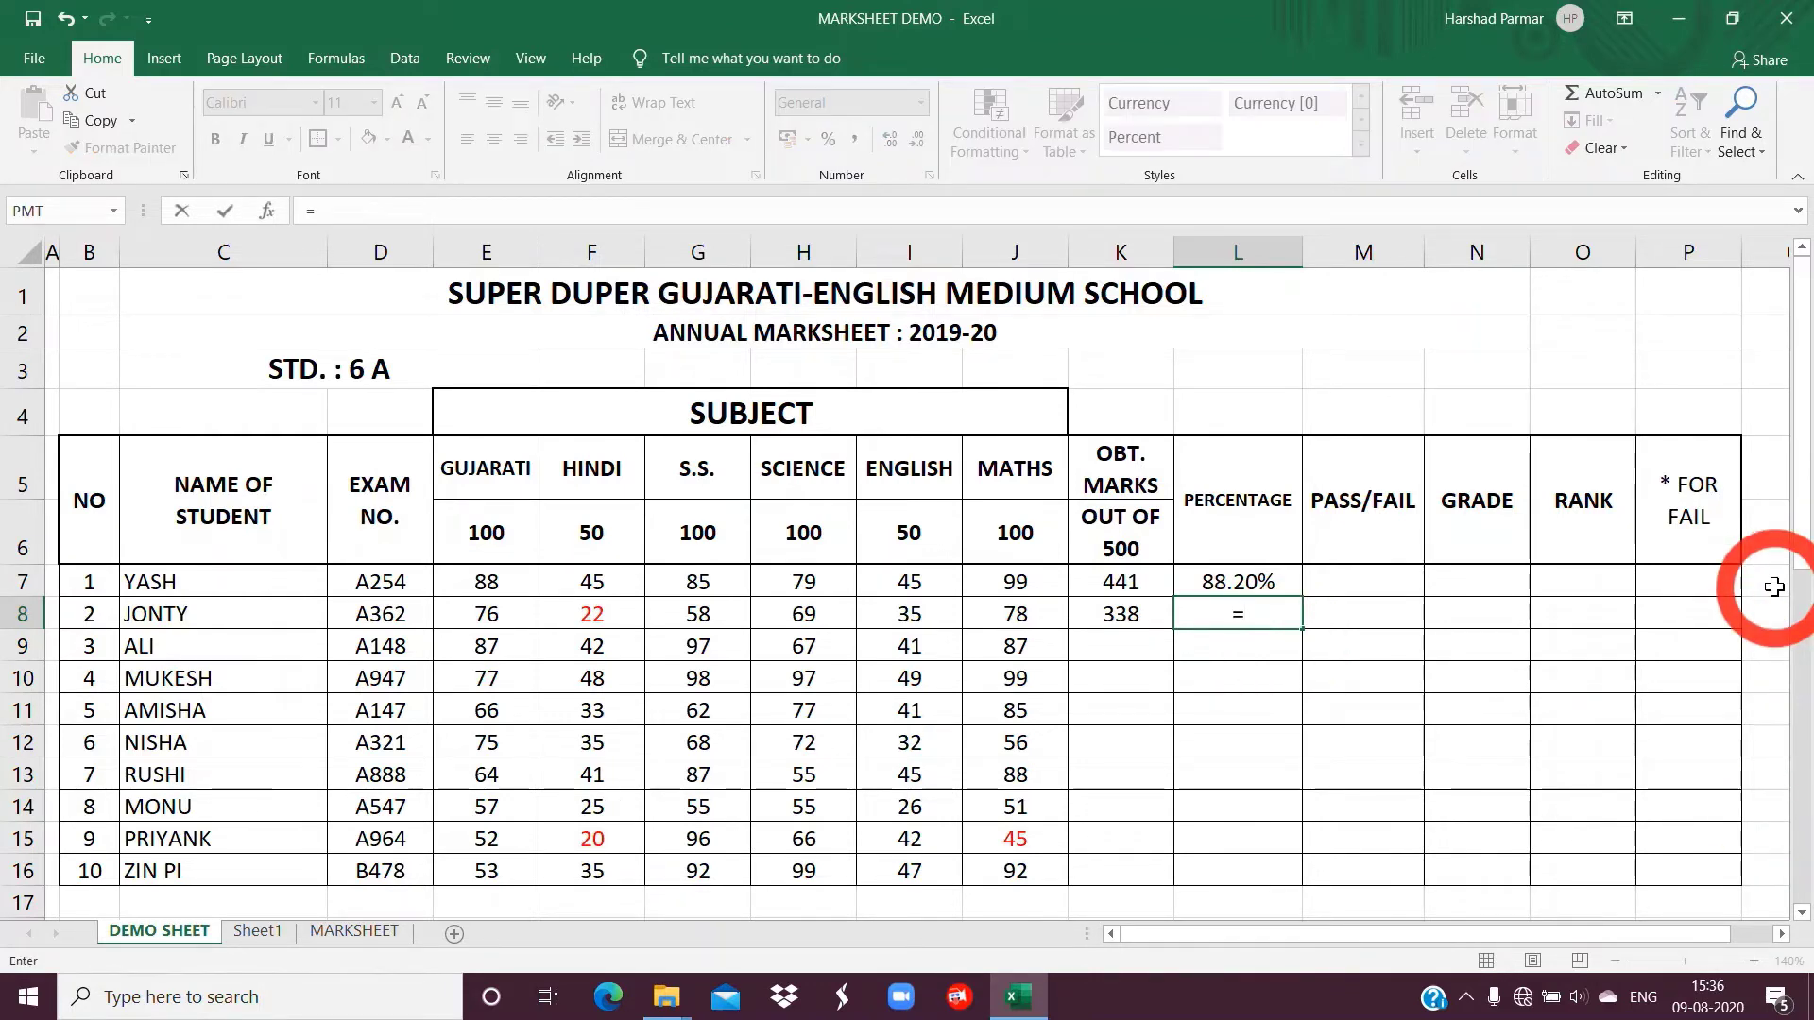
{"action": "type", "text": "K8"}
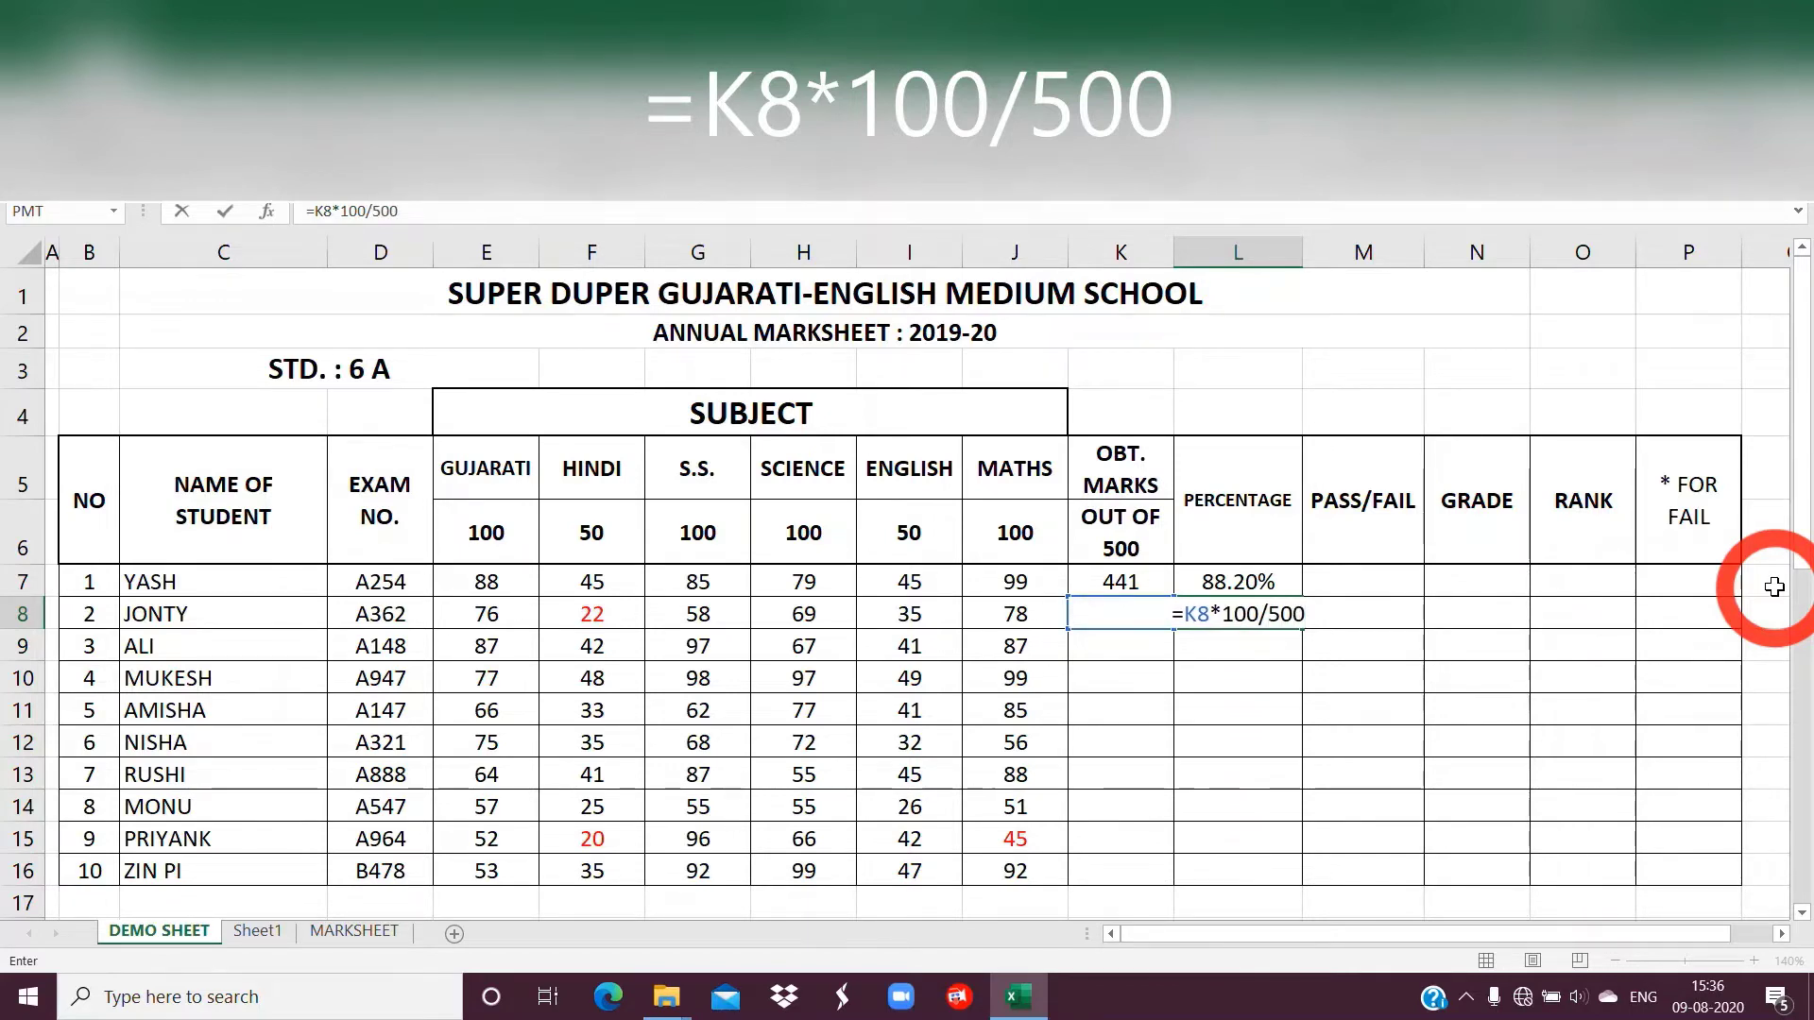
{"action": "type", "text": "*100/500"}
{"action": "key", "text": "Return"}
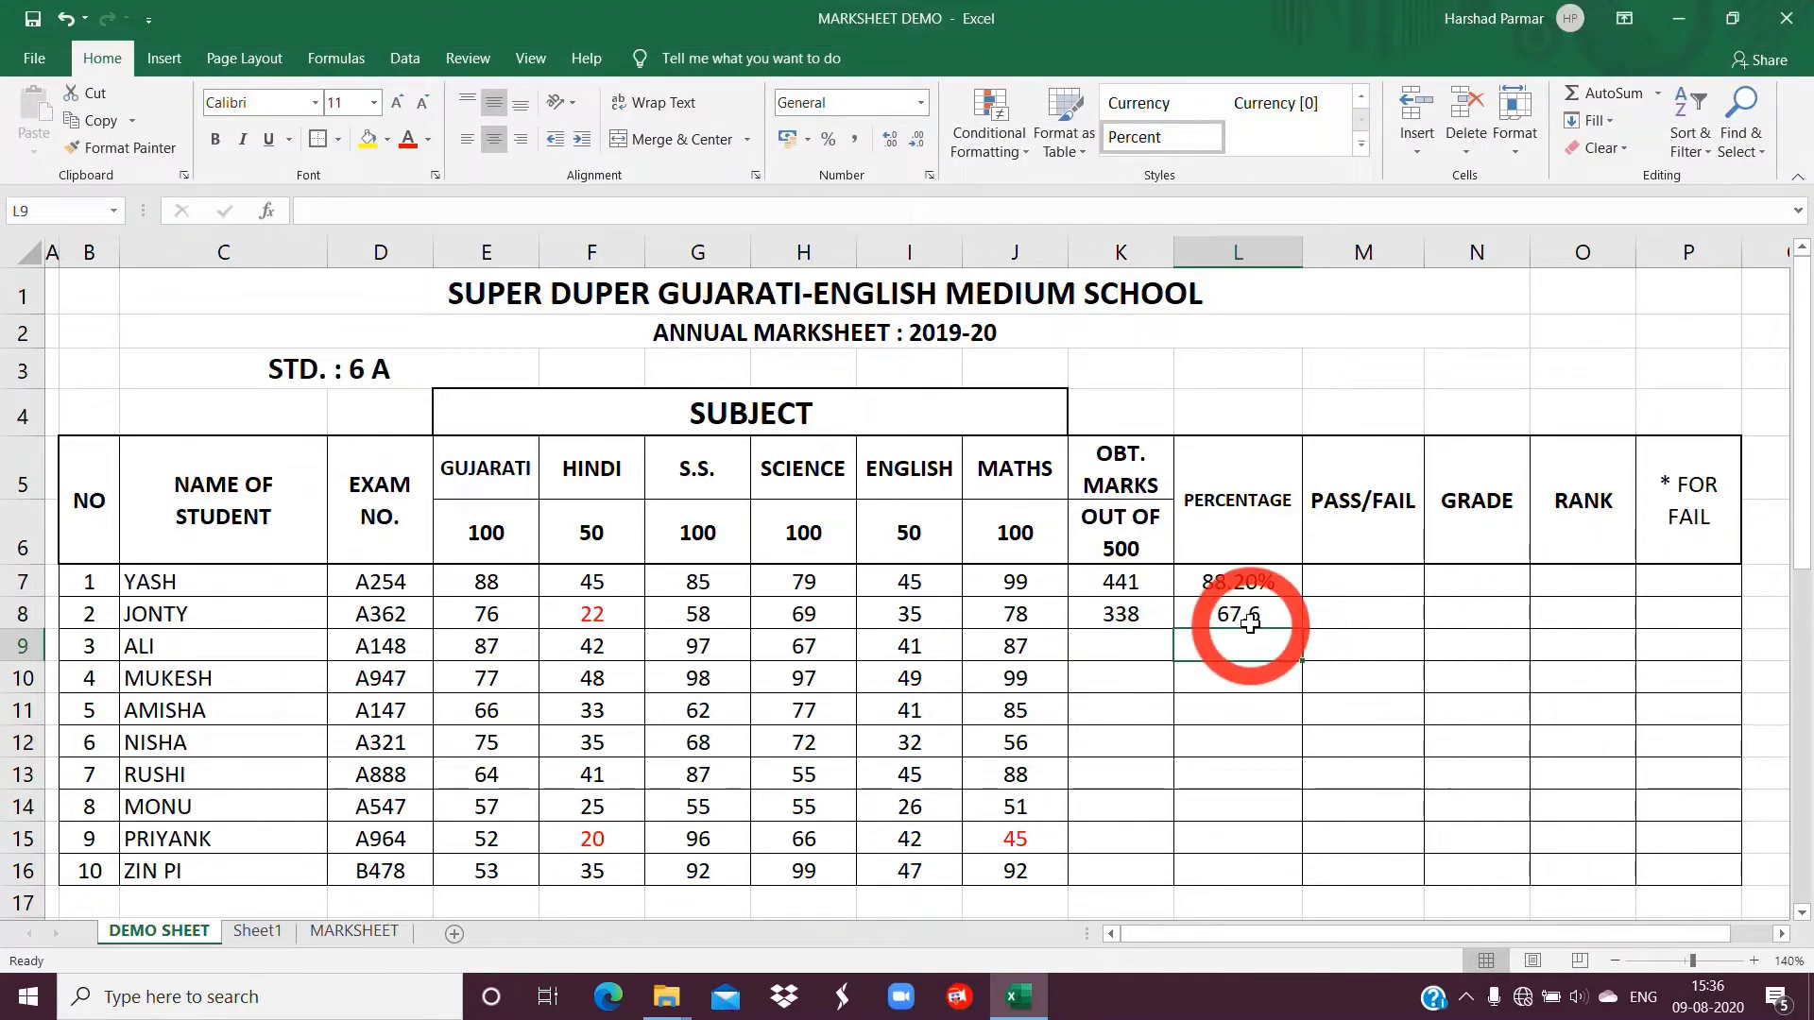
Format cell L8 as a percentage with two decimal places and extend its formula to =K8*100/500/100
{"action": "left_click", "coordinate": [1247, 616]}
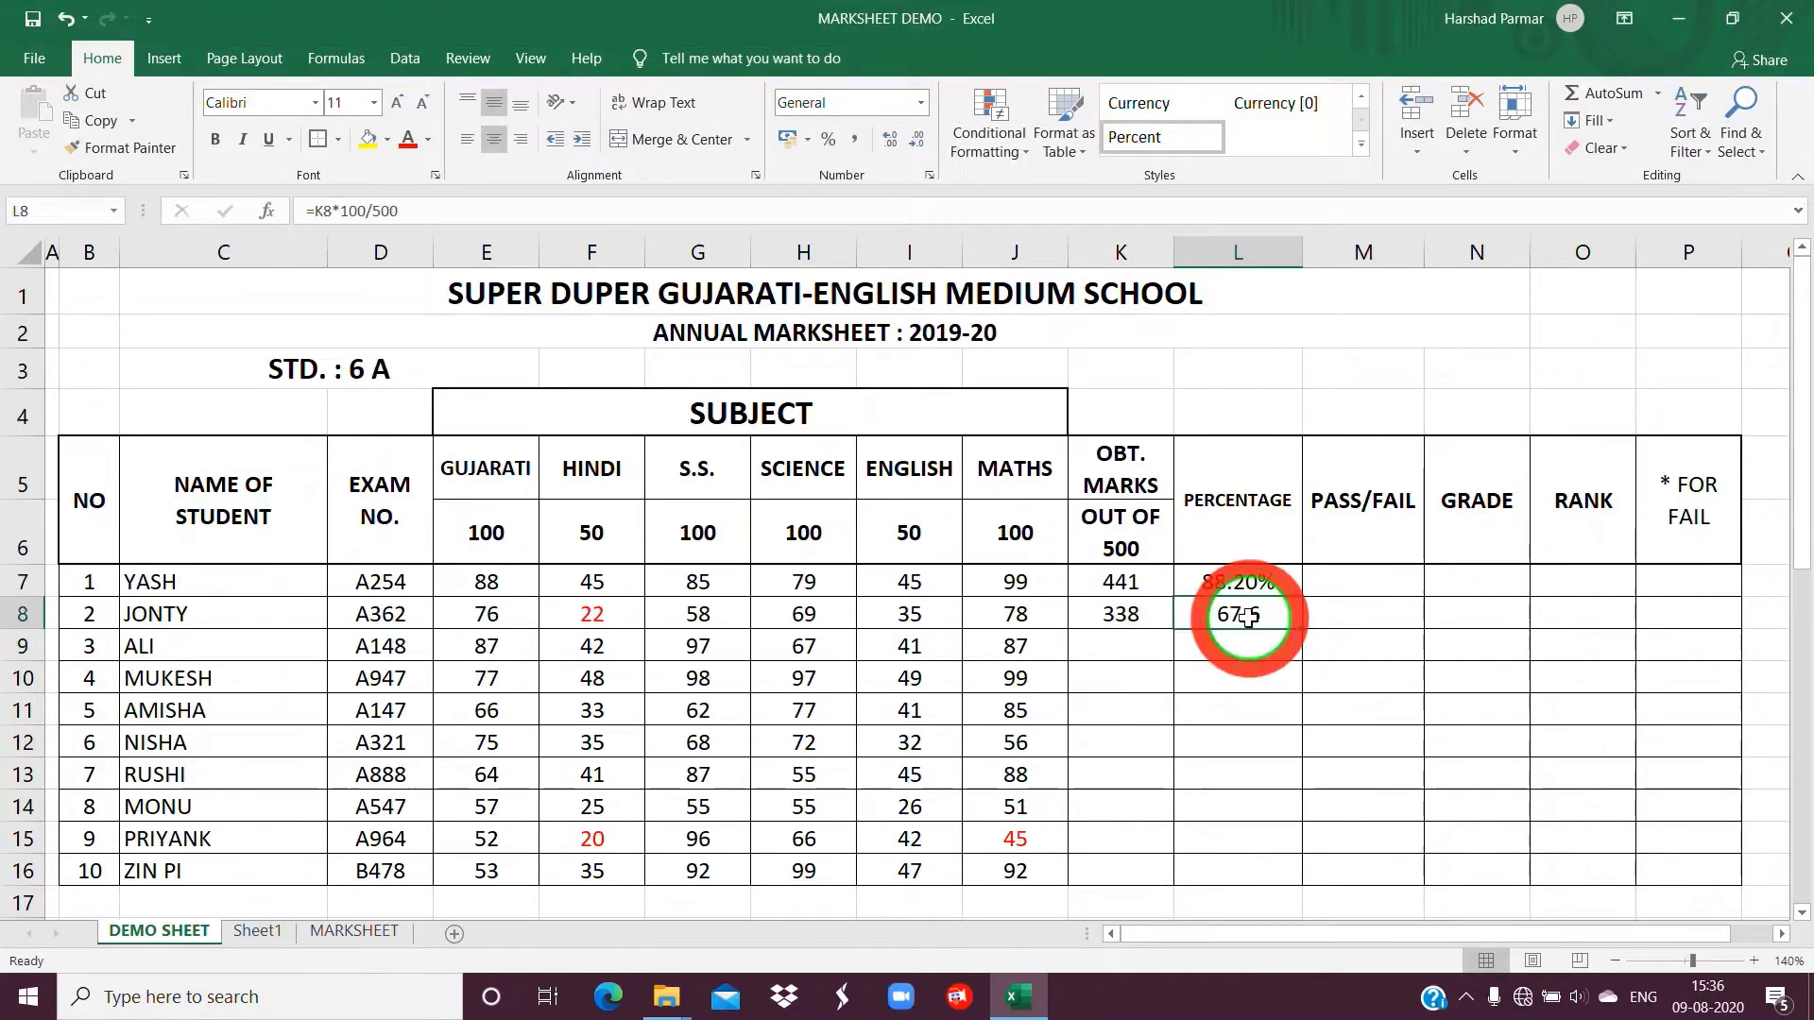
{"action": "left_click", "coordinate": [828, 142]}
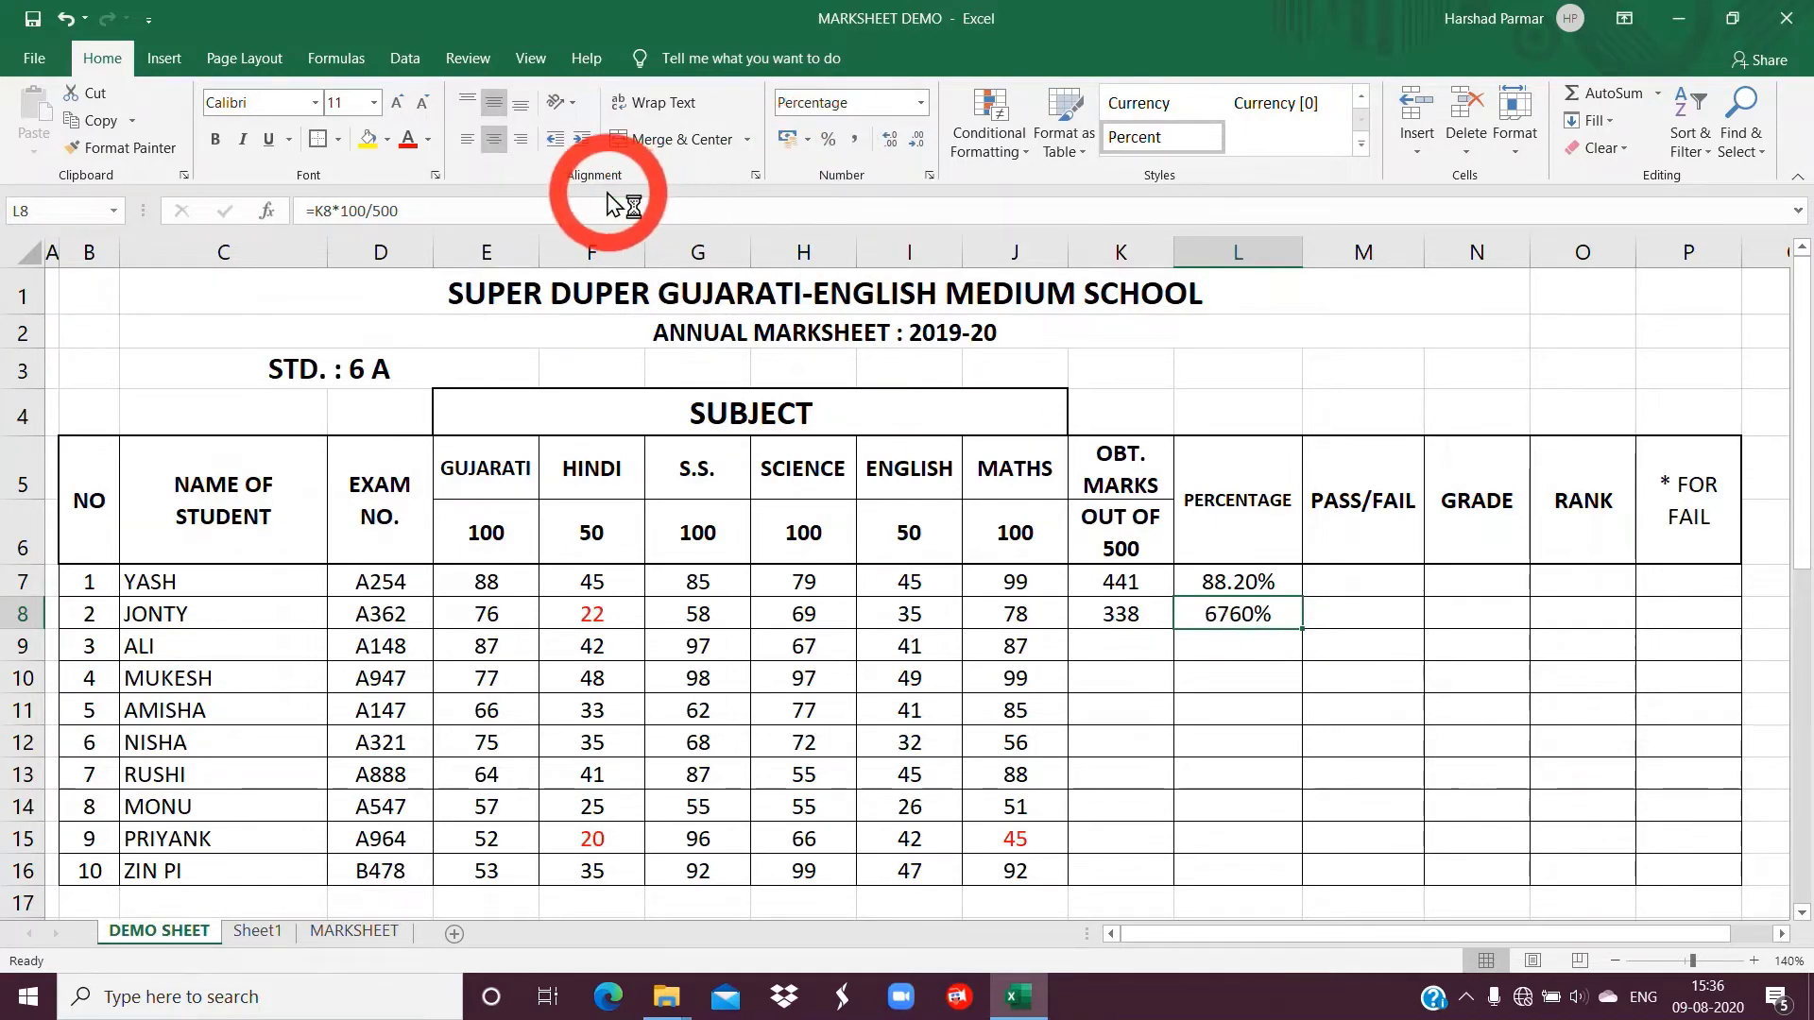
{"action": "left_click", "coordinate": [434, 209]}
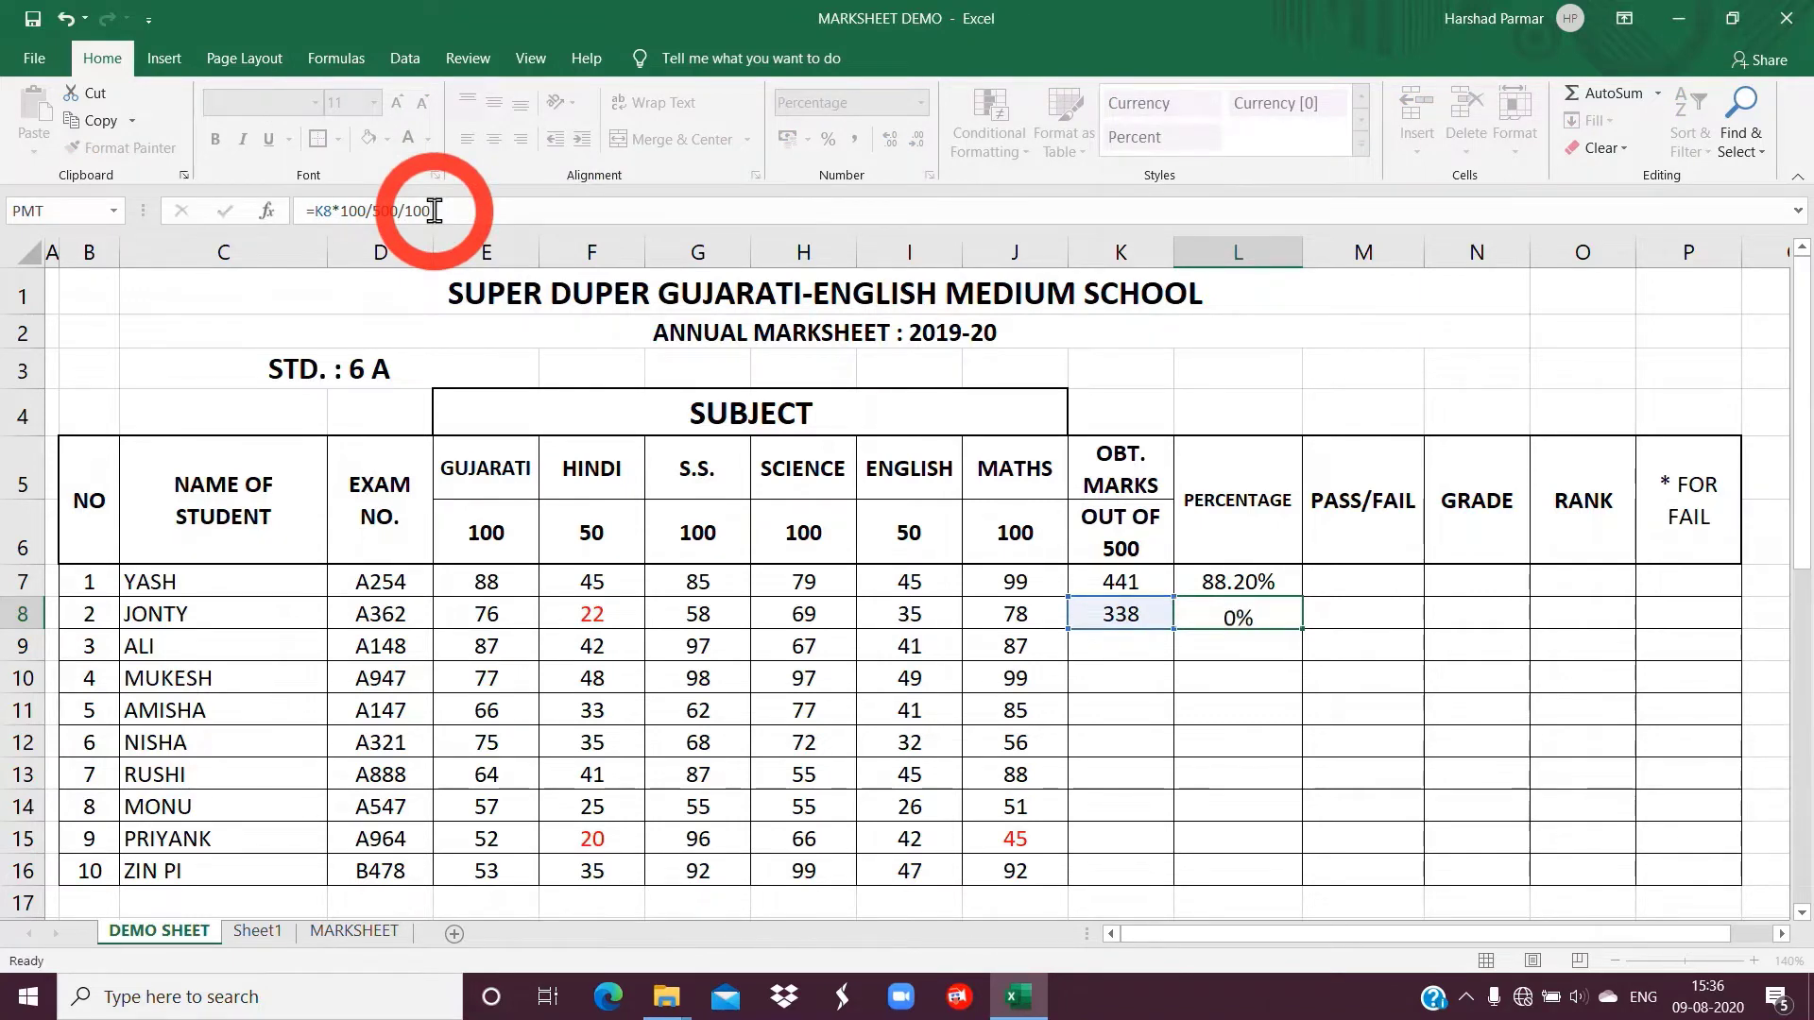
{"action": "type", "text": "/100"}
{"action": "key", "text": "Return"}
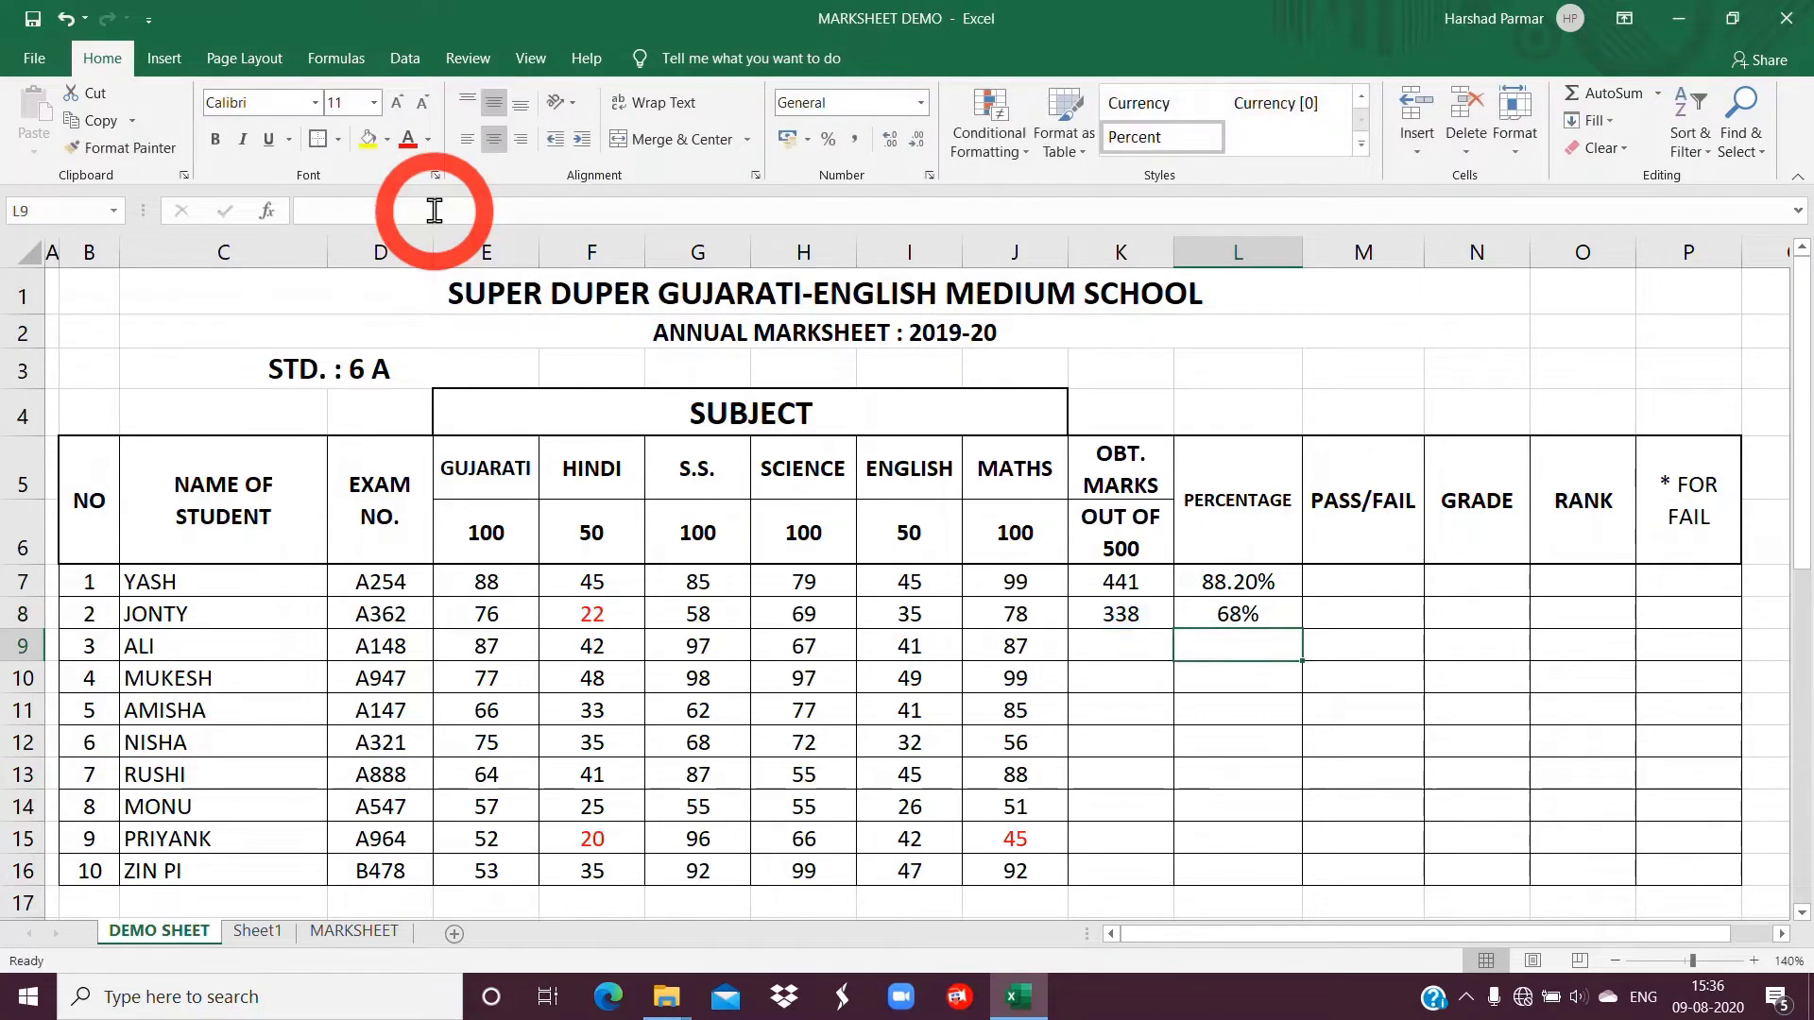
{"action": "left_click", "coordinate": [1227, 619]}
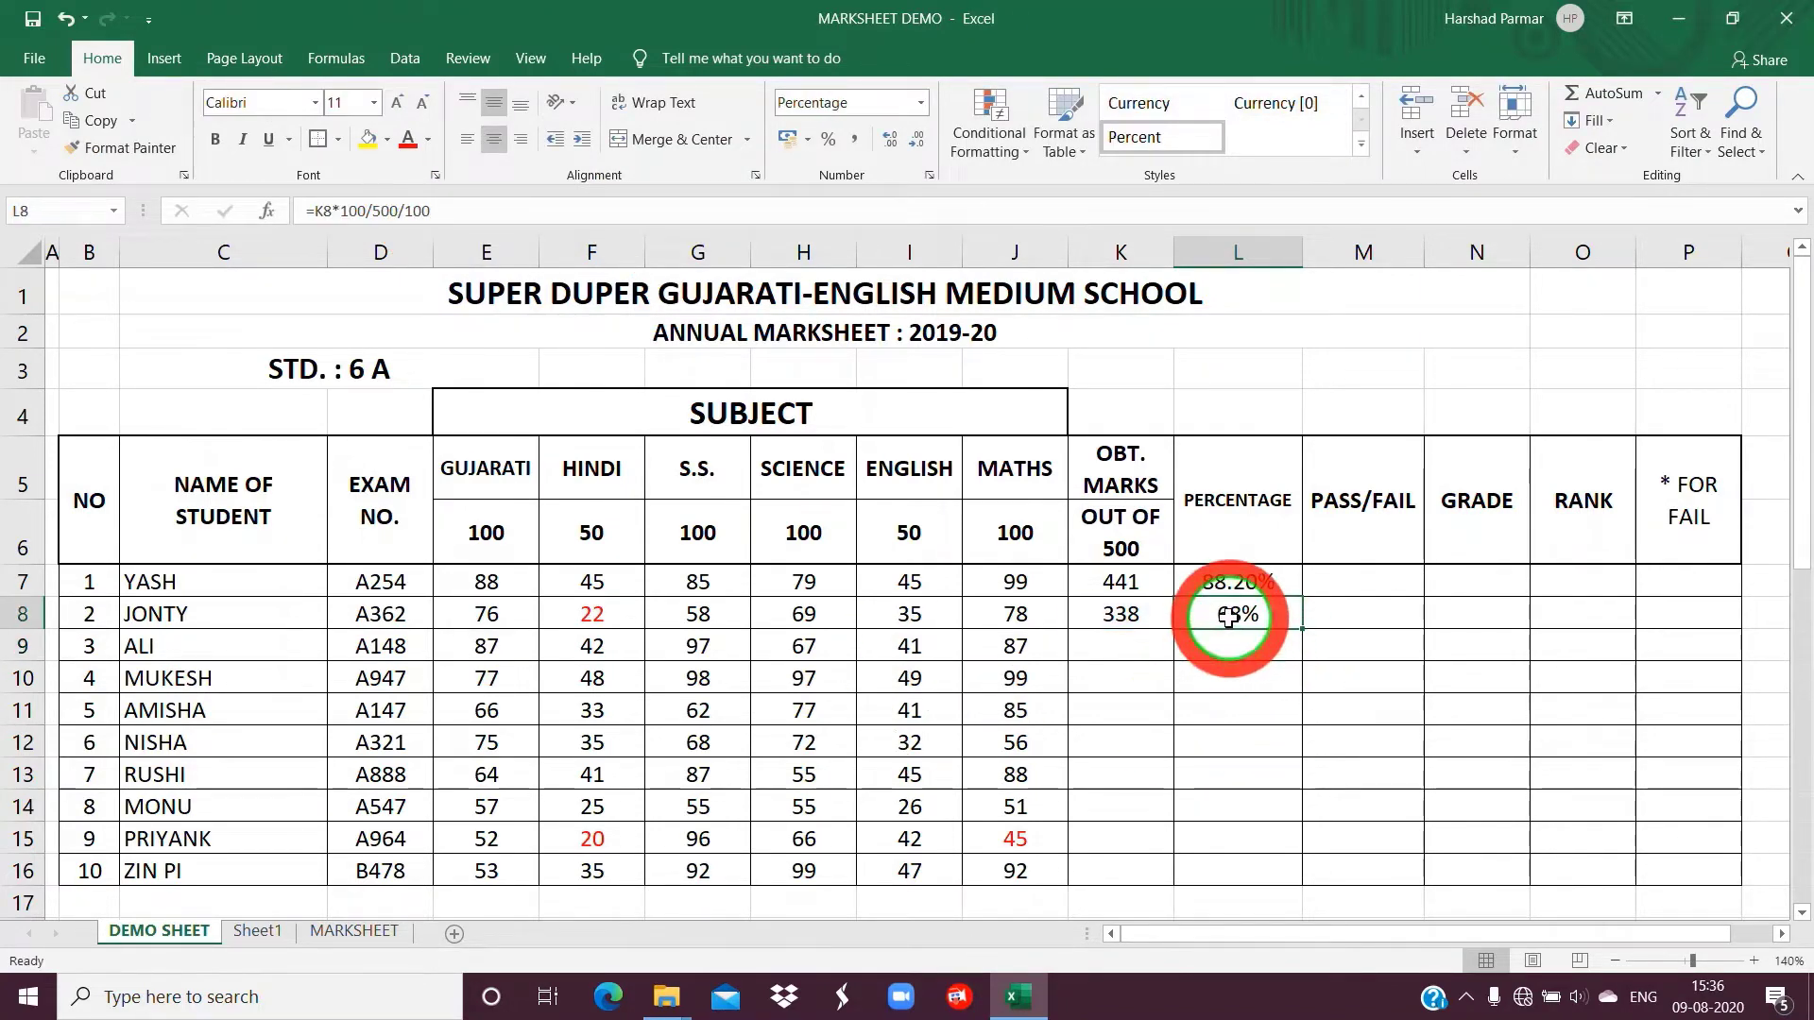
{"action": "left_click", "coordinate": [890, 142]}
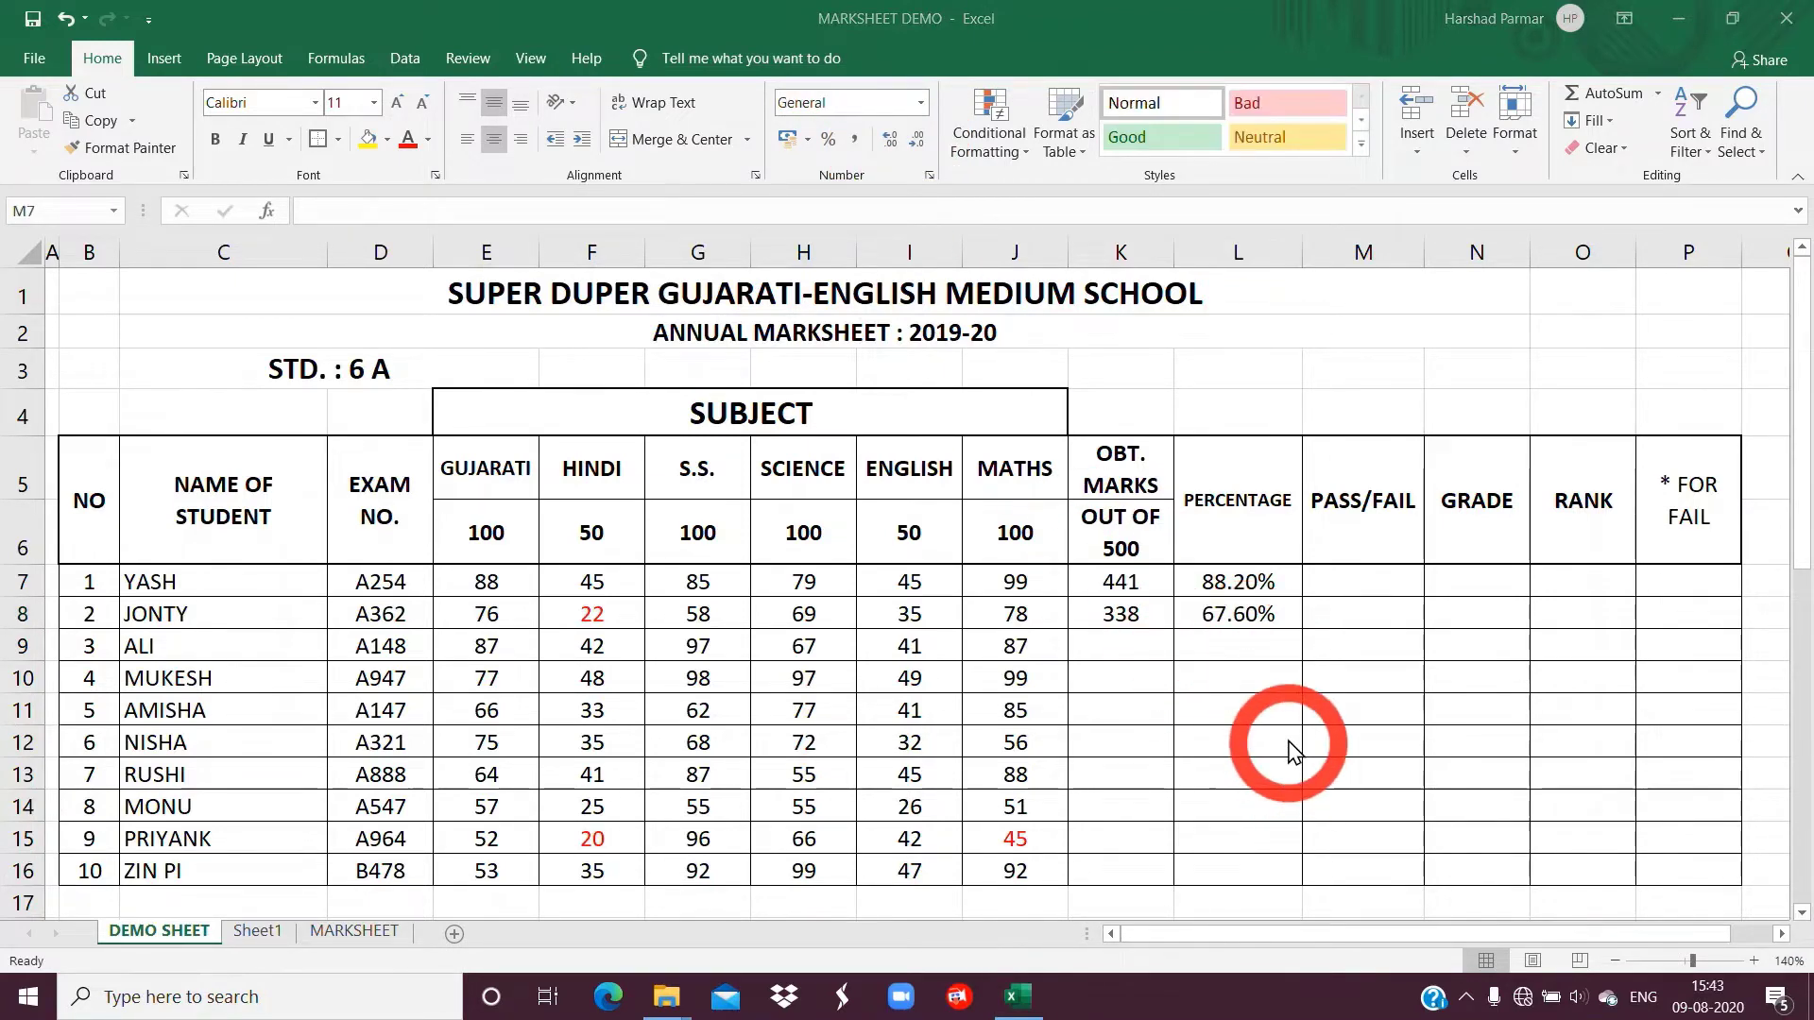
Enter =IF(AND(E7>=50,F7>=25,G7>=50,H7>=50,I7>=25,J7>=50),"PASS","FAIL") in cell M7 and fill it down the PASS/FAIL column
{"action": "left_click", "coordinate": [1387, 579]}
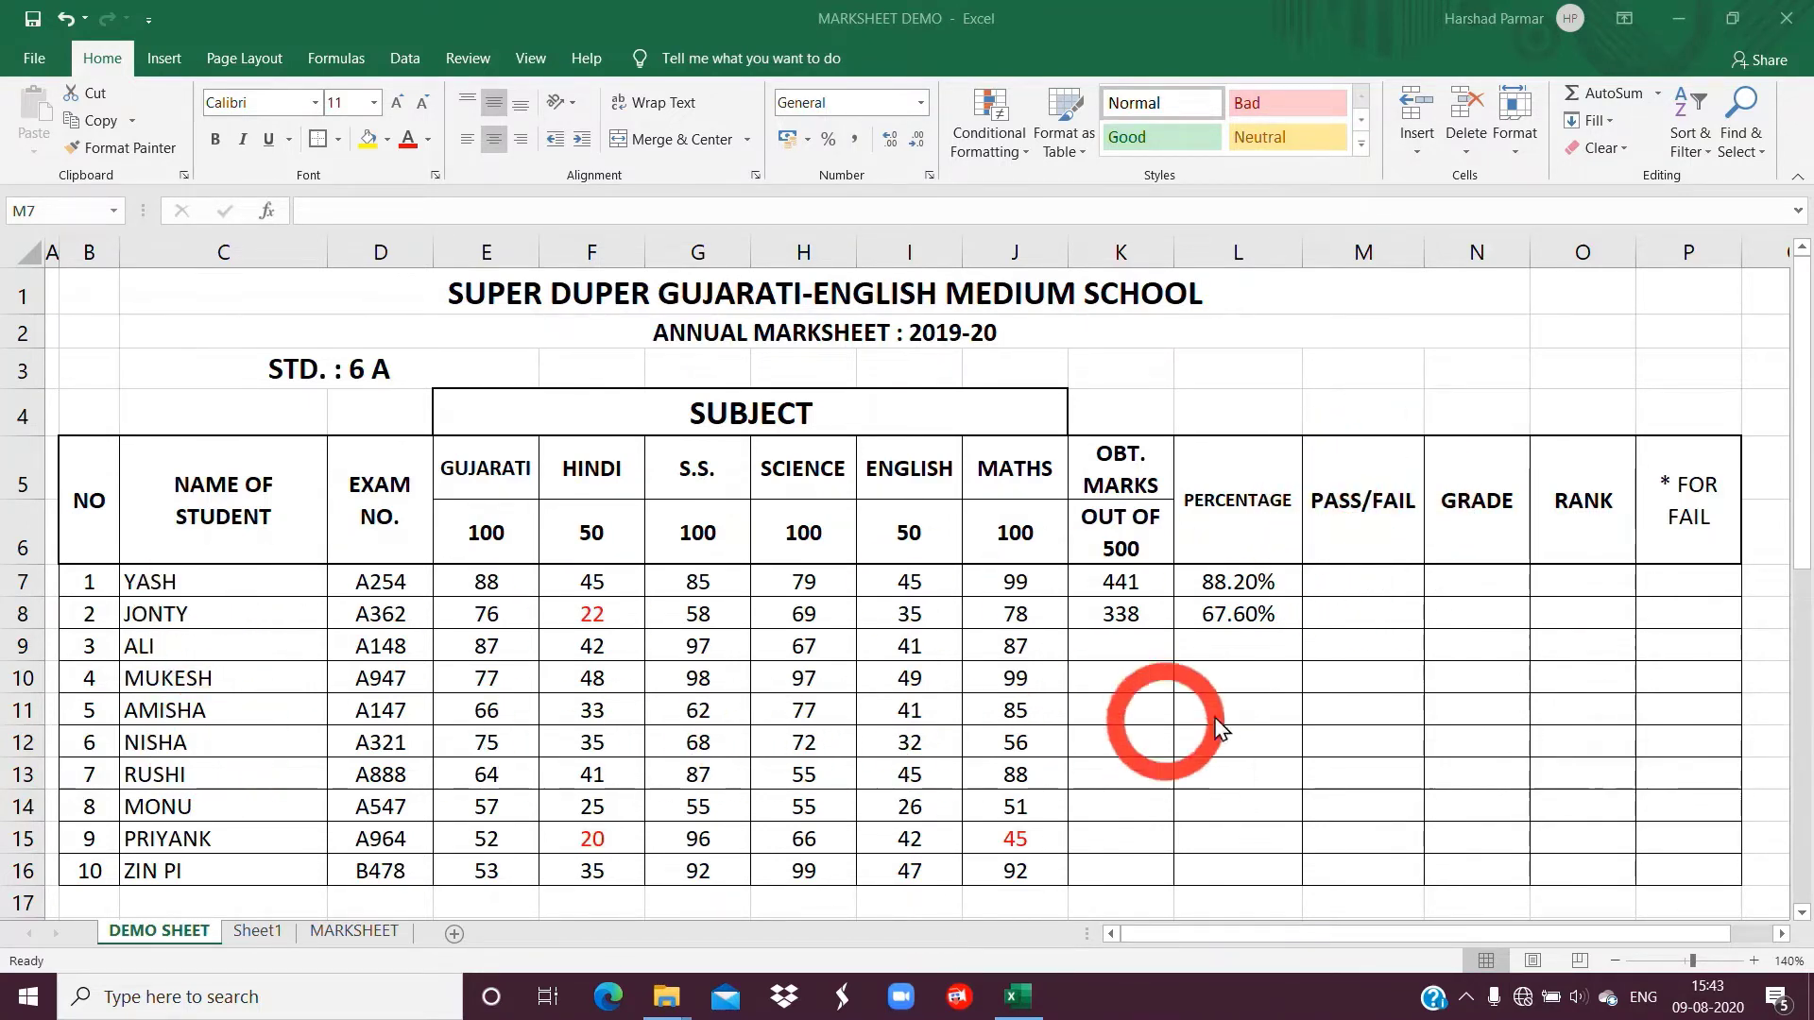
{"action": "left_click", "coordinate": [1352, 580]}
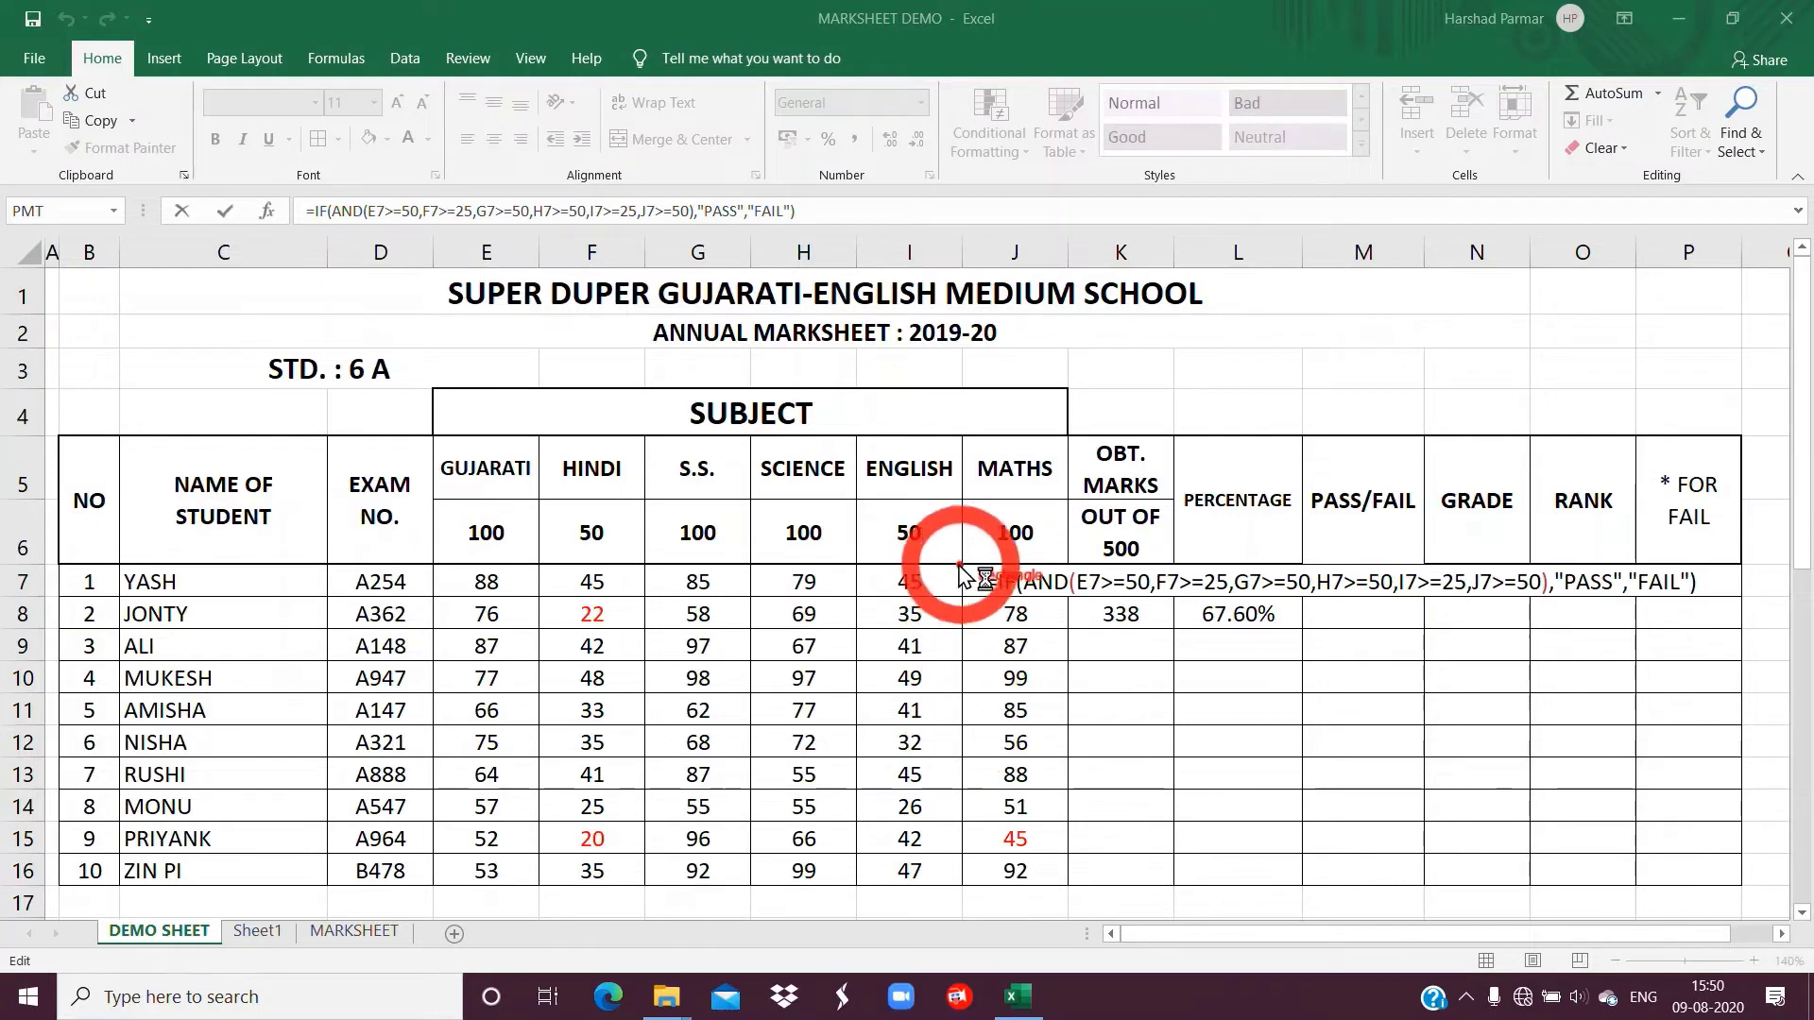
{"action": "mouse_move", "coordinate": [963, 556]}
{"action": "left_mouse_down"}
{"action": "mouse_move", "coordinate": [1087, 622]}
{"action": "mouse_move", "coordinate": [1731, 626]}
{"action": "left_mouse_up"}
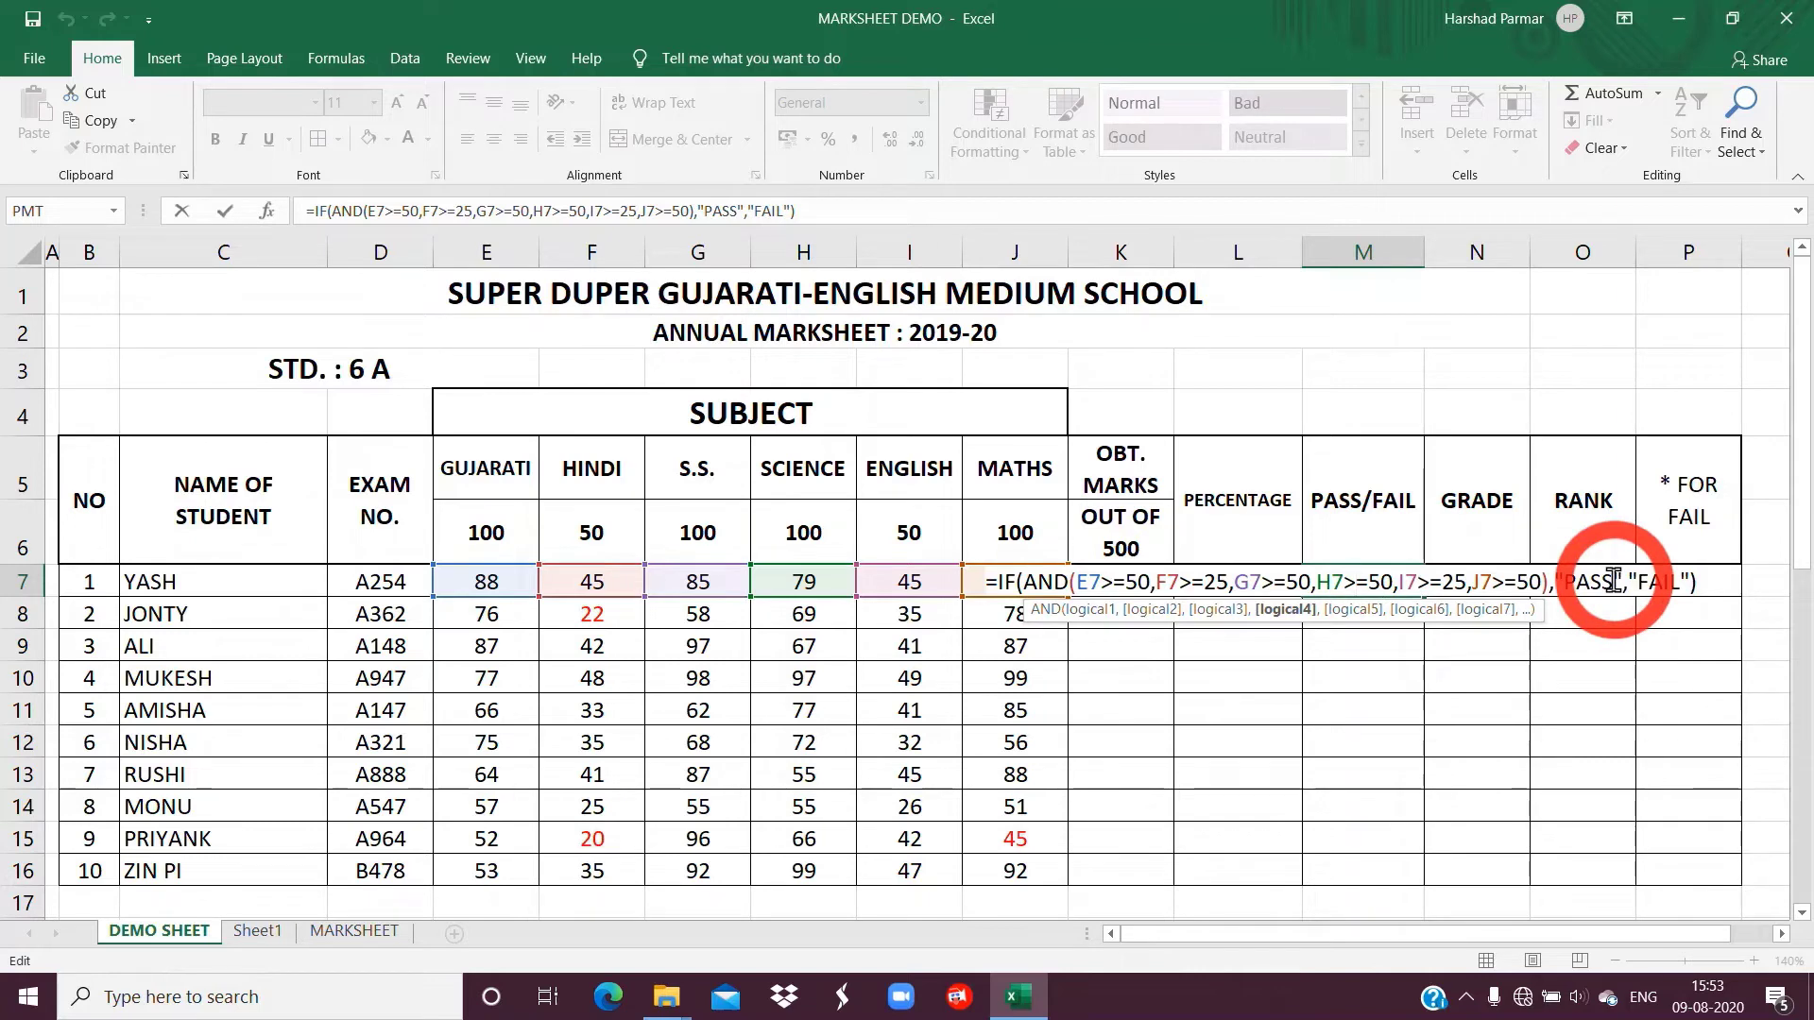
{"action": "key", "text": "Return"}
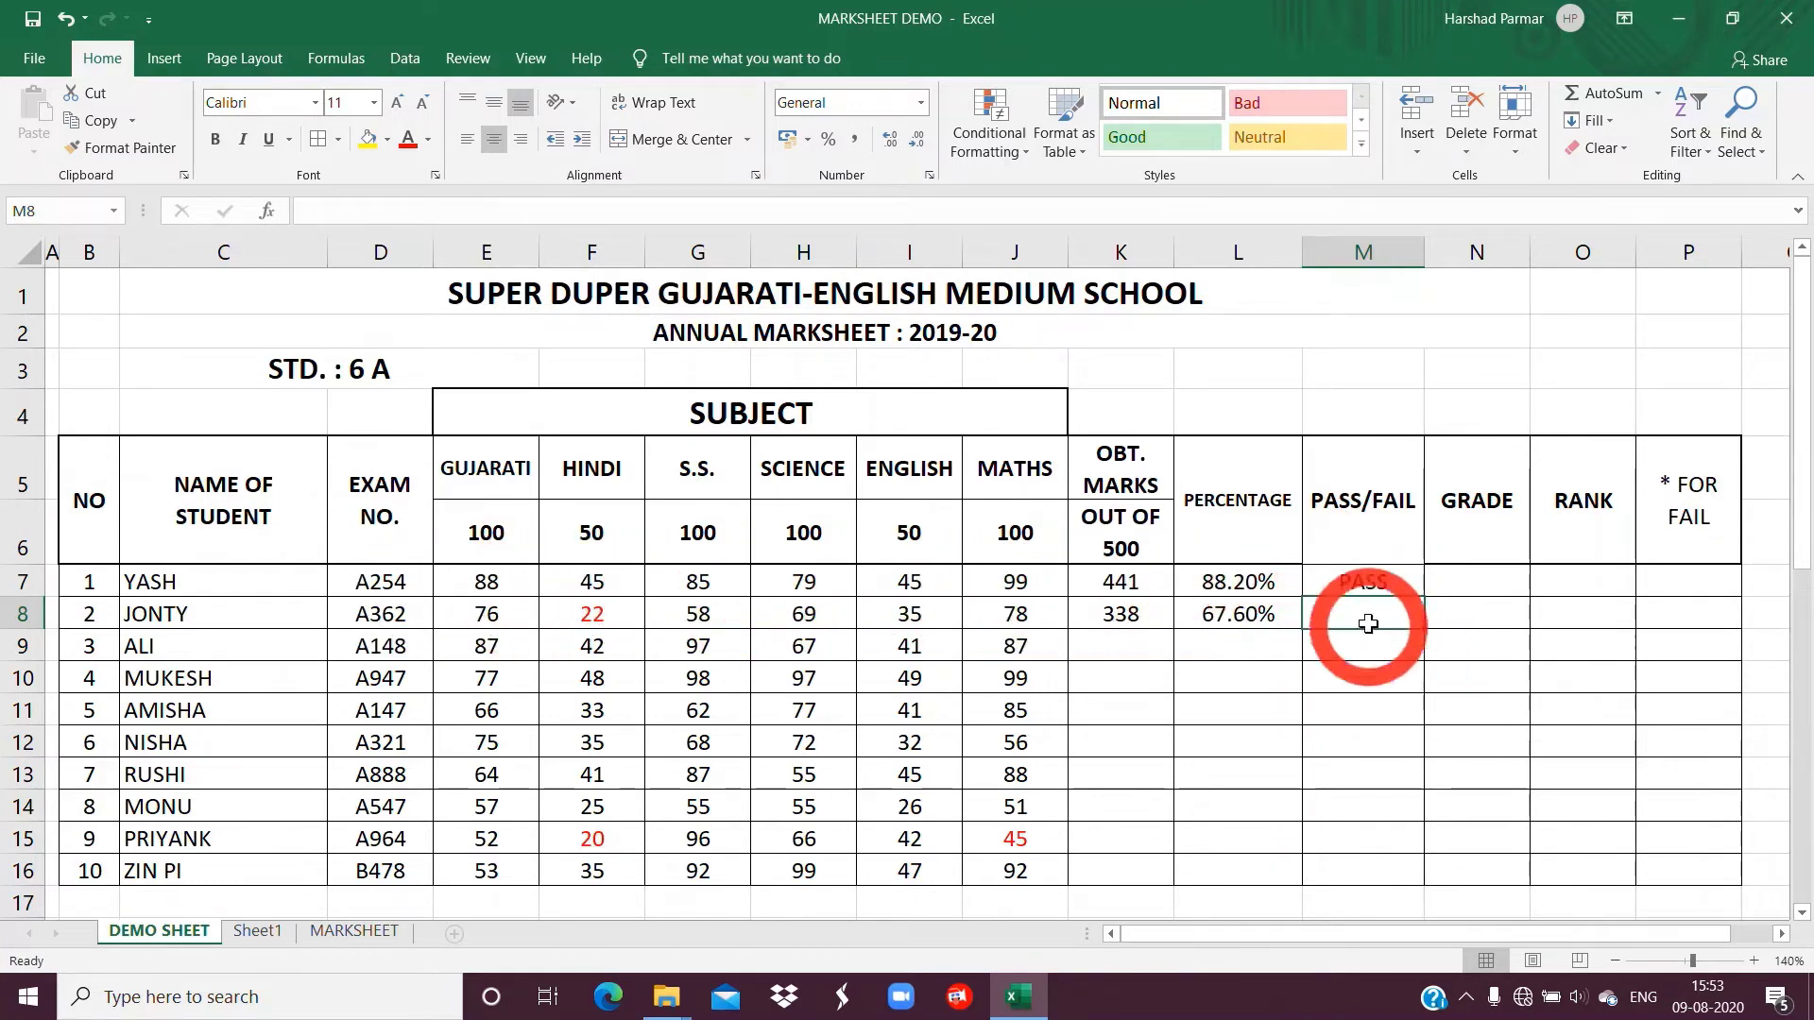
{"action": "left_click", "coordinate": [1365, 583]}
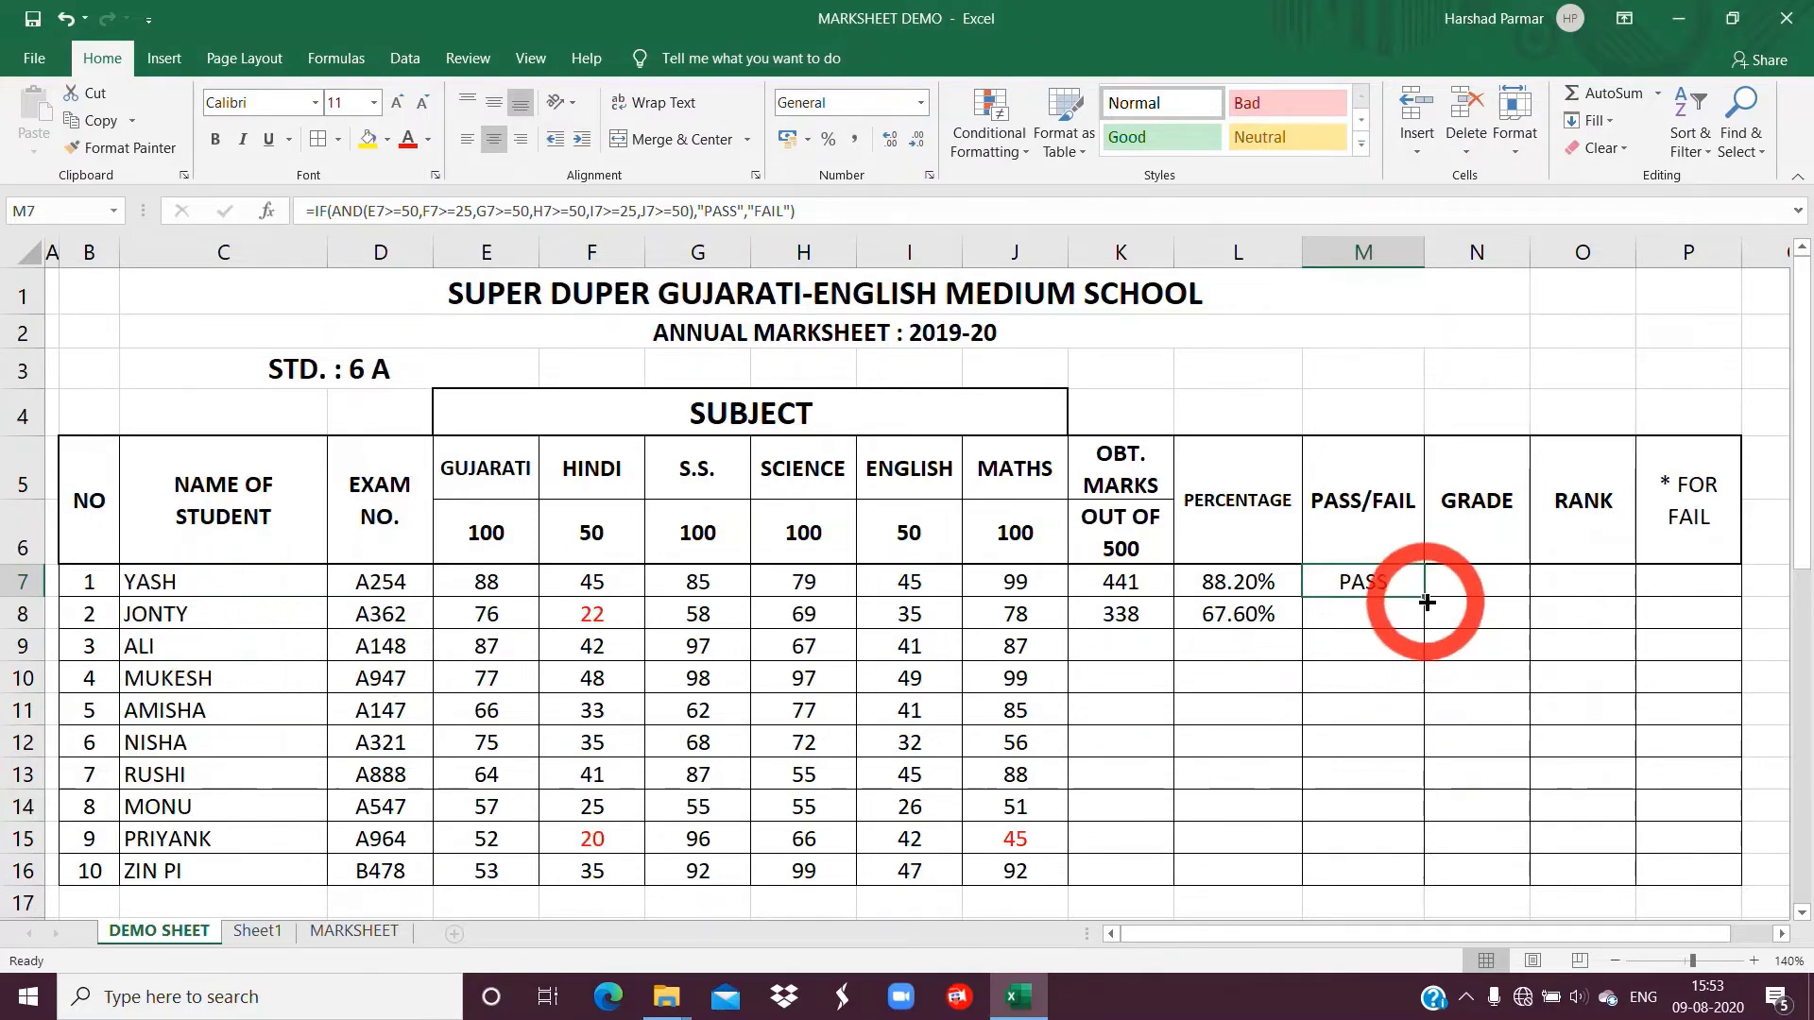
{"action": "left_click_drag", "start_coordinate": [1426, 622], "coordinate": [1426, 628]}
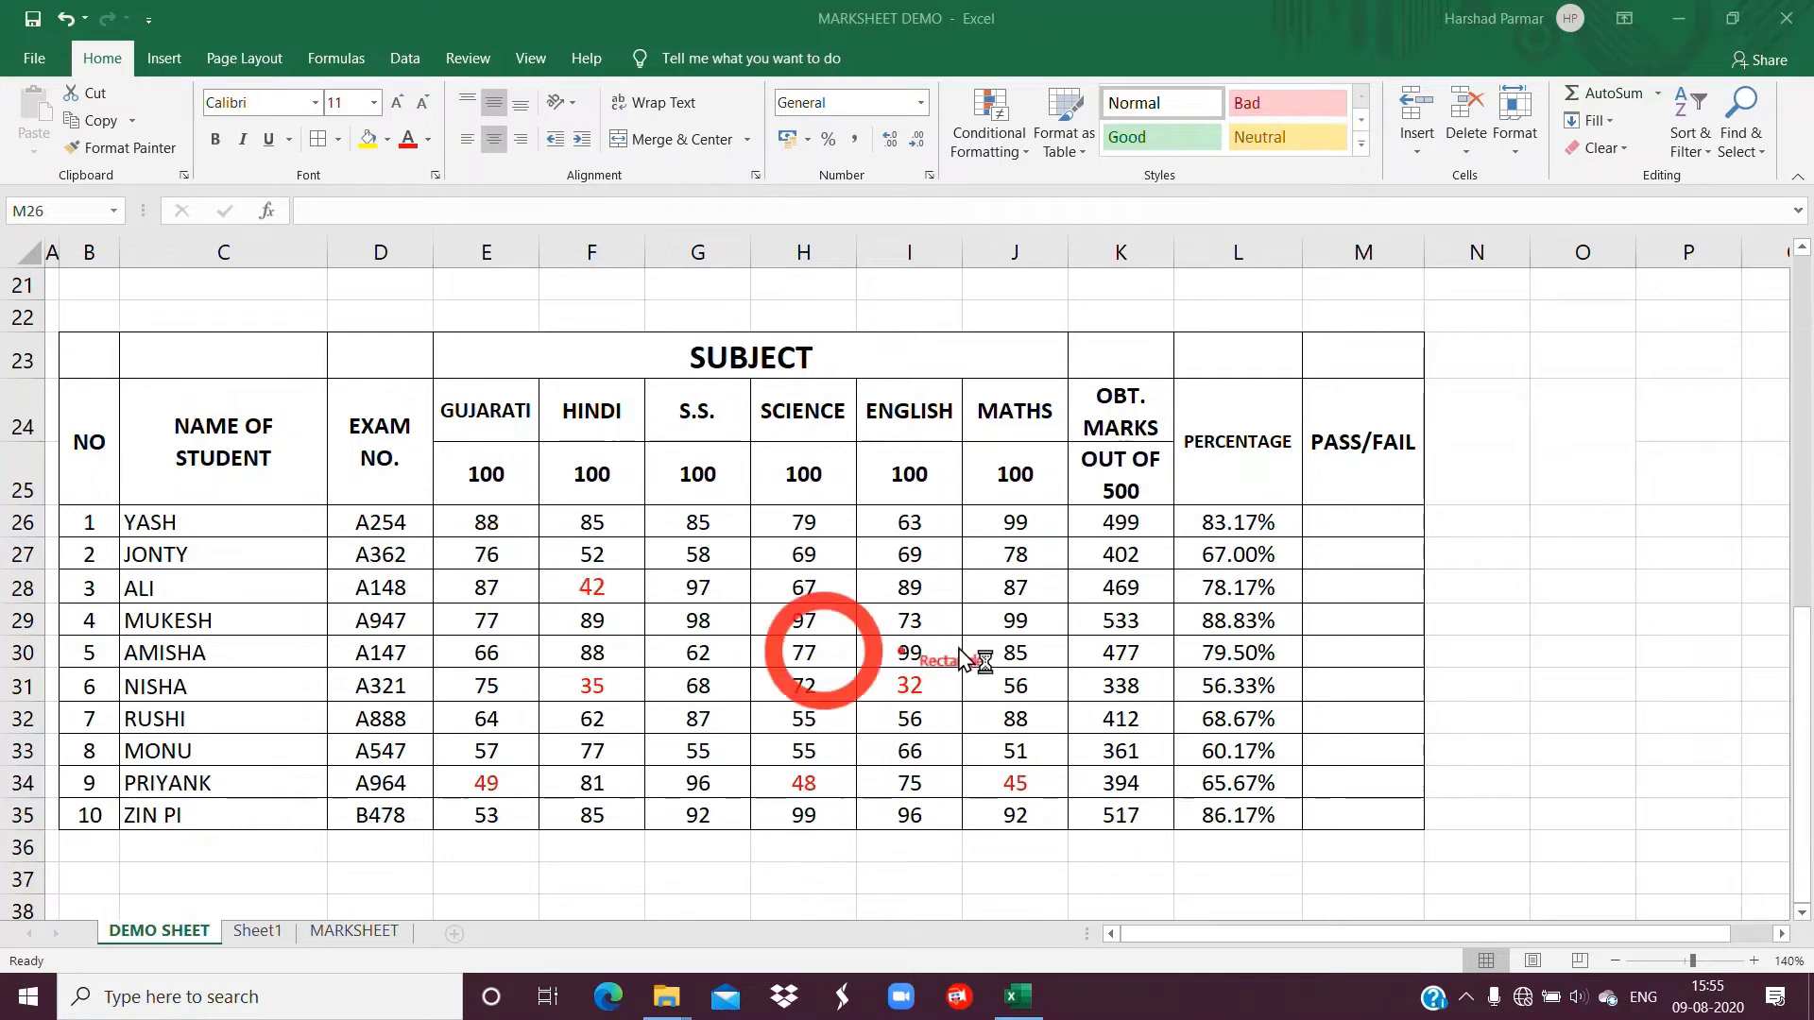
In the second marks table, enter =IF((COUNTIF(D26:J26,"<50")),"FAIL","PASS") in cell M26 and fill it down to M35
{"action": "mouse_move", "coordinate": [443, 442]}
{"action": "left_mouse_down"}
{"action": "mouse_move", "coordinate": [728, 525]}
{"action": "mouse_move", "coordinate": [1065, 513]}
{"action": "left_mouse_up"}
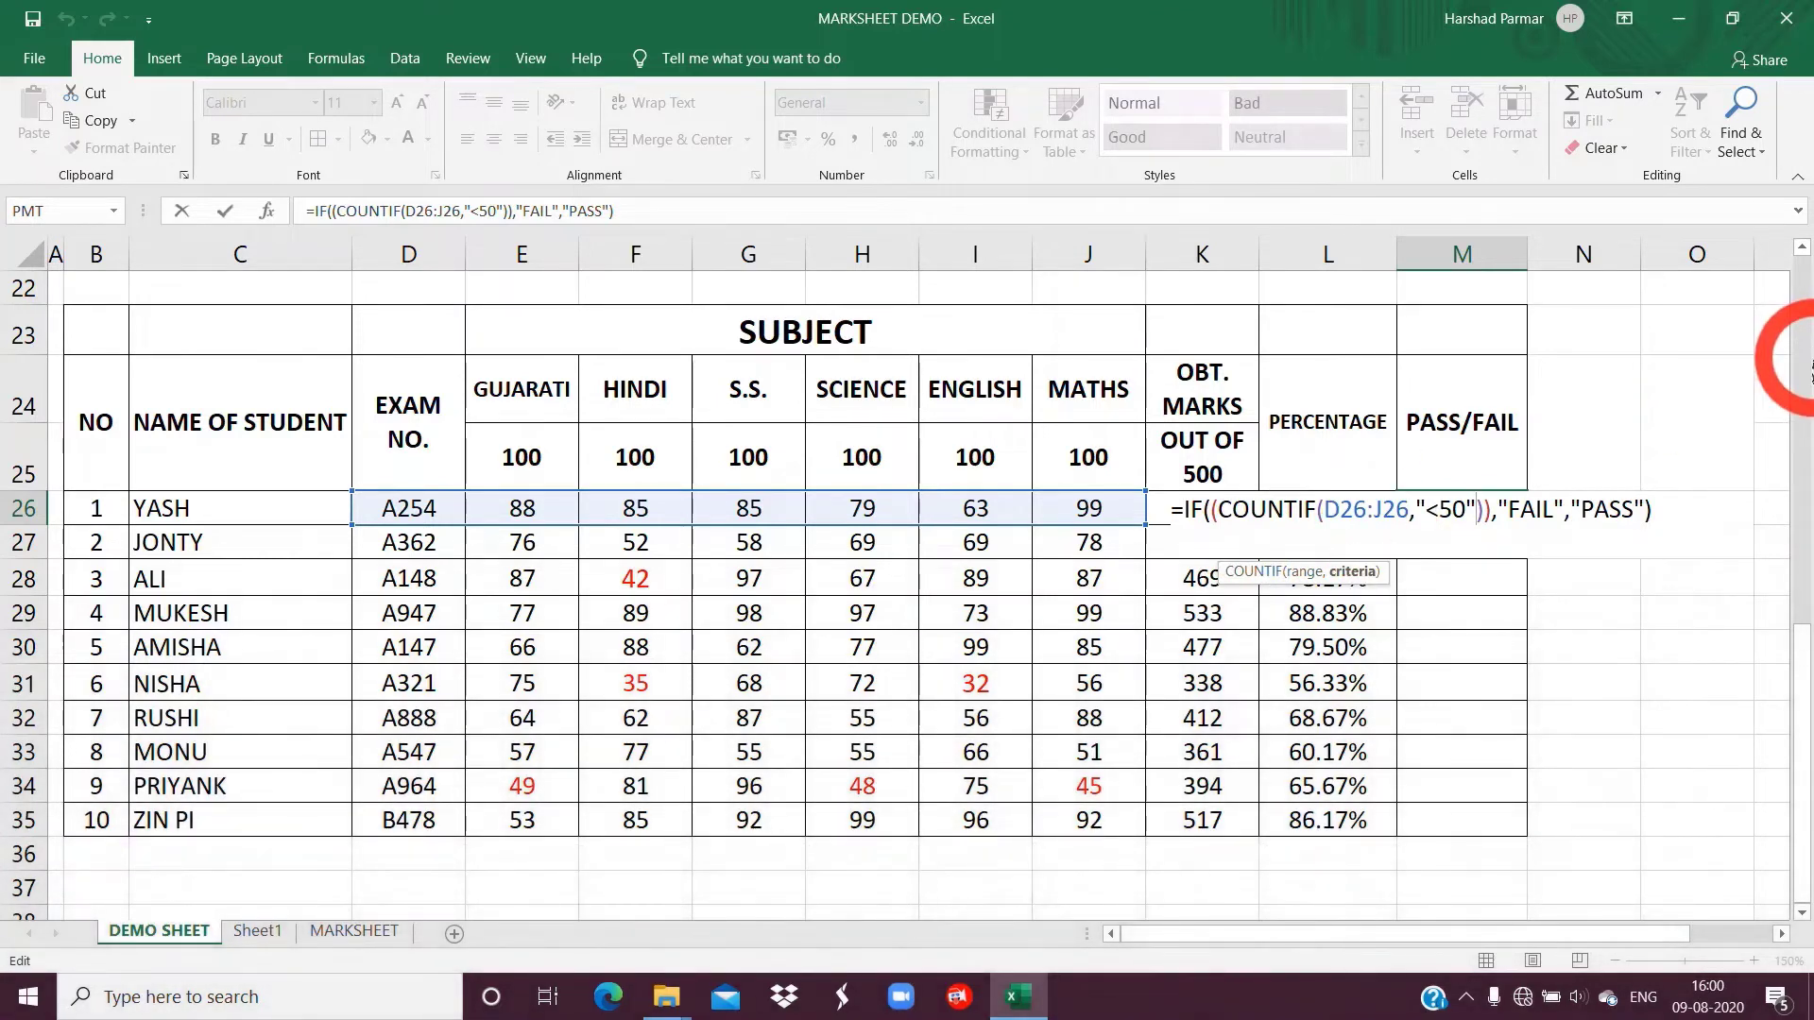
{"action": "key", "text": "Return"}
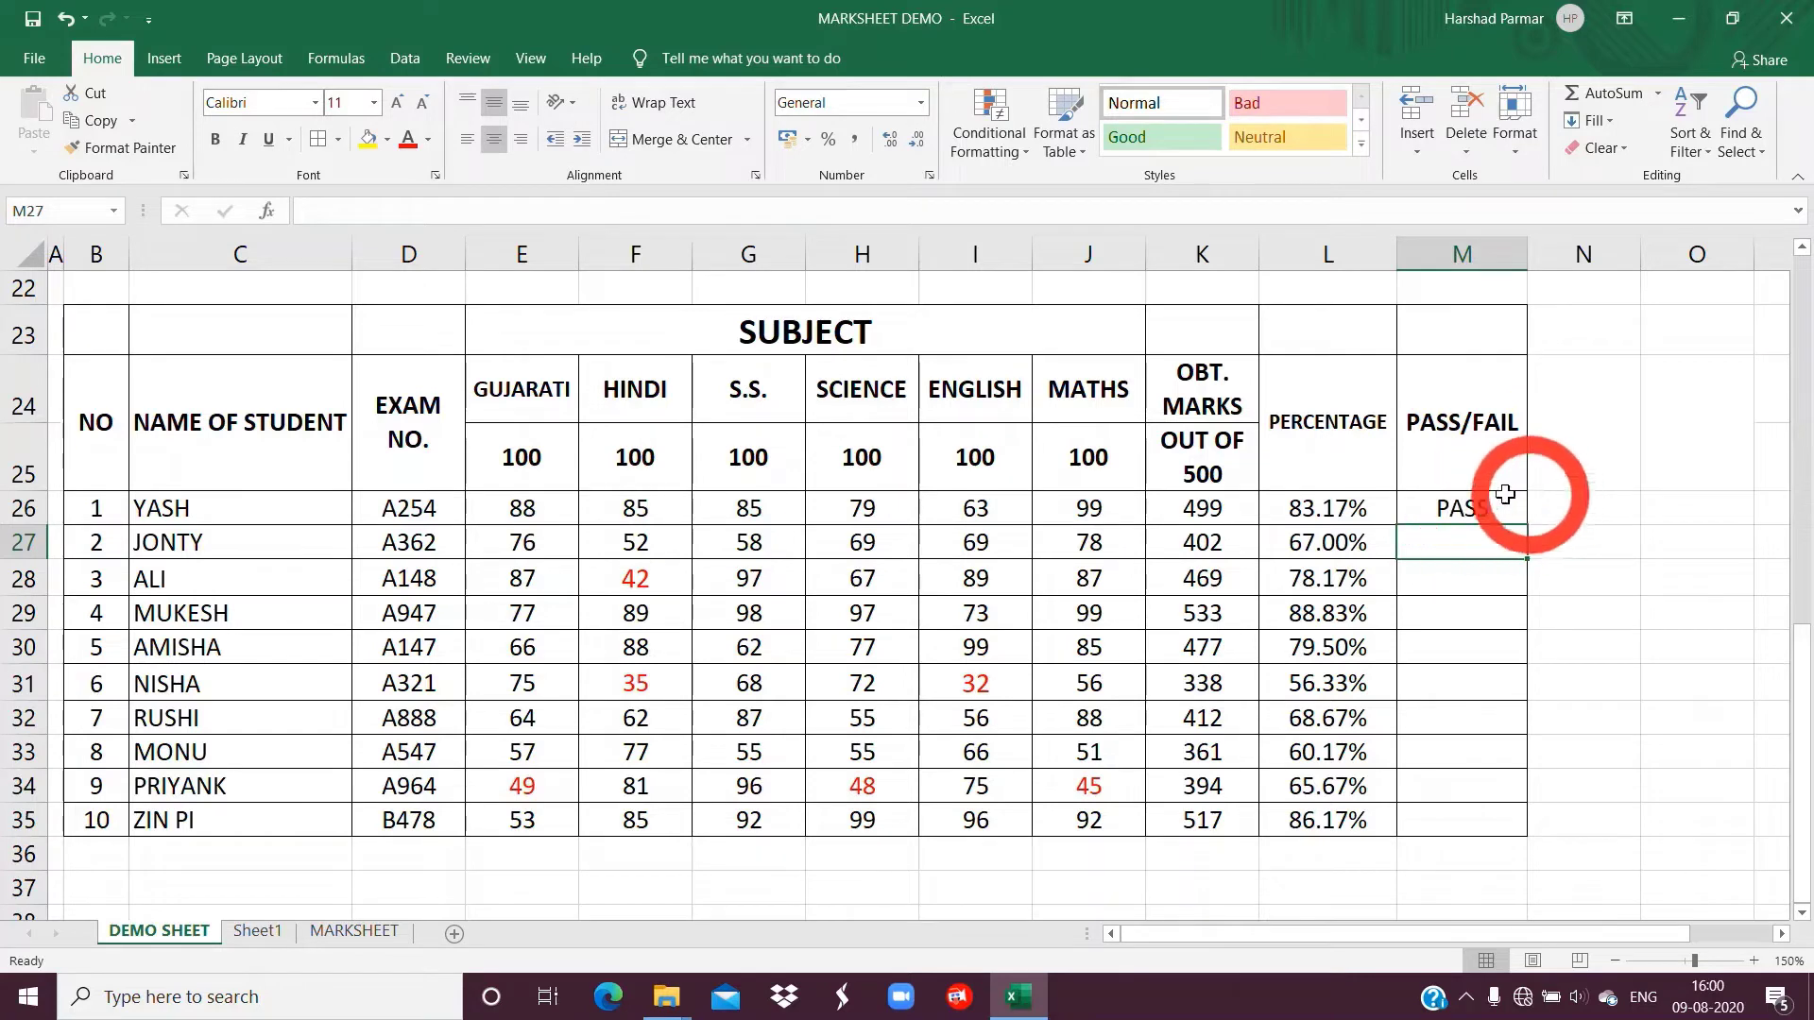
{"action": "left_click", "coordinate": [1466, 508]}
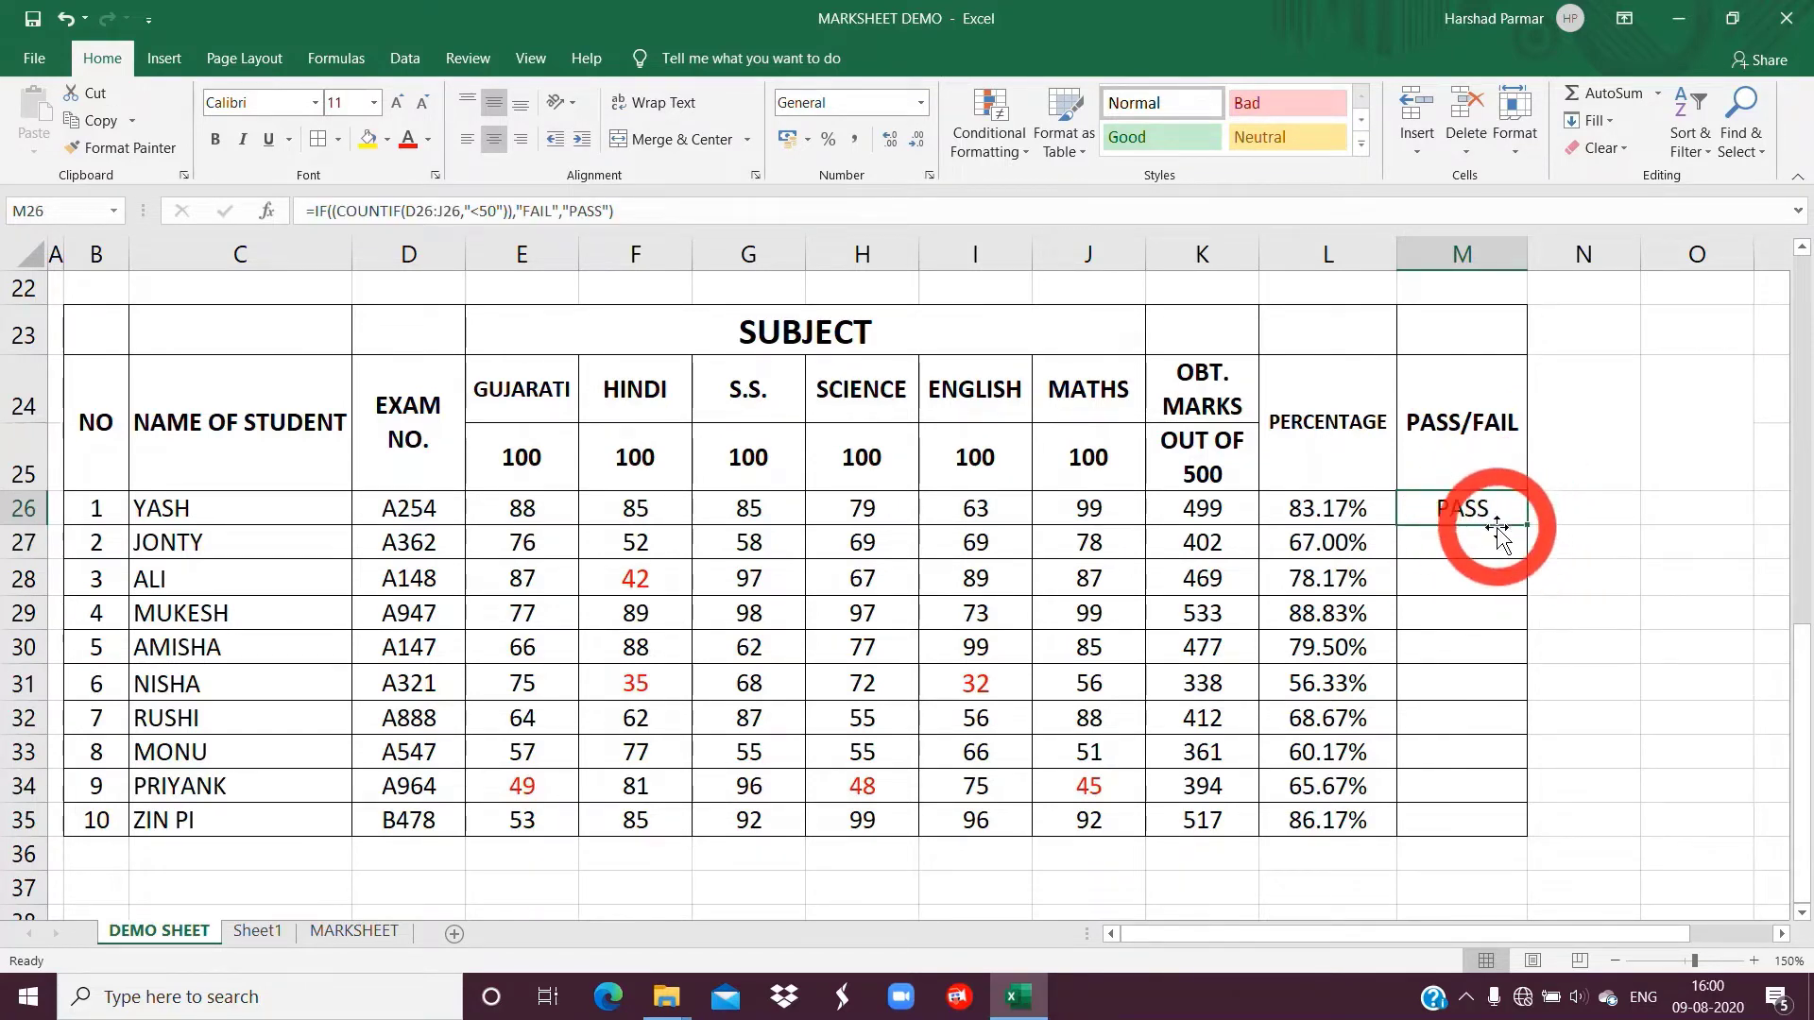
{"action": "left_click_drag", "start_coordinate": [1528, 527], "coordinate": [1525, 828]}
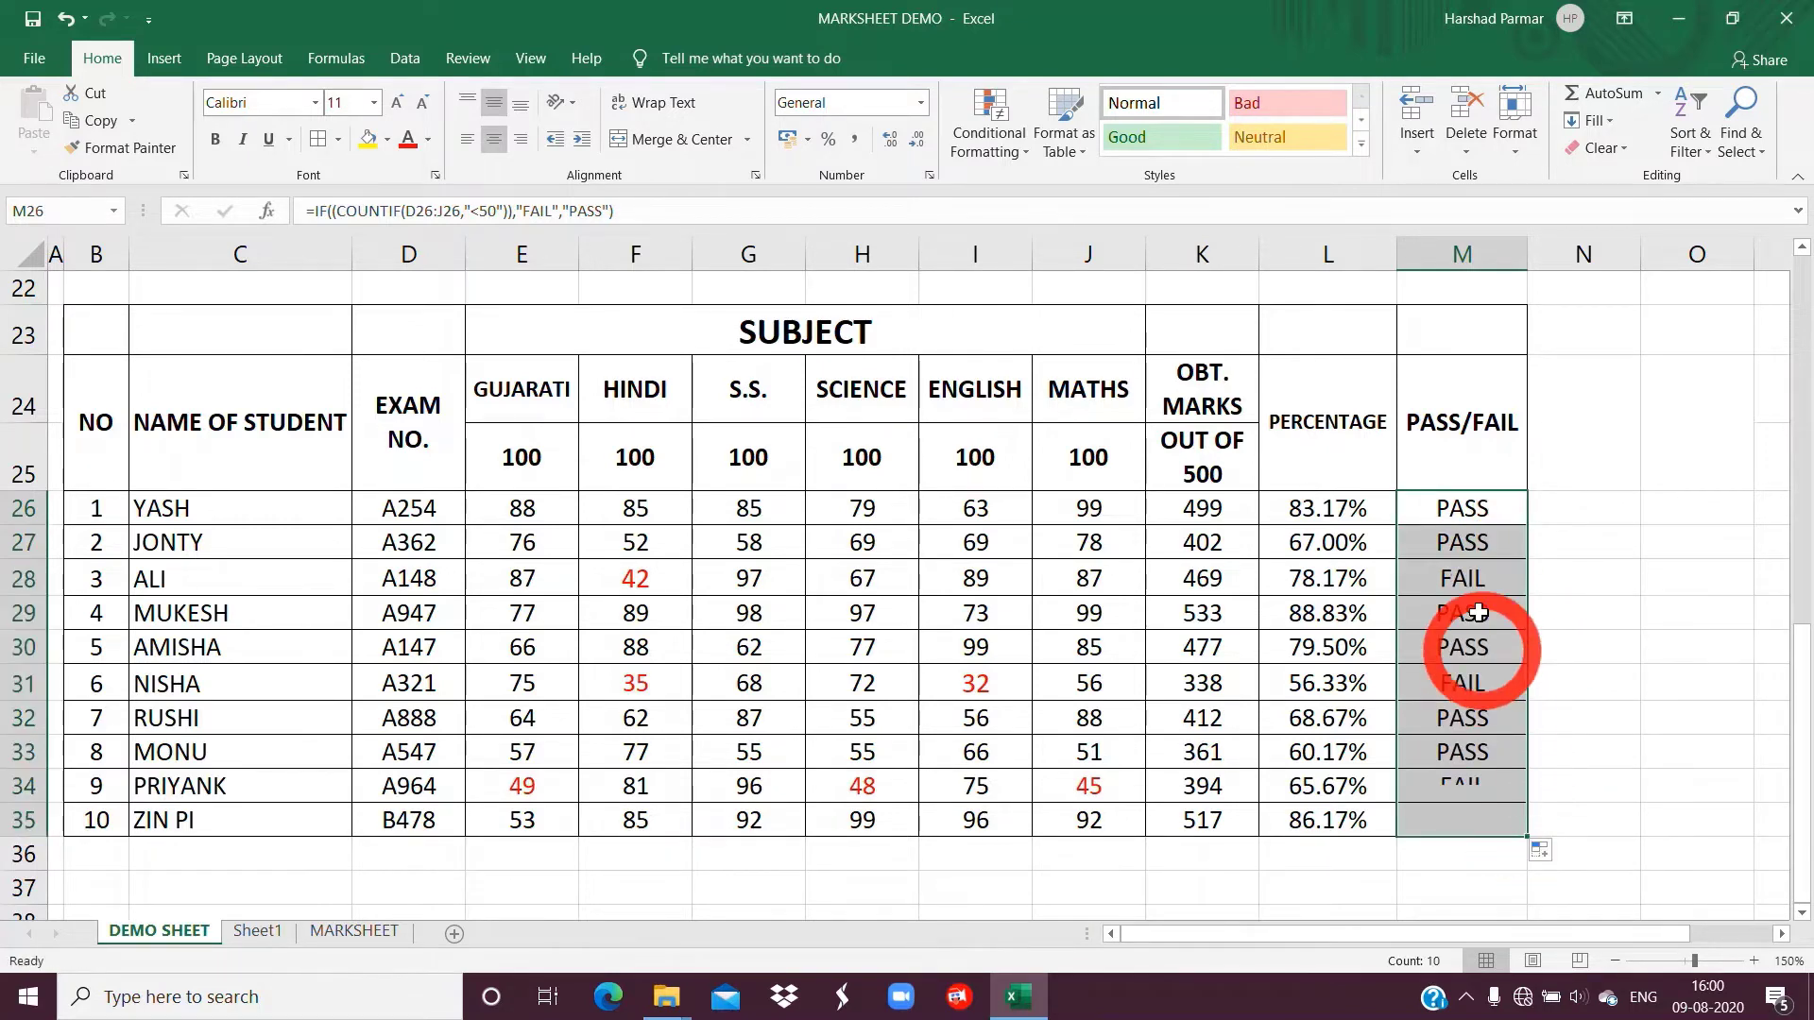
{"action": "left_click", "coordinate": [1442, 589]}
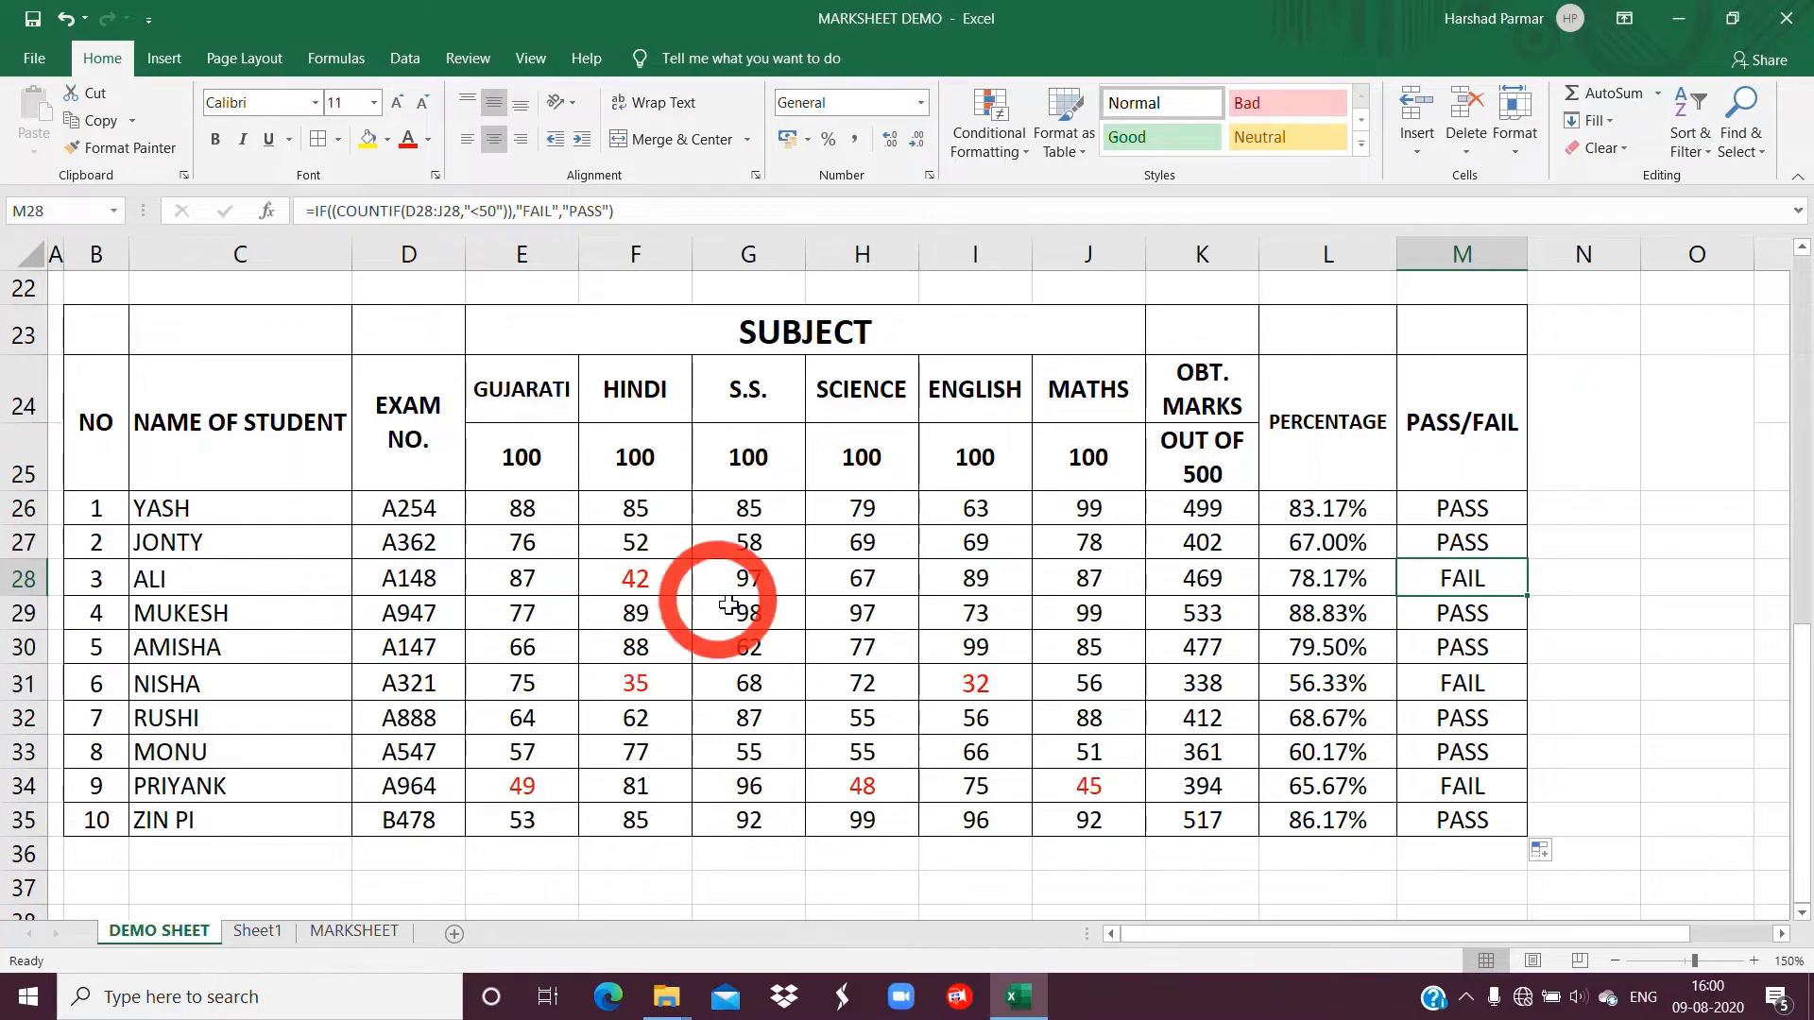
{"action": "left_click", "coordinate": [629, 682]}
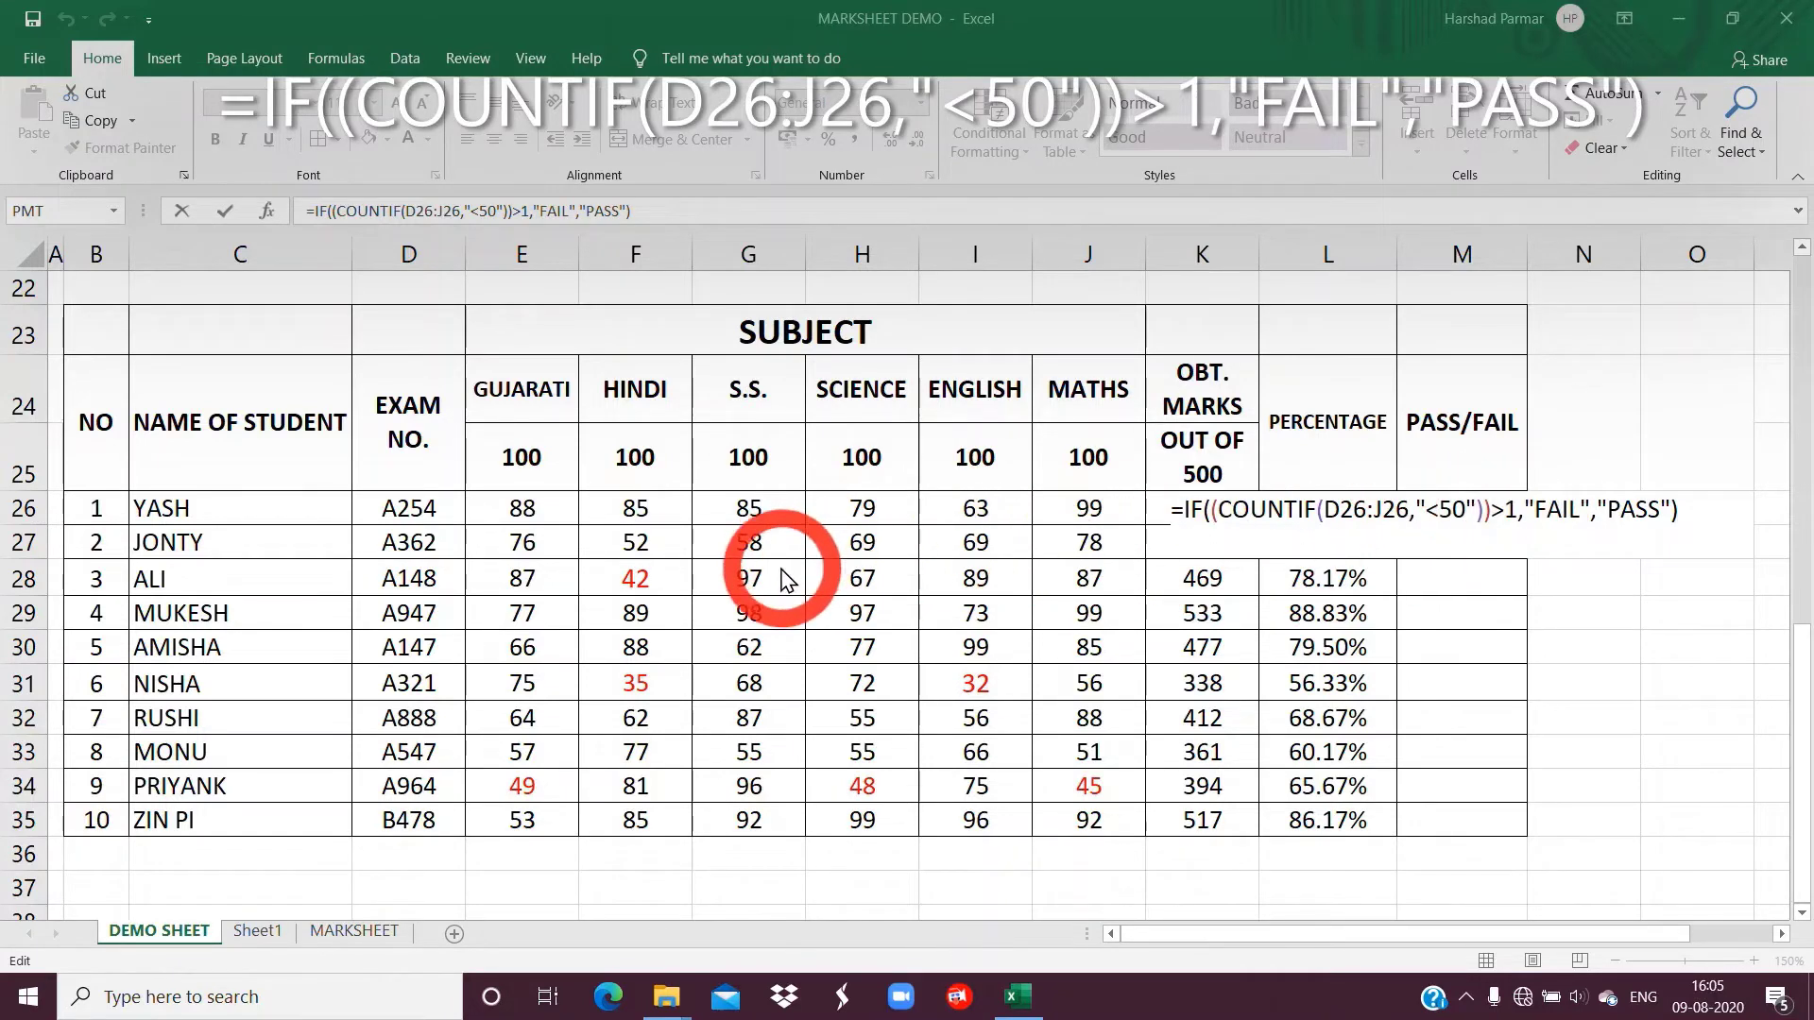
Enter =IF((COUNTIF(D26:J26,"<50"))>1,"FAIL","PASS") in cell M26, fill it down to M35 and check the results against the low marks
{"action": "left_click", "coordinate": [1439, 515]}
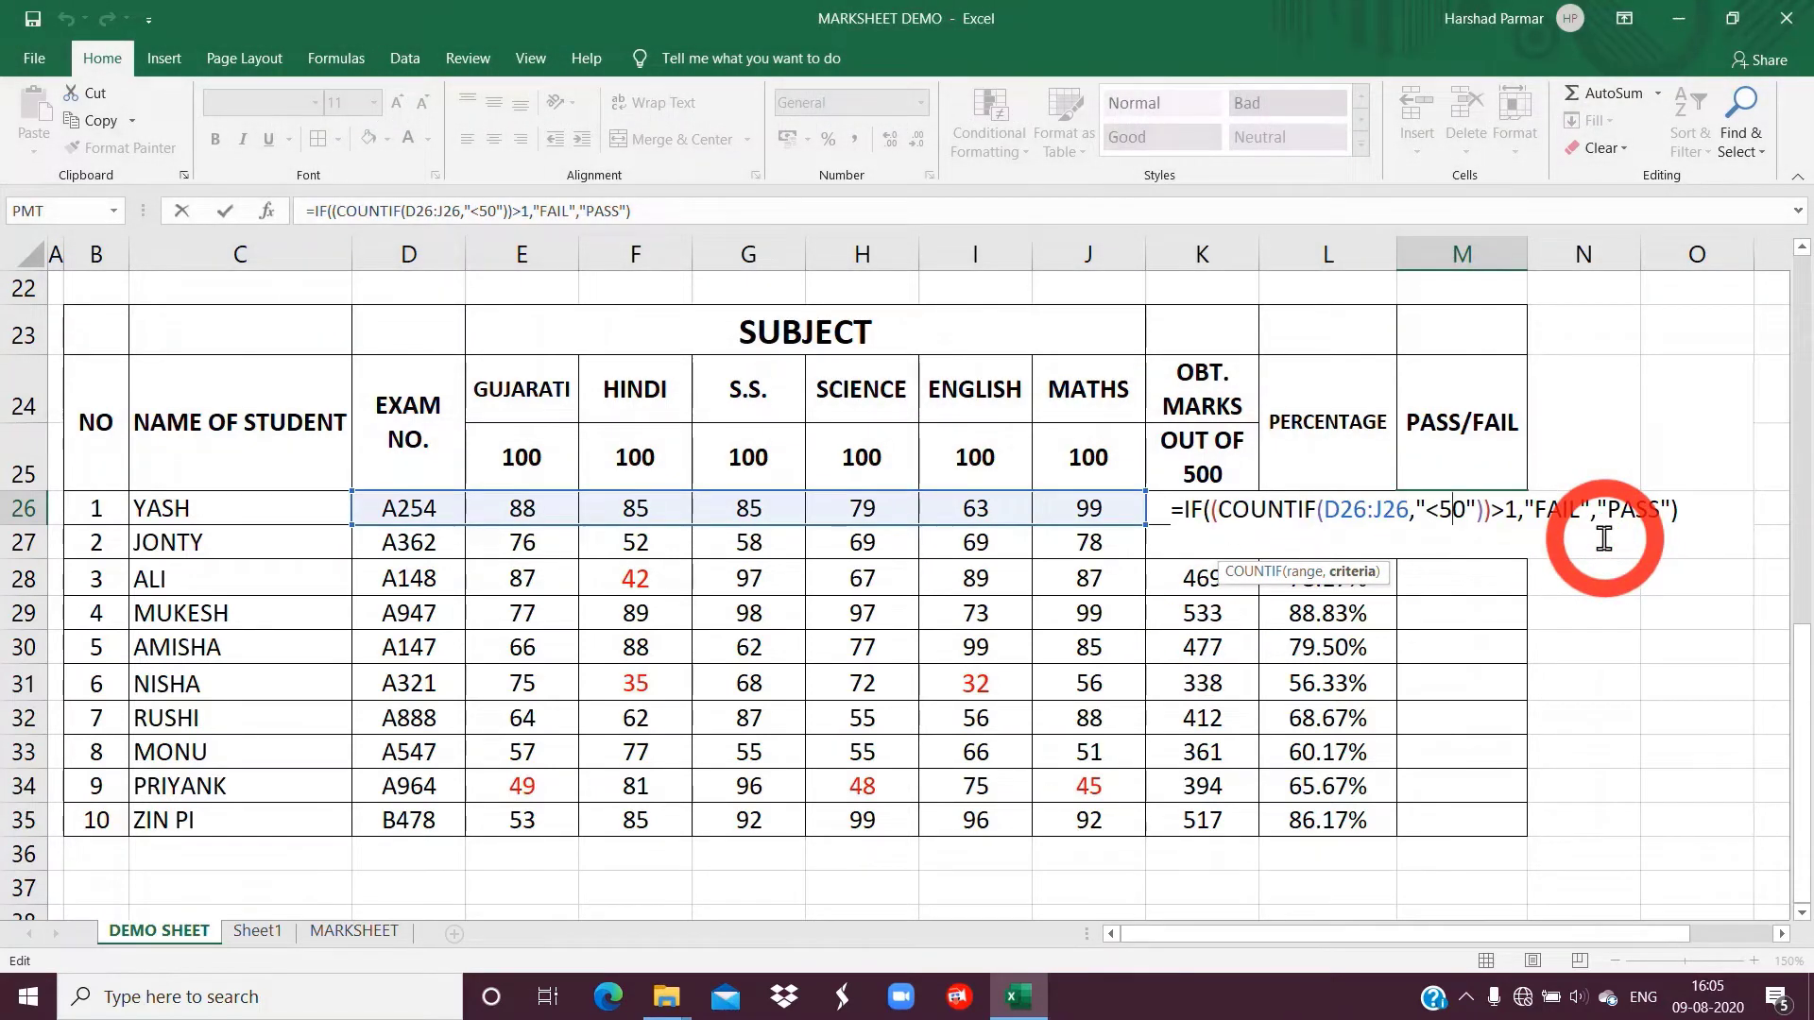
{"action": "key", "text": "Return"}
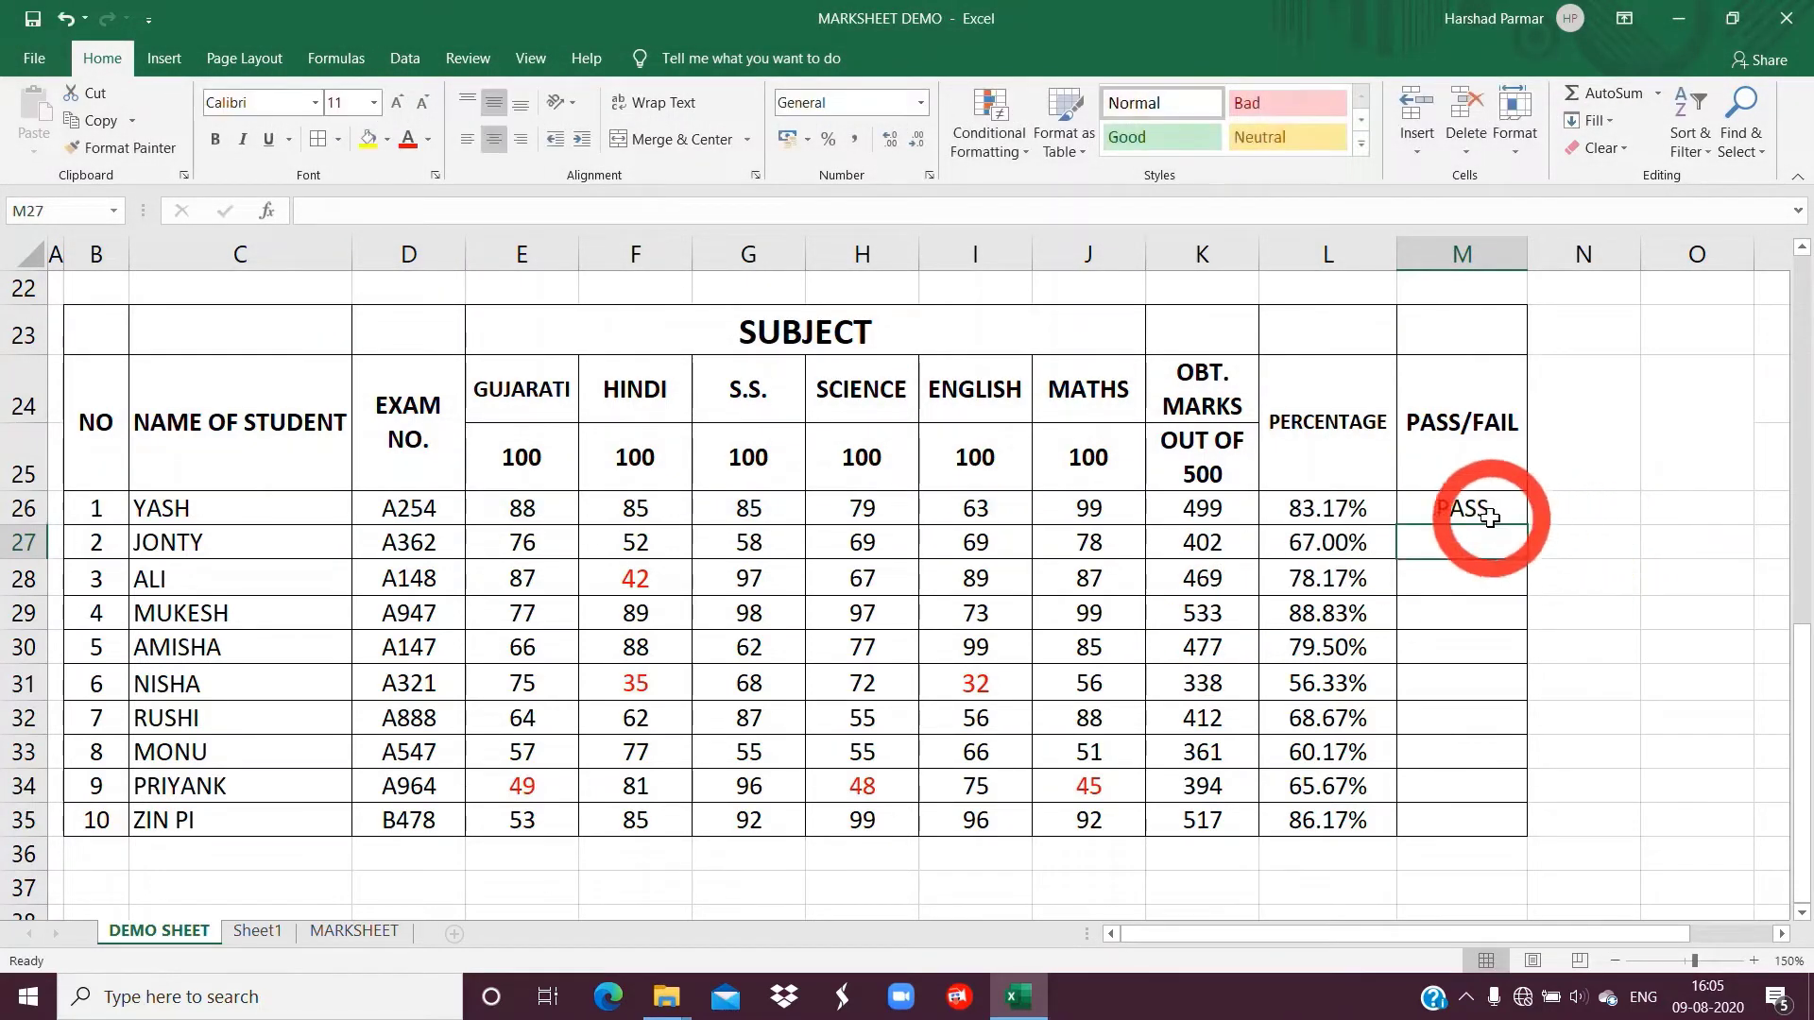
{"action": "left_click", "coordinate": [1459, 508]}
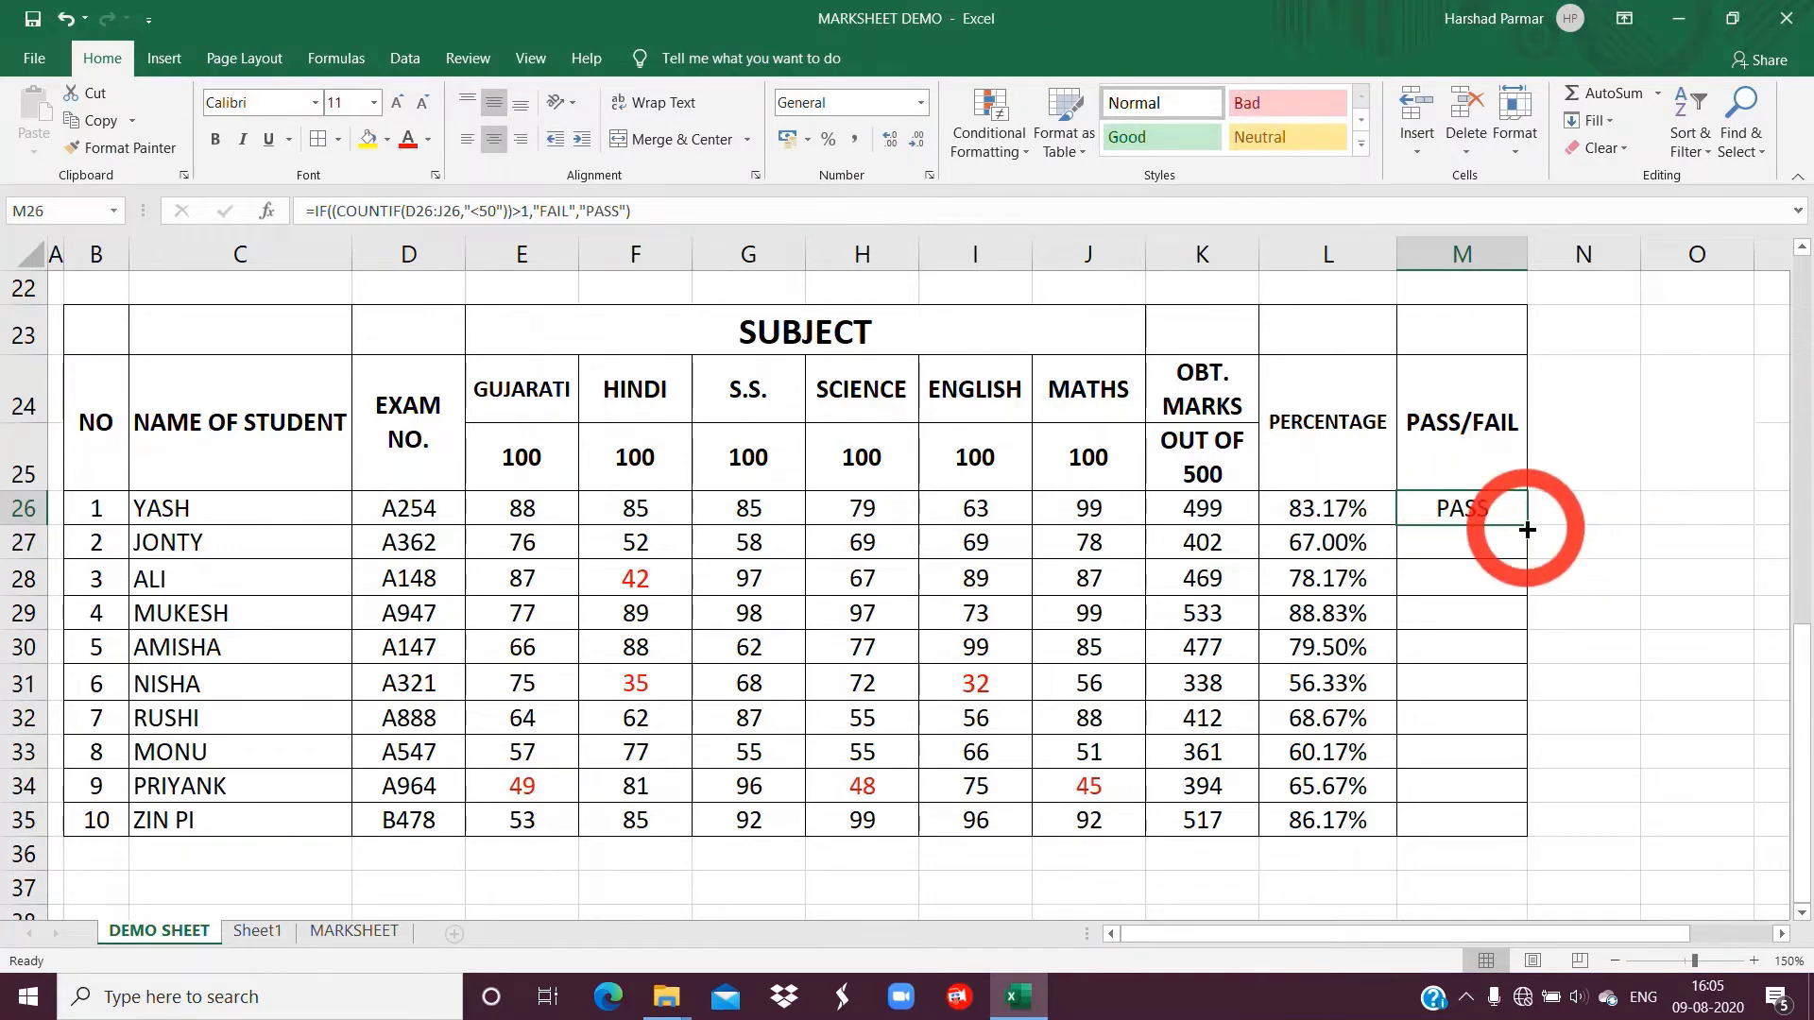
{"action": "left_click_drag", "start_coordinate": [1527, 530], "coordinate": [1512, 825]}
{"action": "left_click", "coordinate": [628, 583]}
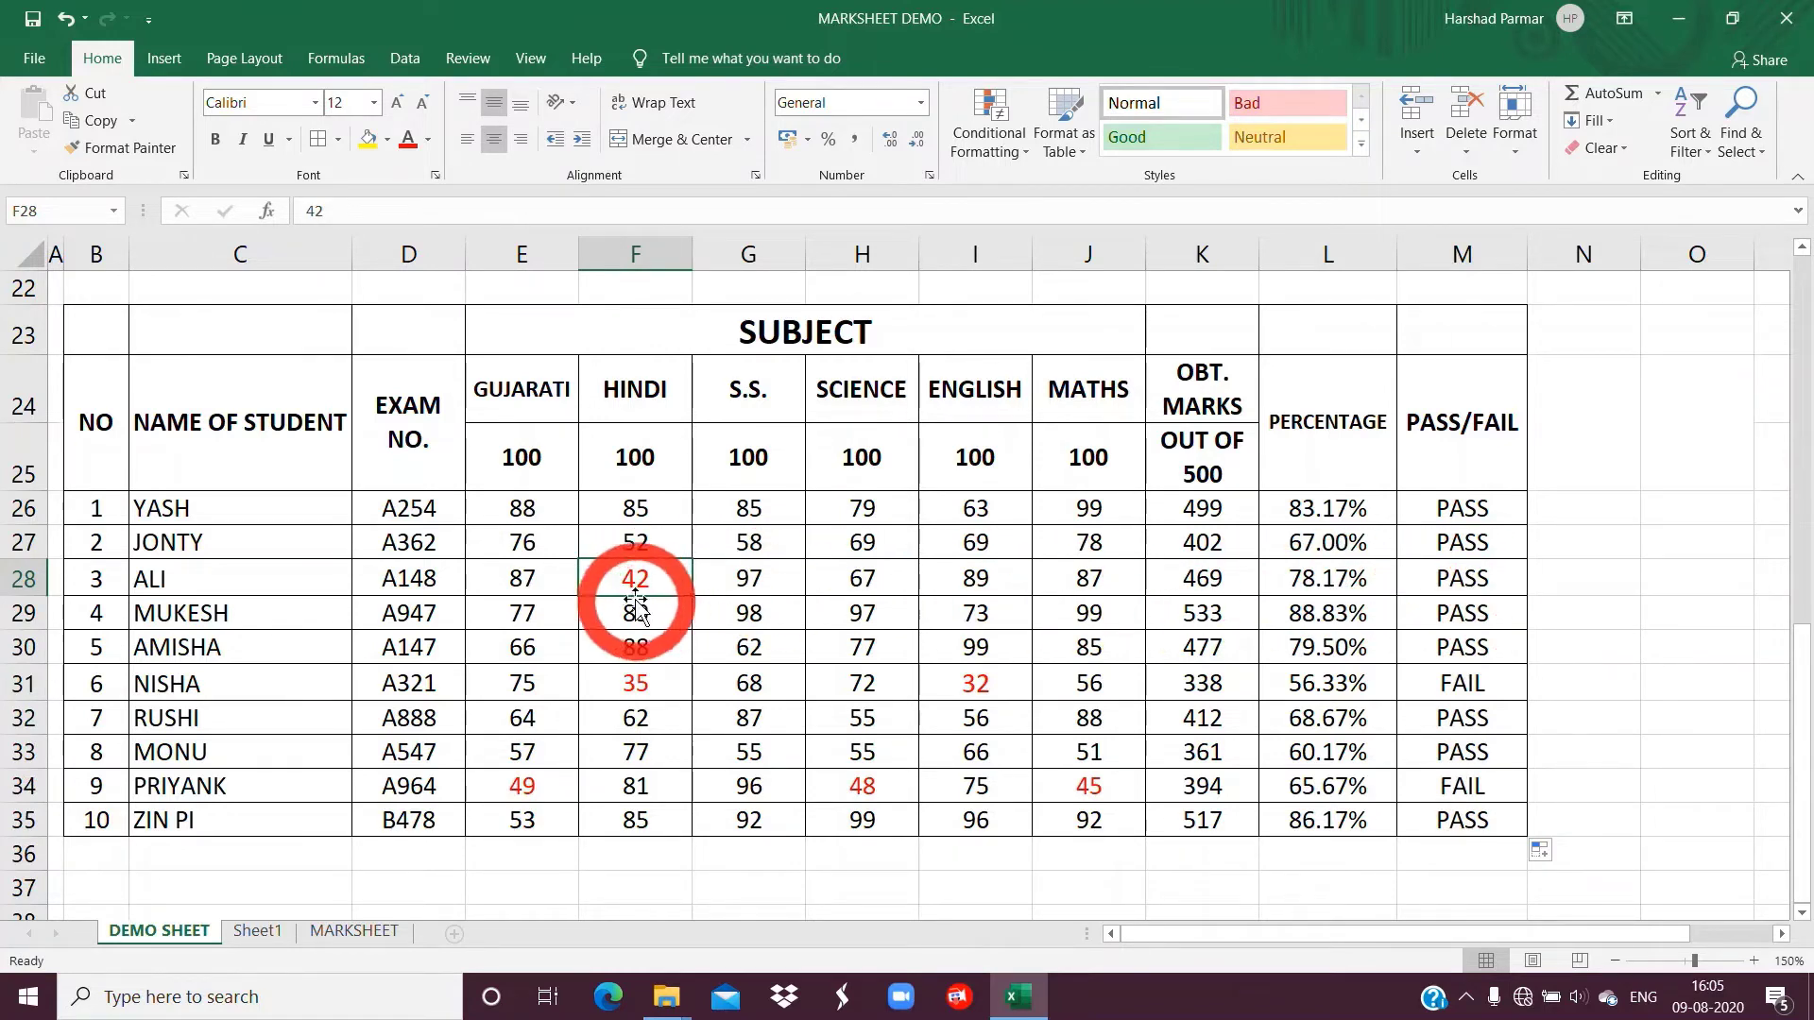
{"action": "left_click", "coordinate": [1446, 586]}
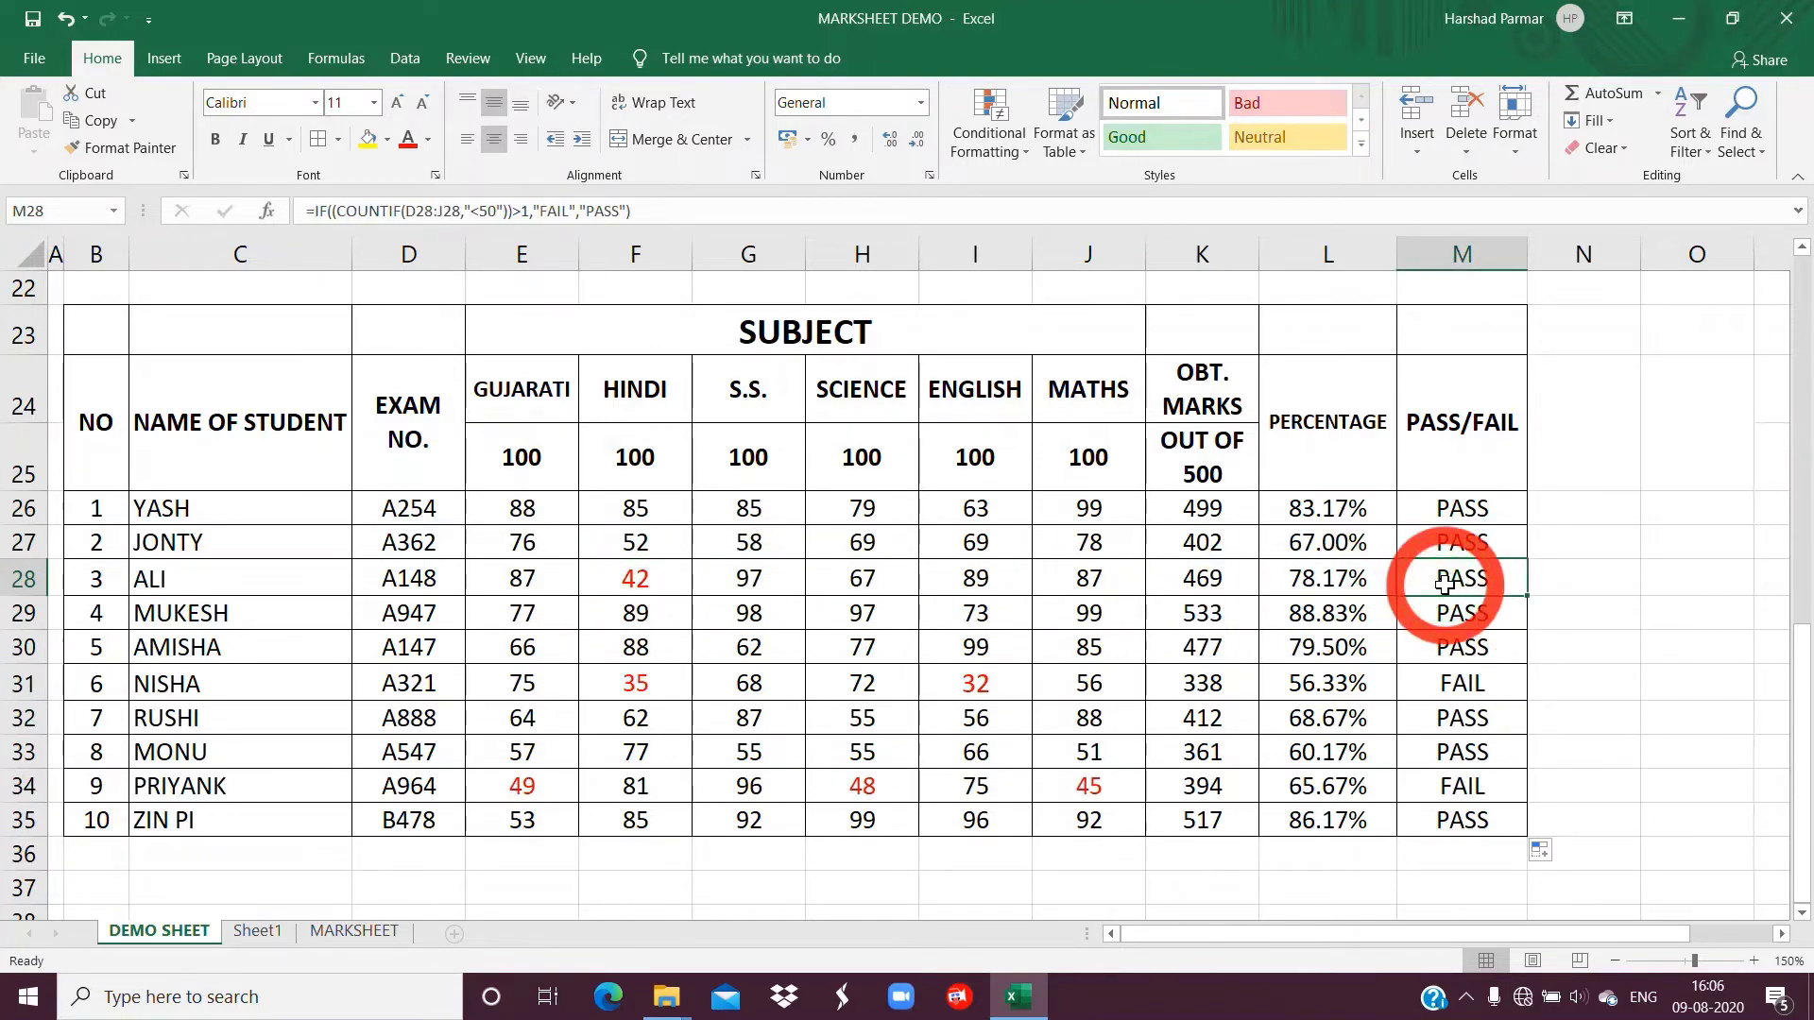
{"action": "left_click", "coordinate": [644, 682]}
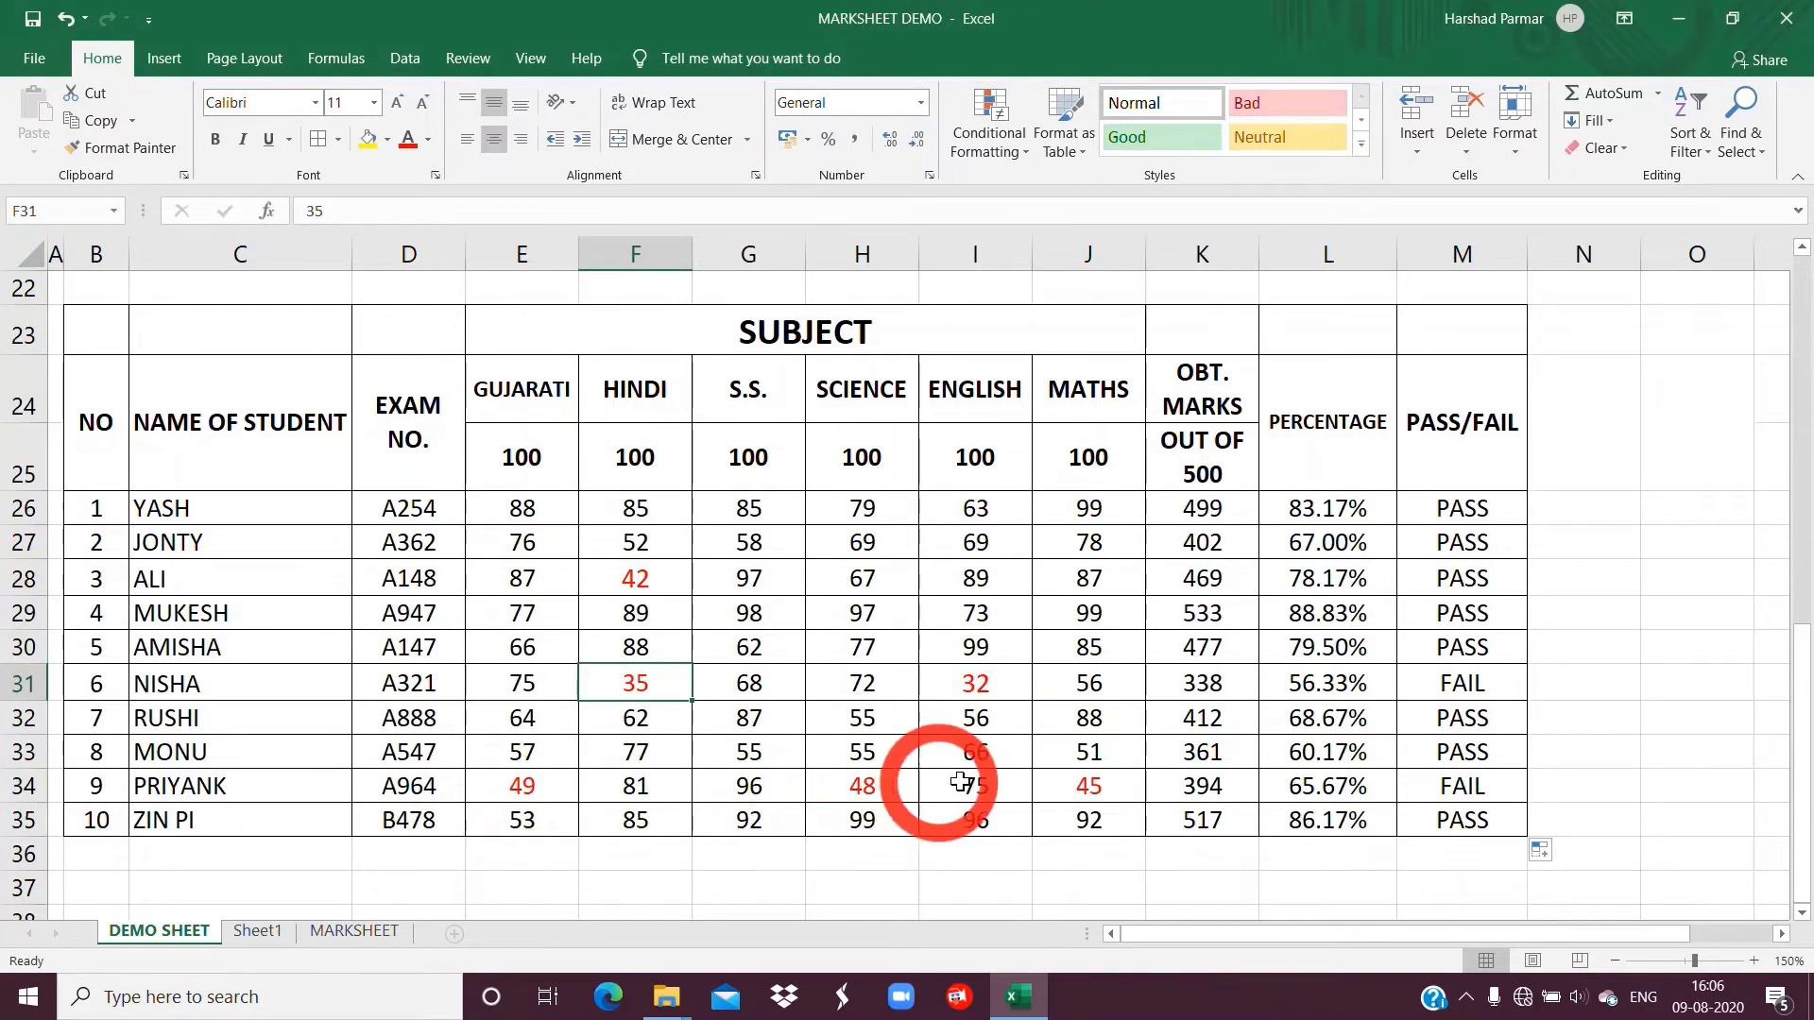
{"action": "left_click", "coordinate": [647, 585]}
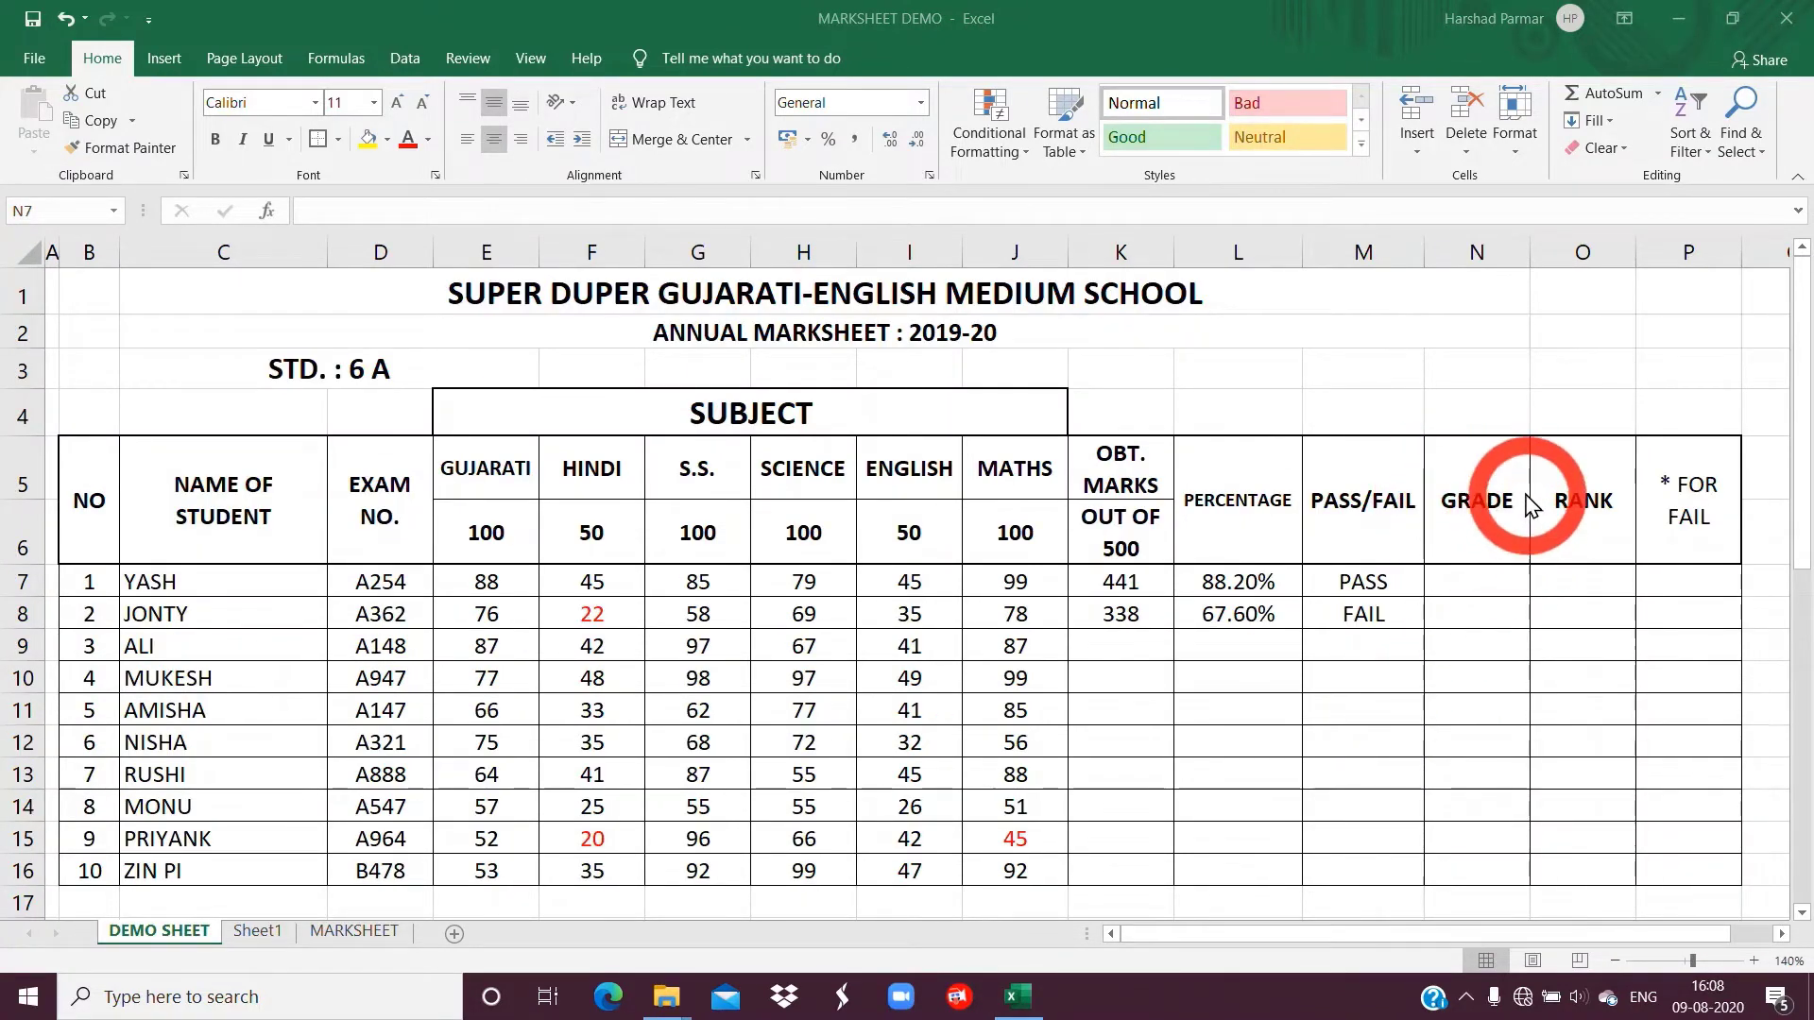
Enter the grade formula =IF(M7="PASS",IF(L7>=80%,"A",IF(L7>=70%,"B",IF(L7>=60%,"C","D"))),"FAIL") in cell N7 of the first marks table
{"action": "left_click", "coordinate": [1467, 581]}
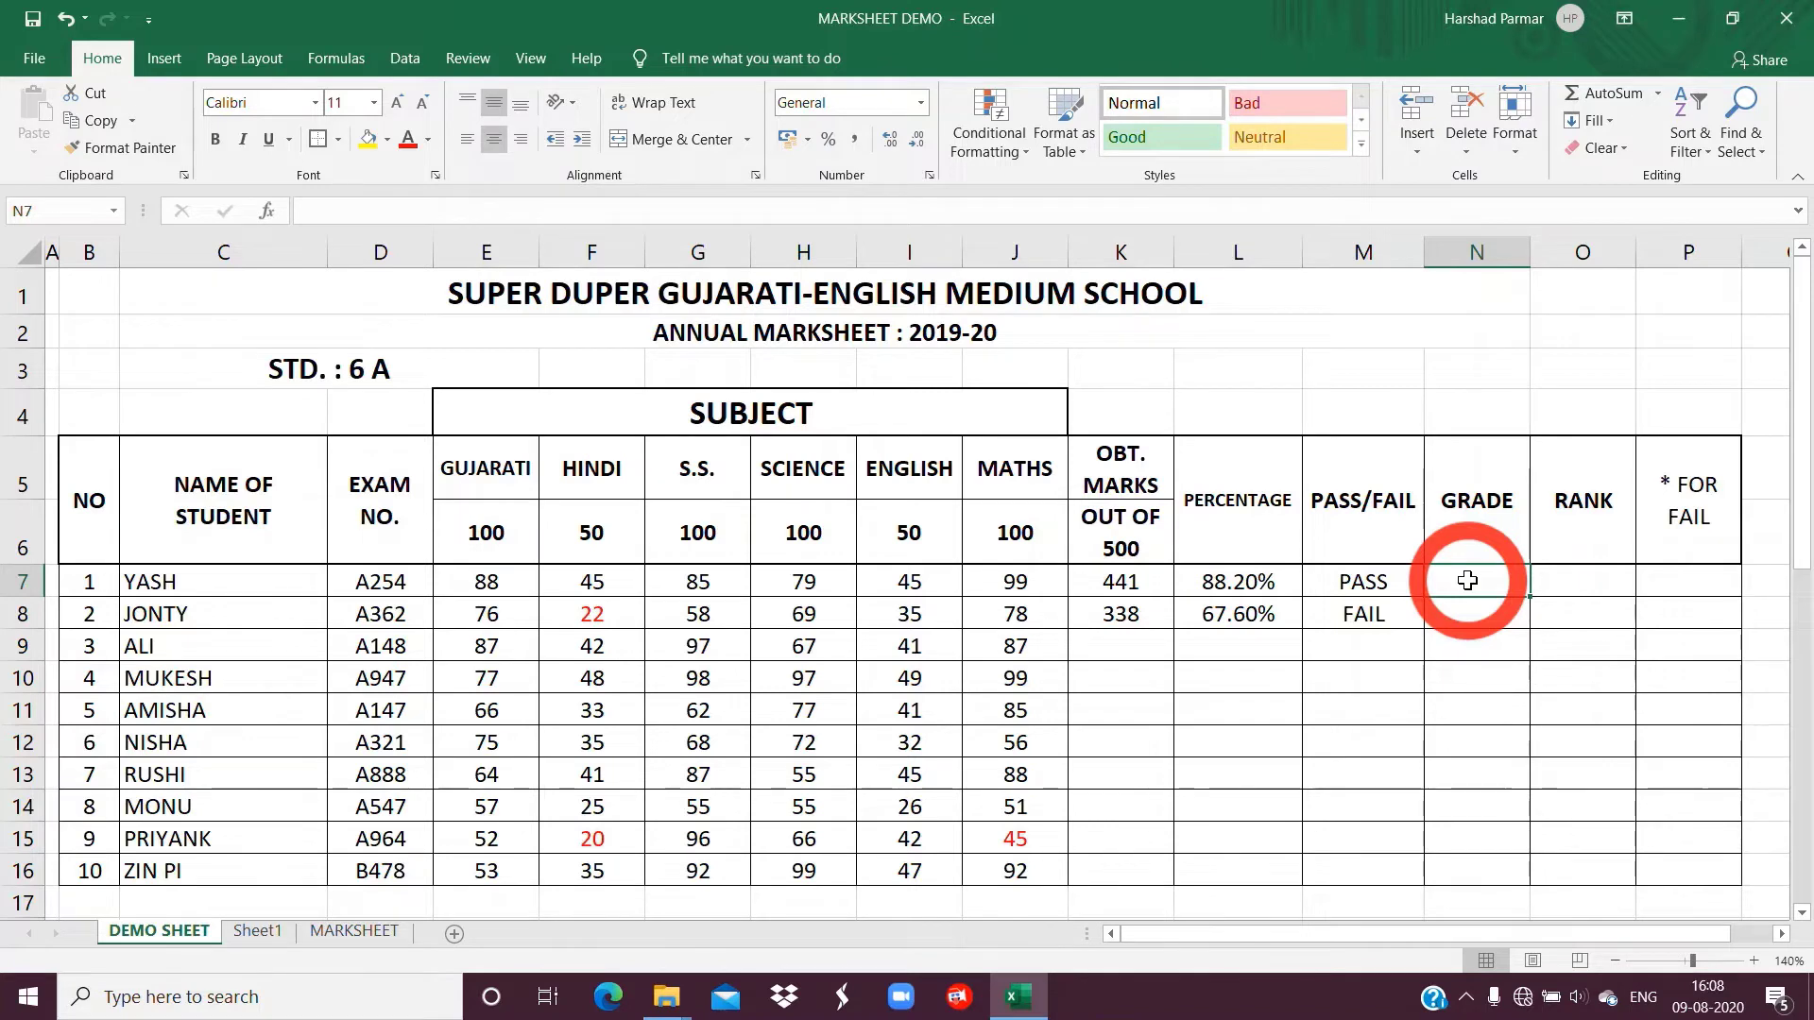
{"action": "left_click", "coordinate": [1476, 607]}
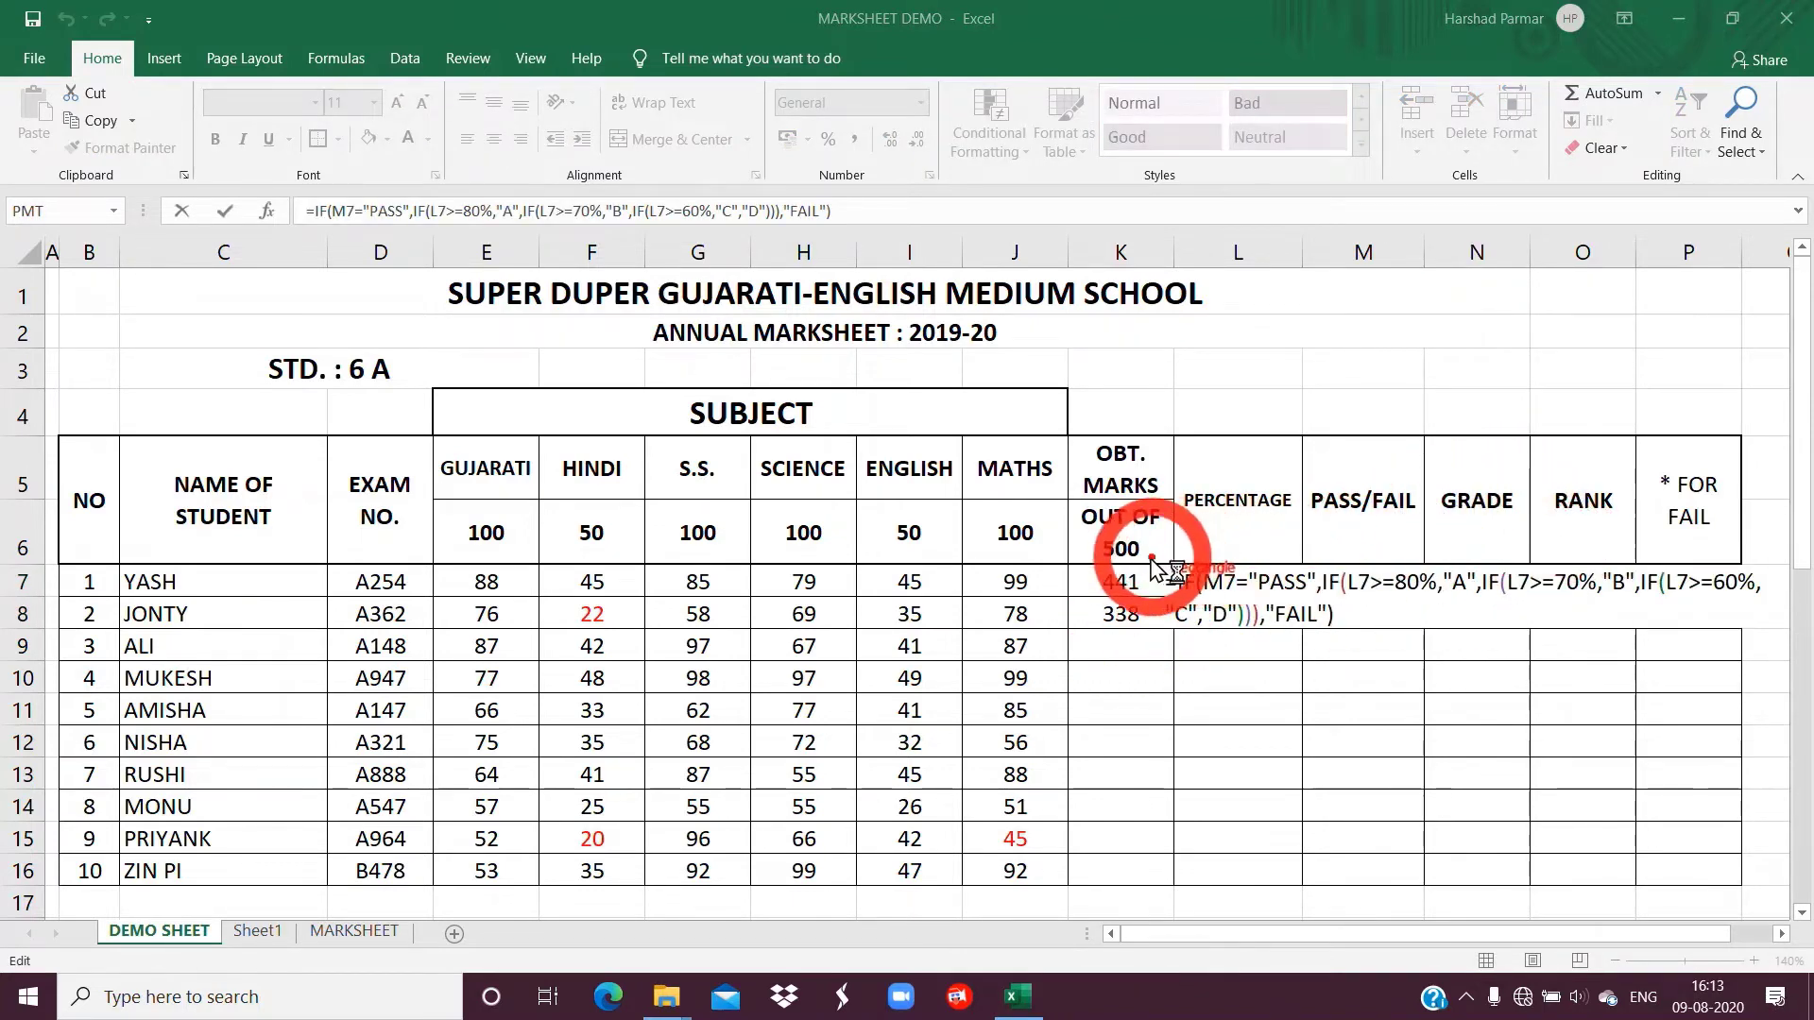
{"action": "mouse_move", "coordinate": [1153, 564]}
{"action": "left_mouse_down"}
{"action": "mouse_move", "coordinate": [1271, 658]}
{"action": "mouse_move", "coordinate": [1766, 659]}
{"action": "left_mouse_up"}
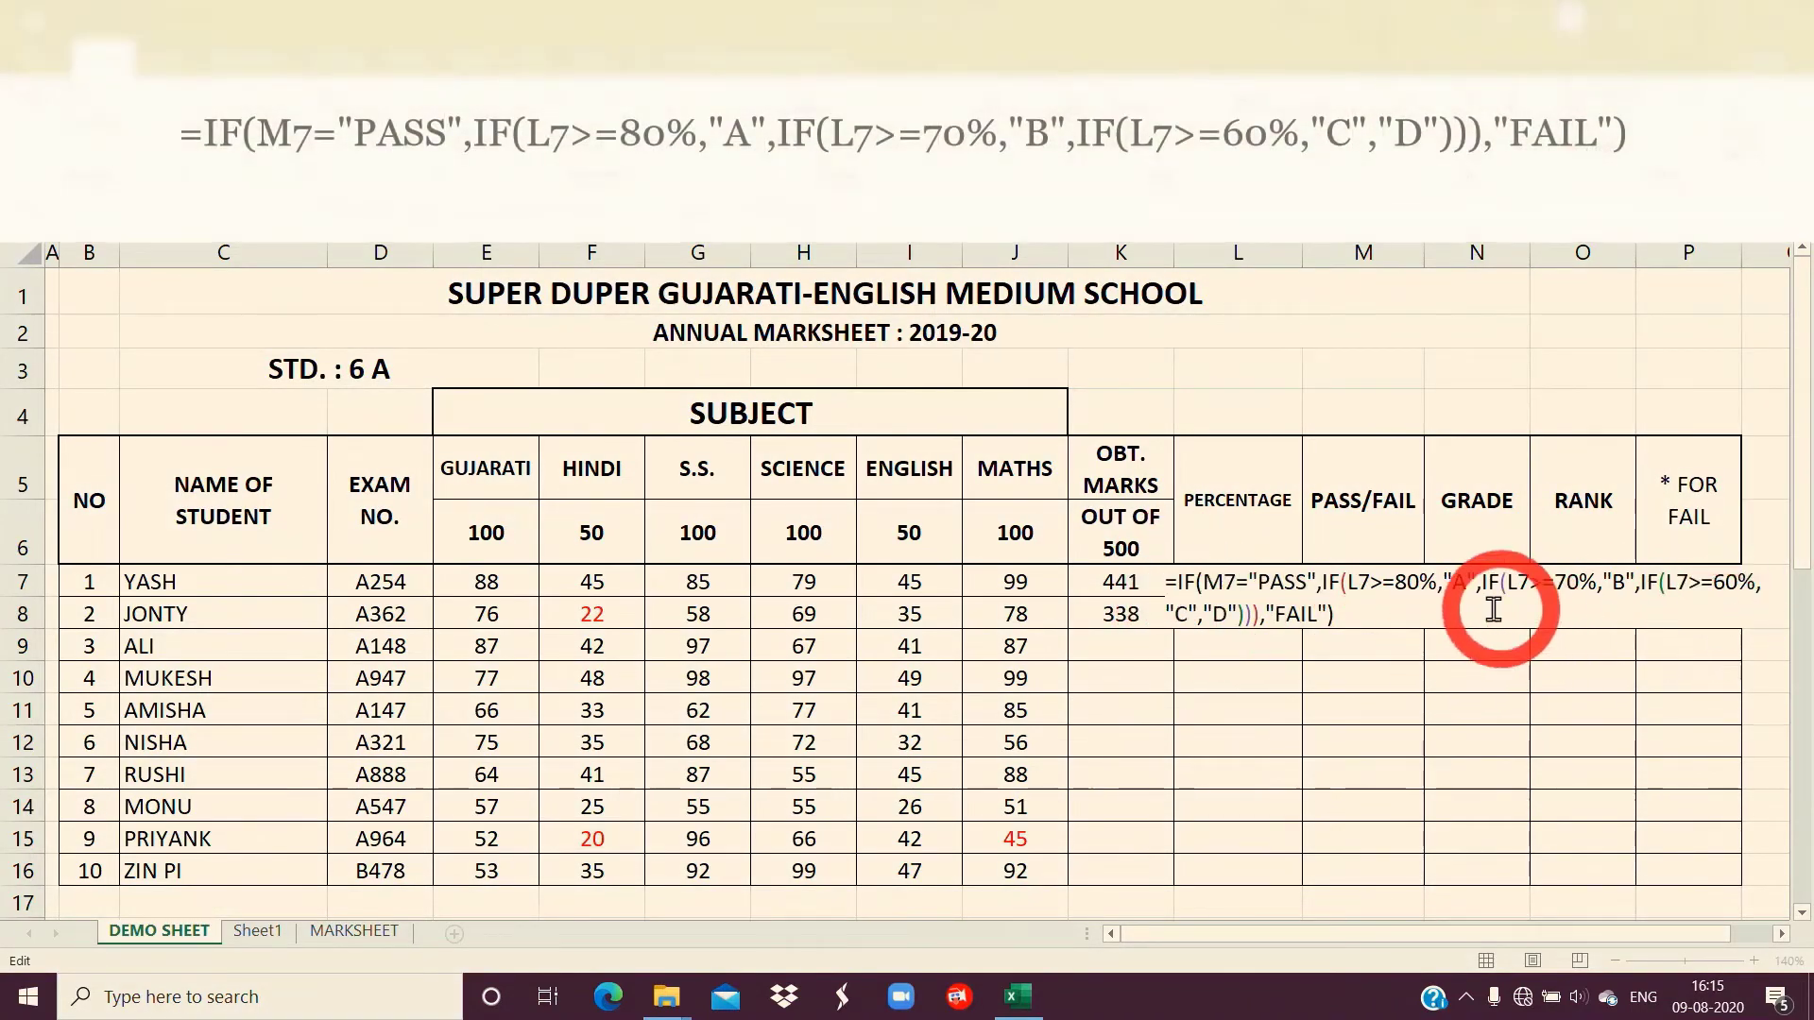
{"action": "left_click", "coordinate": [1467, 588]}
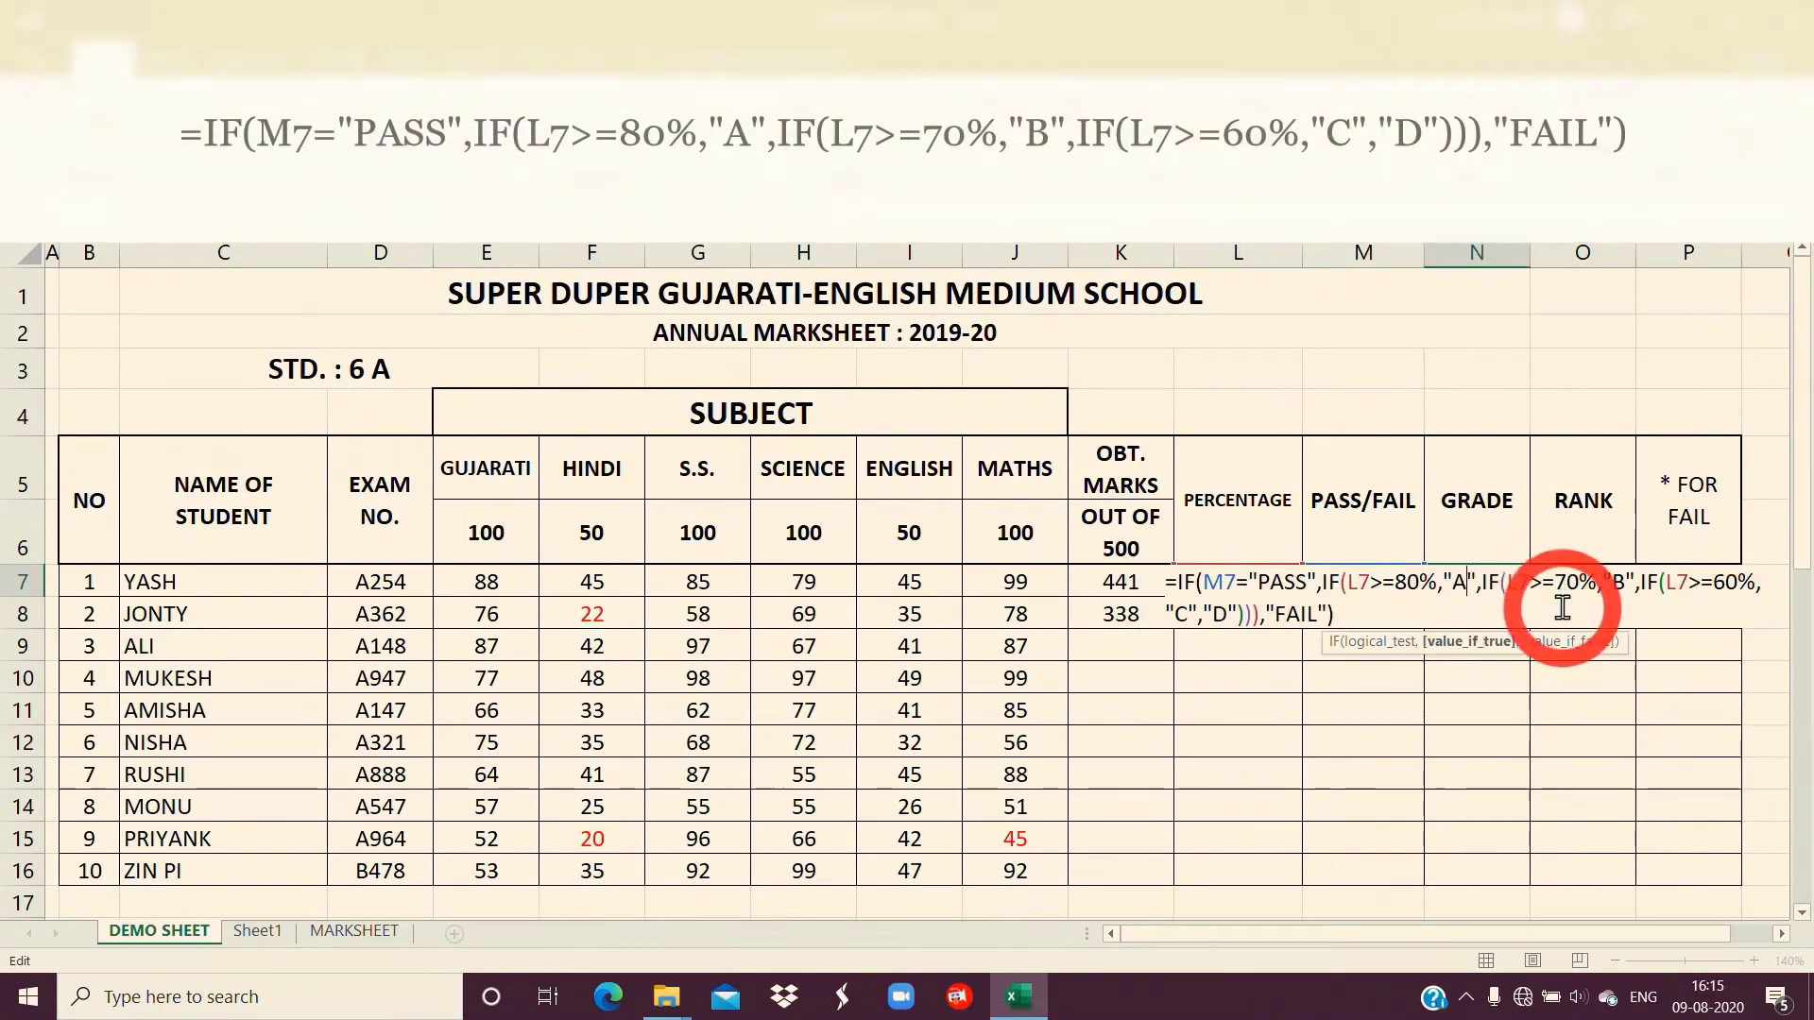
{"action": "key", "text": "Return"}
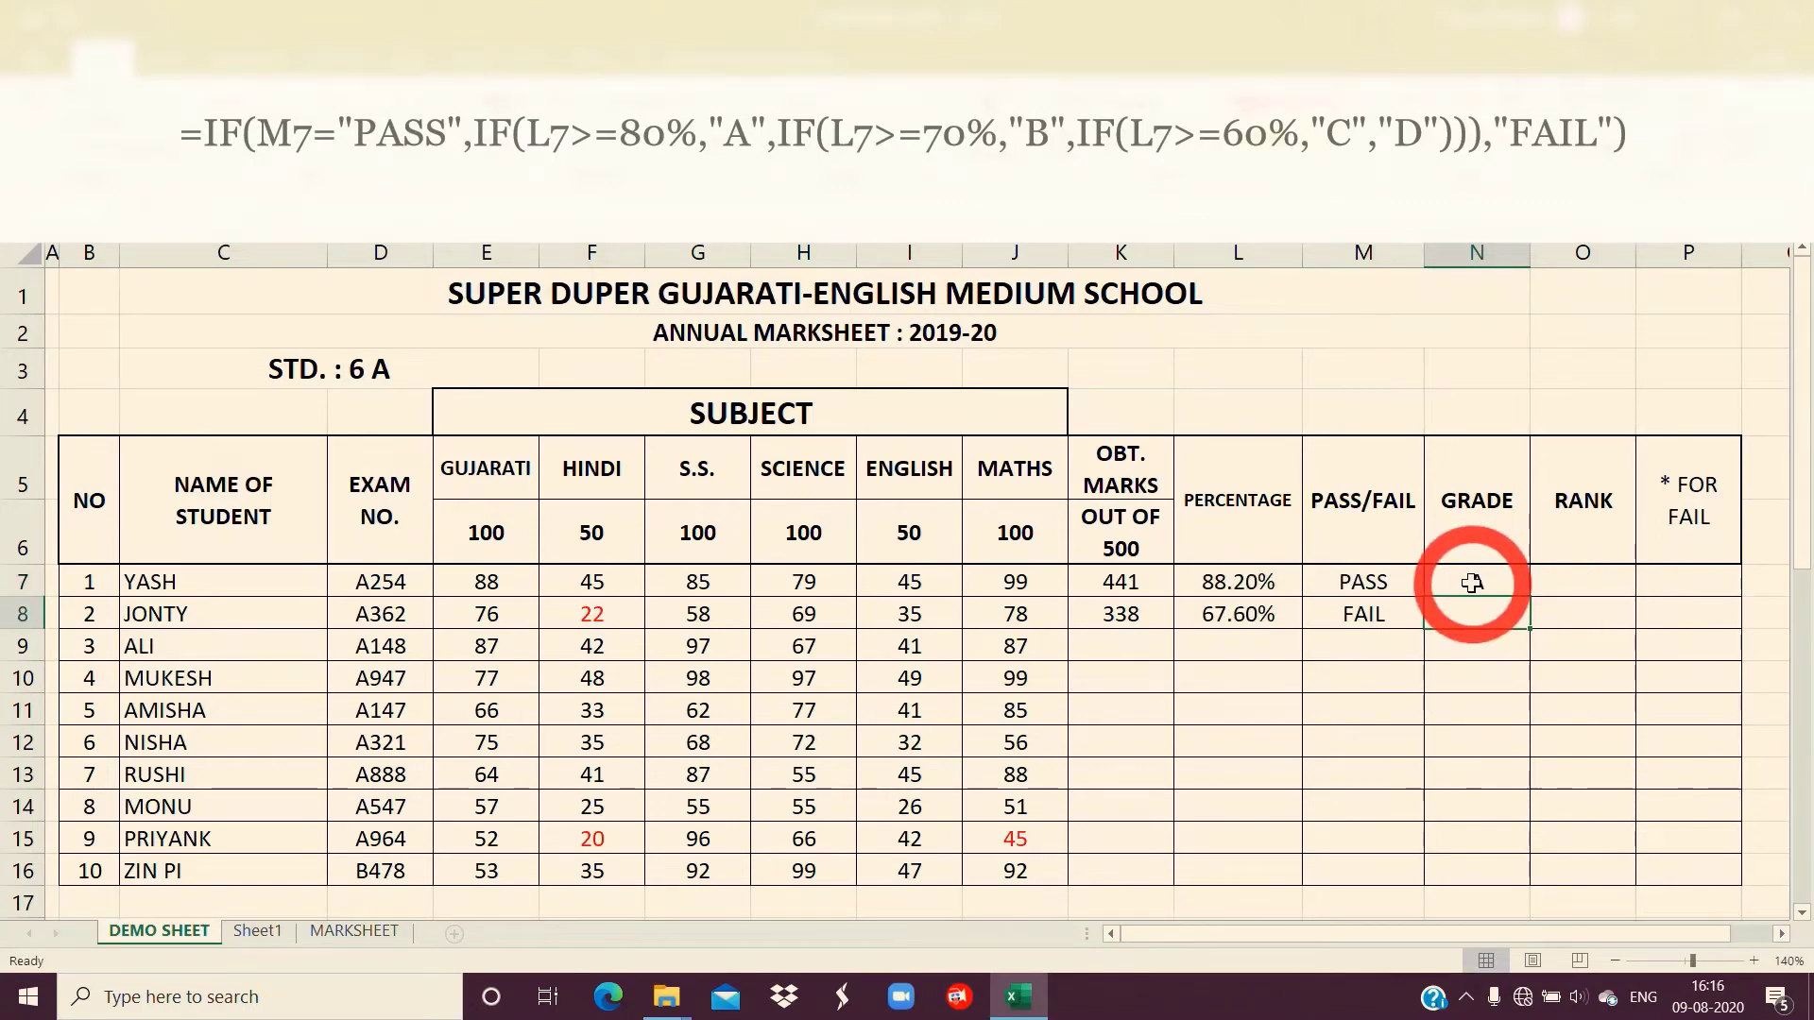
{"action": "key", "text": "F12"}
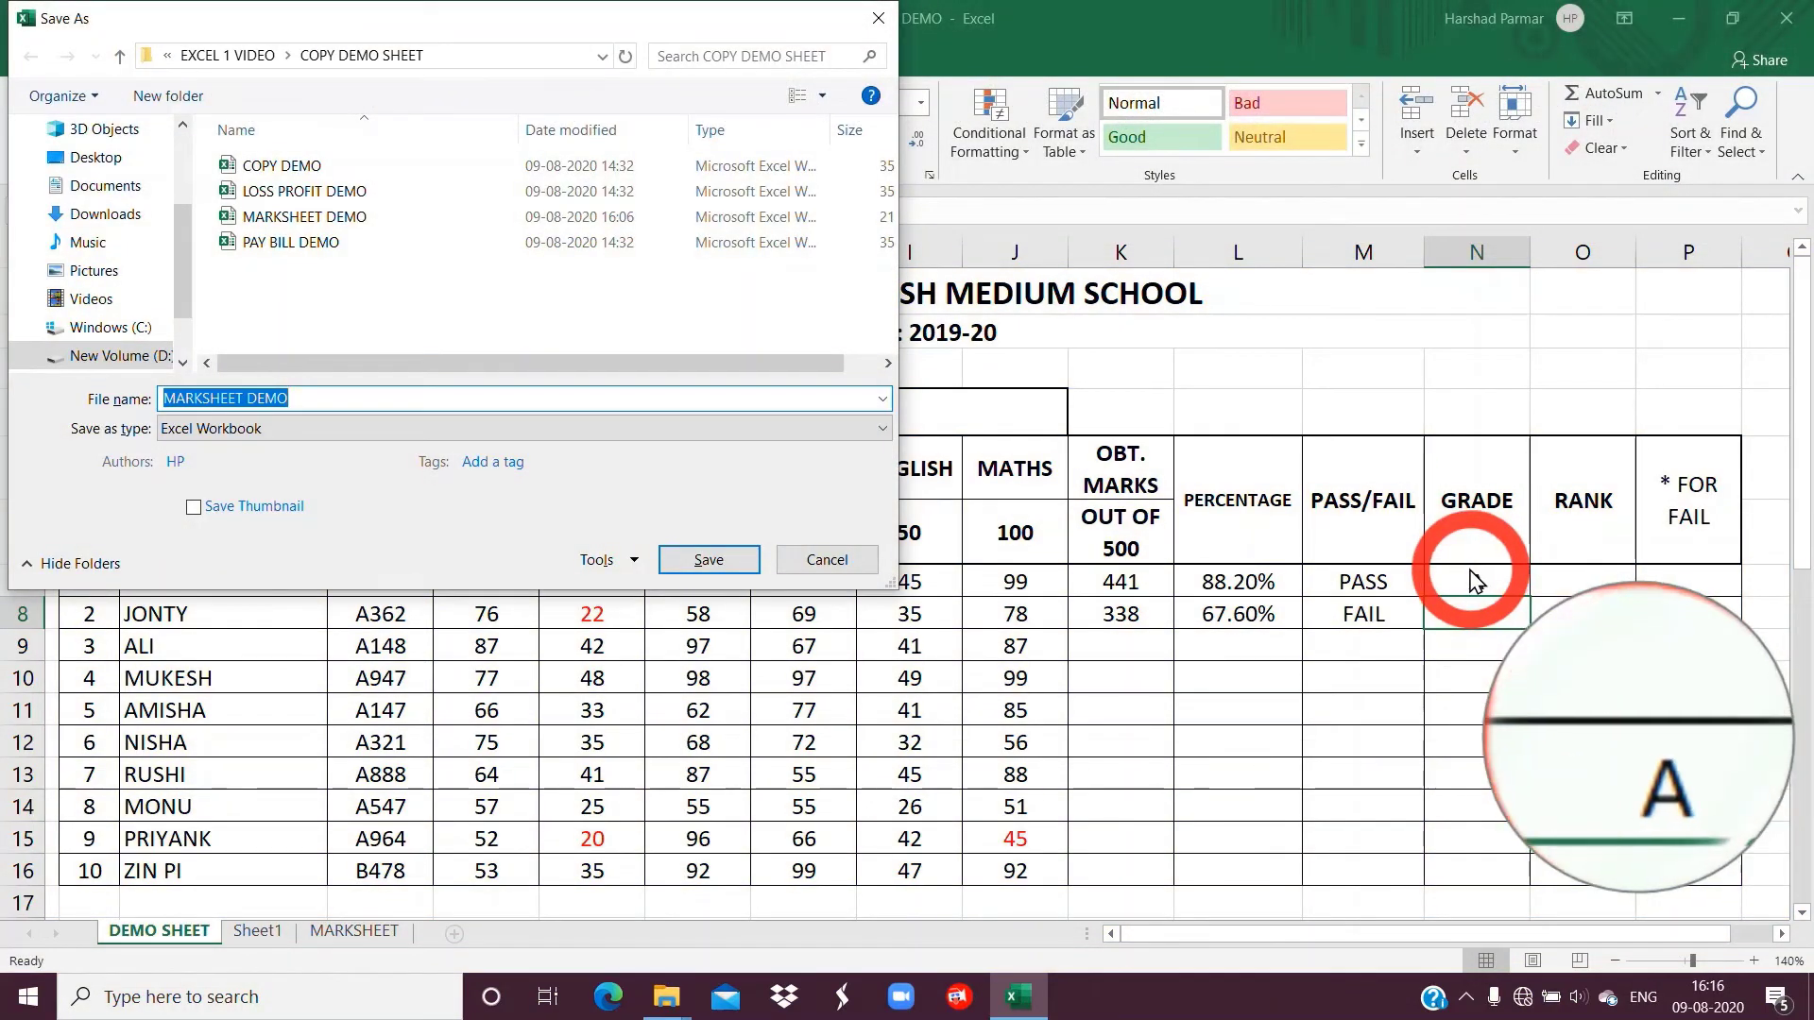
{"action": "left_click", "coordinate": [826, 559]}
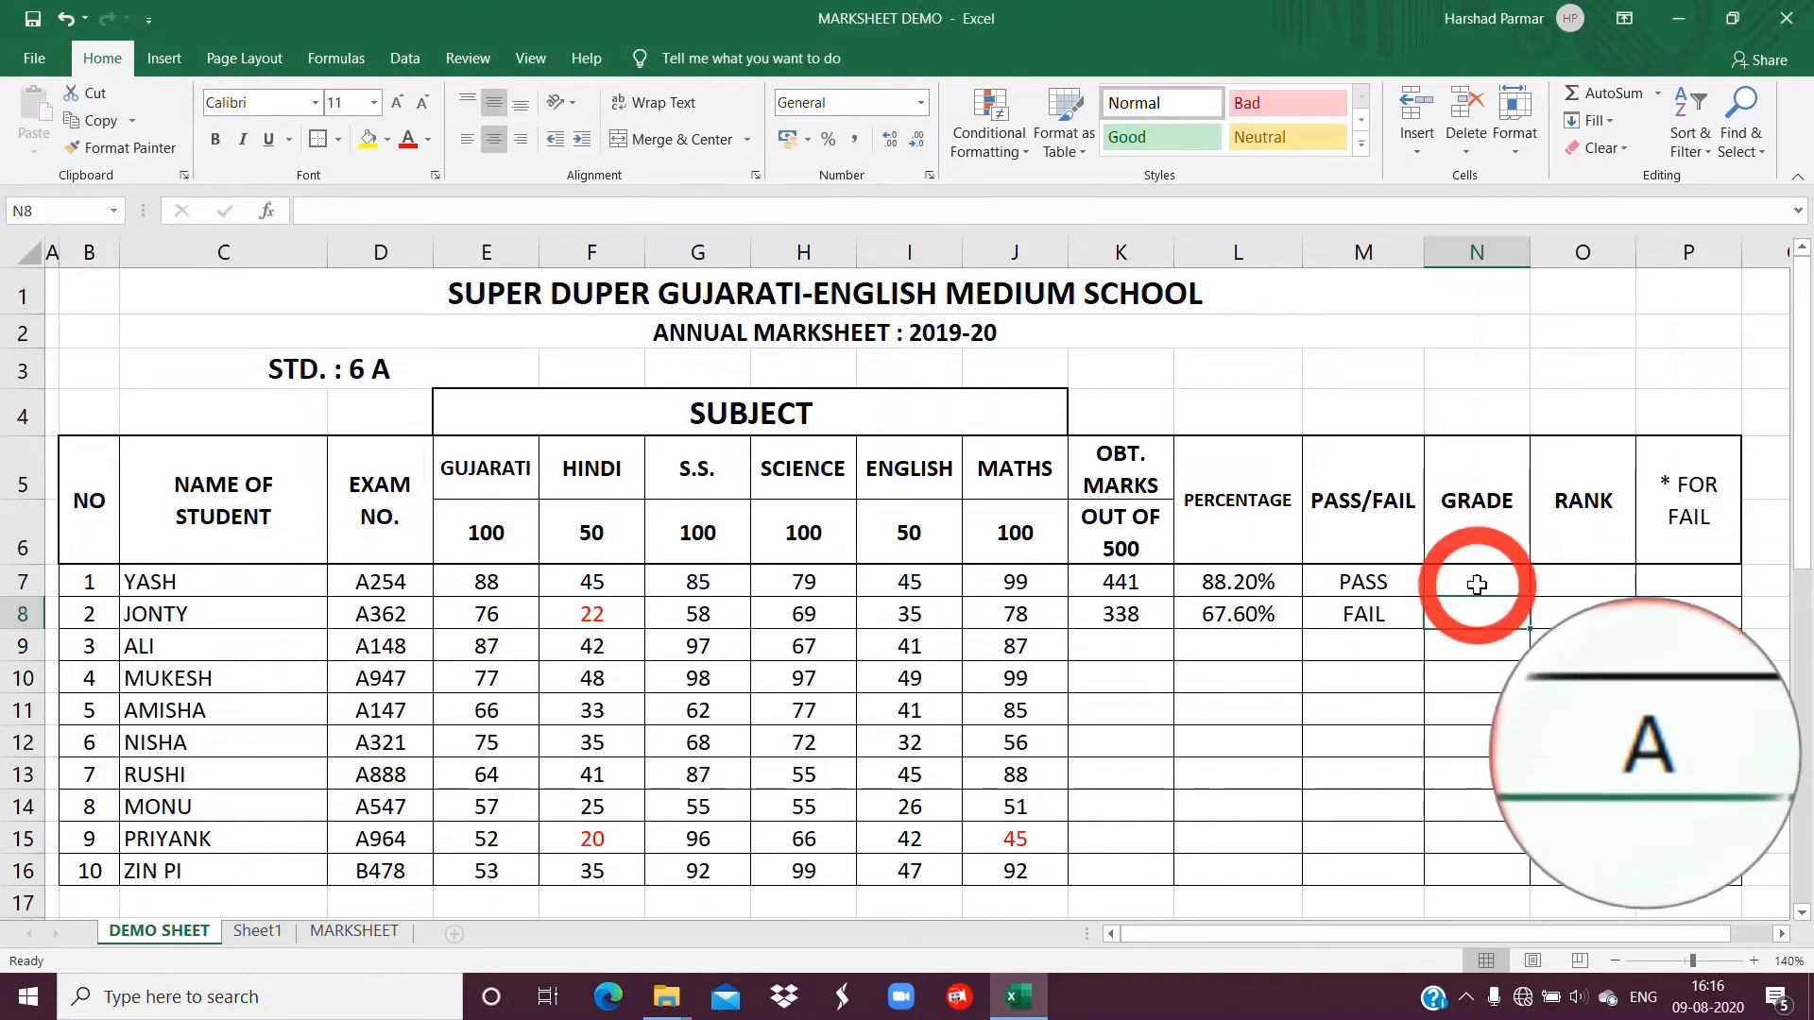
{"action": "key", "text": "F12"}
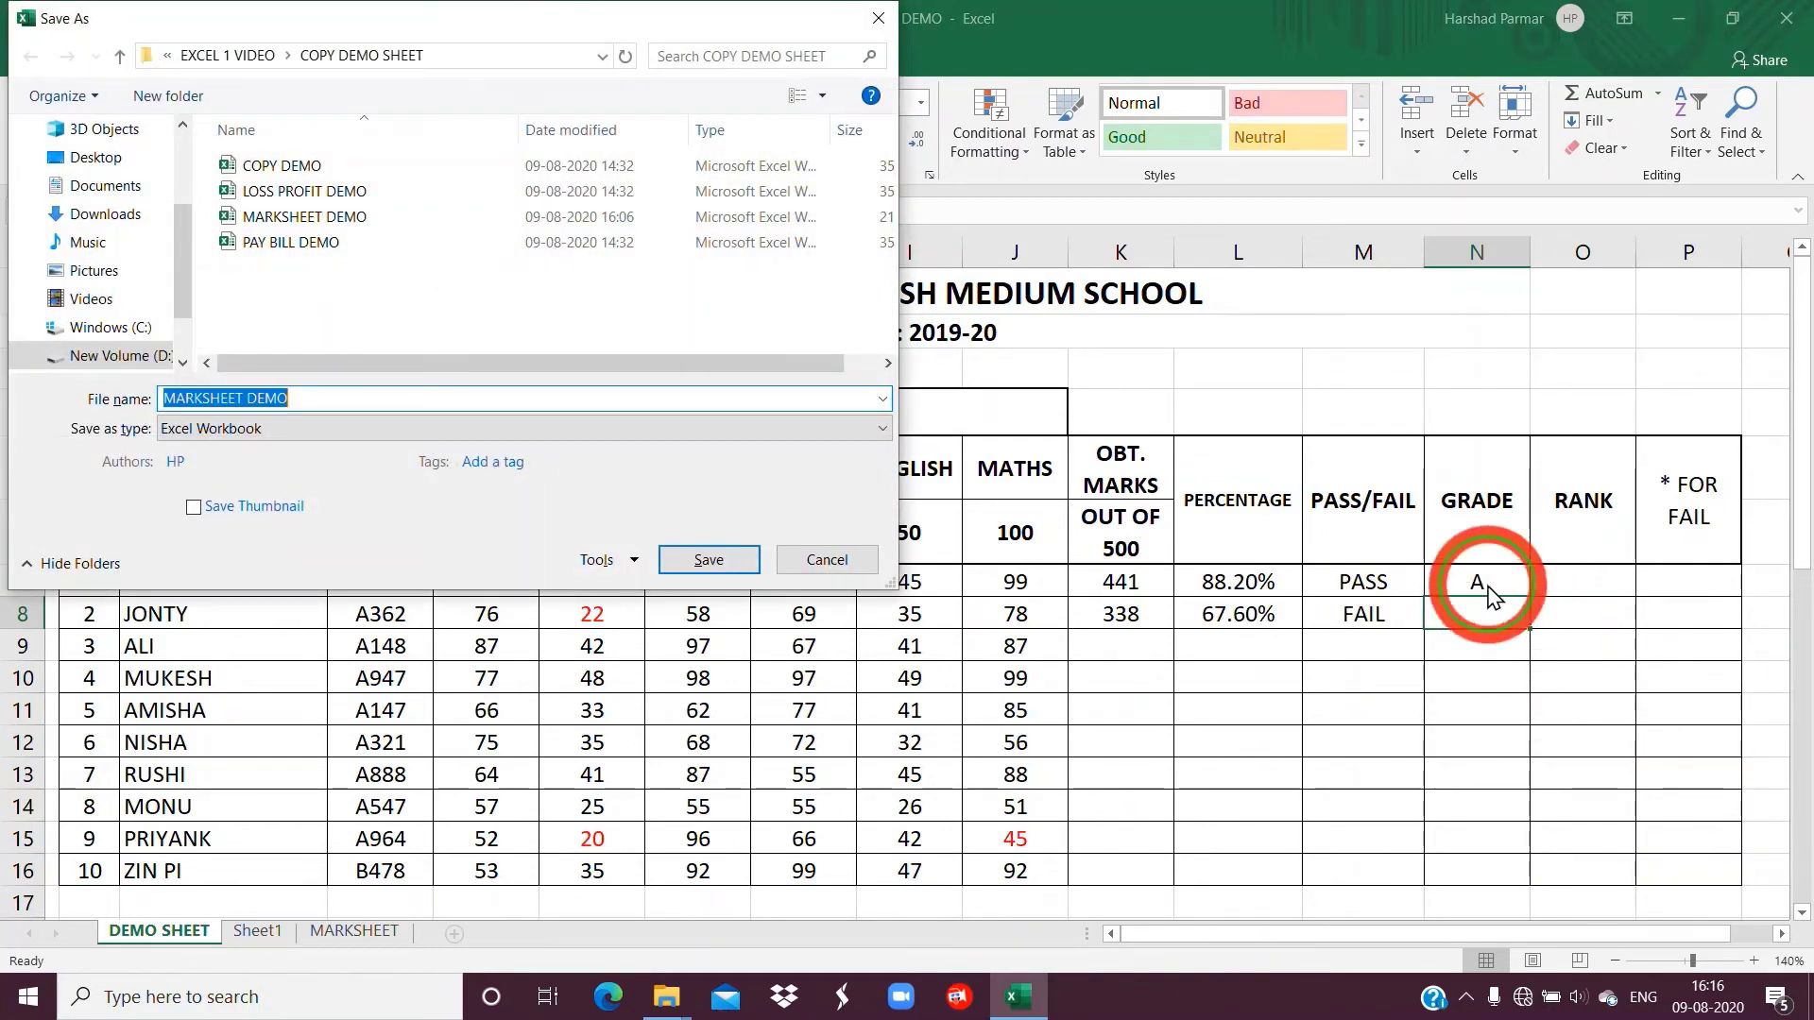
{"action": "left_click", "coordinate": [812, 561]}
Fill the grade formula from cell N7 down to N8 for the second student
{"action": "left_click", "coordinate": [1483, 583]}
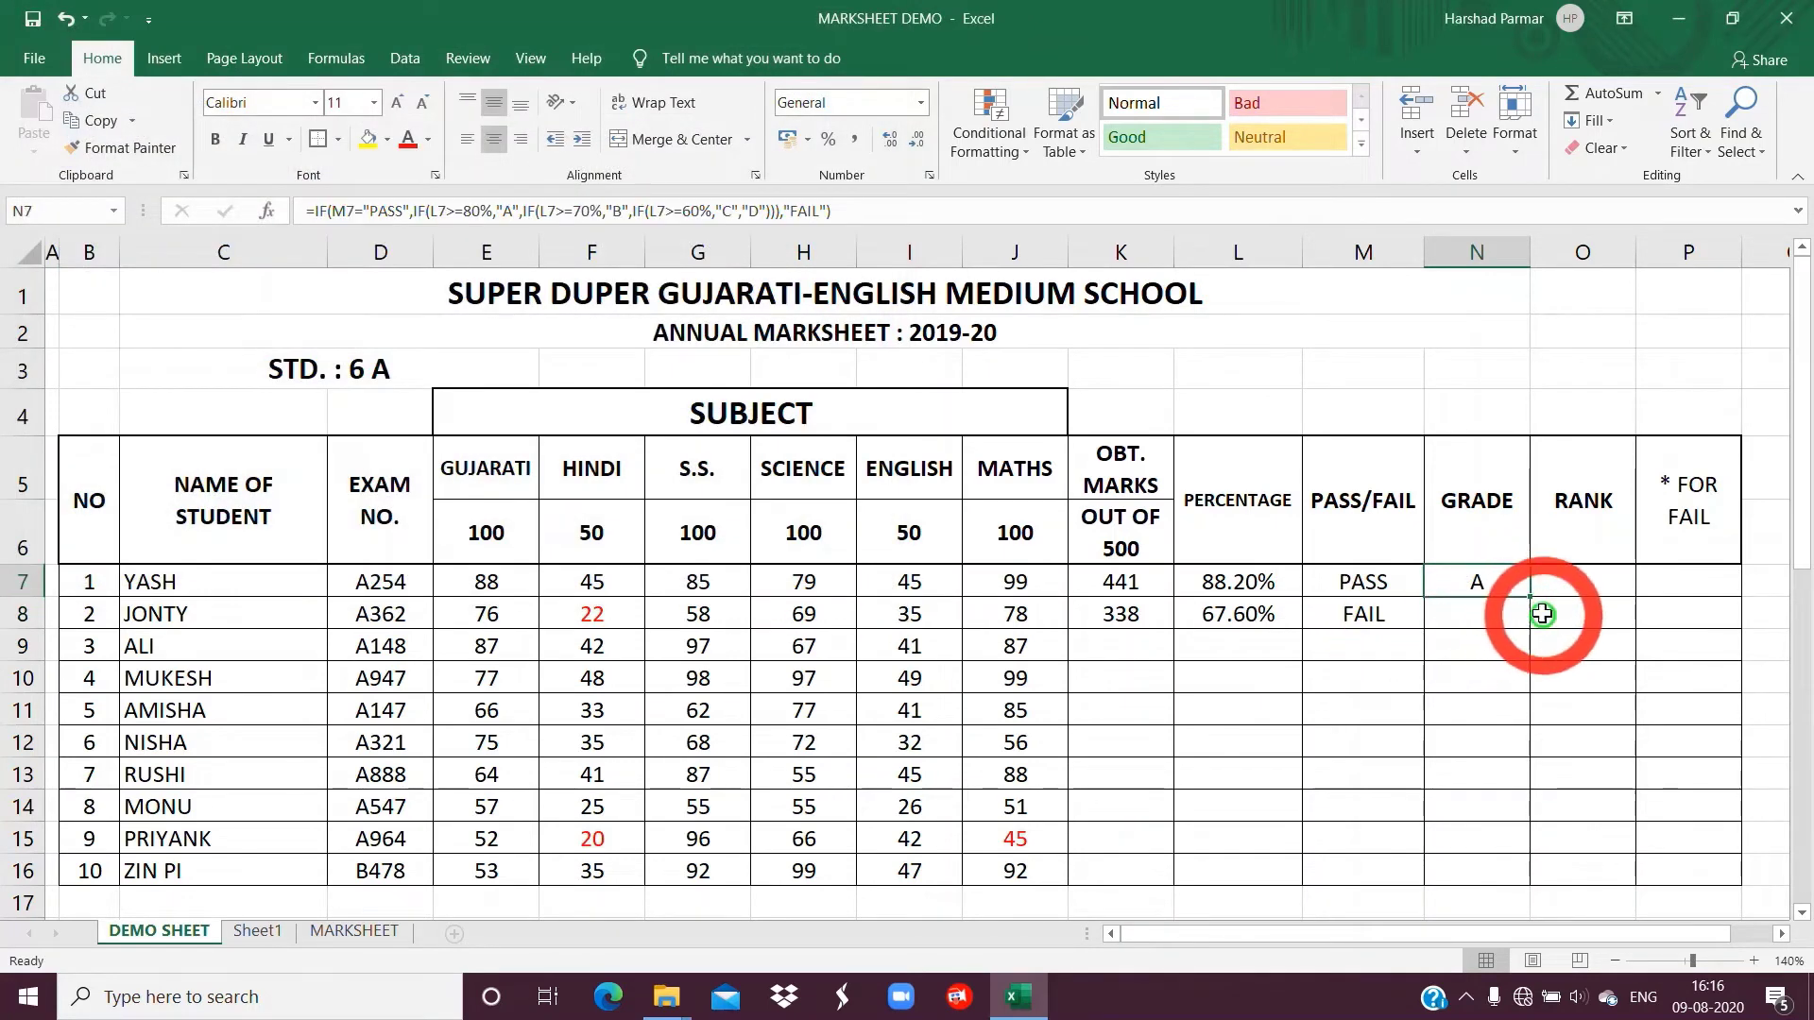
{"action": "left_click_drag", "start_coordinate": [1534, 600], "coordinate": [1531, 619]}
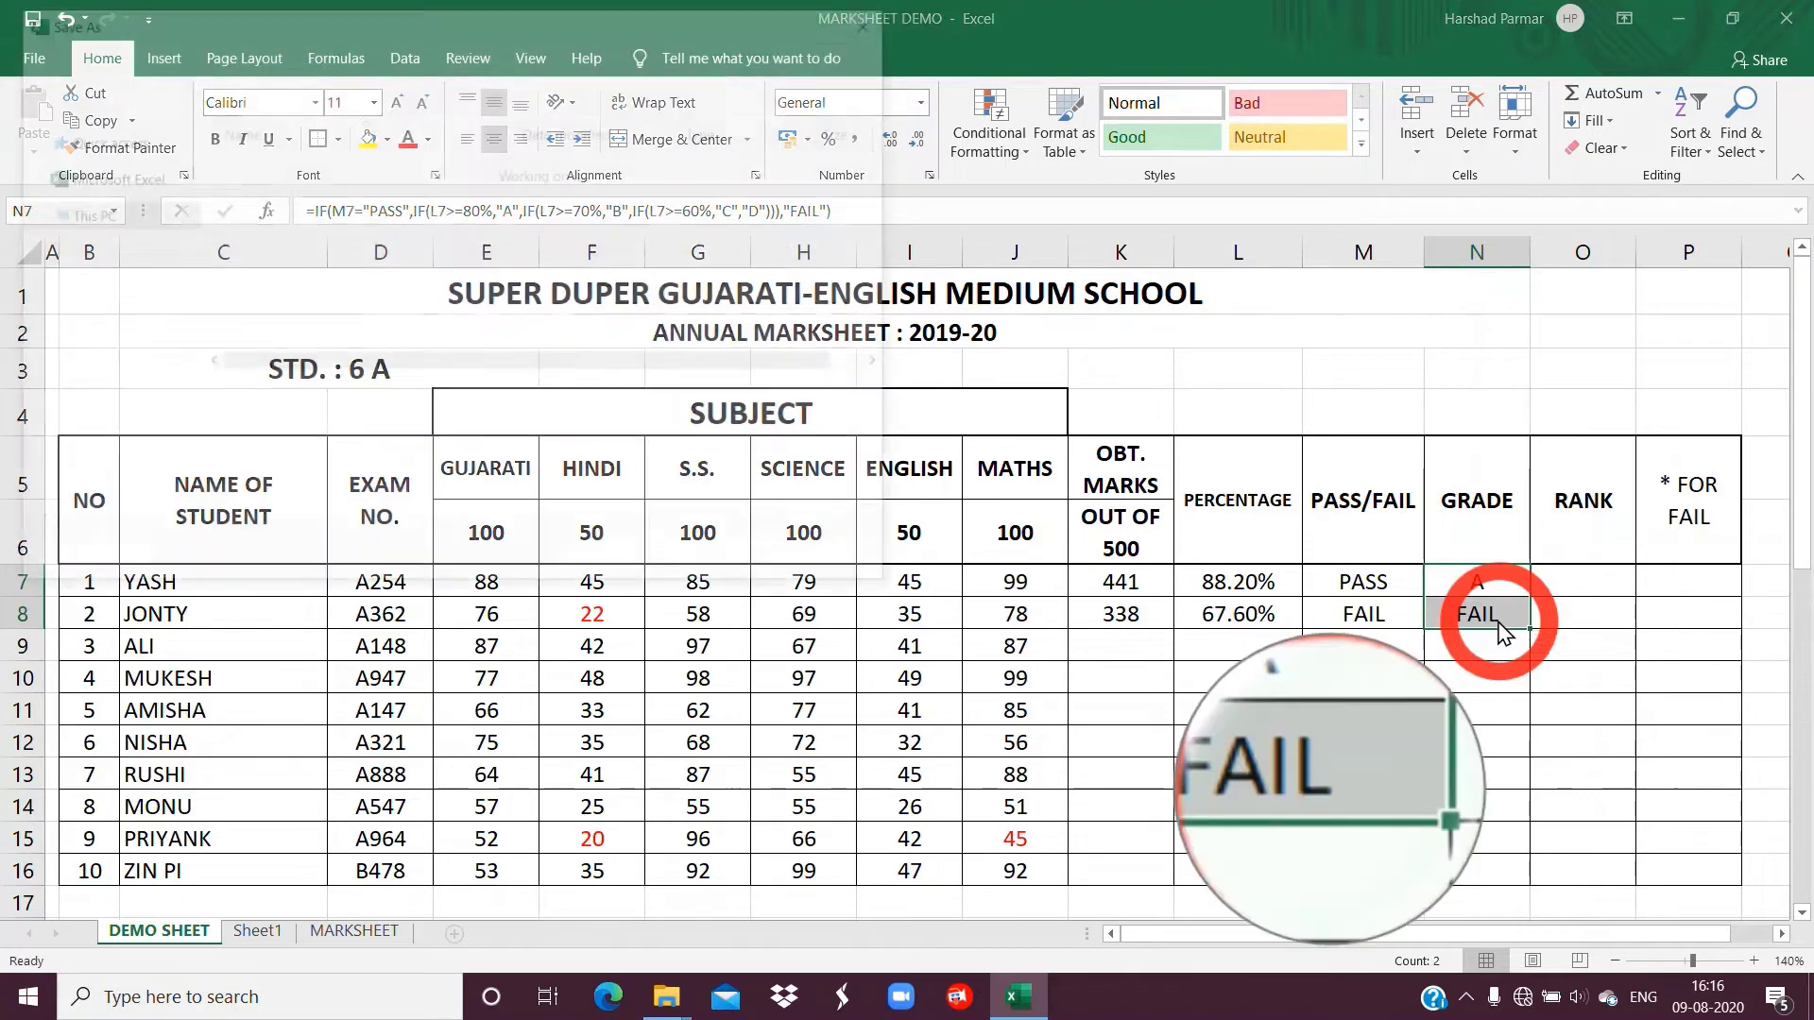
{"action": "key", "text": "F12"}
{"action": "left_click", "coordinate": [829, 561]}
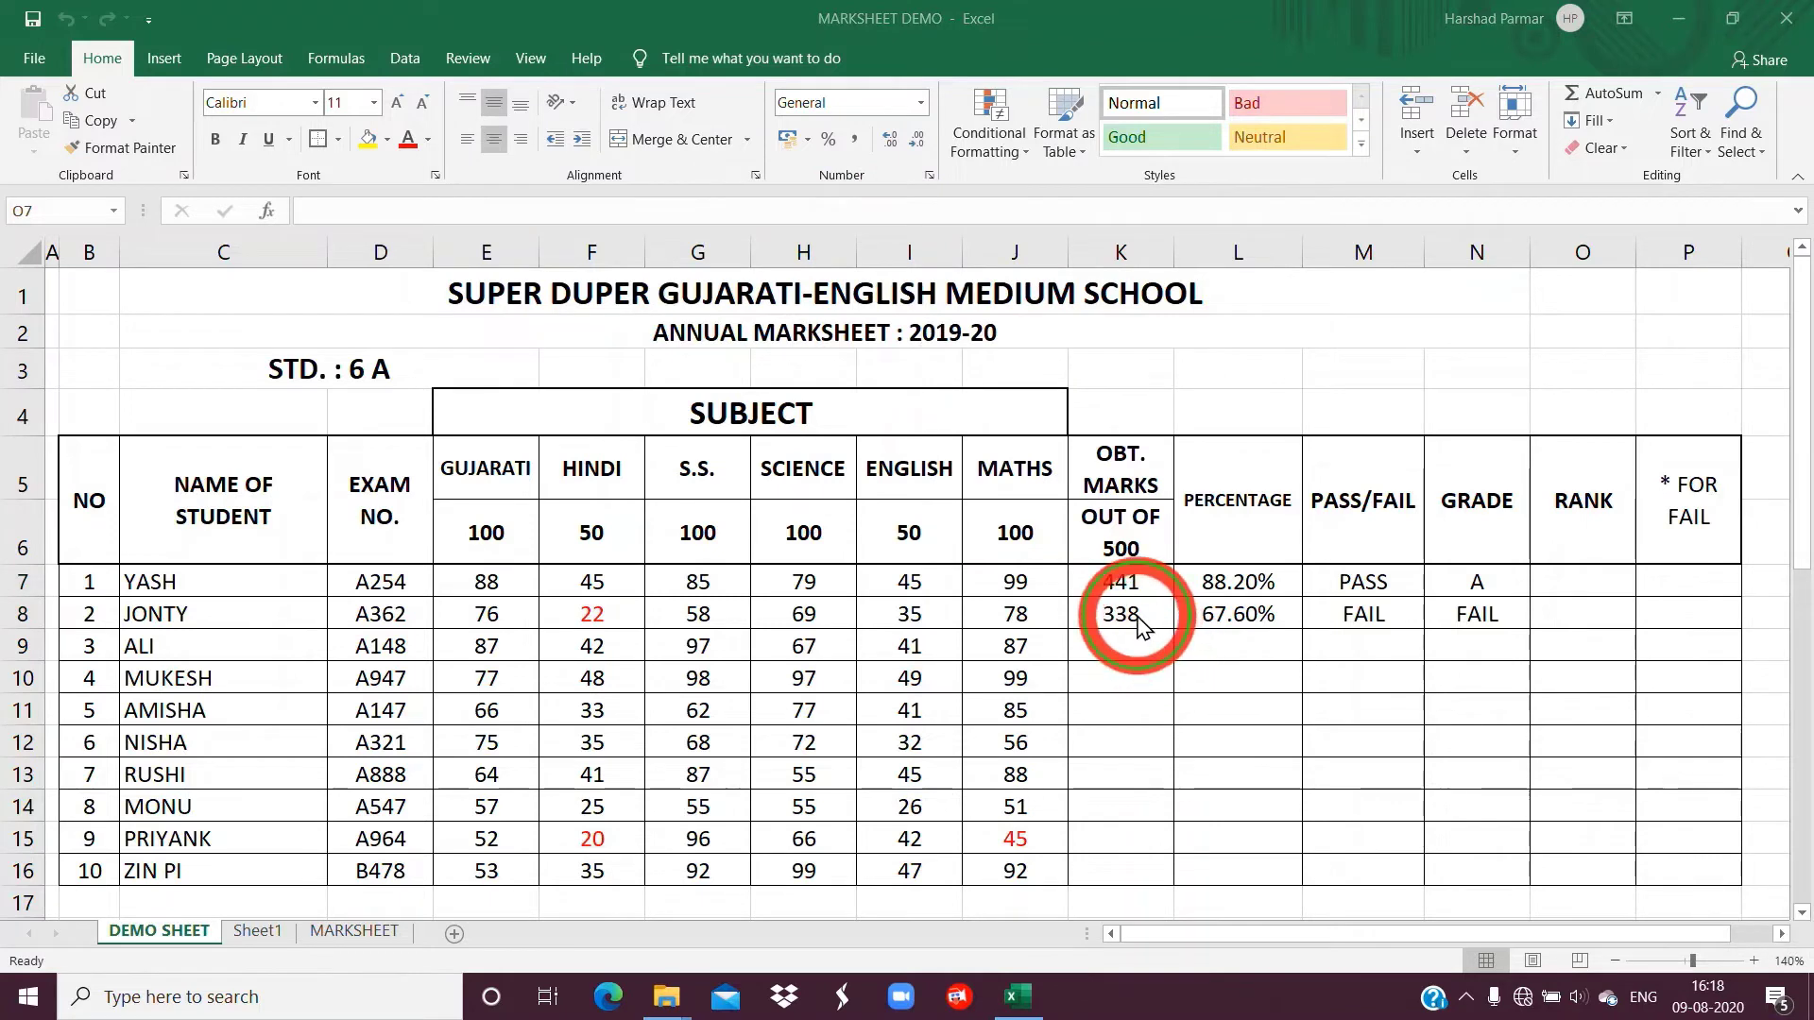
Fill the obtained marks formula in K8 and the percentage formula in L8 down to row 16
{"action": "left_click", "coordinate": [1117, 615]}
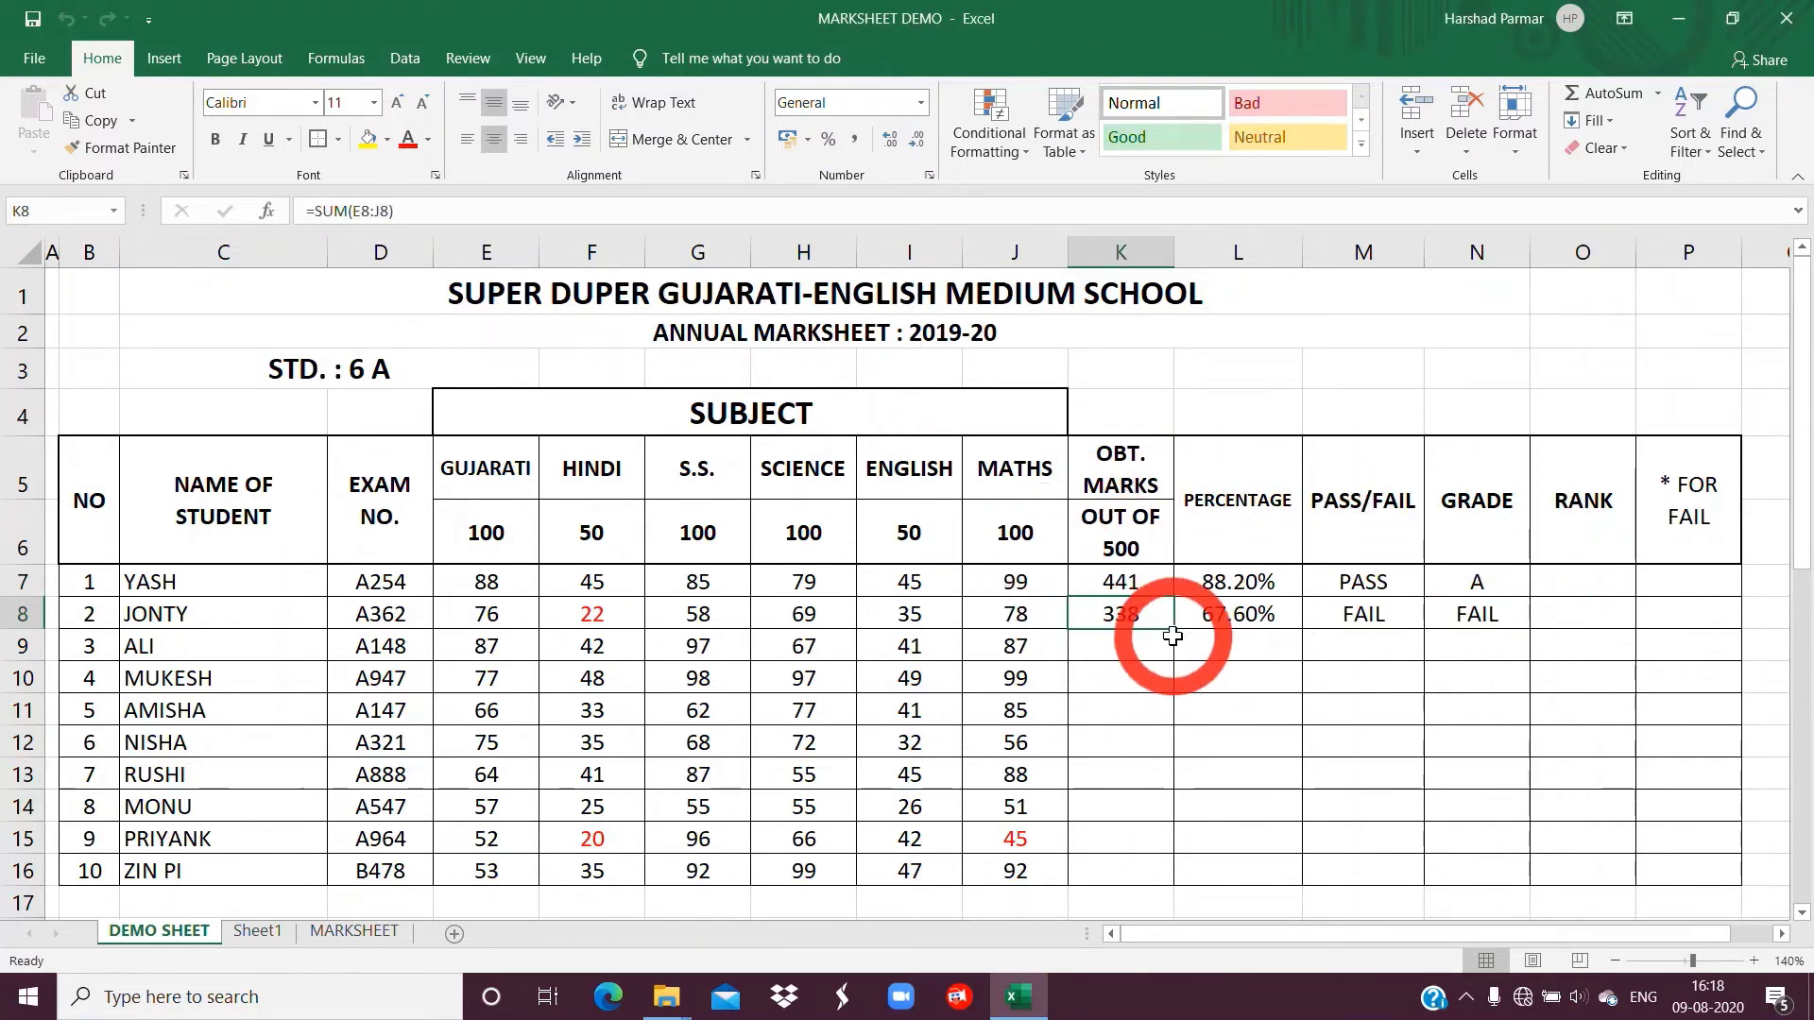
{"action": "left_click_drag", "start_coordinate": [1180, 633], "coordinate": [1181, 875]}
{"action": "left_click", "coordinate": [1288, 614]}
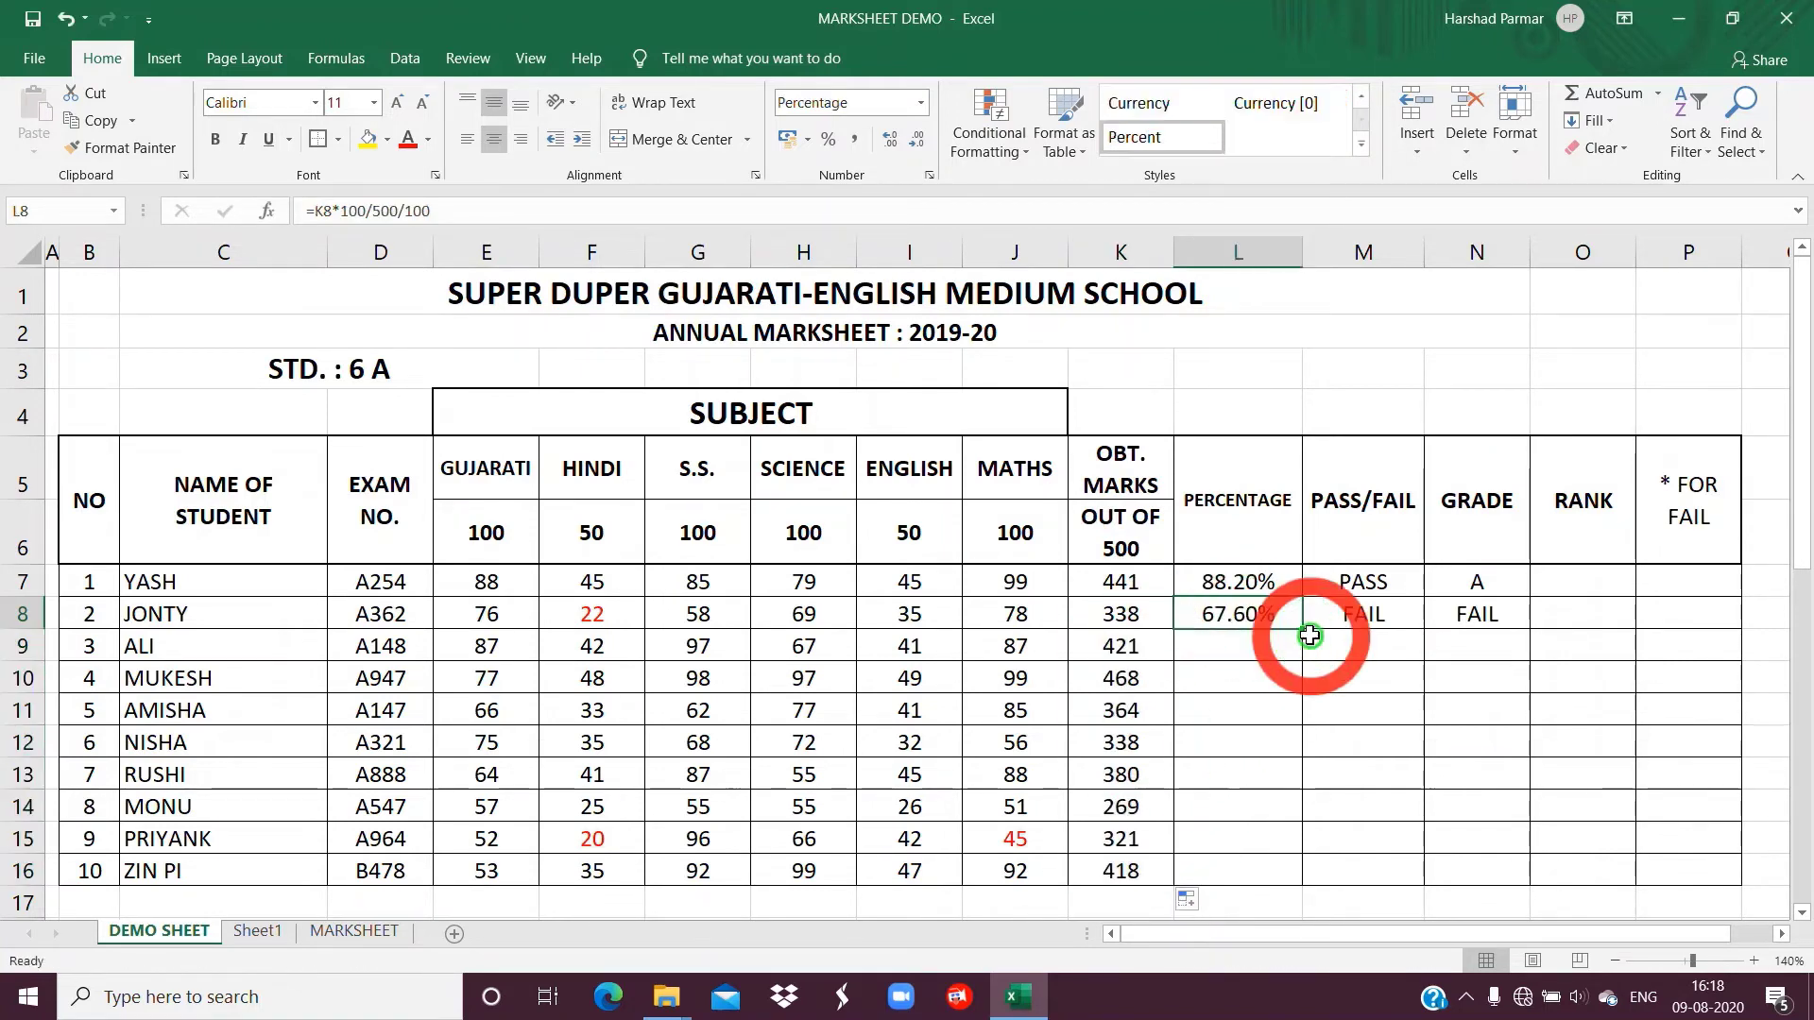
{"action": "left_click_drag", "start_coordinate": [1304, 634], "coordinate": [1311, 875]}
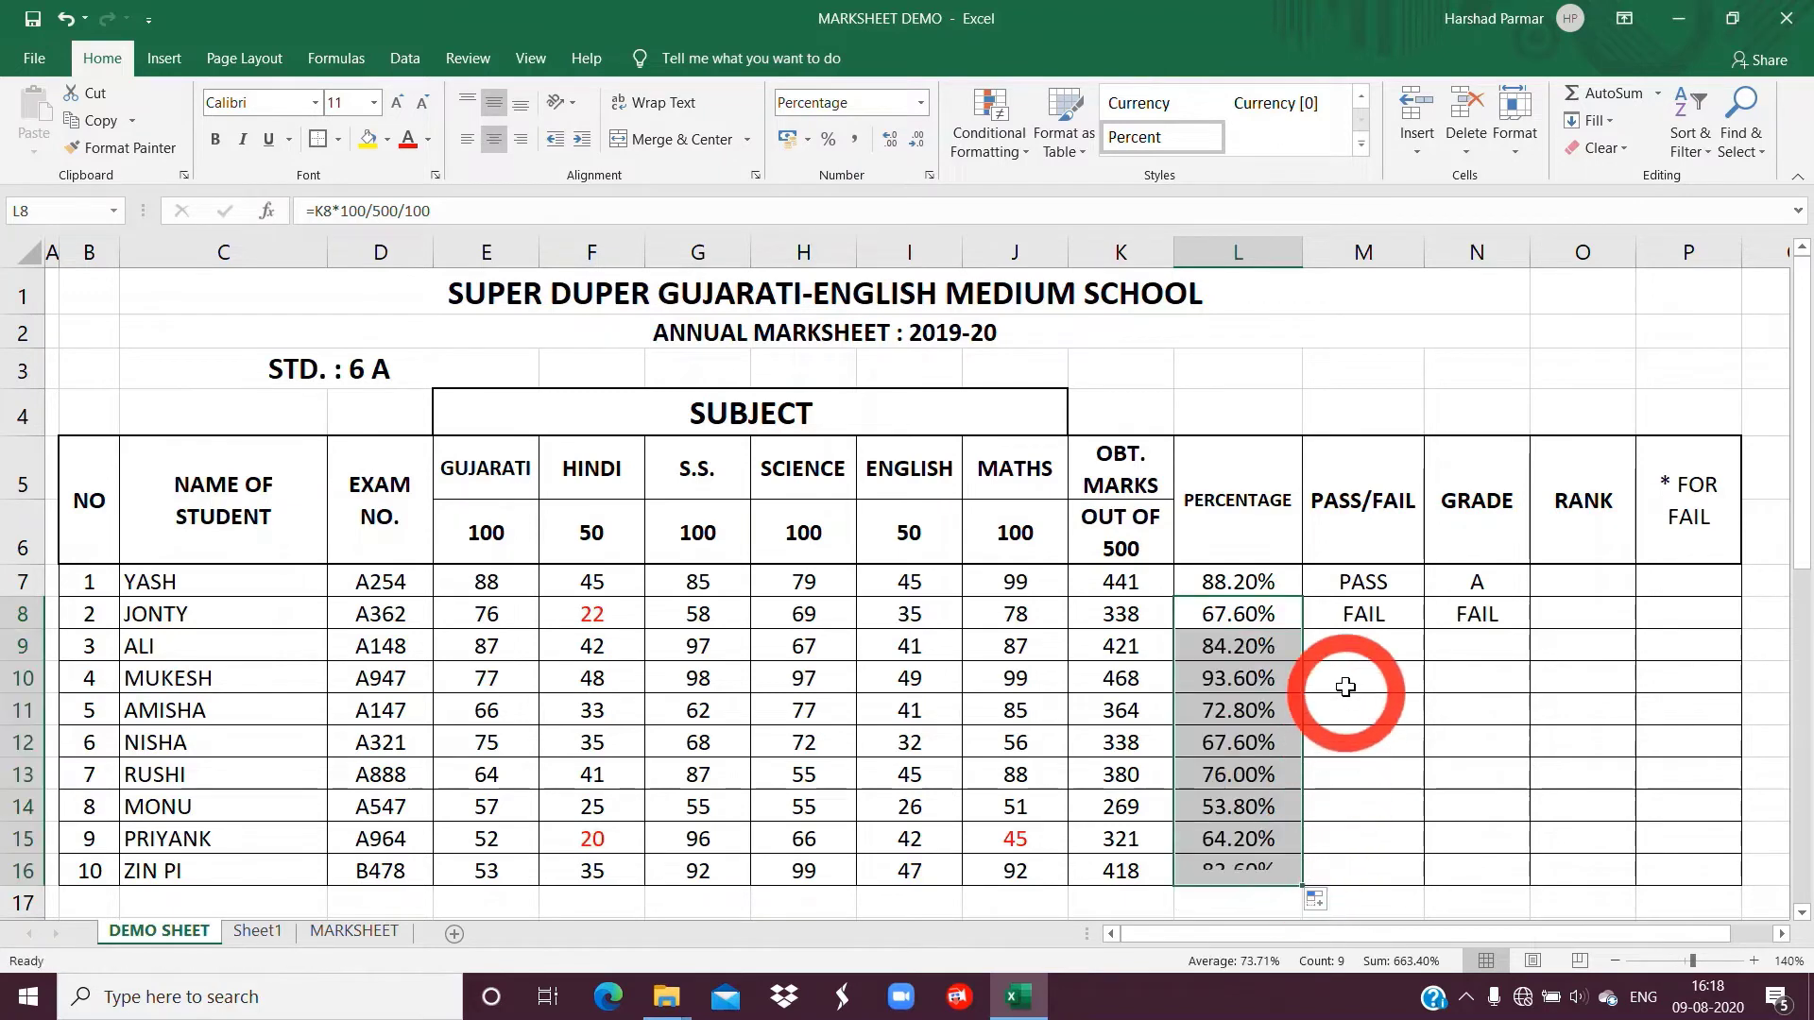
Fill the PASS/FAIL formula in M8 and the grade formula in N8 down to row 16 for the remaining students
{"action": "left_click", "coordinate": [1365, 621]}
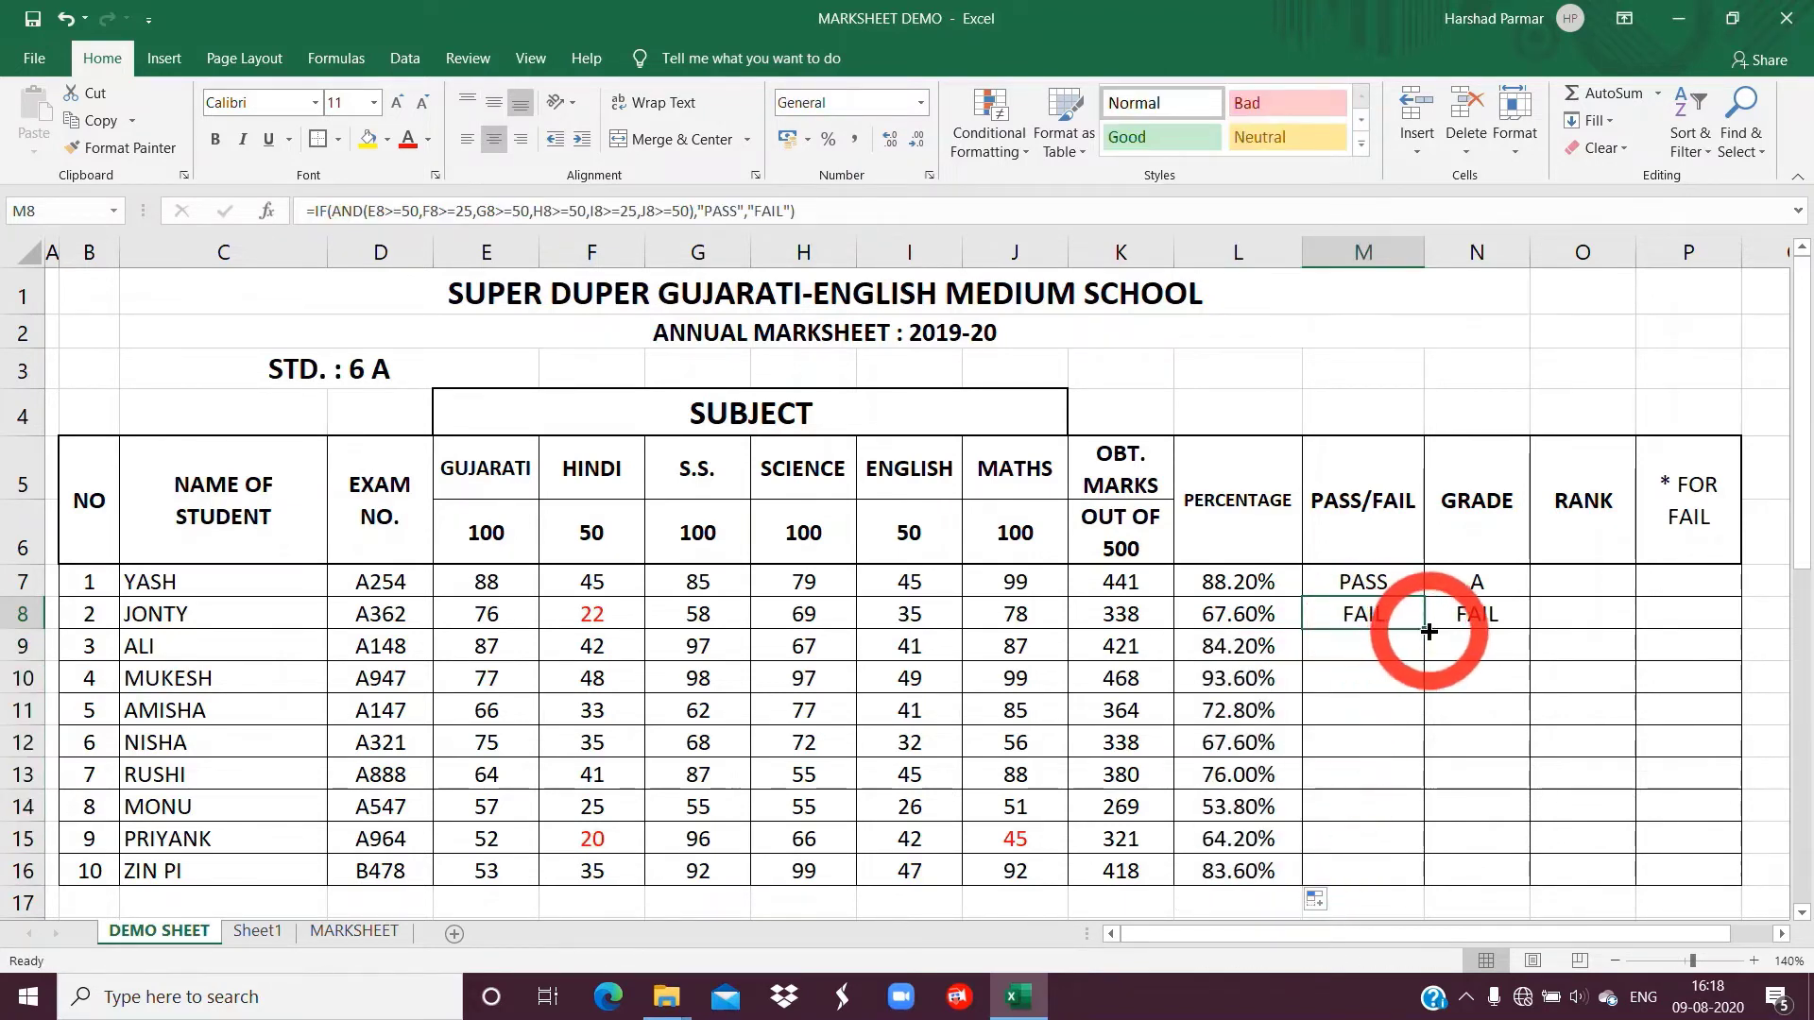
{"action": "left_click_drag", "start_coordinate": [1421, 631], "coordinate": [1422, 874]}
{"action": "left_click", "coordinate": [1508, 626]}
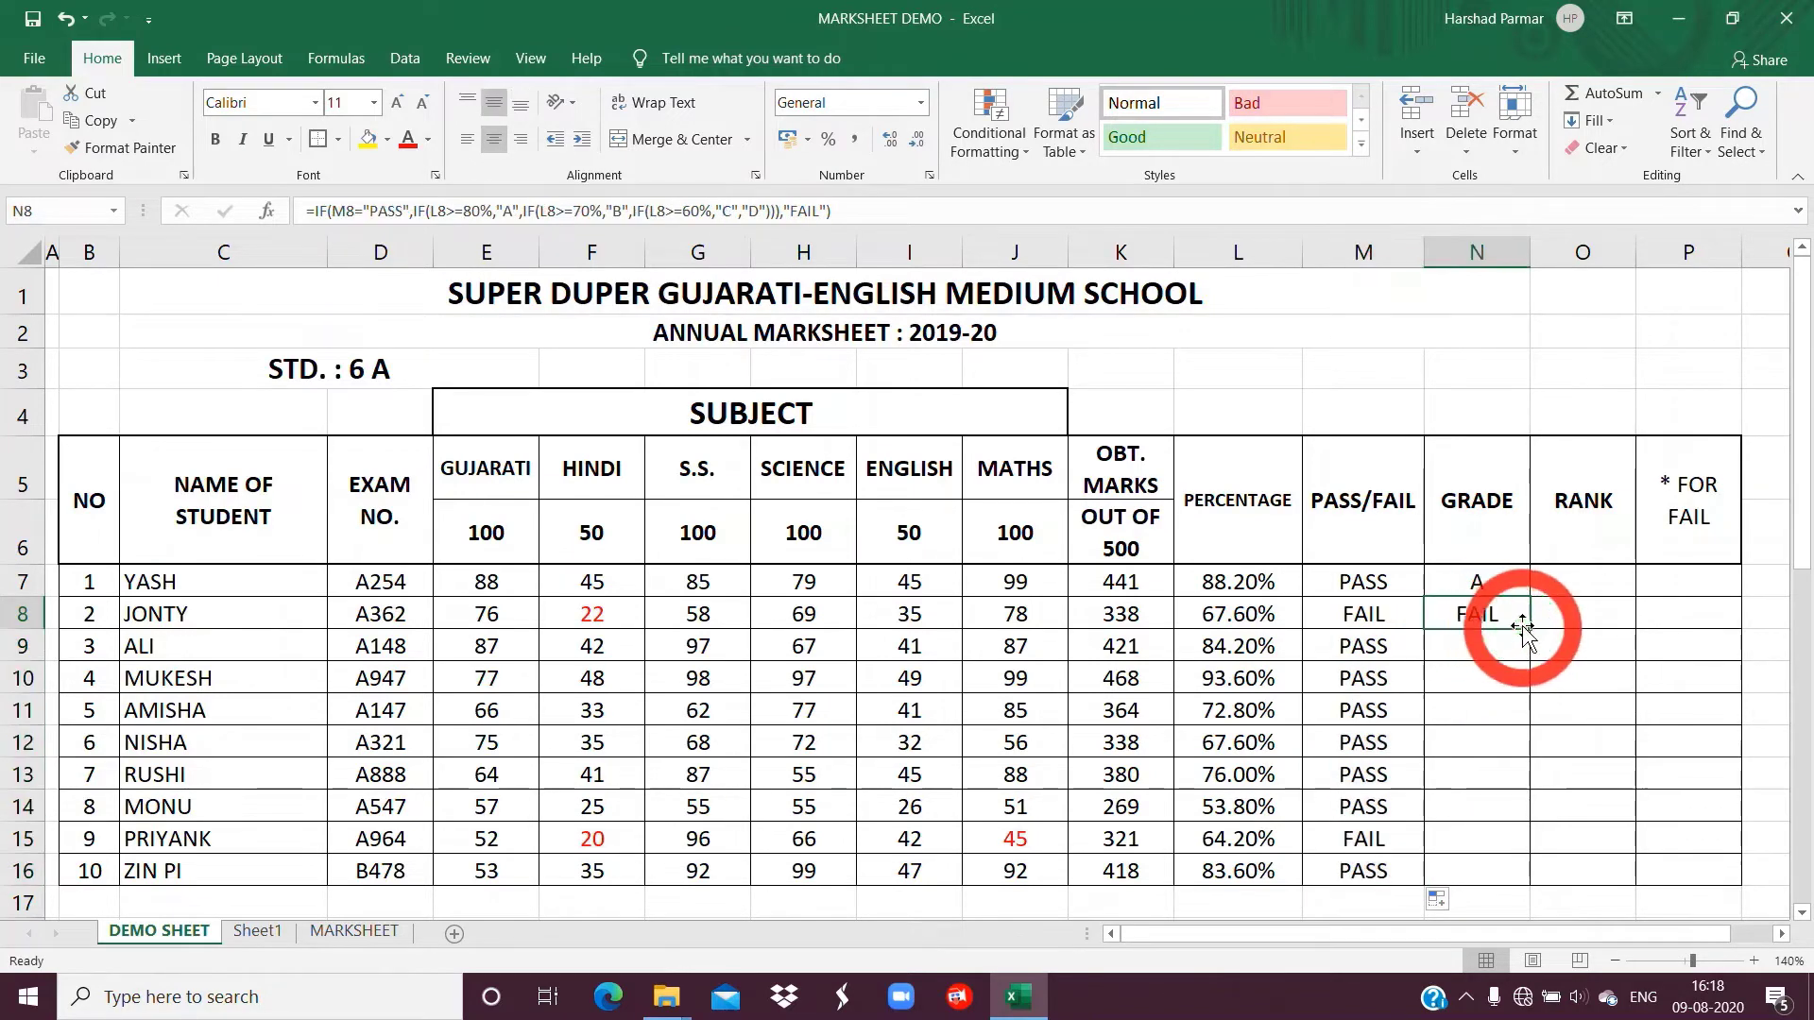
{"action": "left_click_drag", "start_coordinate": [1533, 632], "coordinate": [1532, 877]}
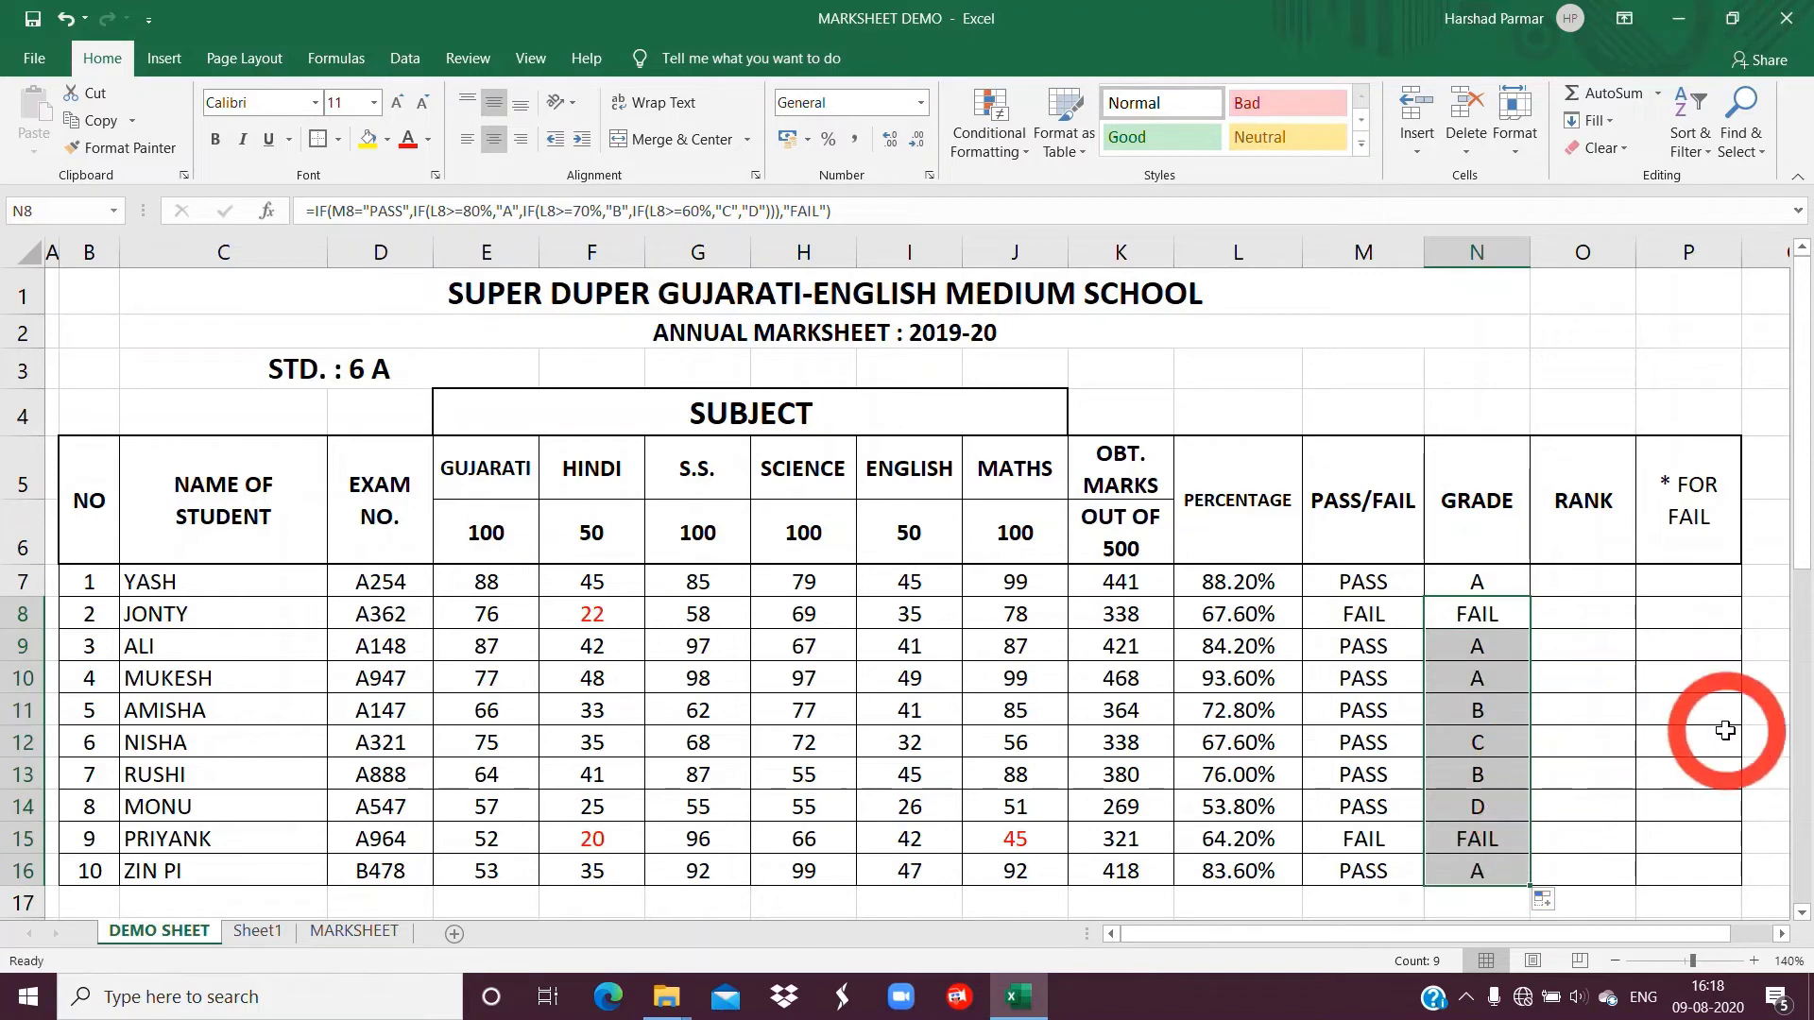
{"action": "left_click", "coordinate": [1509, 628]}
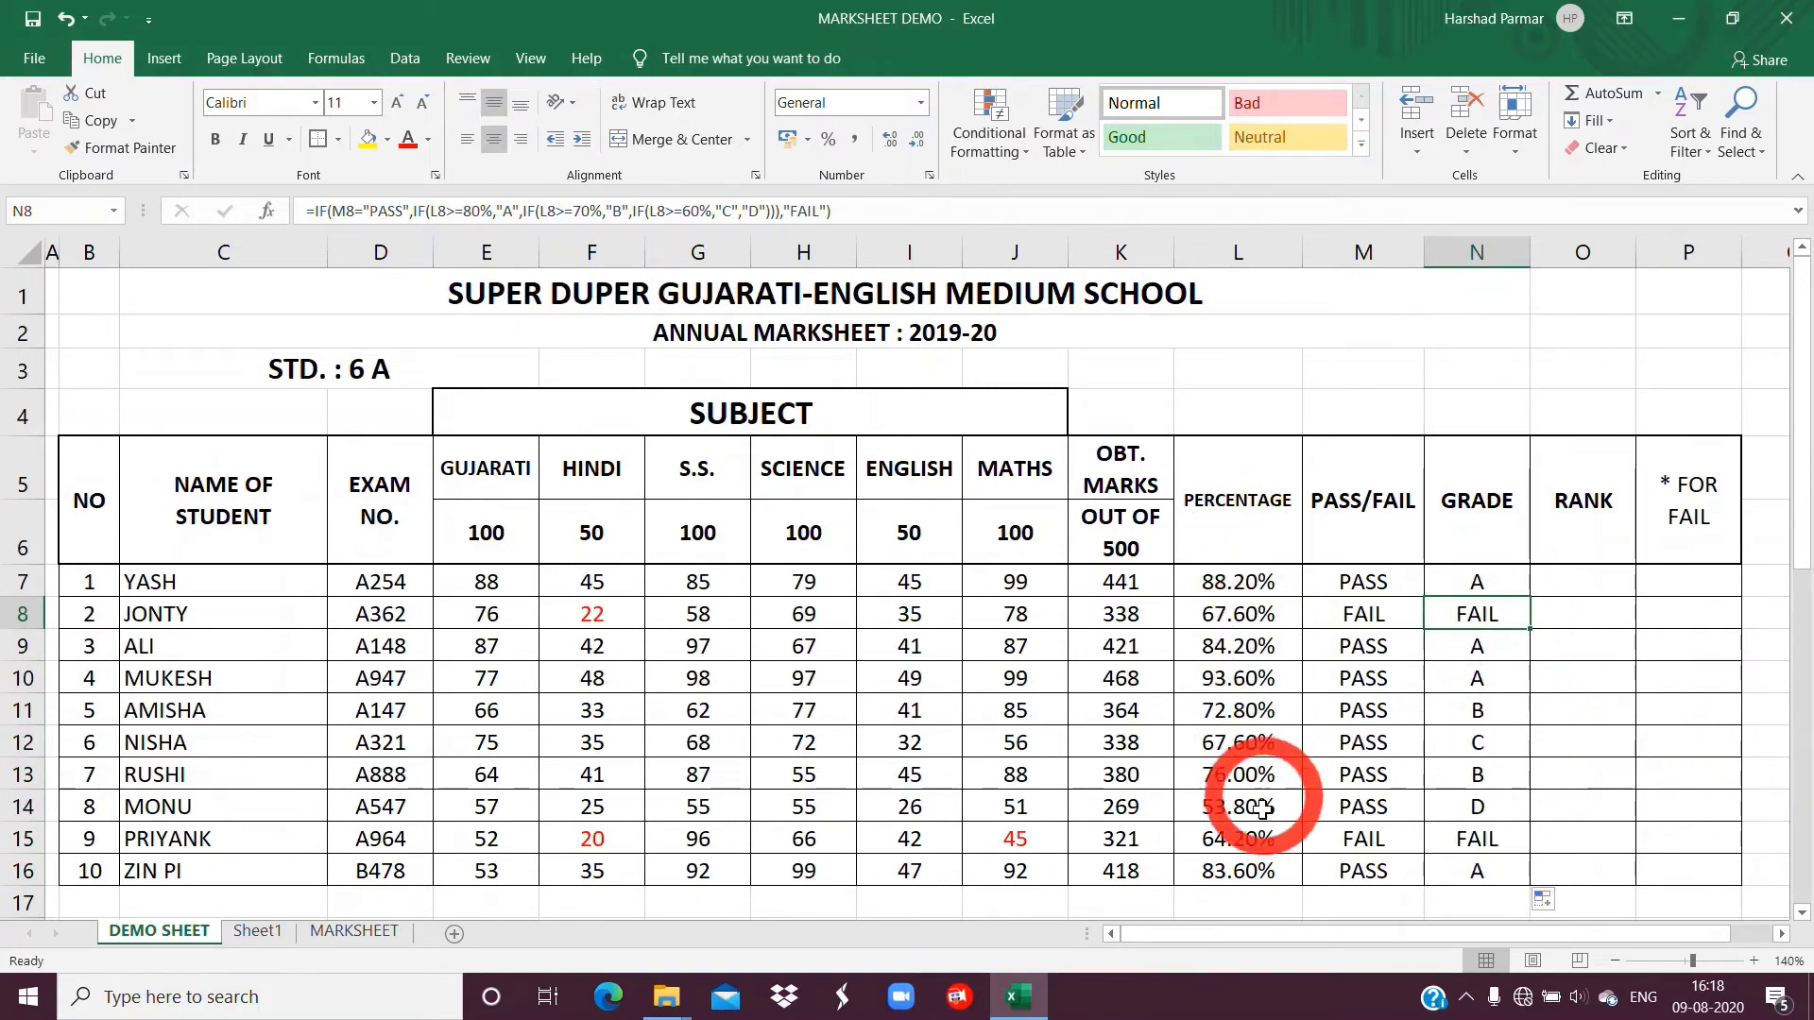
{"action": "left_click", "coordinate": [1363, 838]}
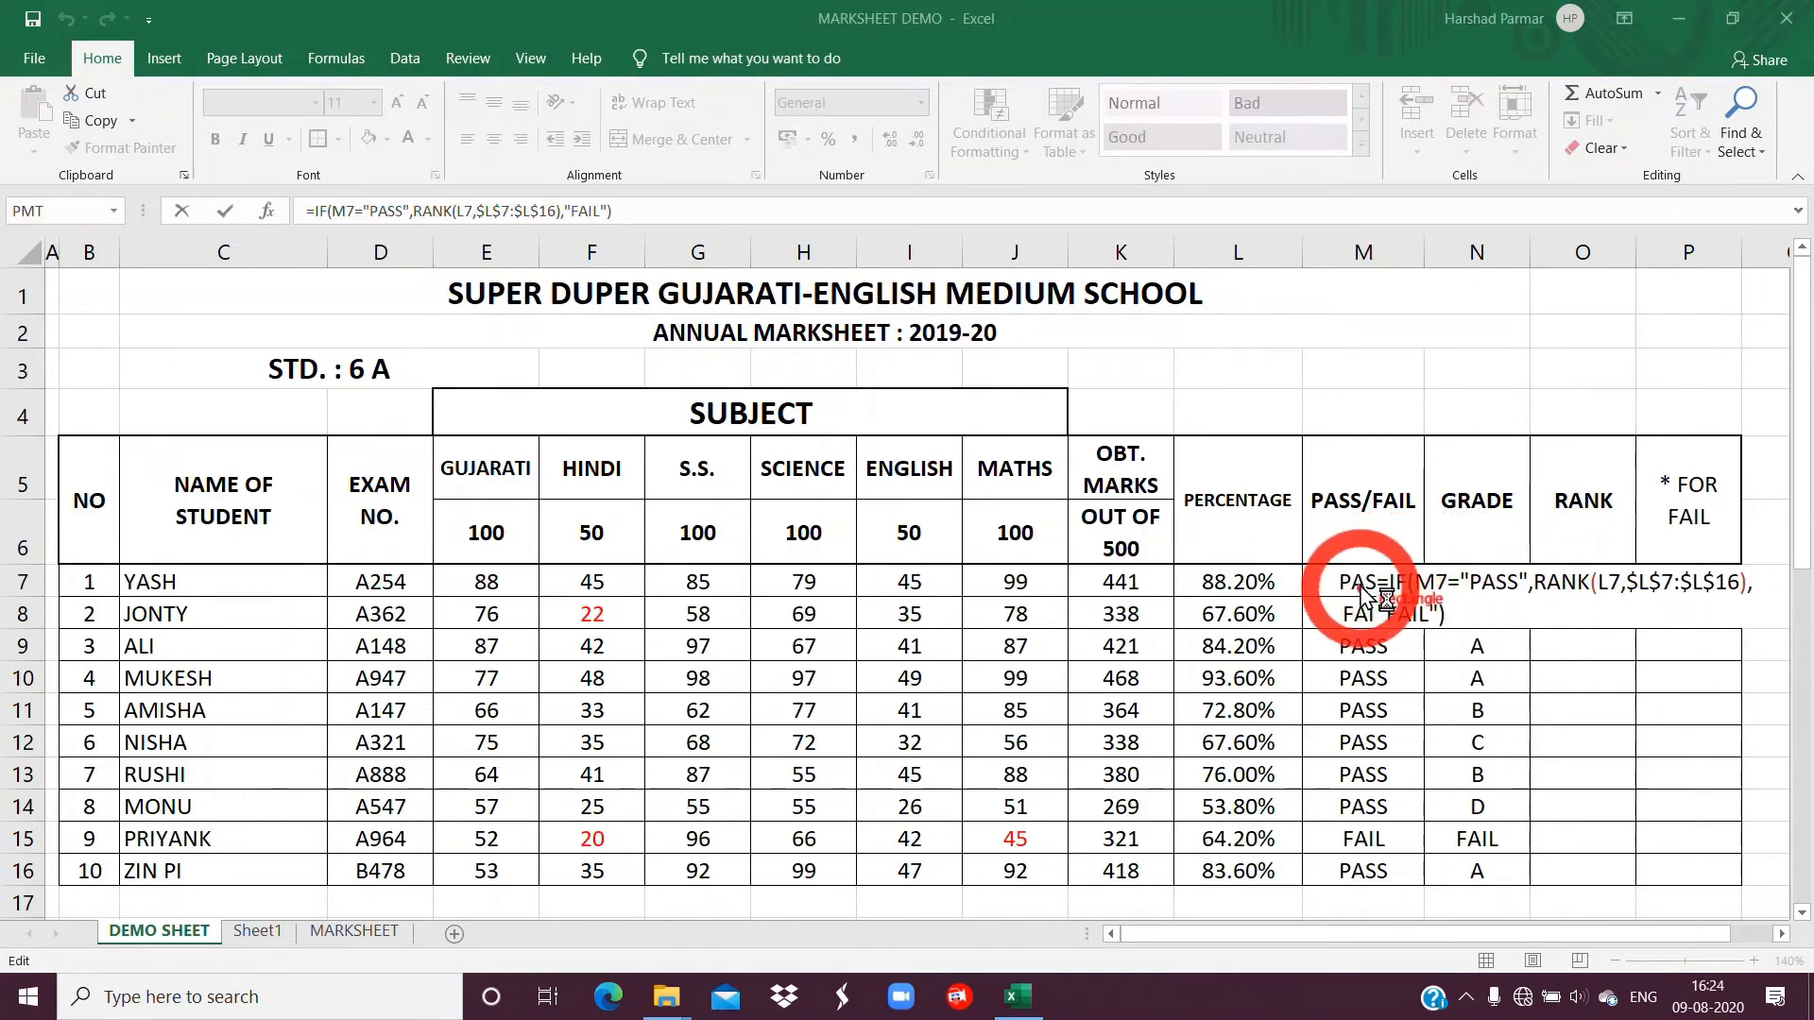
Enter the rank formula =IF(M7="PASS",RANK(L7,$L$7:$L$16),"FAIL") in cell O7 and fill it down to O16
{"action": "mouse_move", "coordinate": [1373, 564]}
{"action": "left_mouse_down"}
{"action": "mouse_move", "coordinate": [1587, 612]}
{"action": "mouse_move", "coordinate": [1747, 614]}
{"action": "mouse_move", "coordinate": [1754, 640]}
{"action": "left_mouse_up"}
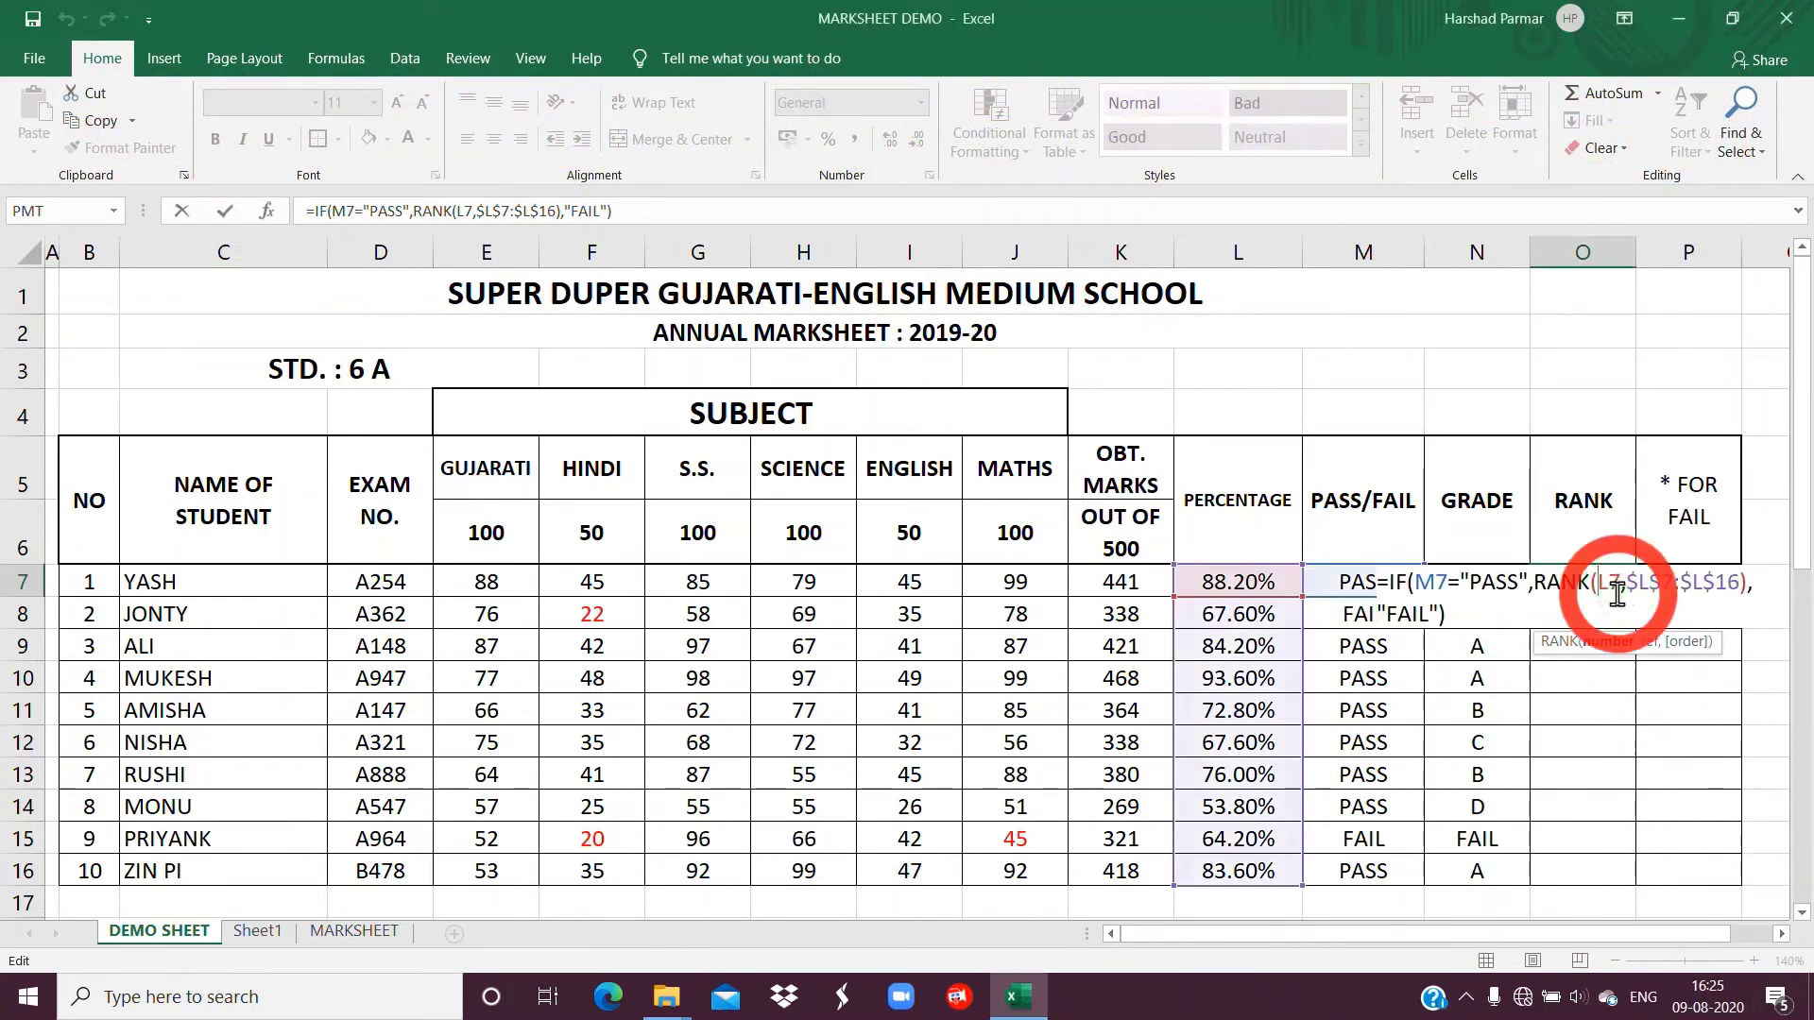
{"action": "key", "text": "Return"}
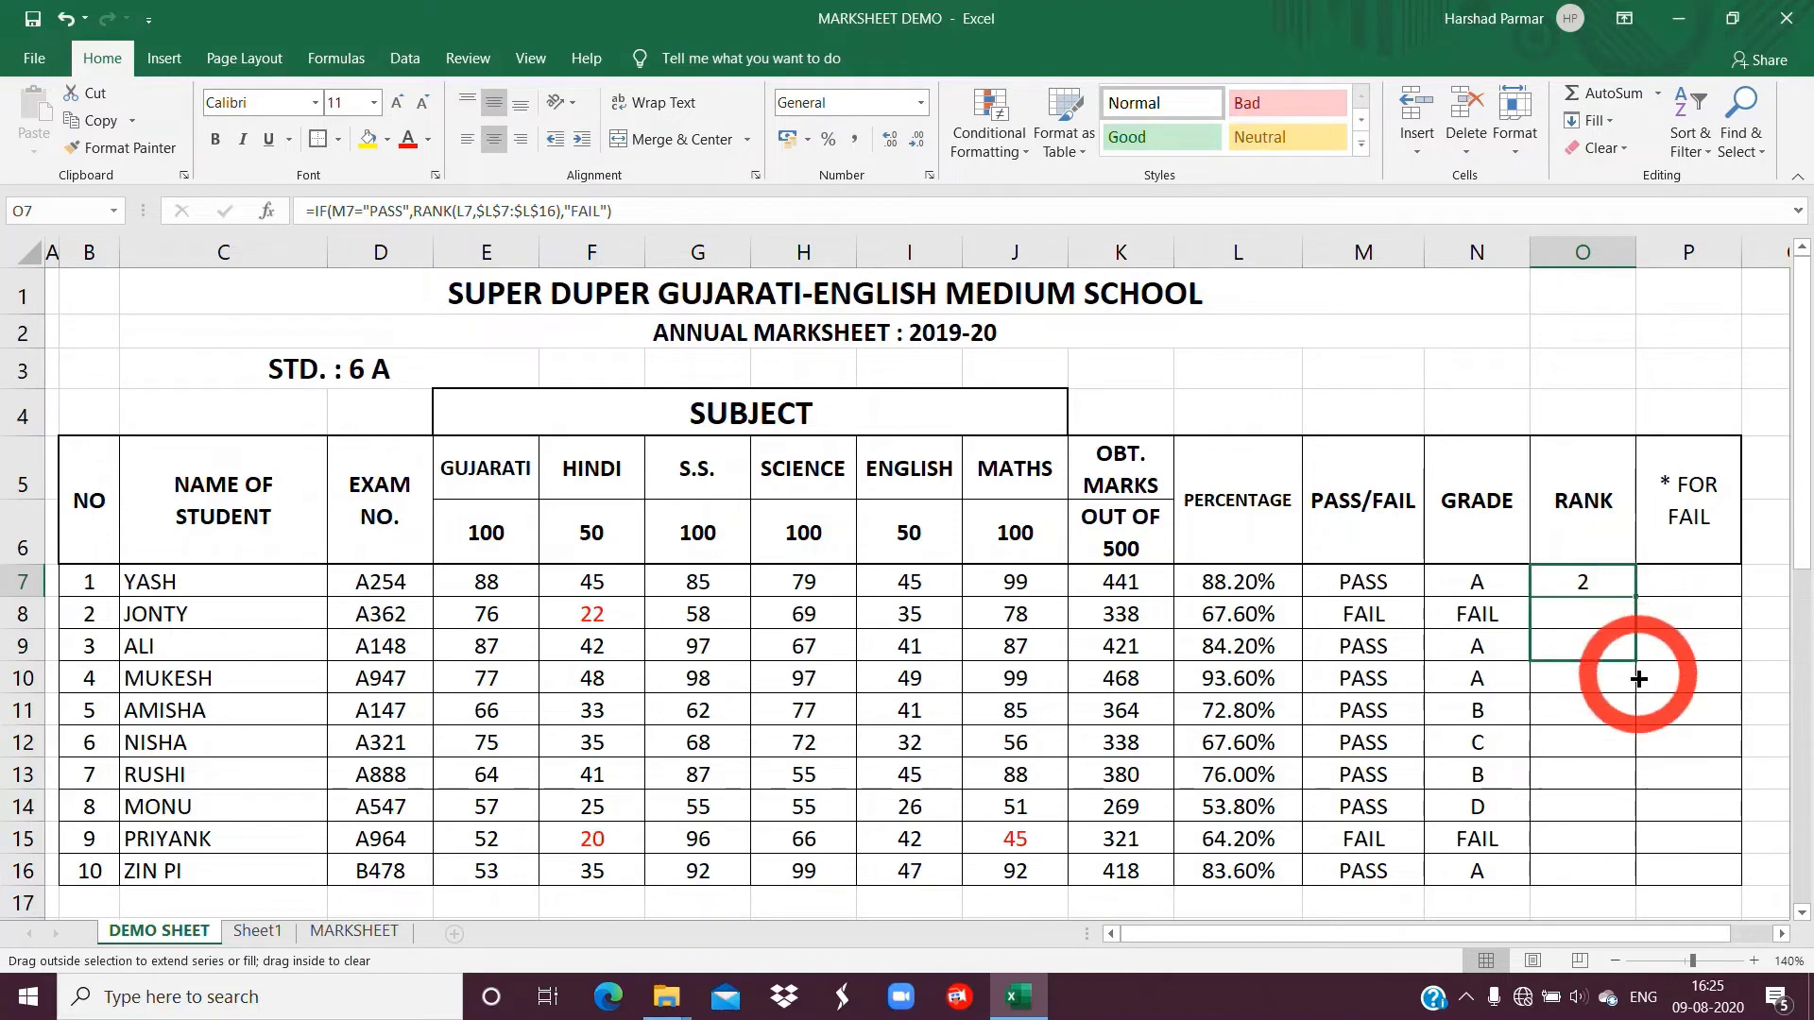
{"action": "left_click_drag", "start_coordinate": [1636, 683], "coordinate": [1636, 686]}
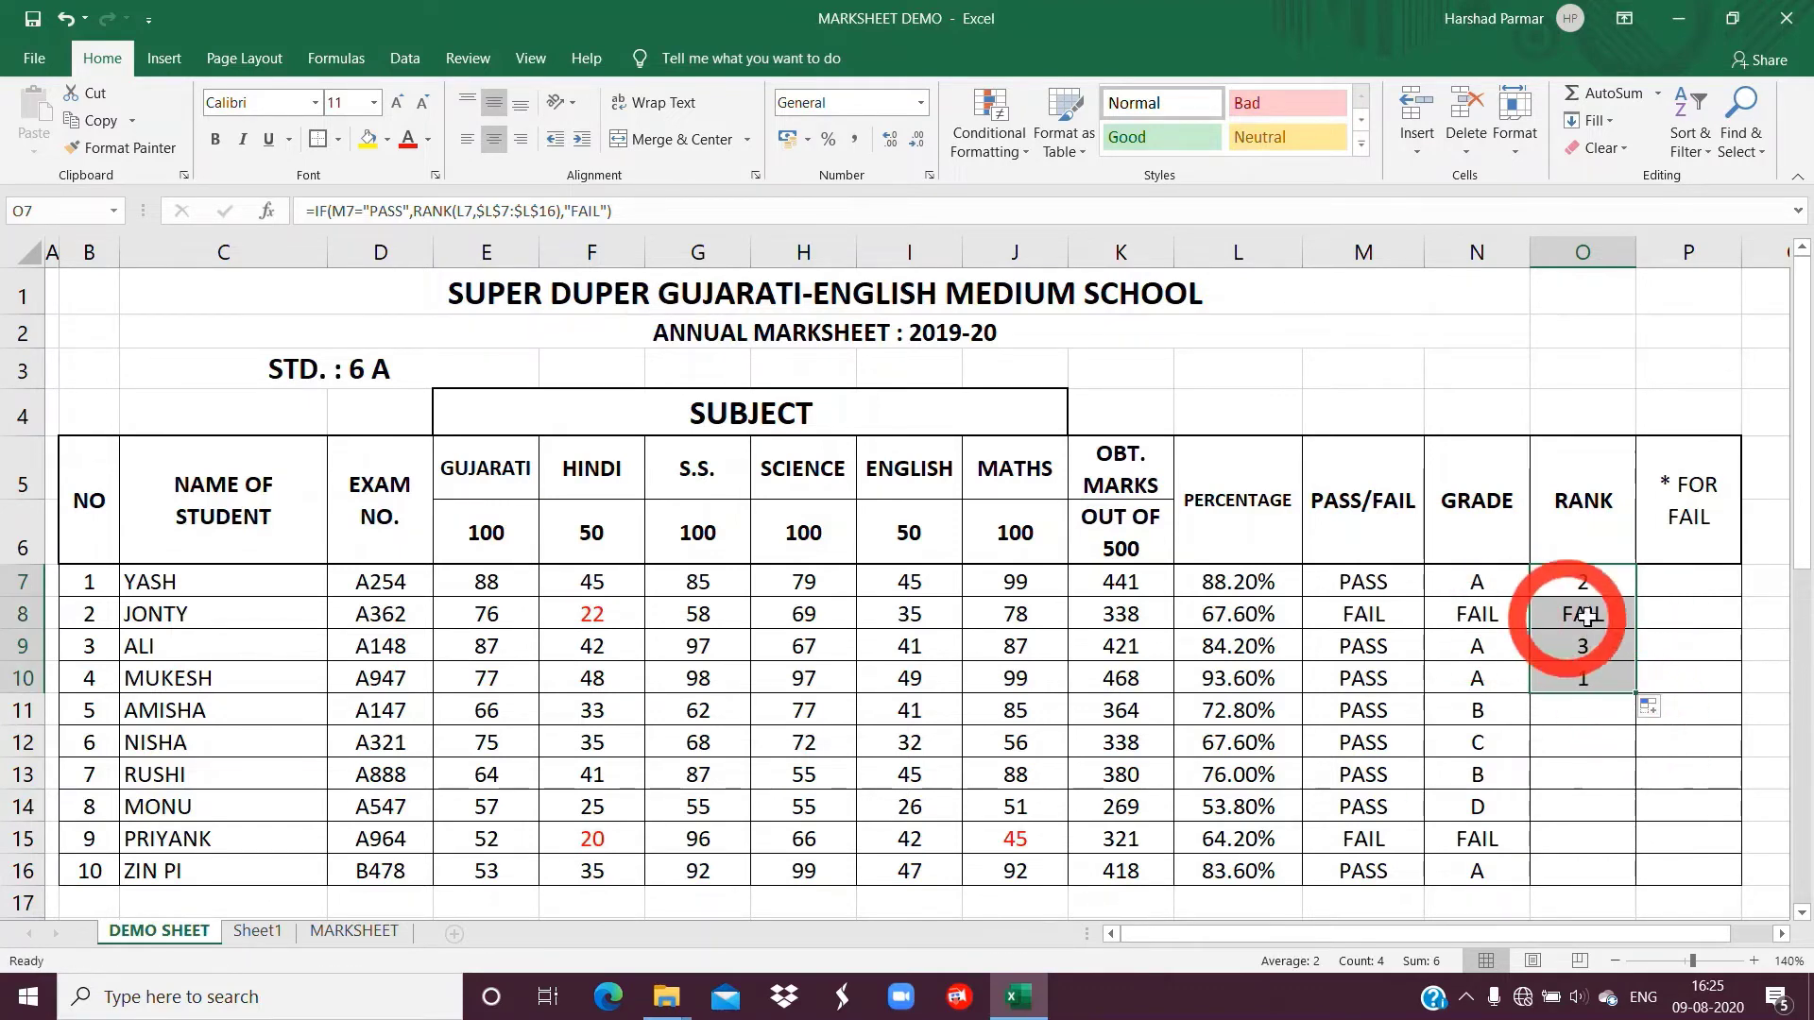
{"action": "left_click", "coordinate": [1566, 686]}
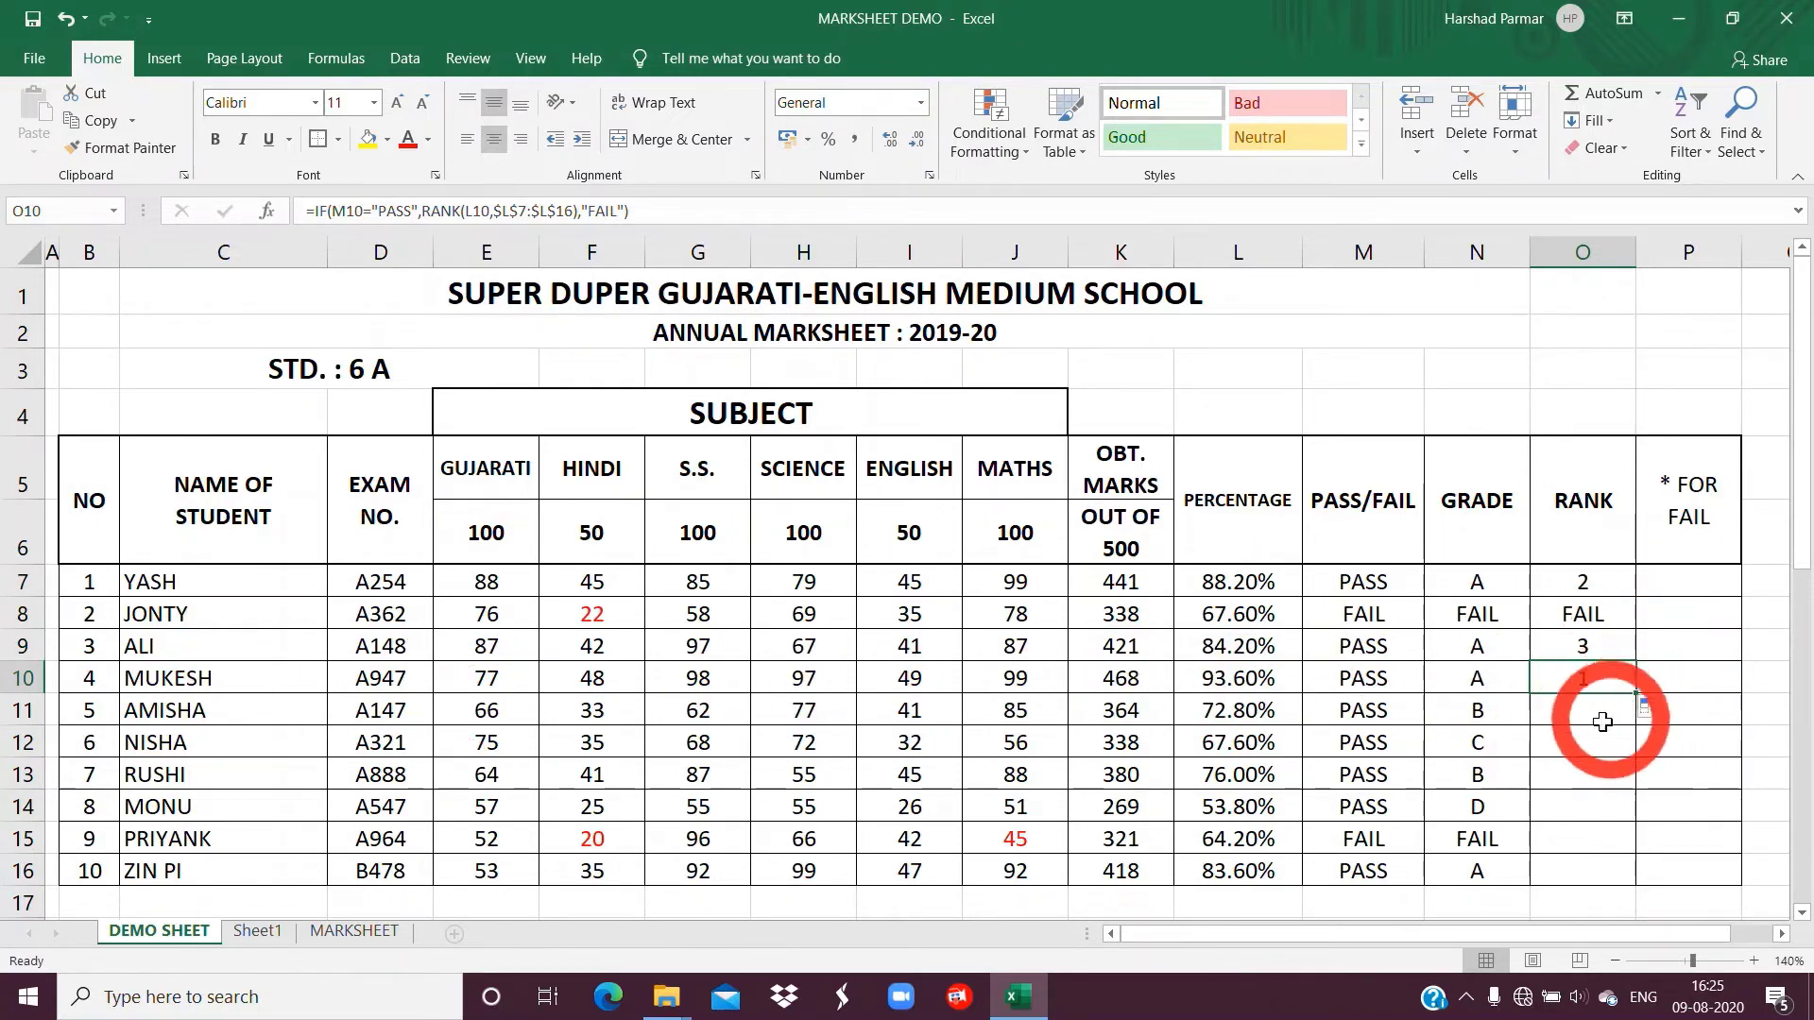
{"action": "left_click", "coordinate": [1586, 583]}
{"action": "left_click_drag", "start_coordinate": [1633, 595], "coordinate": [1640, 873]}
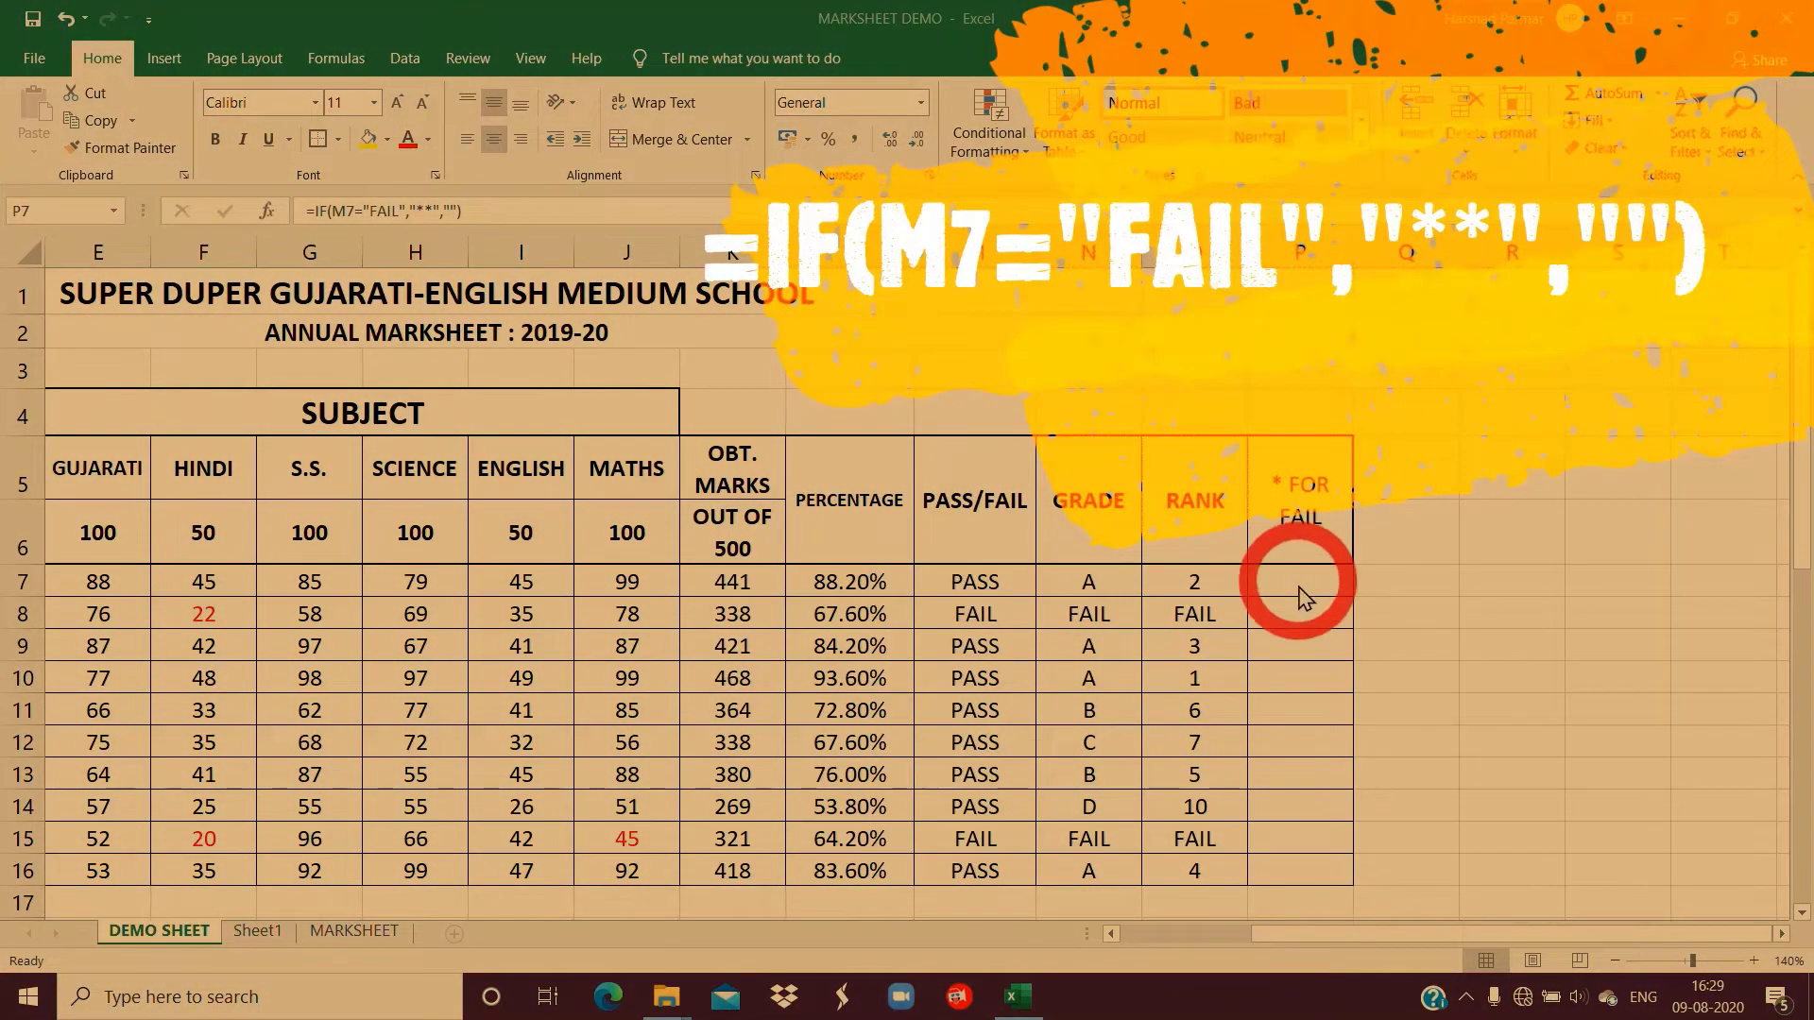
Enter =IF(M7="FAIL","**","") in cell P7 and fill it down to P16 to flag failed students
{"action": "double_click", "coordinate": [1301, 581]}
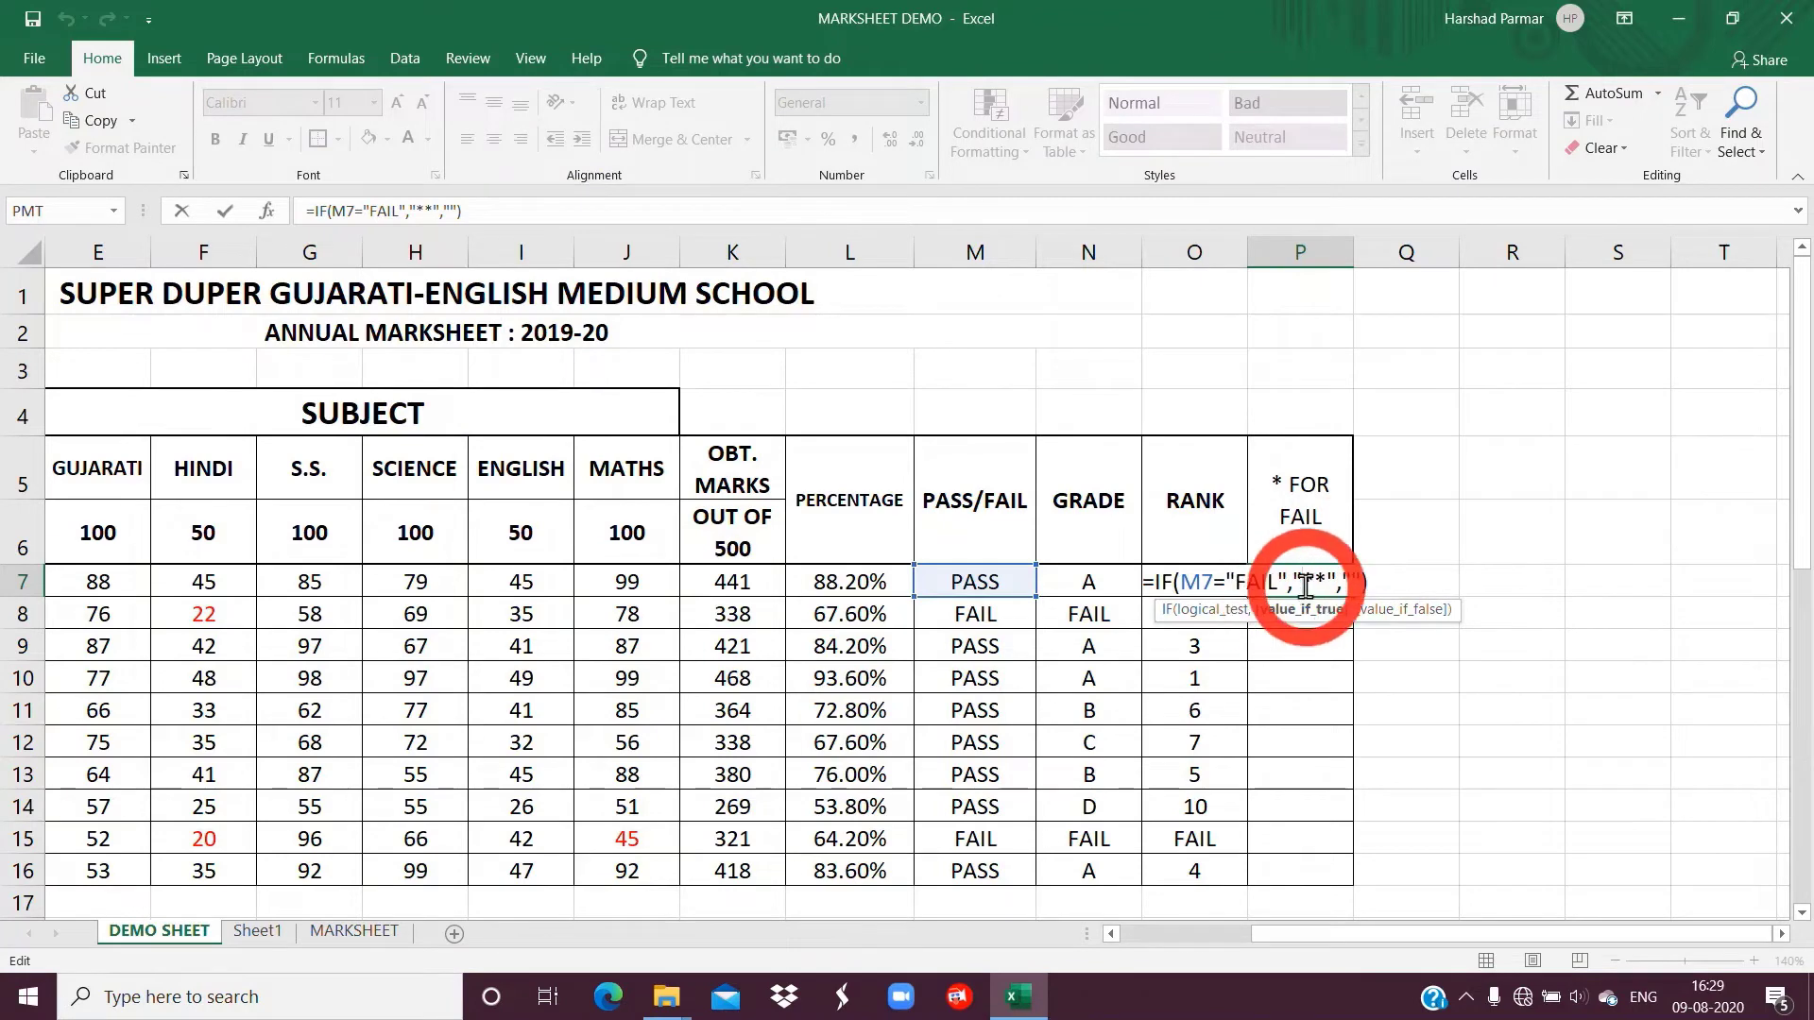
{"action": "key", "text": "Return"}
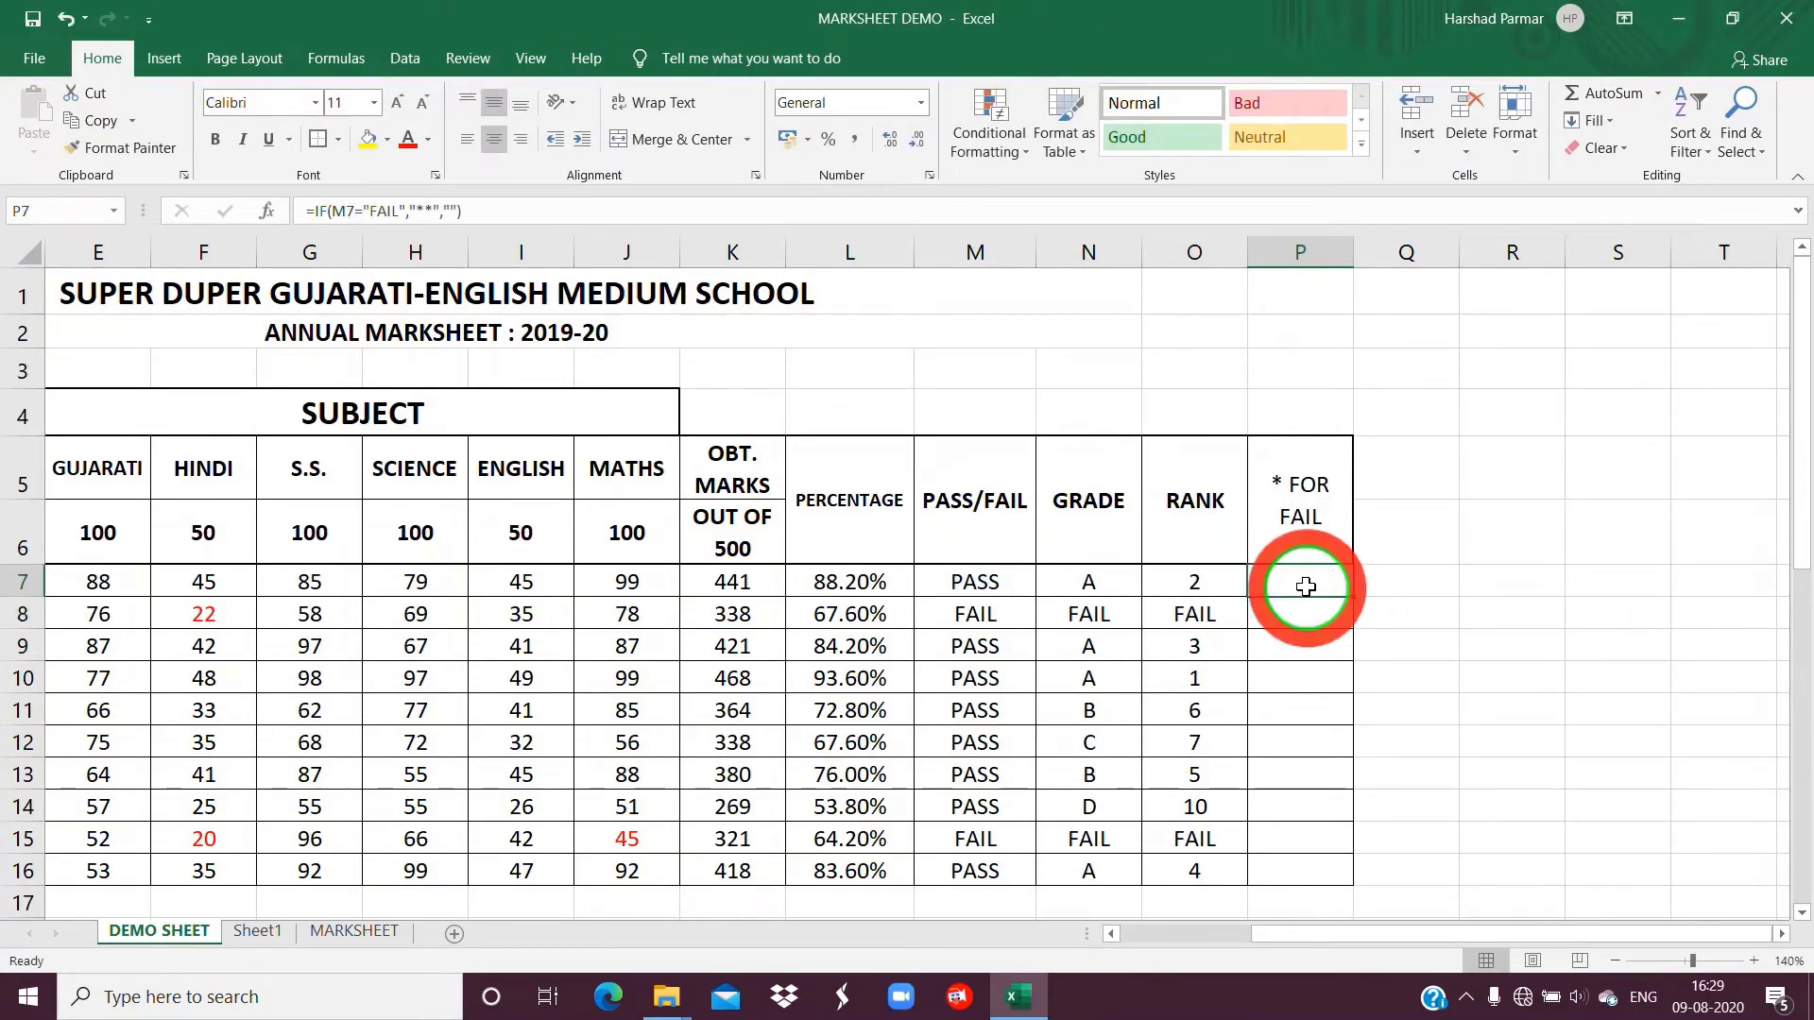
{"action": "left_click_drag", "start_coordinate": [1357, 598], "coordinate": [1363, 881]}
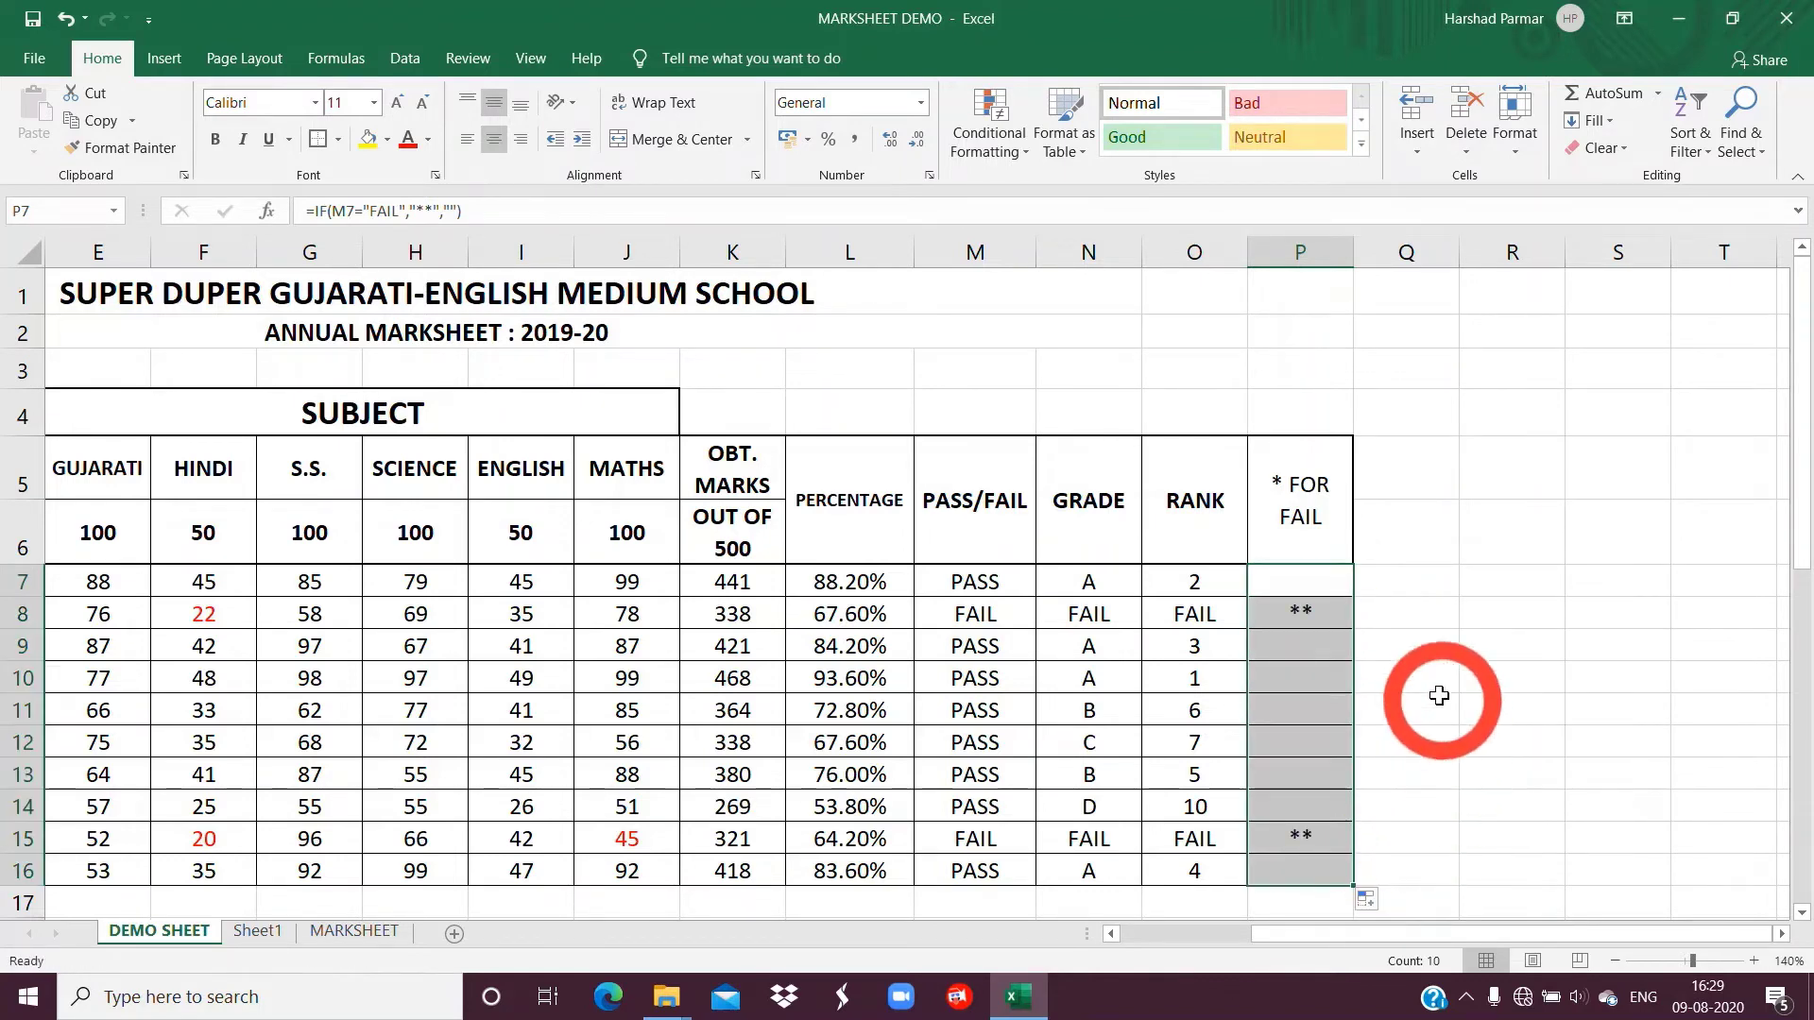
{"action": "left_click", "coordinate": [1294, 612]}
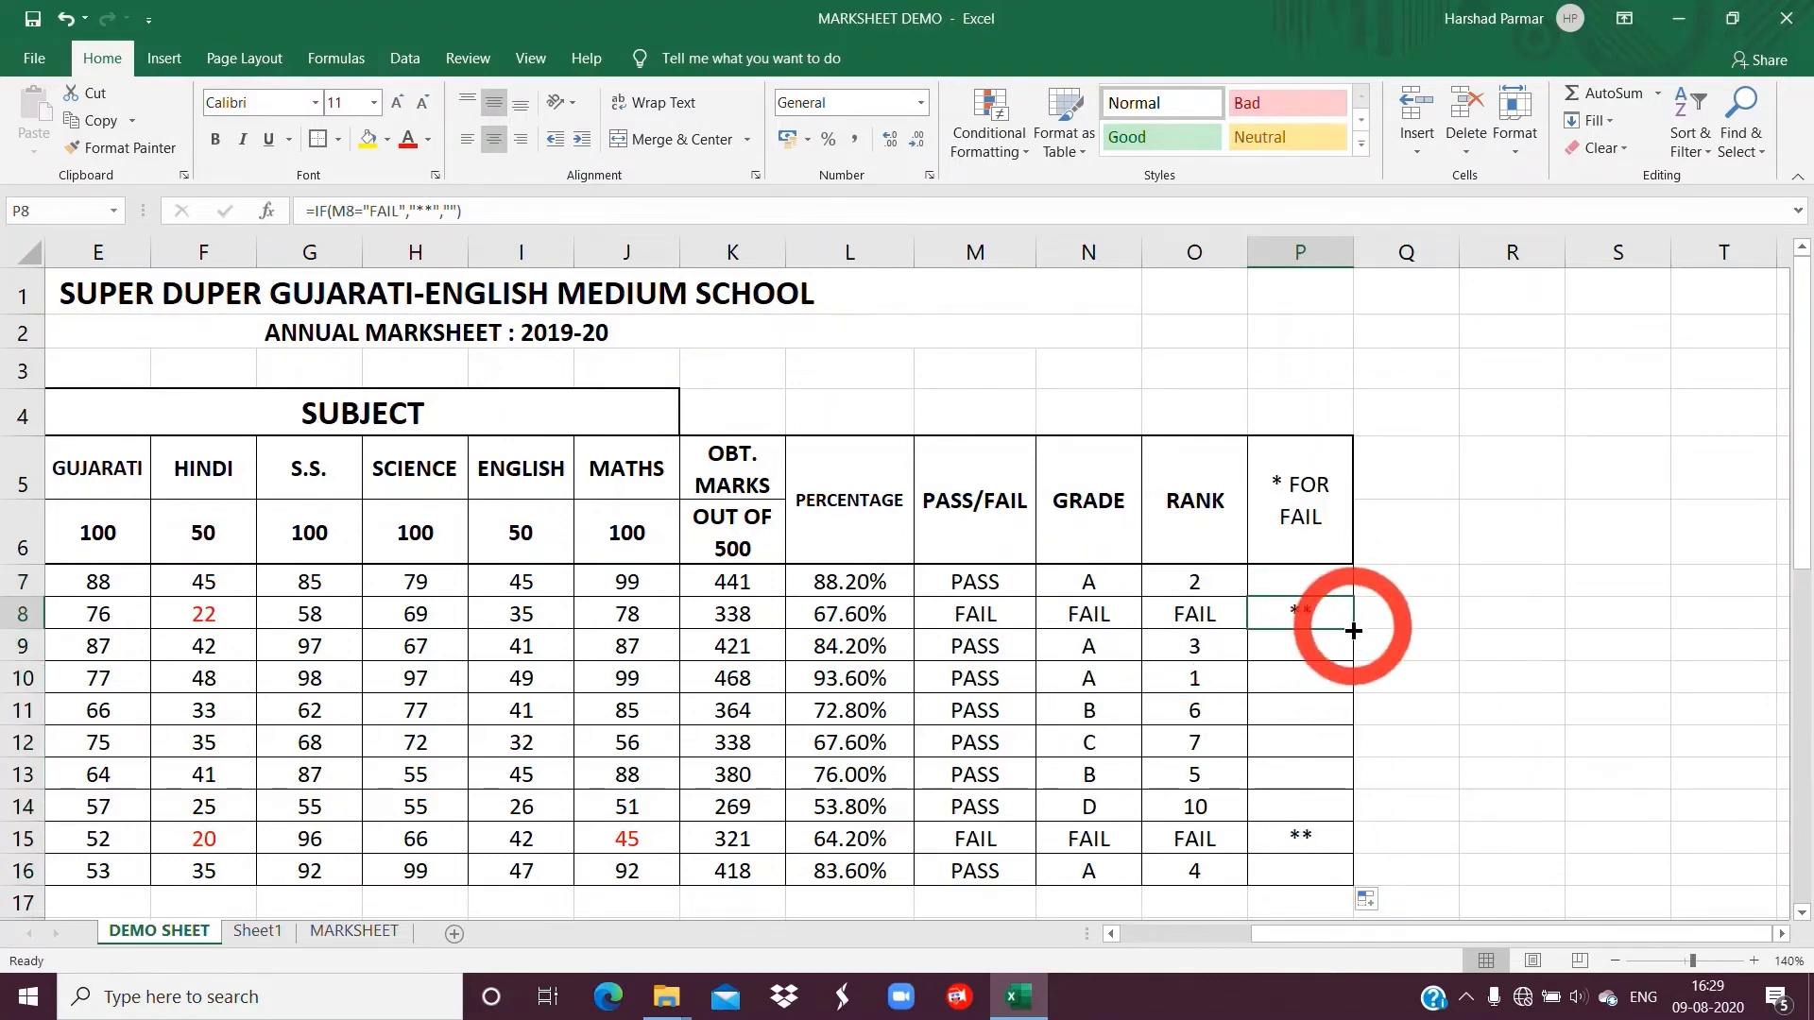
Examine the calculated result columns and the obtained marks and percentage formulas in K7:L8
{"action": "left_click", "coordinate": [1256, 837]}
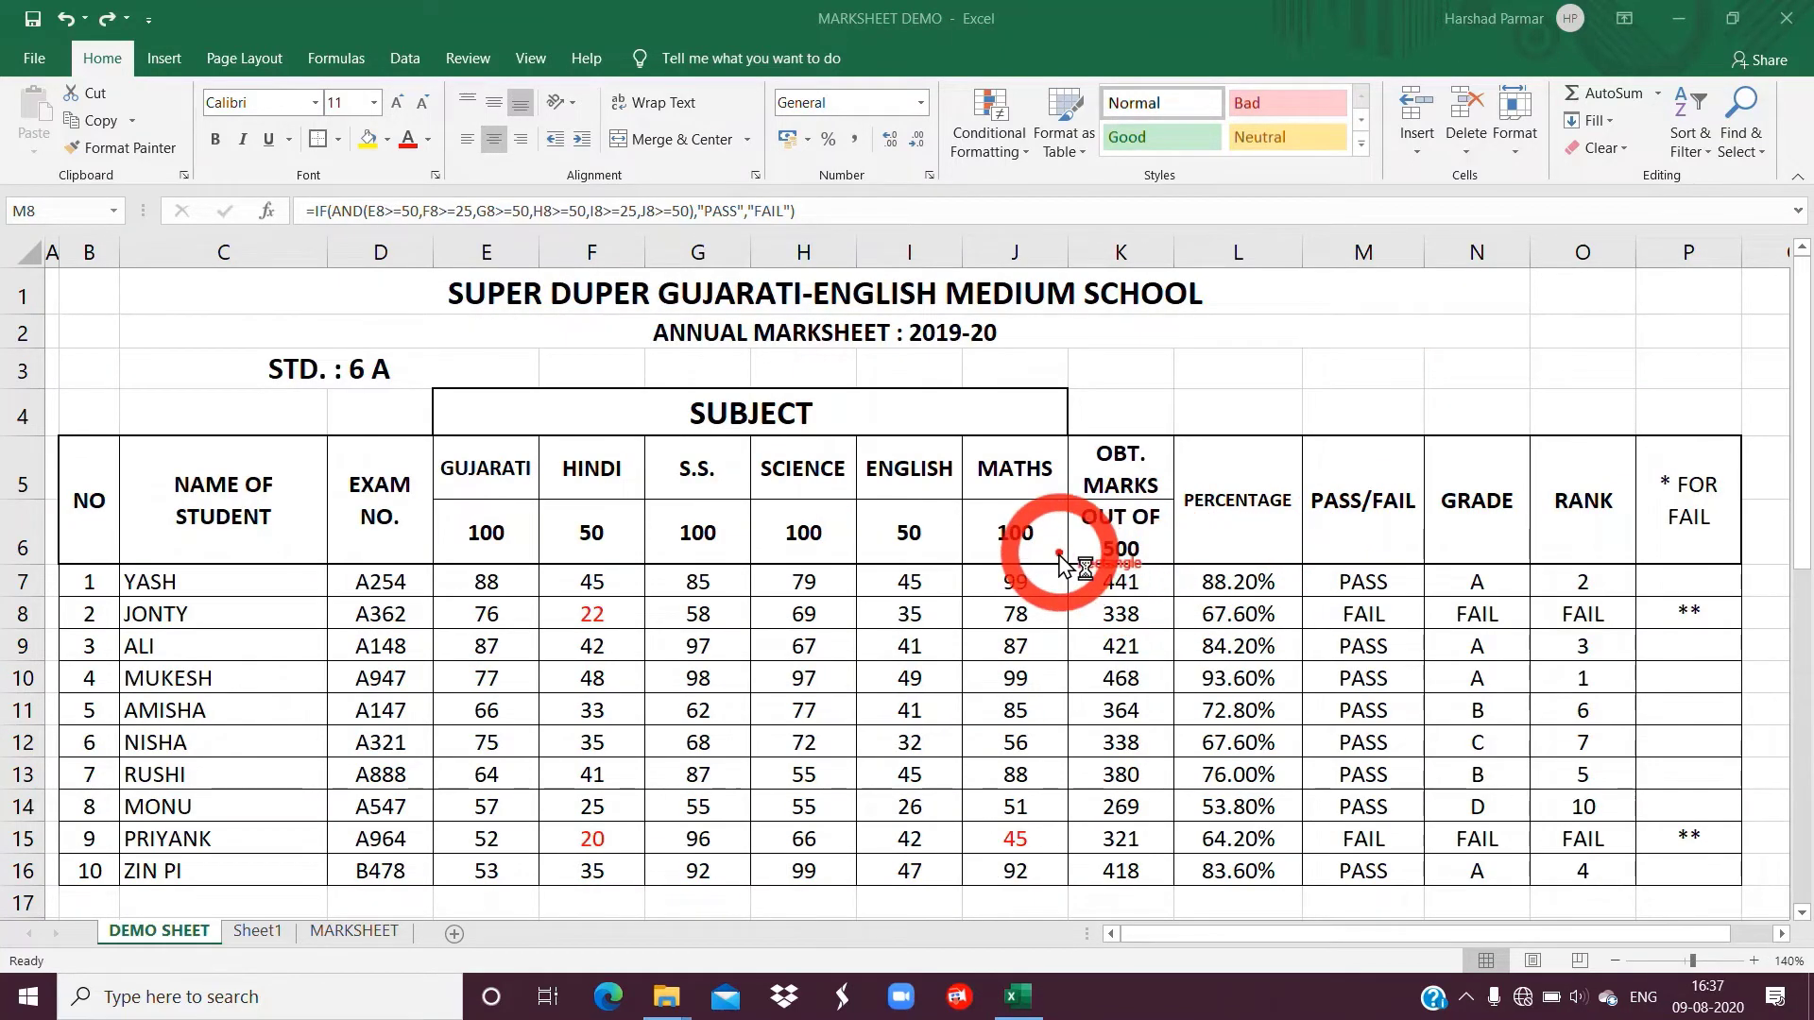
{"action": "mouse_move", "coordinate": [1060, 557]}
{"action": "left_mouse_down"}
{"action": "mouse_move", "coordinate": [1279, 741]}
{"action": "mouse_move", "coordinate": [1639, 893]}
{"action": "mouse_move", "coordinate": [1752, 902]}
{"action": "left_mouse_up"}
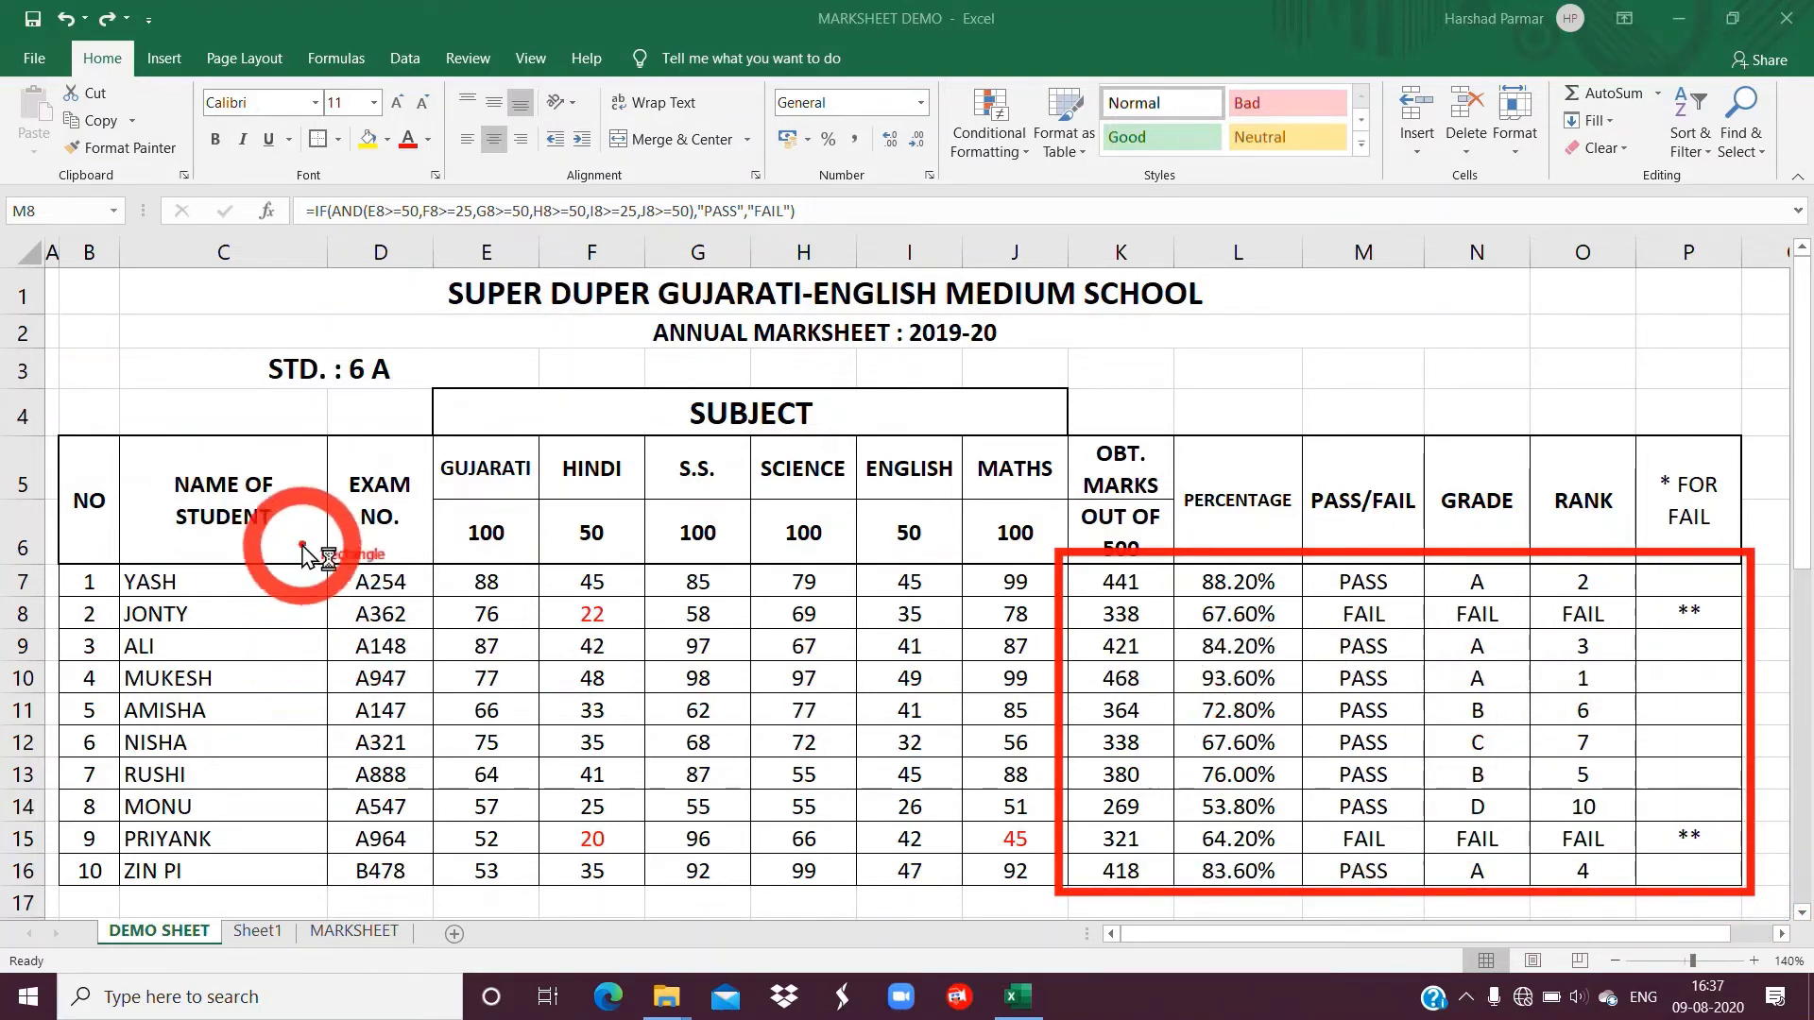
{"action": "mouse_move", "coordinate": [300, 540]}
{"action": "left_mouse_down"}
{"action": "mouse_move", "coordinate": [501, 831]}
{"action": "mouse_move", "coordinate": [907, 940]}
{"action": "mouse_move", "coordinate": [1042, 890]}
{"action": "left_mouse_up"}
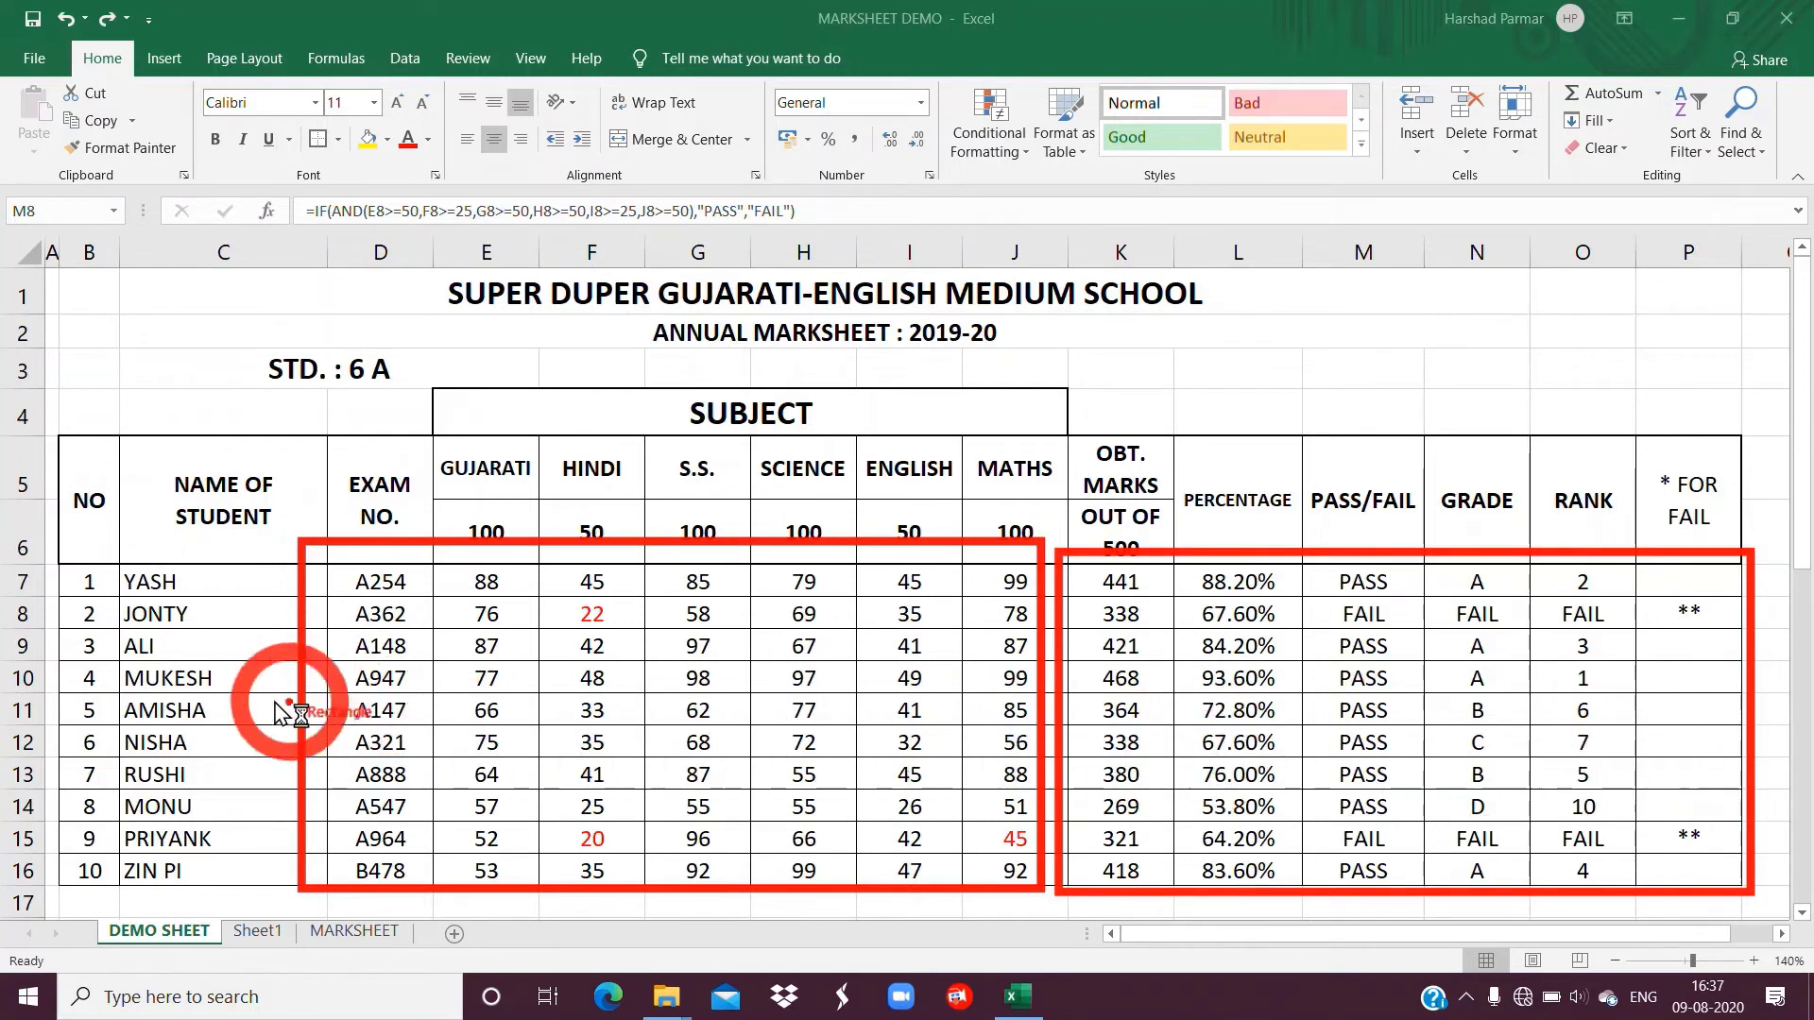
{"action": "key", "text": "Escape"}
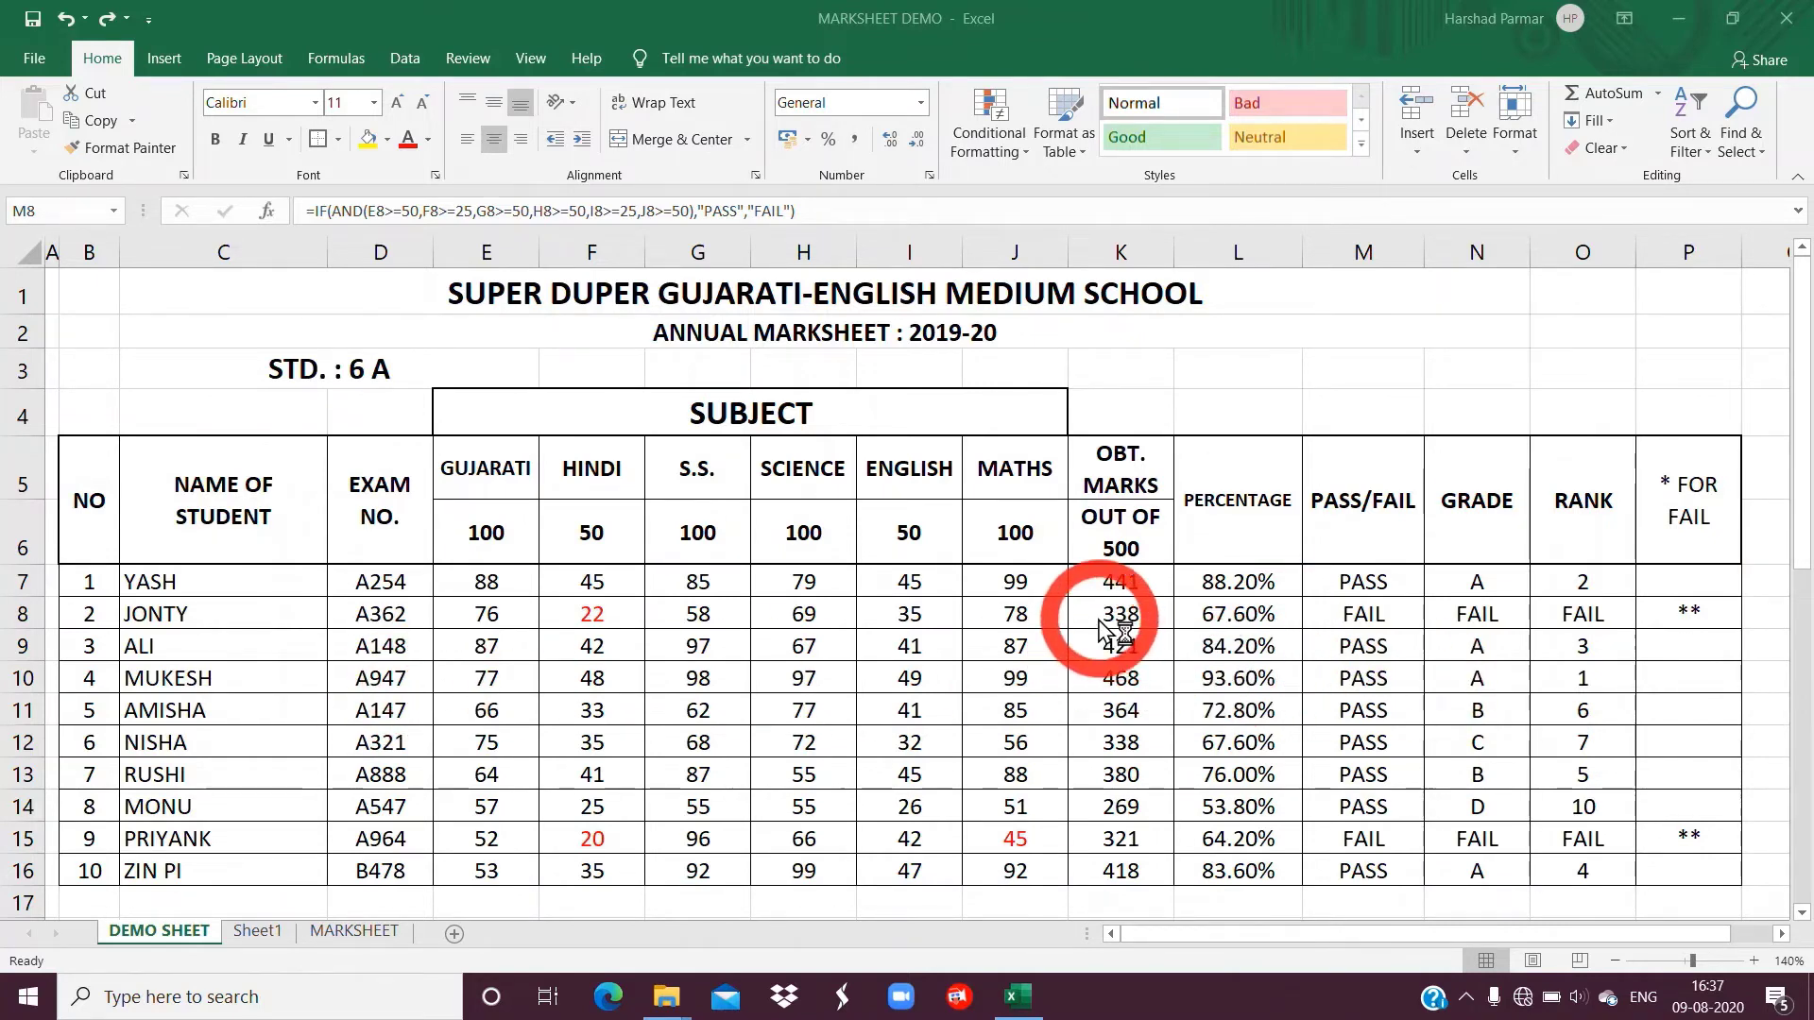
{"action": "left_click", "coordinate": [1239, 618]}
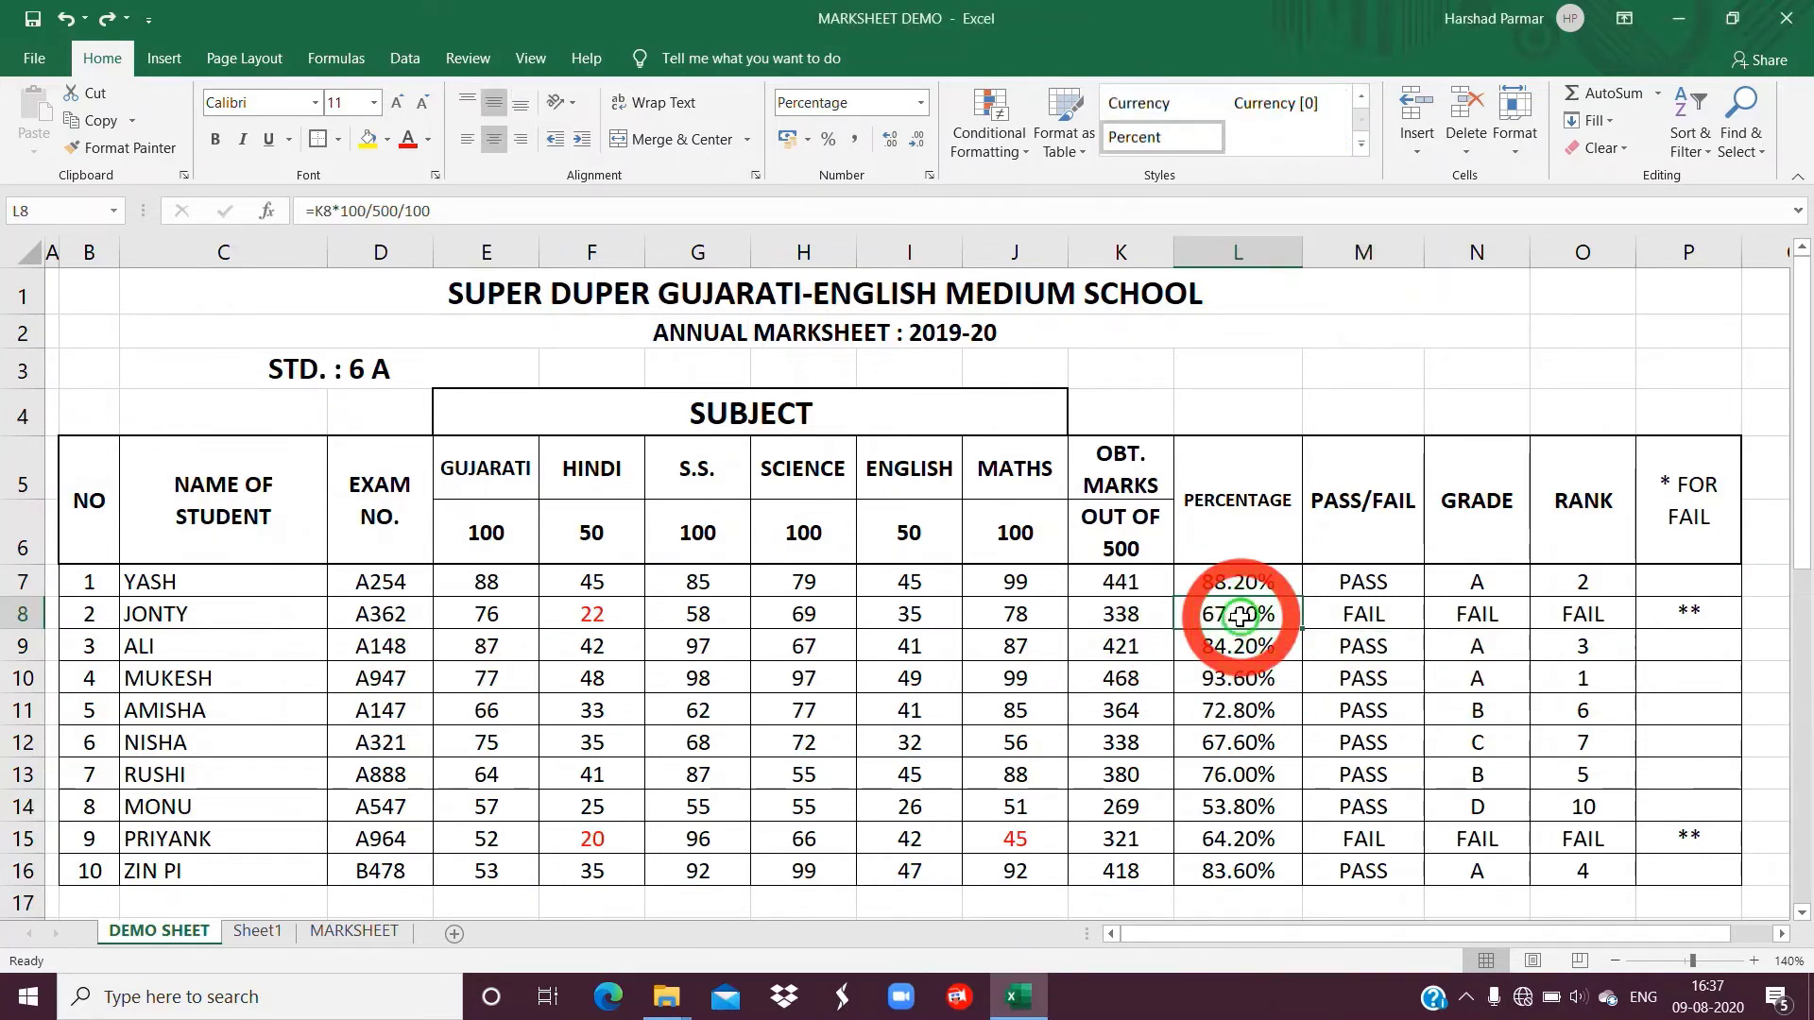
{"action": "left_click", "coordinate": [1139, 624]}
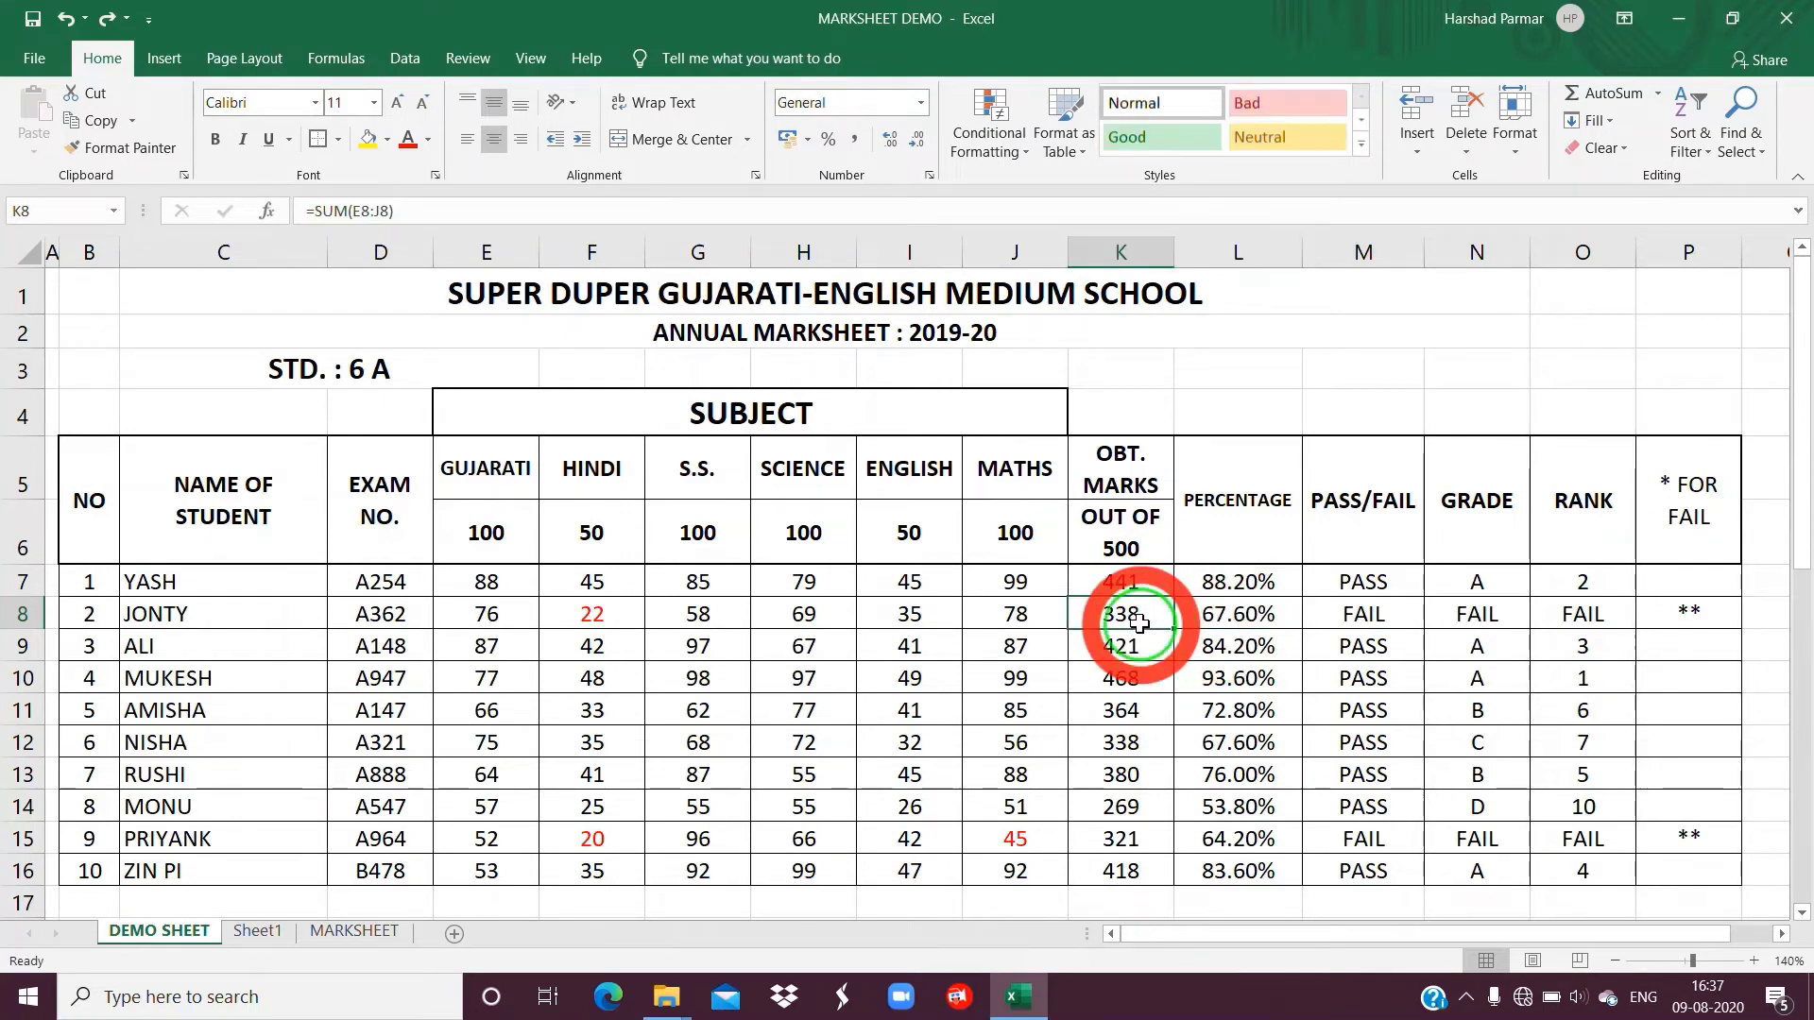
{"action": "left_click", "coordinate": [1215, 623]}
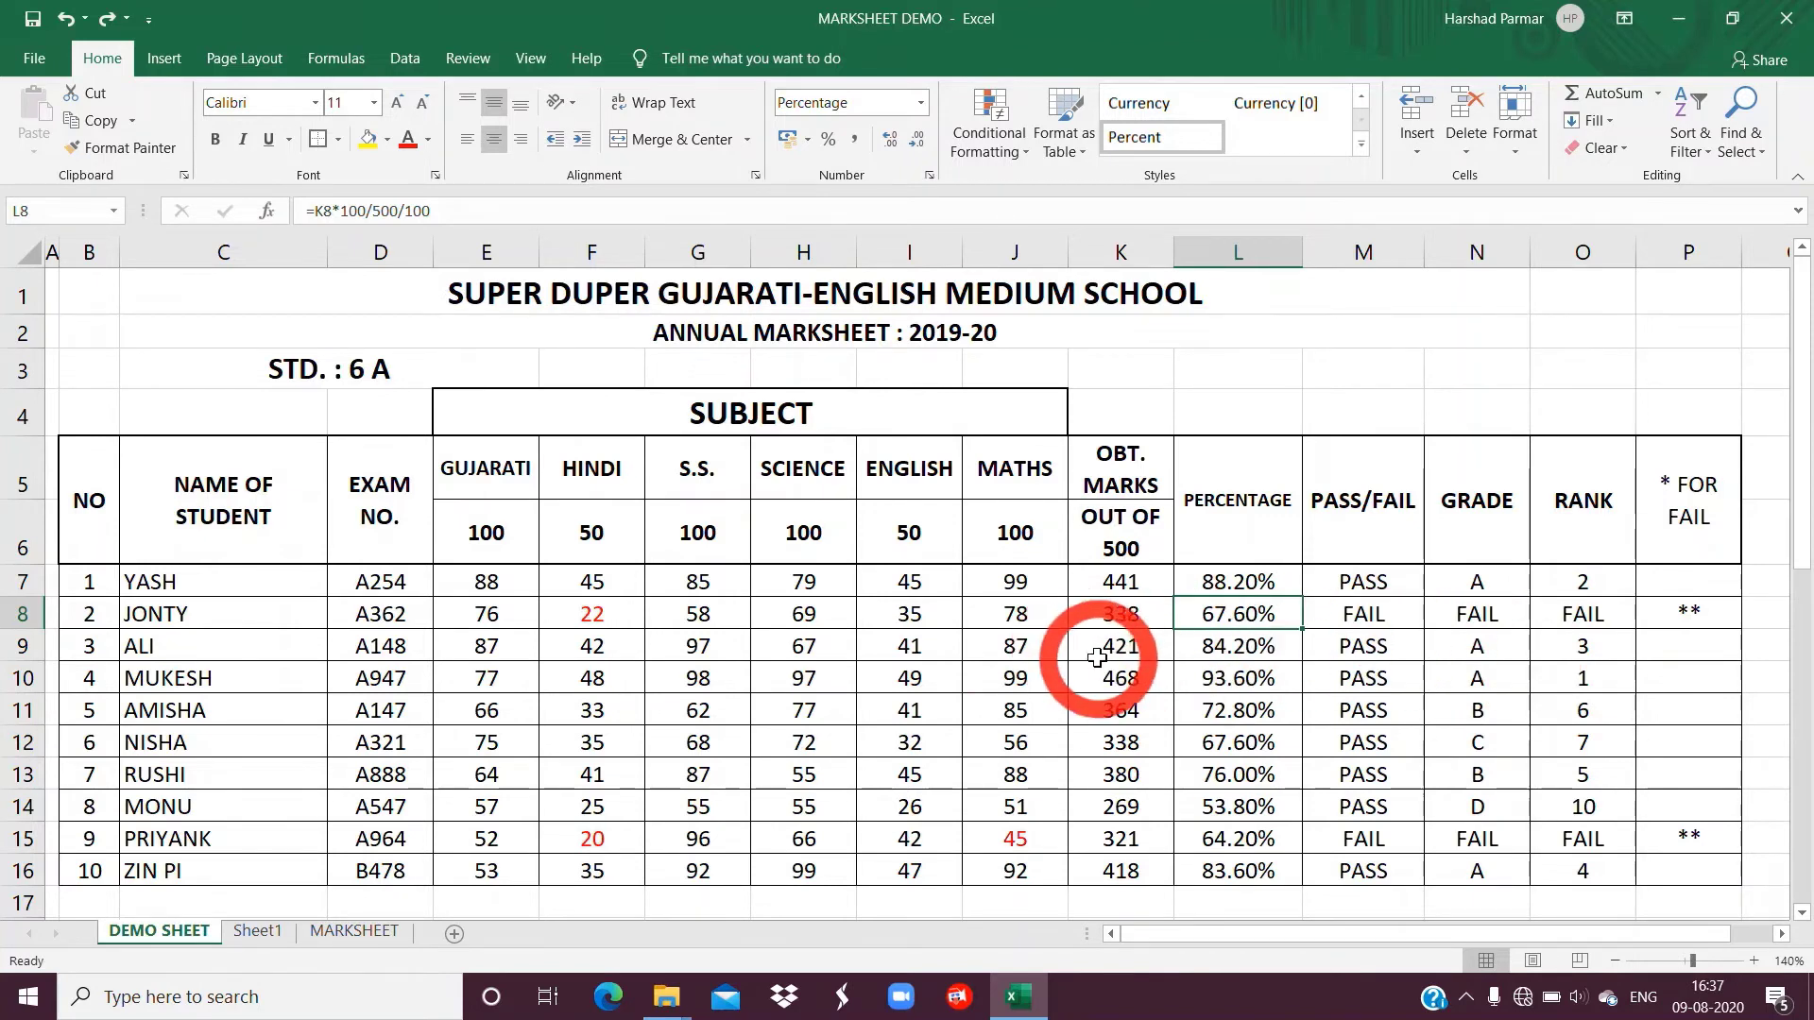
{"action": "left_click", "coordinate": [1122, 588]}
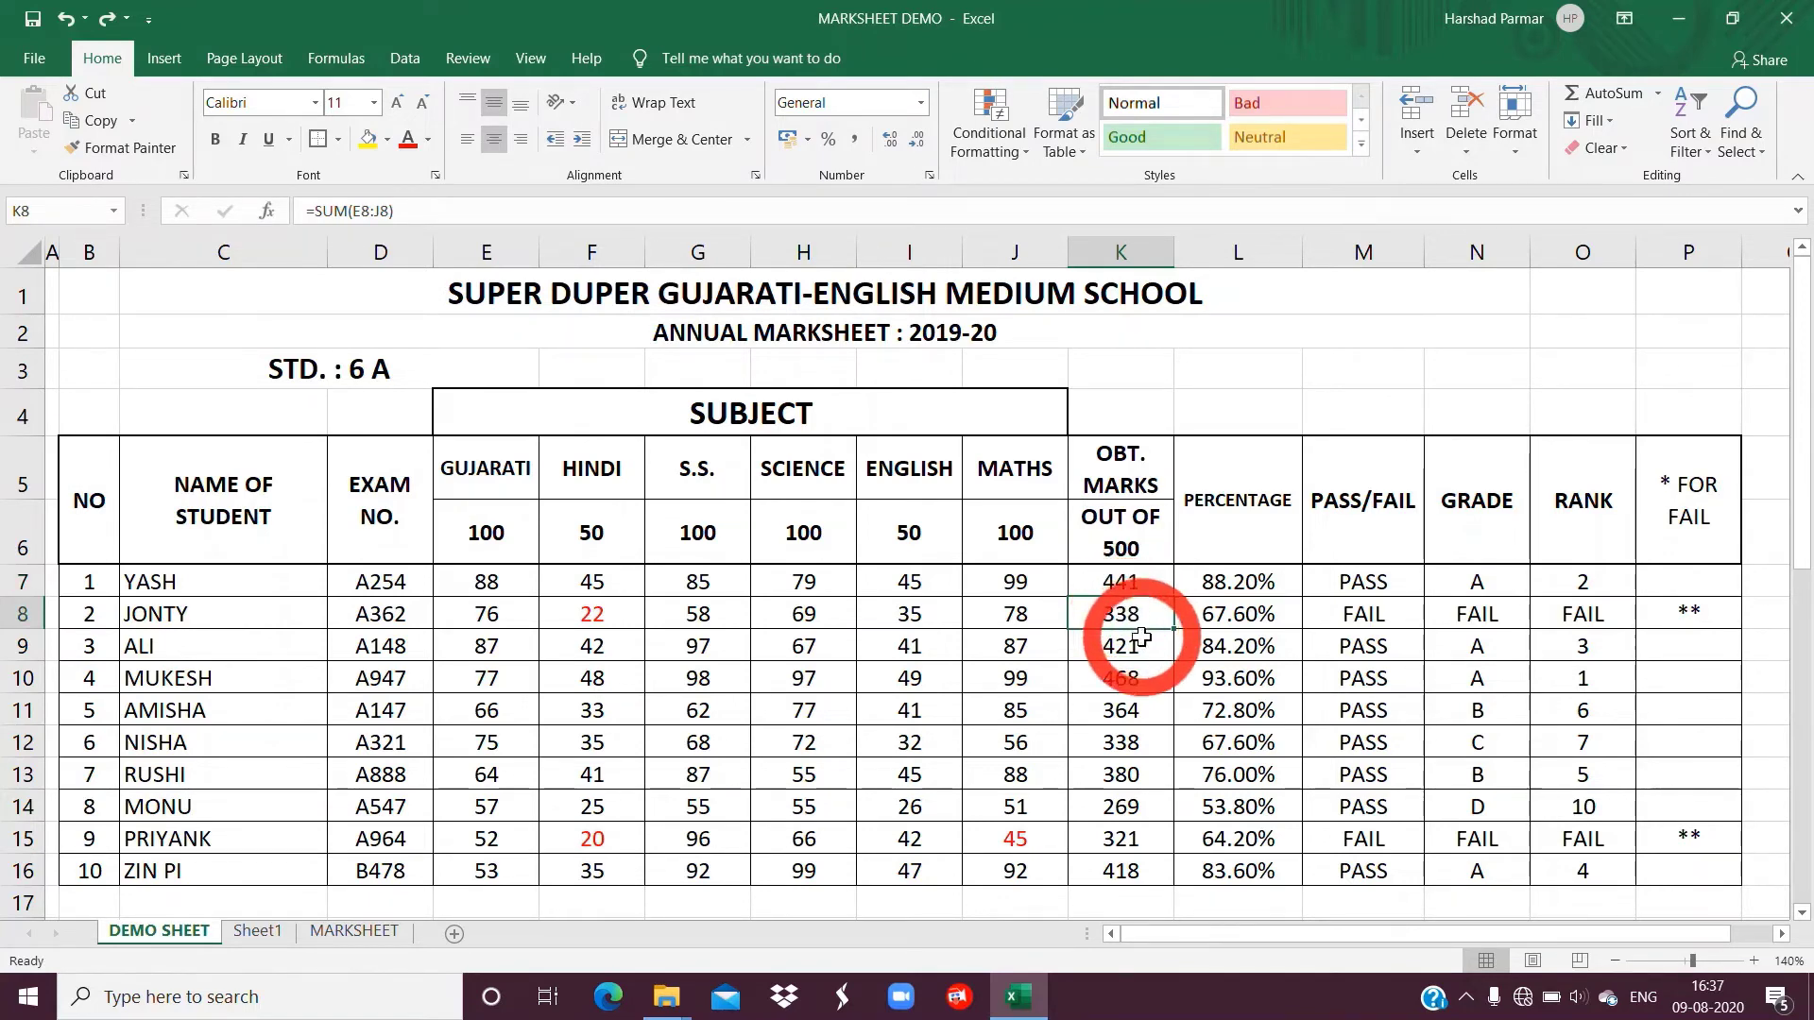
{"action": "left_click", "coordinate": [1134, 646]}
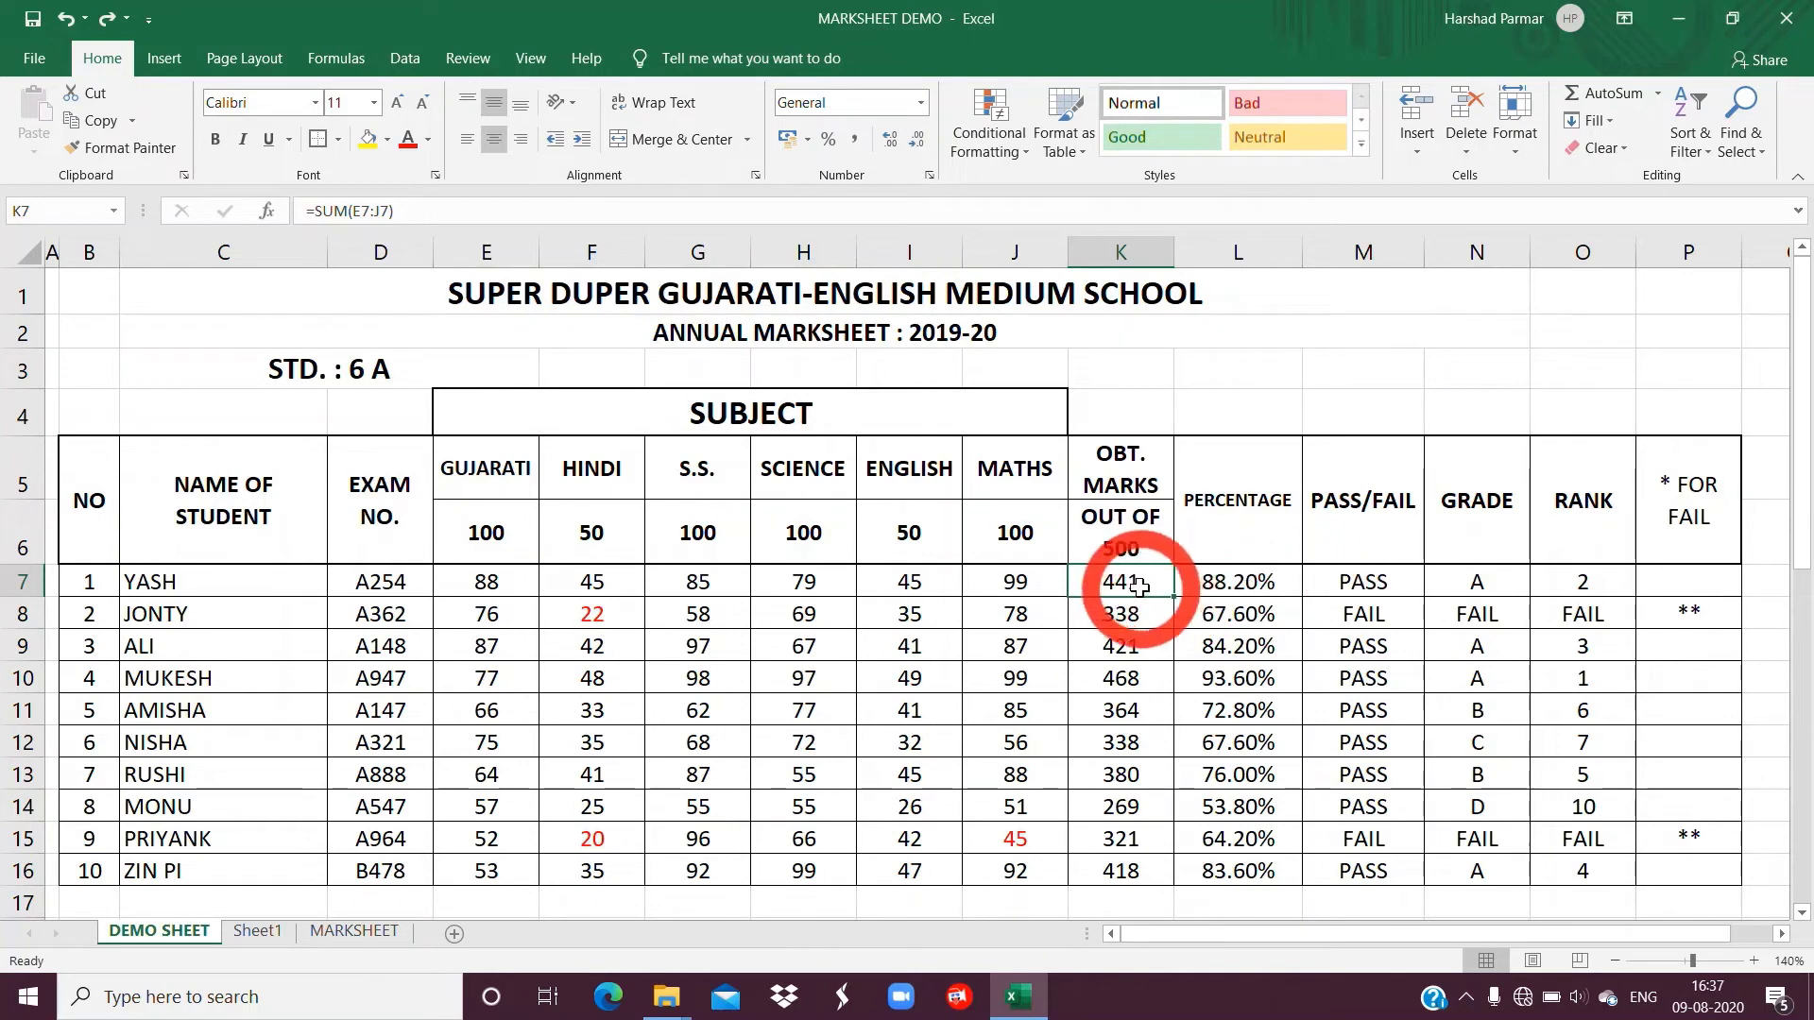
{"action": "left_click", "coordinate": [1238, 592]}
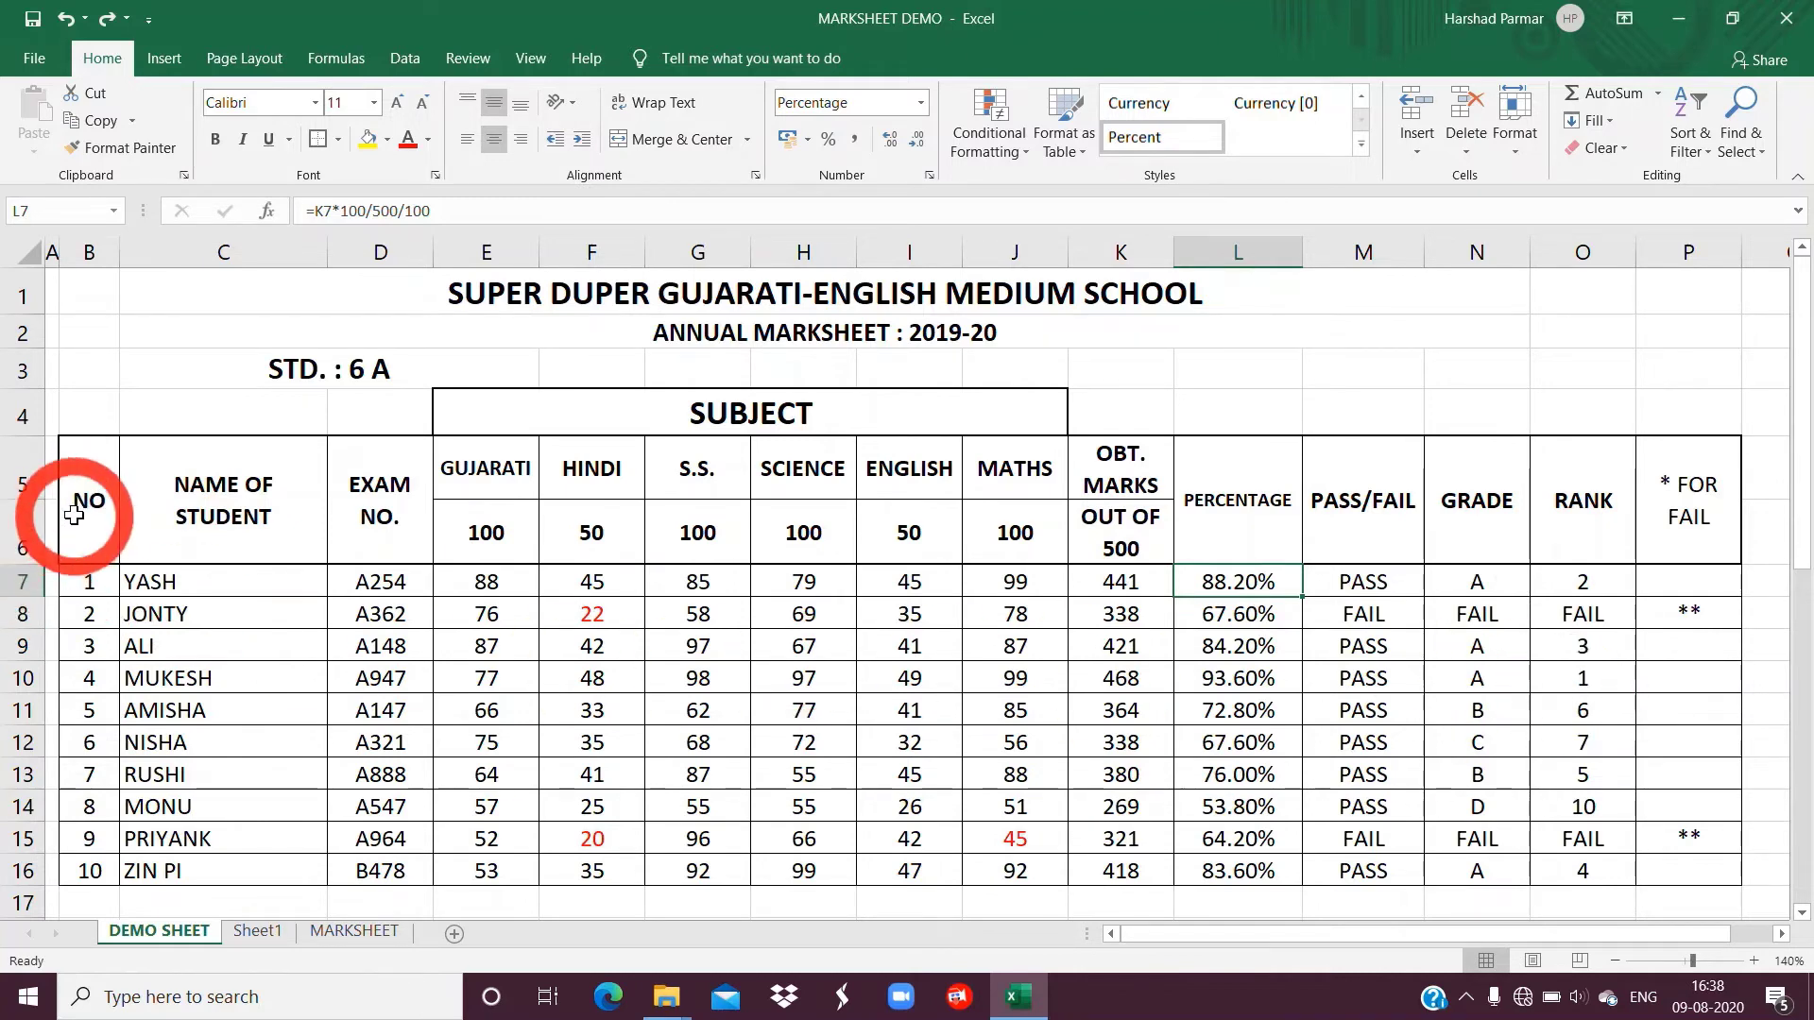
Format the marksheet range B5:P16 as a table with headers, using an orange banded medium table style
{"action": "left_click_drag", "start_coordinate": [78, 512], "coordinate": [1669, 858]}
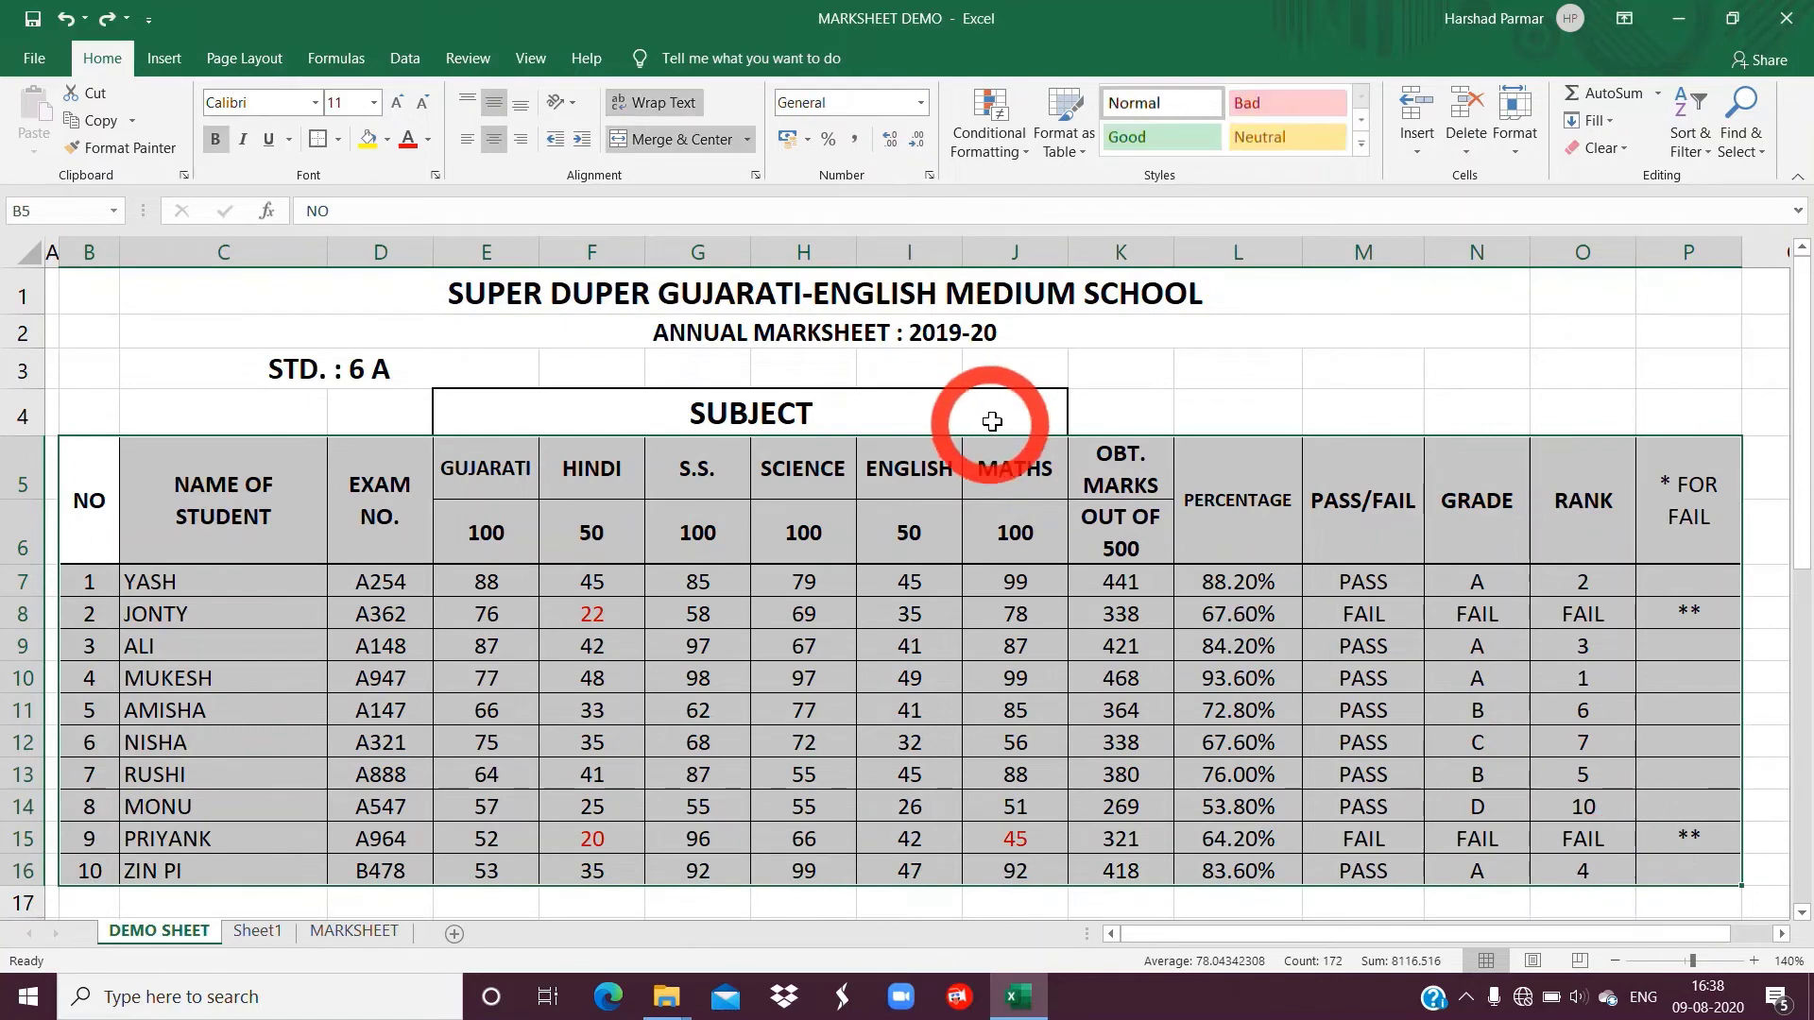
{"action": "left_click", "coordinate": [1029, 156]}
{"action": "left_click", "coordinate": [1039, 351]}
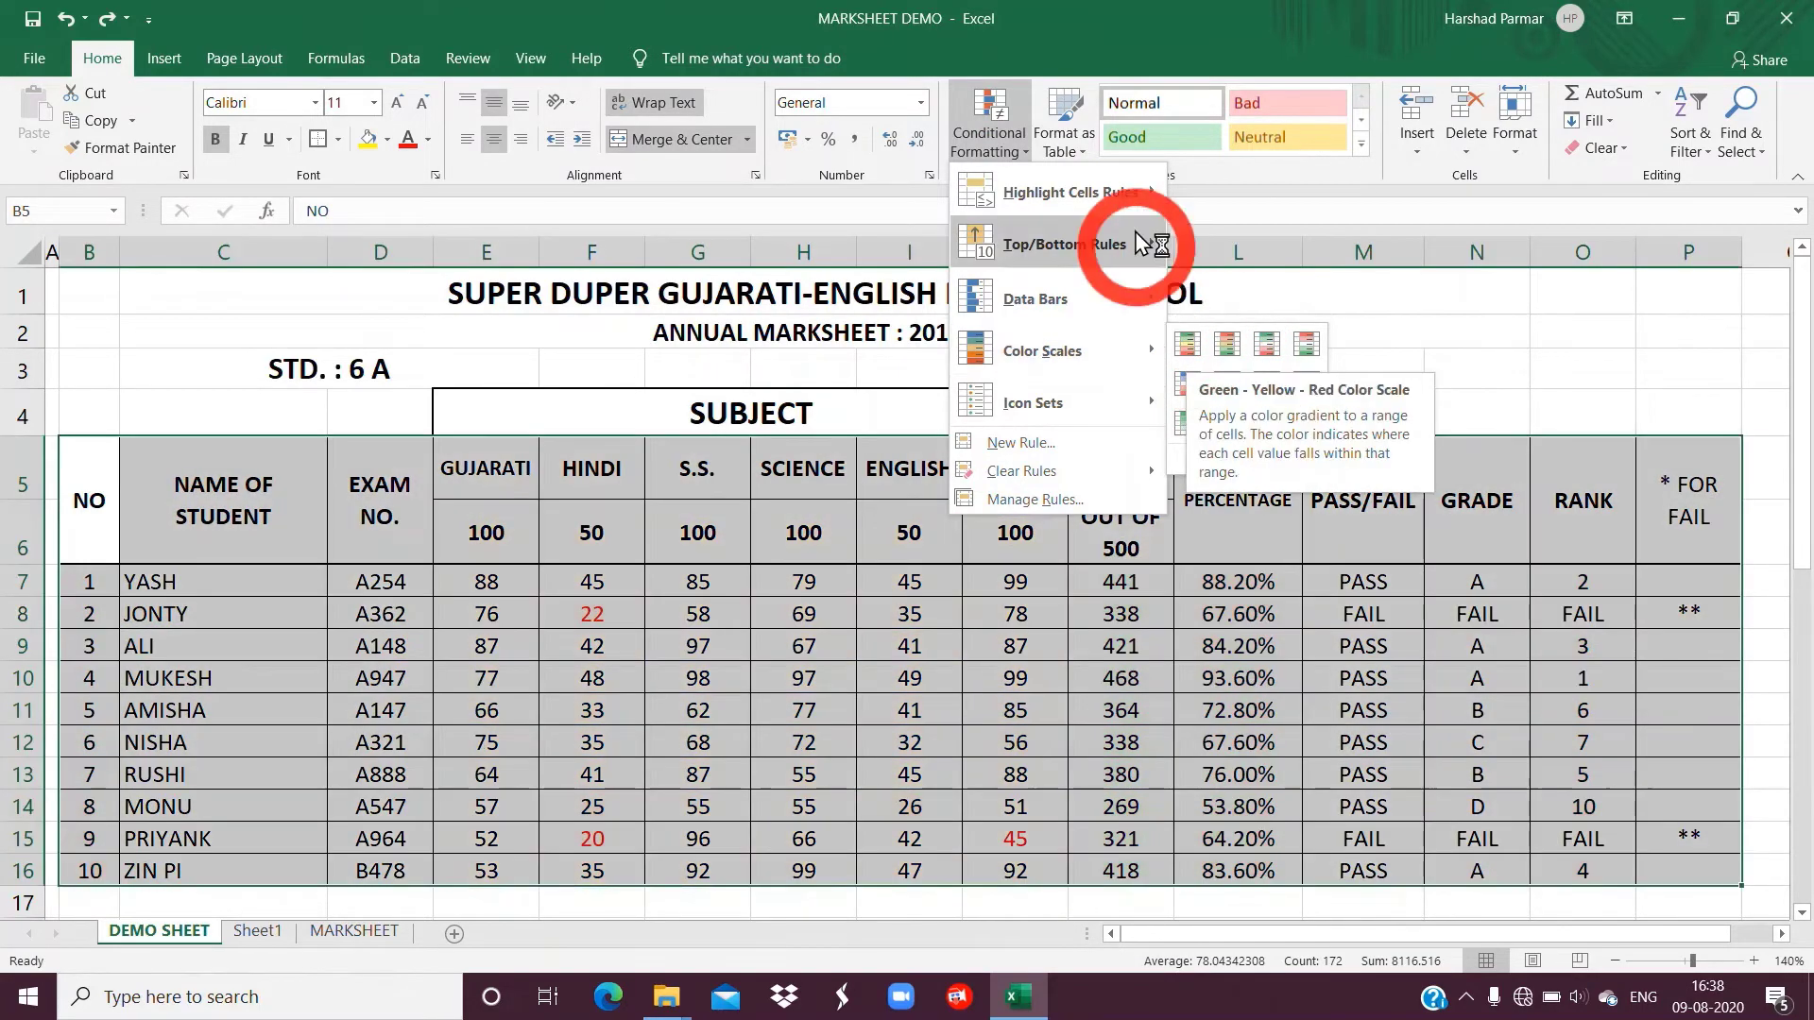
{"action": "mouse_move", "coordinate": [1091, 175]}
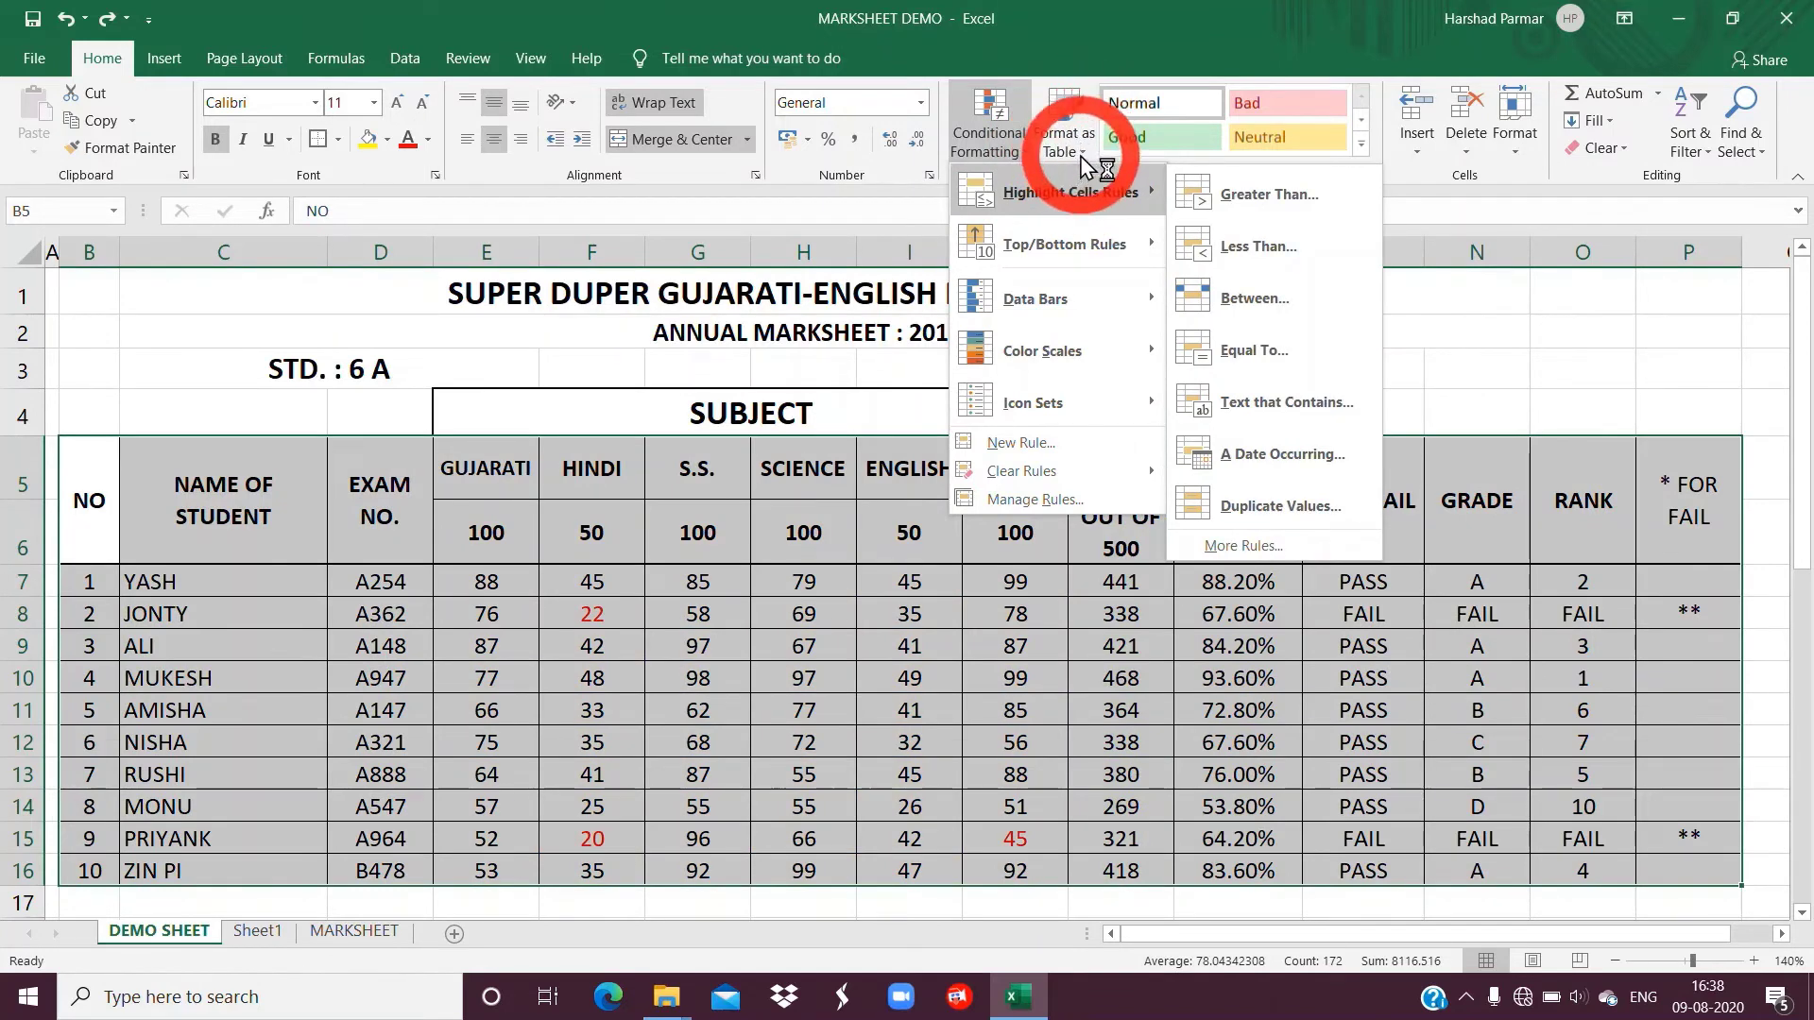
{"action": "left_click", "coordinate": [1084, 165]}
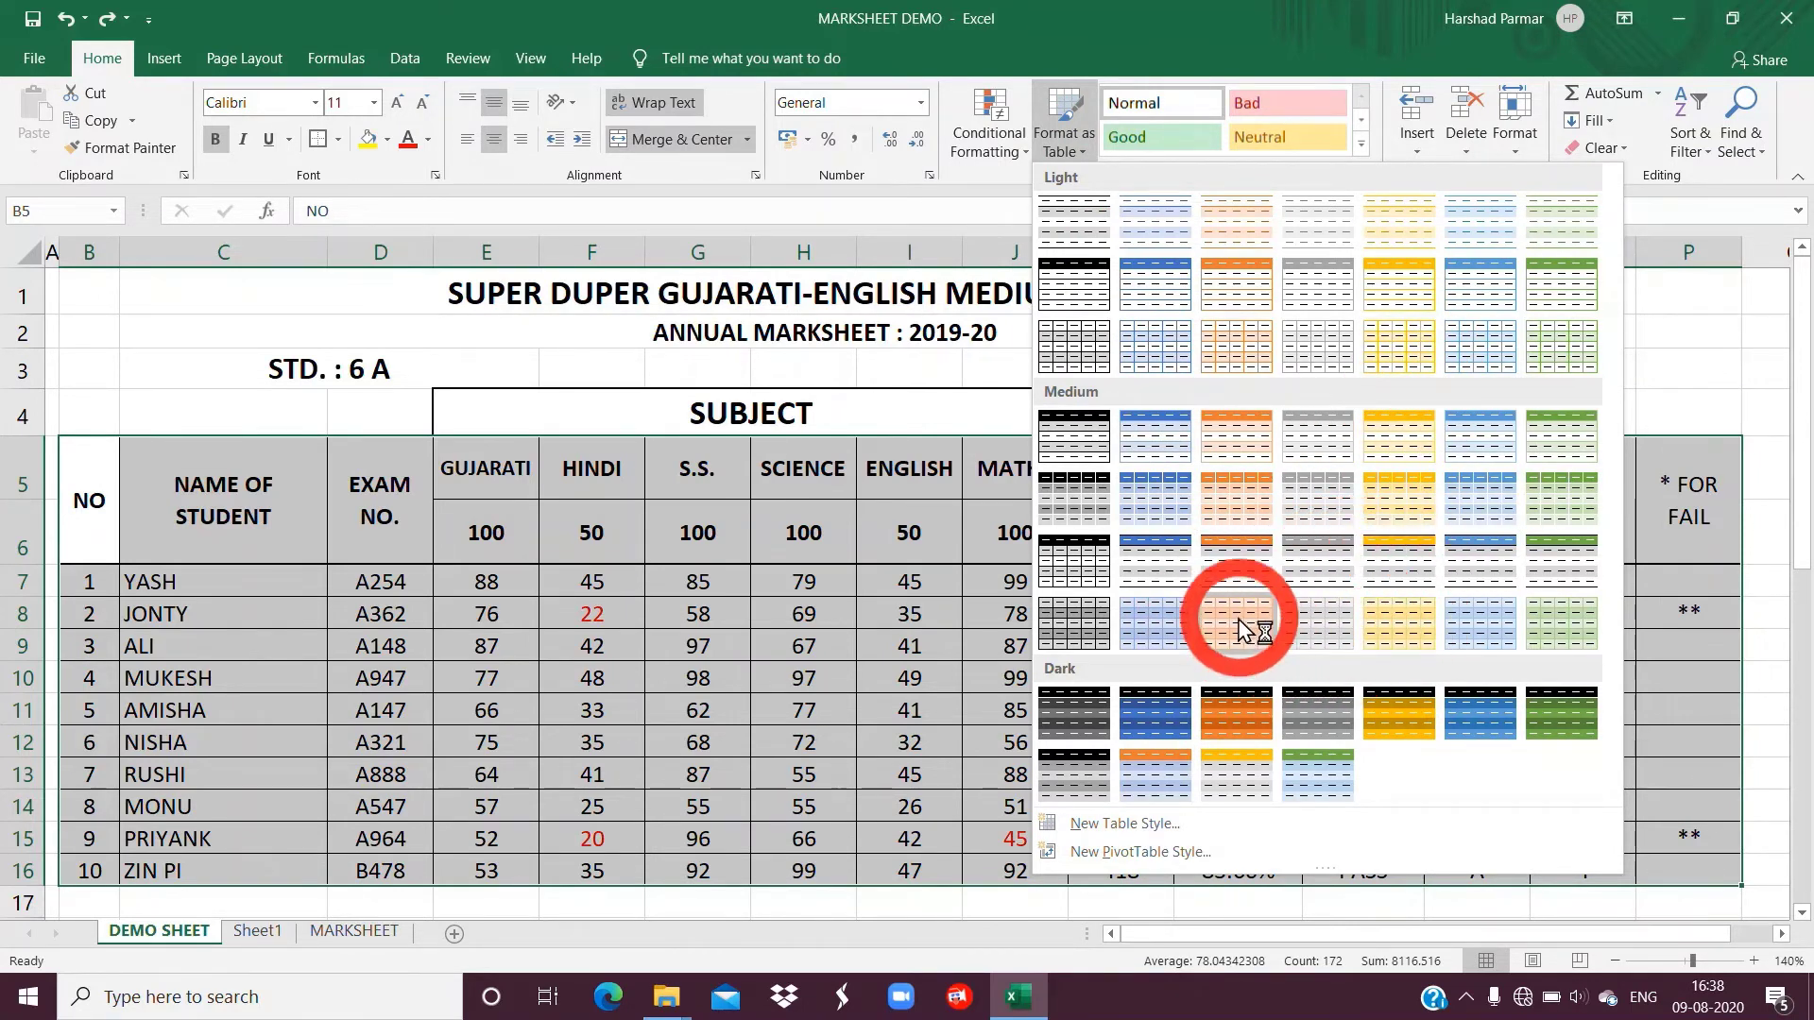
{"action": "left_click", "coordinate": [1239, 503]}
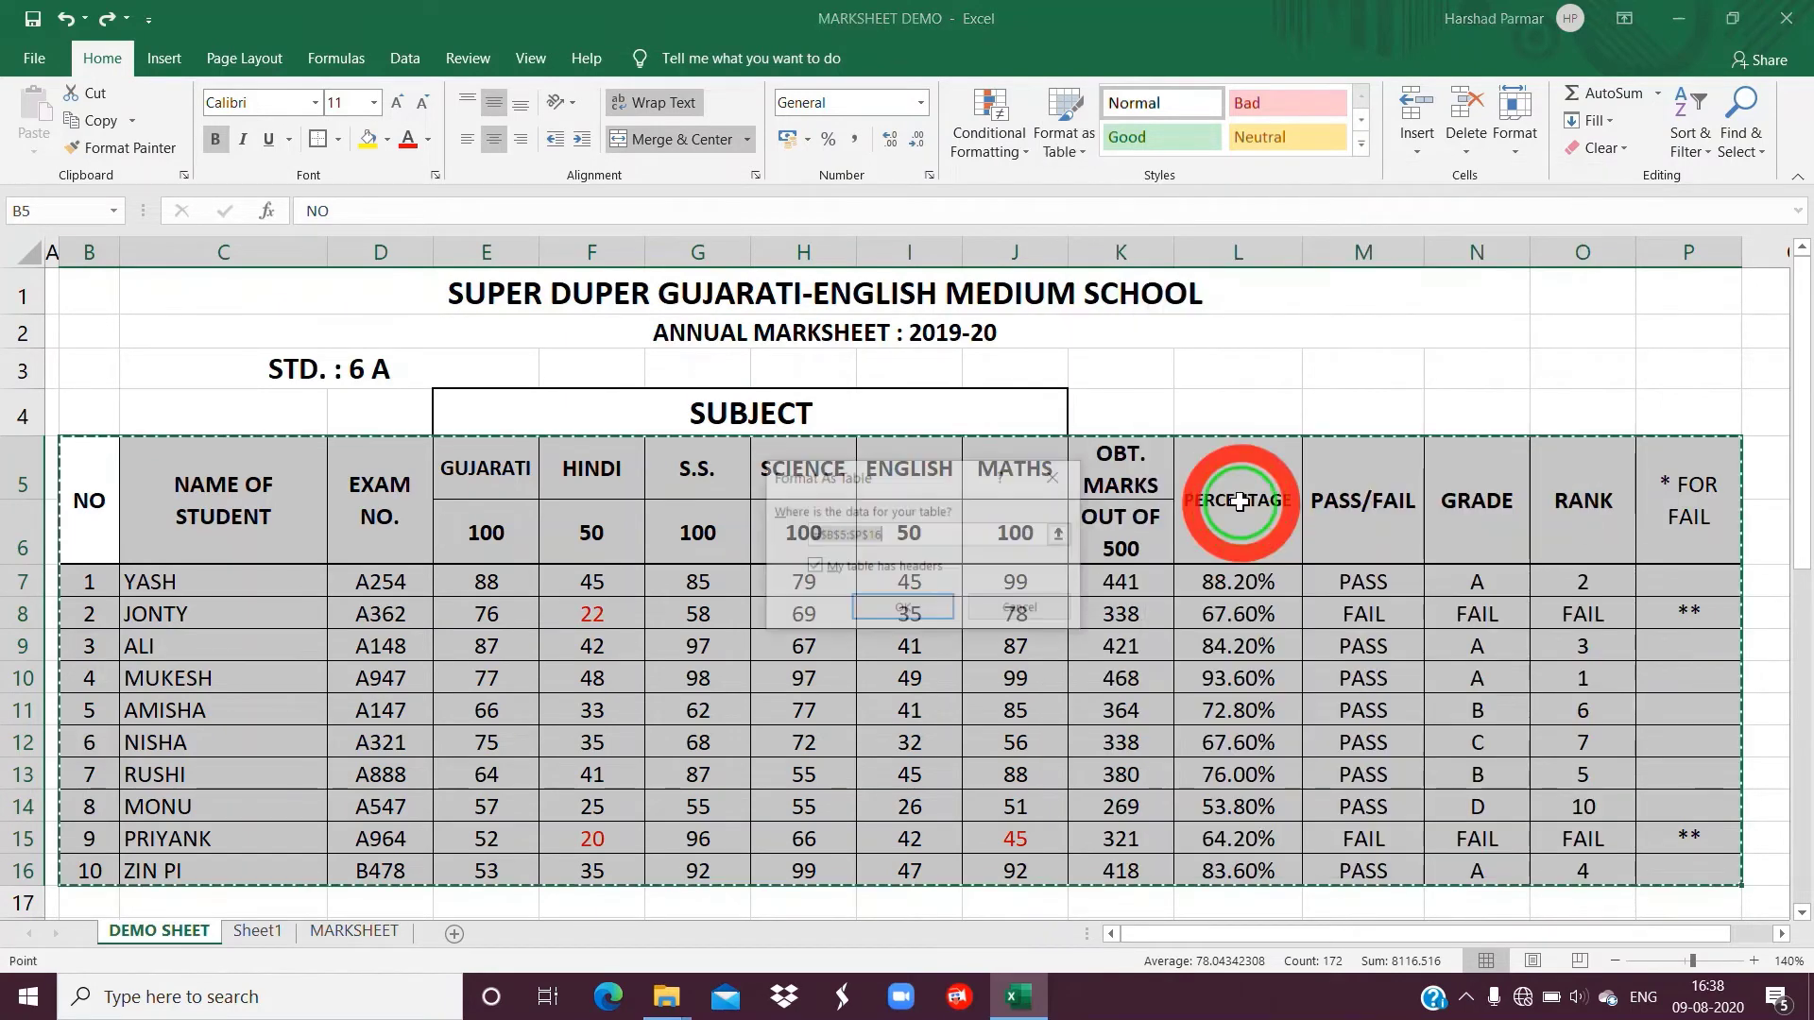
{"action": "left_click", "coordinate": [900, 622]}
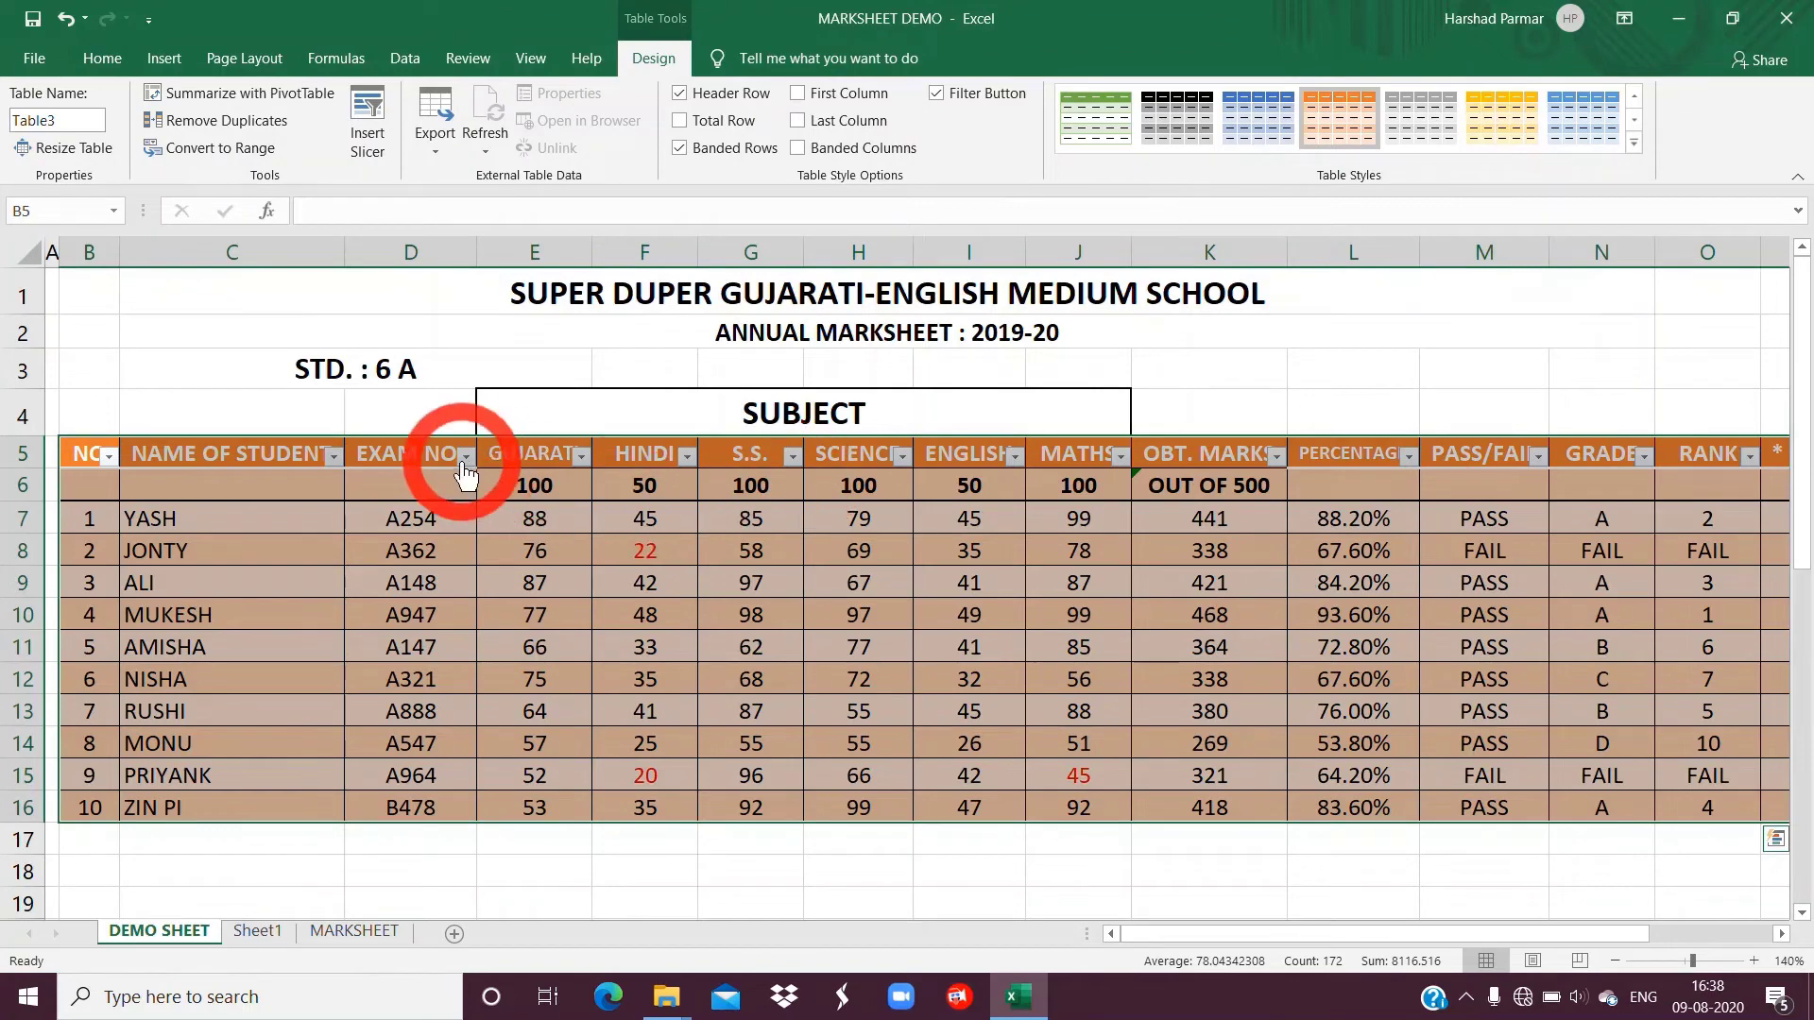
Turn off the filter buttons in the marksheet table's header row
{"action": "left_click", "coordinate": [102, 61]}
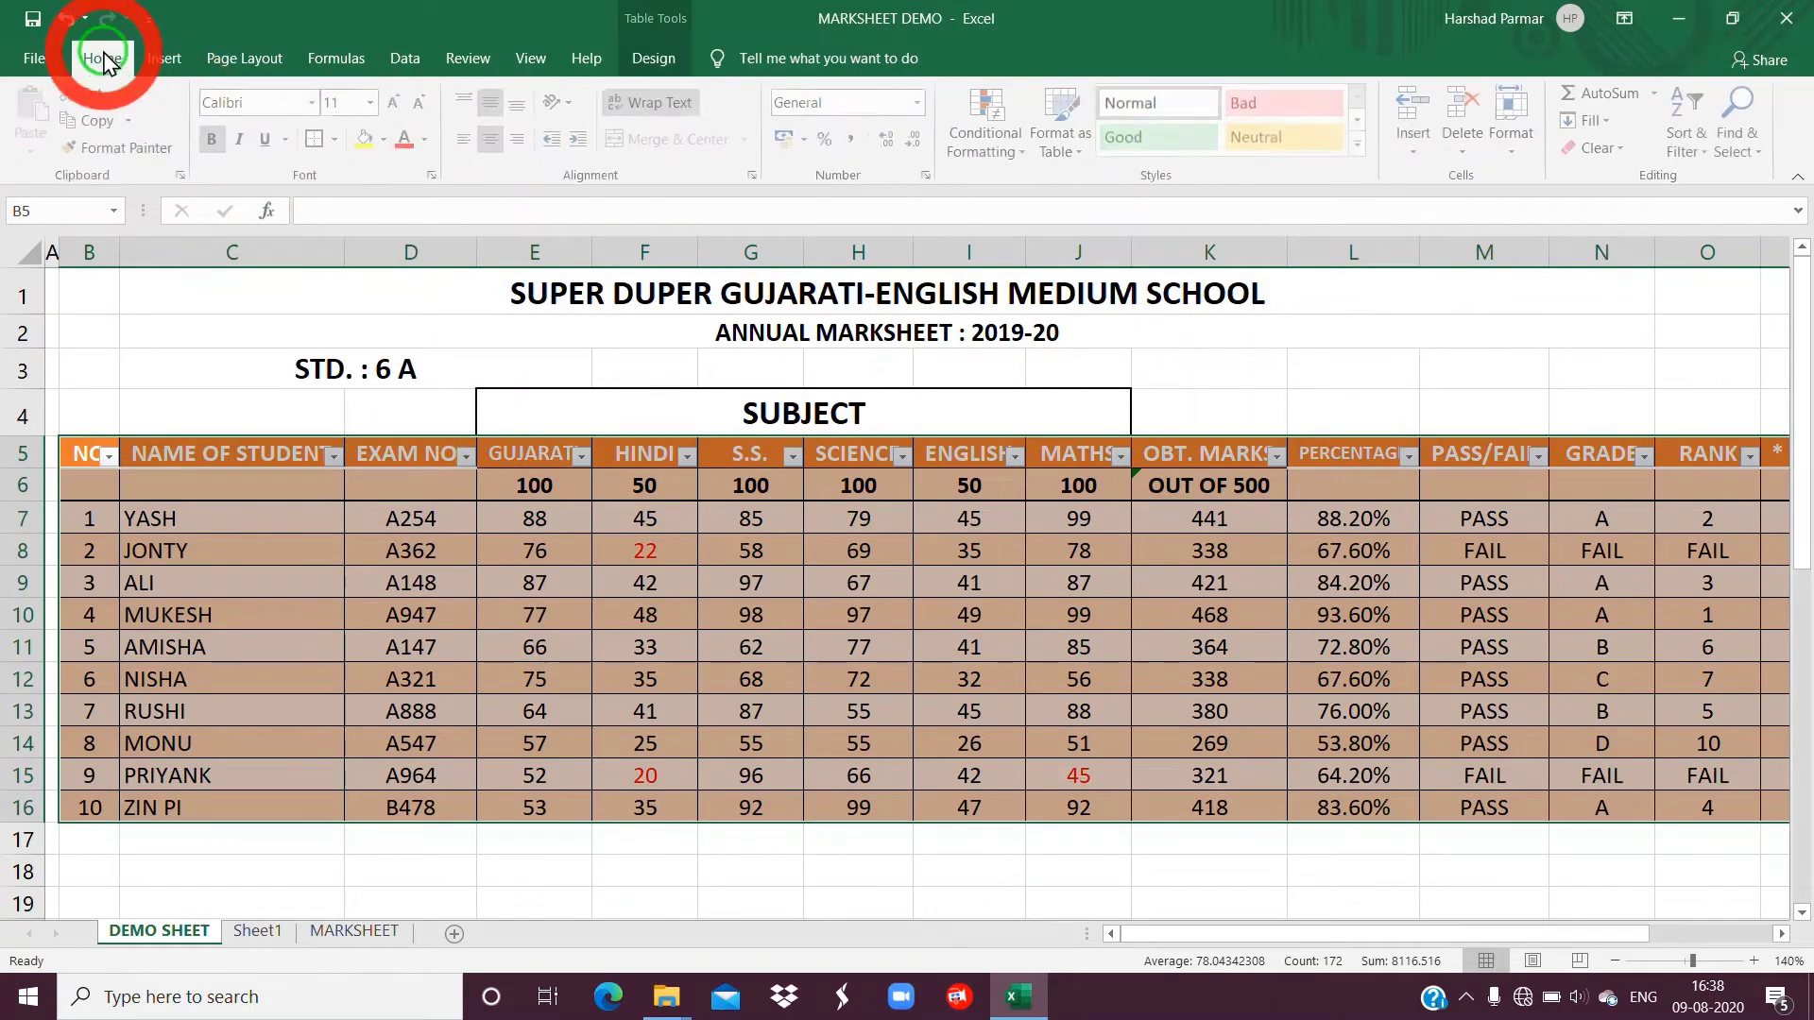
{"action": "left_click", "coordinate": [1698, 161]}
{"action": "left_click", "coordinate": [1741, 264]}
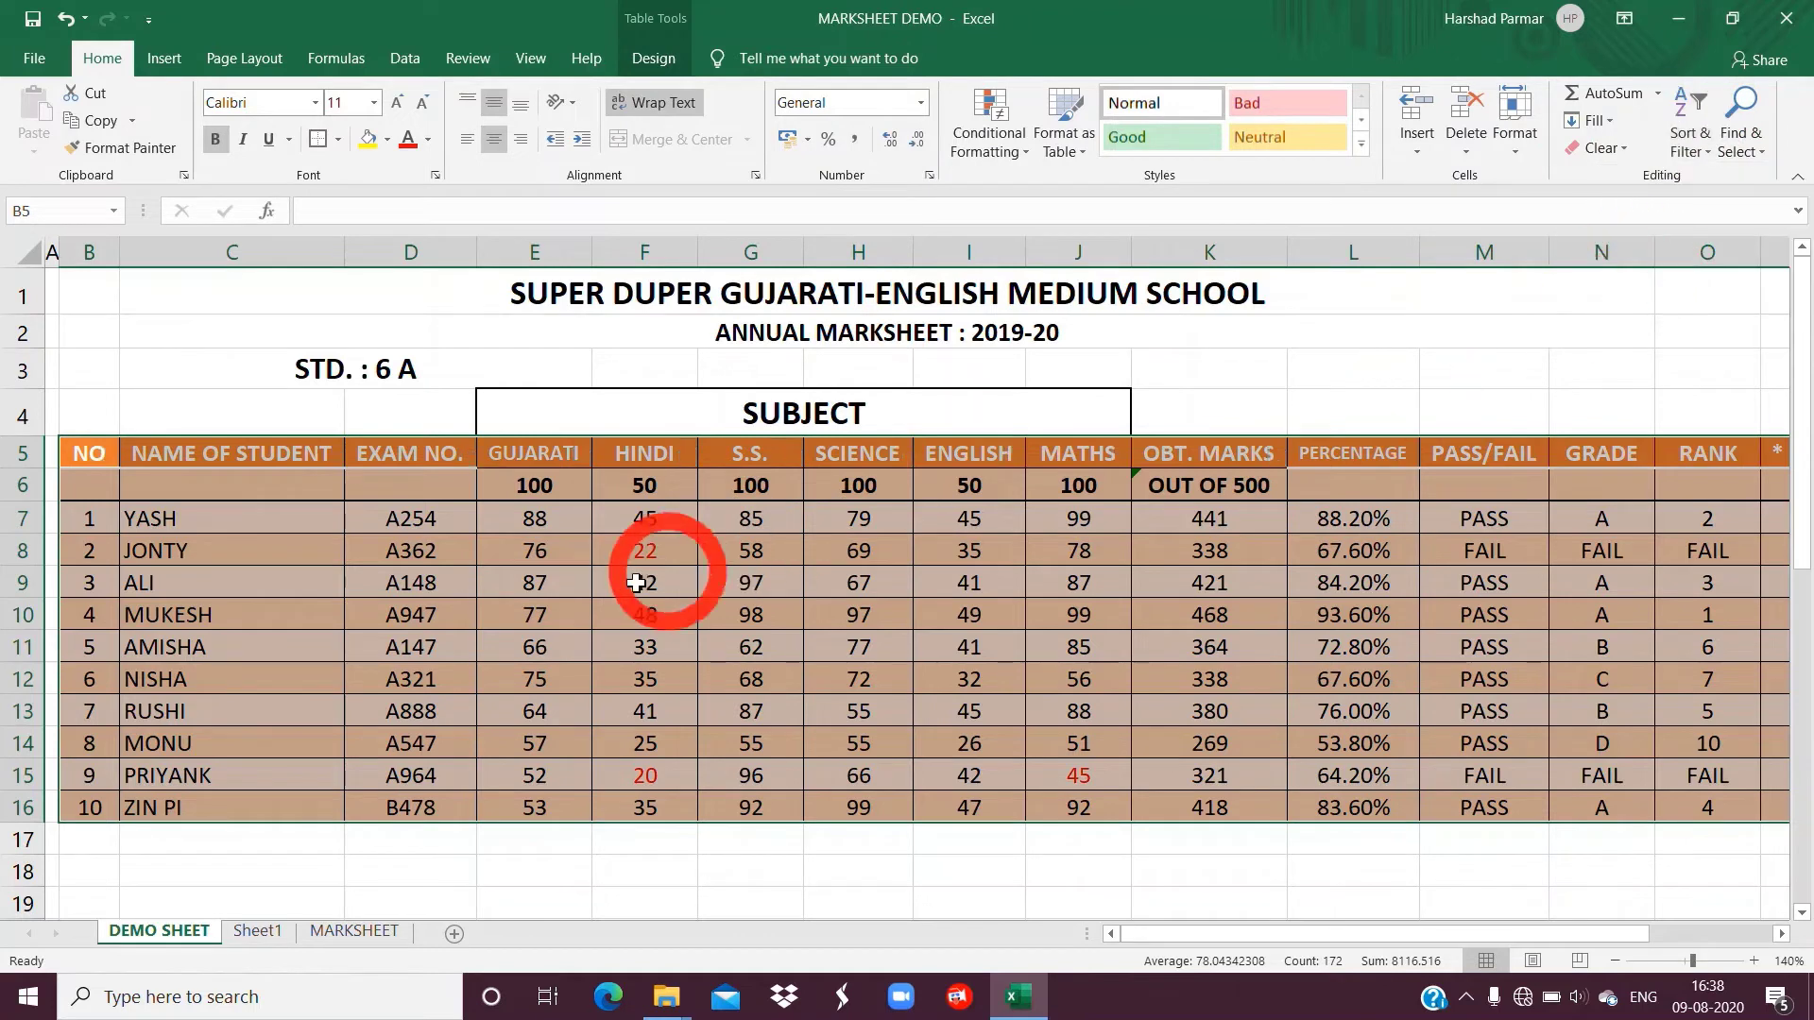
{"action": "left_click", "coordinate": [739, 863]}
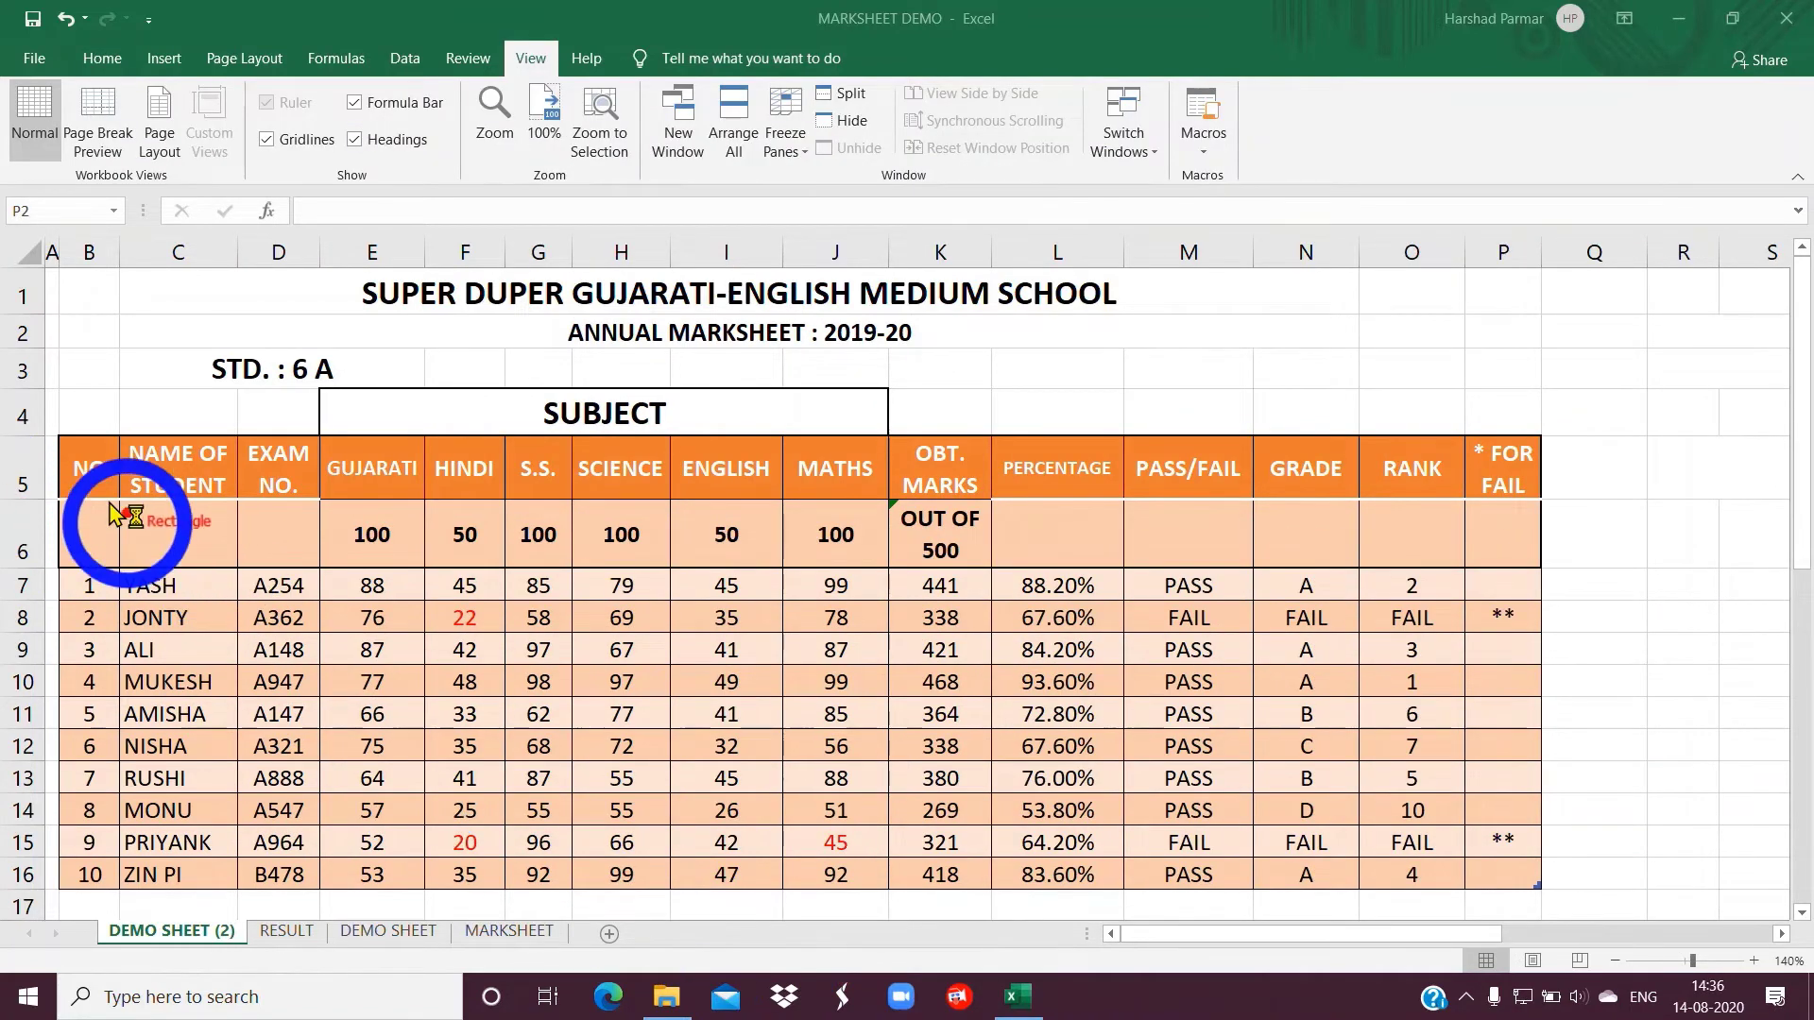
Examine the marksheet table on DEMO SHEET (2) and the empty name, marks, total, grade, percentage, pass/fail and rank fields on the RESULT sheet
{"action": "mouse_move", "coordinate": [55, 430]}
{"action": "left_mouse_down"}
{"action": "mouse_move", "coordinate": [247, 730]}
{"action": "mouse_move", "coordinate": [1500, 865]}
{"action": "mouse_move", "coordinate": [1579, 892]}
{"action": "mouse_move", "coordinate": [1563, 912]}
{"action": "left_mouse_up"}
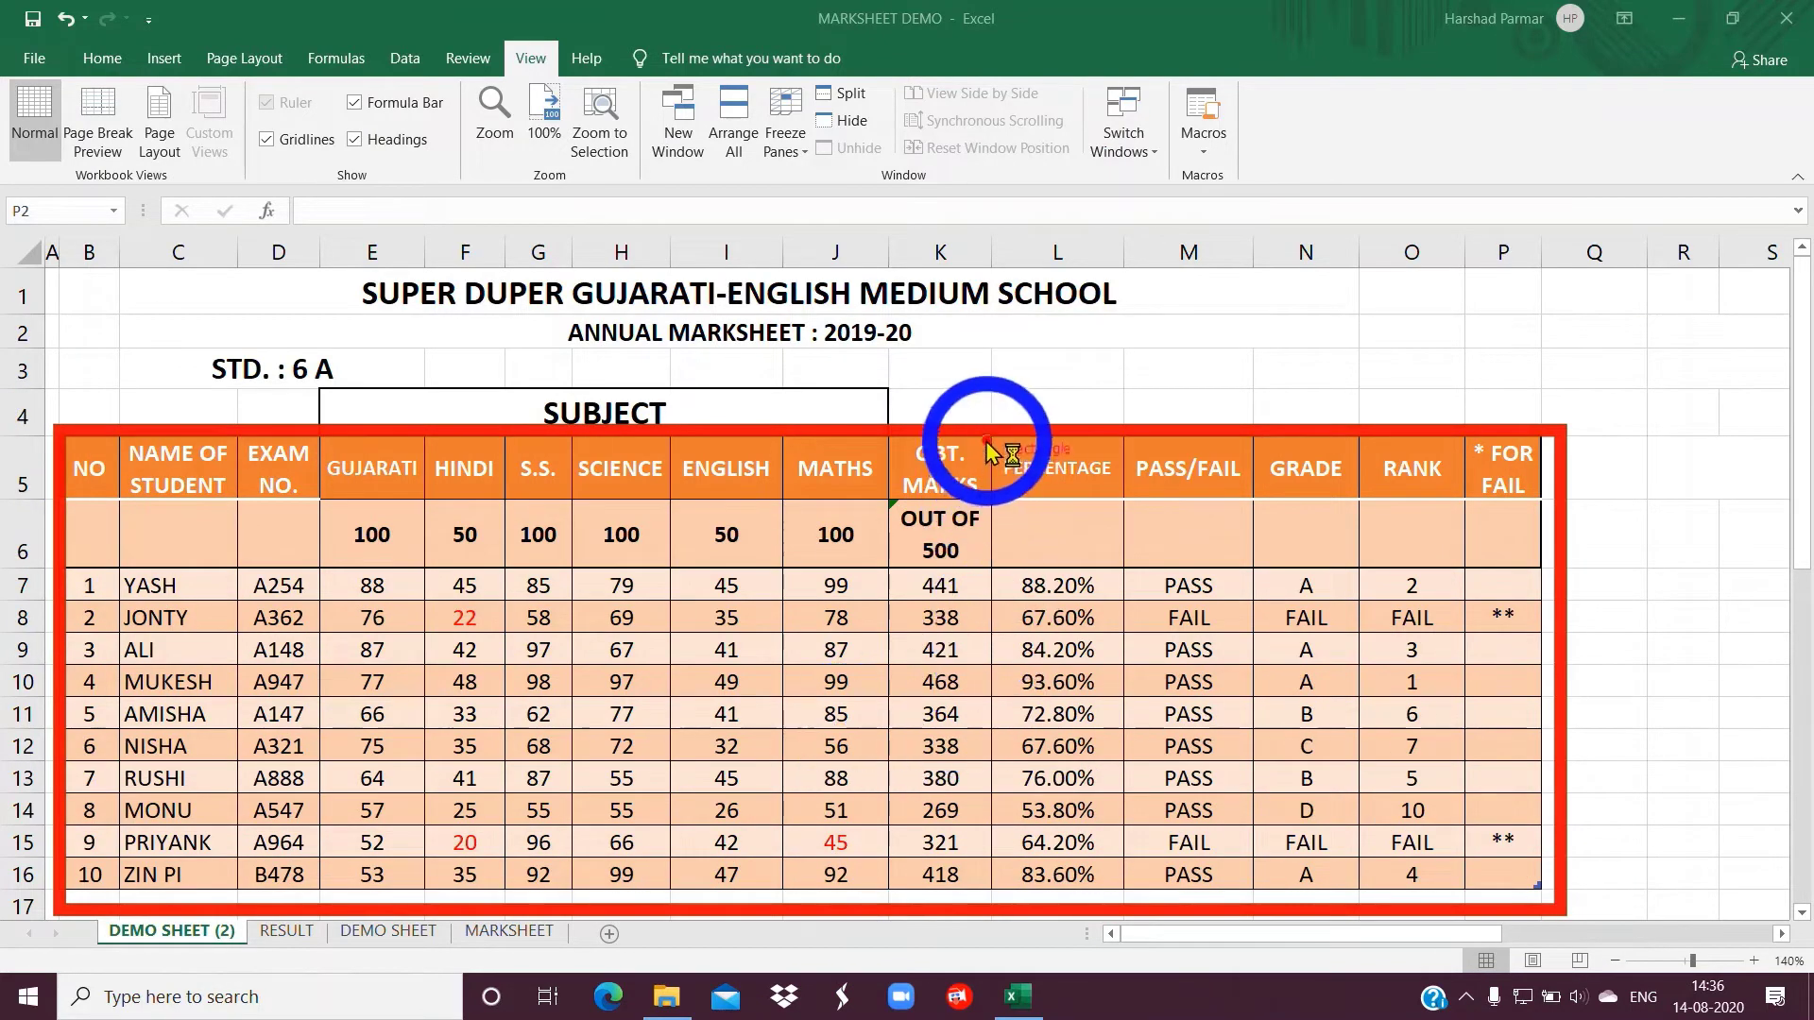
{"action": "mouse_move", "coordinate": [324, 560]}
{"action": "left_mouse_down"}
{"action": "mouse_move", "coordinate": [516, 921]}
{"action": "mouse_move", "coordinate": [970, 881]}
{"action": "left_mouse_up"}
{"action": "mouse_move", "coordinate": [985, 413]}
{"action": "left_mouse_down"}
{"action": "mouse_move", "coordinate": [987, 680]}
{"action": "mouse_move", "coordinate": [1588, 957]}
{"action": "mouse_move", "coordinate": [1595, 914]}
{"action": "left_mouse_up"}
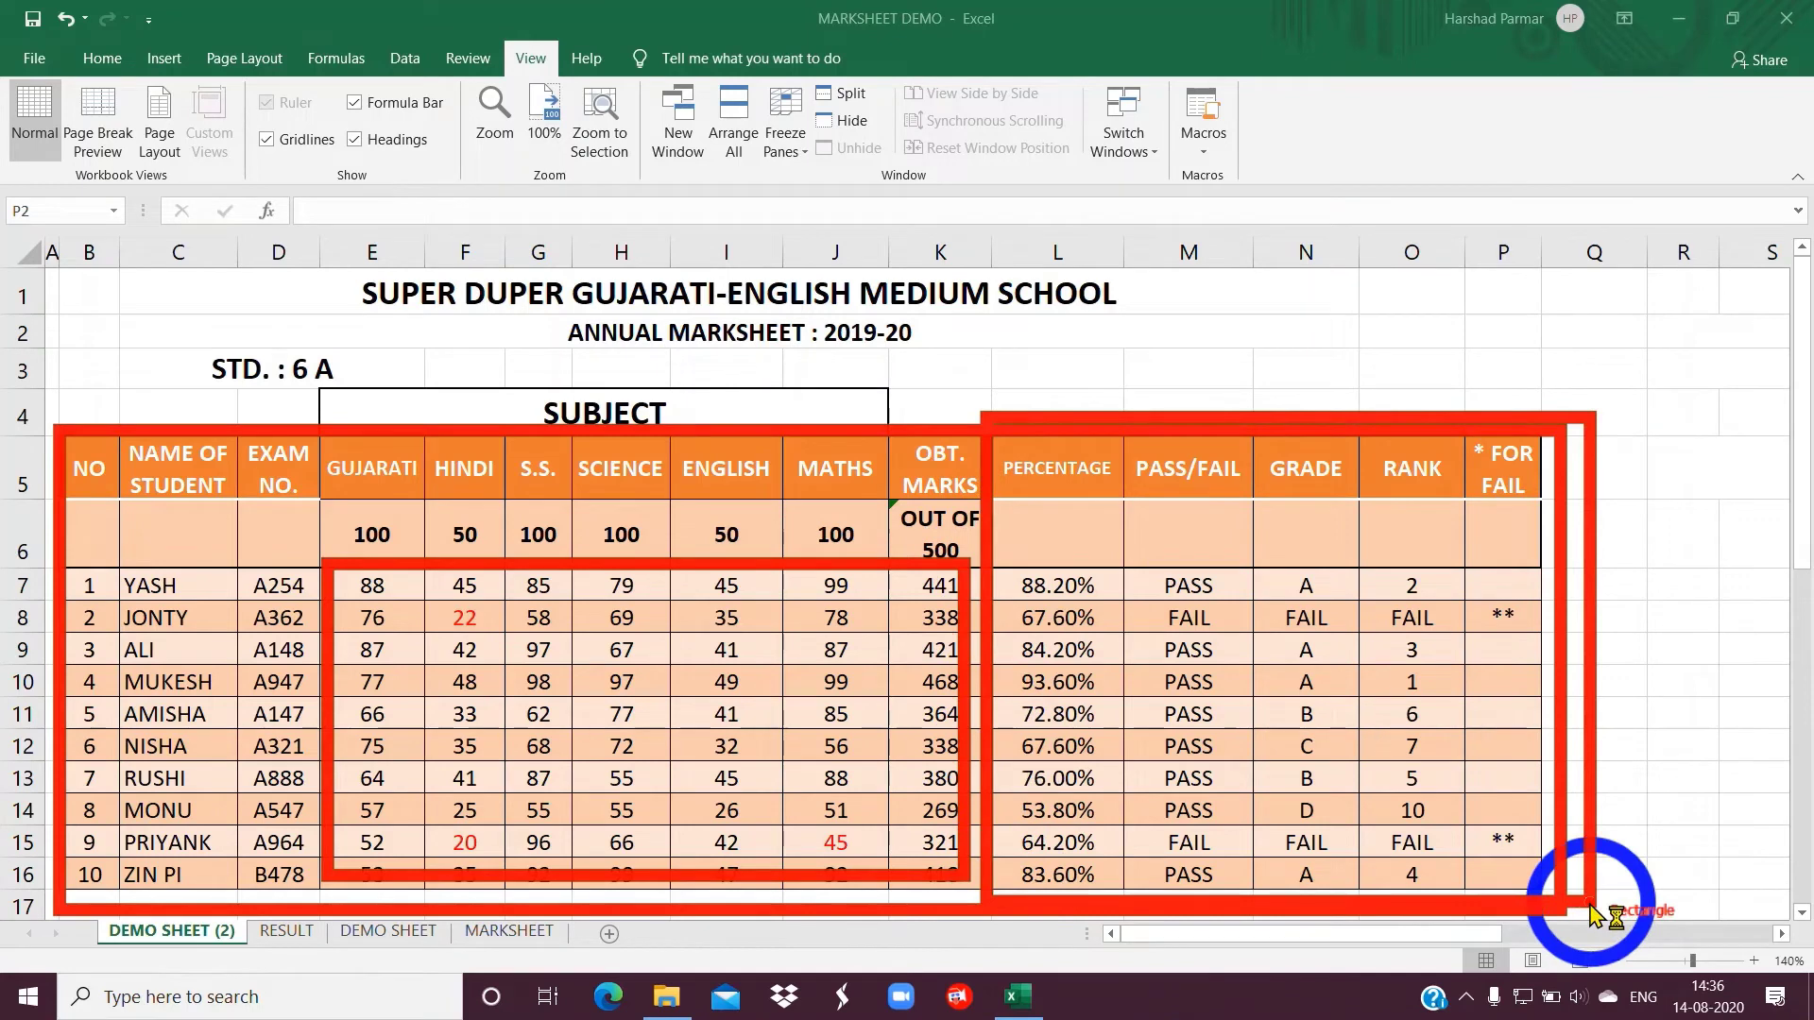
{"action": "left_click", "coordinate": [275, 813]}
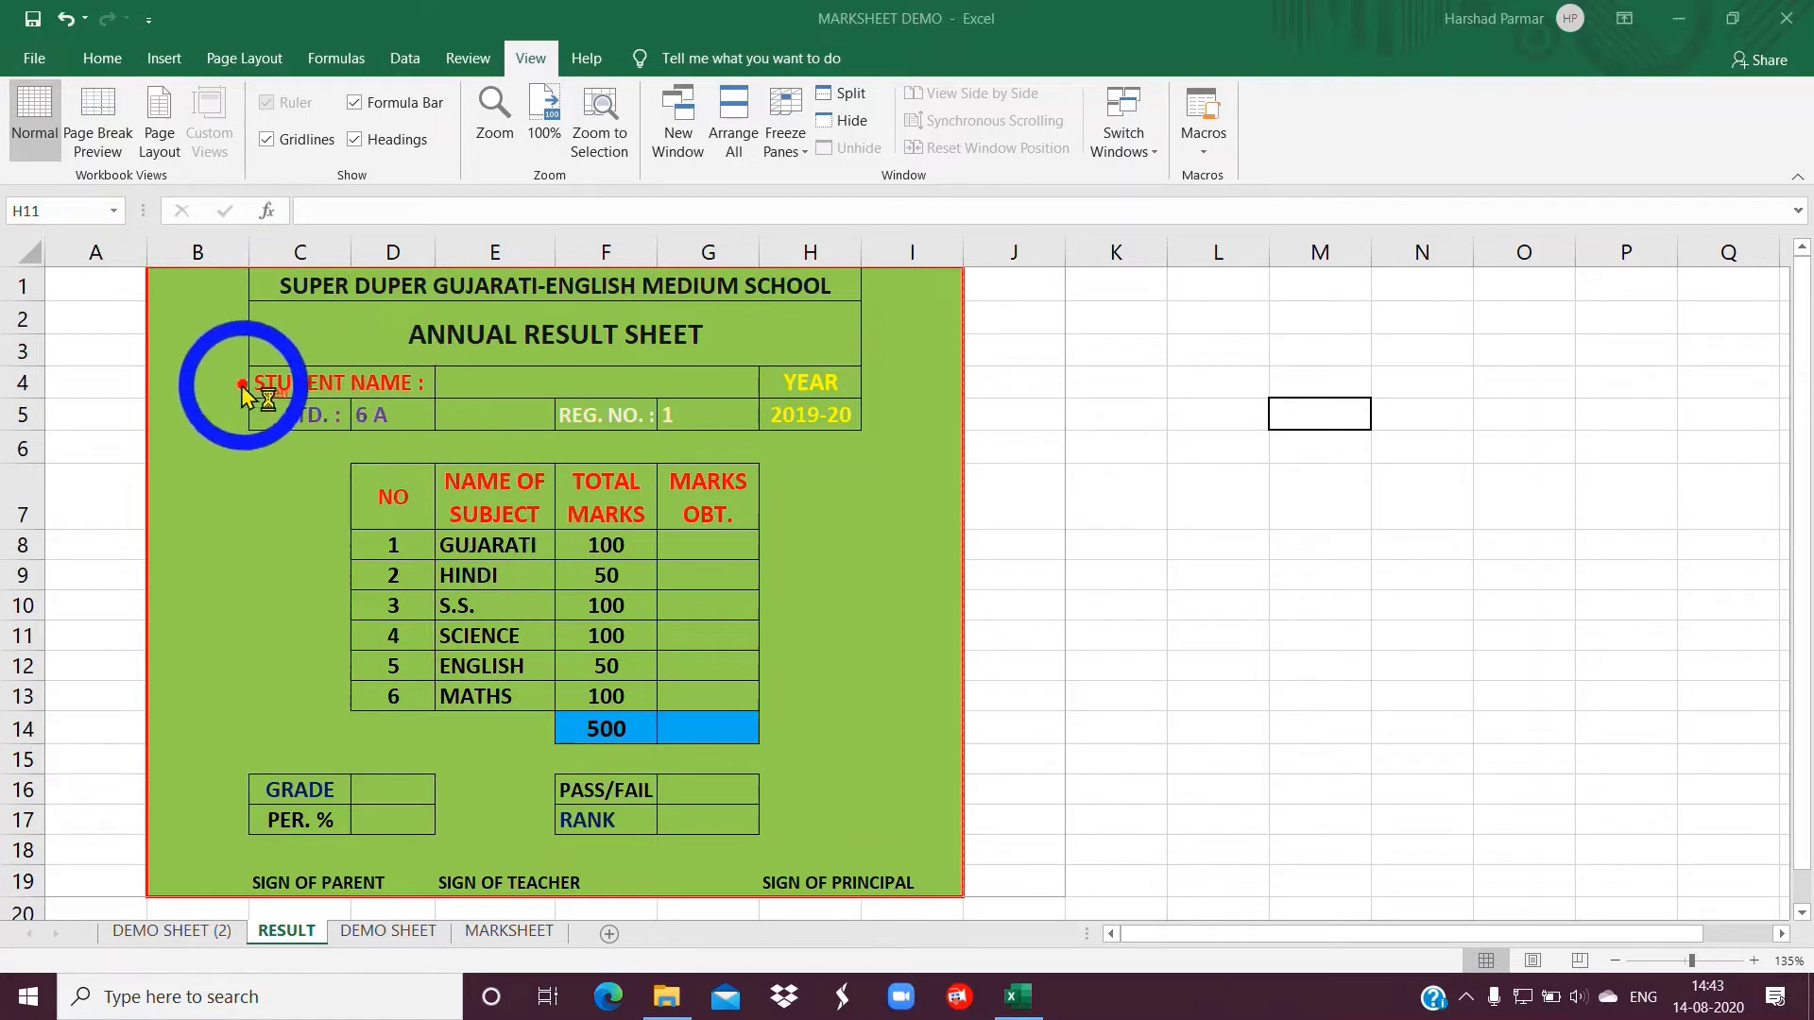
{"action": "mouse_move", "coordinate": [490, 361]}
{"action": "left_mouse_down"}
{"action": "mouse_move", "coordinate": [478, 393]}
{"action": "mouse_move", "coordinate": [547, 332]}
{"action": "mouse_move", "coordinate": [486, 357]}
{"action": "left_mouse_up"}
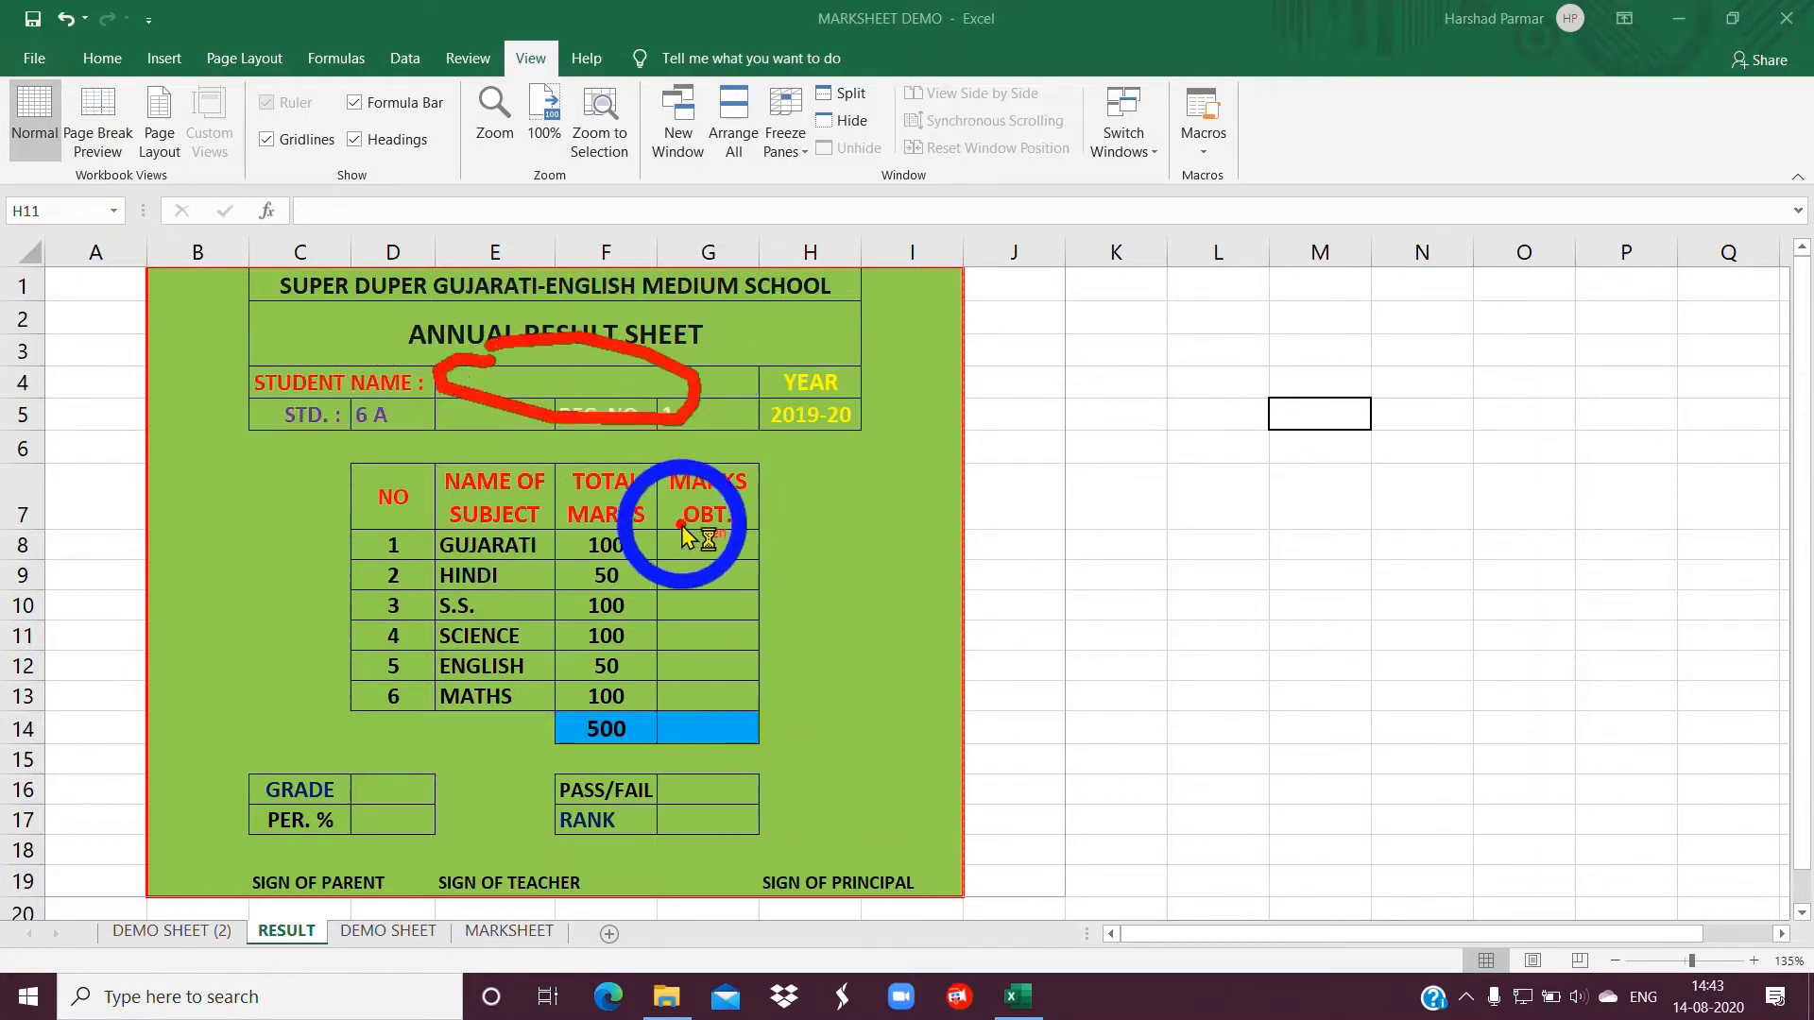
{"action": "mouse_move", "coordinate": [682, 525]}
{"action": "left_mouse_down"}
{"action": "mouse_move", "coordinate": [747, 666]}
{"action": "mouse_move", "coordinate": [765, 610]}
{"action": "mouse_move", "coordinate": [751, 514]}
{"action": "mouse_move", "coordinate": [658, 517]}
{"action": "left_mouse_up"}
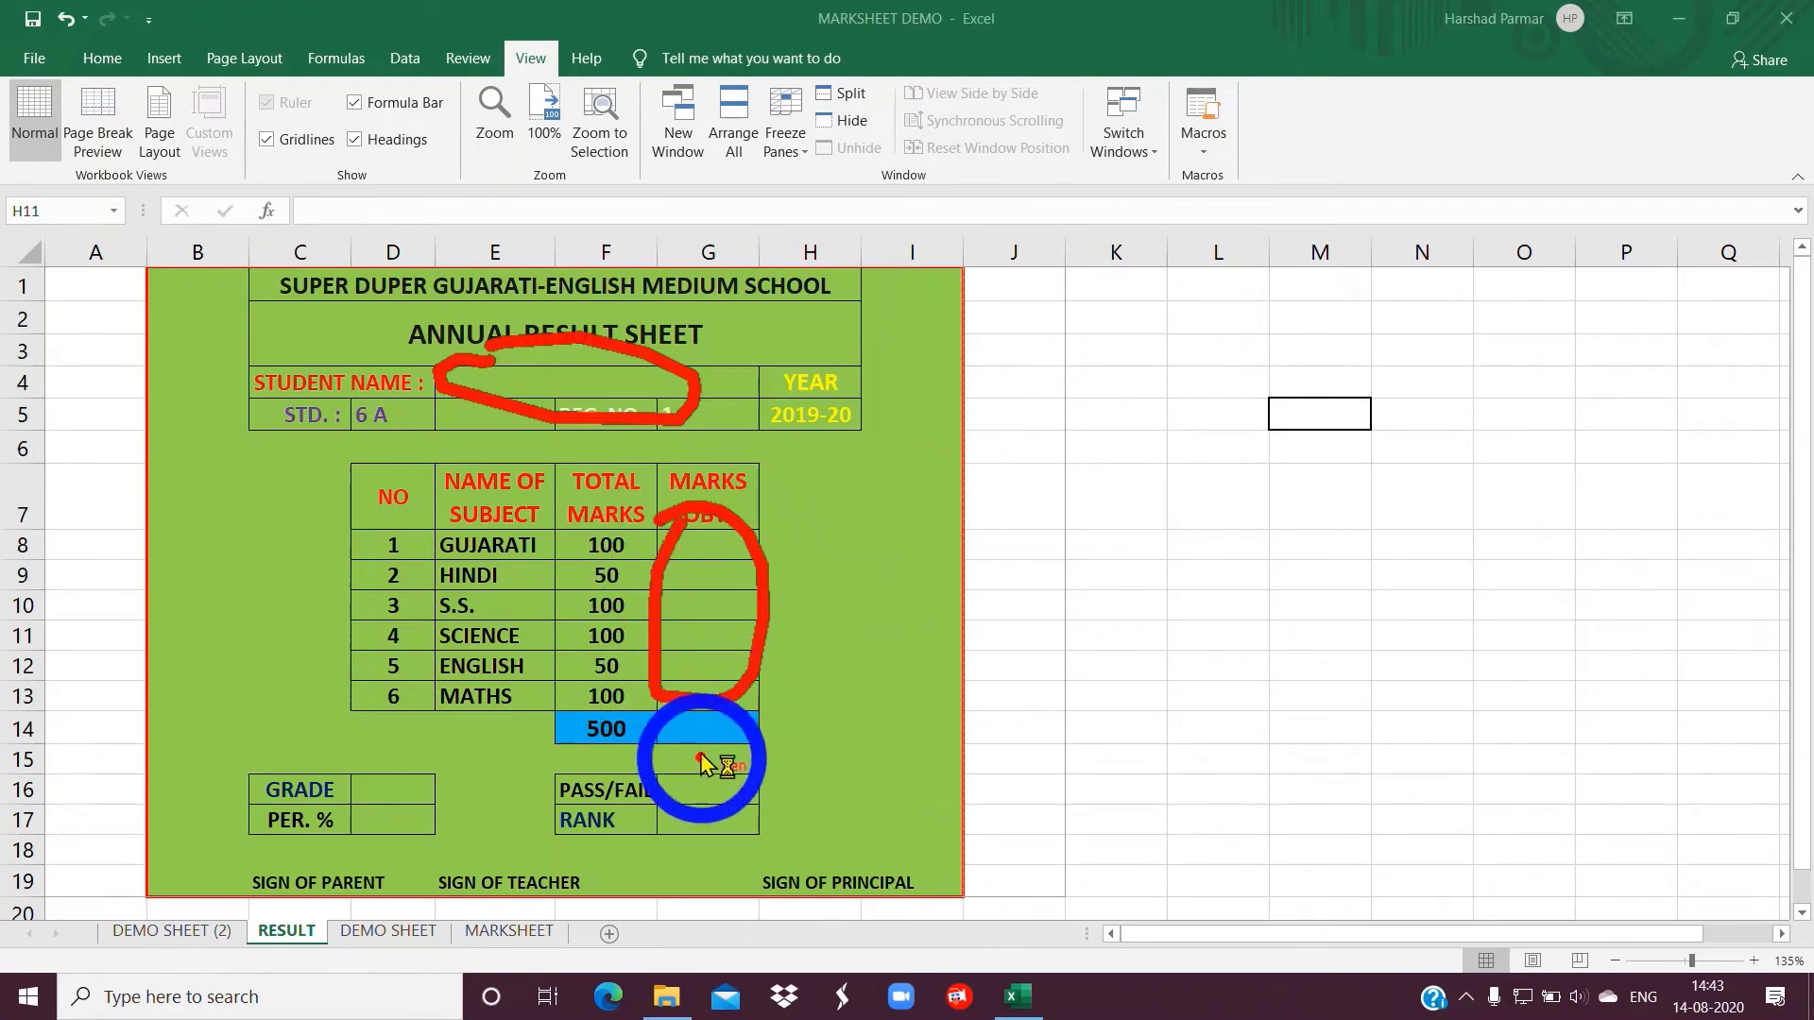
{"action": "mouse_move", "coordinate": [678, 694]}
{"action": "left_mouse_down"}
{"action": "mouse_move", "coordinate": [784, 753]}
{"action": "mouse_move", "coordinate": [704, 715]}
{"action": "mouse_move", "coordinate": [696, 791]}
{"action": "mouse_move", "coordinate": [717, 836]}
{"action": "mouse_move", "coordinate": [720, 769]}
{"action": "left_mouse_up"}
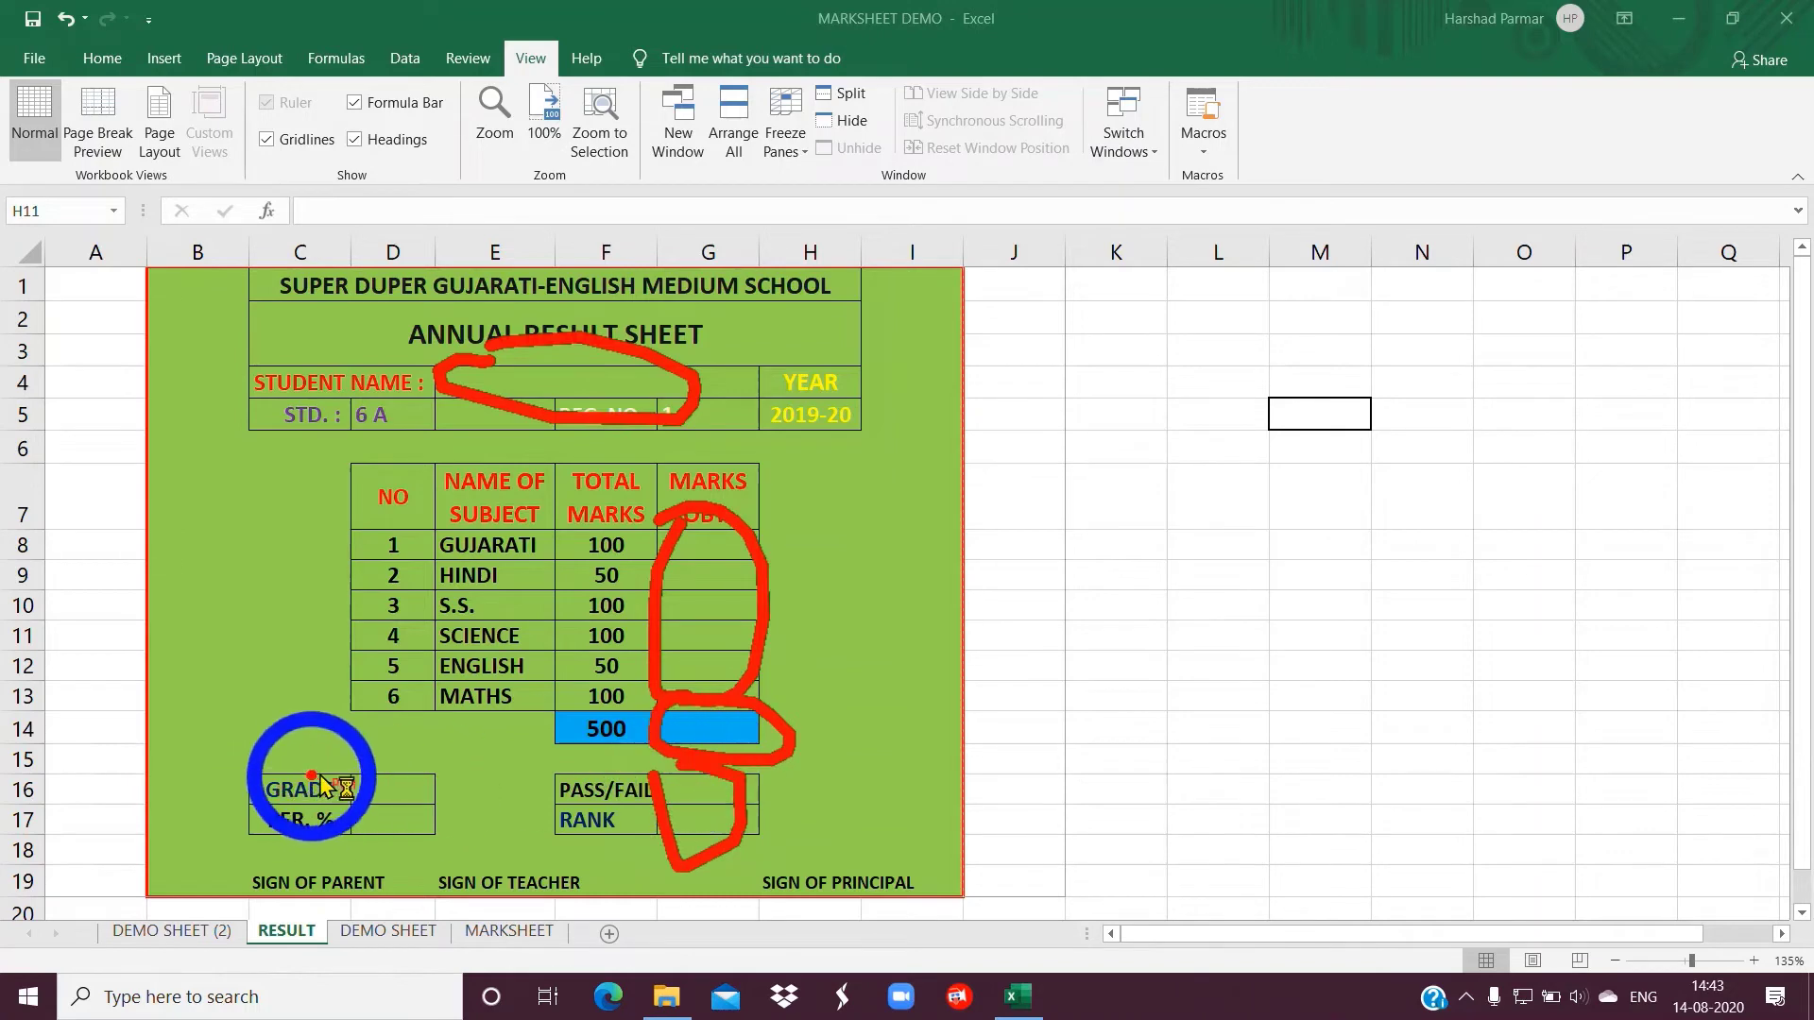
{"action": "mouse_move", "coordinate": [326, 780]}
{"action": "left_mouse_down"}
{"action": "mouse_move", "coordinate": [365, 830]}
{"action": "mouse_move", "coordinate": [372, 767]}
{"action": "mouse_move", "coordinate": [344, 769]}
{"action": "left_mouse_up"}
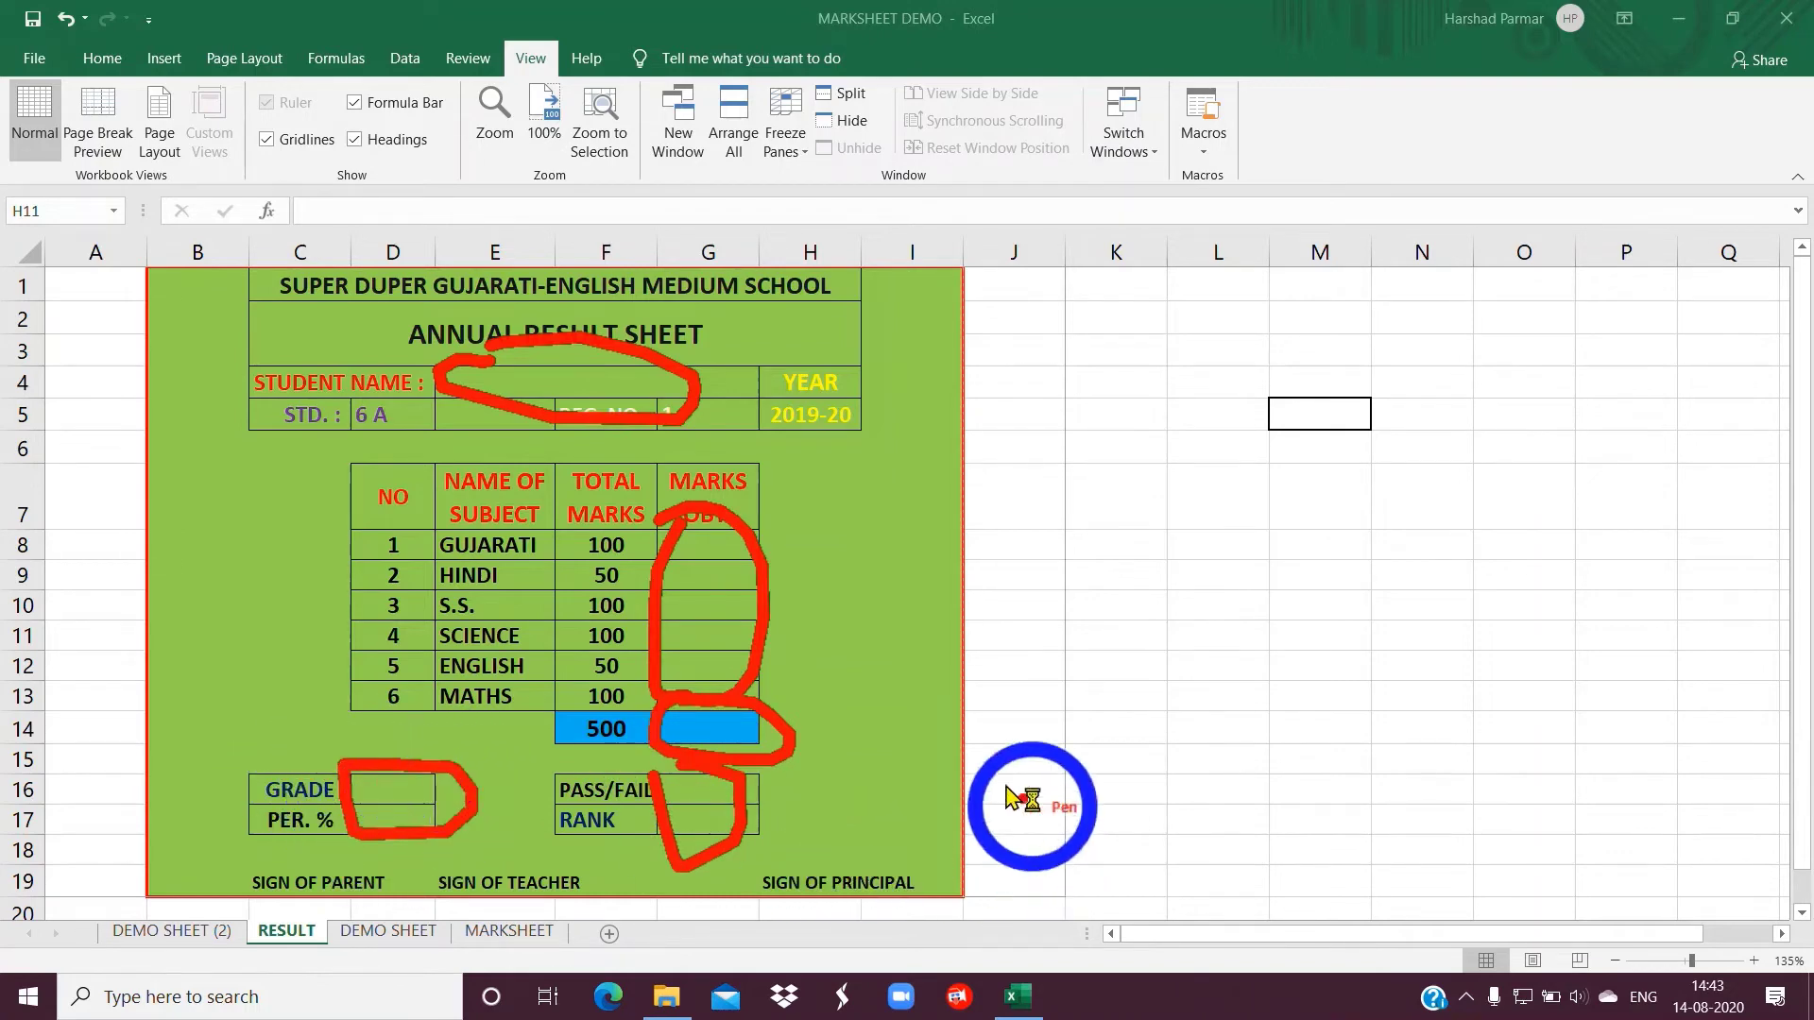
{"action": "key", "text": "Escape"}
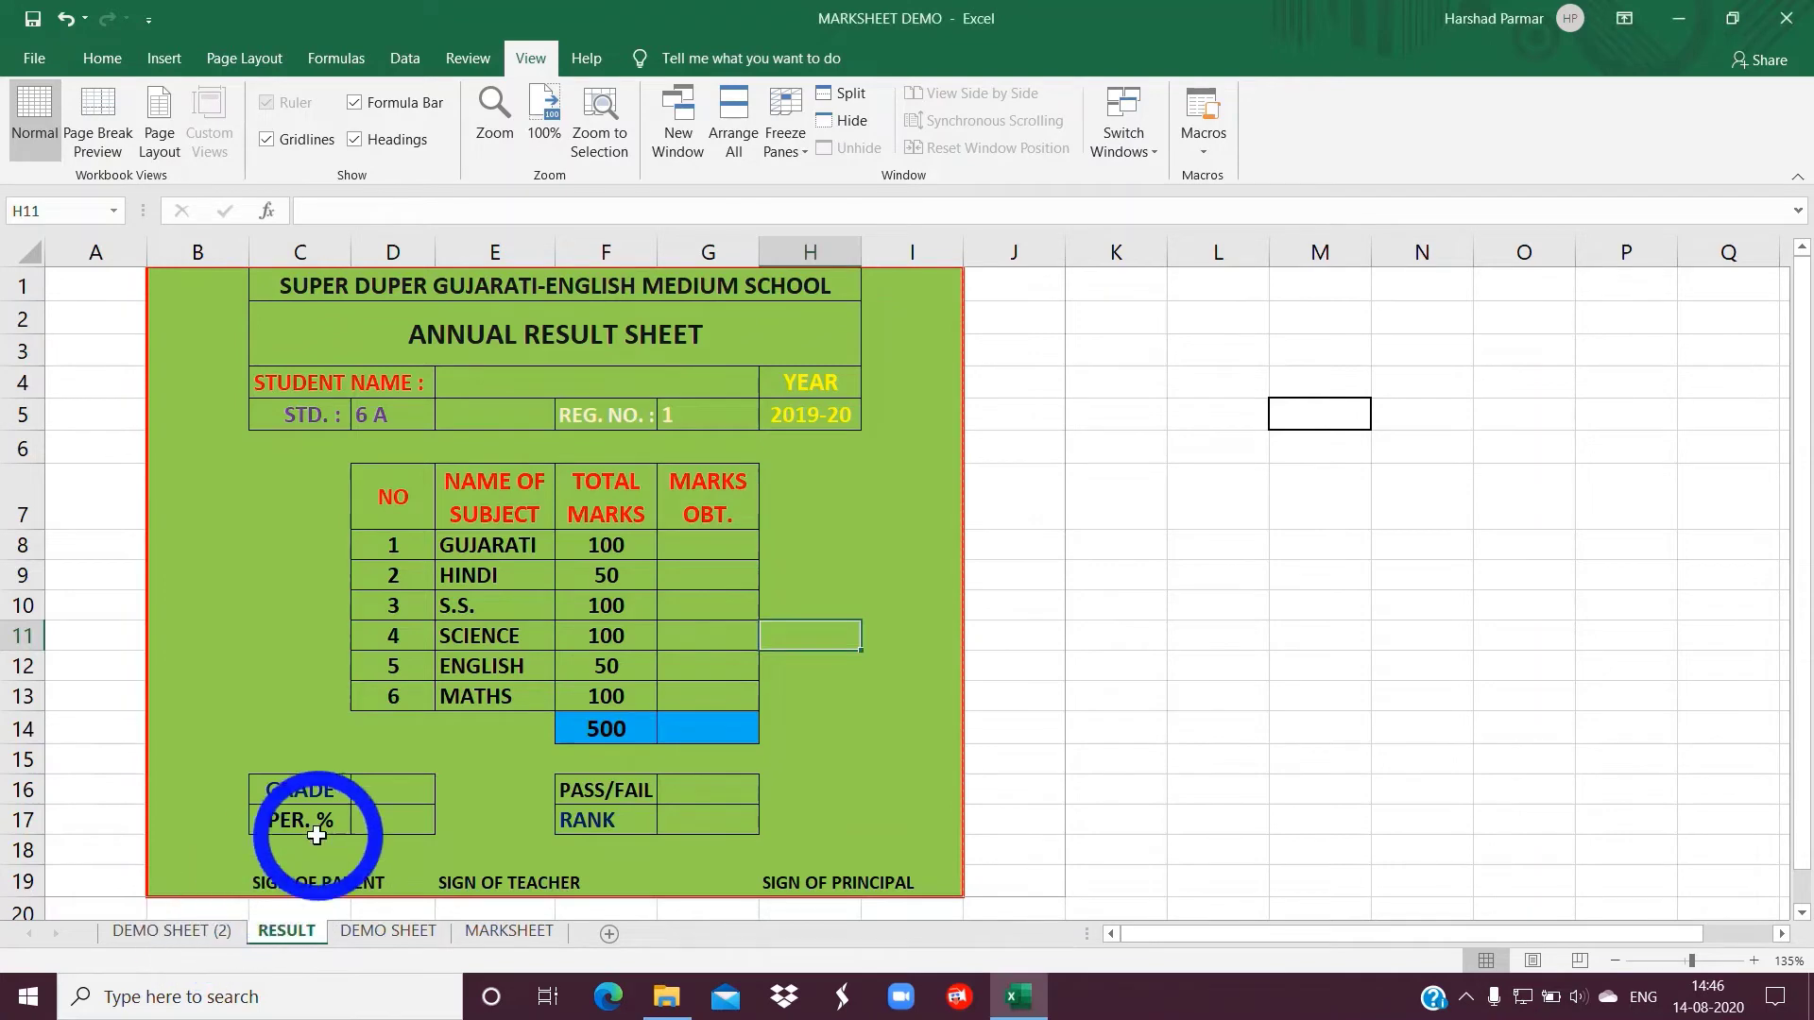
{"action": "left_click", "coordinate": [206, 933]}
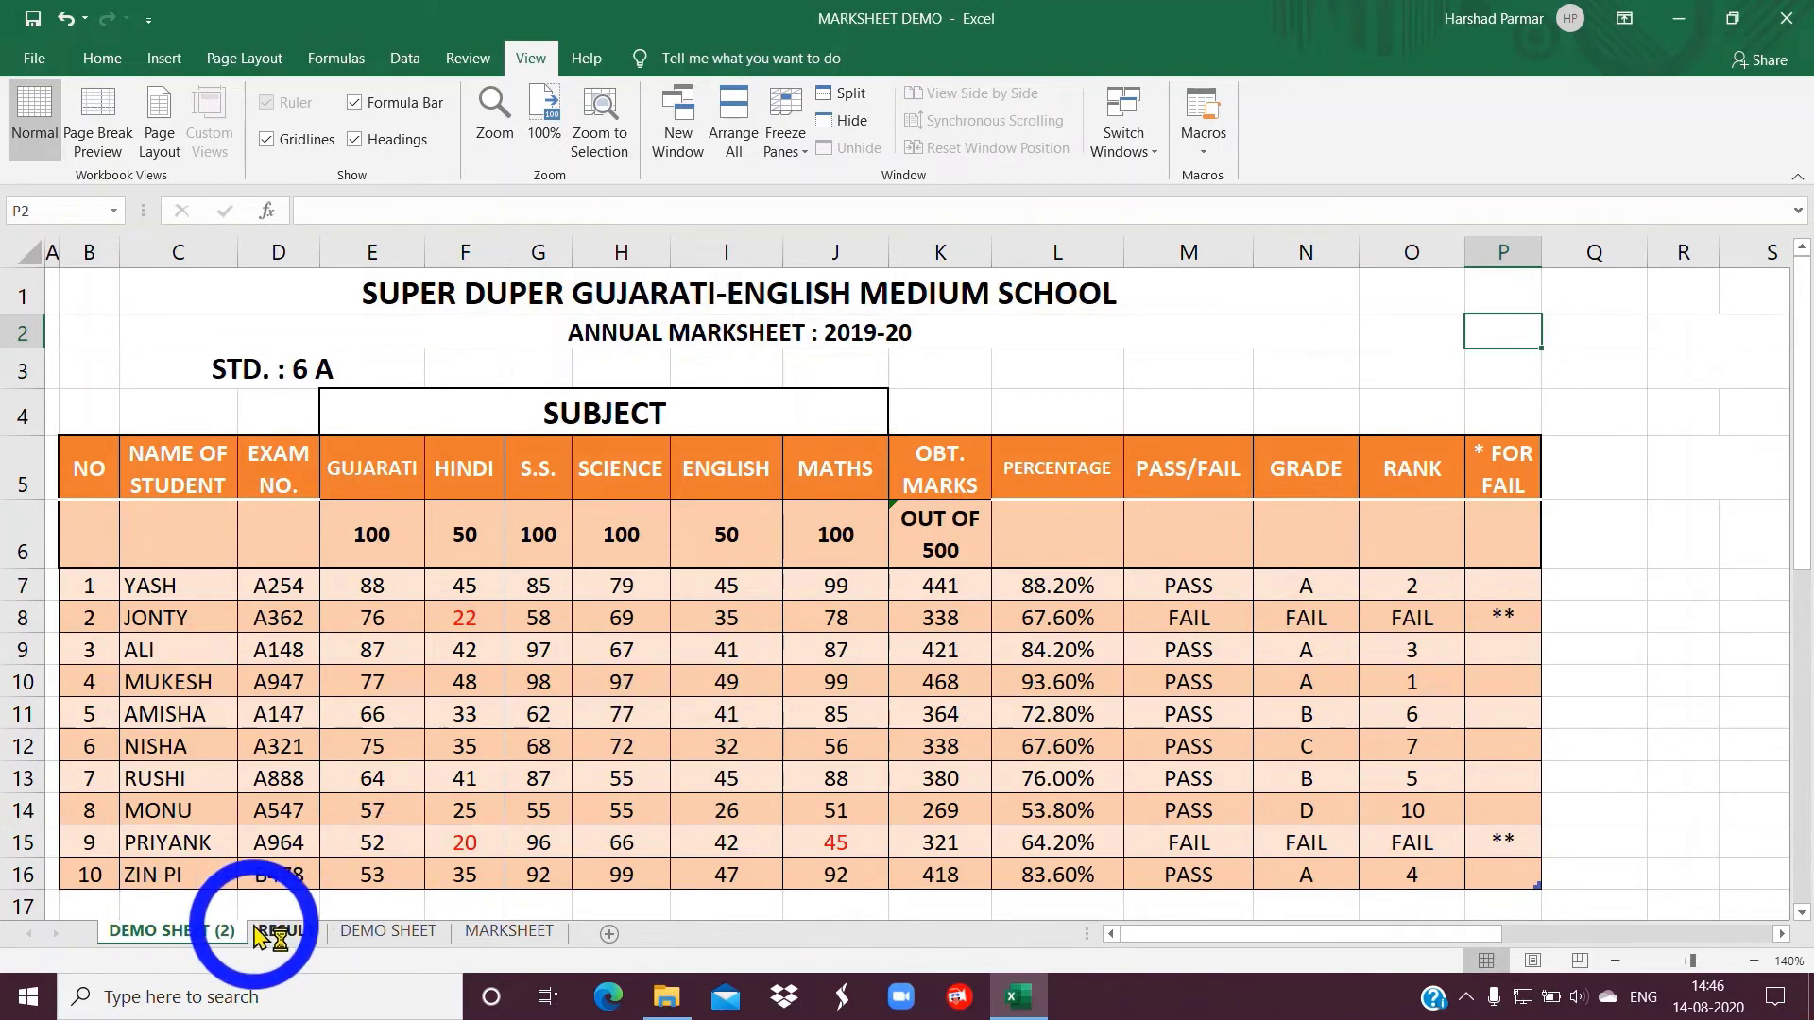
{"action": "left_click", "coordinate": [283, 931]}
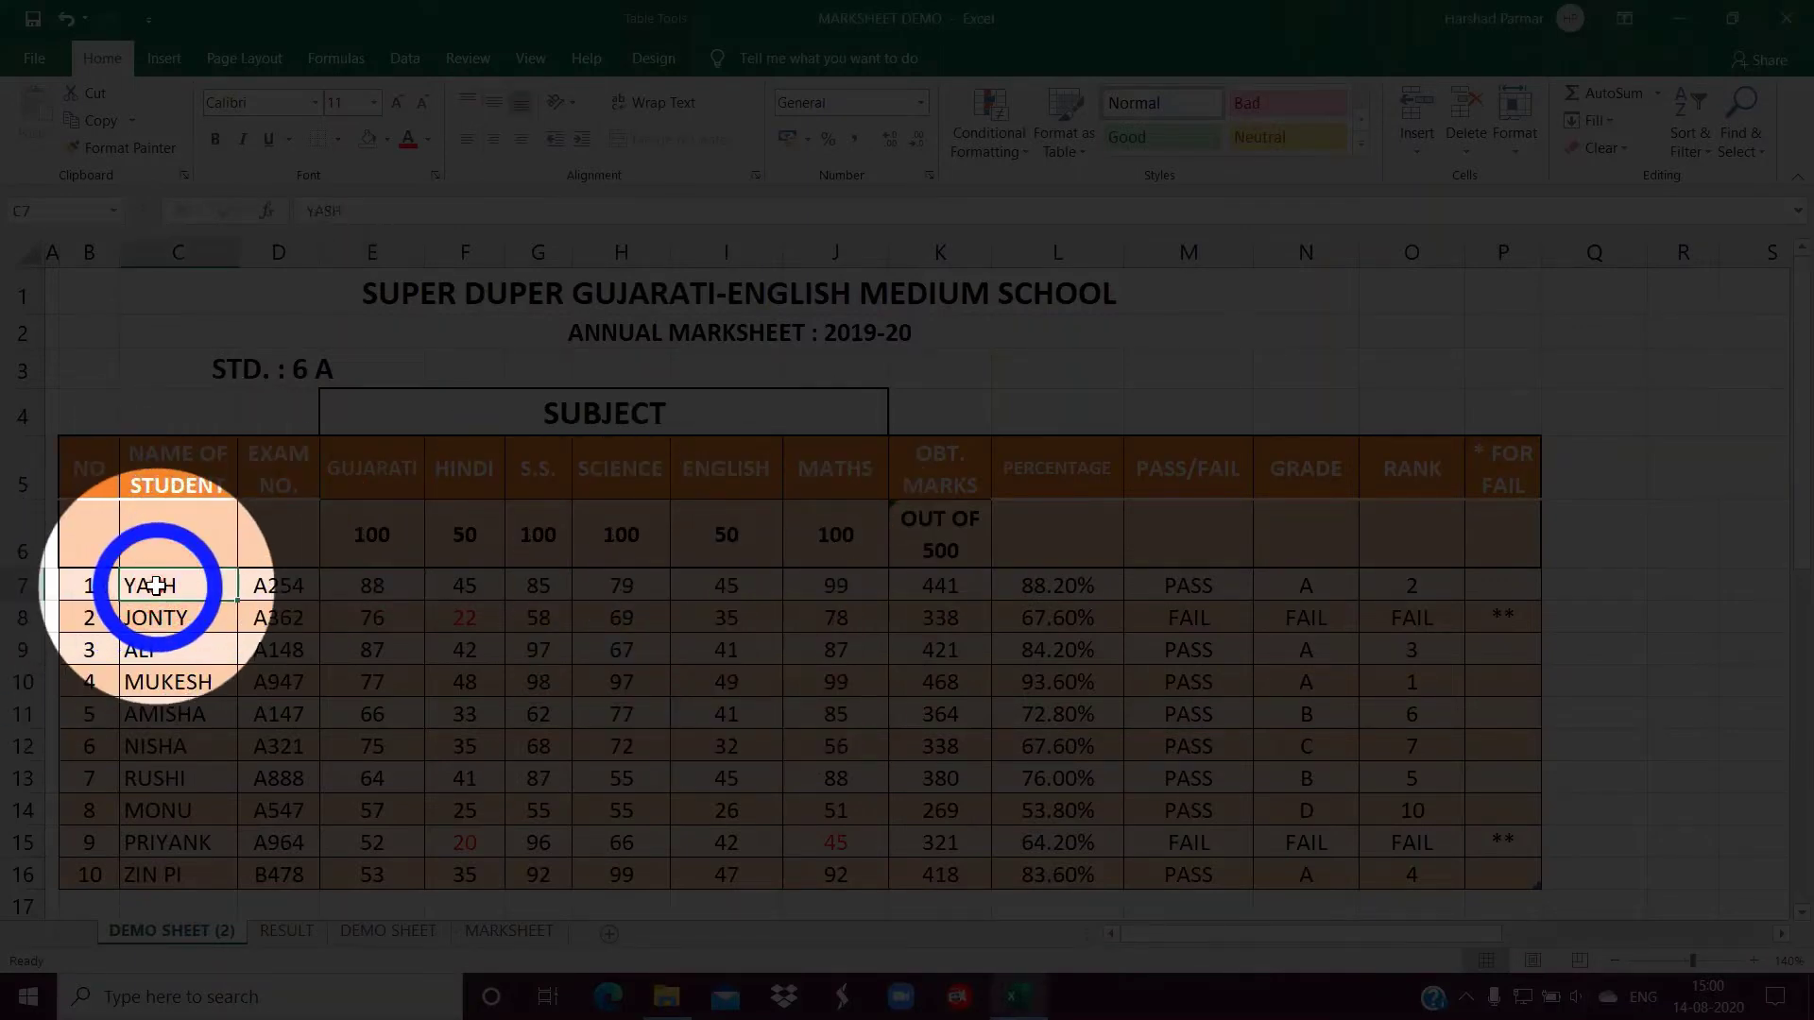
Copy the first student's name from C7 on DEMO SHEET (2) and paste it as a link into the student name field E4 on RESULT
{"action": "left_click", "coordinate": [64, 123]}
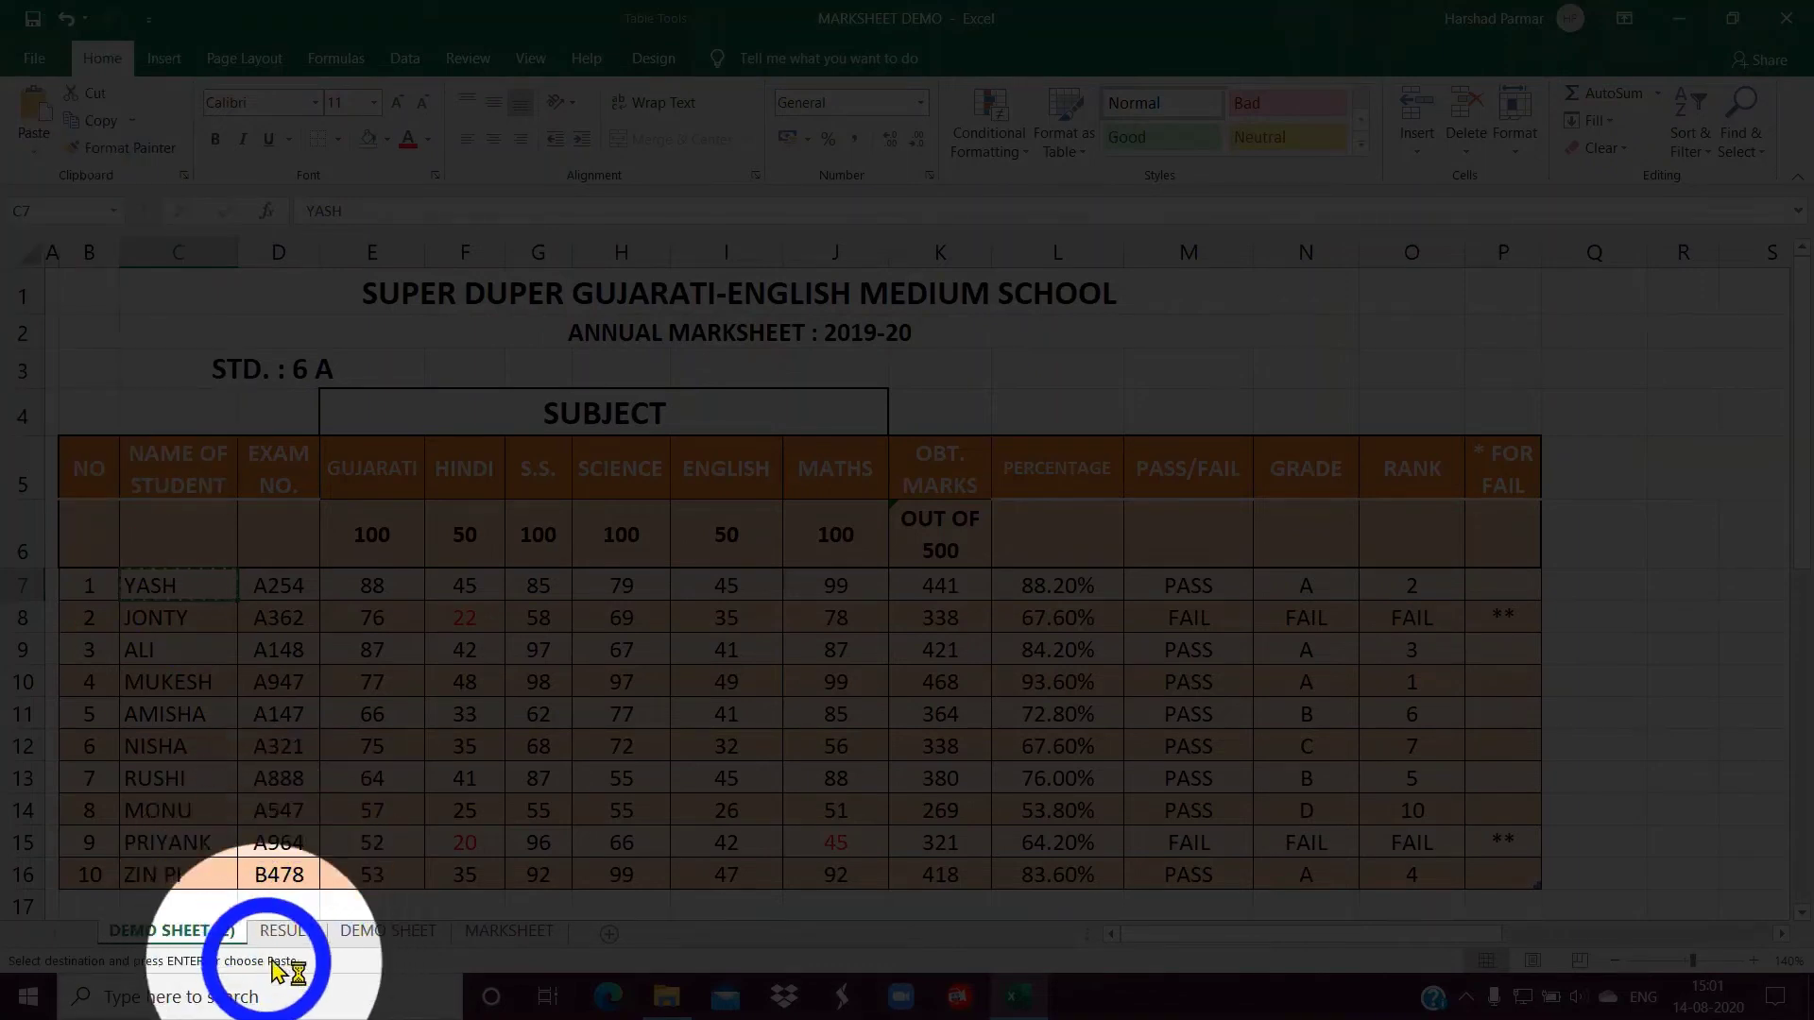
{"action": "left_click", "coordinate": [285, 933]}
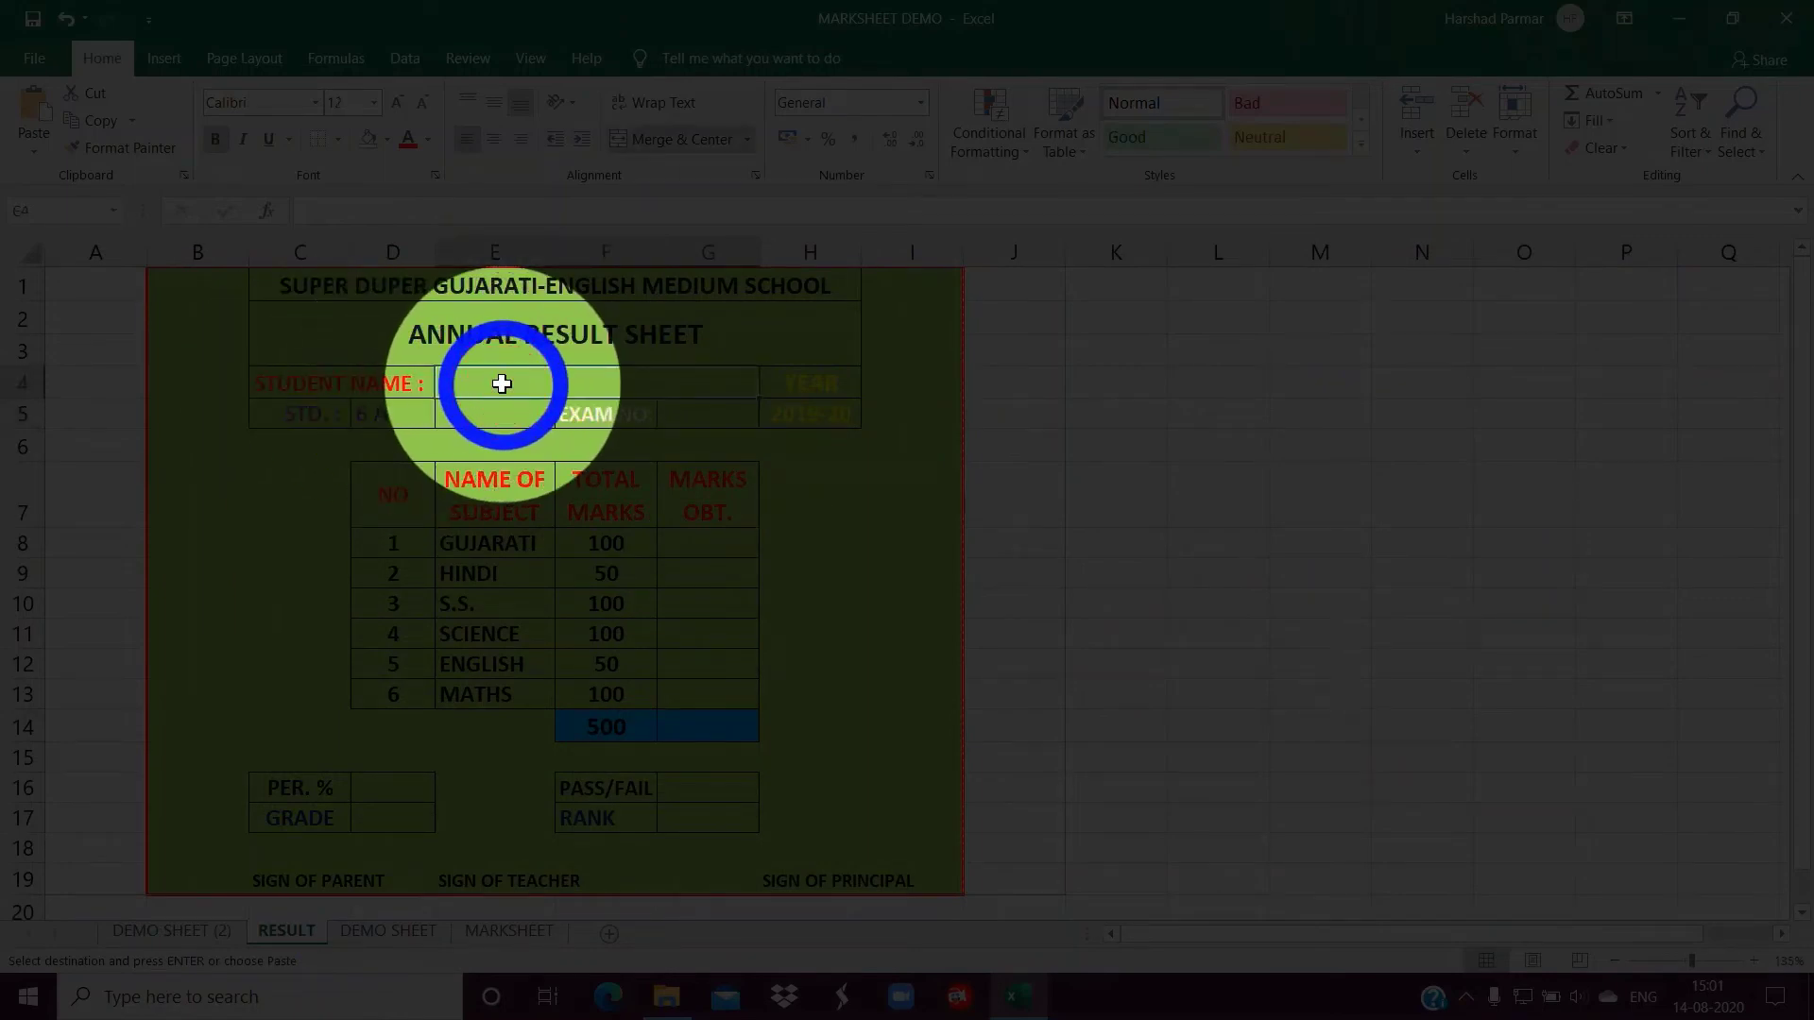
{"action": "left_click", "coordinate": [27, 123]}
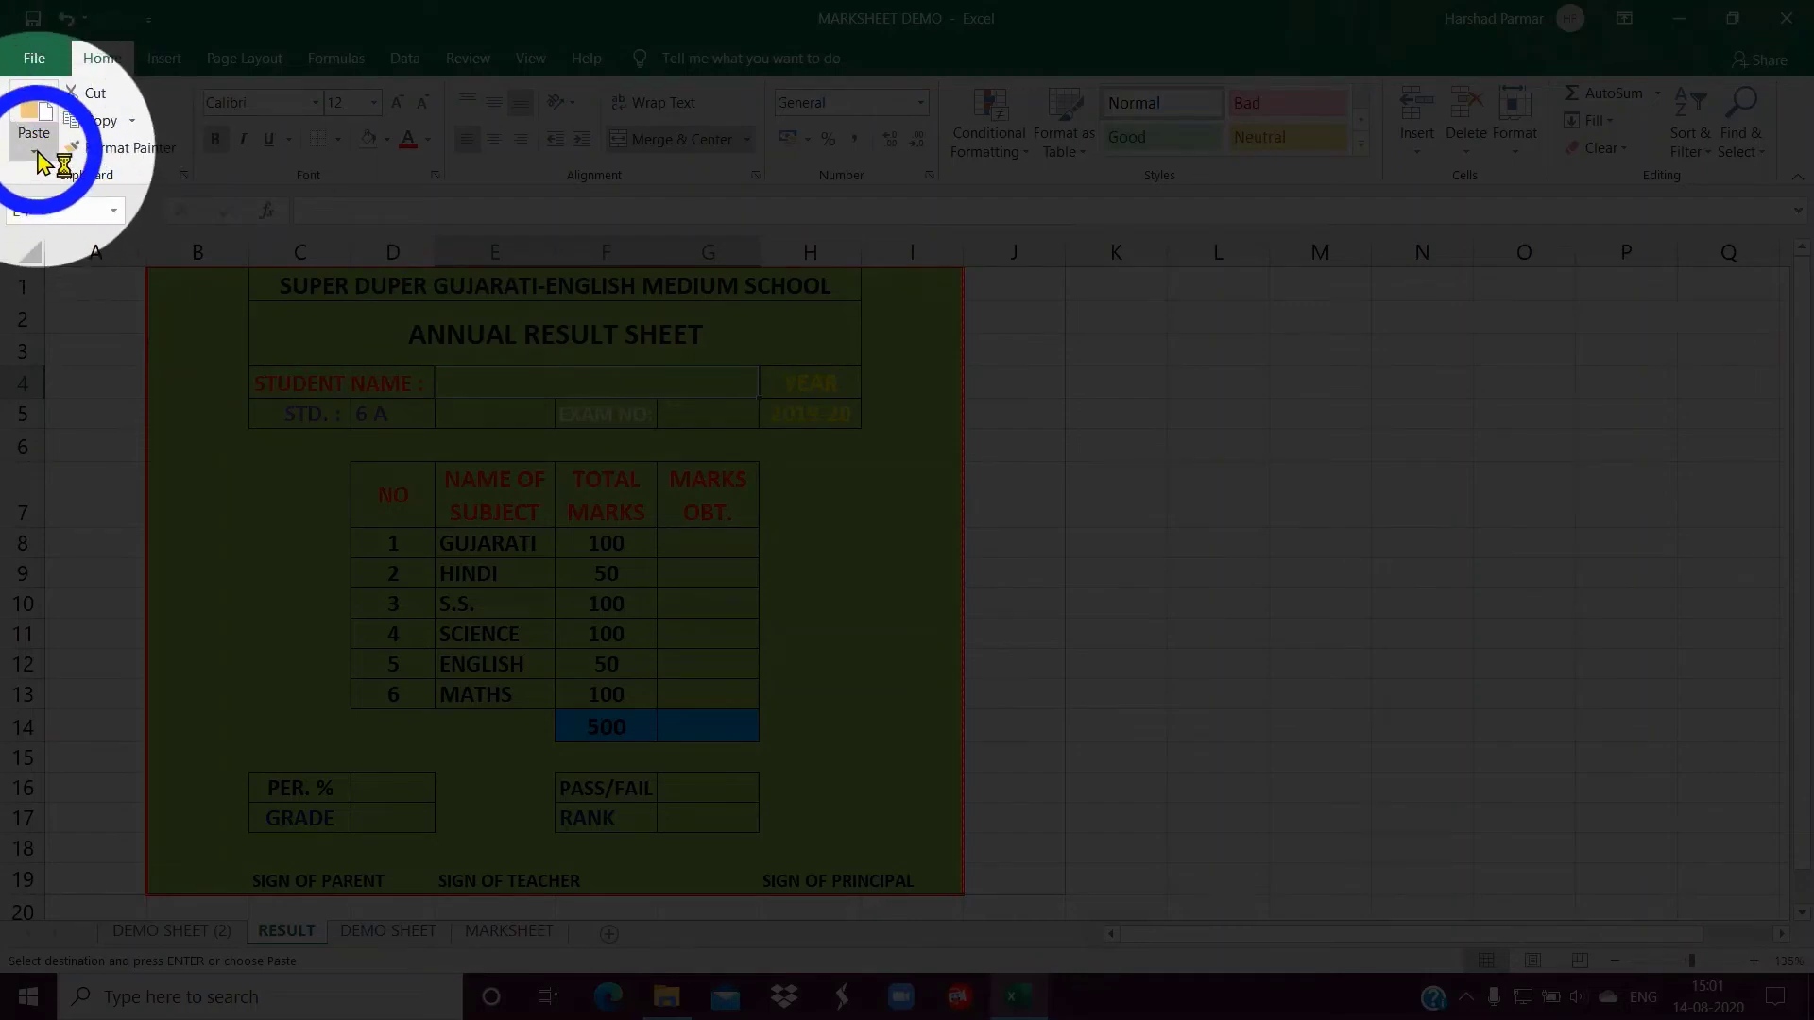
{"action": "left_click", "coordinate": [35, 151]}
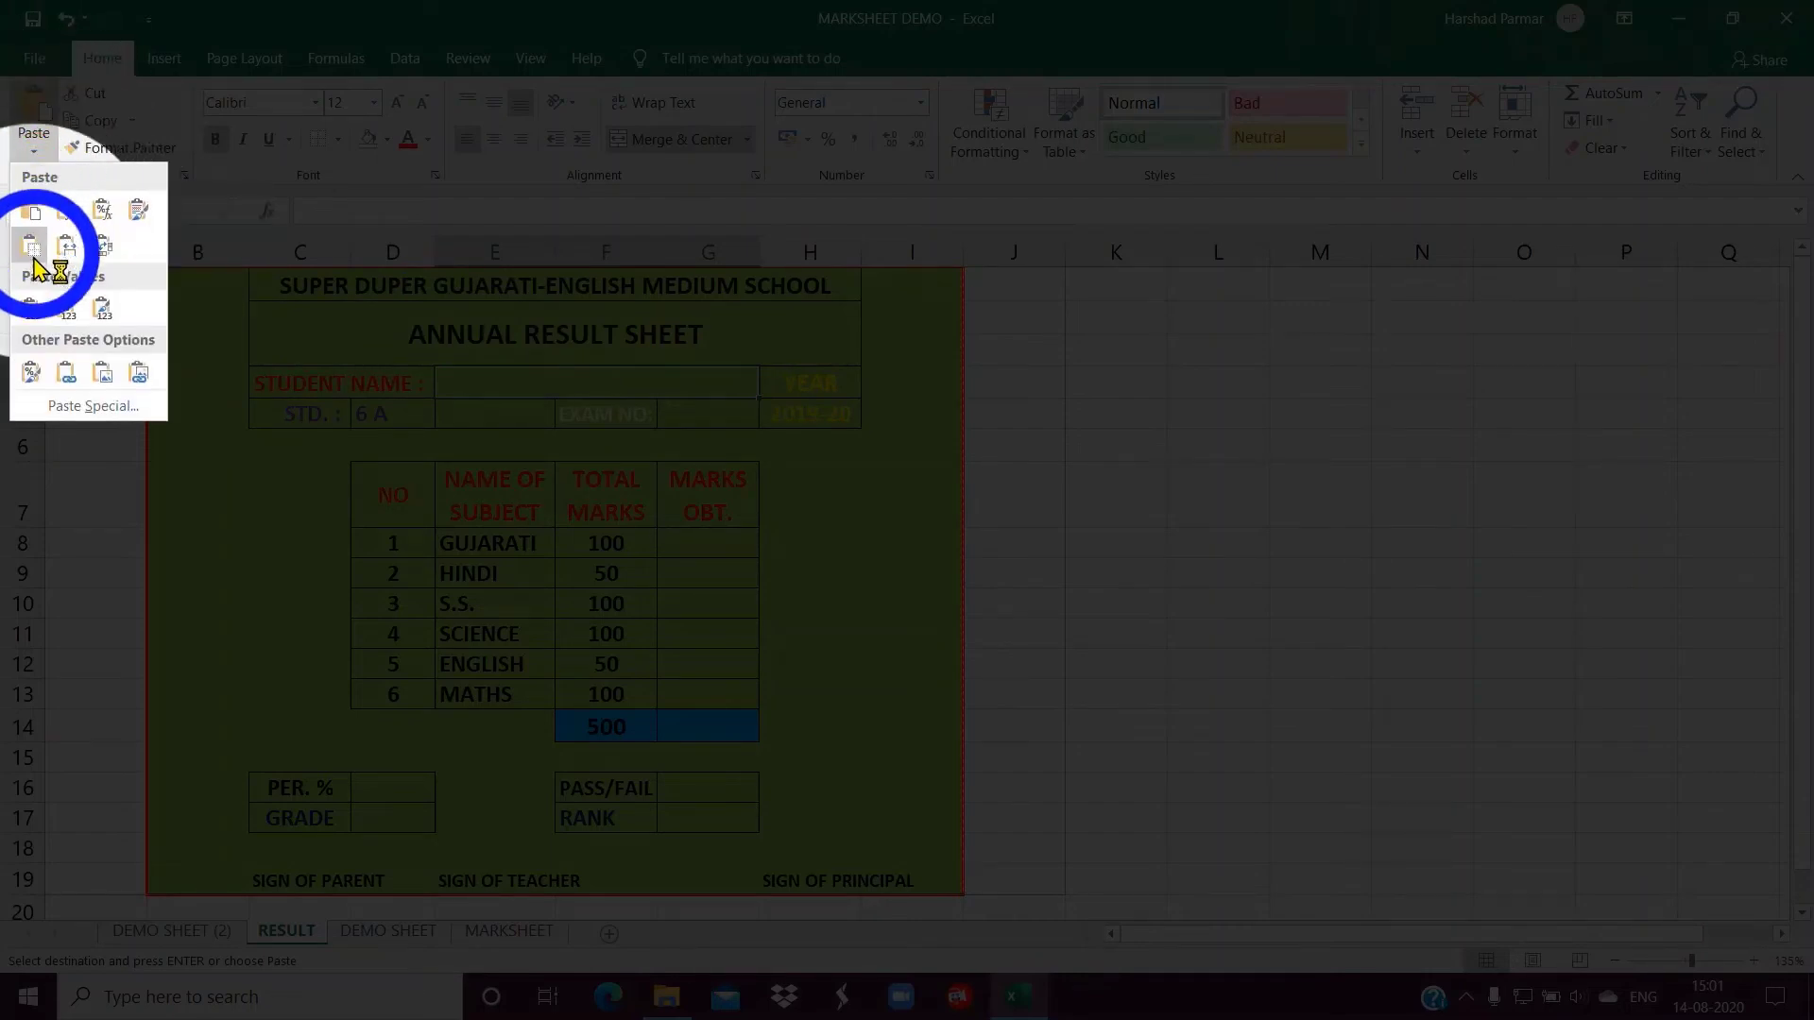
{"action": "left_click", "coordinate": [65, 375]}
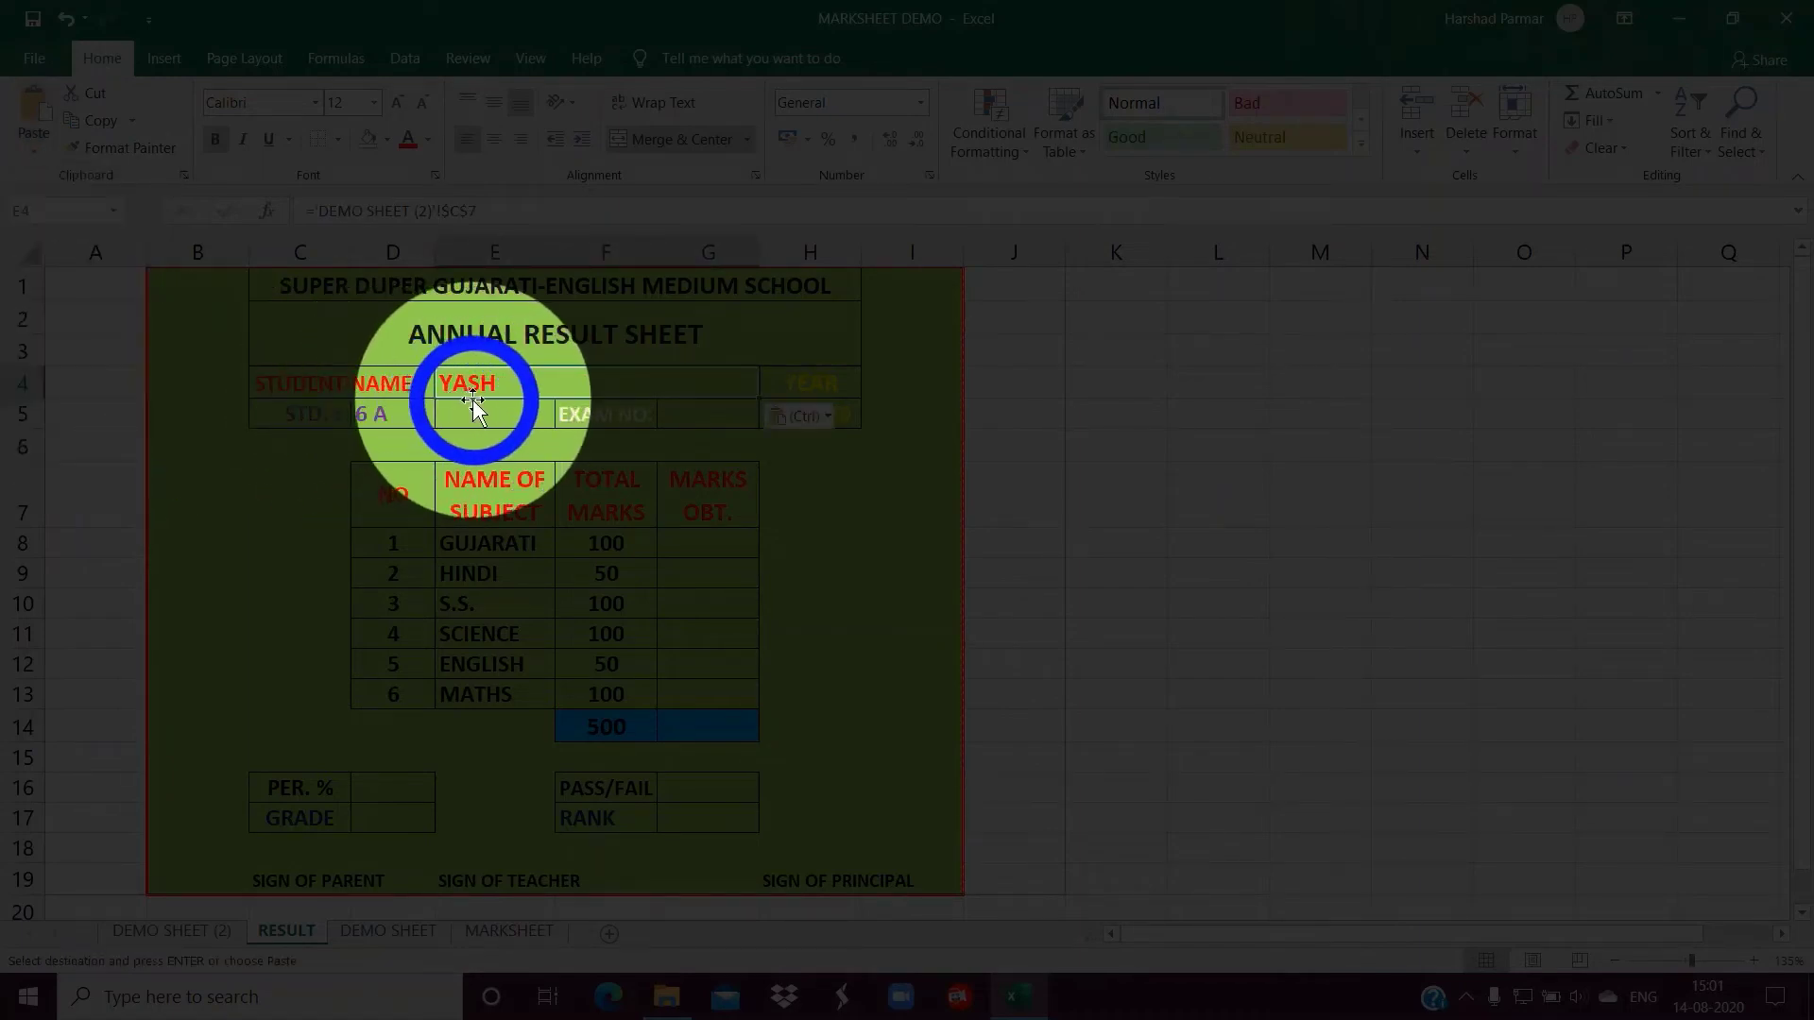
Copy the first student's exam number from D7 on DEMO SHEET (2) and paste it as a link into the exam number field G5 on RESULT
{"action": "left_click", "coordinate": [194, 933]}
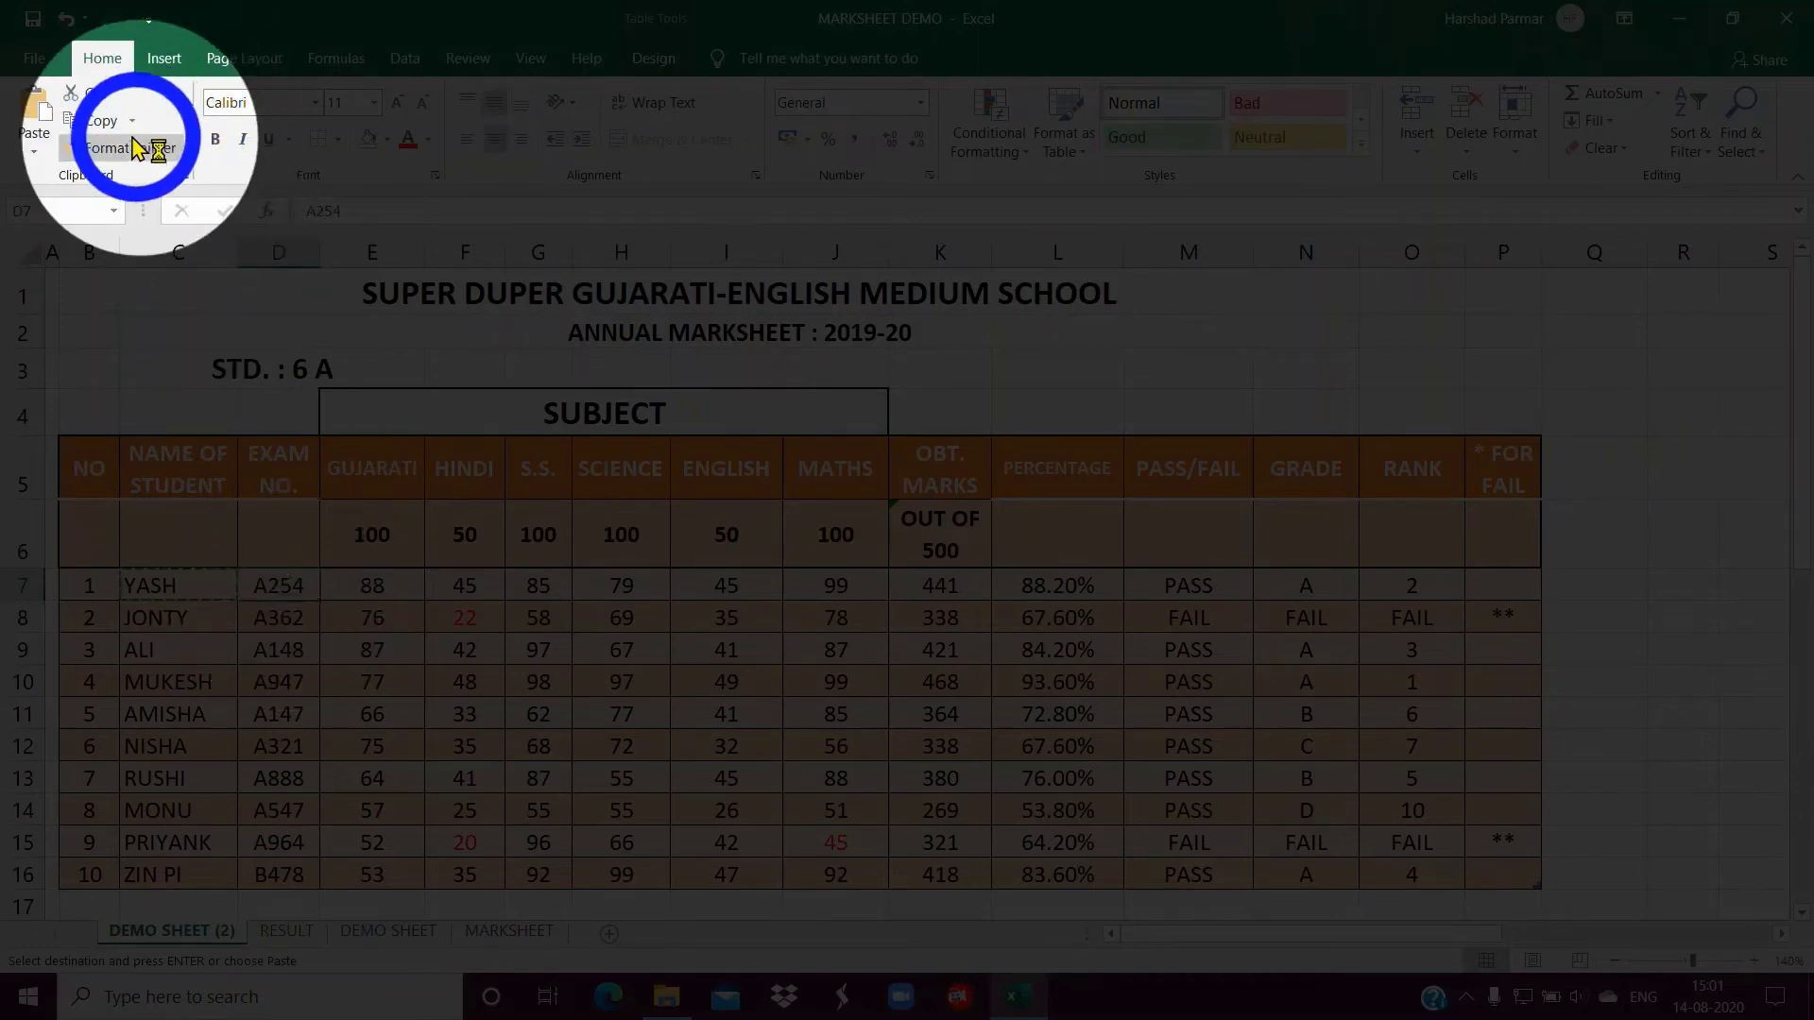
{"action": "left_click", "coordinate": [100, 121]}
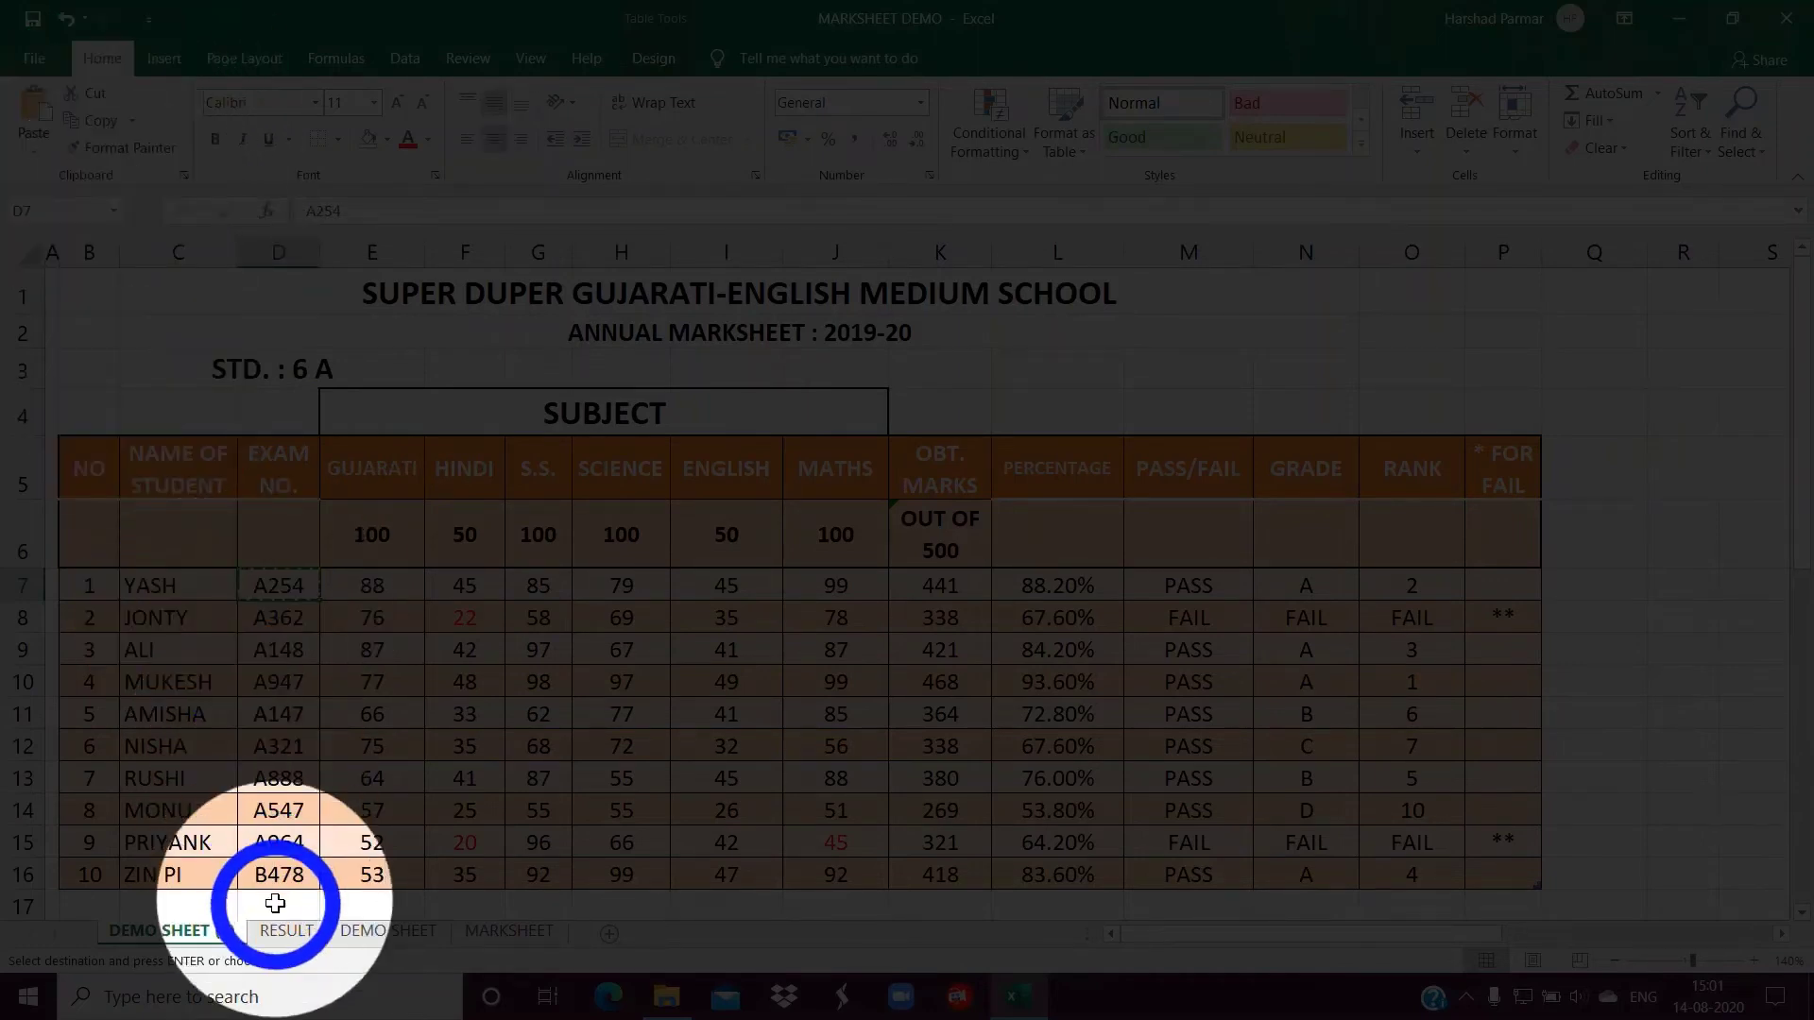
{"action": "left_click", "coordinate": [286, 931]}
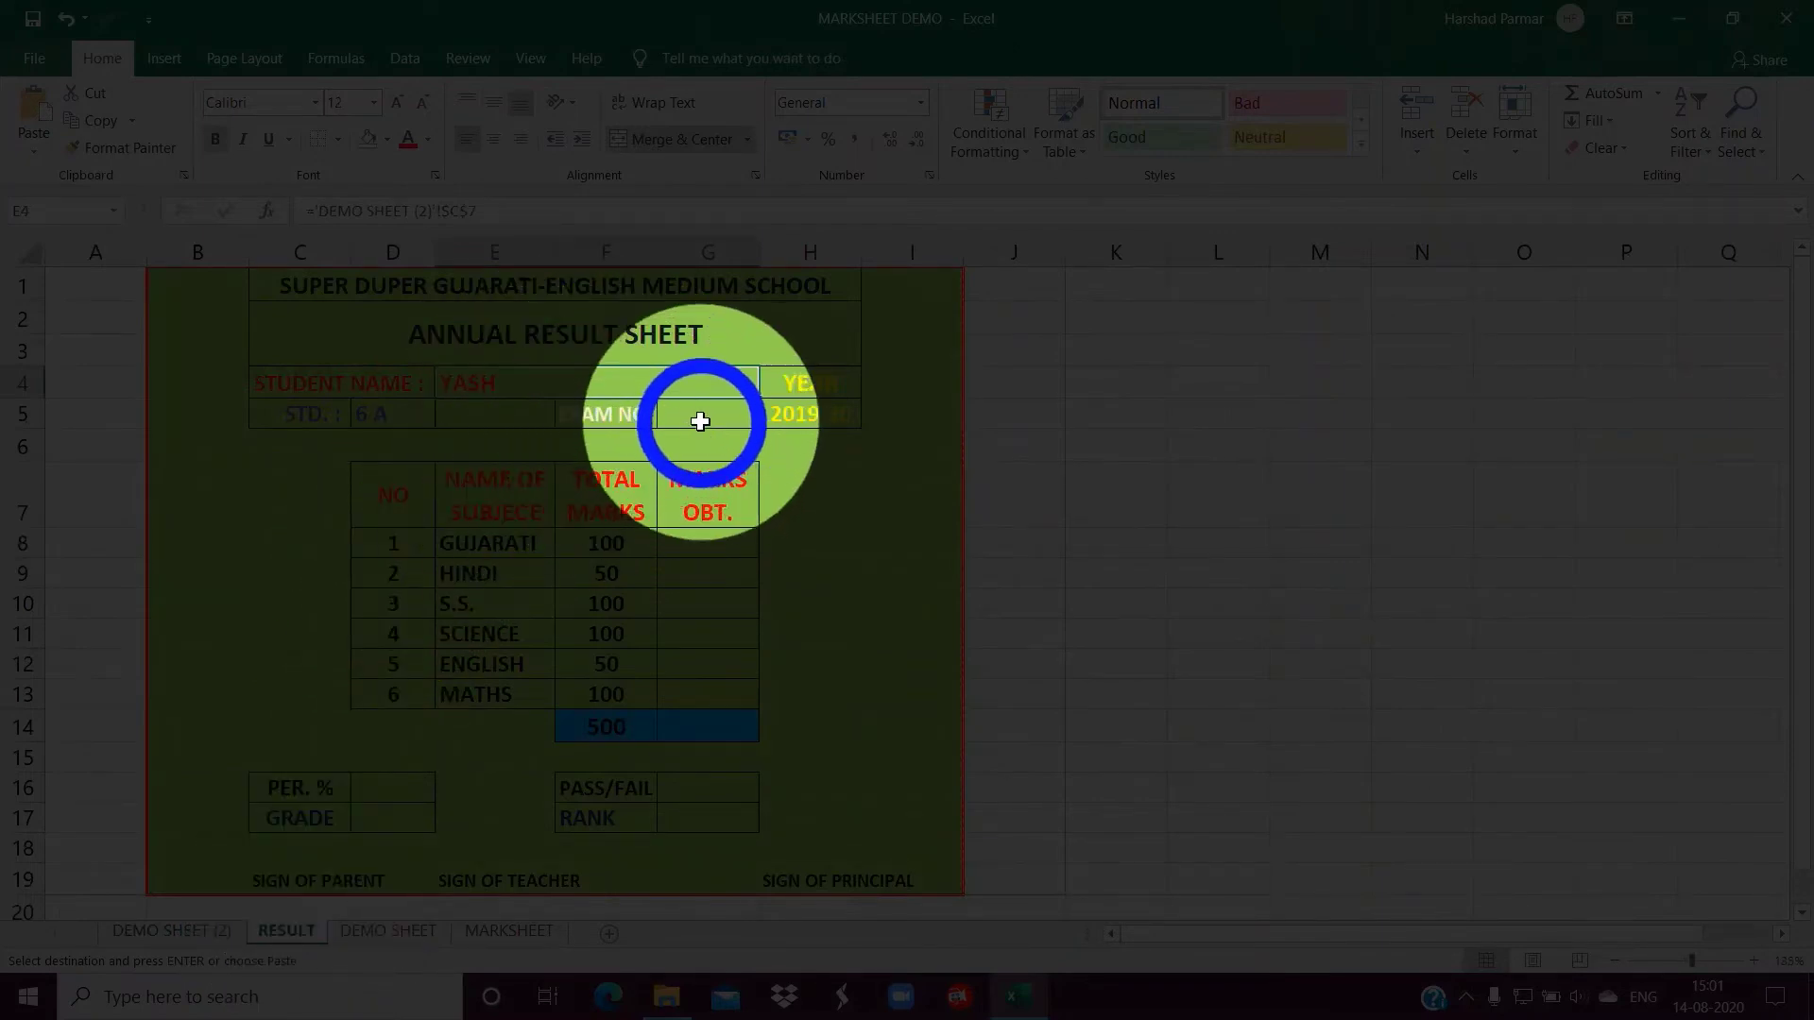
{"action": "left_click", "coordinate": [34, 149]}
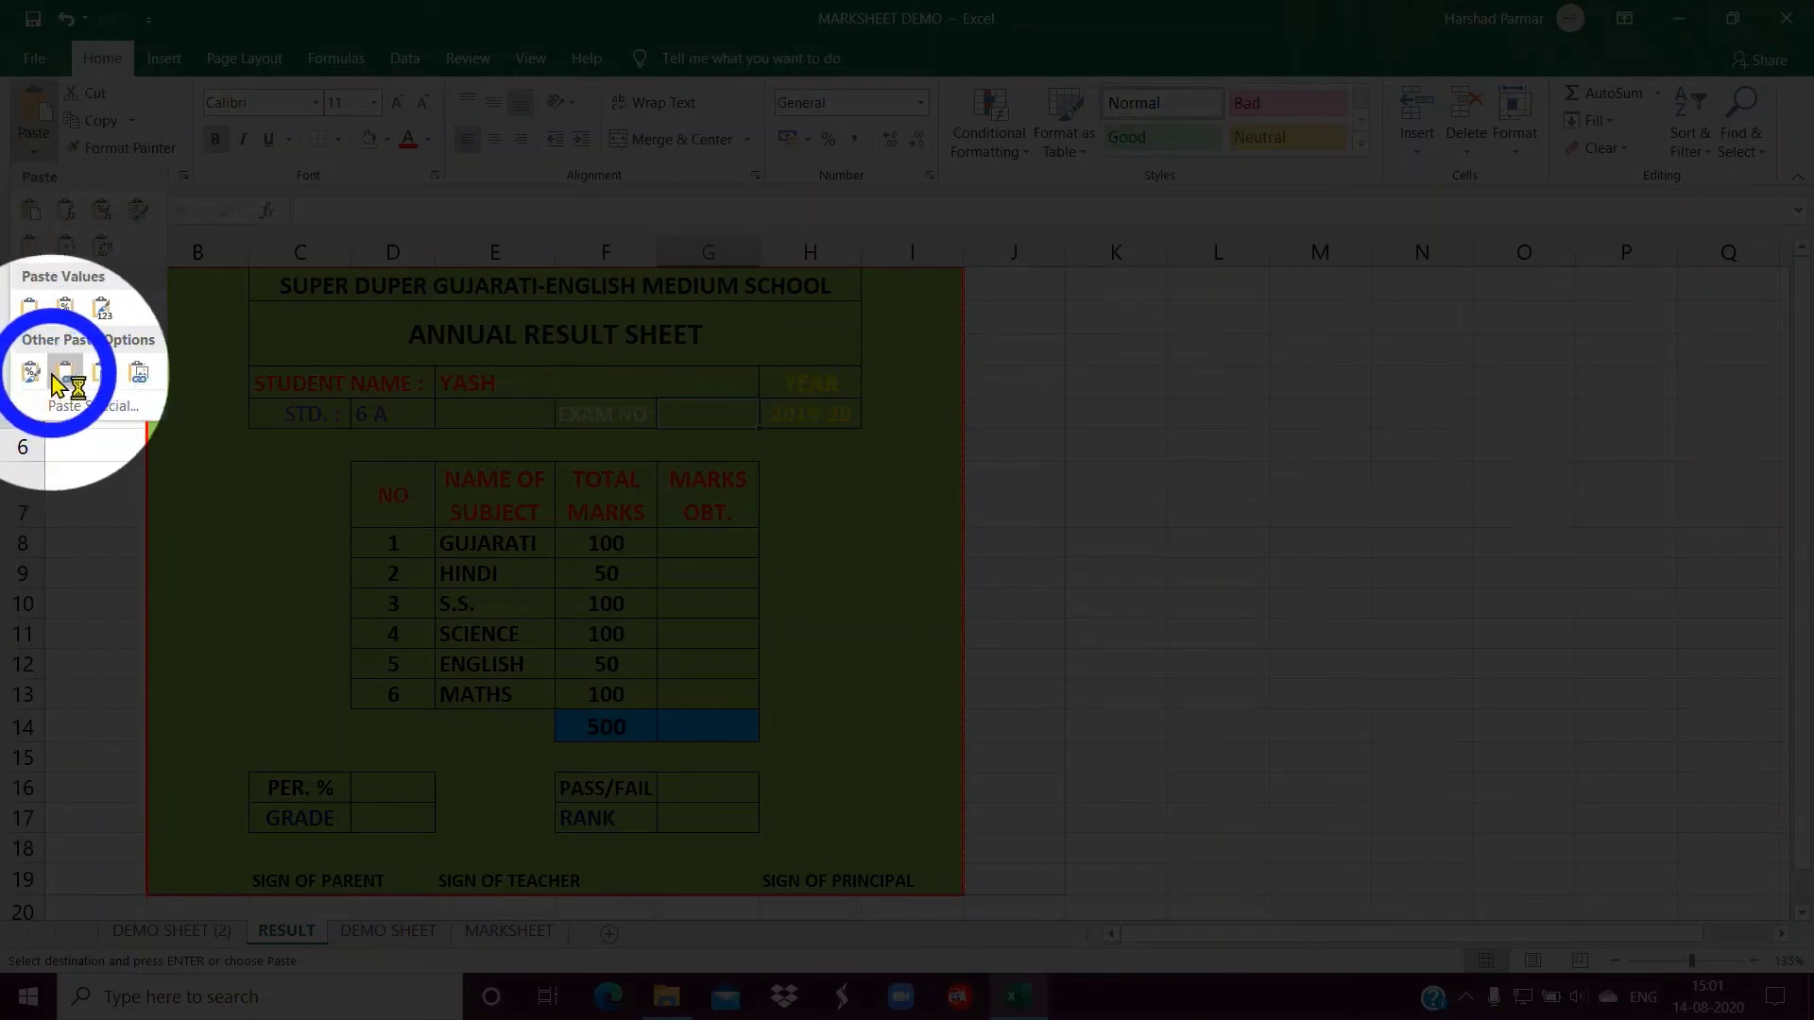
{"action": "left_click", "coordinate": [68, 378]}
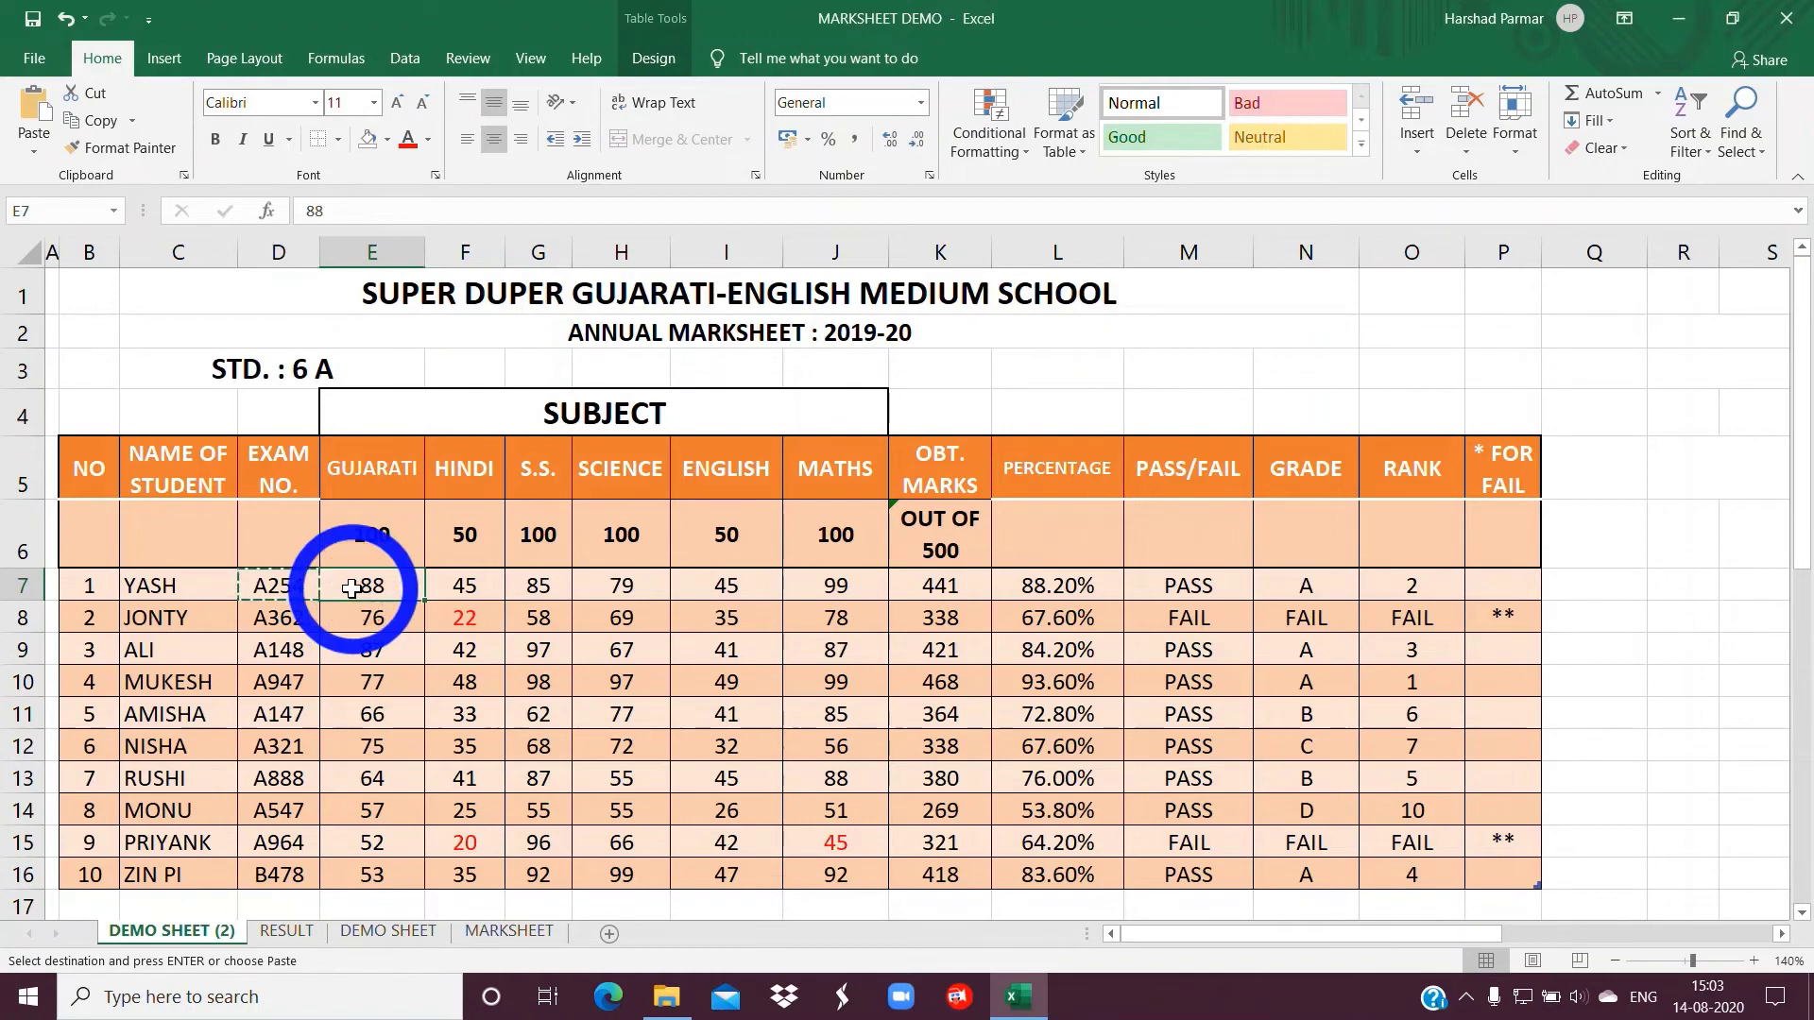
Copy the first student's Gujarati mark from E7 on DEMO SHEET (2) and paste it as a link into G8 on RESULT
{"action": "left_click", "coordinate": [116, 120]}
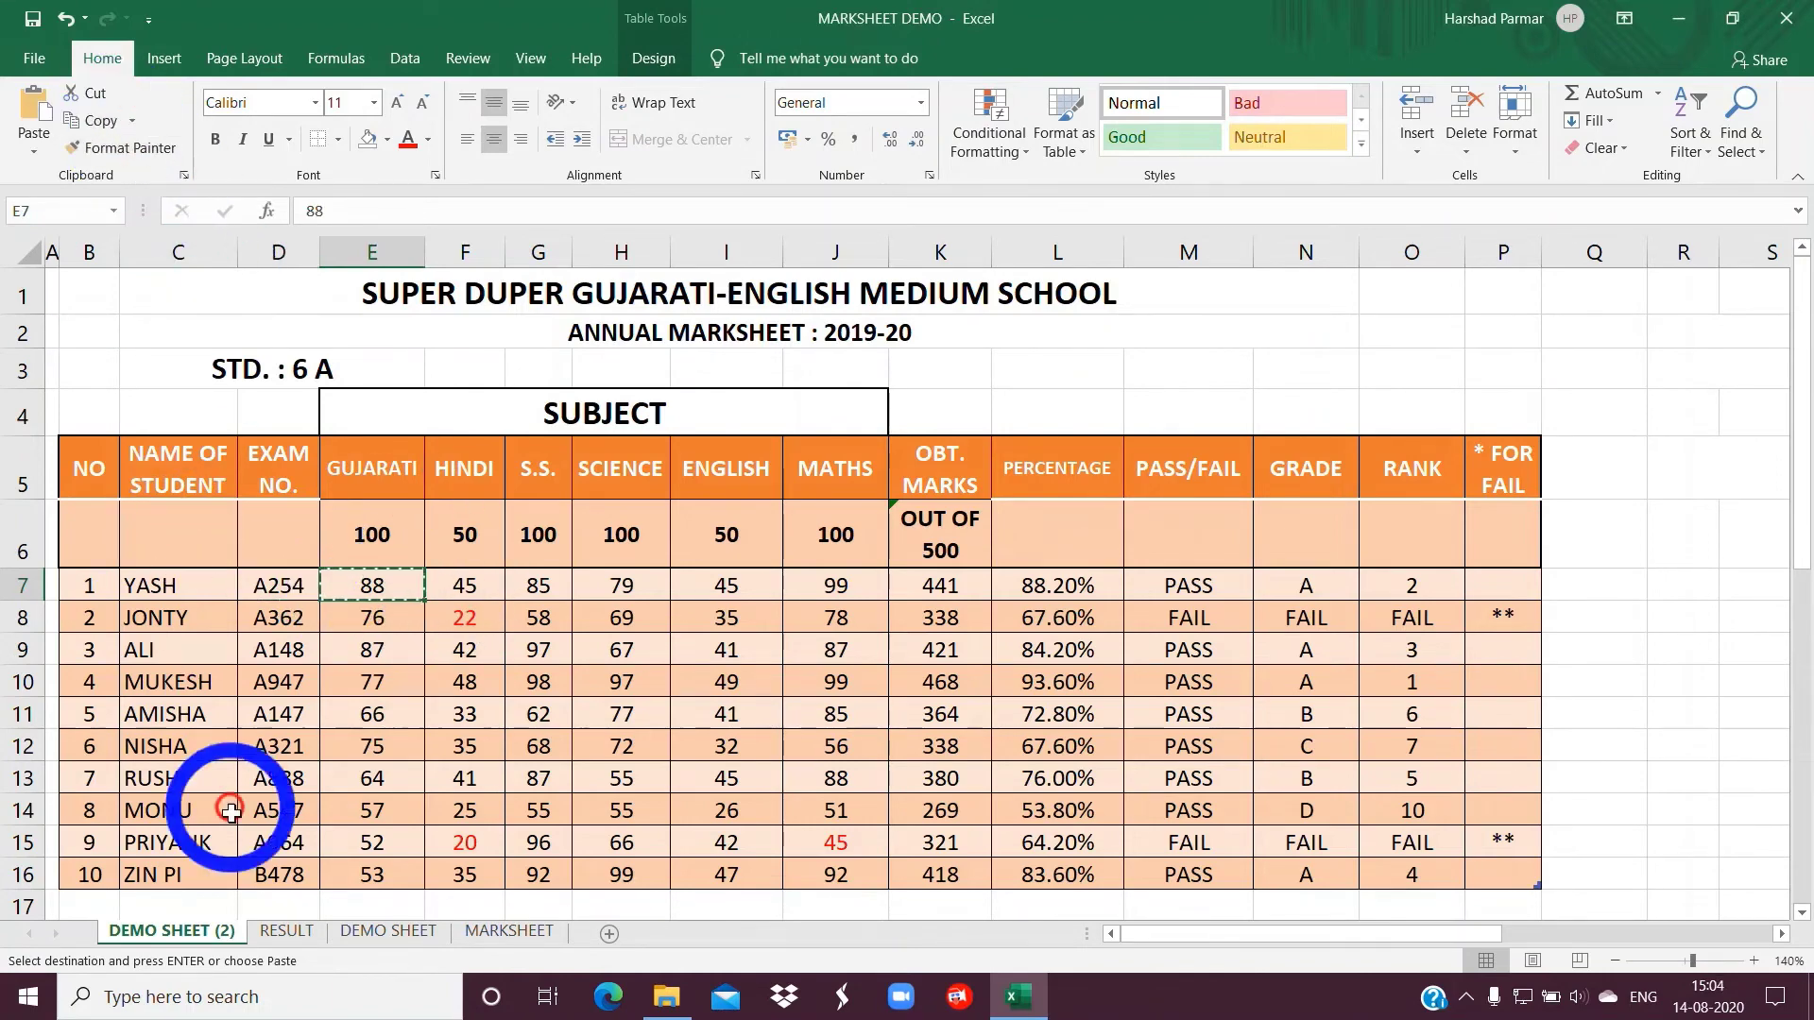
{"action": "left_click", "coordinate": [286, 931]}
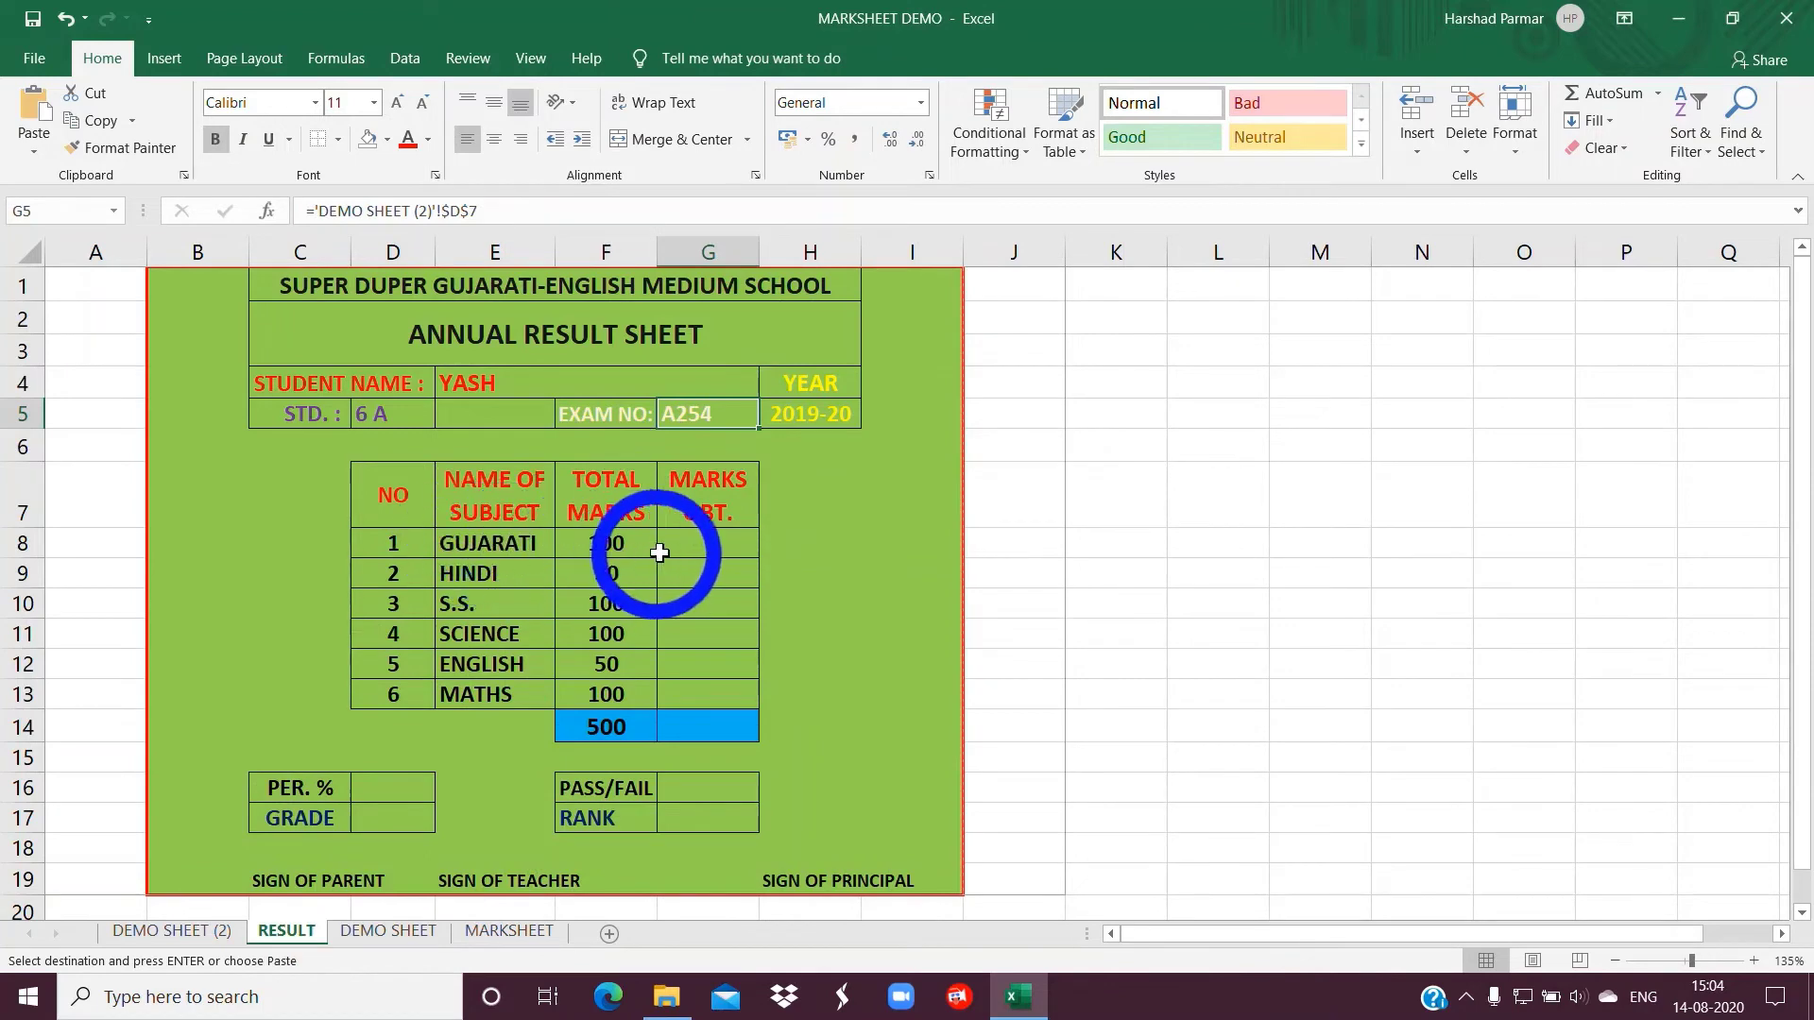
{"action": "left_click", "coordinate": [34, 152]}
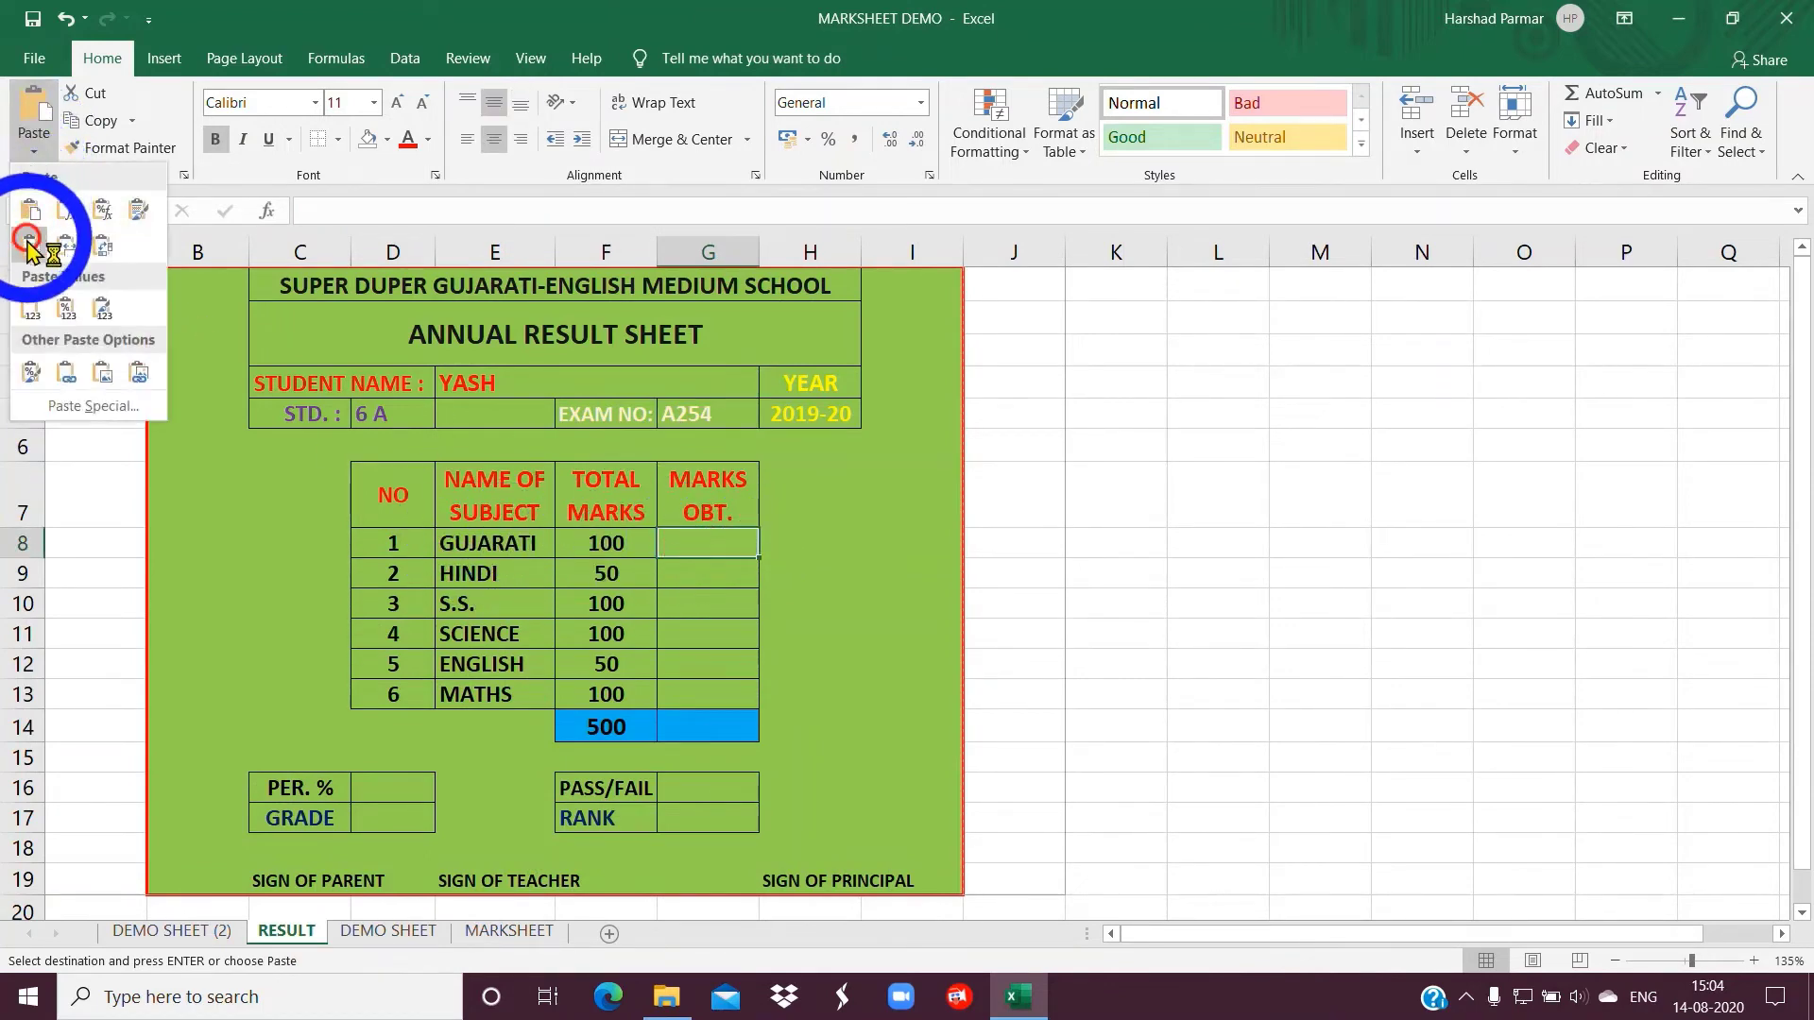
{"action": "left_click", "coordinate": [68, 375]}
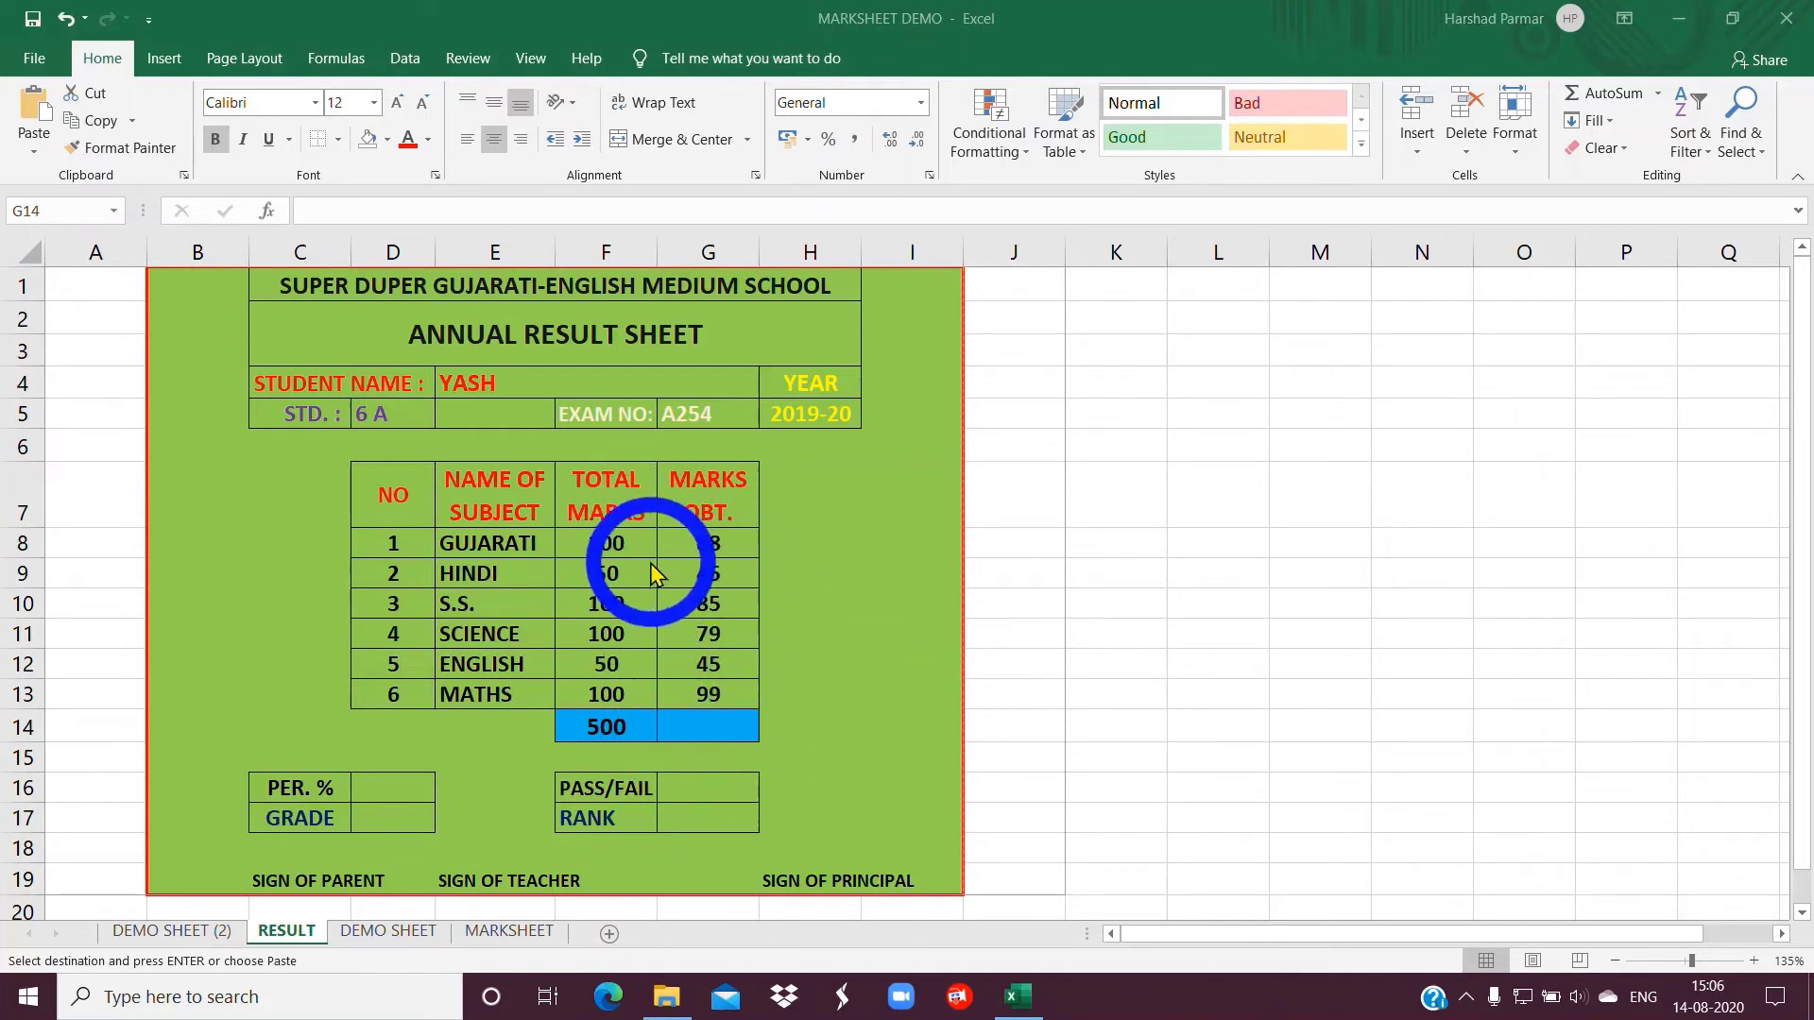
Copy the first student's obtained marks total from K7 on DEMO SHEET (2) and paste it as a link into the total cell G14 on RESULT
{"action": "left_click", "coordinate": [708, 727]}
{"action": "key", "text": "ctrl+v"}
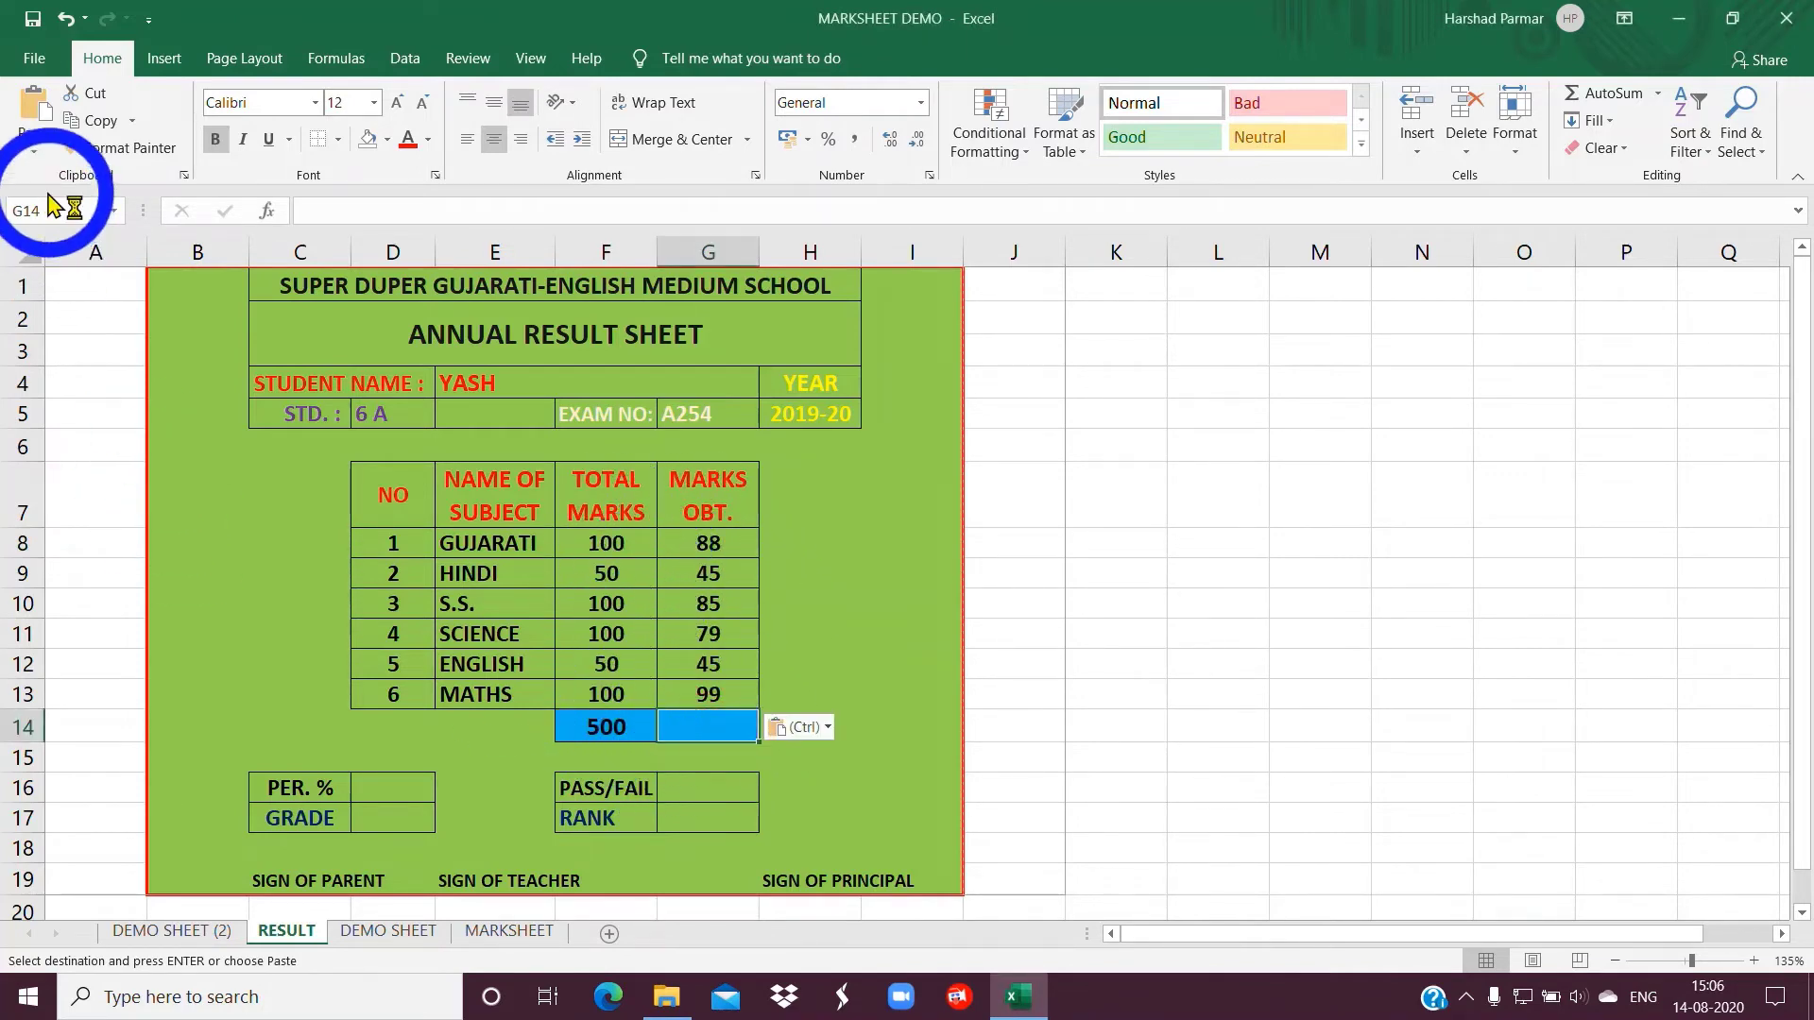
{"action": "left_click", "coordinate": [180, 930]}
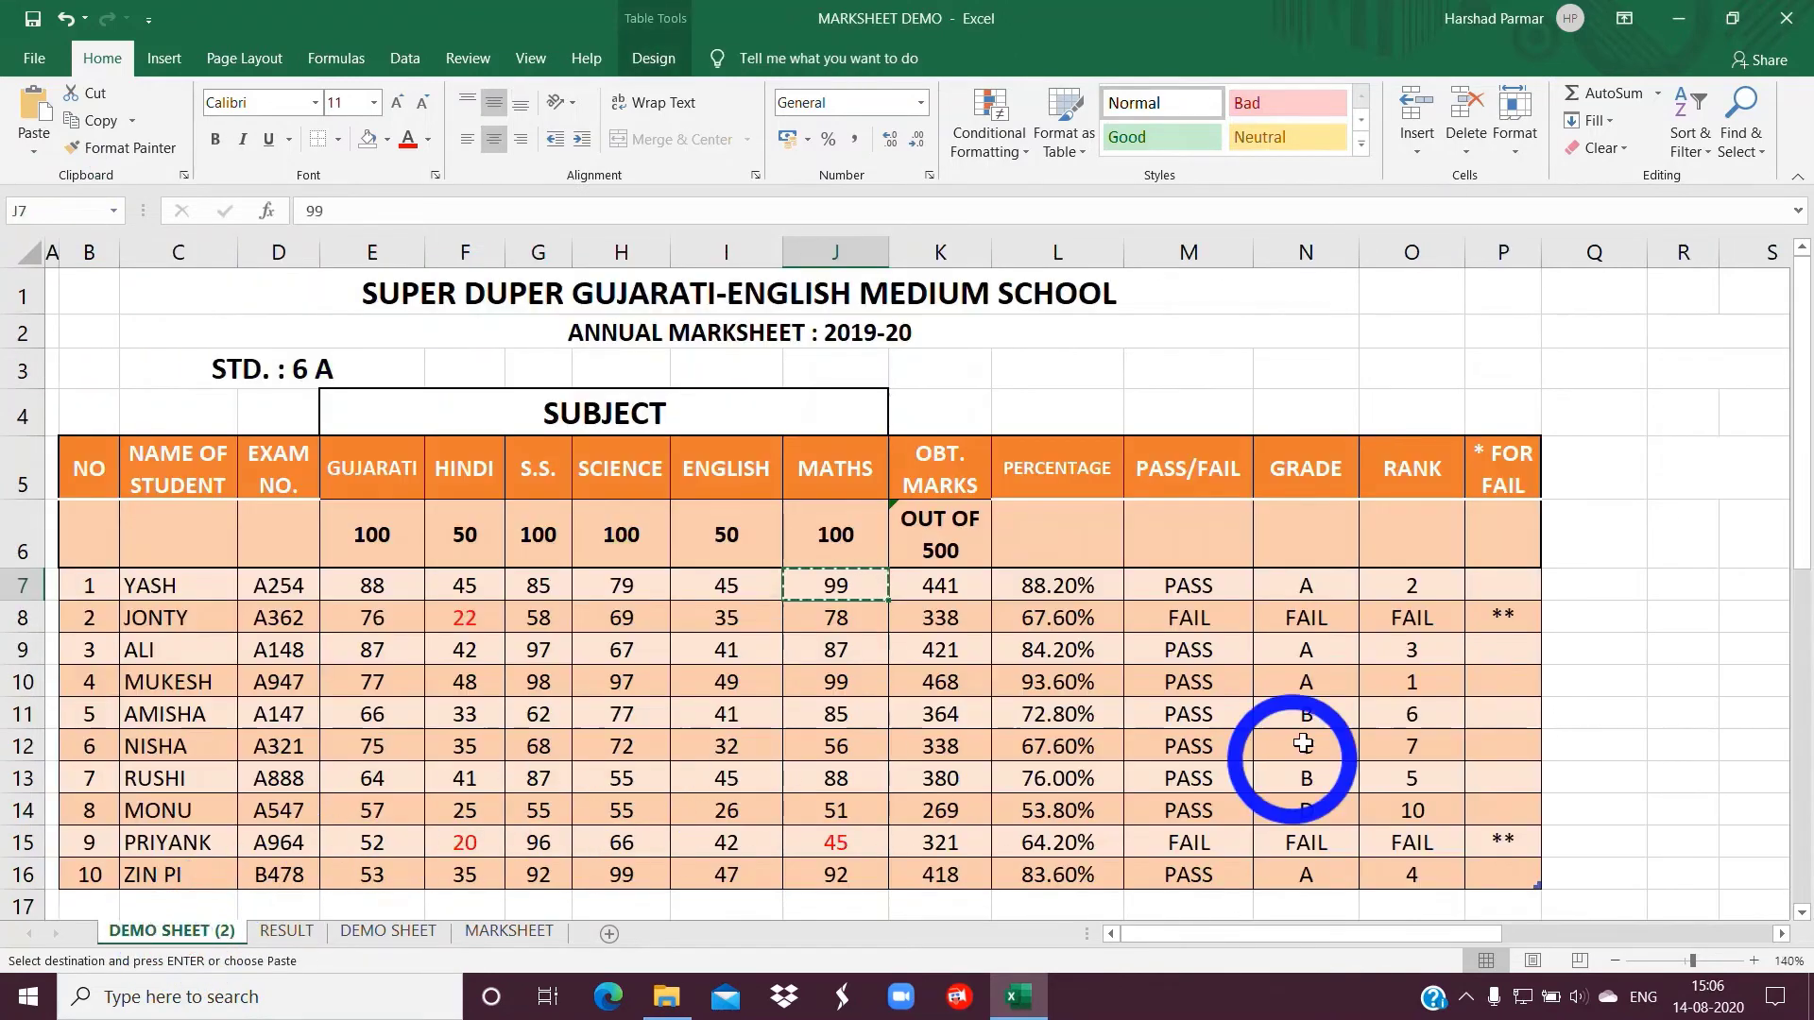
{"action": "left_click", "coordinate": [926, 587]}
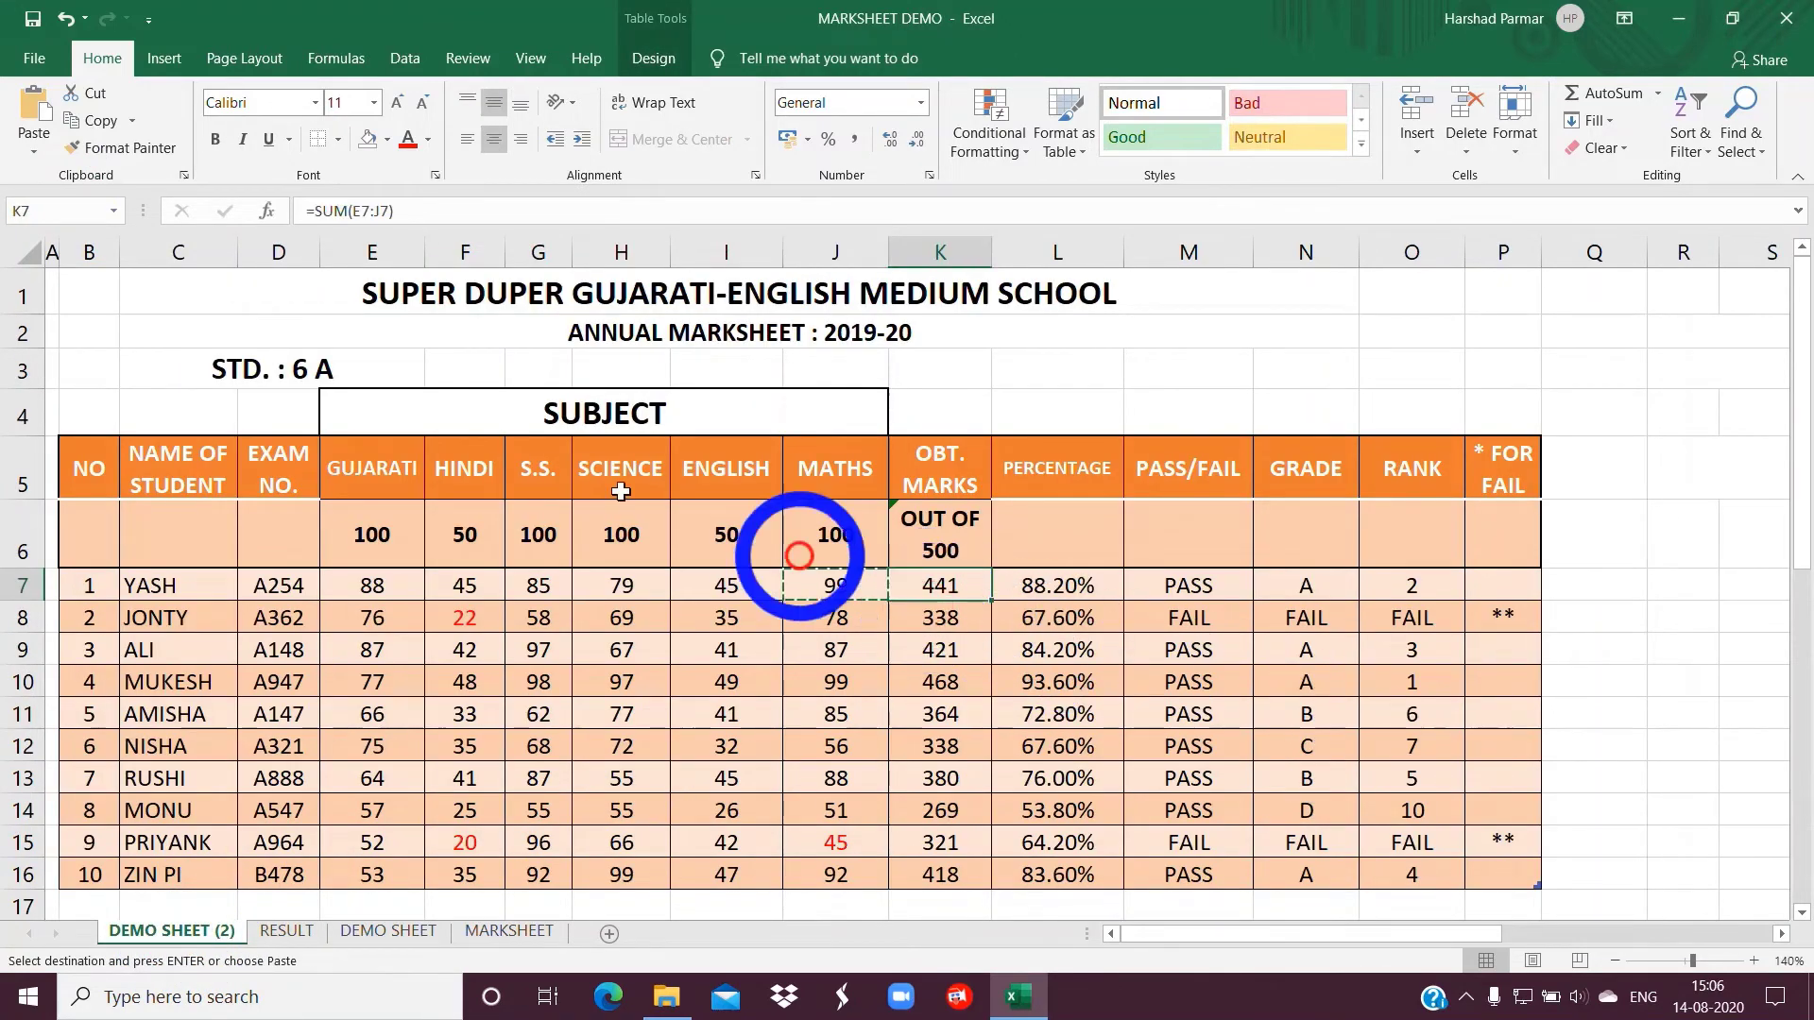
{"action": "left_click", "coordinate": [90, 120]}
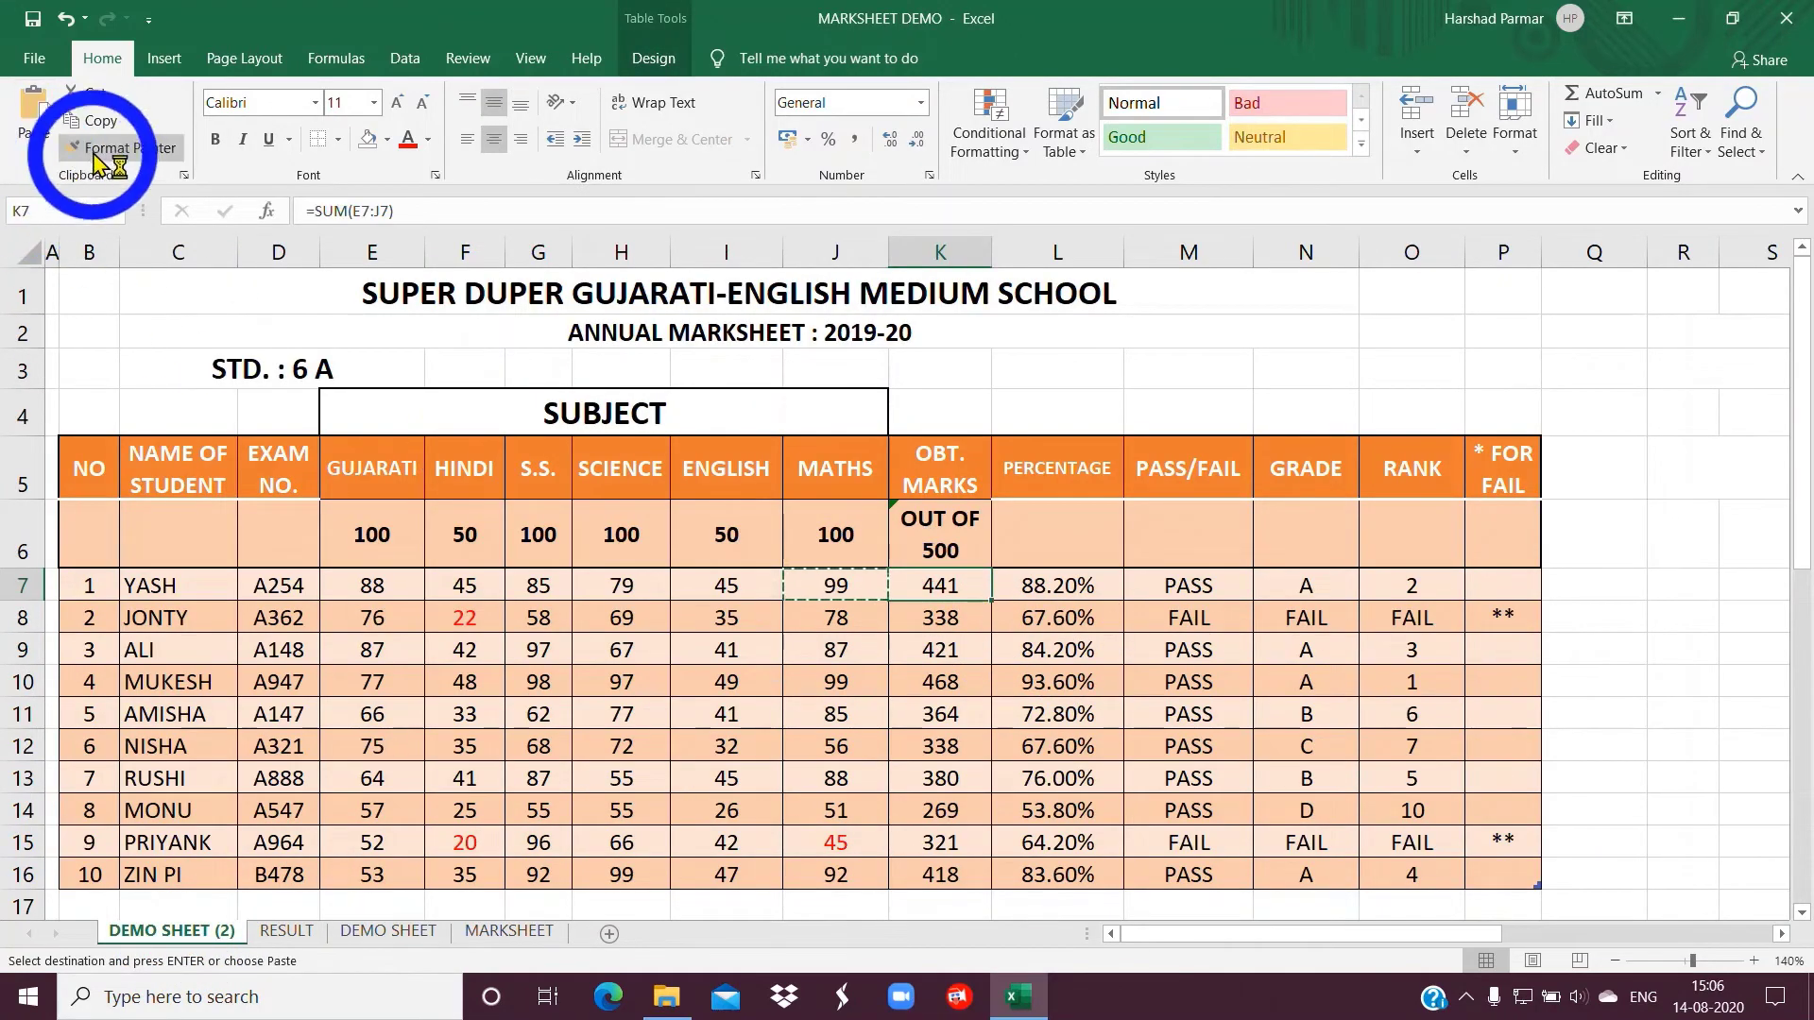
{"action": "left_click", "coordinate": [288, 932]}
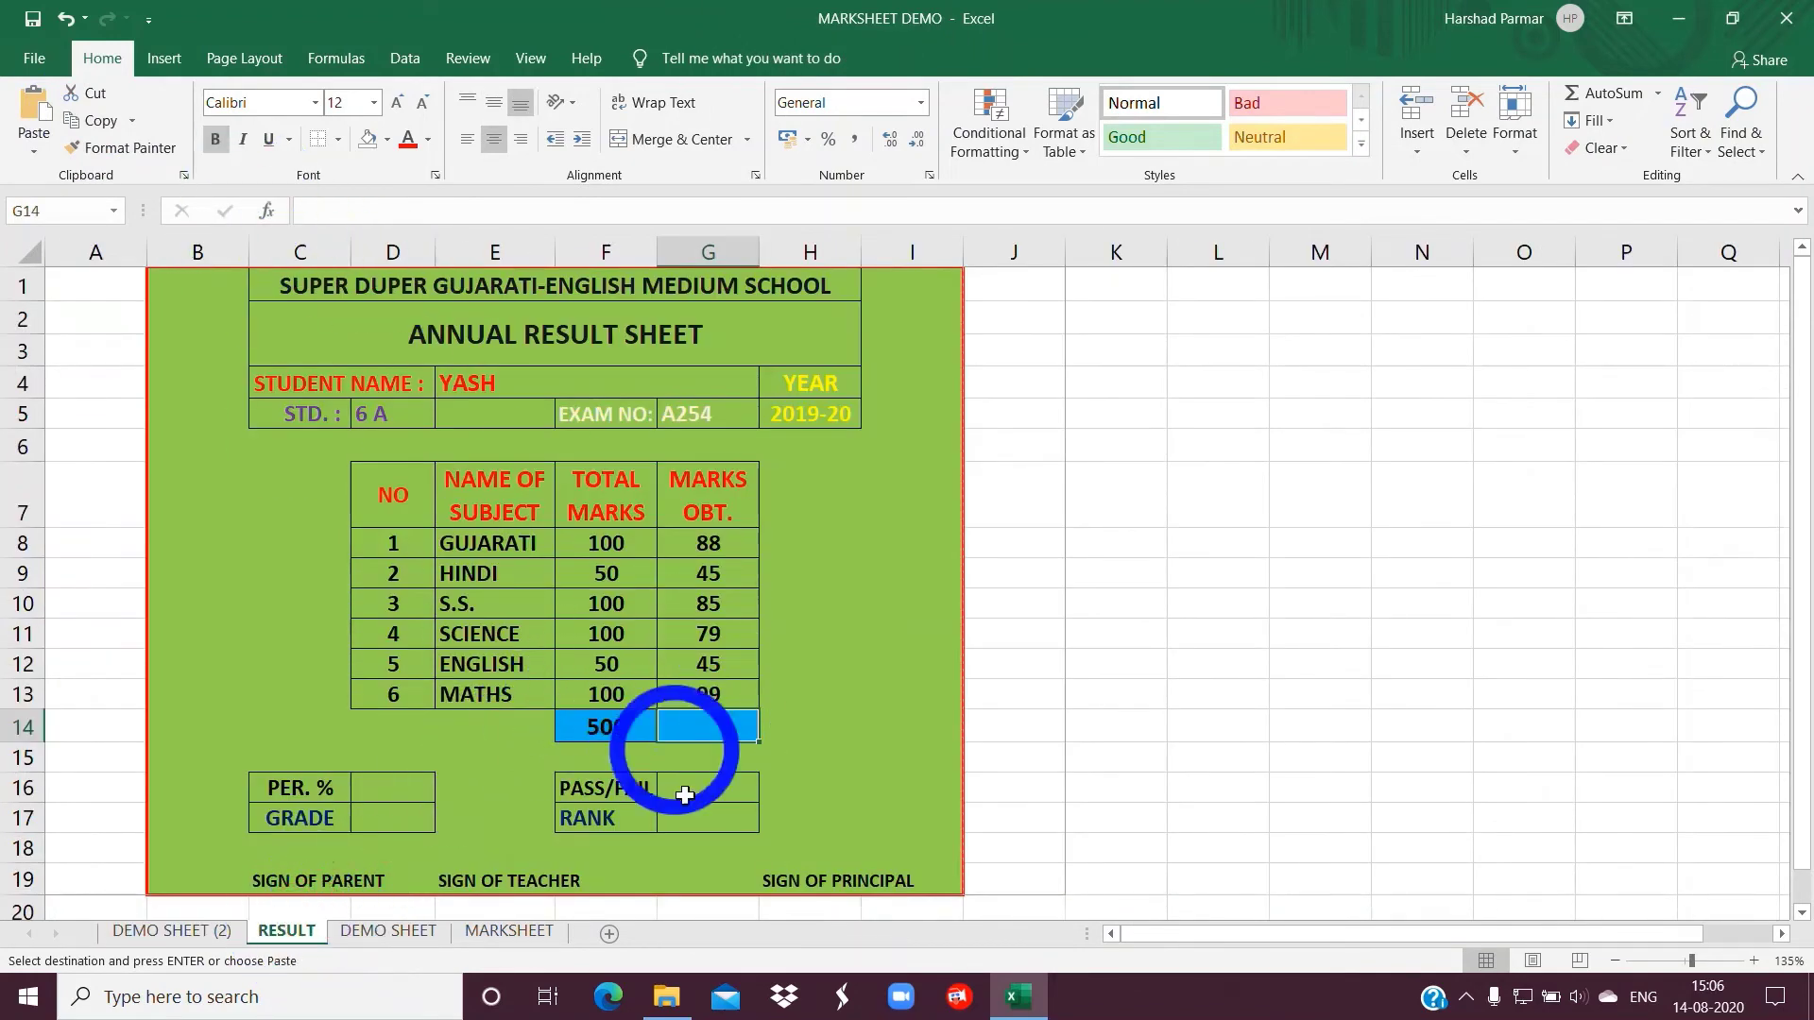
{"action": "left_click", "coordinate": [33, 142]}
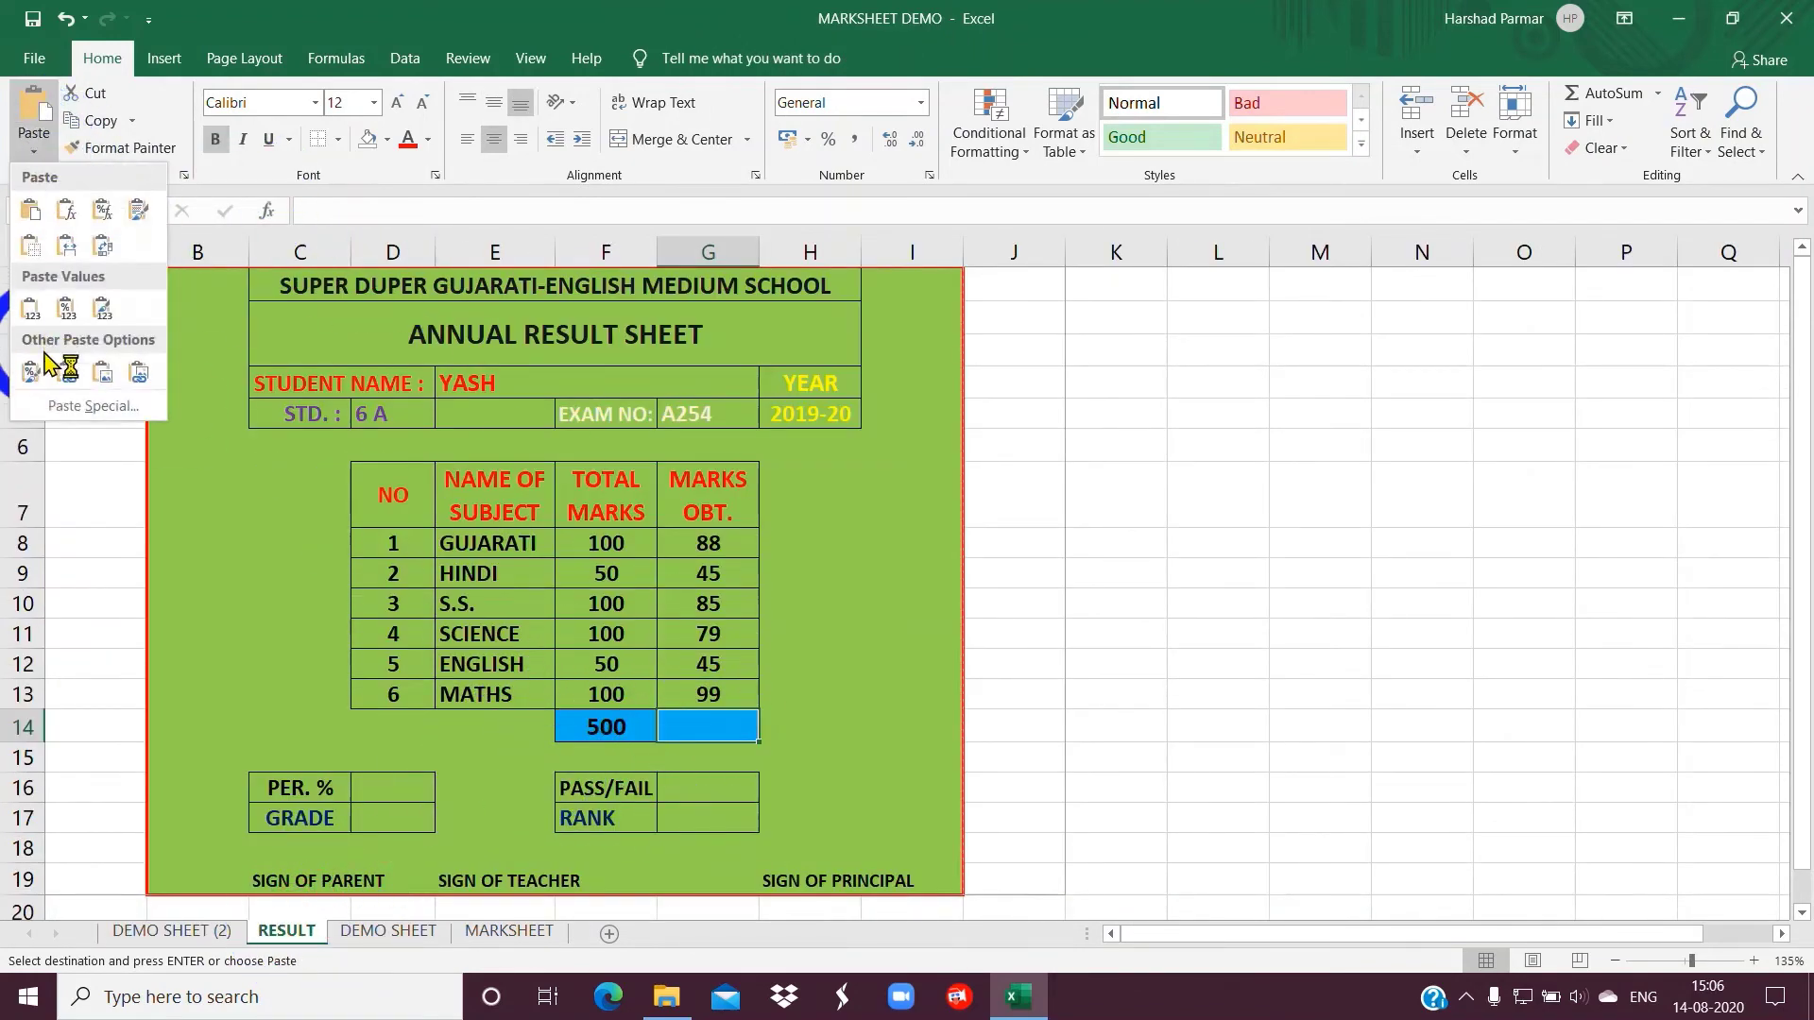
{"action": "left_click", "coordinate": [64, 373]}
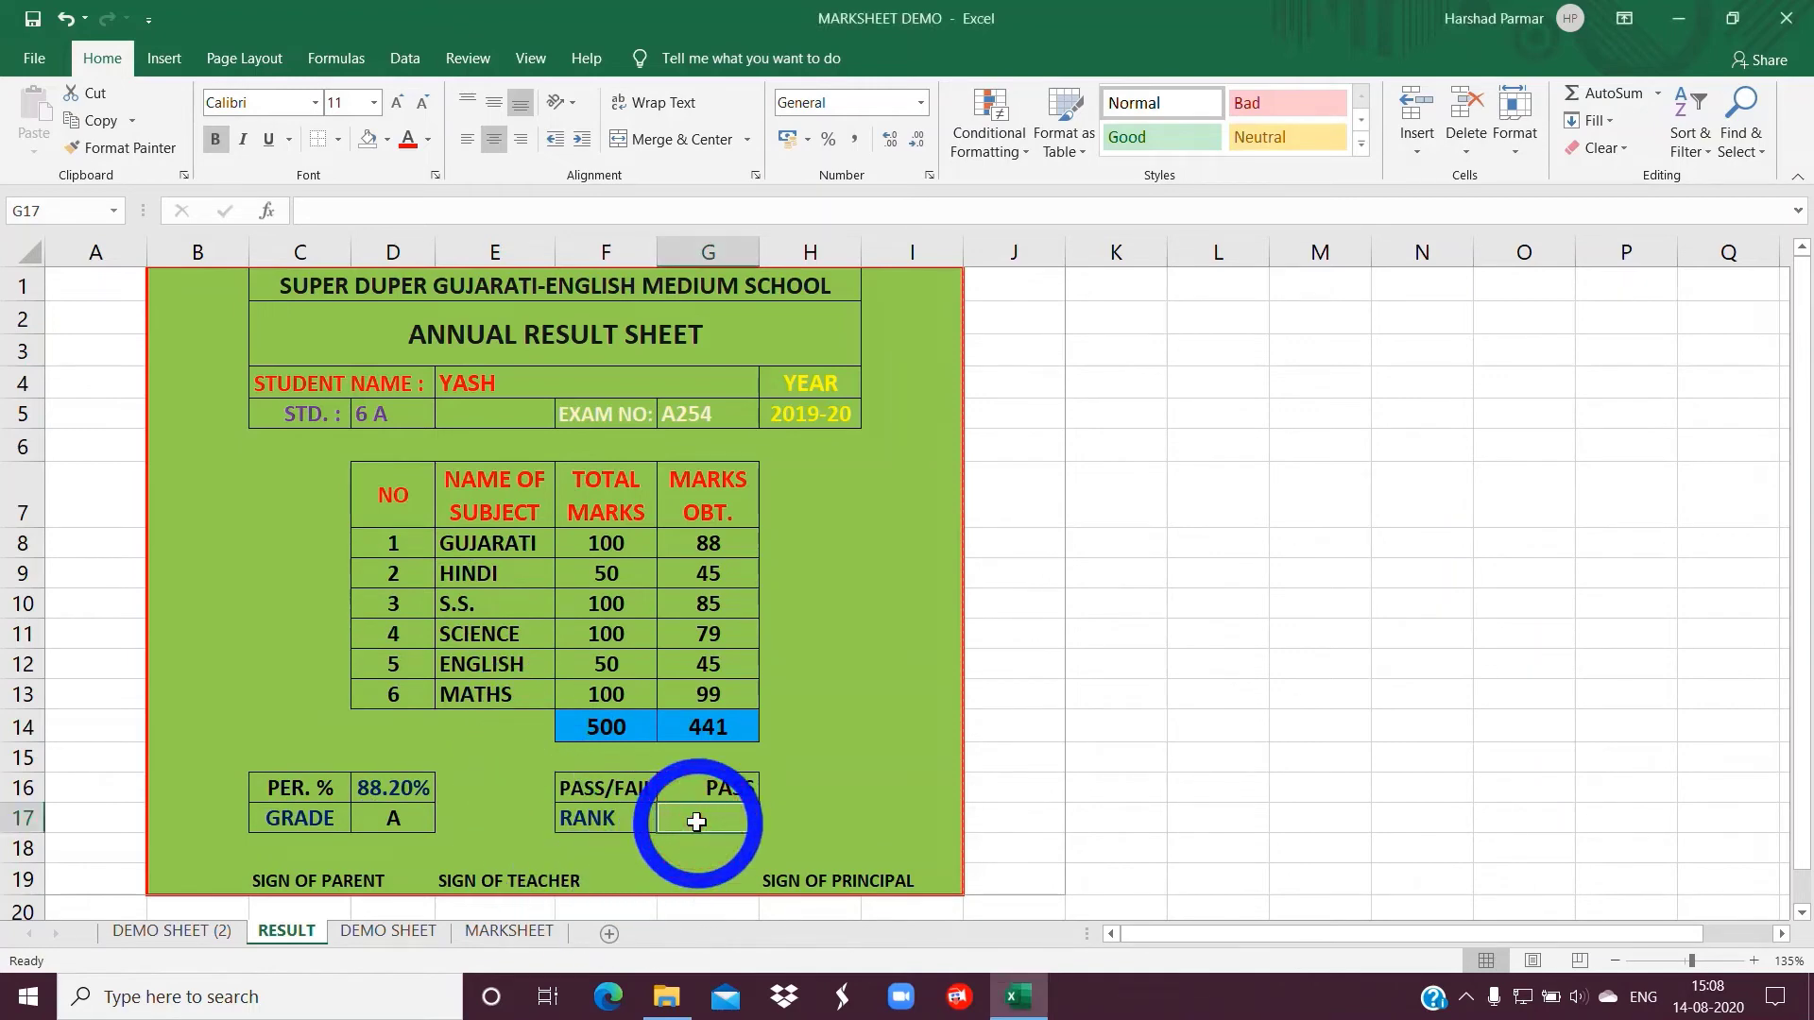
Copy the first student's rank from O7 on DEMO SHEET (2) and paste it as a link into the rank field G17 on RESULT
{"action": "left_click", "coordinate": [168, 931]}
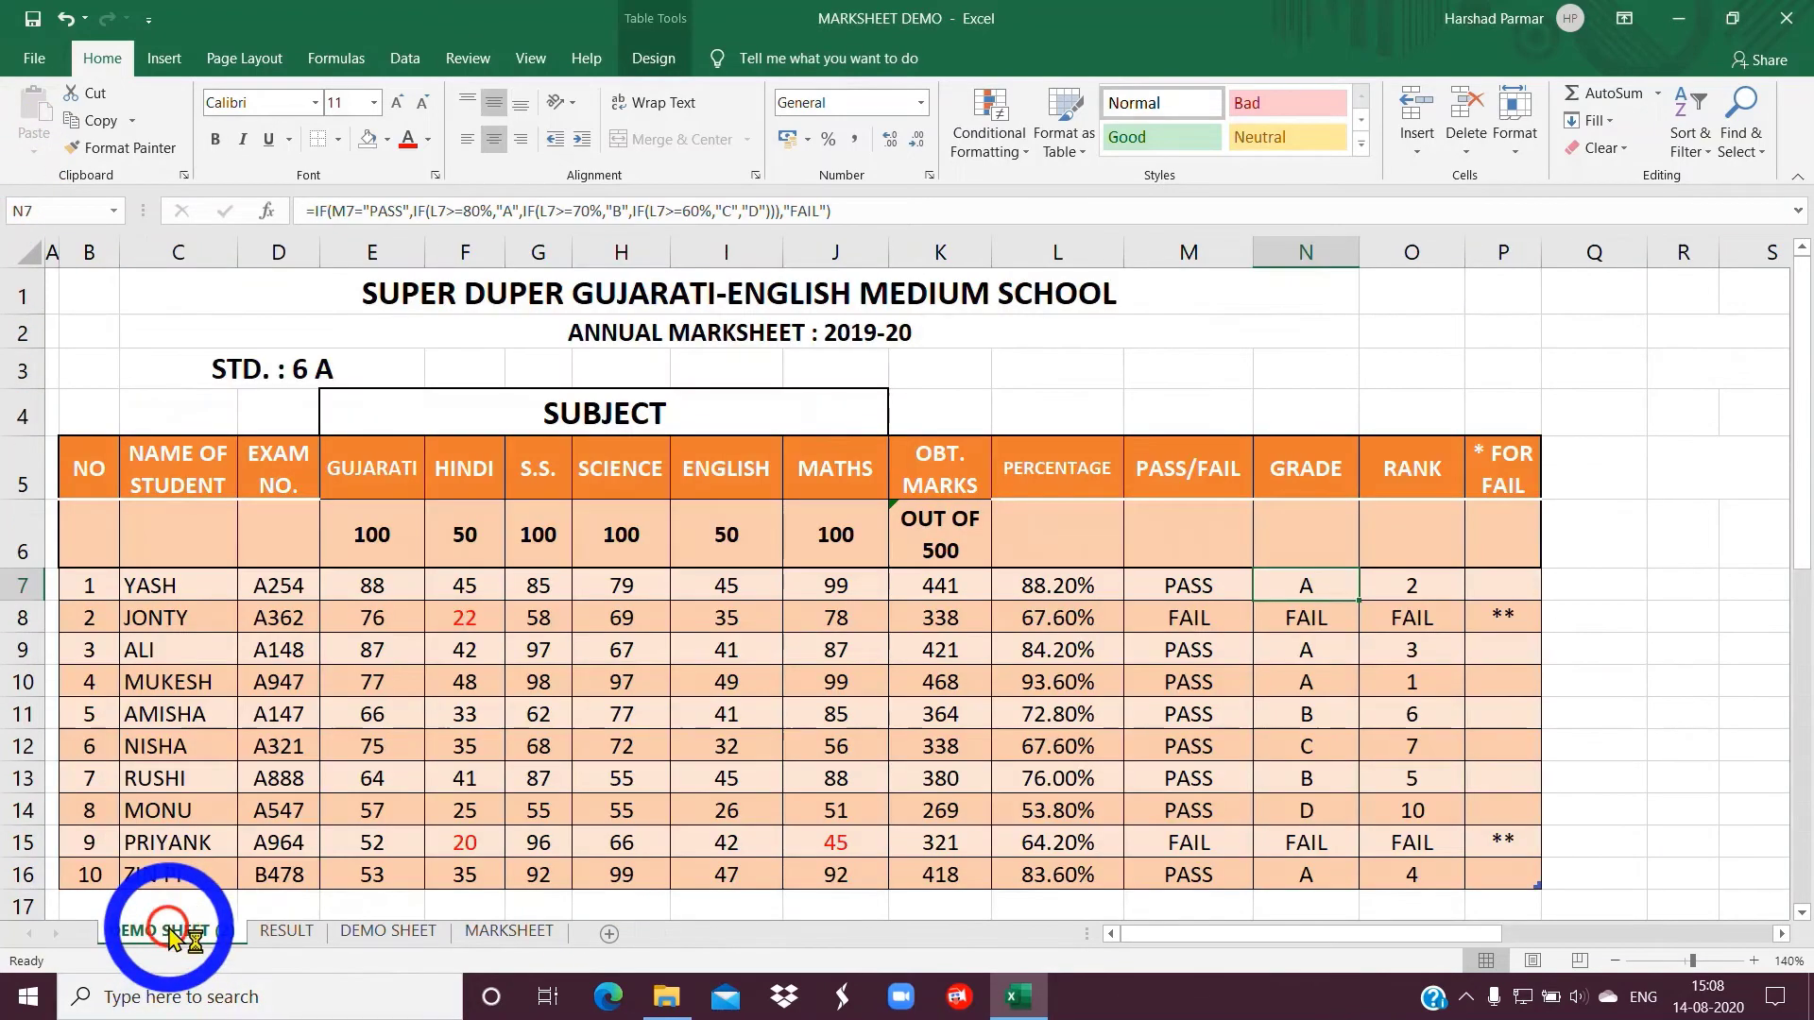
{"action": "left_click", "coordinate": [1411, 590]}
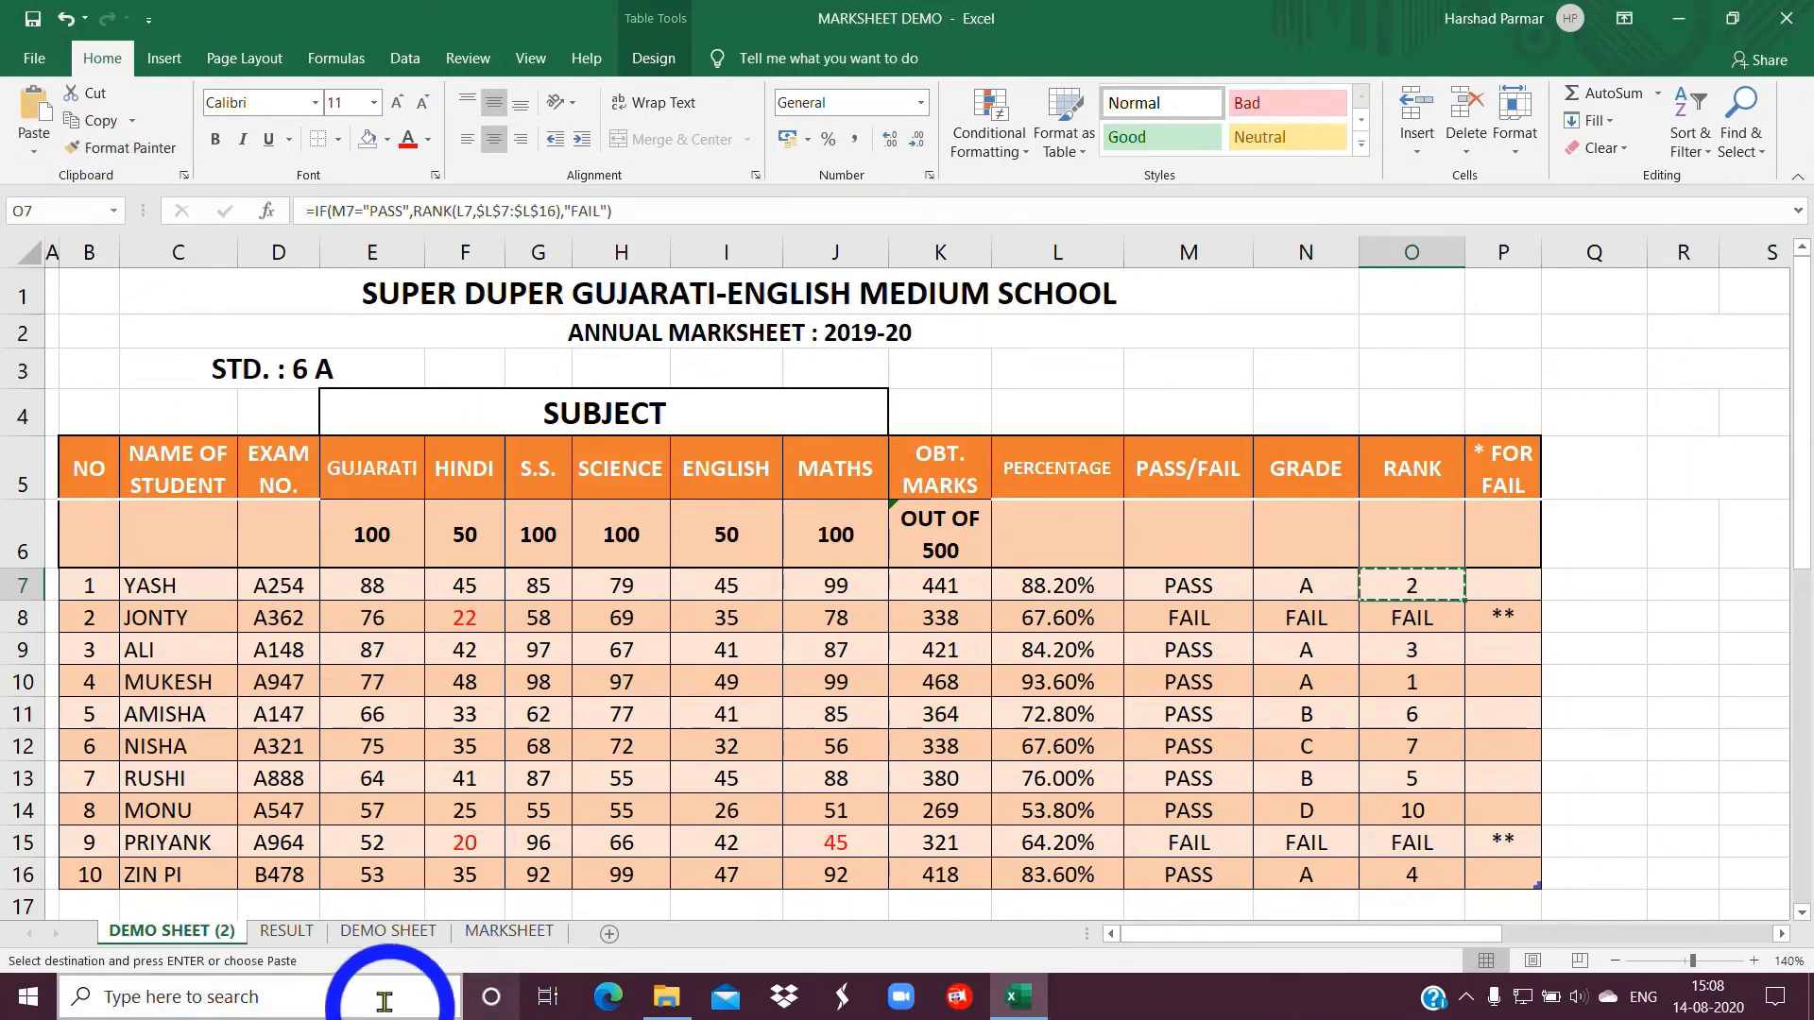
{"action": "left_click", "coordinate": [286, 931]}
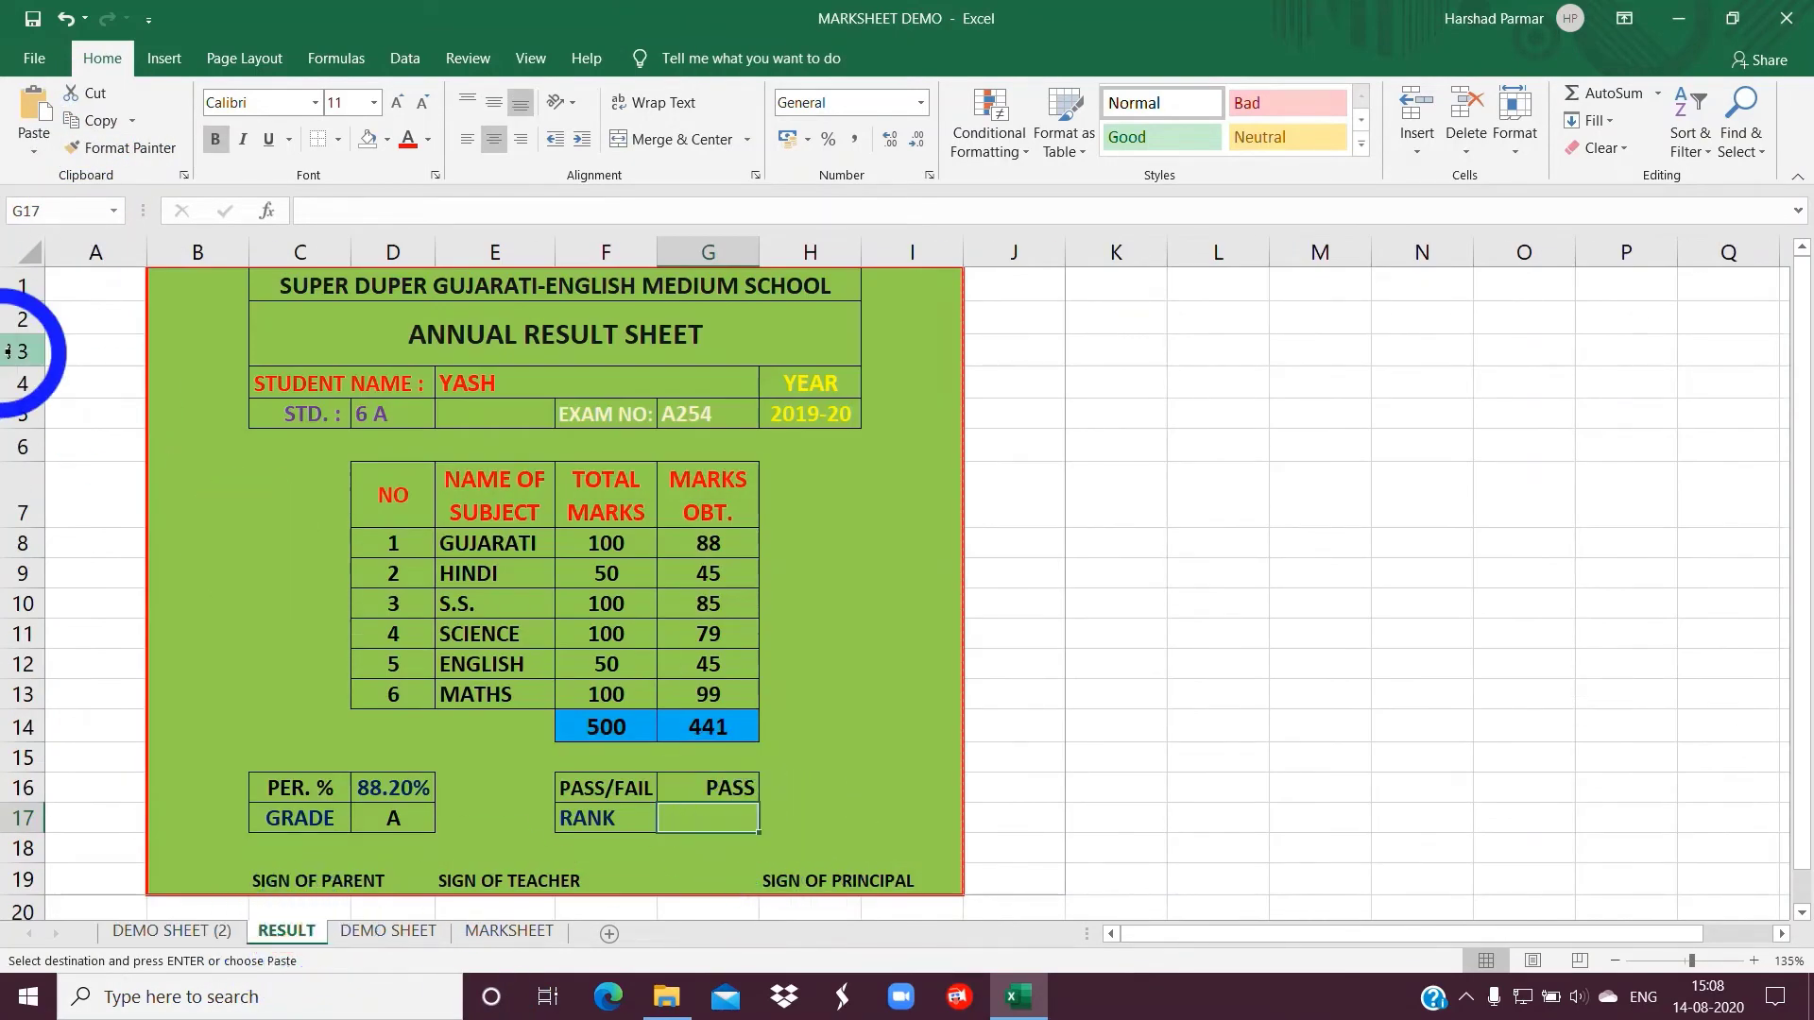
{"action": "left_click", "coordinate": [34, 146]}
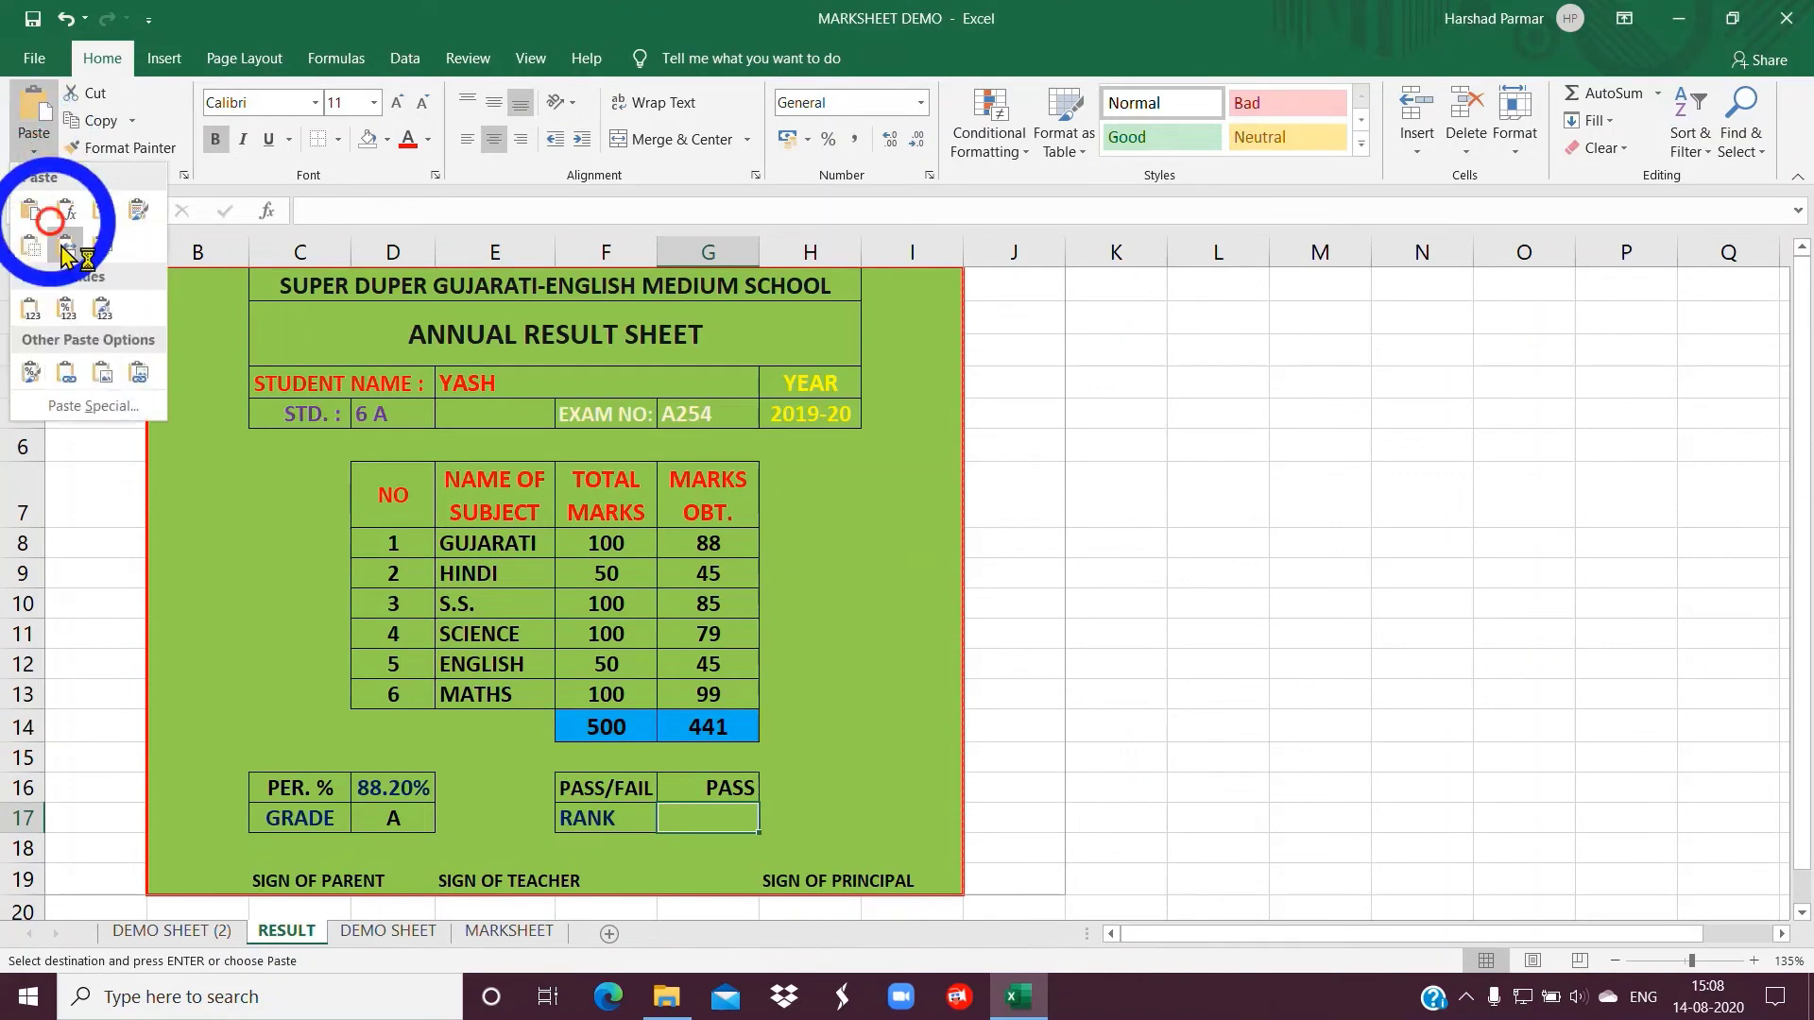
{"action": "left_click", "coordinate": [61, 375]}
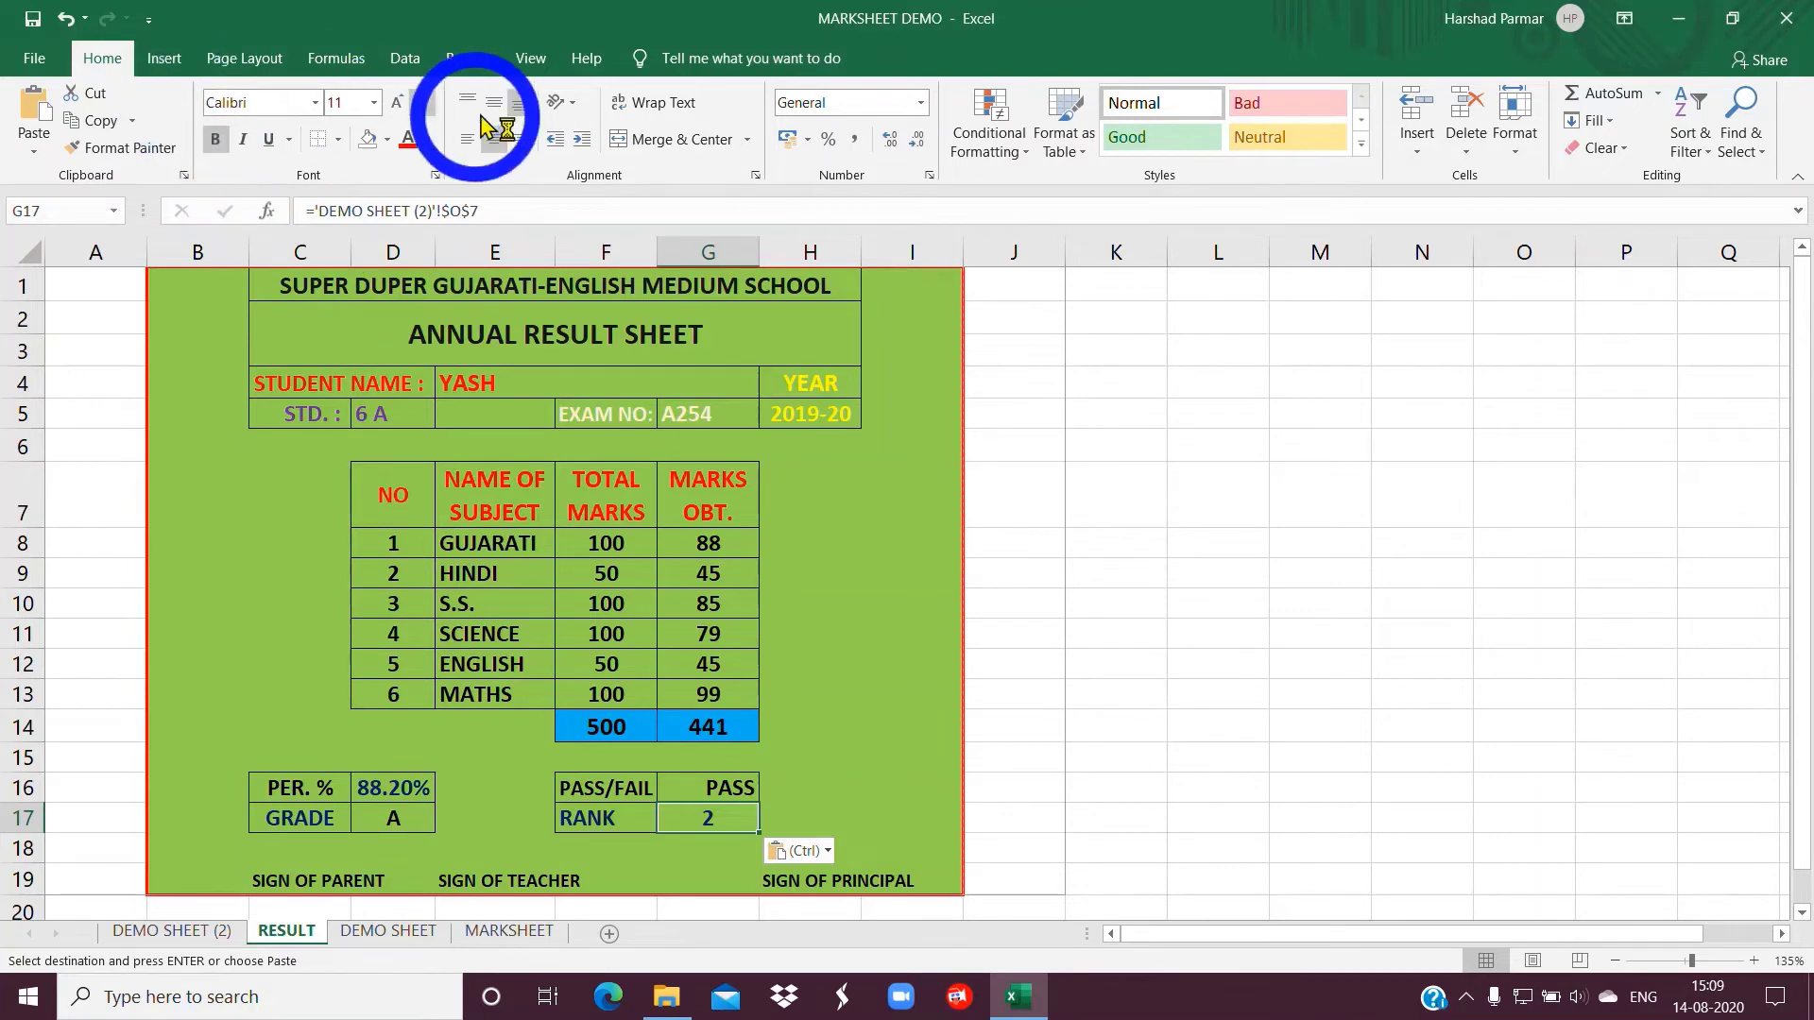
Show the RESULT sheet in Page Break Preview and extend the print area down to about row 57
{"action": "left_click", "coordinate": [531, 66]}
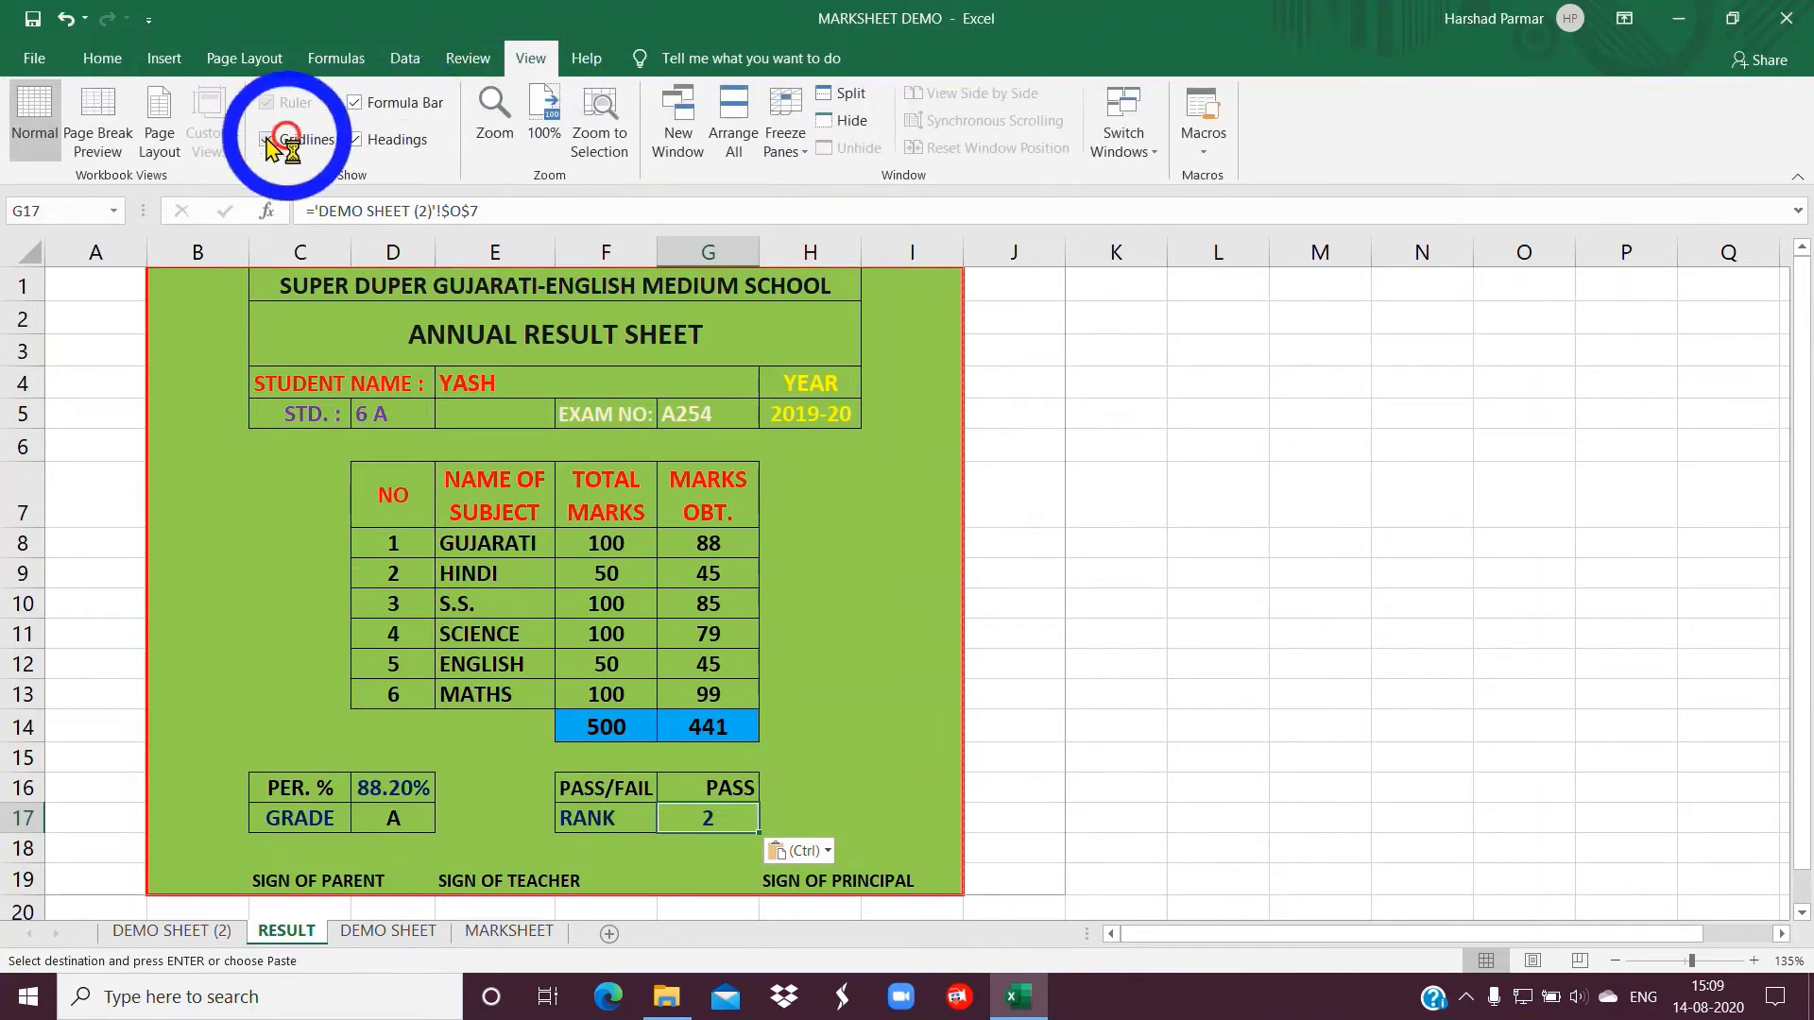
{"action": "left_click", "coordinate": [85, 130]}
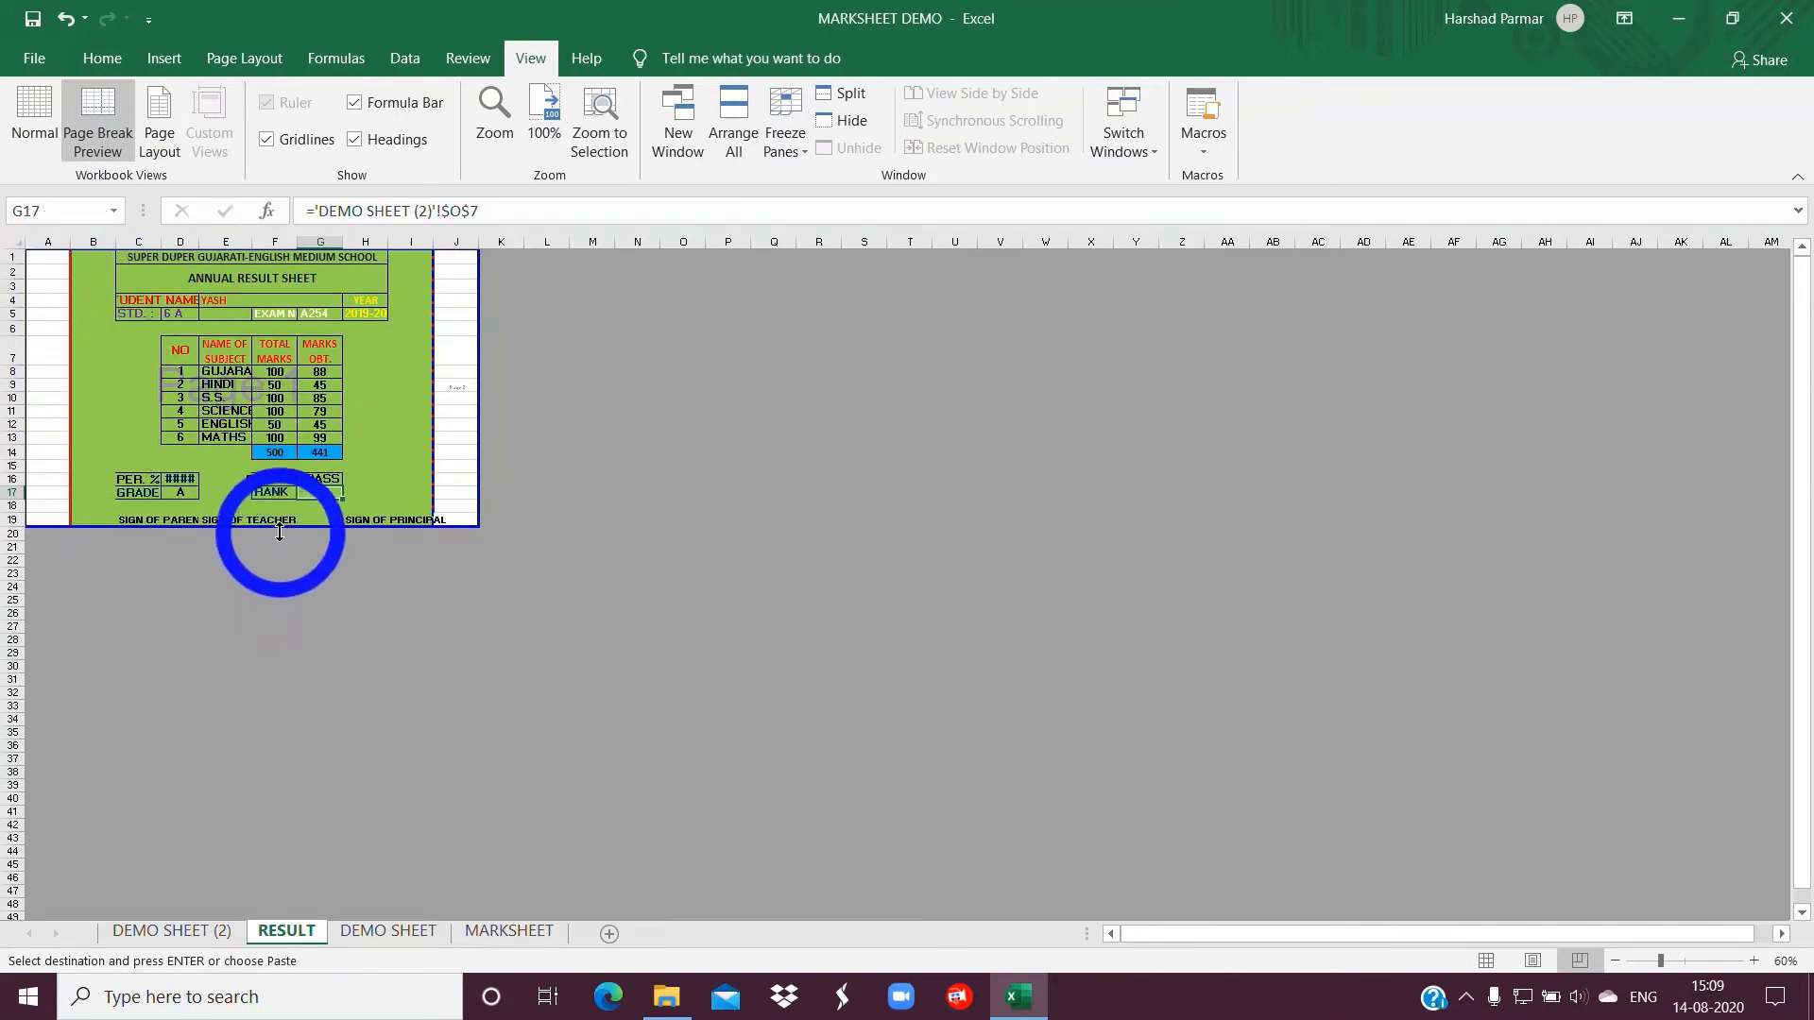
{"action": "left_click_drag", "start_coordinate": [280, 532], "coordinate": [268, 925]}
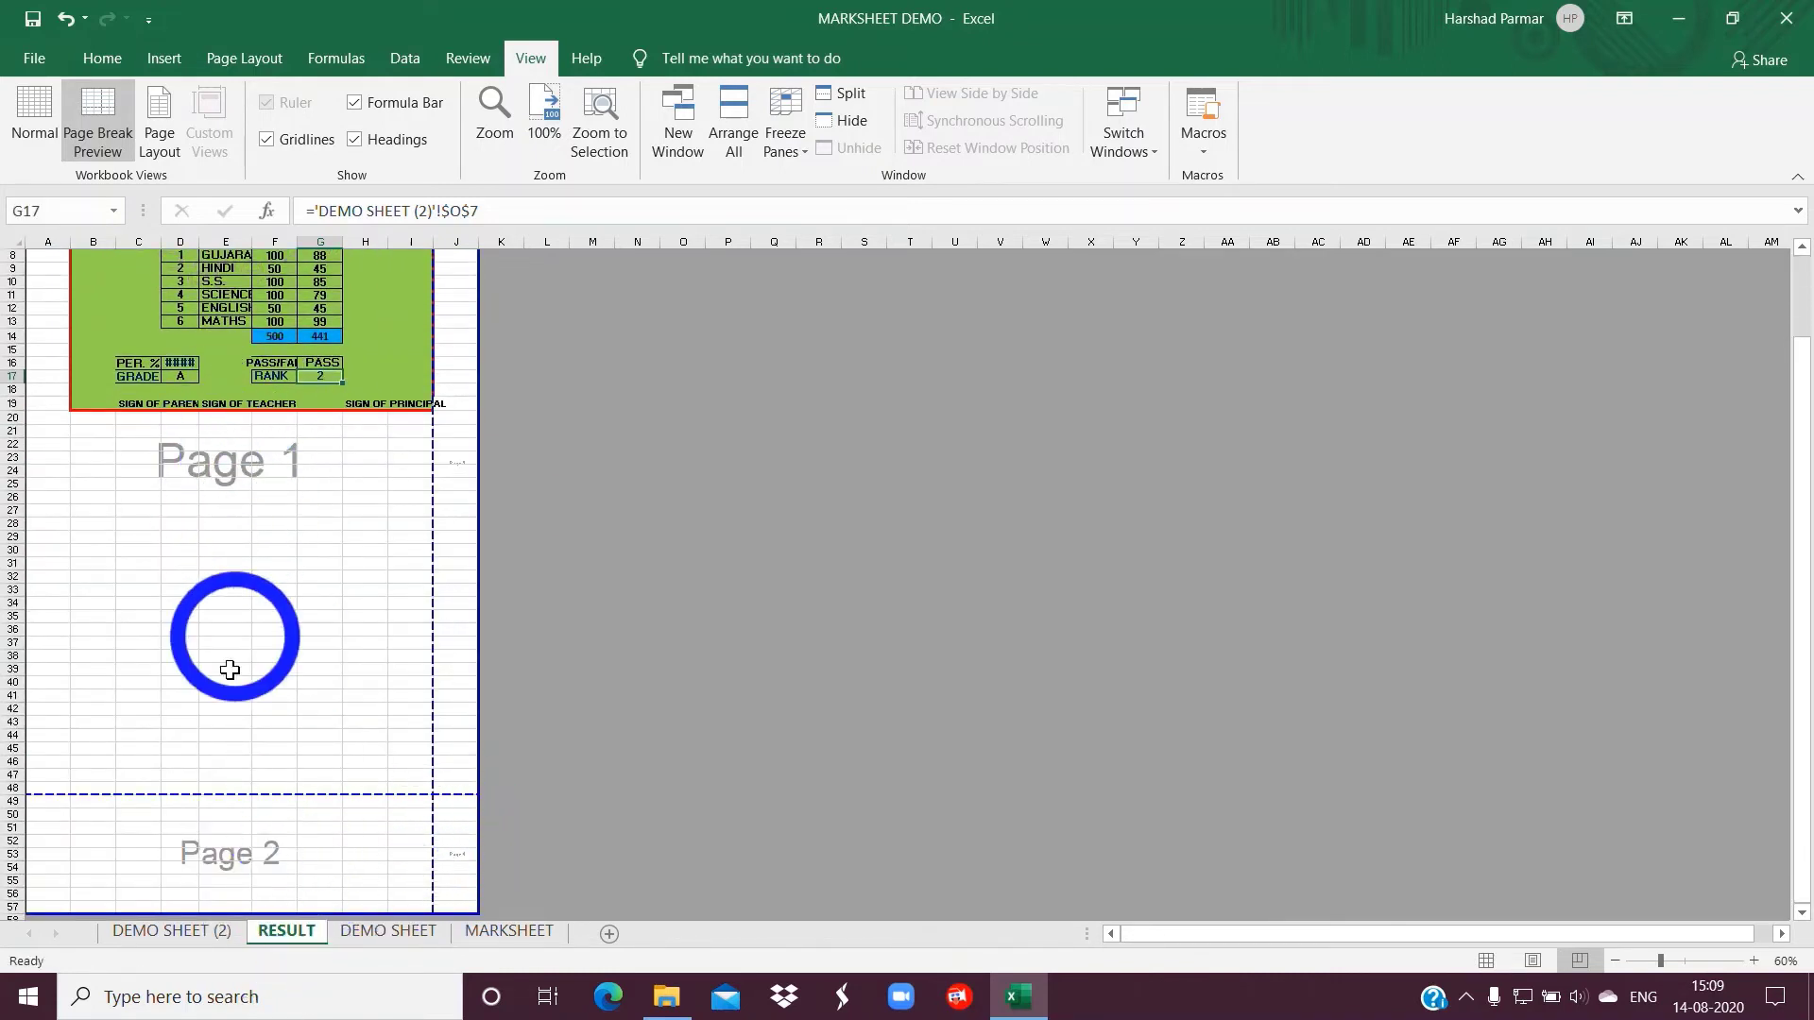
Copy the result sheet block A1:I19 and paste a second copy below it at A22
{"action": "scroll", "coordinate": [310, 818], "scroll_direction": "up", "scroll_amount": 3}
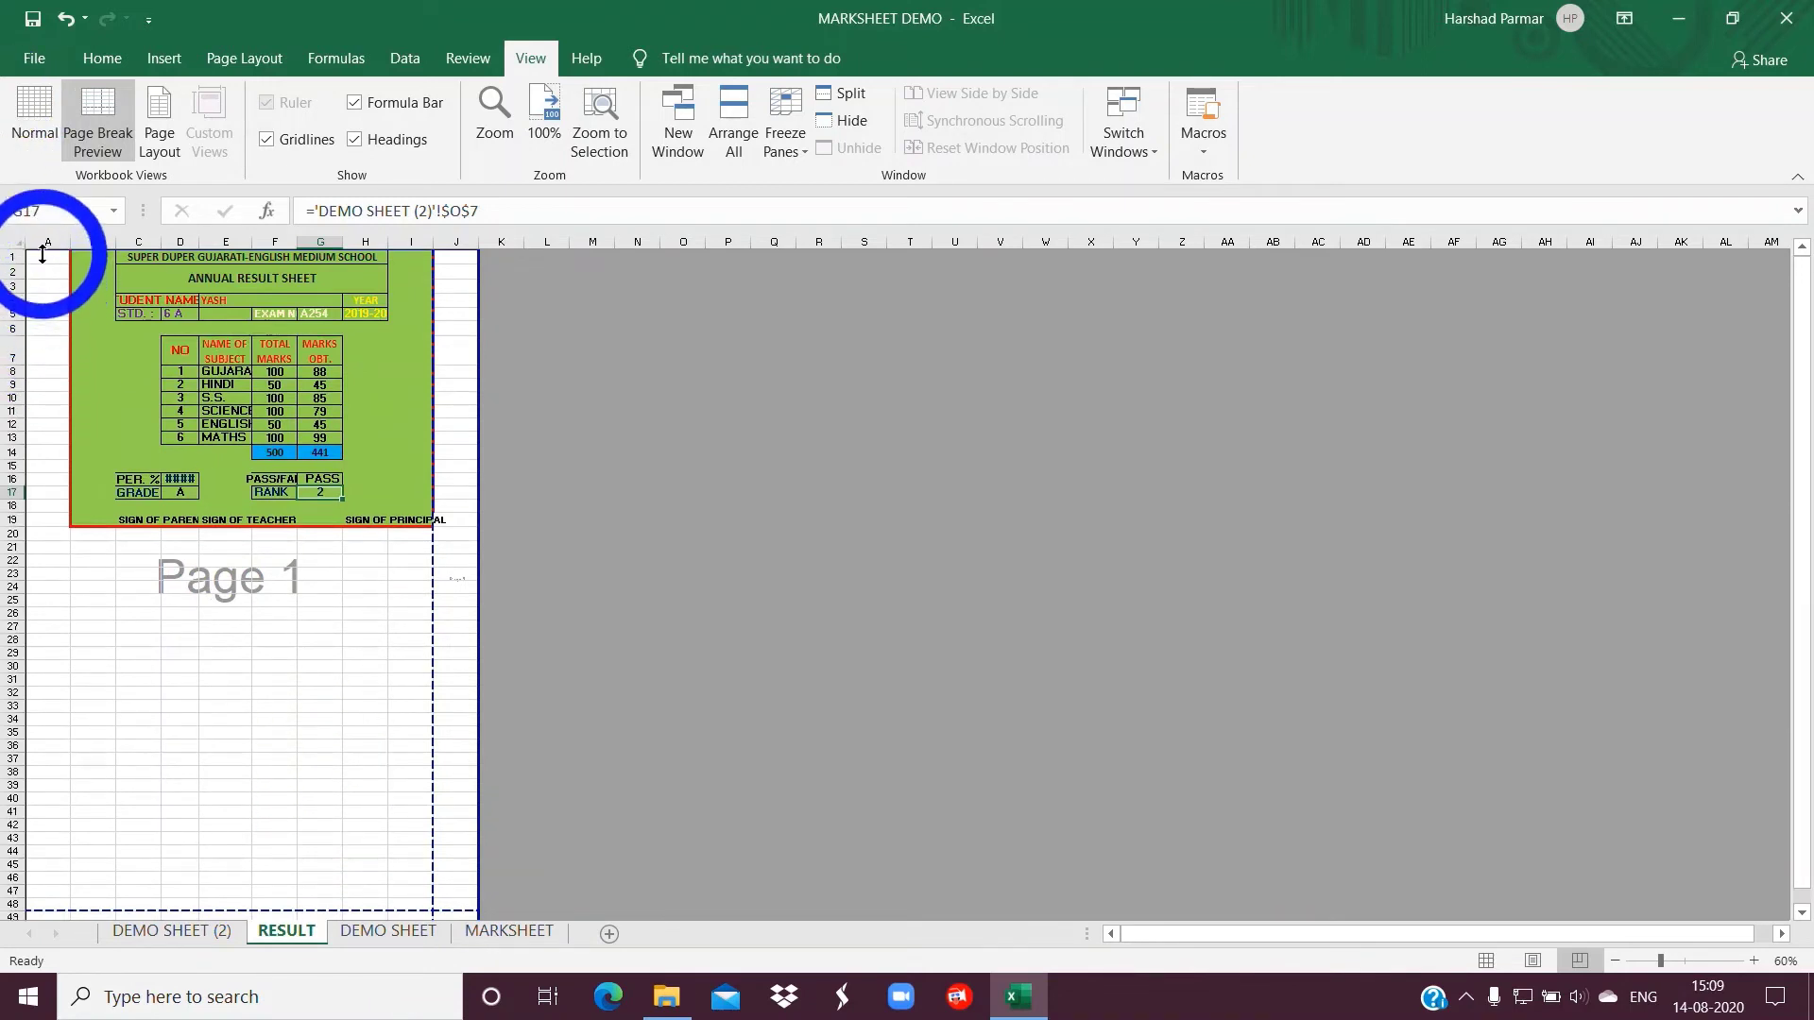
{"action": "left_click_drag", "start_coordinate": [36, 255], "coordinate": [394, 517]}
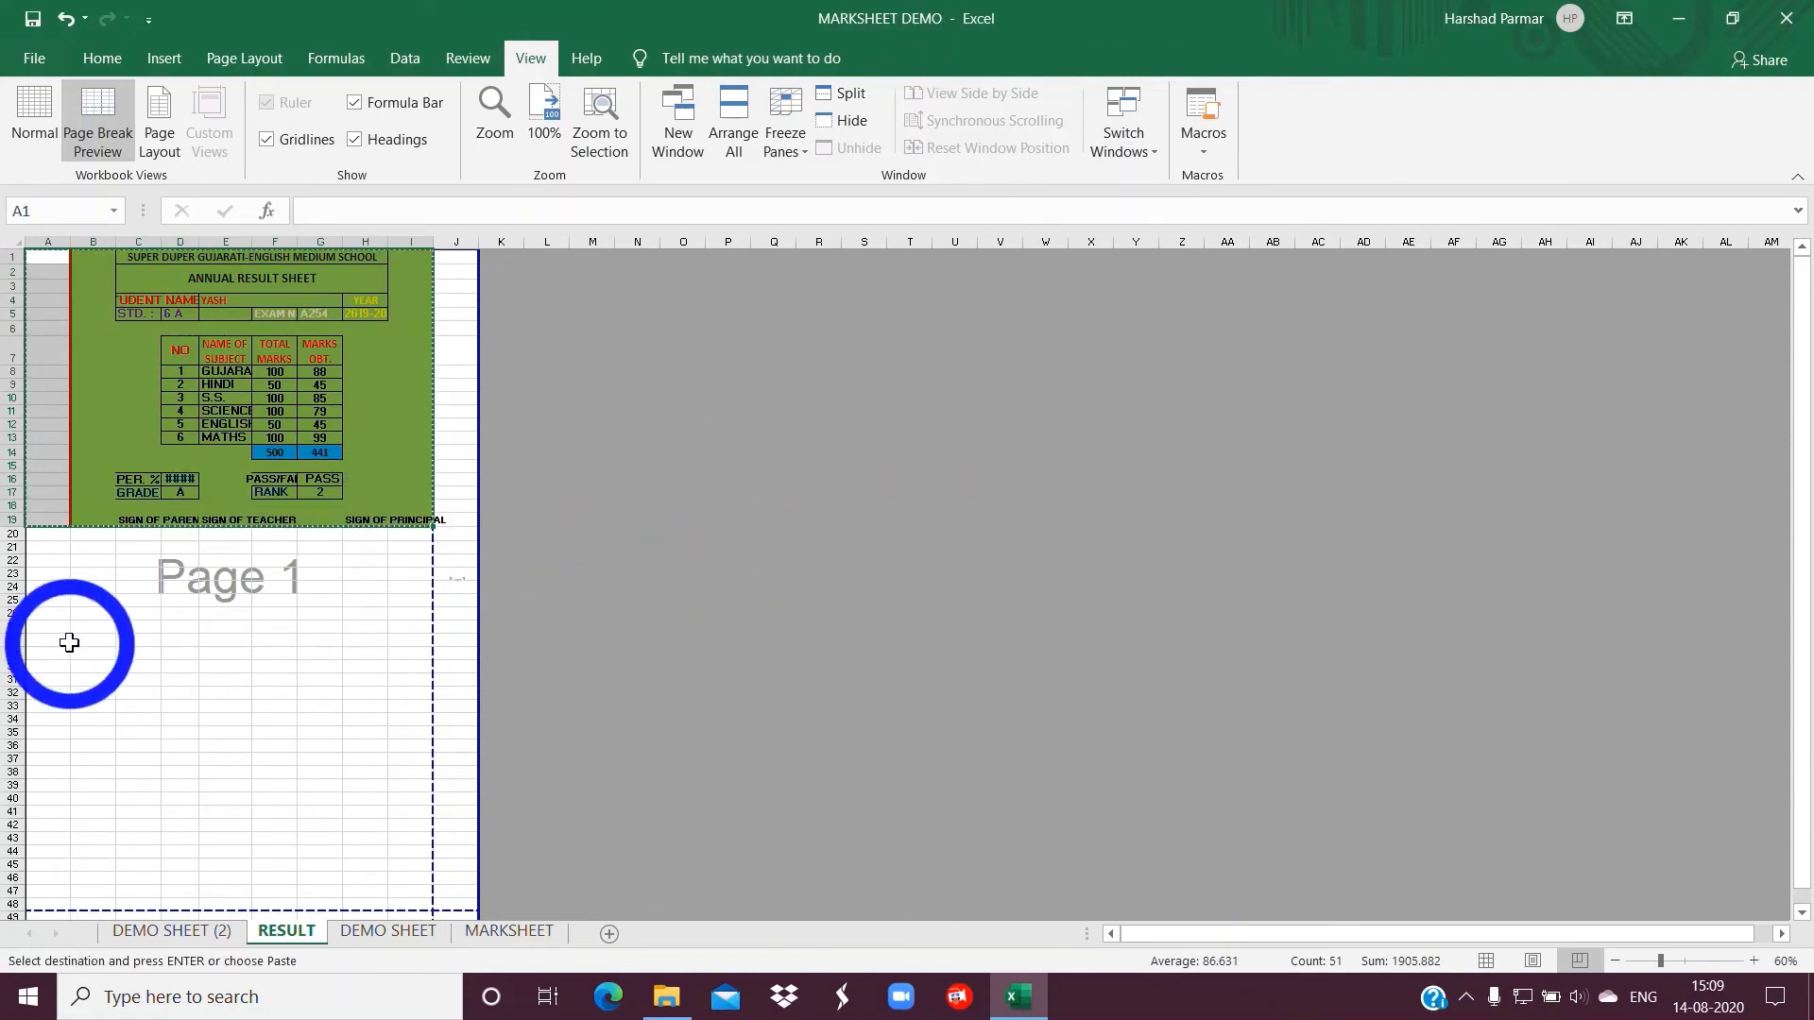
{"action": "left_click", "coordinate": [43, 565]}
{"action": "key", "text": "ctrl+v"}
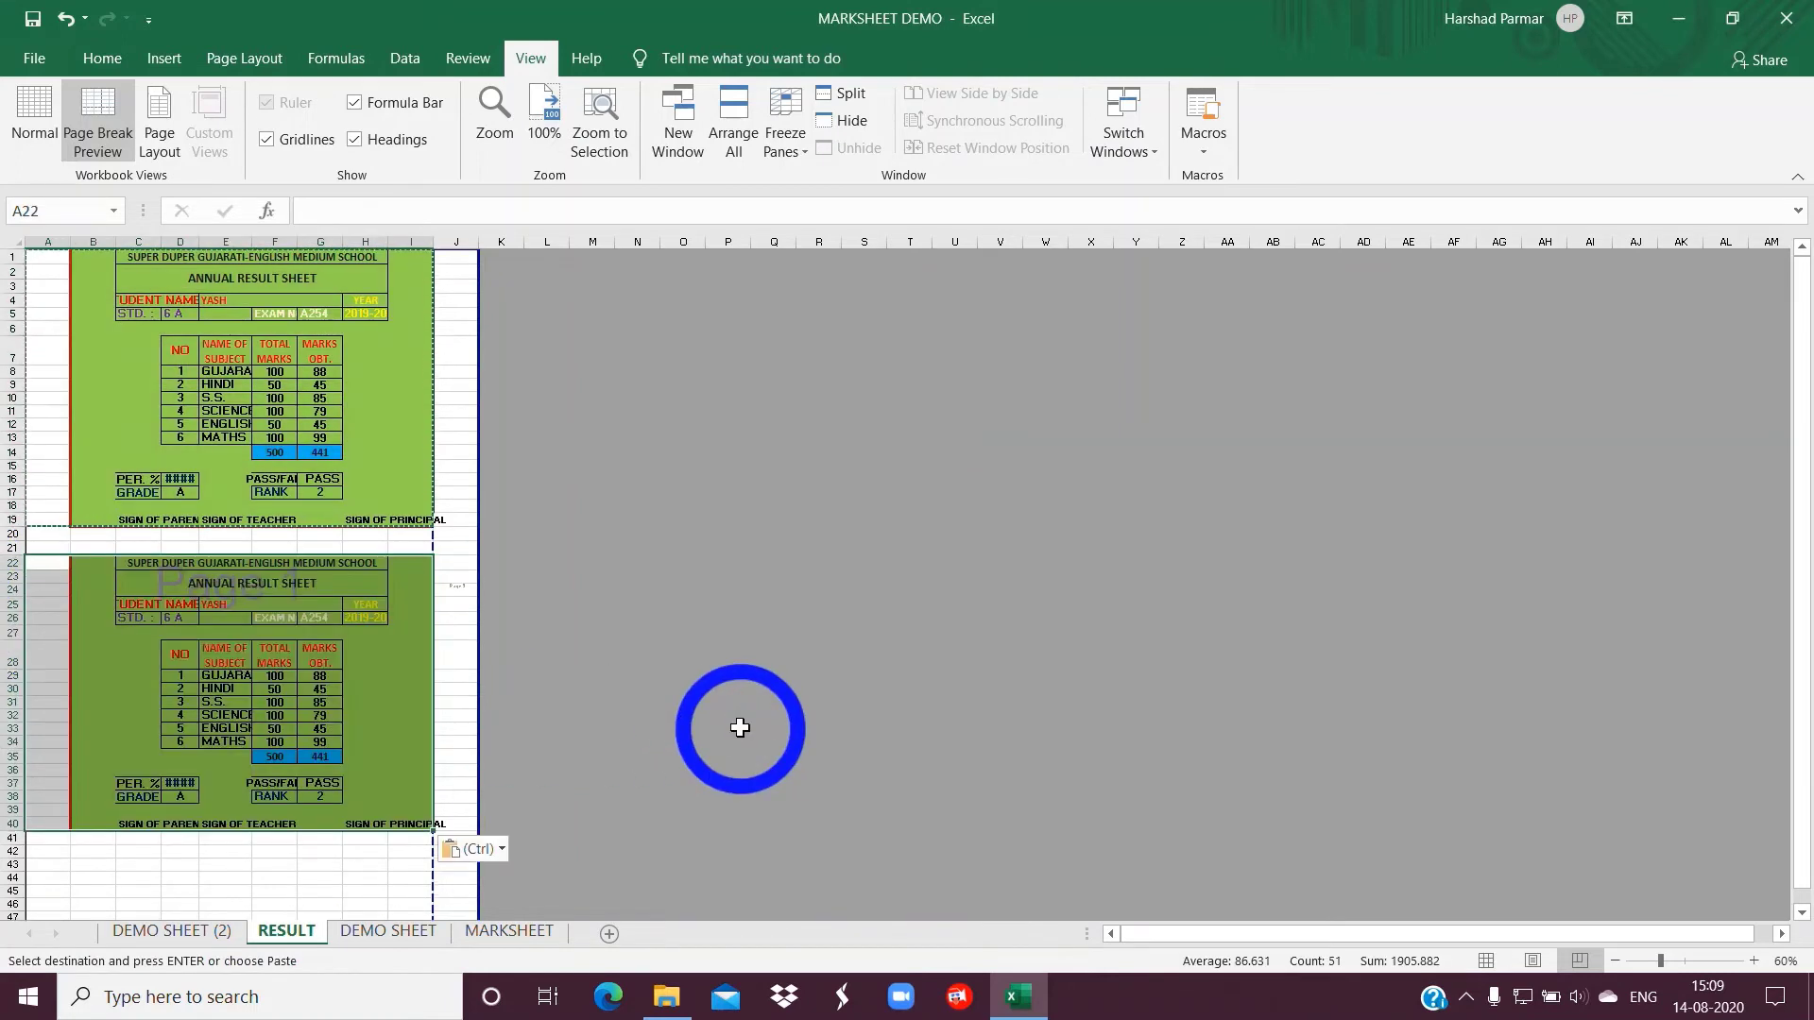
Copy the full first page A1:I47 with both result sheets and paste it onto the second page at A48
{"action": "scroll", "coordinate": [567, 728], "scroll_direction": "down", "scroll_amount": 3}
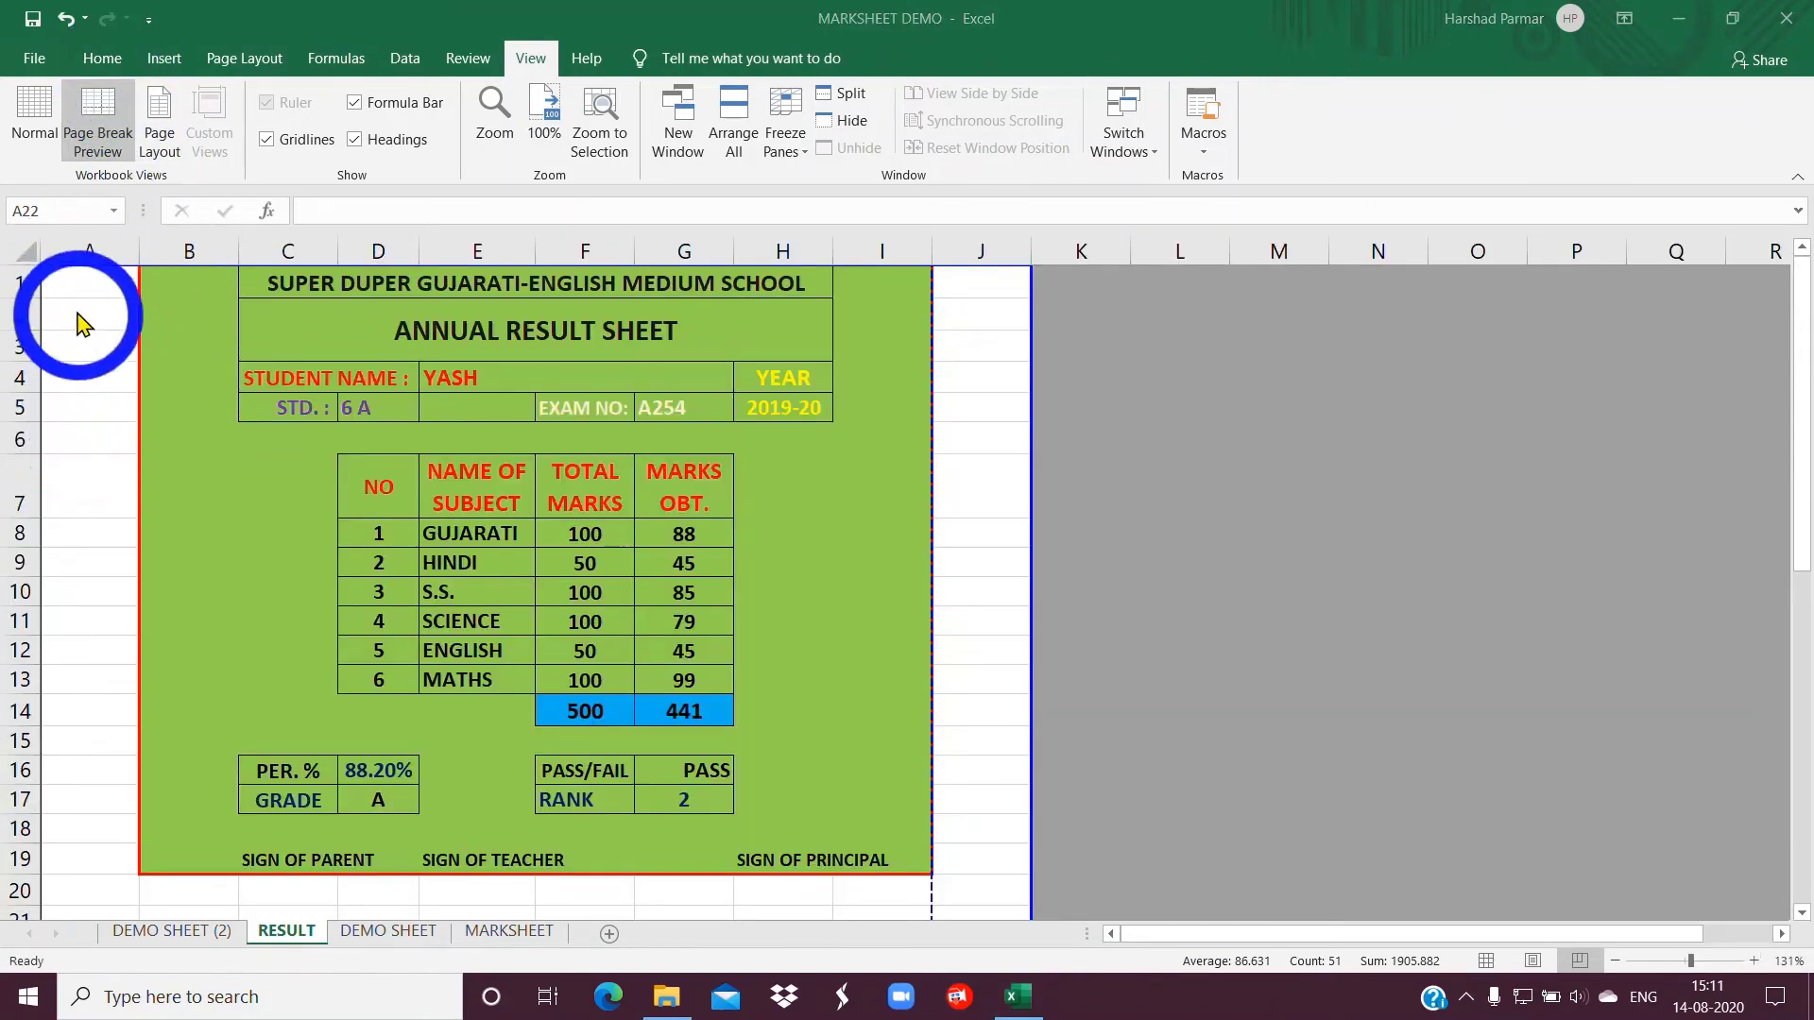
{"action": "left_click", "coordinate": [62, 283]}
{"action": "left_click_drag", "start_coordinate": [66, 284], "coordinate": [883, 585]}
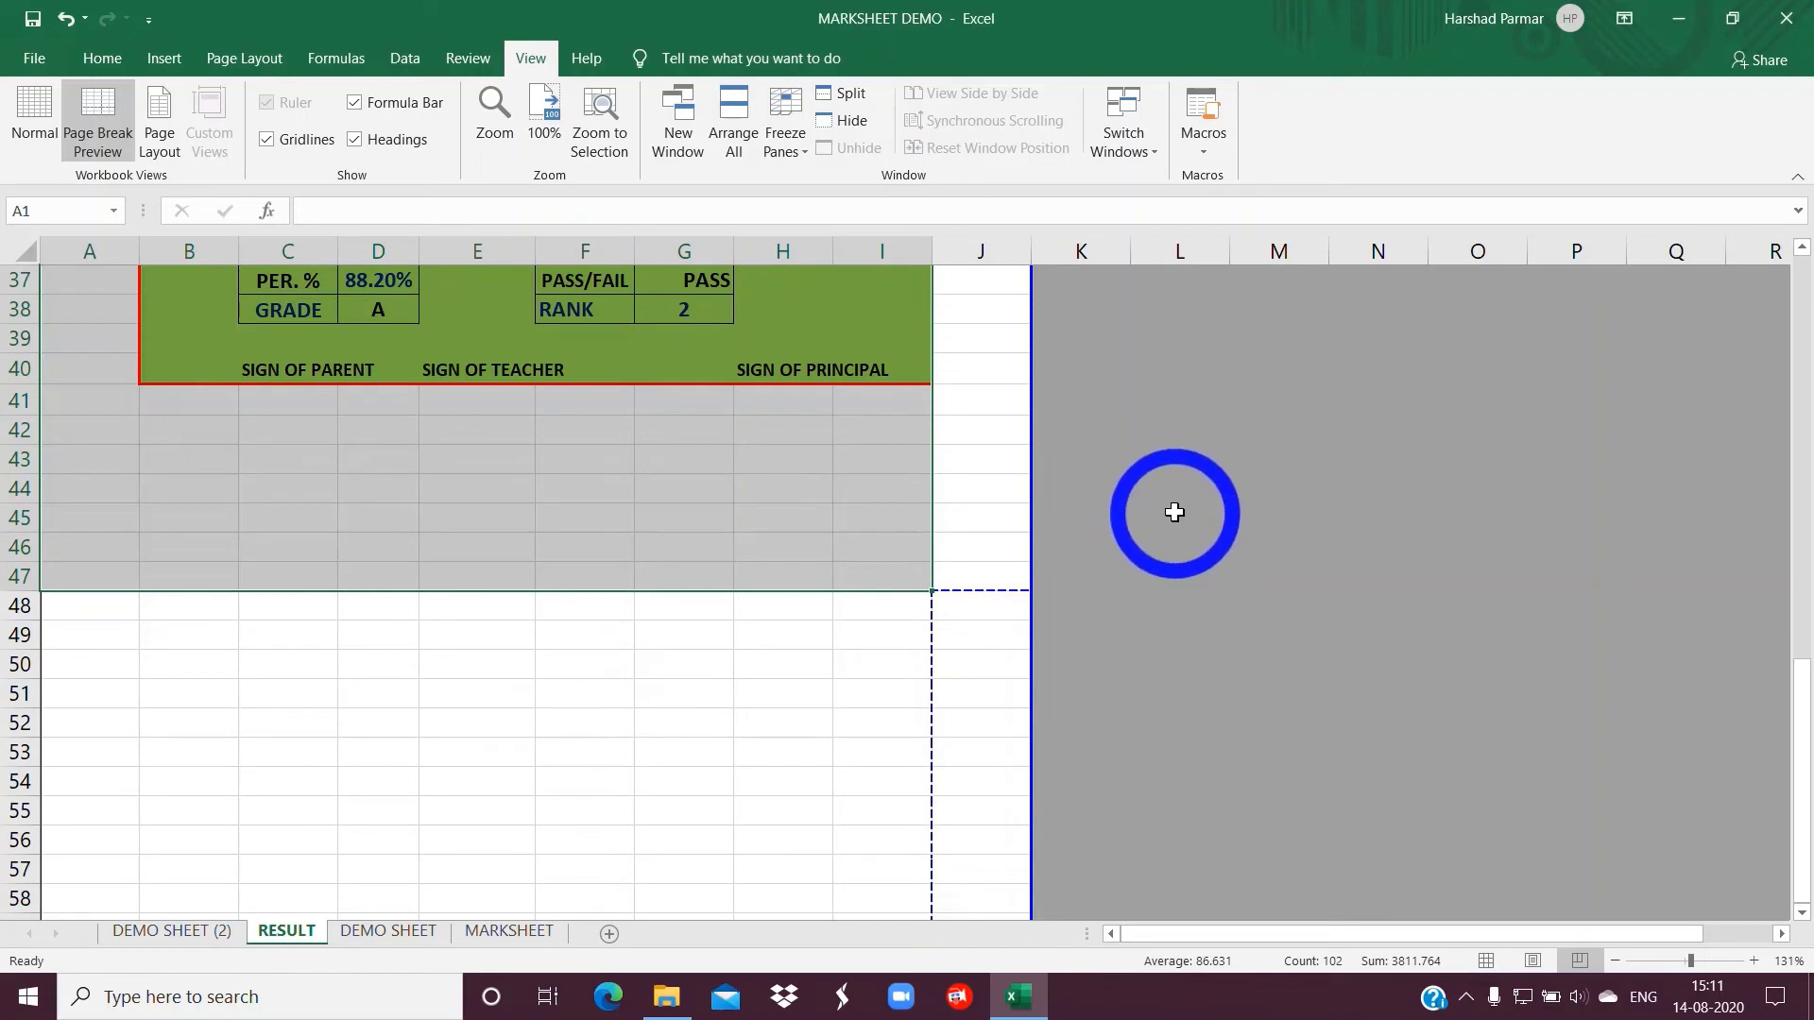
{"action": "key", "text": "ctrl+c"}
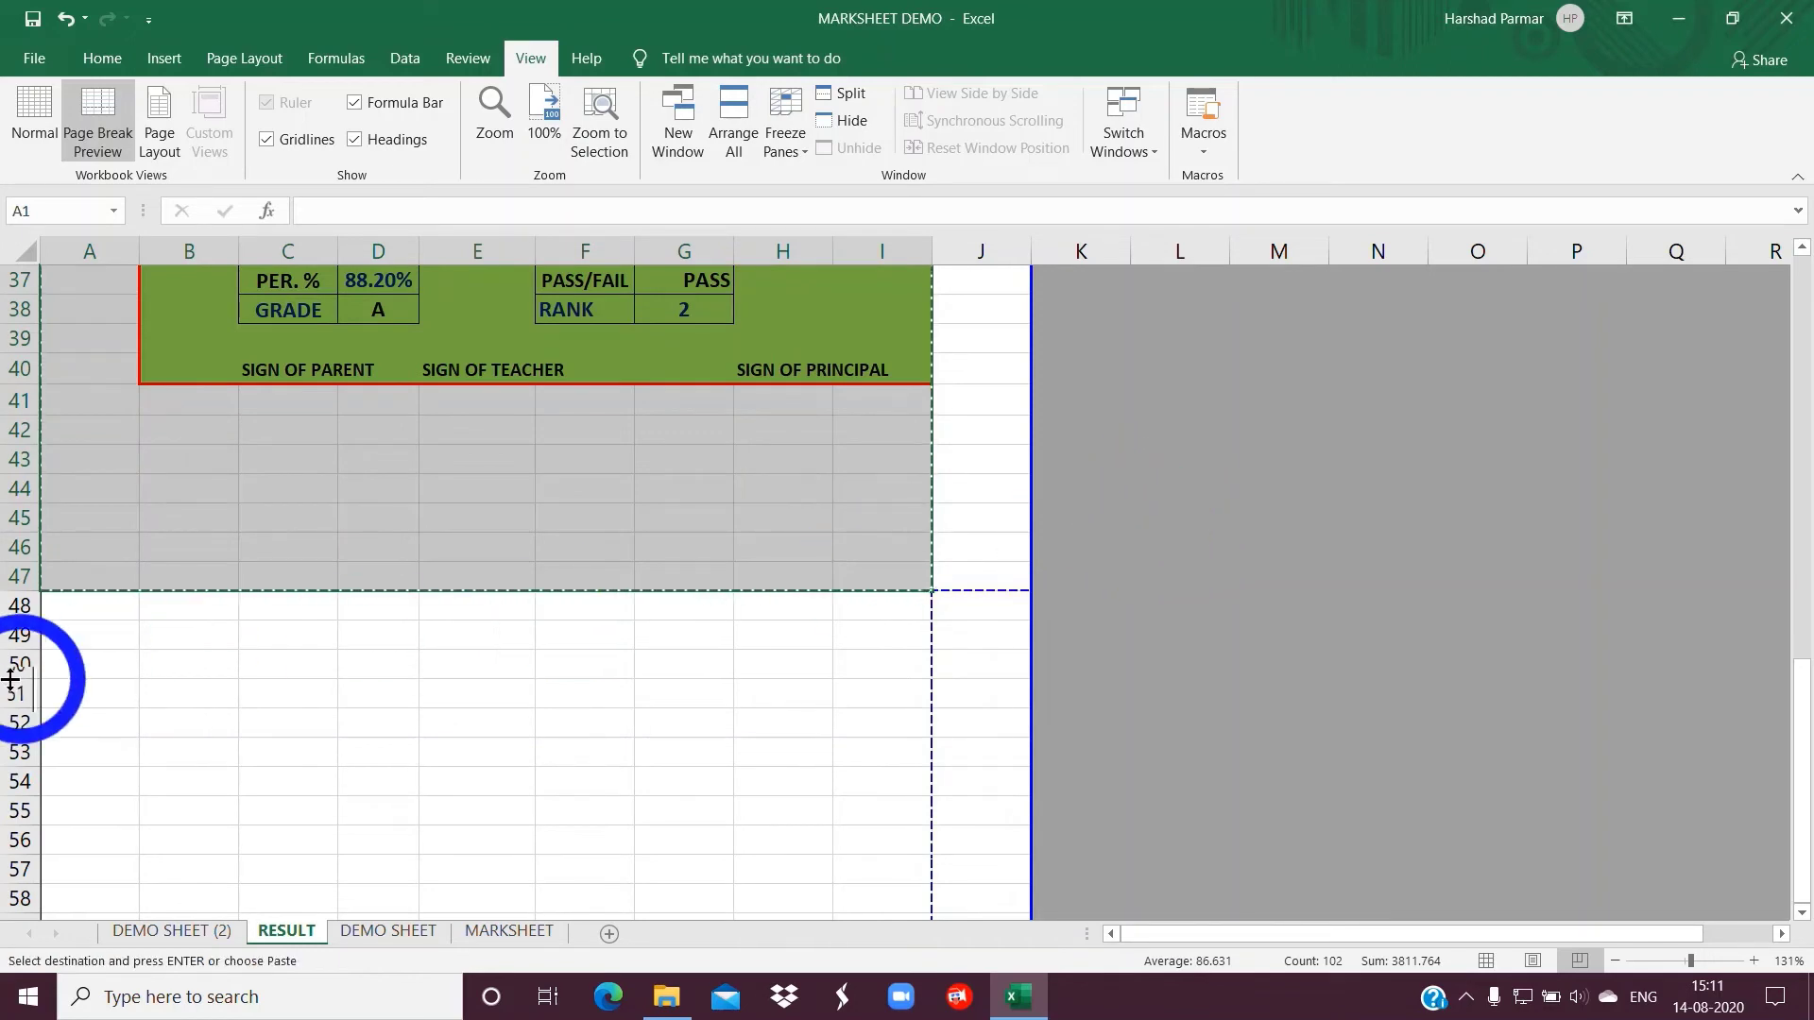
{"action": "left_click", "coordinate": [81, 612]}
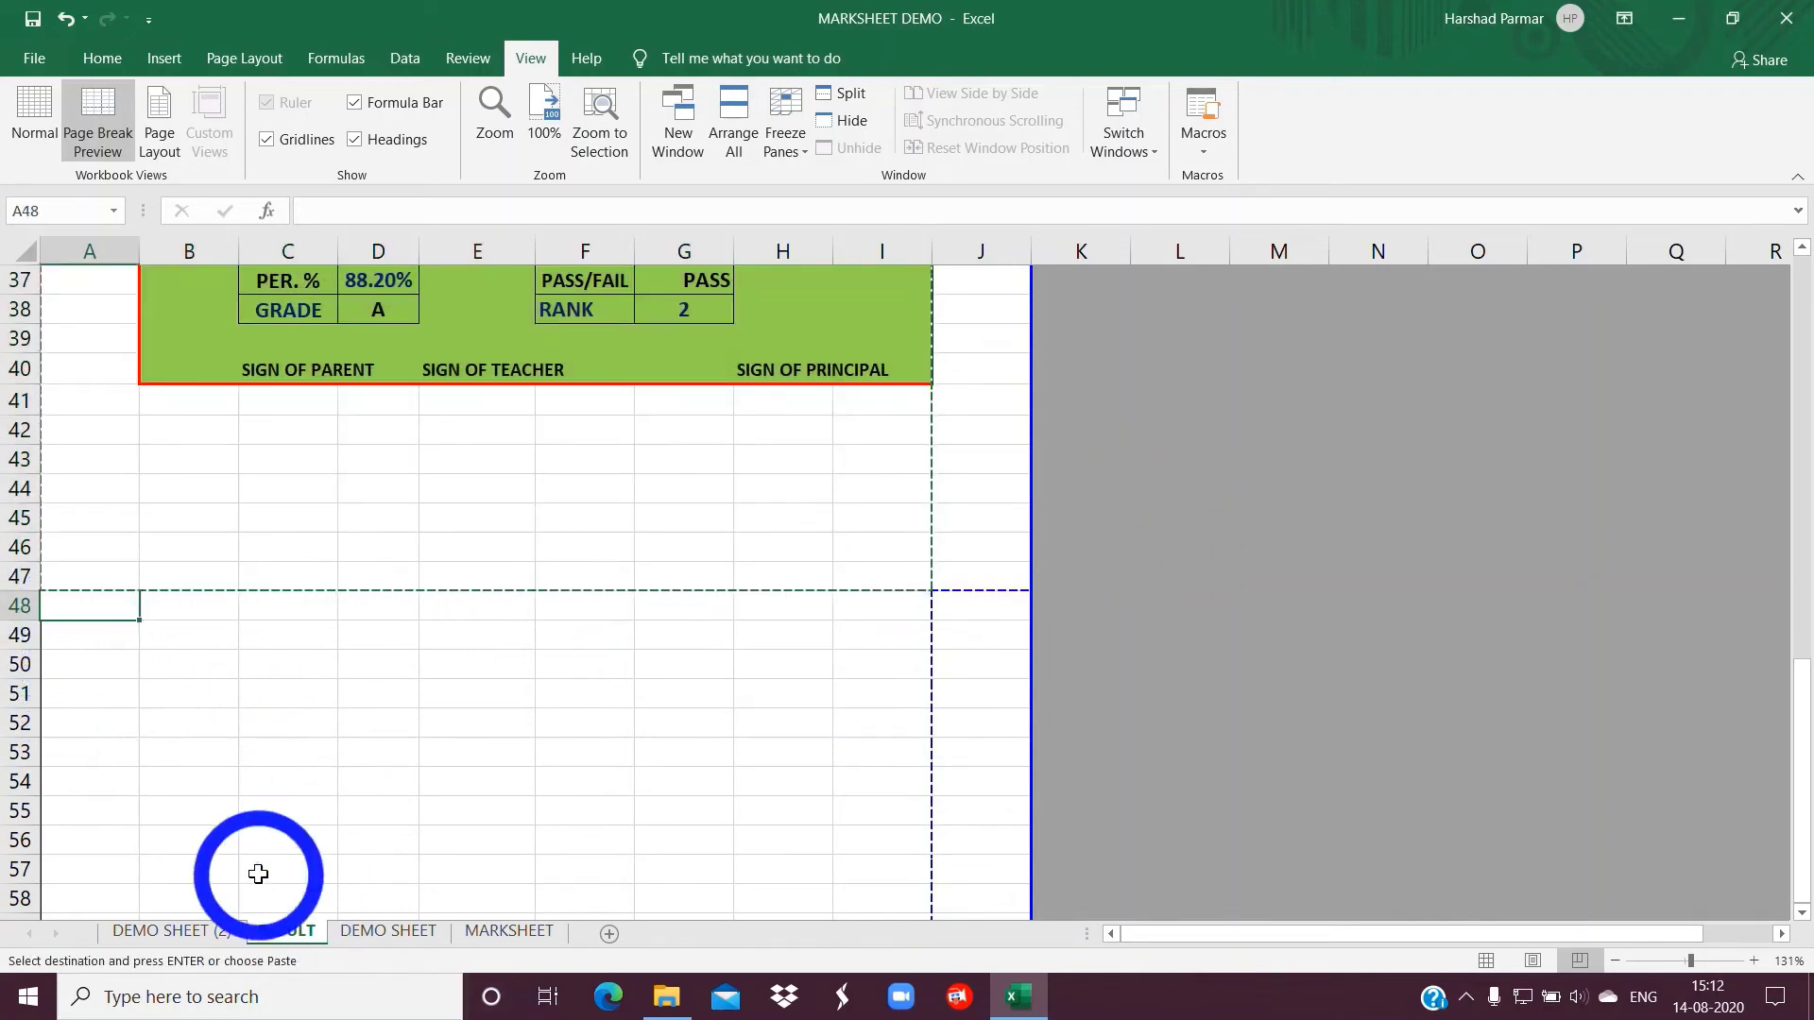
{"action": "key", "text": "ctrl+v"}
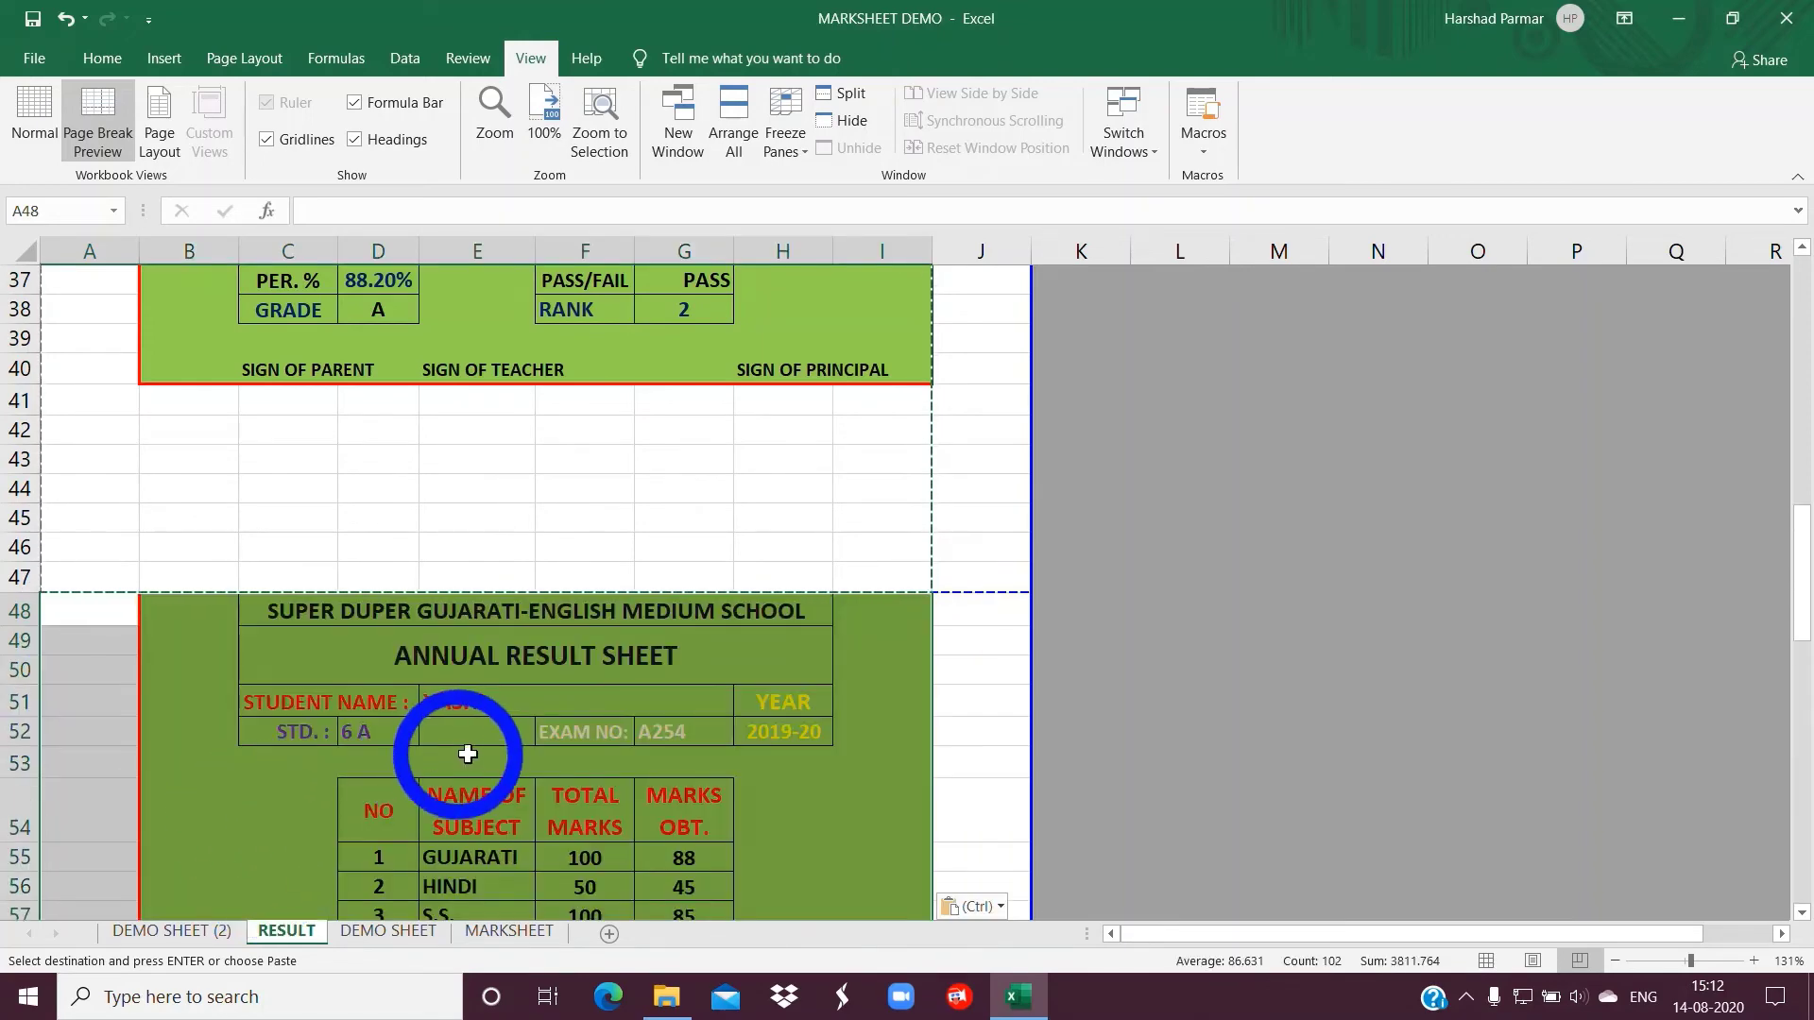
Paste the copied page of two result sheets again onto the third page at A95
{"action": "scroll", "coordinate": [472, 741], "scroll_direction": "down", "scroll_amount": 17}
{"action": "scroll", "coordinate": [496, 727], "scroll_direction": "down", "scroll_amount": 5}
{"action": "scroll", "coordinate": [496, 727], "scroll_direction": "up", "scroll_amount": 5}
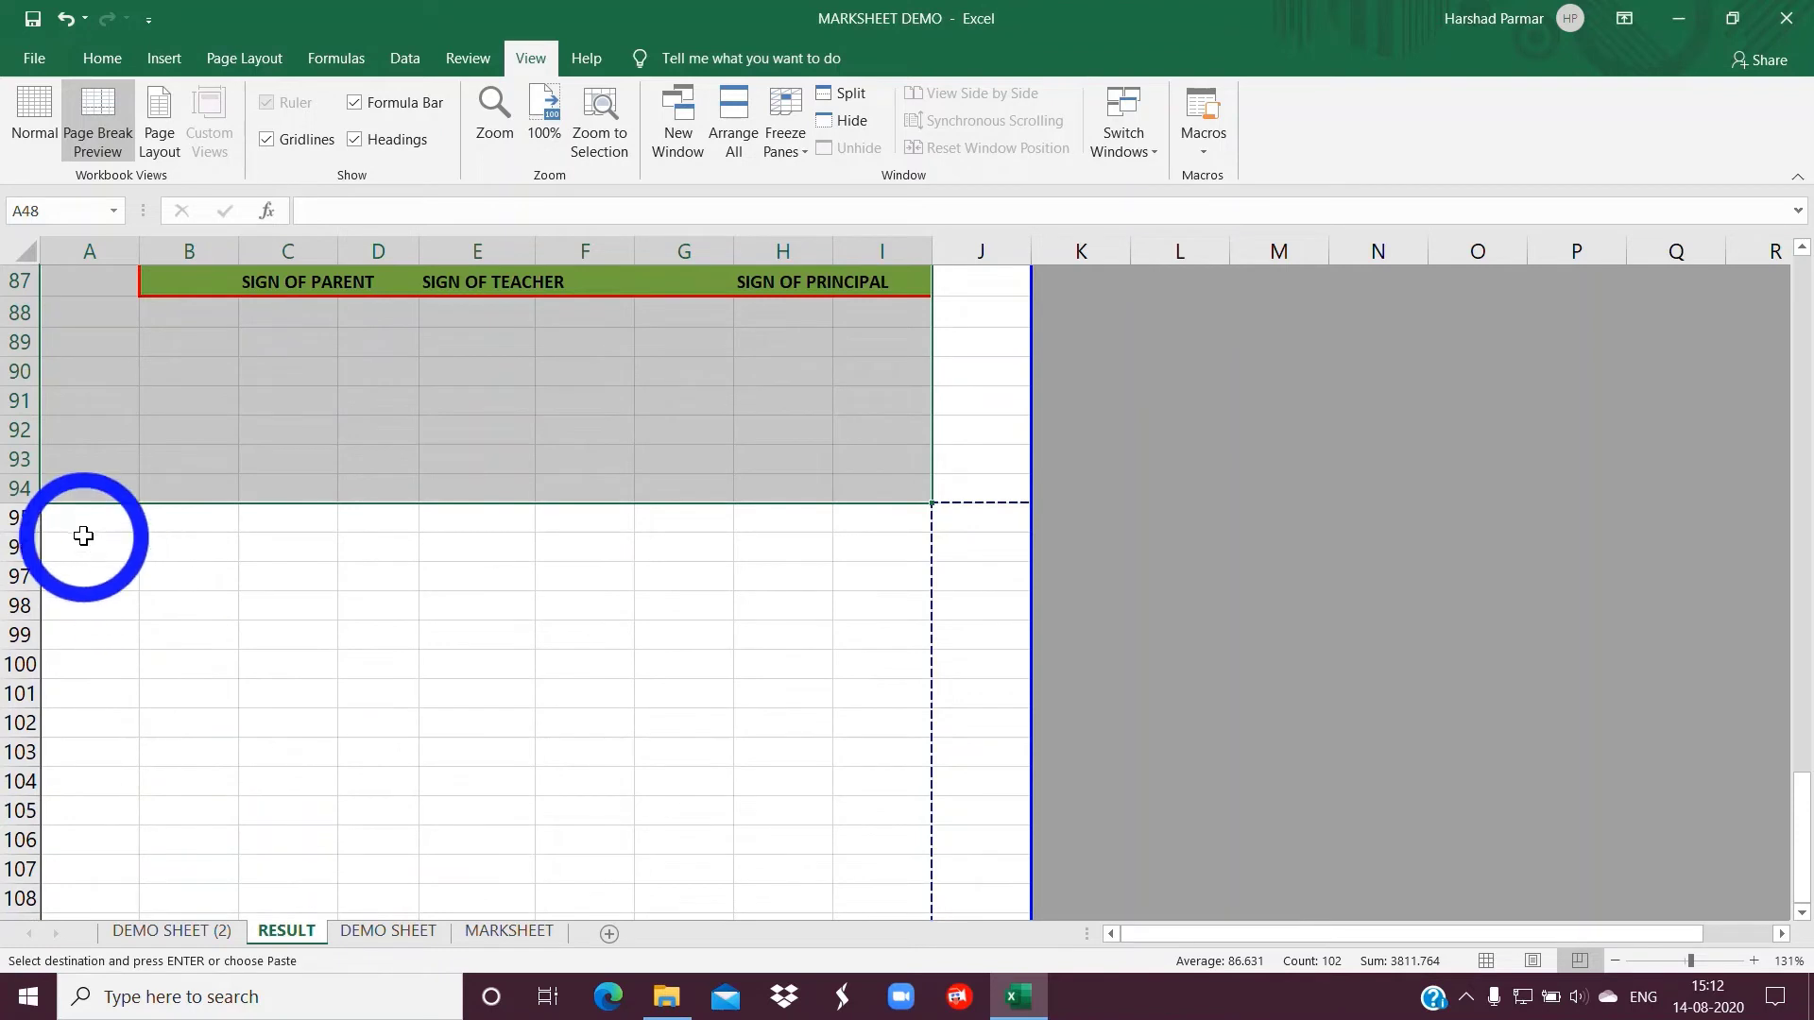
{"action": "left_click", "coordinate": [80, 527]}
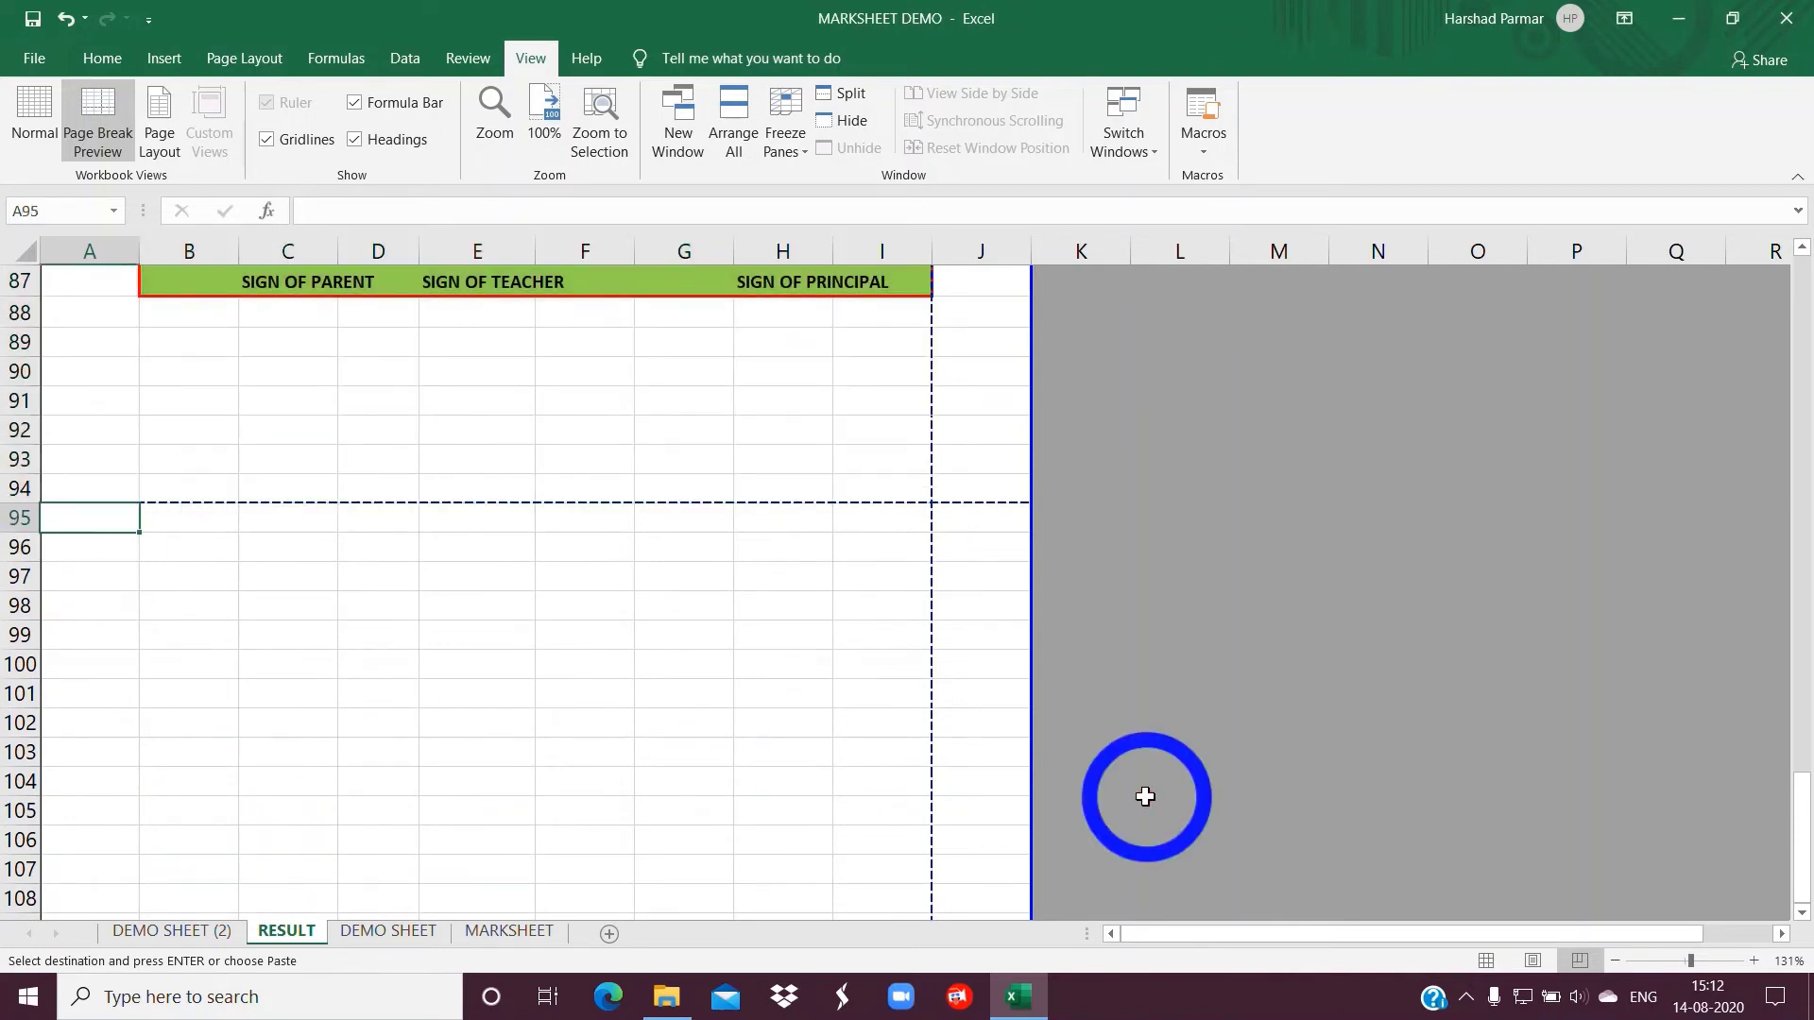
{"action": "key", "text": "ctrl+v"}
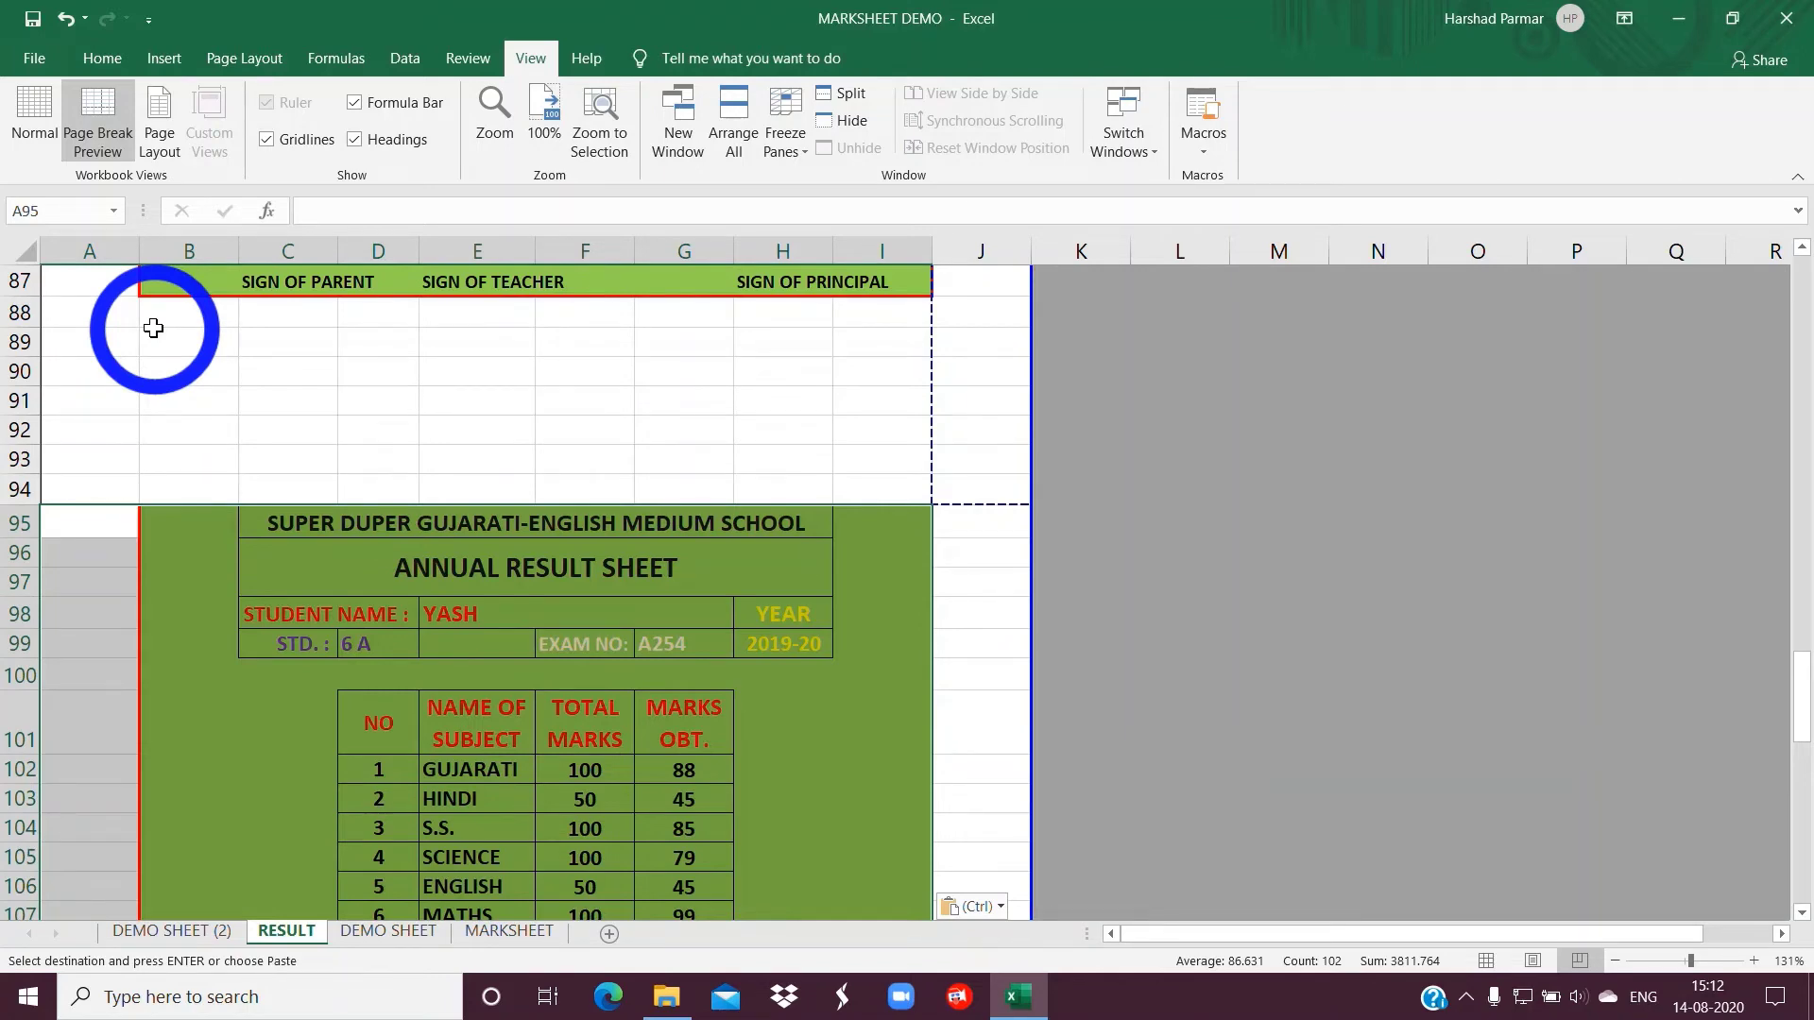
Starting from student name cell E25 on the RESULT sheet, set up a replacement of 7 with 8
{"action": "key", "text": "ctrl+Page_Up"}
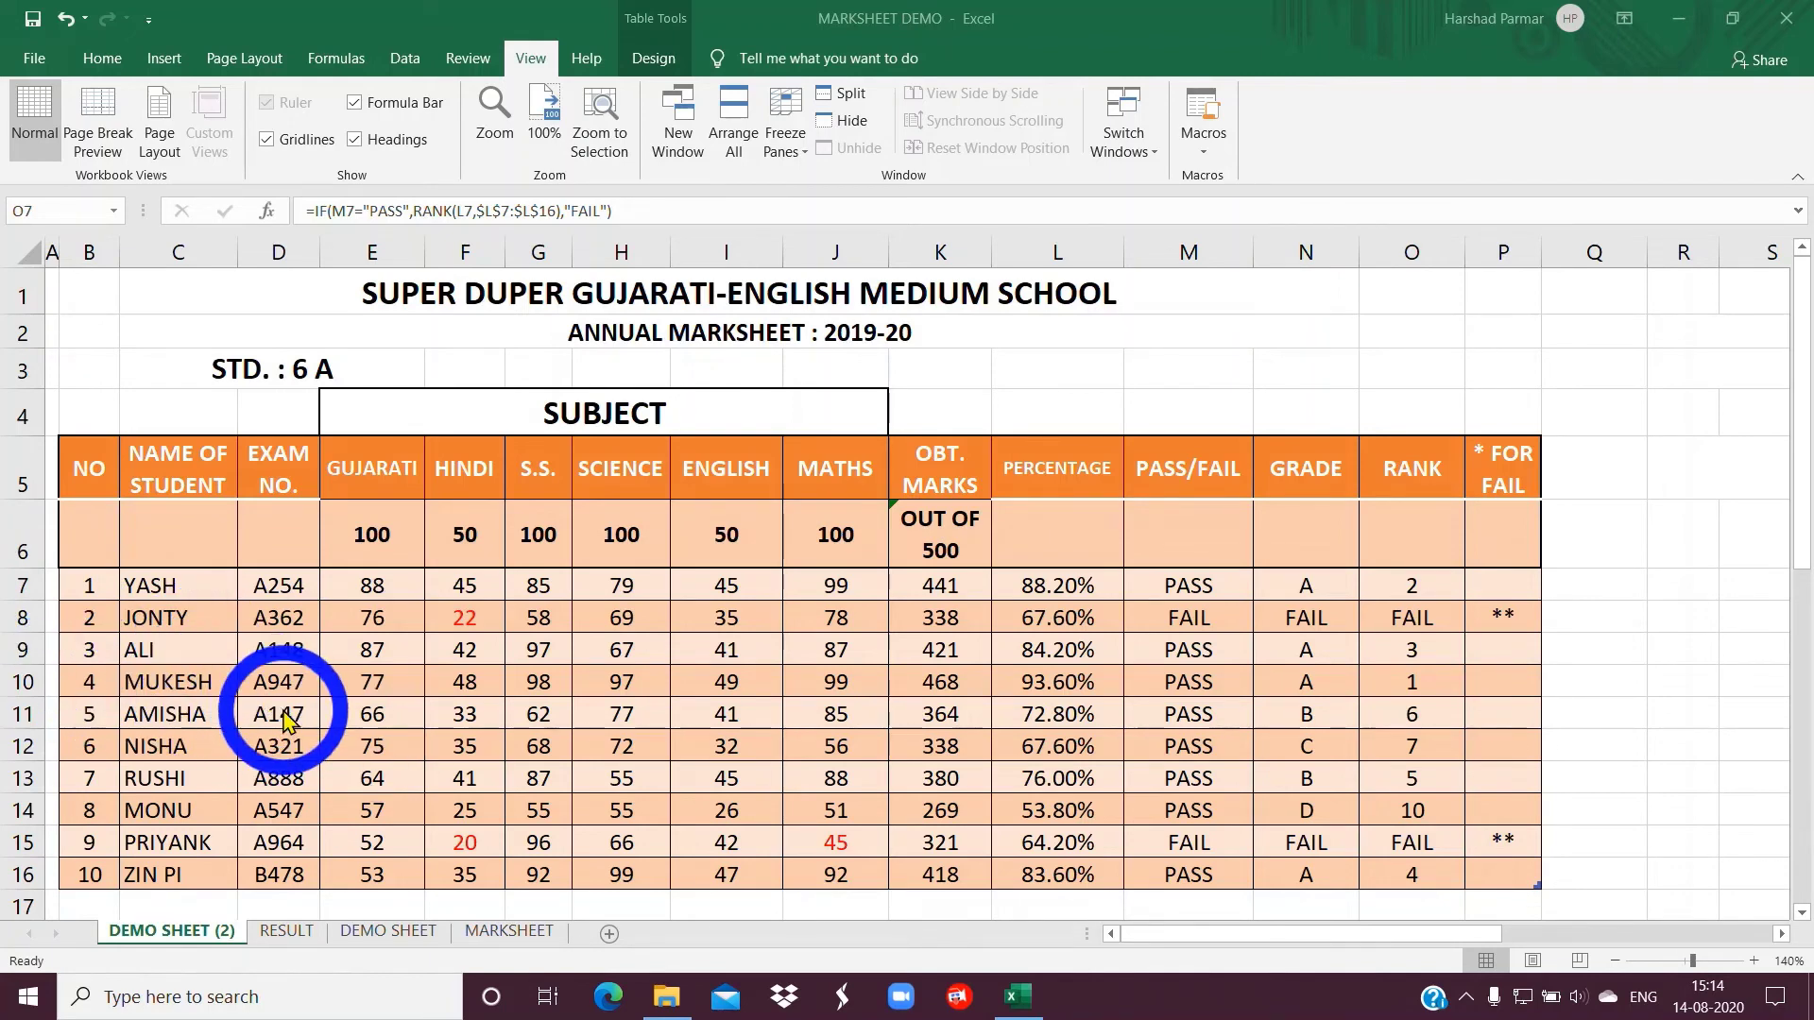
{"action": "key", "text": "ctrl+Page_Down"}
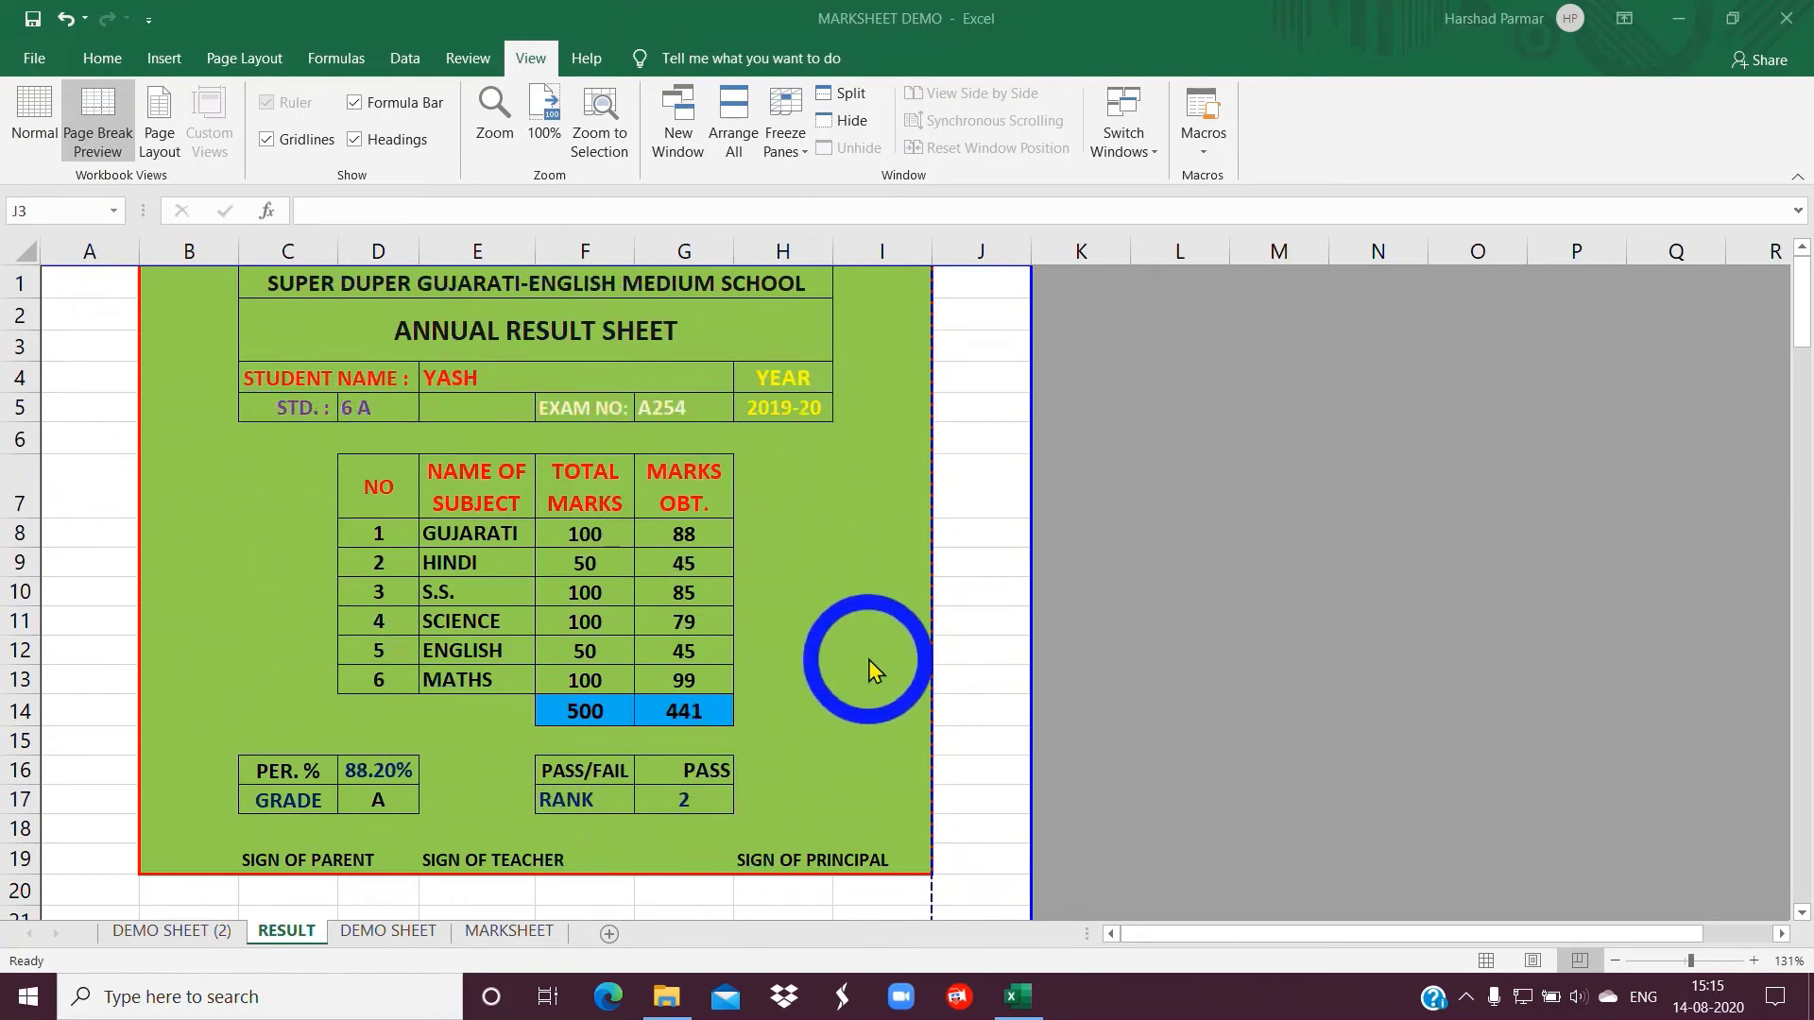
{"action": "scroll", "coordinate": [661, 727], "scroll_direction": "down", "scroll_amount": 5}
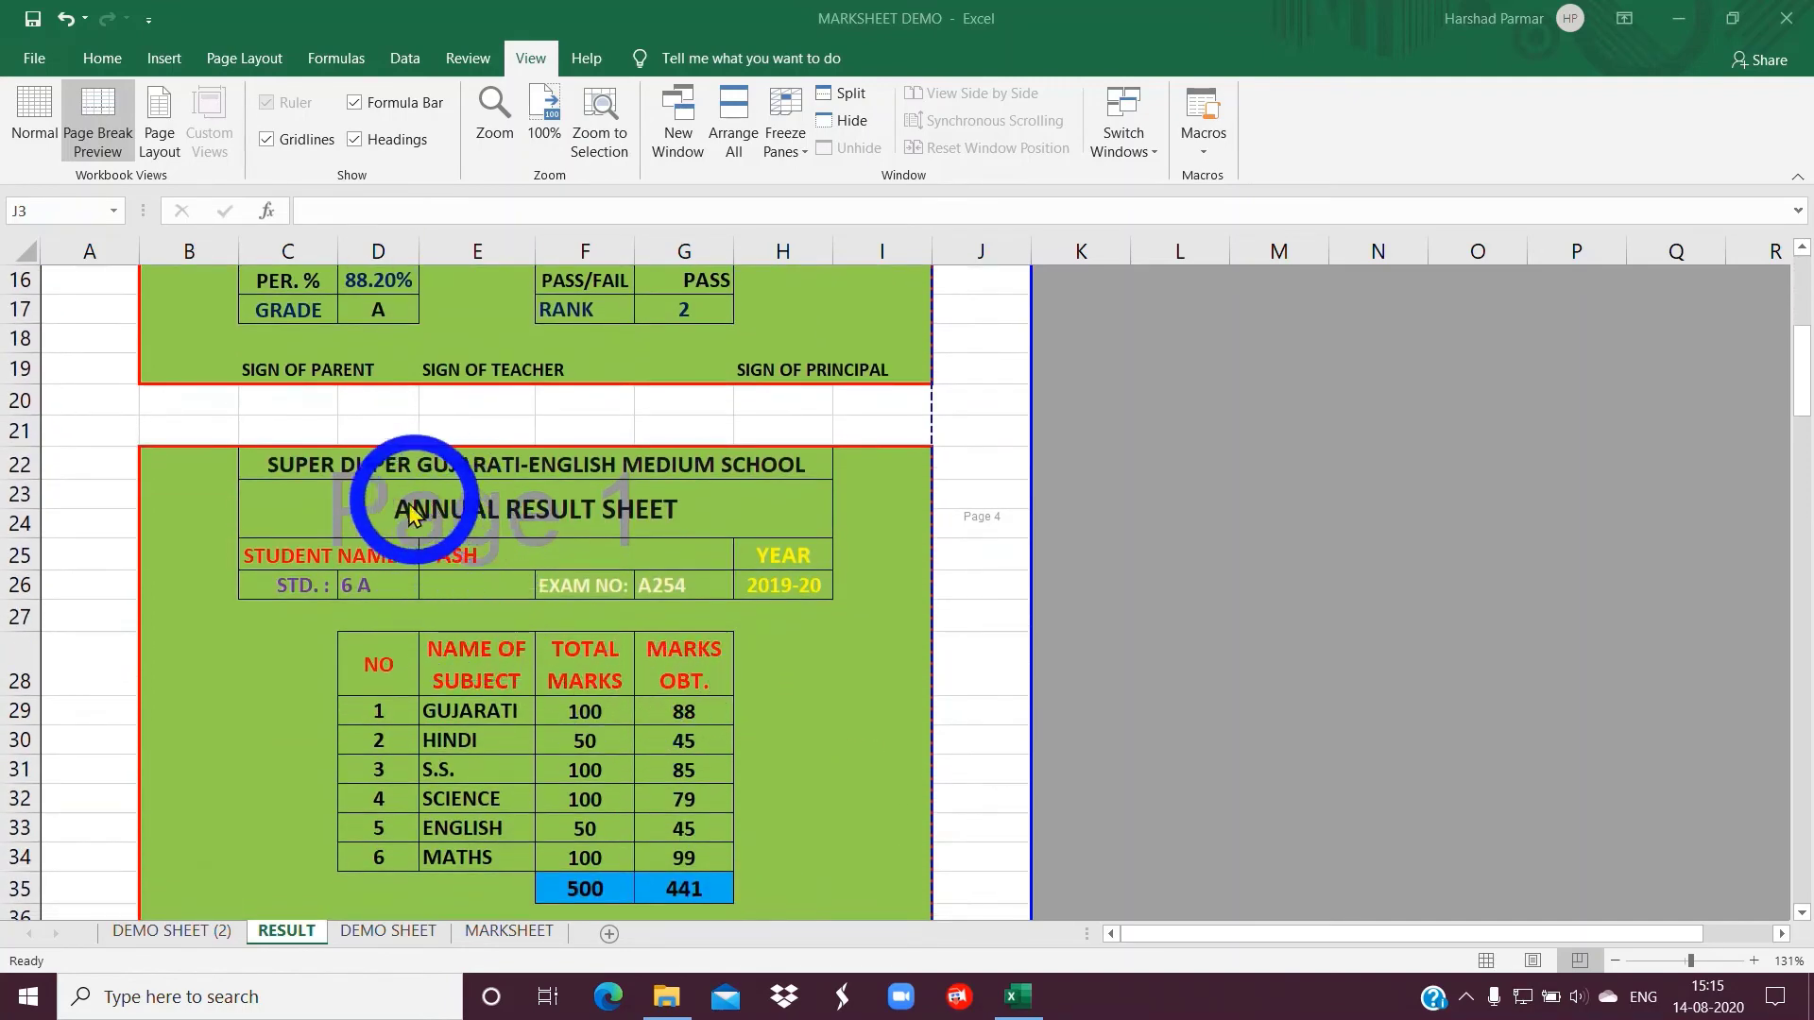
{"action": "left_click", "coordinate": [467, 555]}
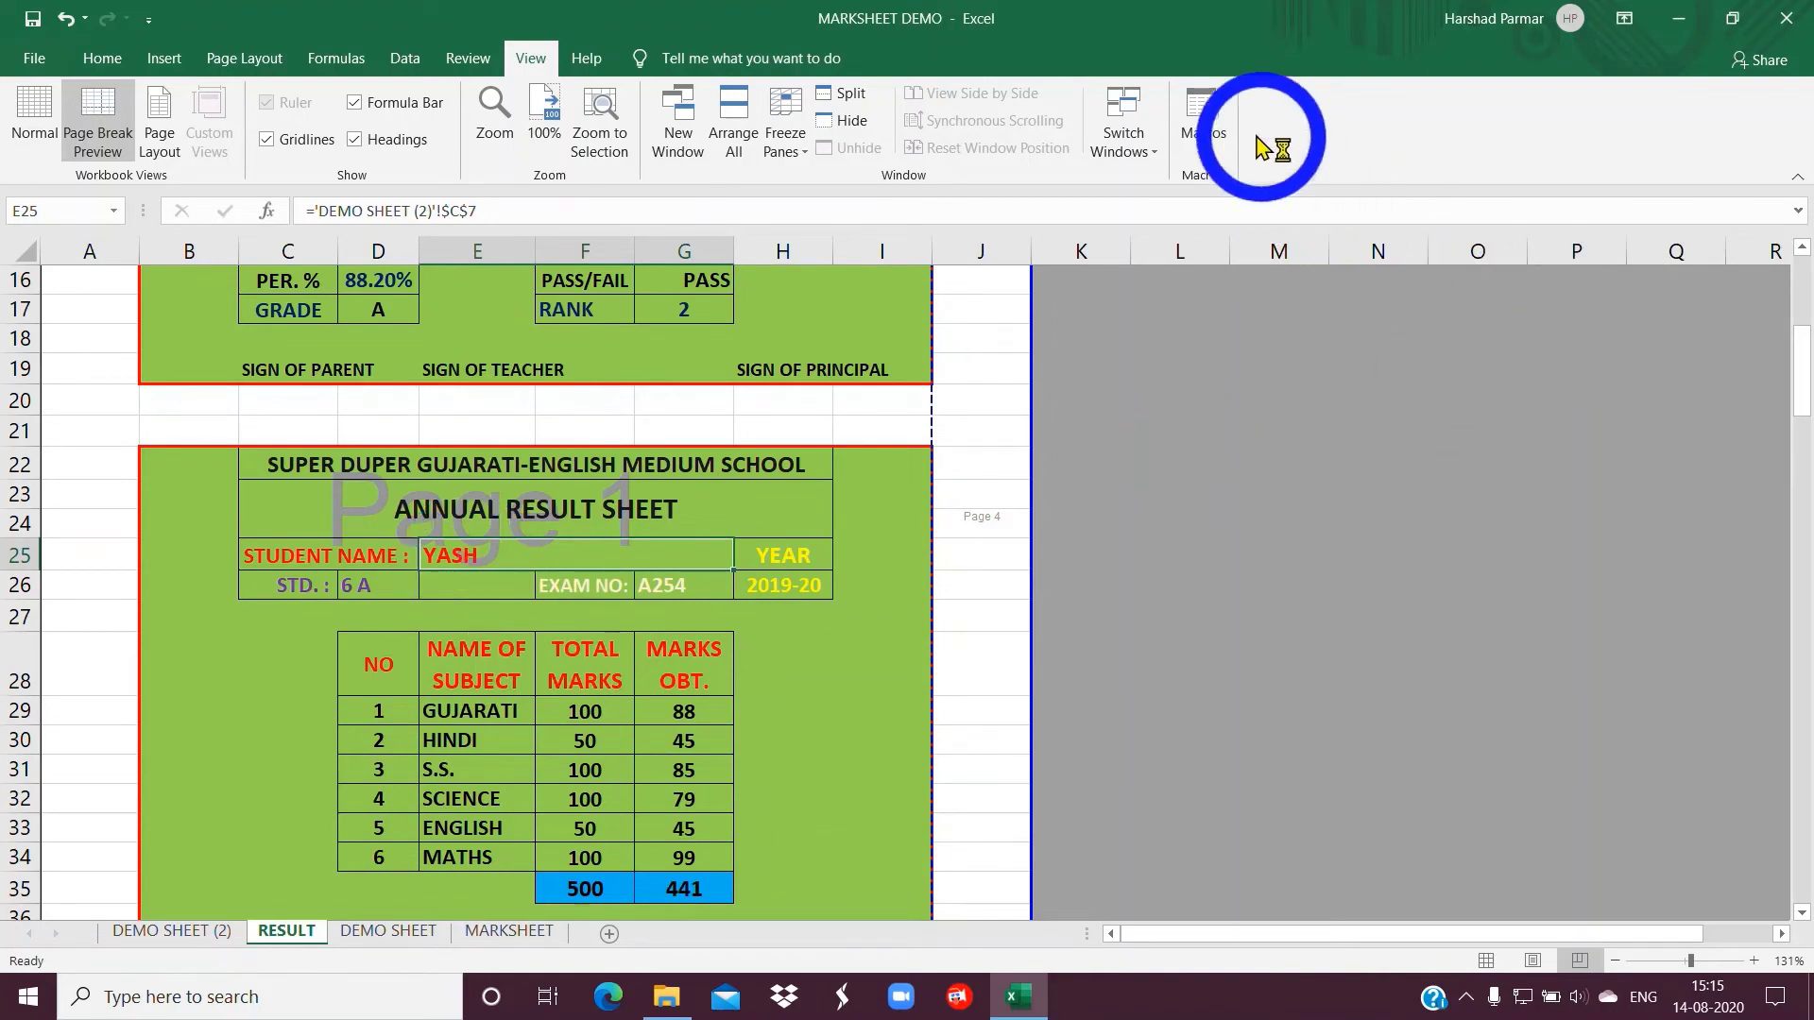
{"action": "left_click", "coordinate": [102, 59]}
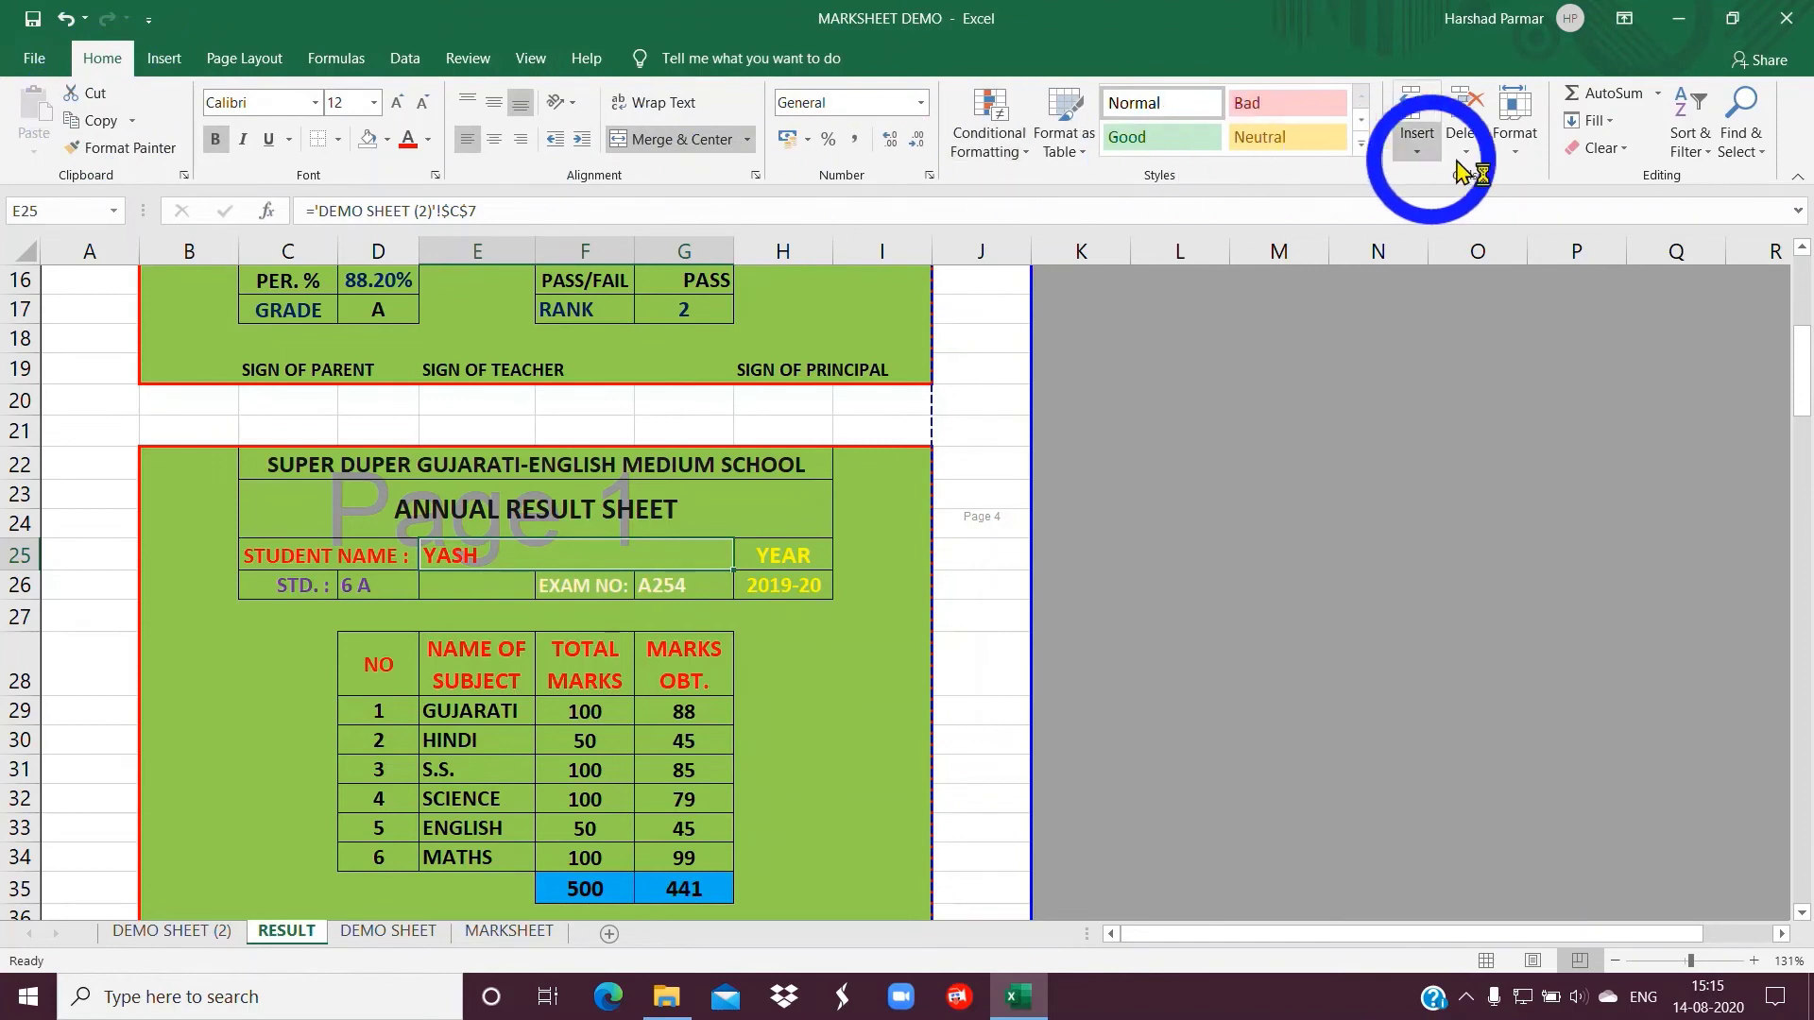
{"action": "left_click", "coordinate": [1763, 153]}
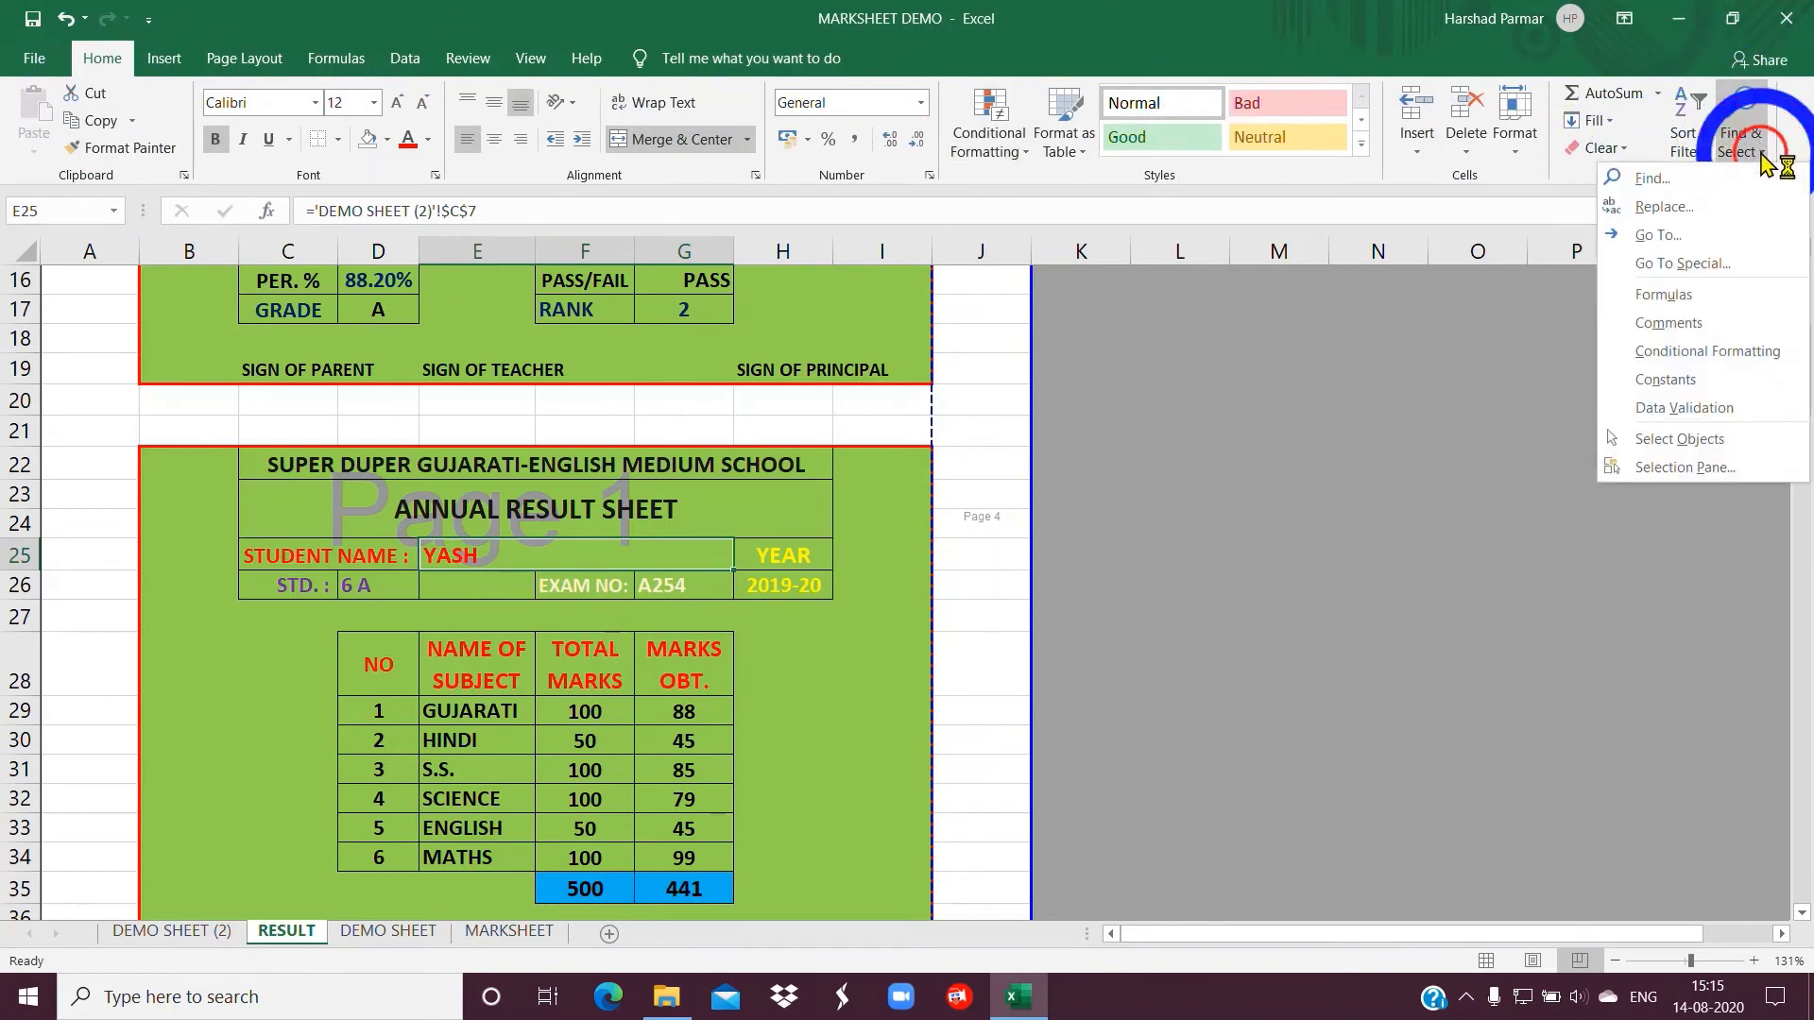
{"action": "left_click", "coordinate": [1649, 217]}
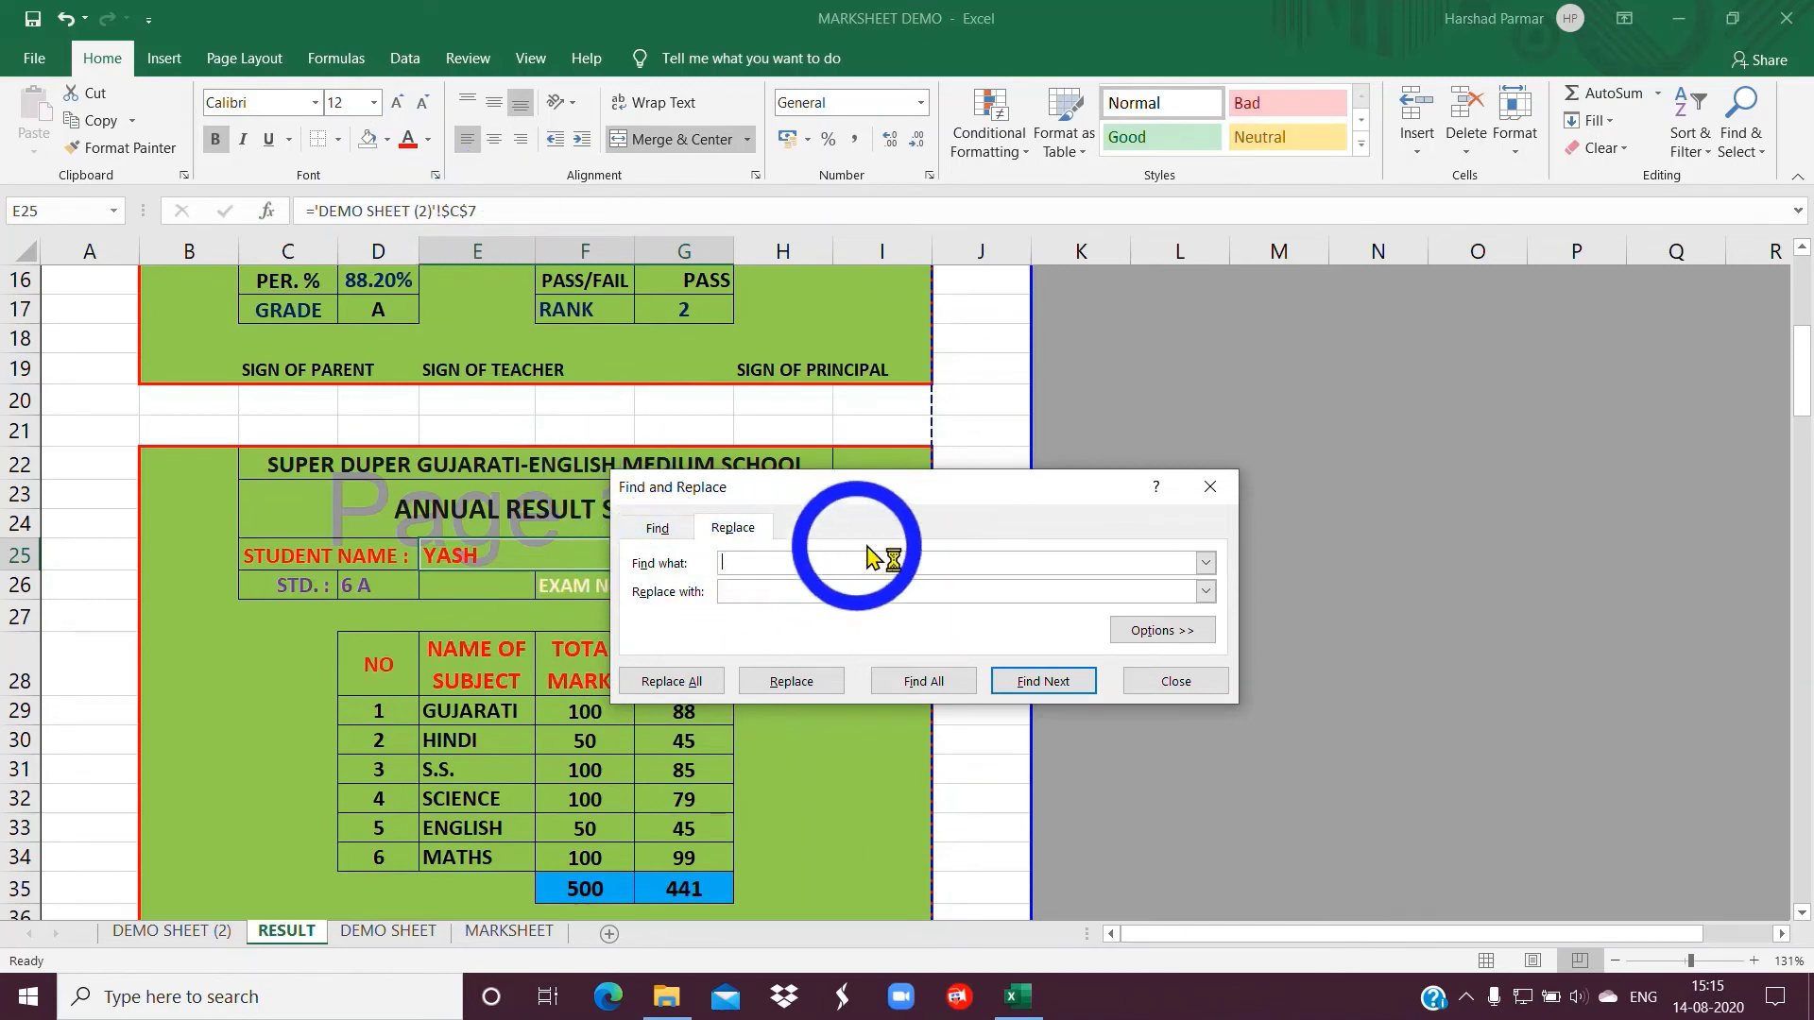
{"action": "type", "text": "7"}
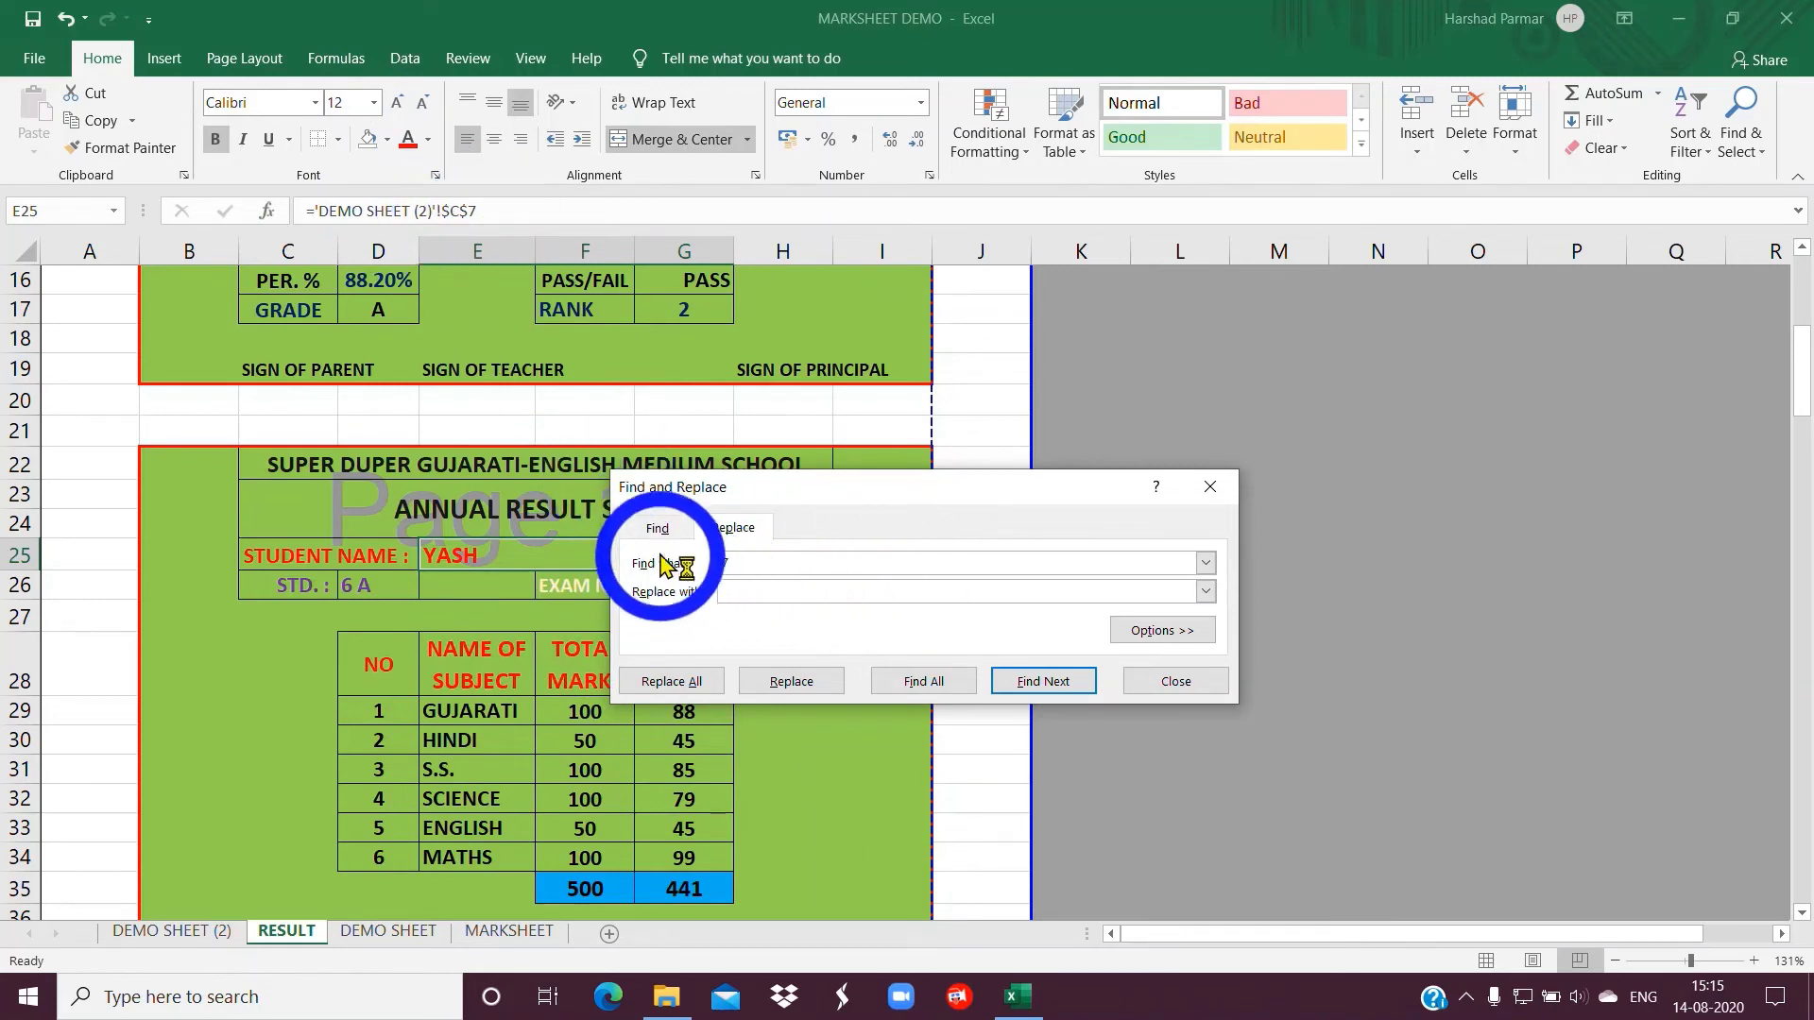
{"action": "left_click", "coordinate": [723, 592]}
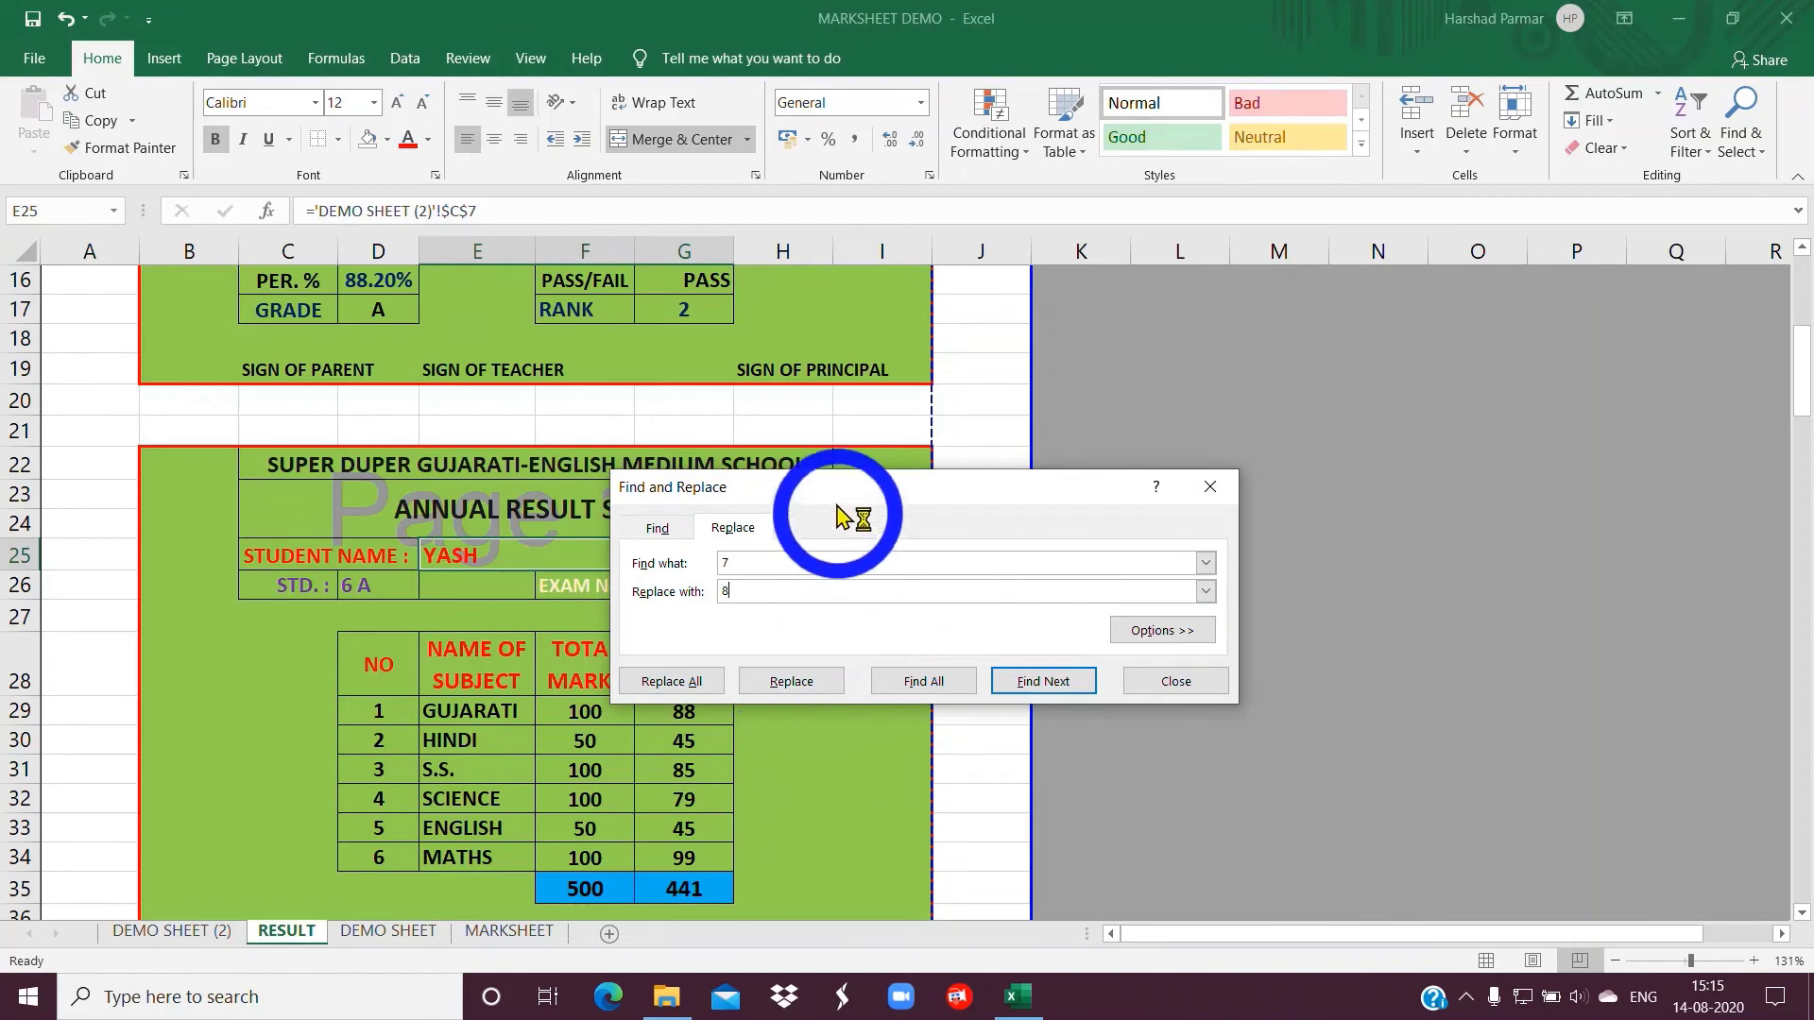
{"action": "left_click_drag", "start_coordinate": [847, 489], "coordinate": [1233, 409]}
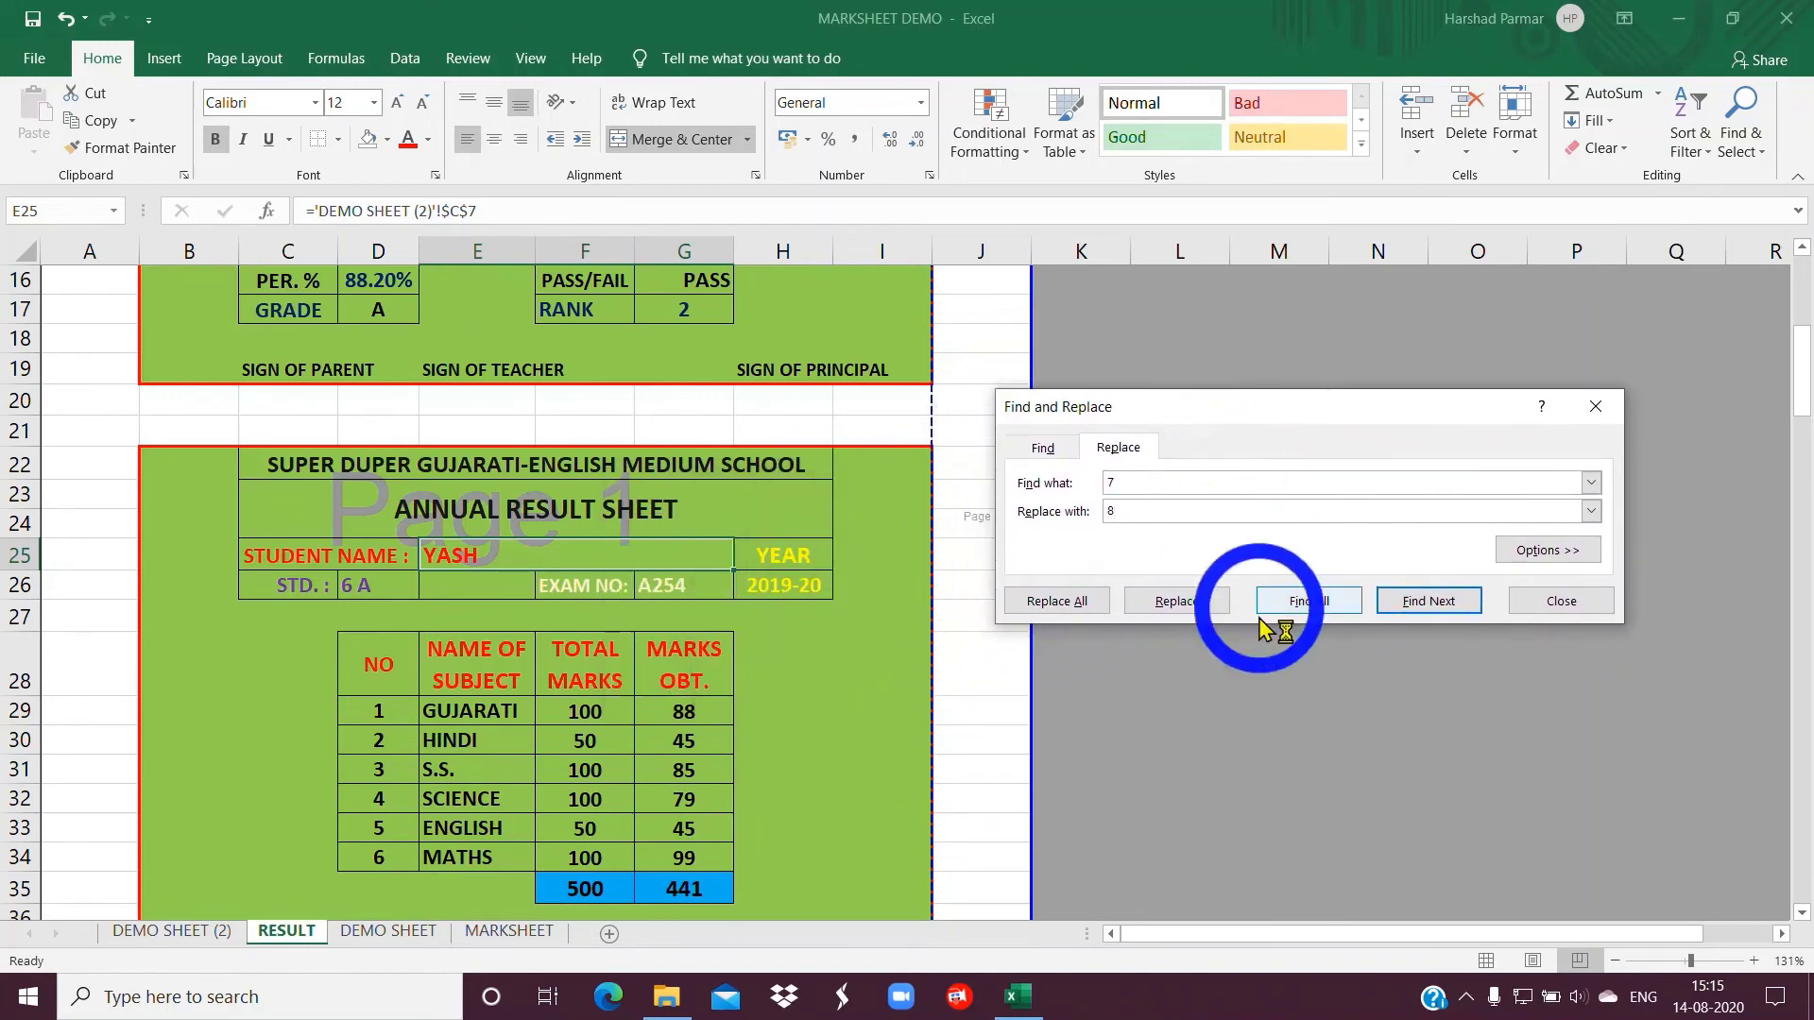
Replace 7 with 8 one match at a time through the second result sheet's formulas, from E25 to rank cell G38
{"action": "left_click", "coordinate": [1171, 605]}
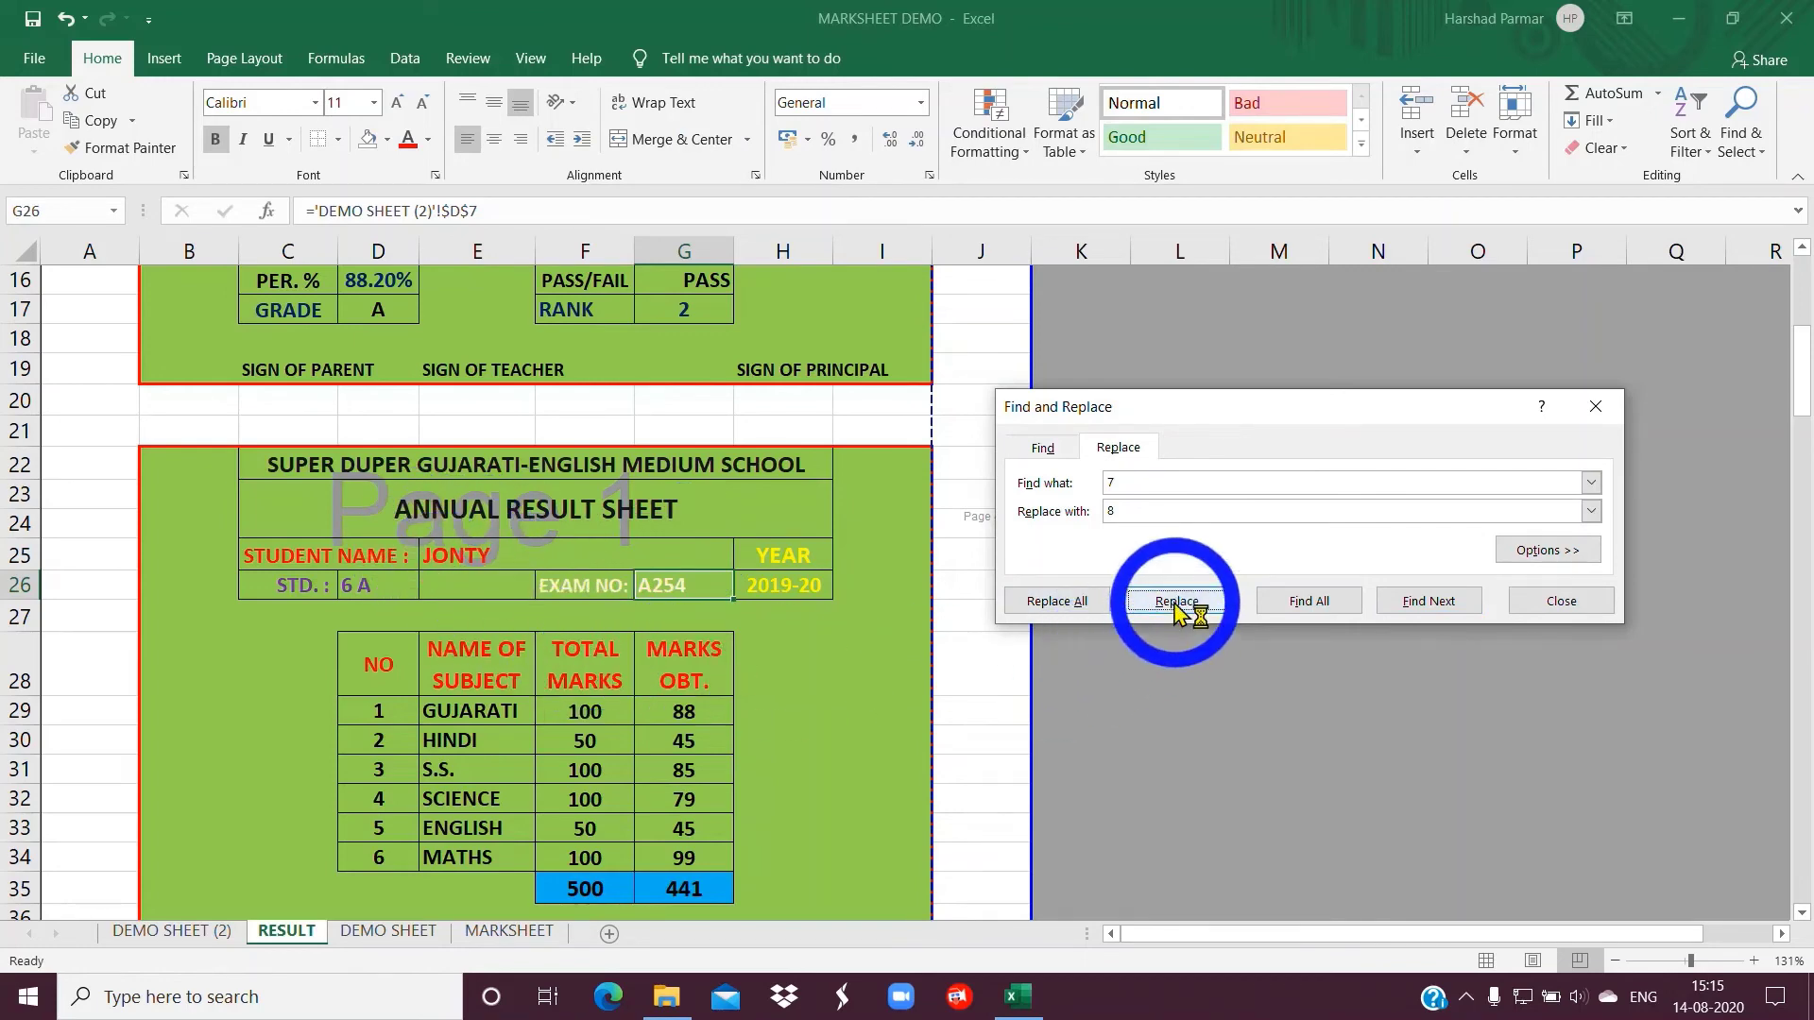
{"action": "left_click", "coordinate": [1176, 605]}
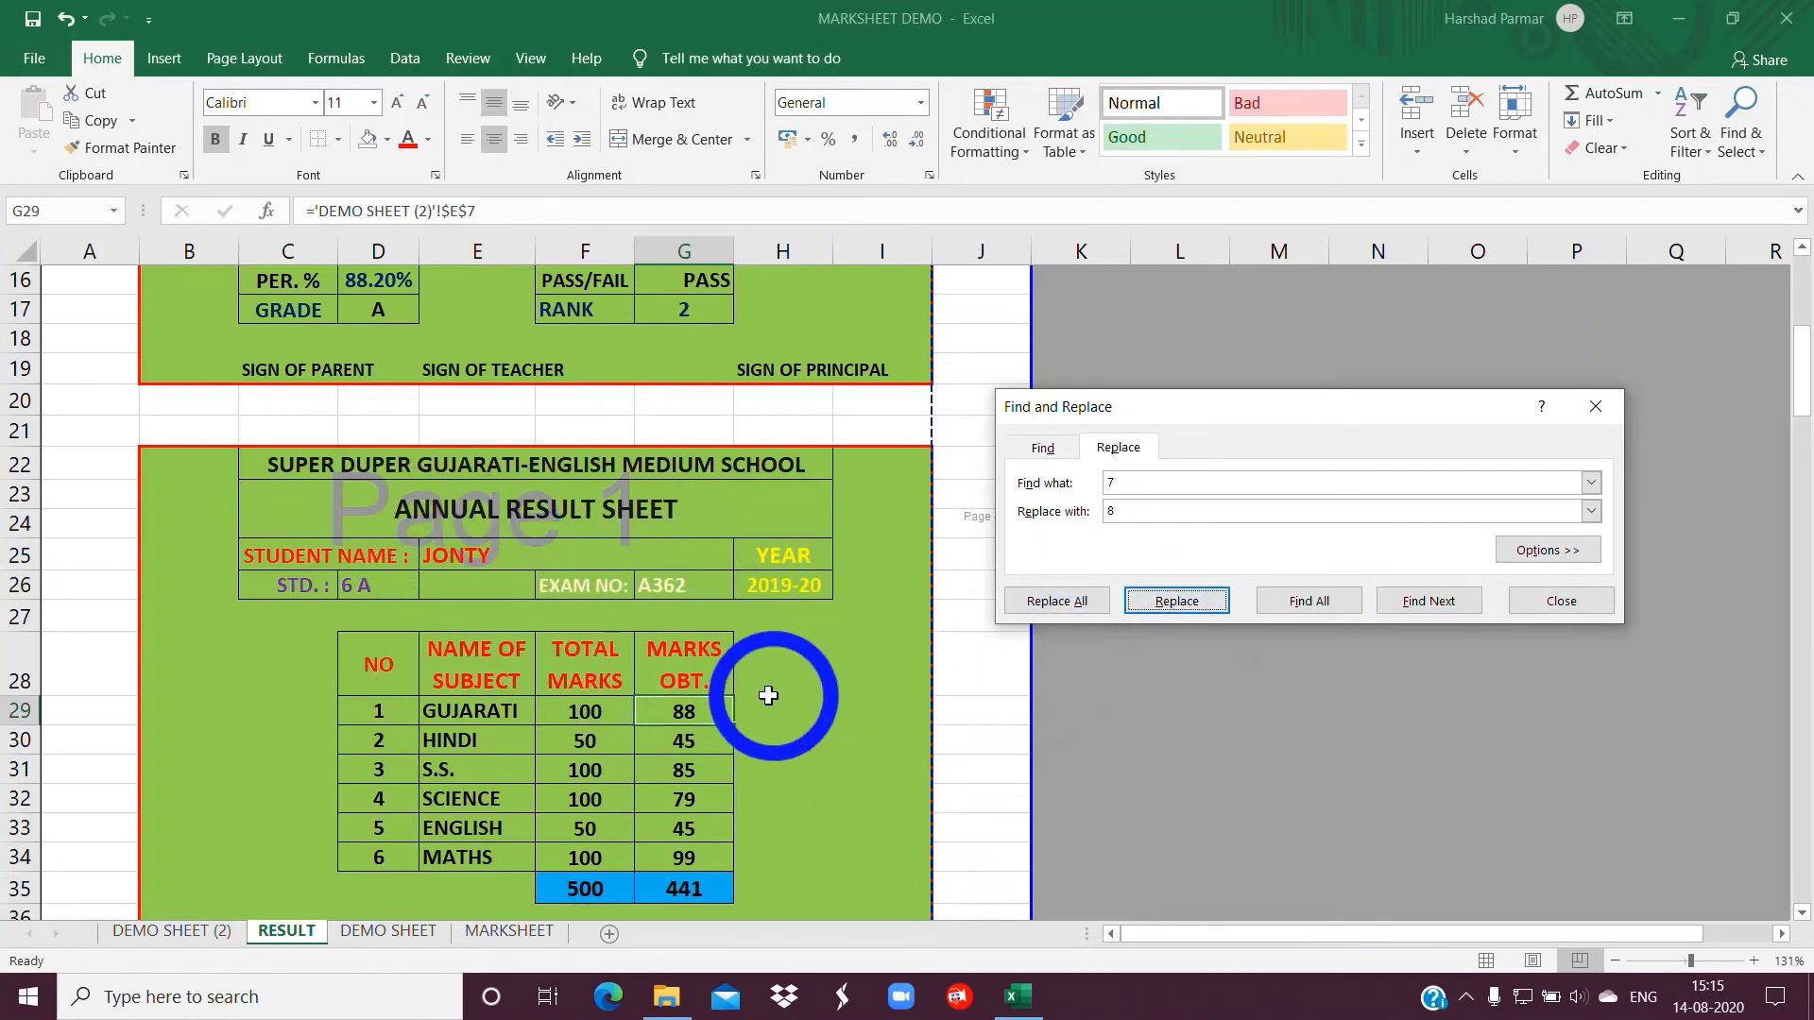
{"action": "left_click", "coordinate": [1176, 603]}
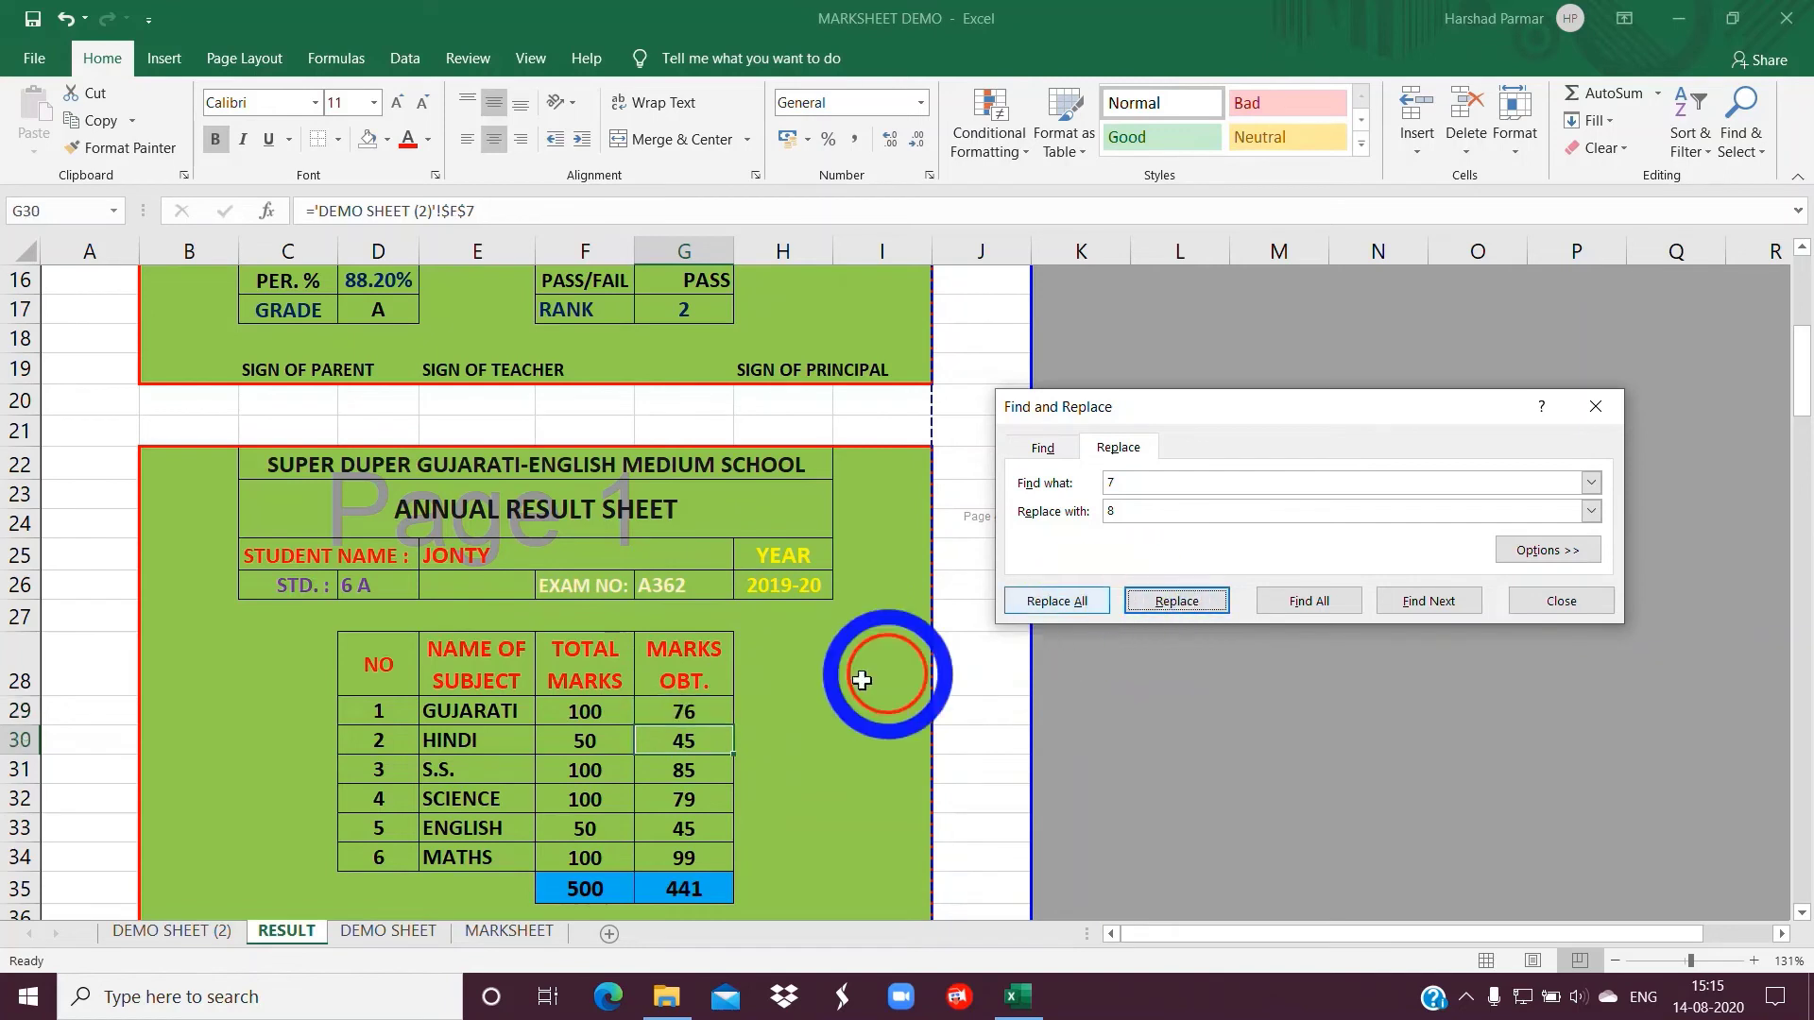
{"action": "left_click", "coordinate": [1162, 609]}
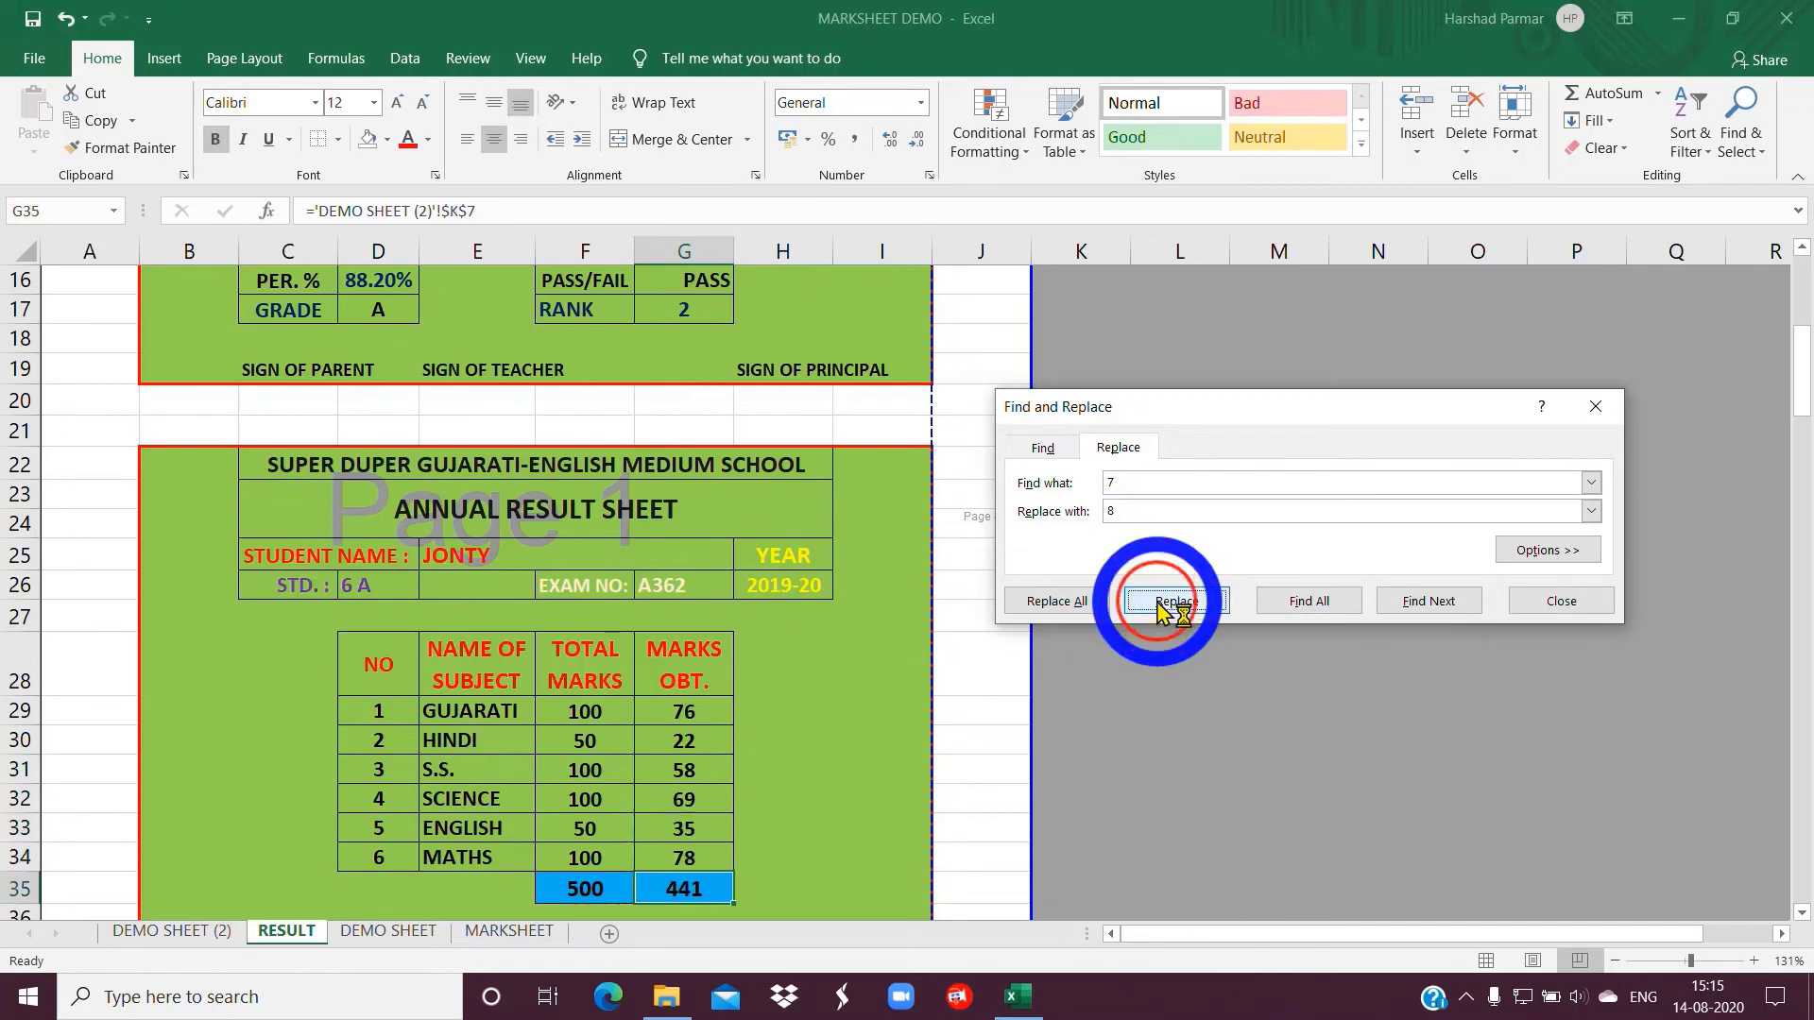
{"action": "left_click", "coordinate": [1161, 609]}
{"action": "left_click", "coordinate": [1162, 609]}
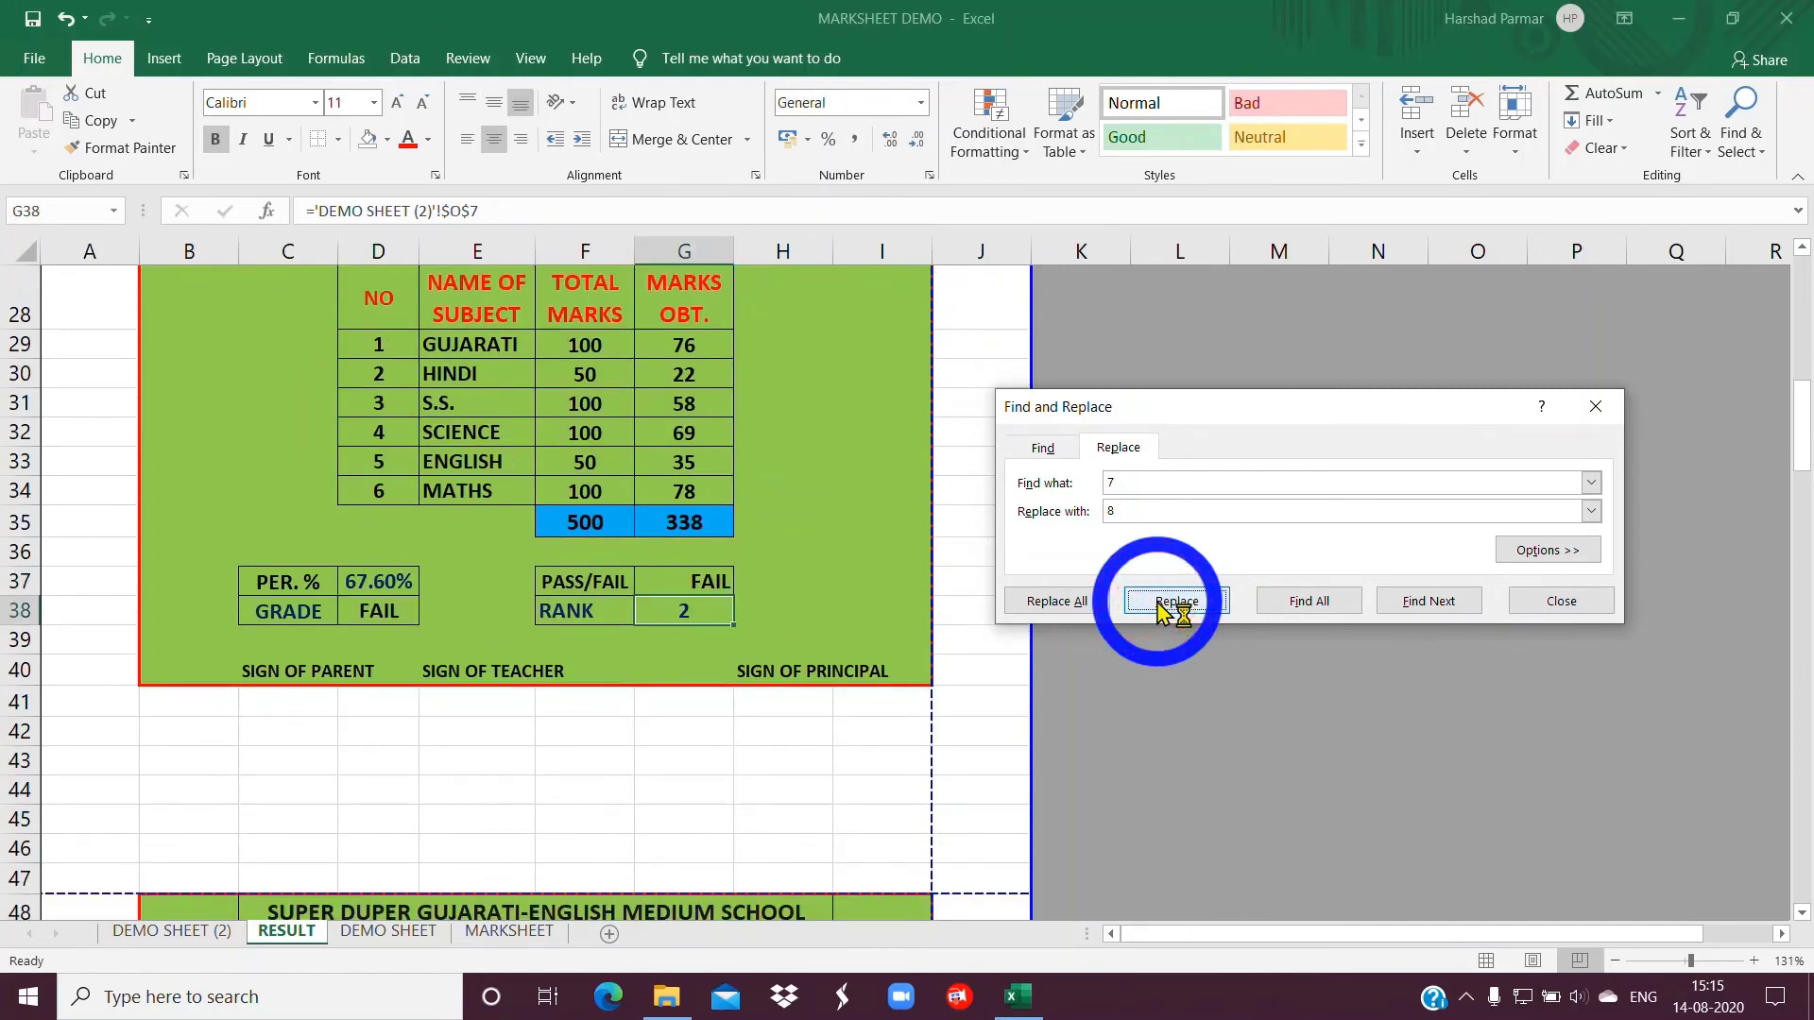
{"action": "left_click", "coordinate": [1162, 609]}
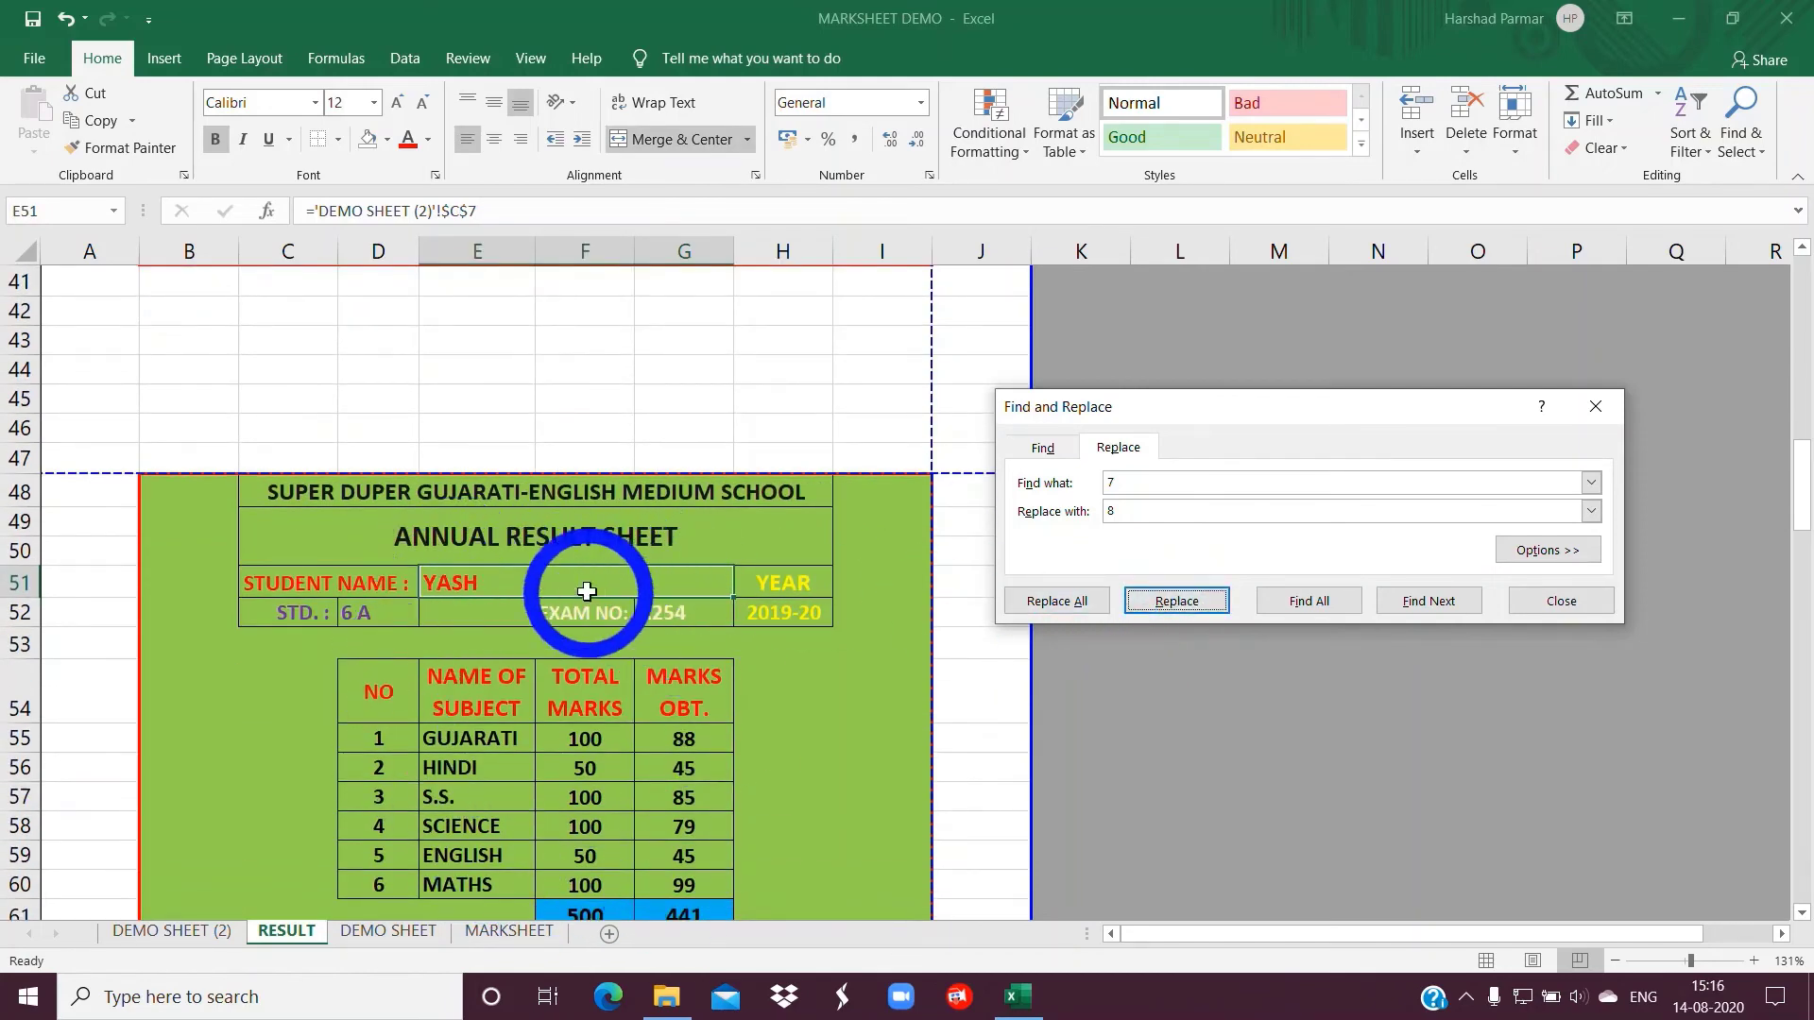
Replace 7 with 9 one match at a time in the third result sheet's name, exam number and first five subject mark formulas, starting at E51
{"action": "double_click", "coordinate": [1118, 484]}
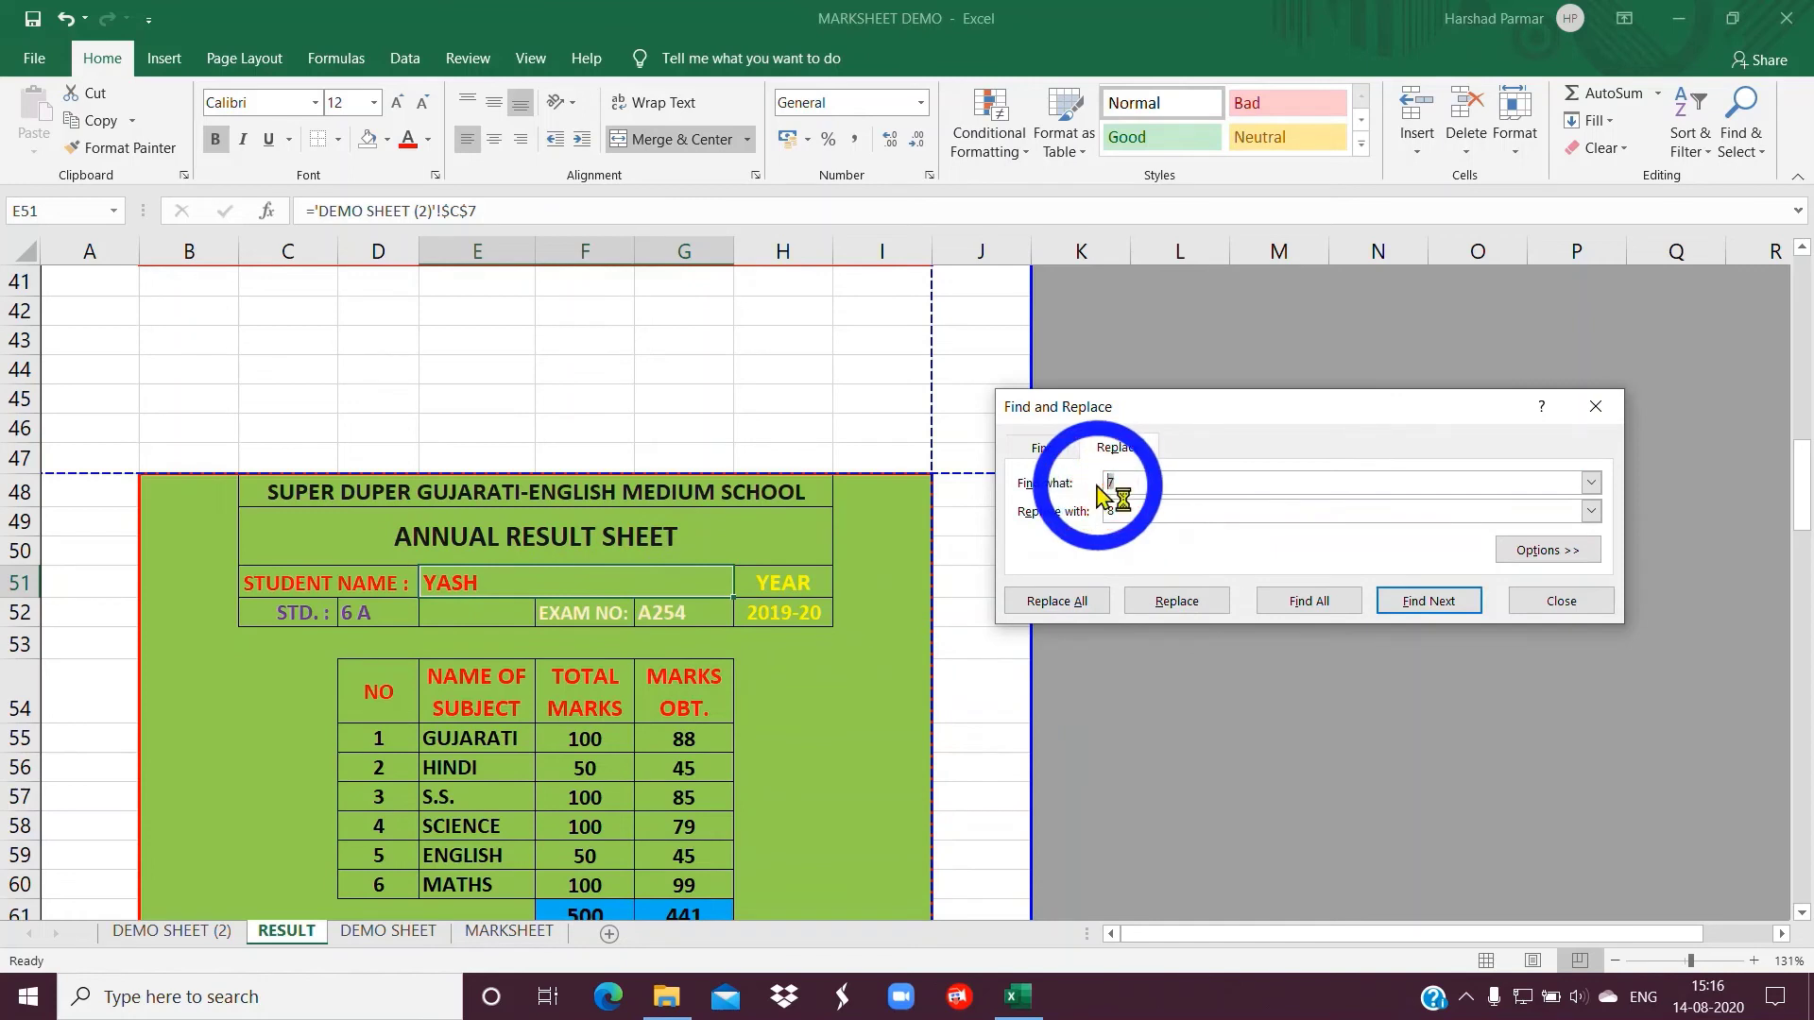
{"action": "double_click", "coordinate": [1126, 510]}
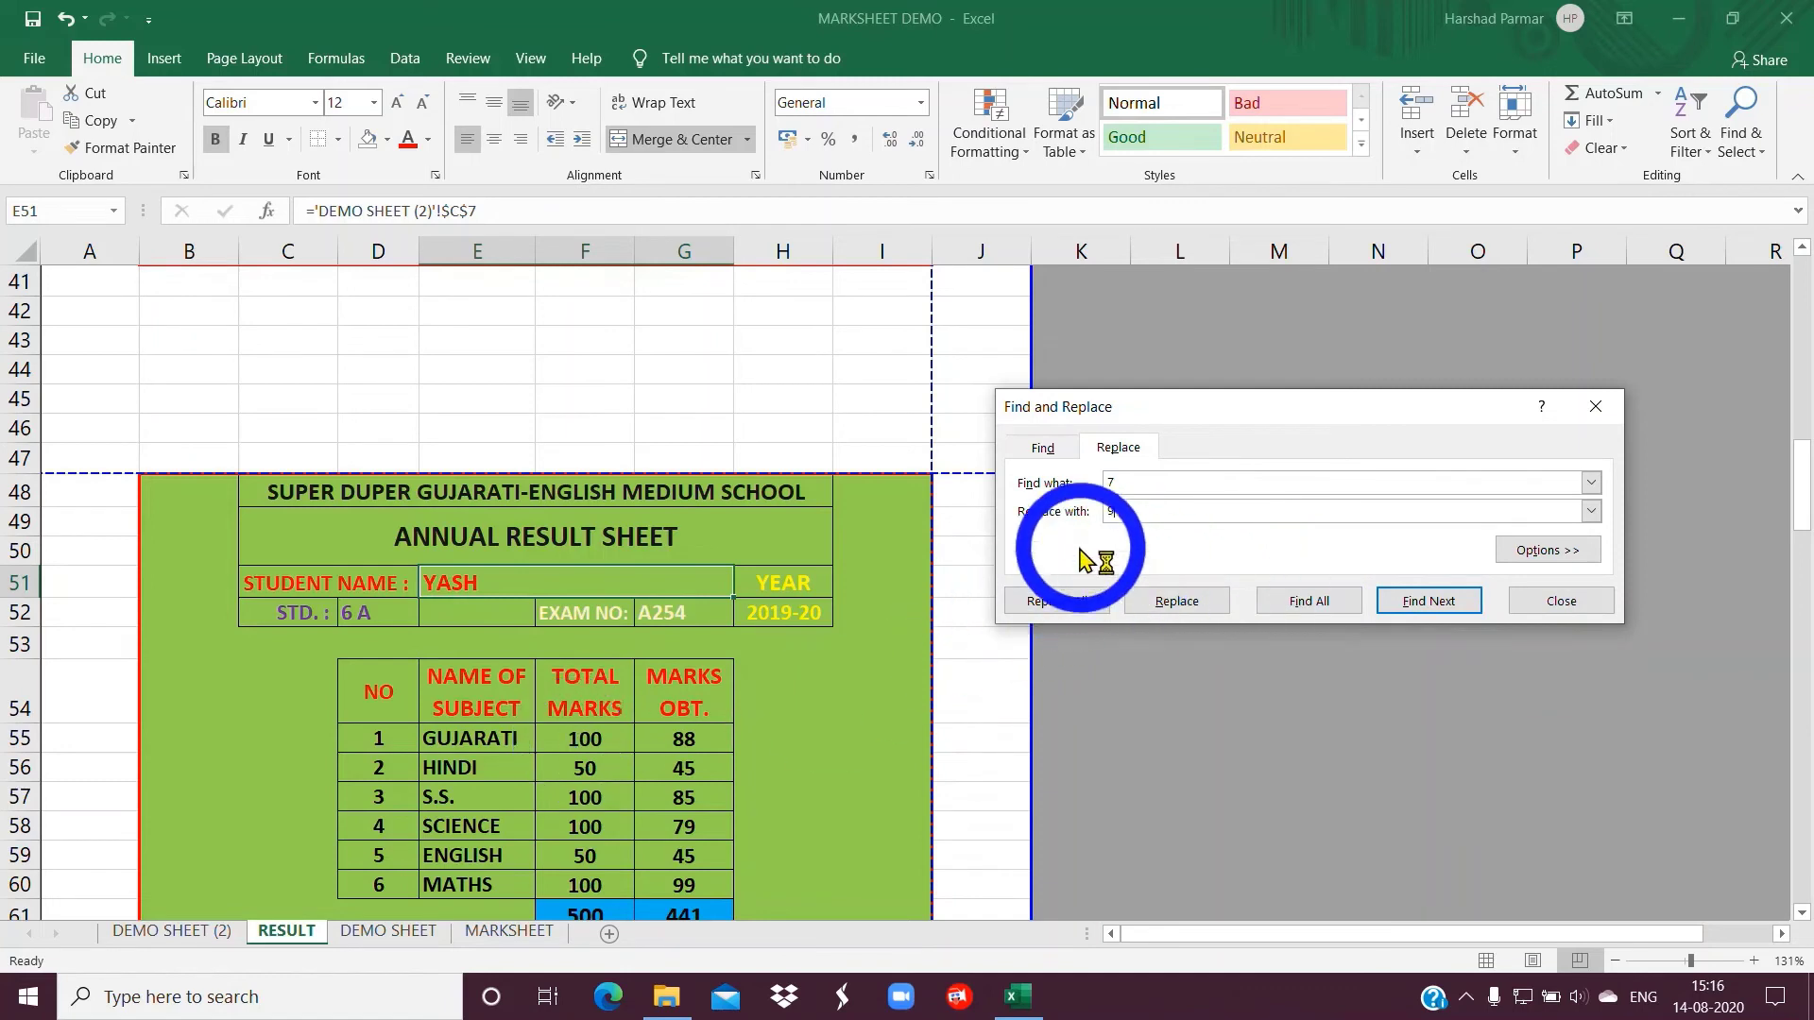
{"action": "type", "text": "9"}
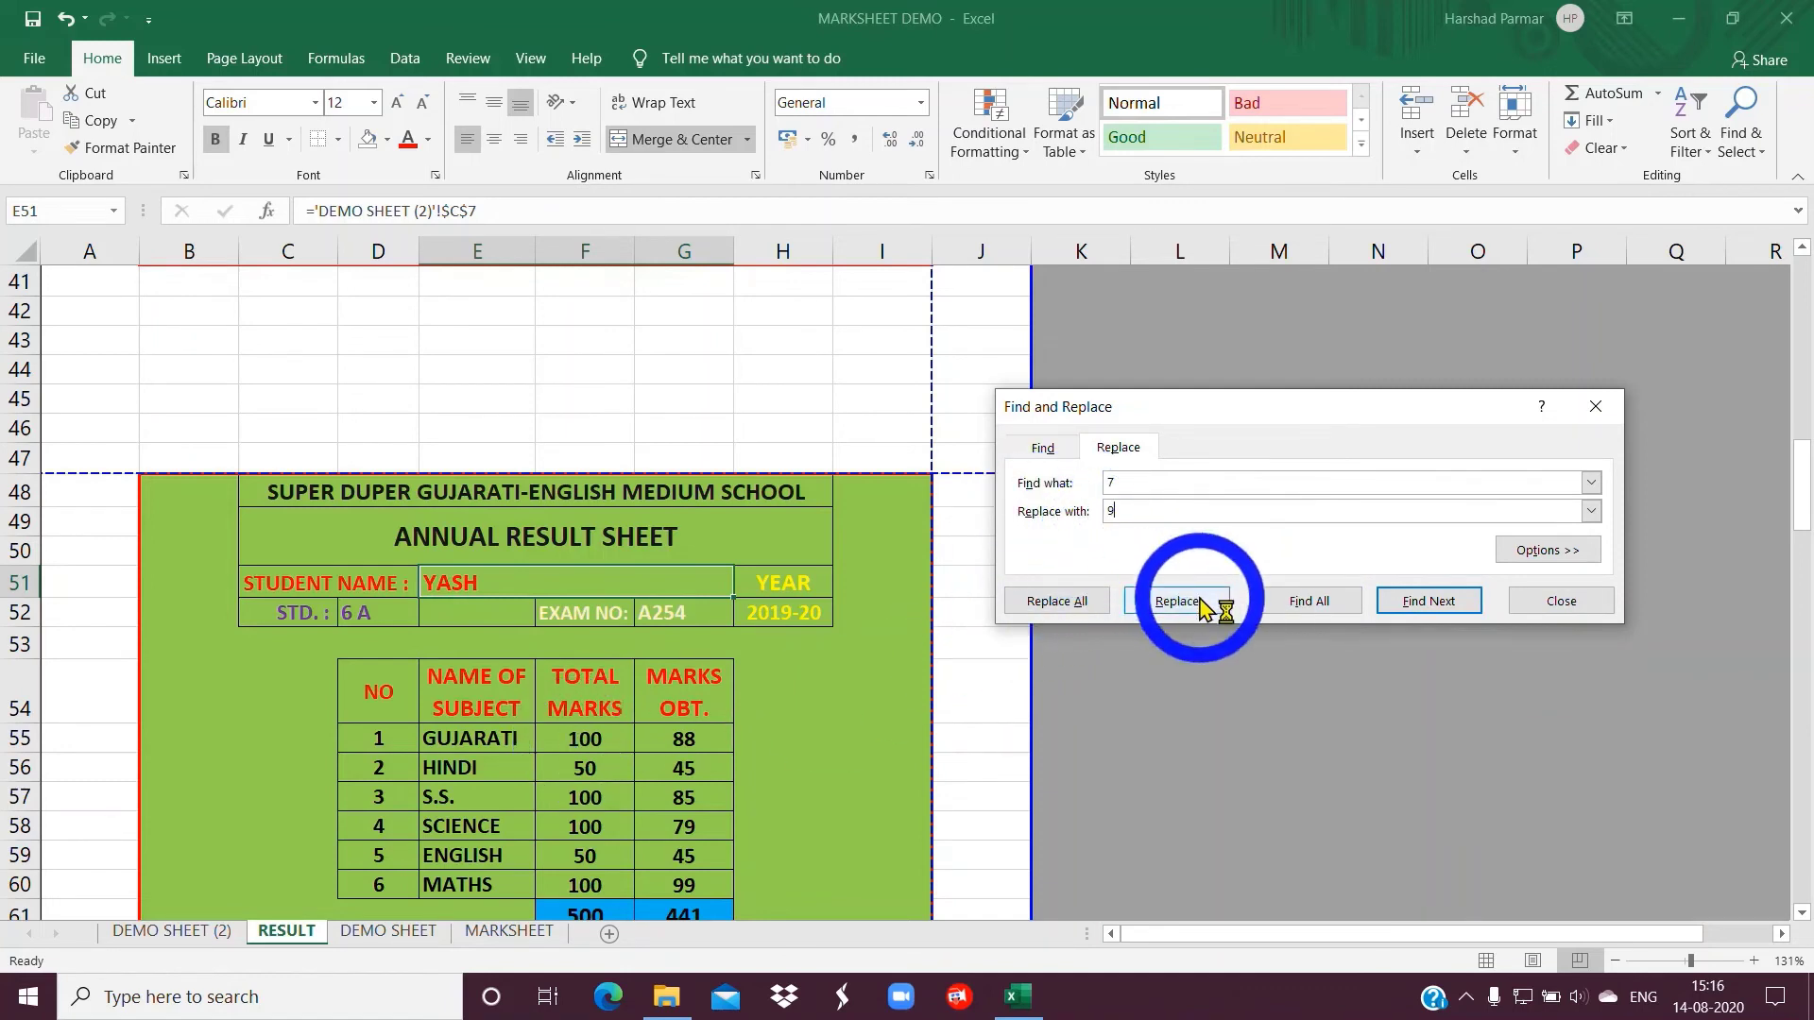
{"action": "left_click", "coordinate": [1201, 603]}
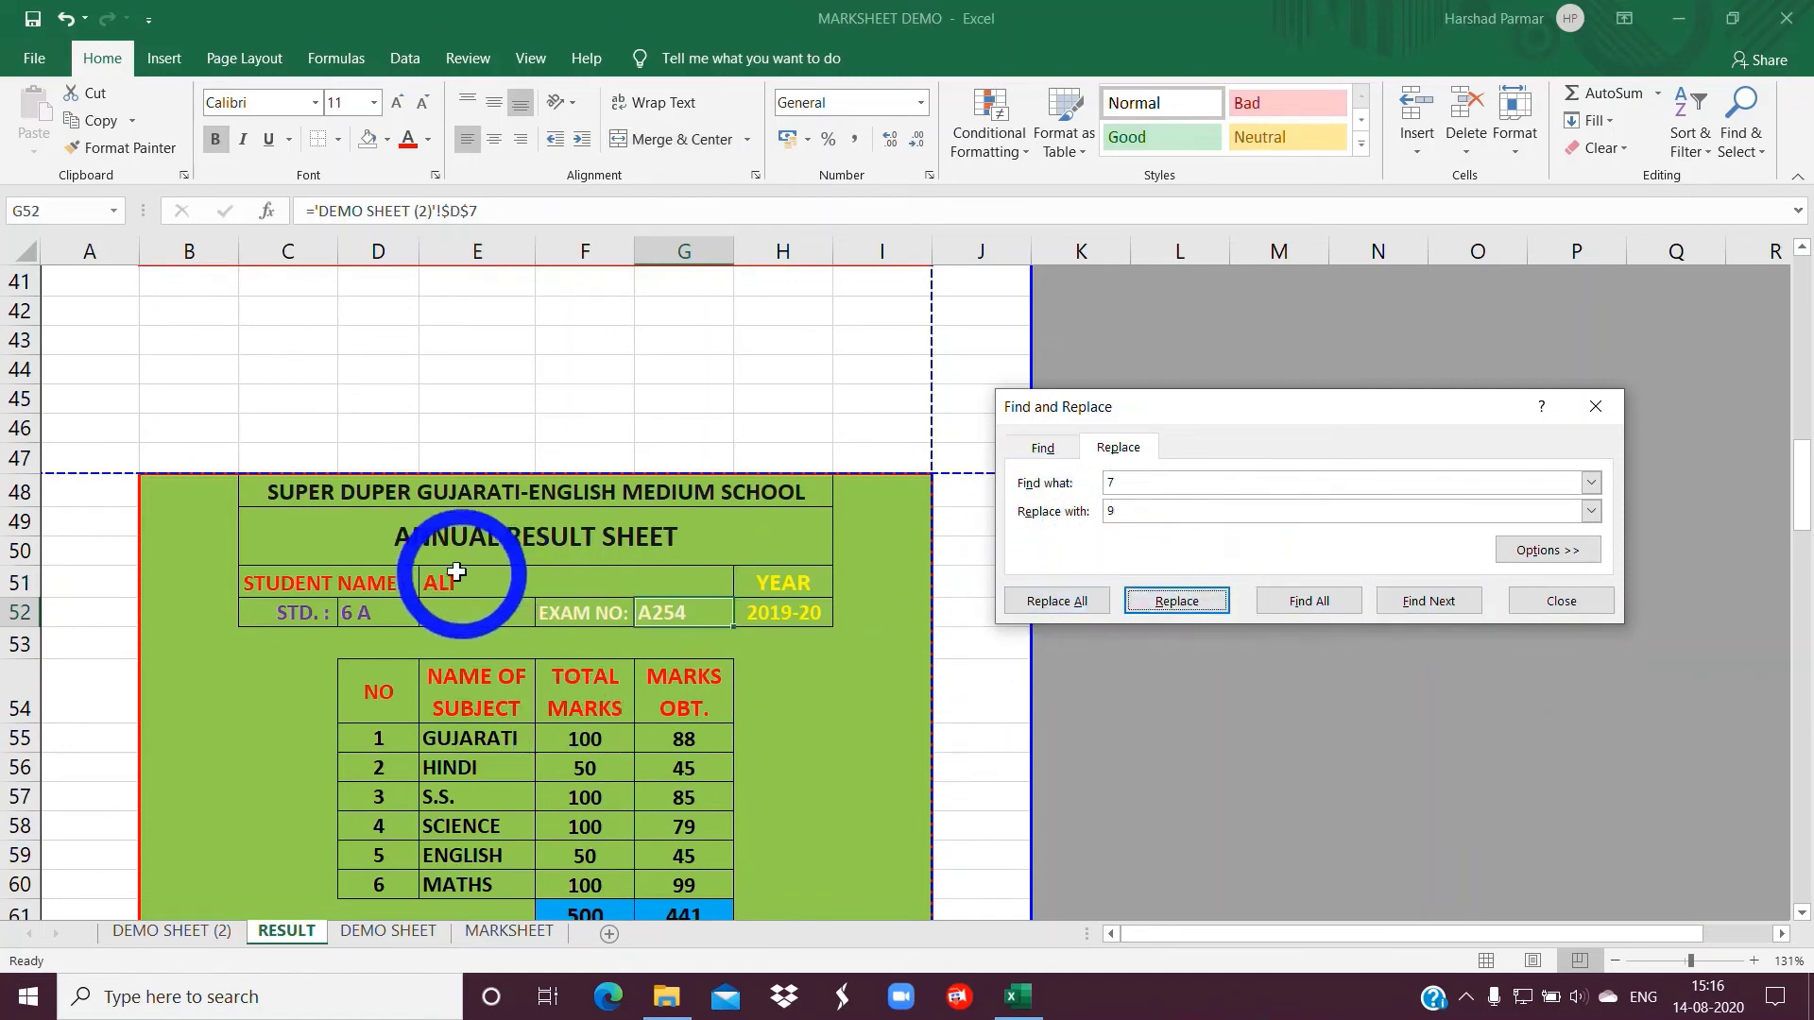
{"action": "left_click", "coordinate": [1189, 602]}
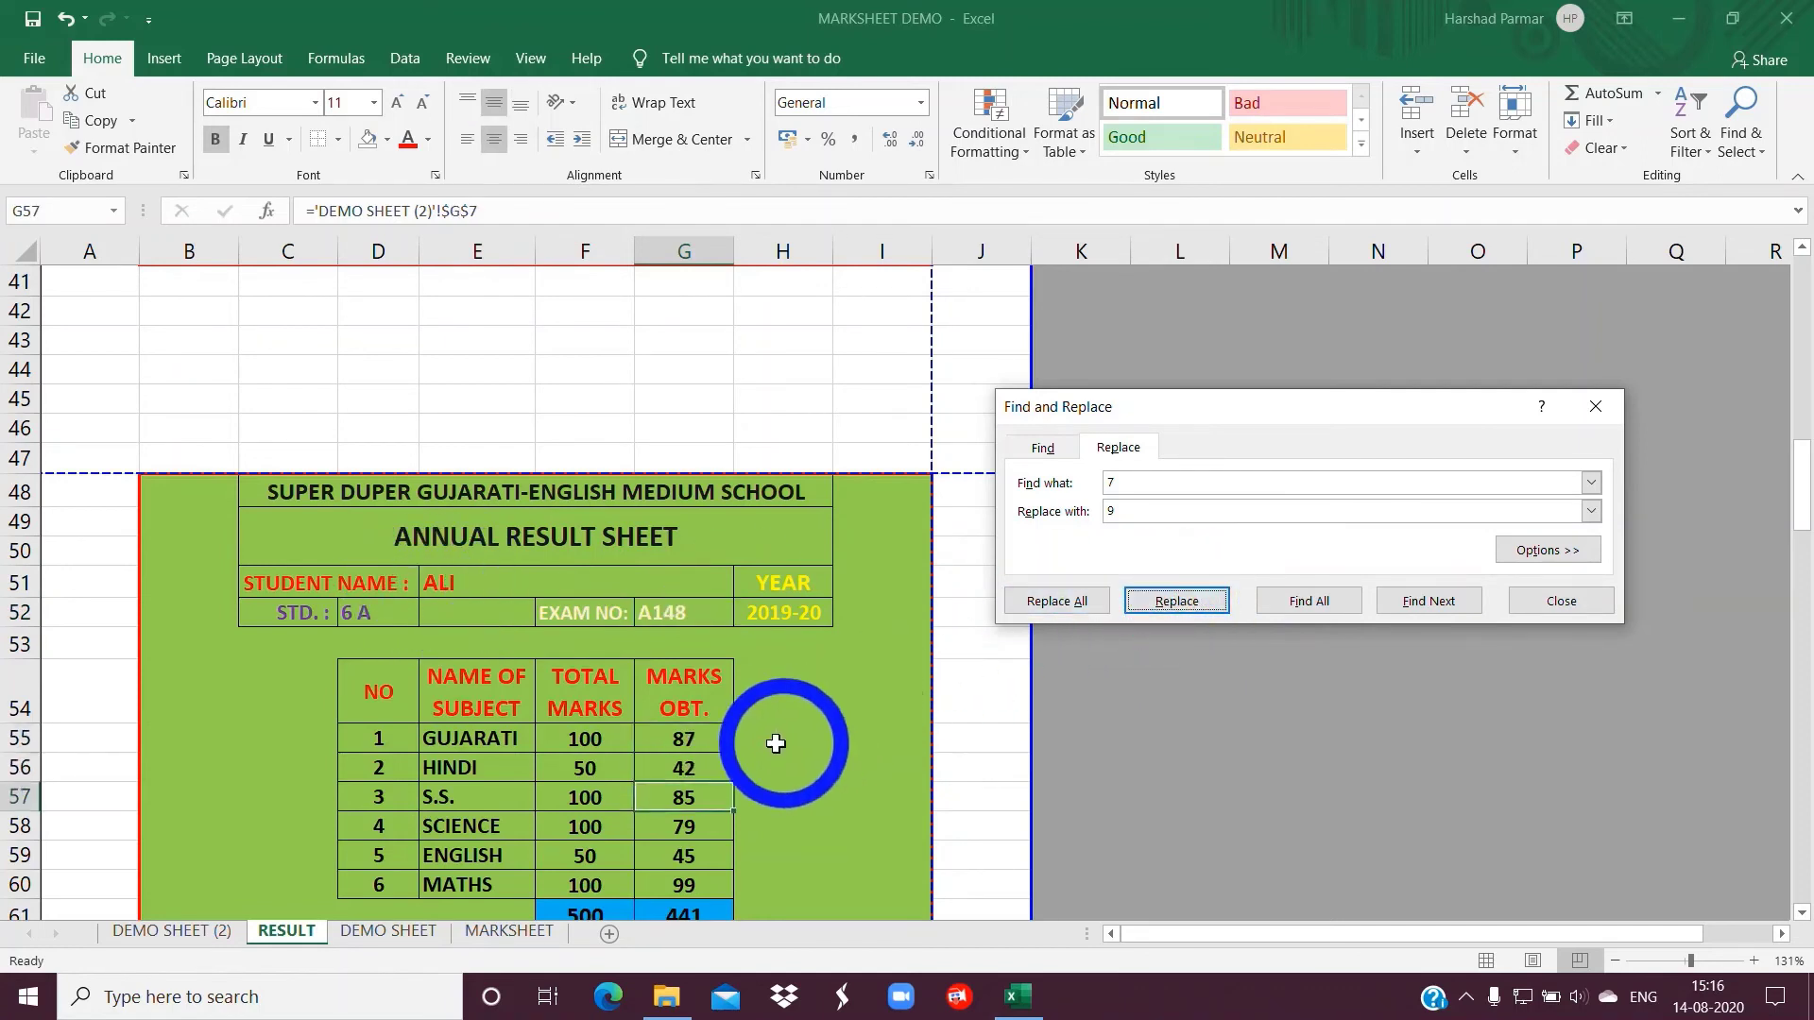
{"action": "left_click", "coordinate": [1215, 602]}
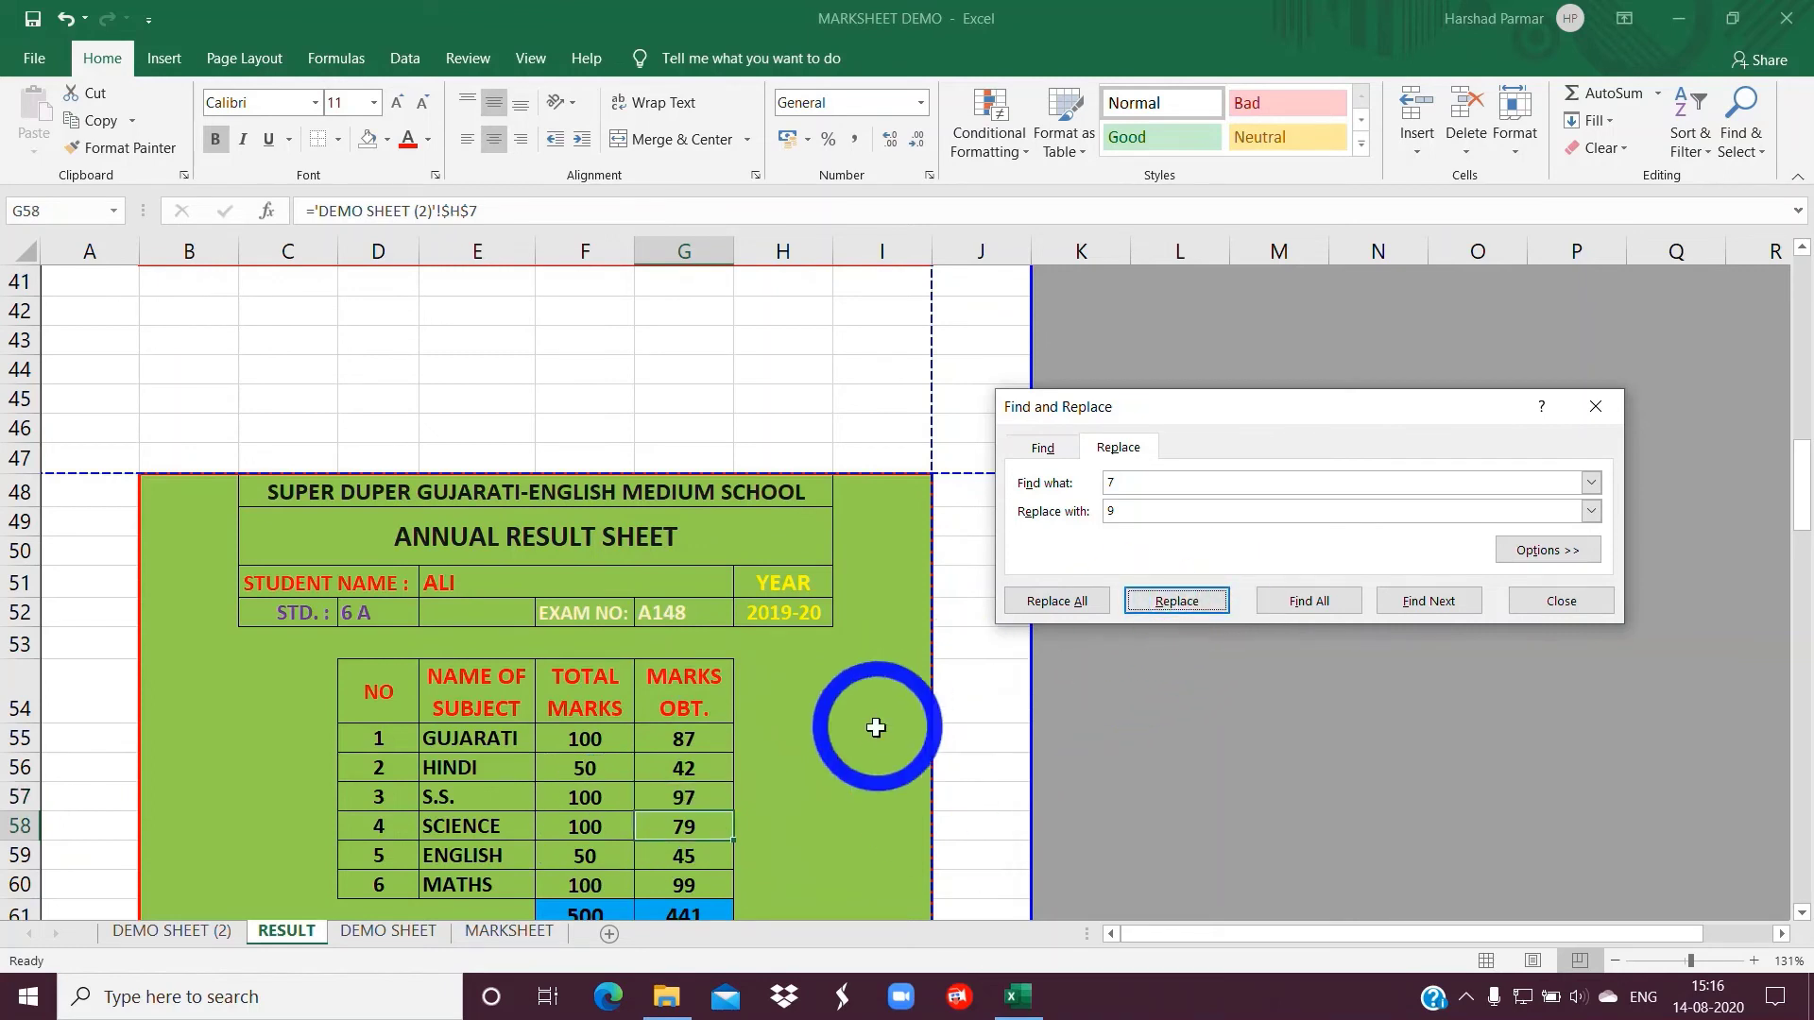
{"action": "left_click", "coordinate": [1174, 603]}
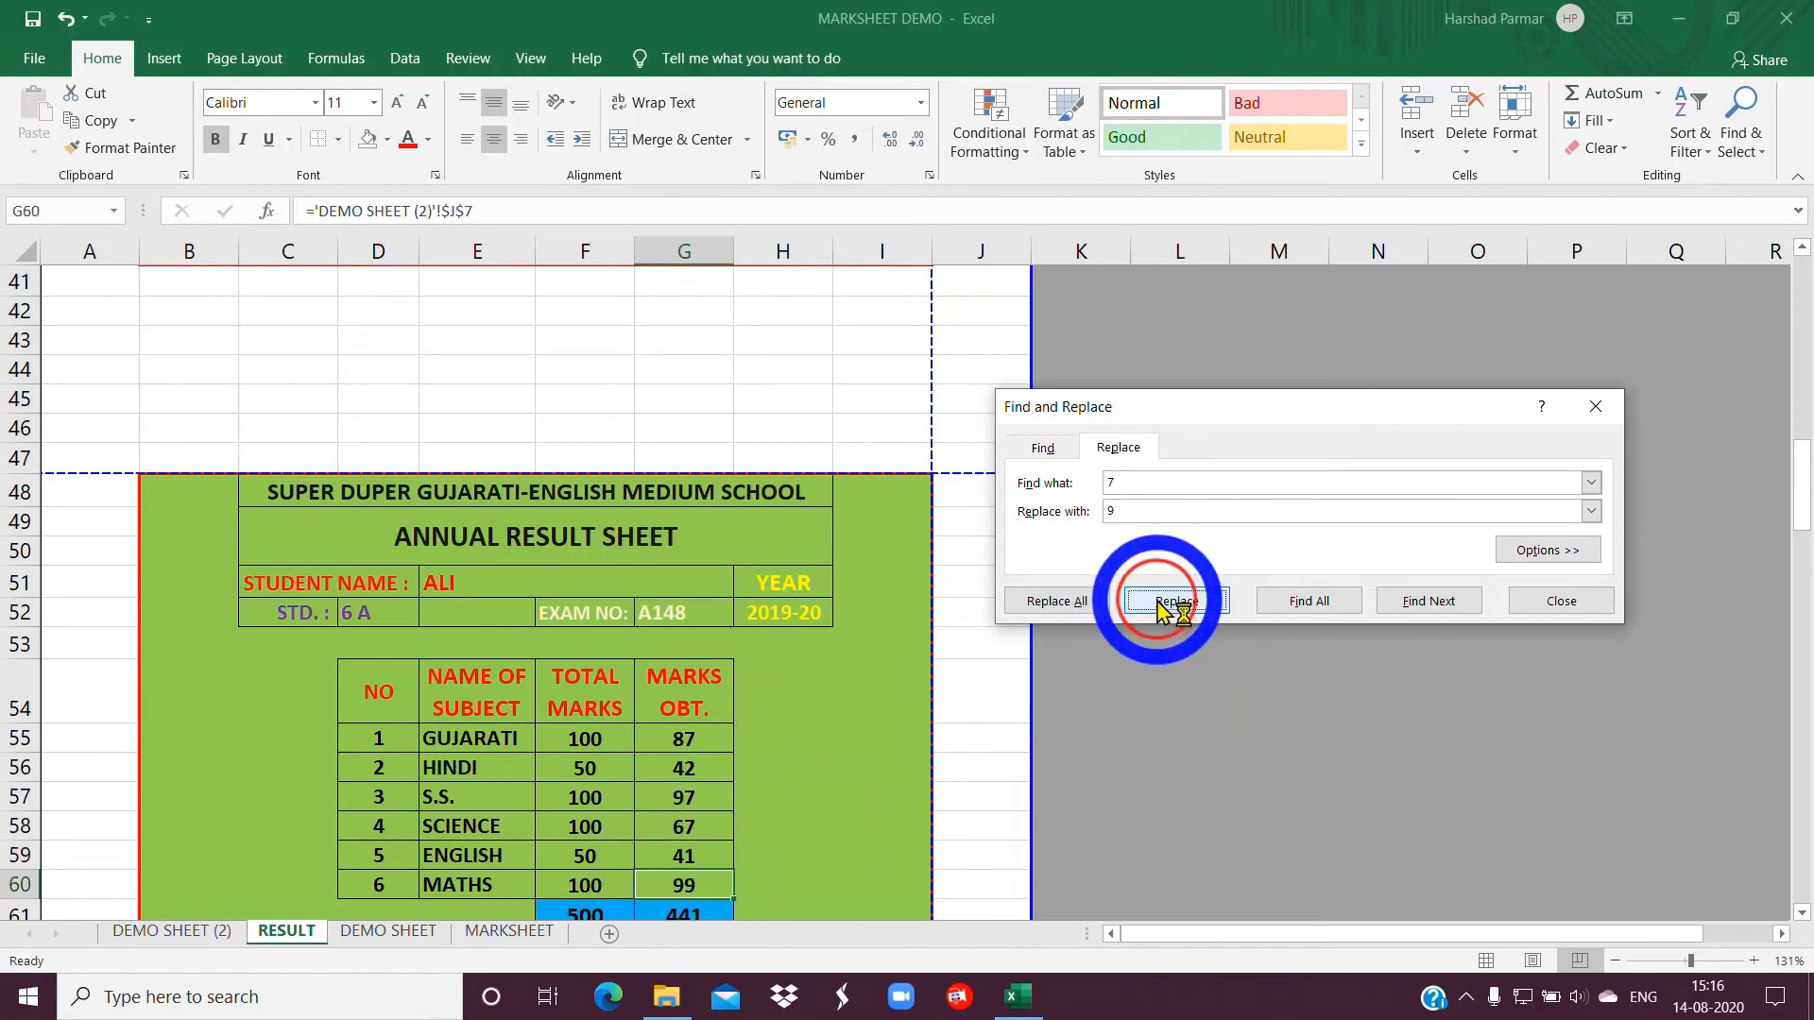
Replace 7 with 9 in the third result sheet's MATHS, total, percentage, pass/fail, grade and rank formulas
{"action": "left_click", "coordinate": [1162, 604]}
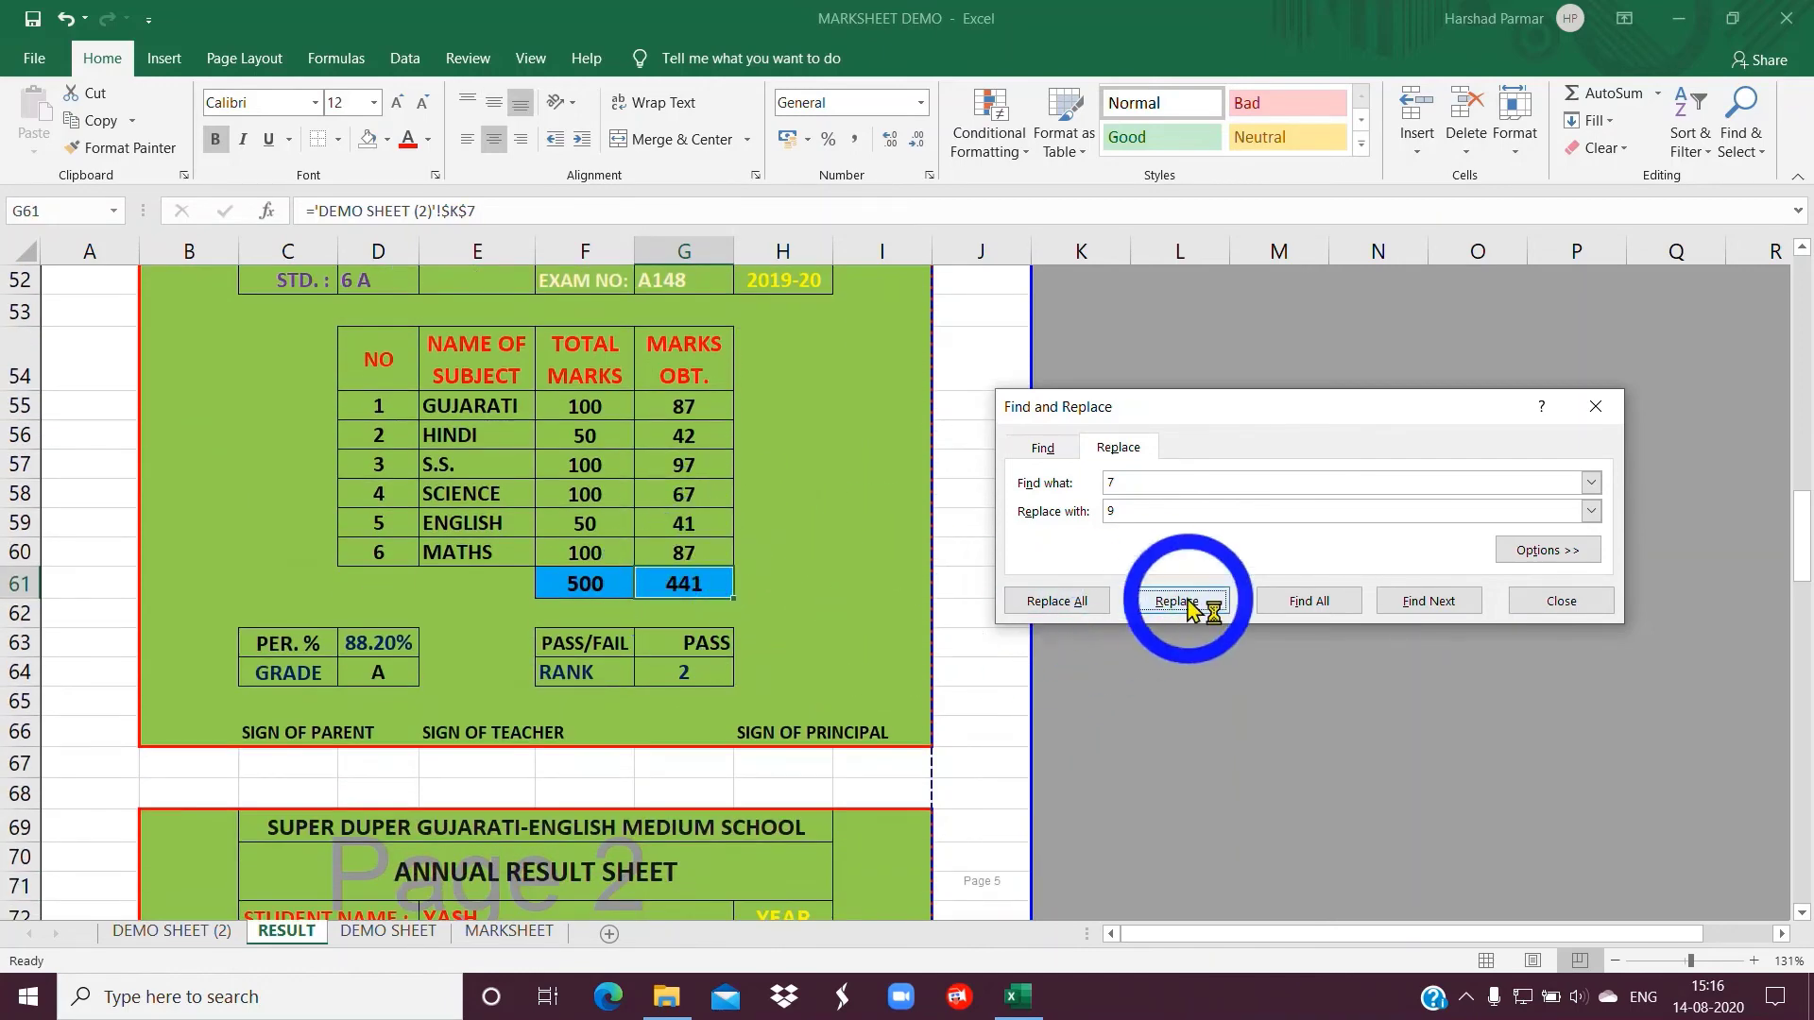
{"action": "left_click", "coordinate": [1186, 604]}
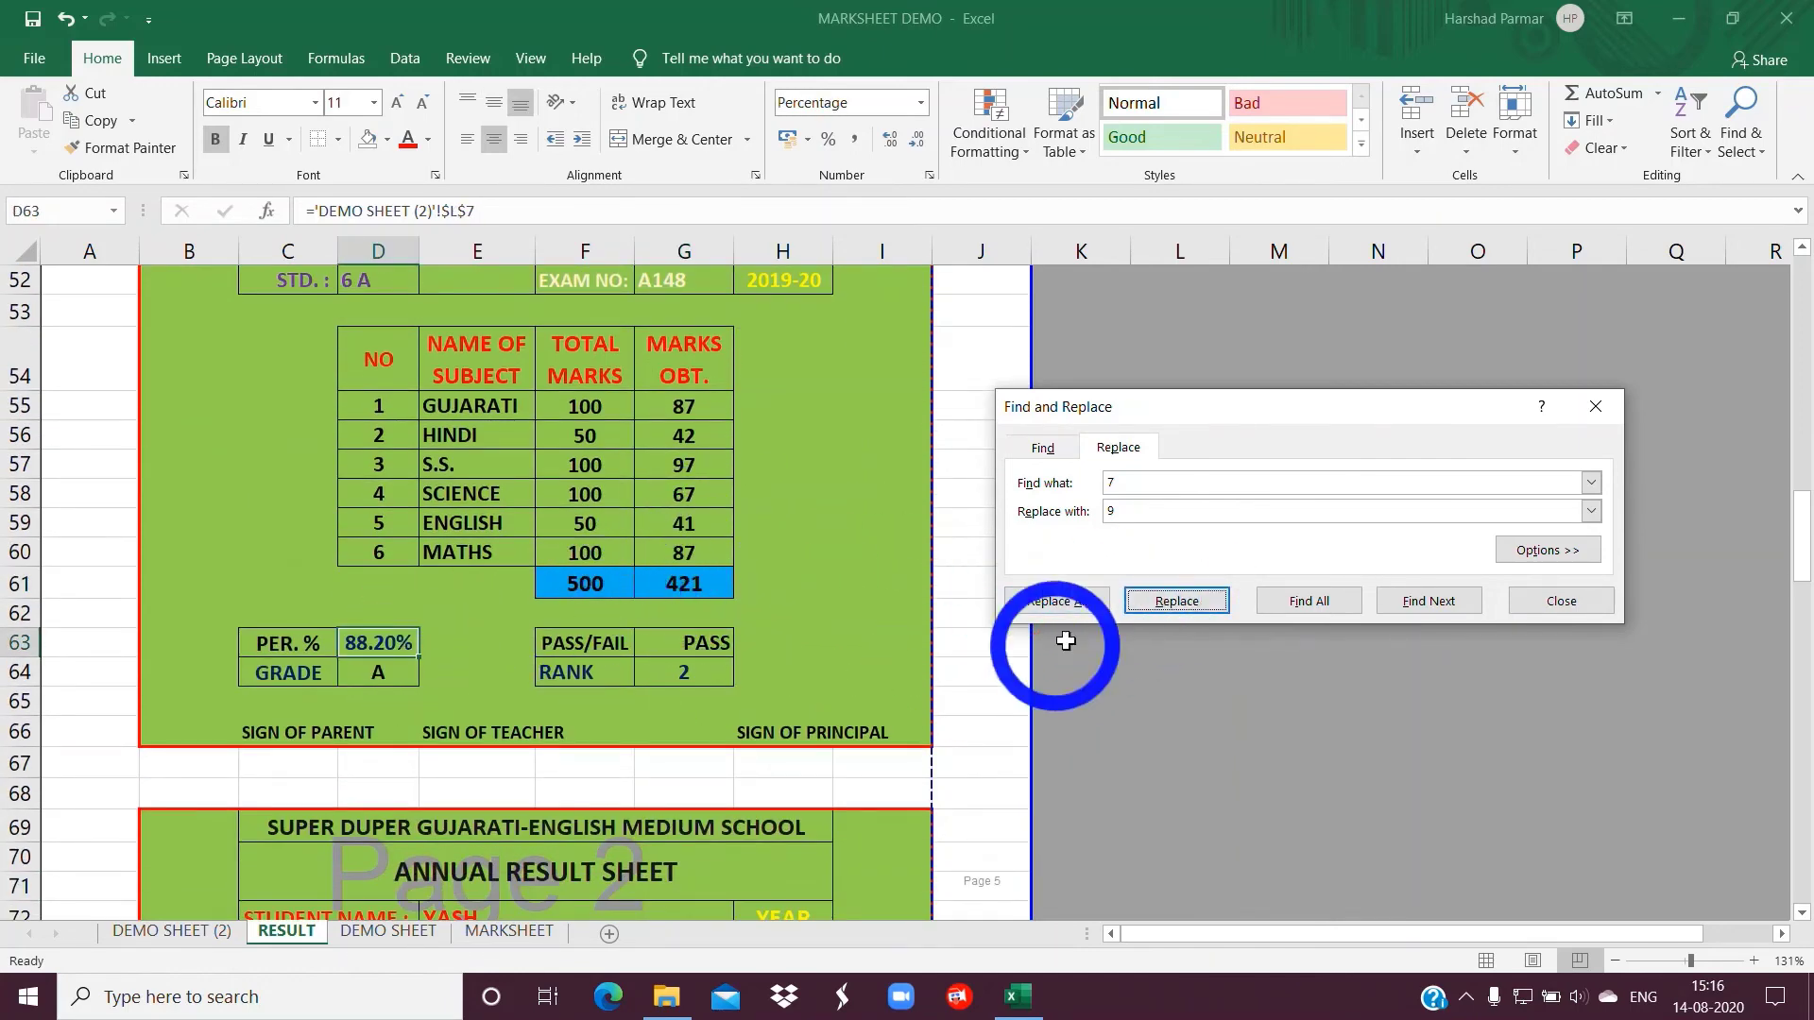
{"action": "left_click", "coordinate": [1176, 602]}
{"action": "left_click", "coordinate": [1179, 603]}
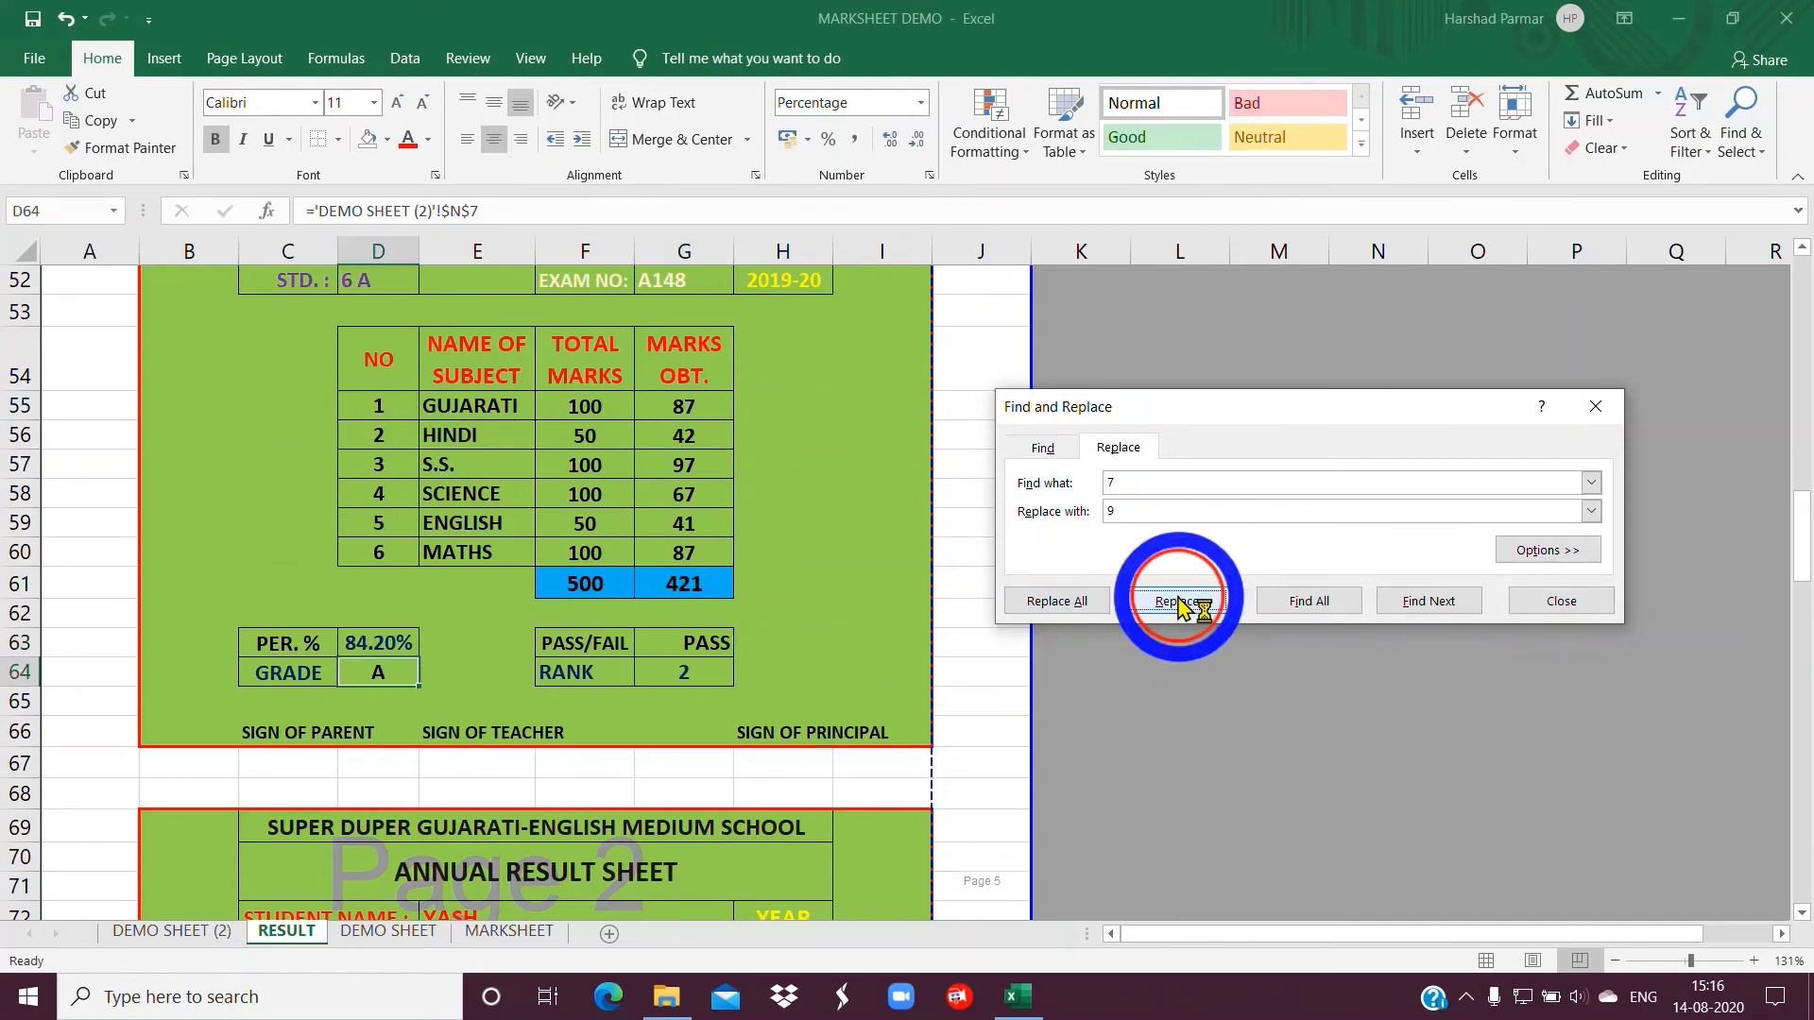
{"action": "left_click", "coordinate": [1179, 602]}
{"action": "left_click", "coordinate": [1179, 602]}
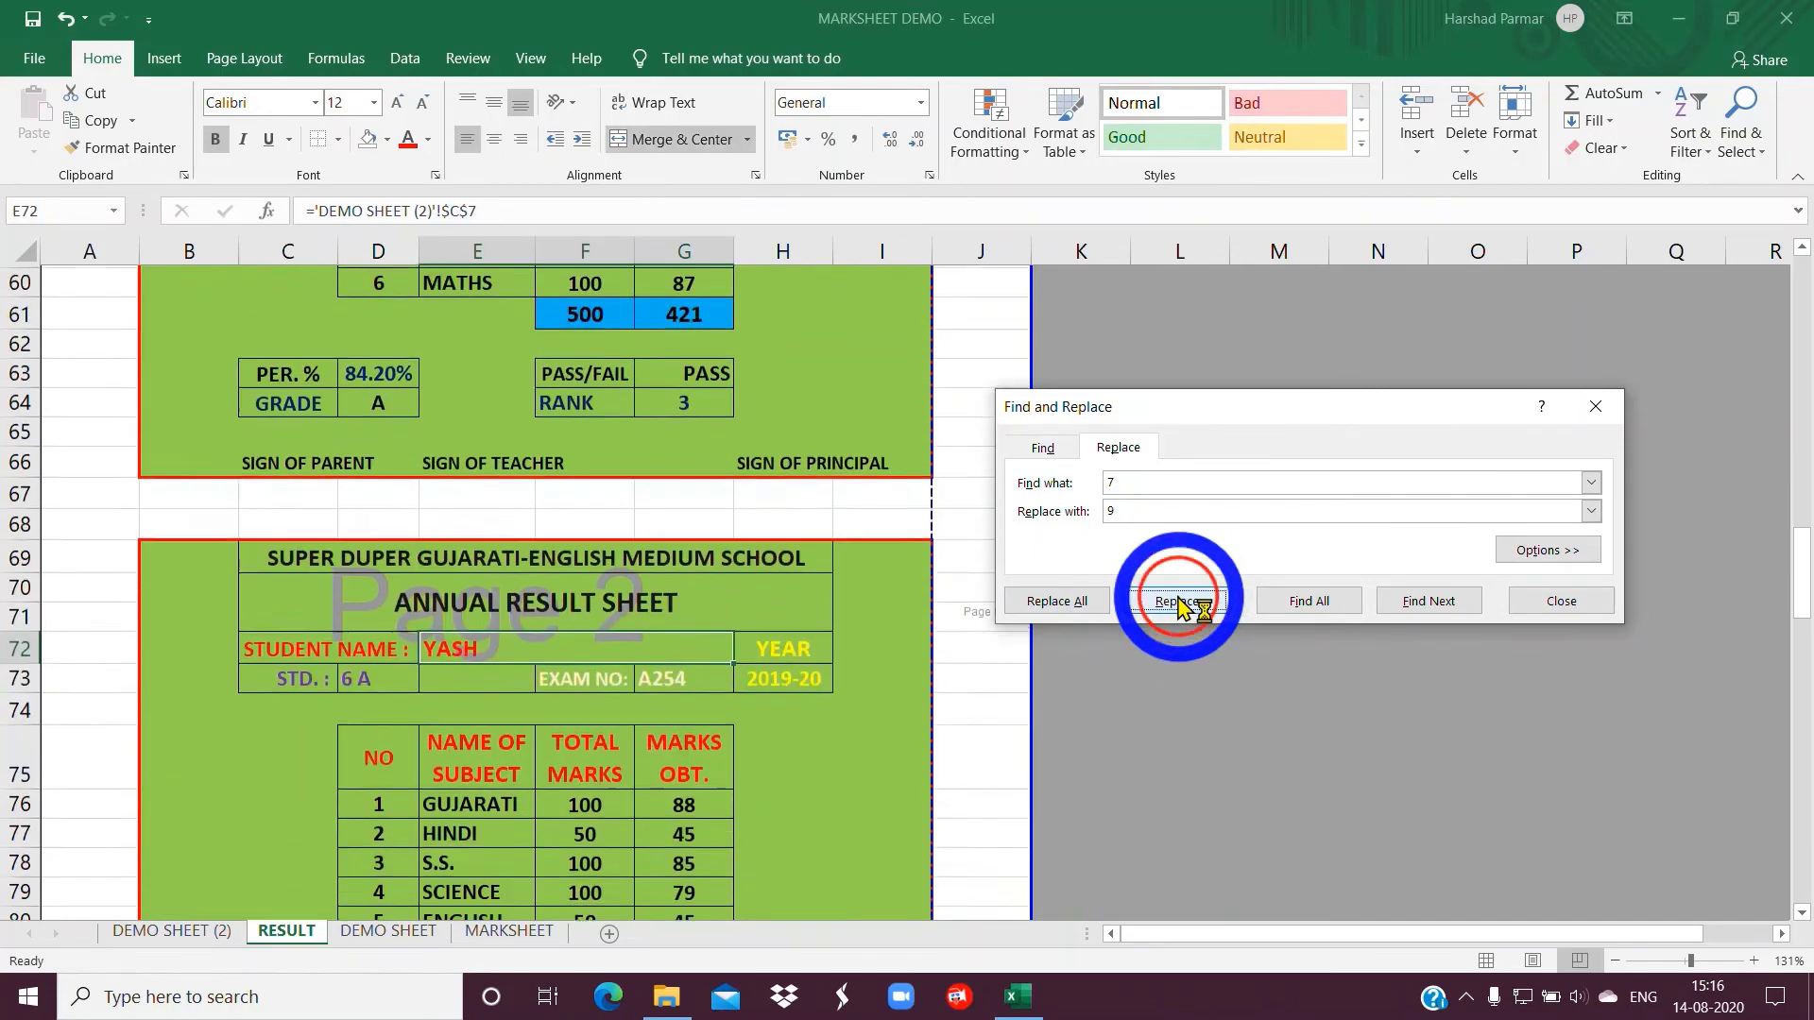
{"action": "left_click", "coordinate": [1179, 603]}
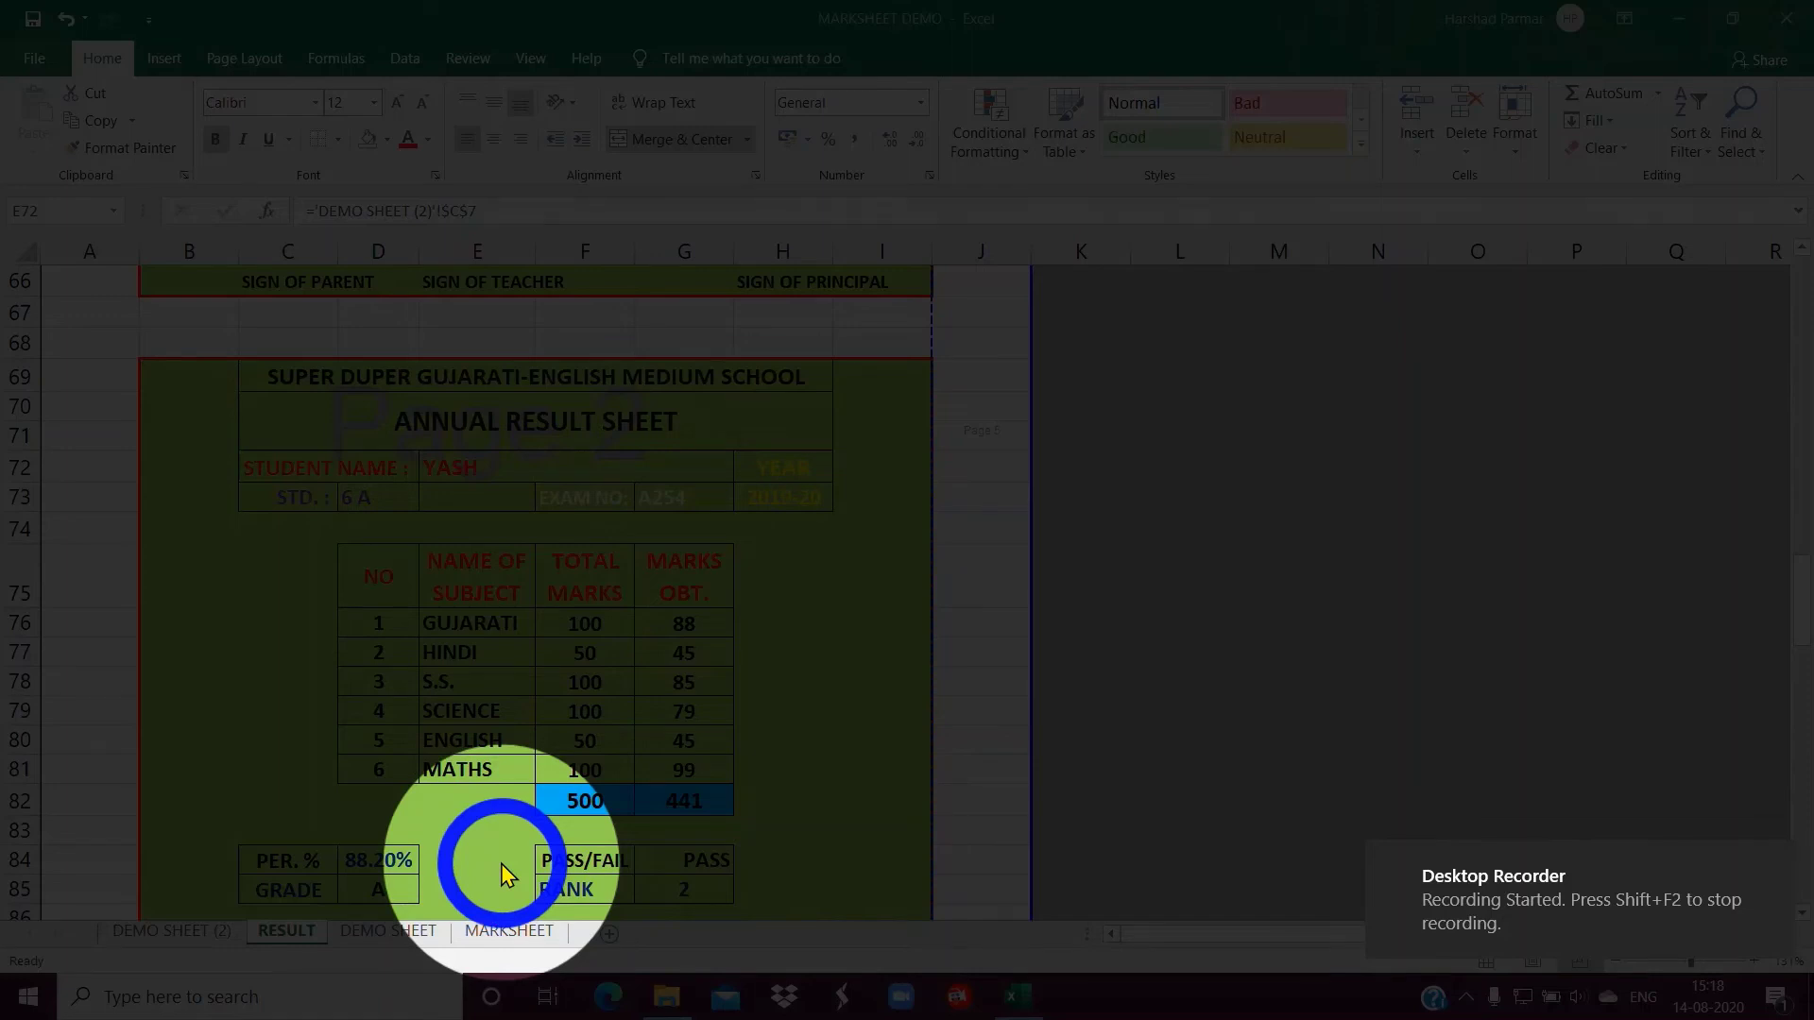
Replace 7 with 10 one match at a time through the fourth result sheet's formulas, from student name cell E72 to rank cell G85
{"action": "left_click", "coordinate": [467, 466]}
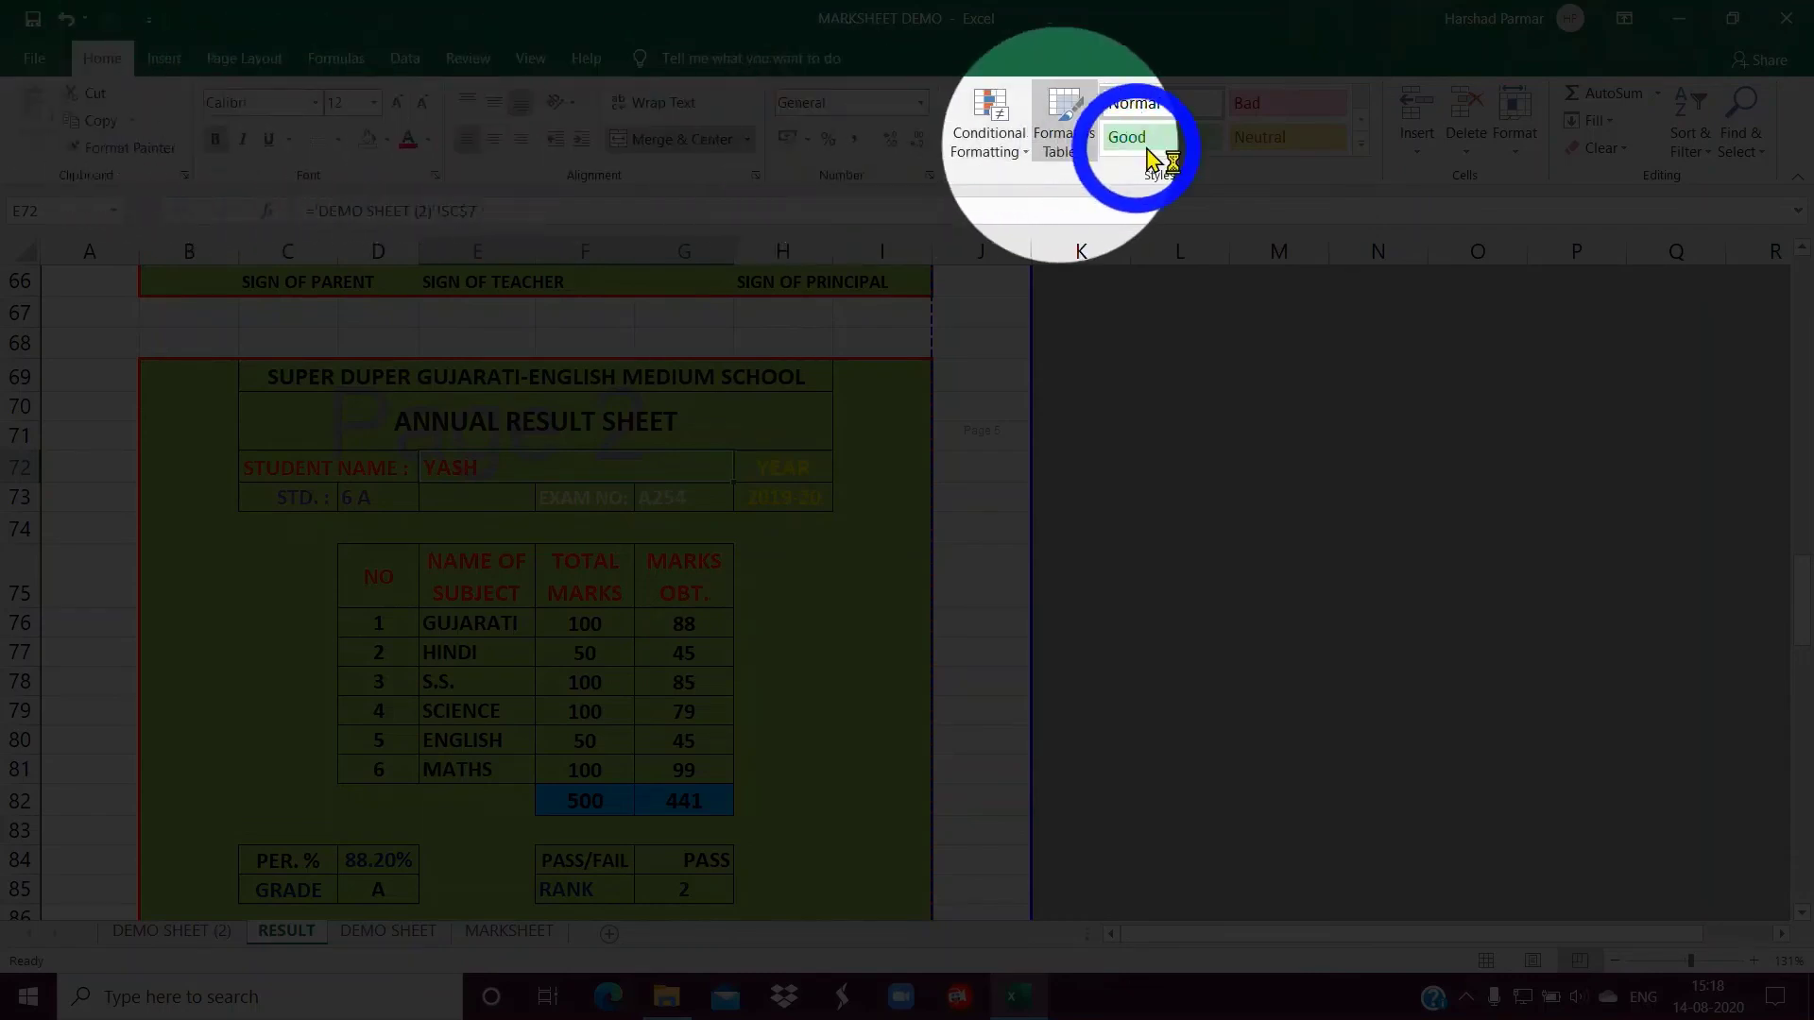
{"action": "left_click", "coordinate": [1766, 156]}
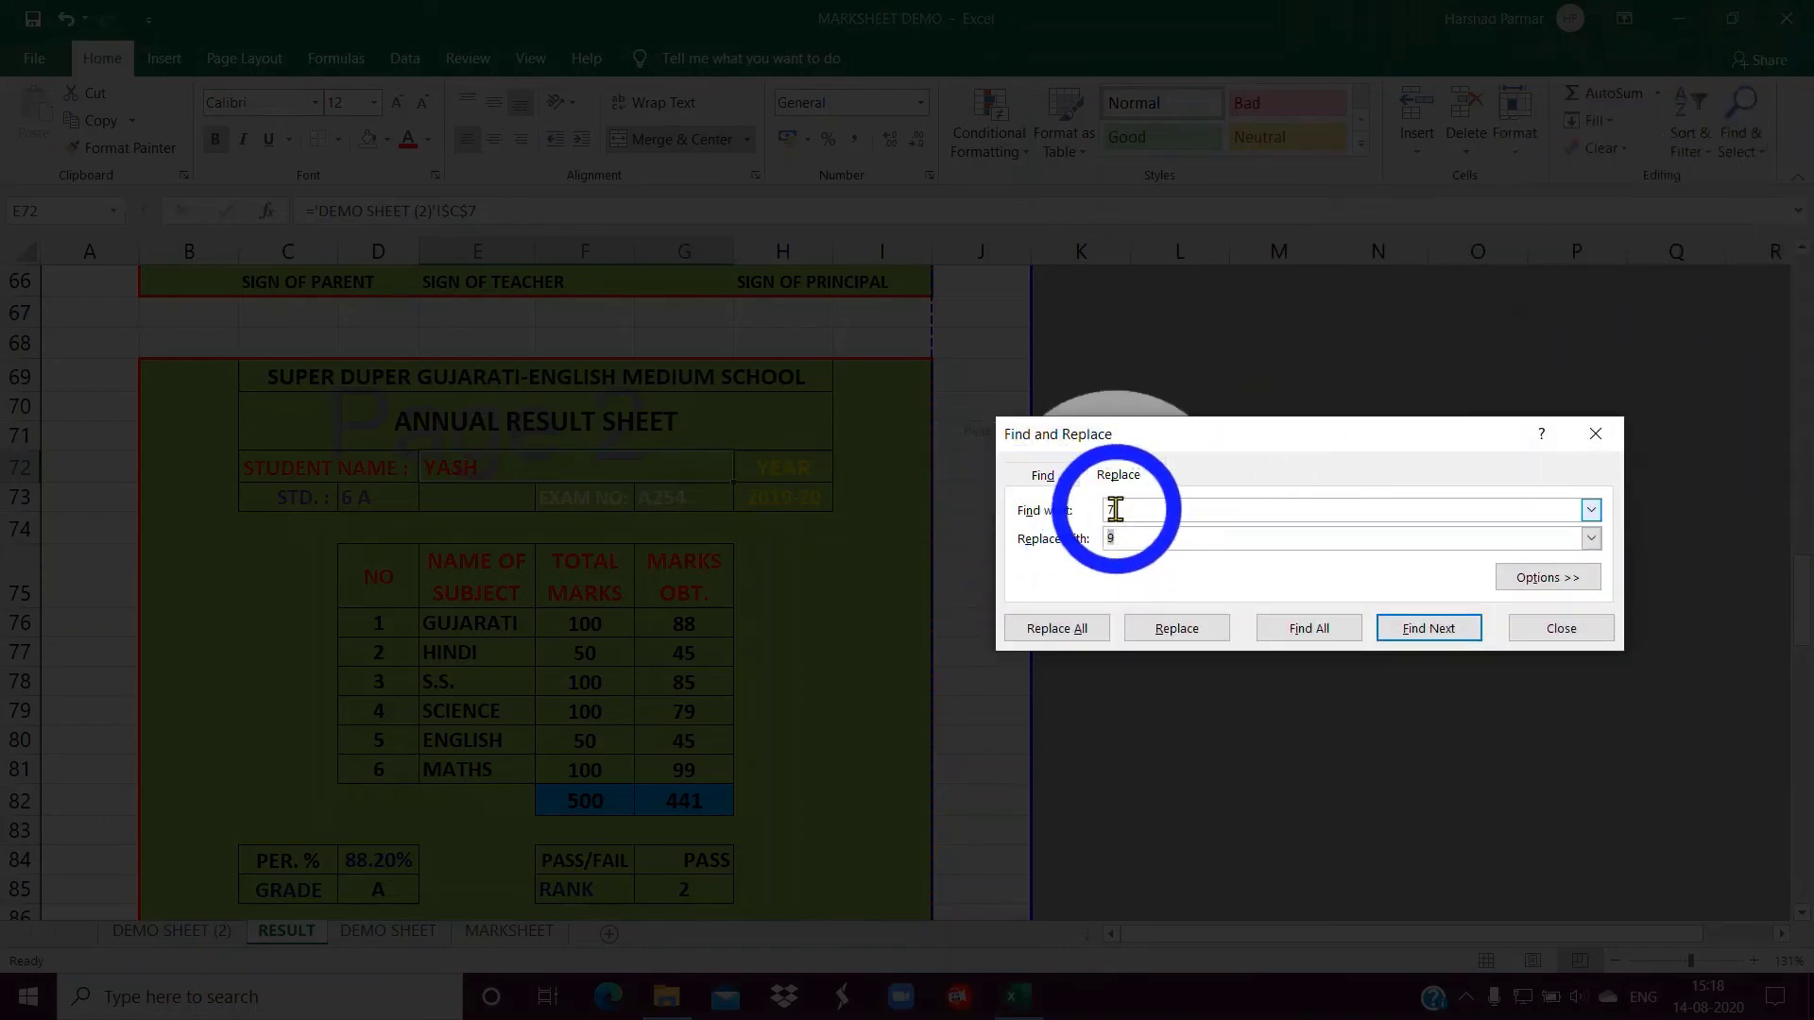
{"action": "left_click", "coordinate": [151, 933]}
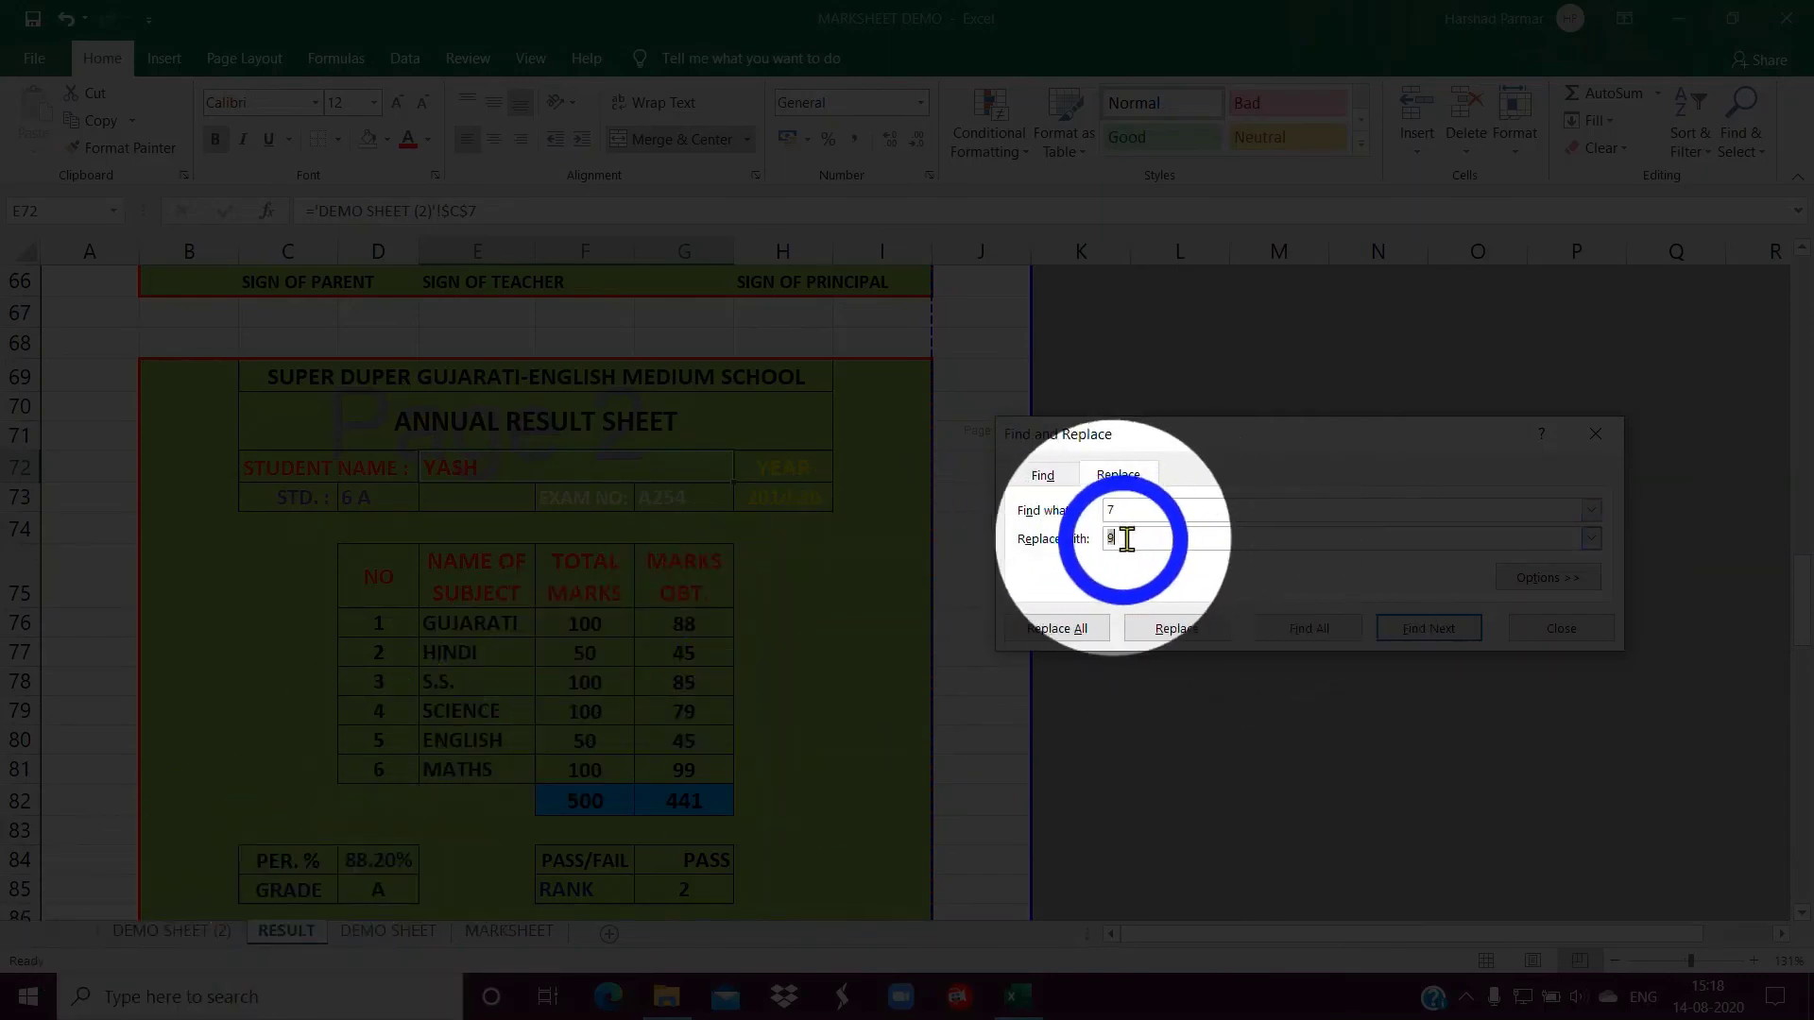
{"action": "left_click_drag", "start_coordinate": [1170, 538], "coordinate": [616, 536]}
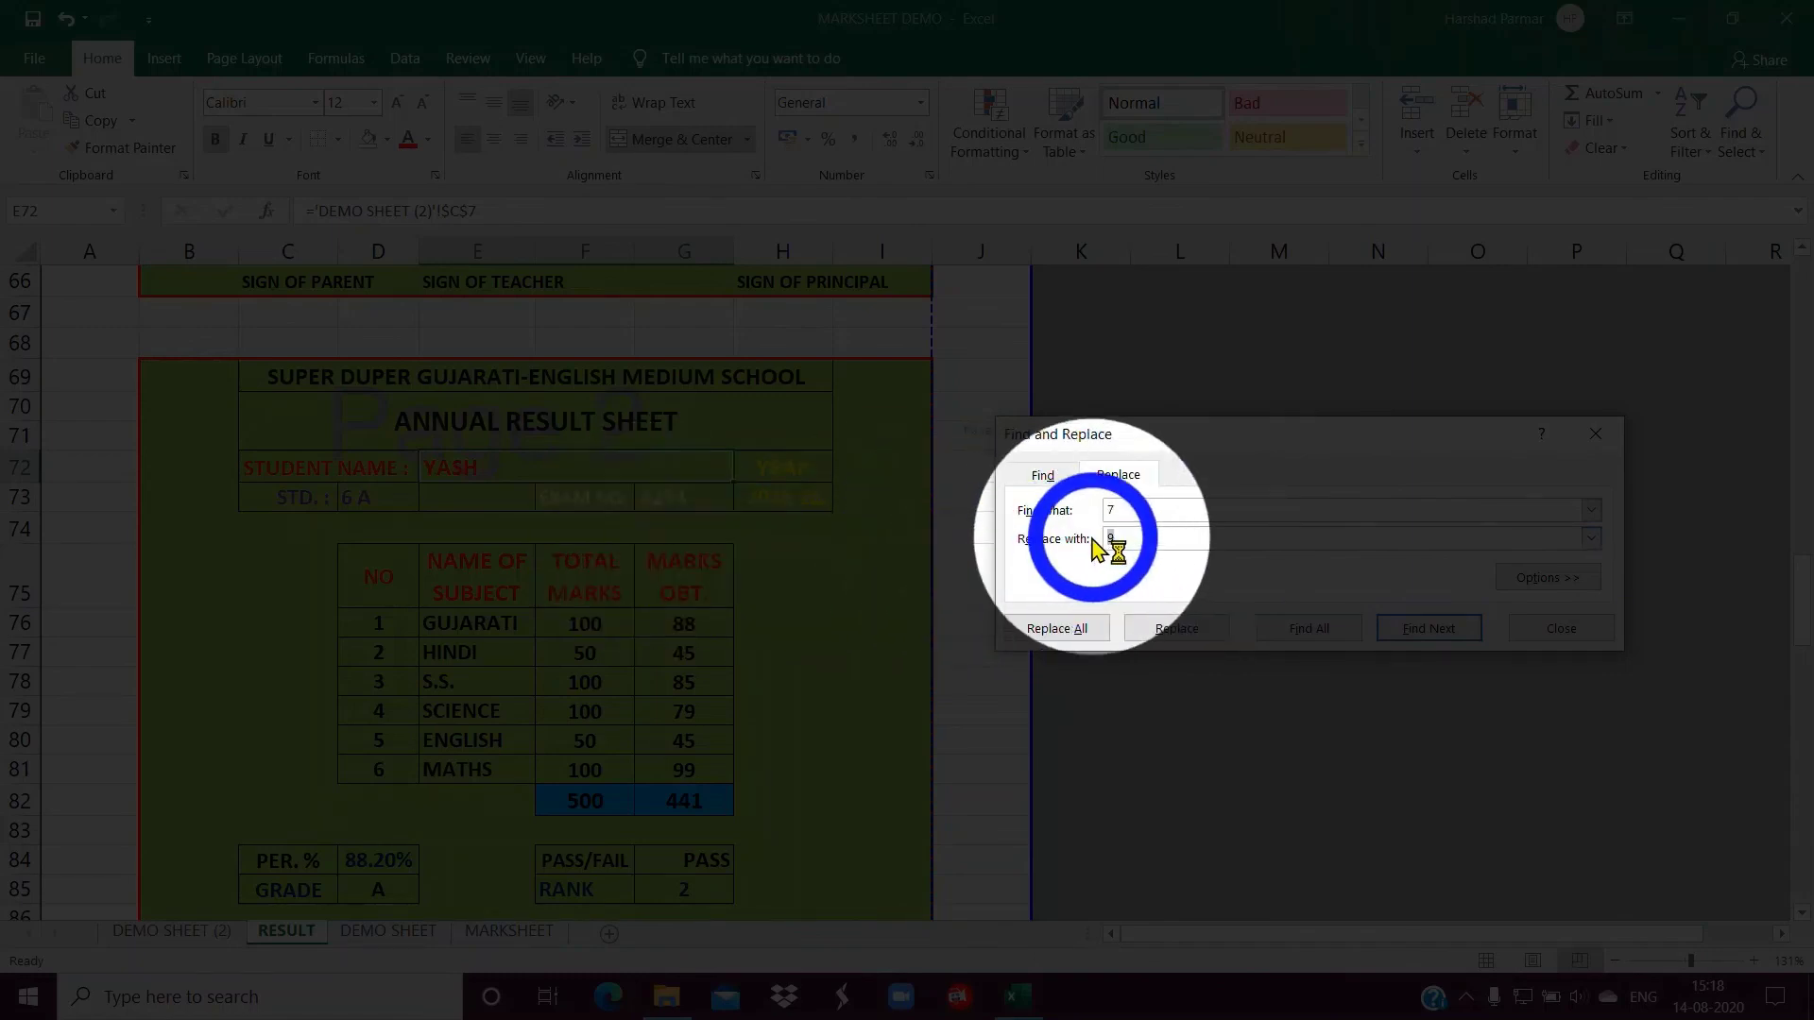
{"action": "type", "text": "10"}
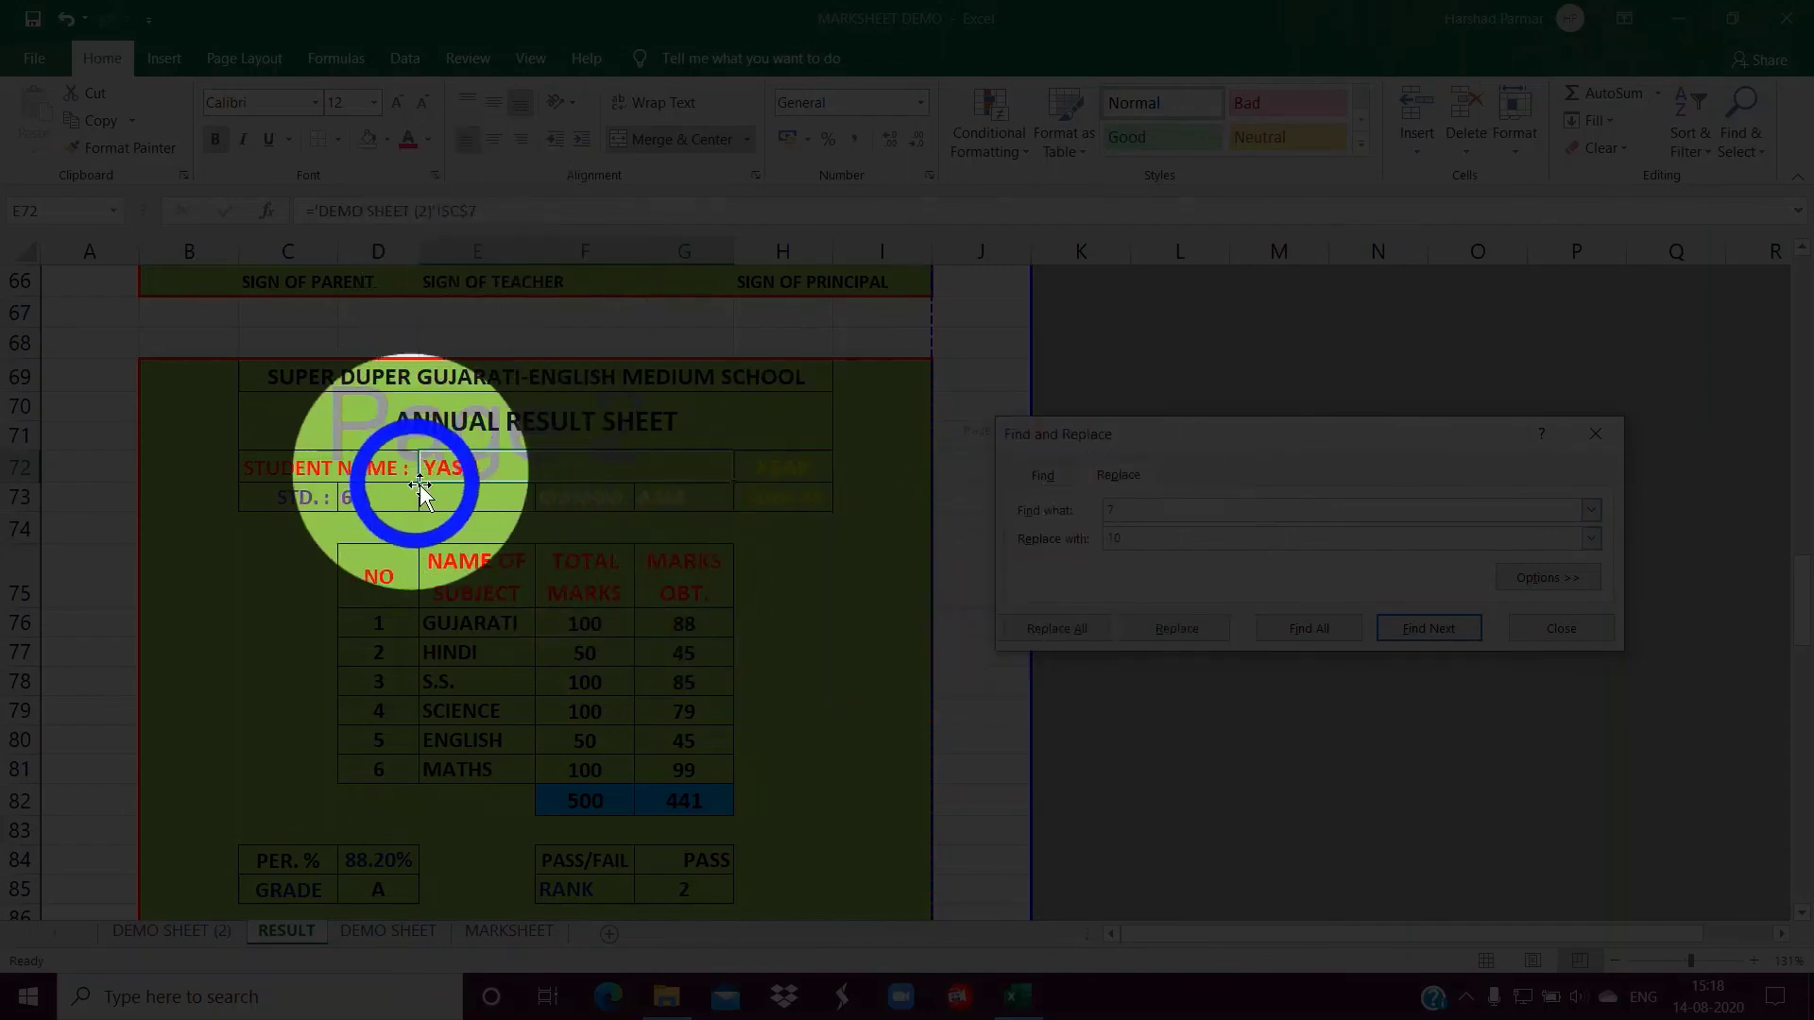
{"action": "left_click", "coordinate": [1176, 629]}
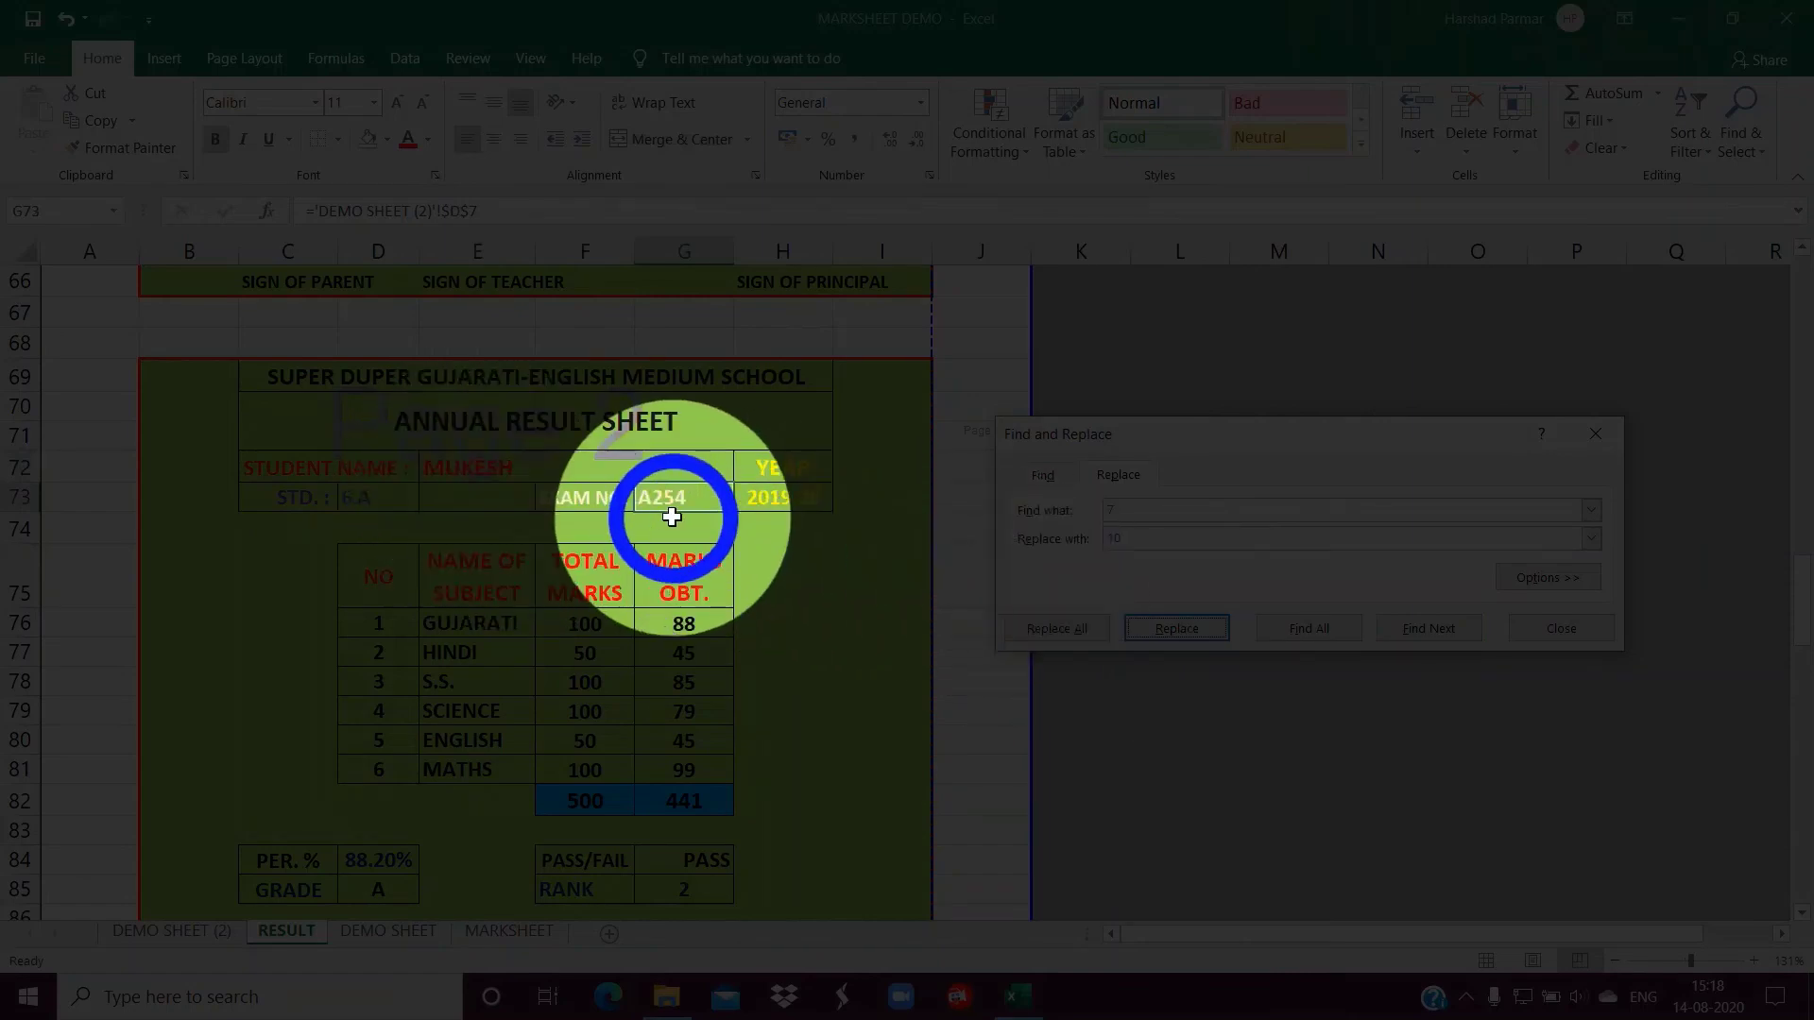
{"action": "left_click", "coordinate": [1162, 628]}
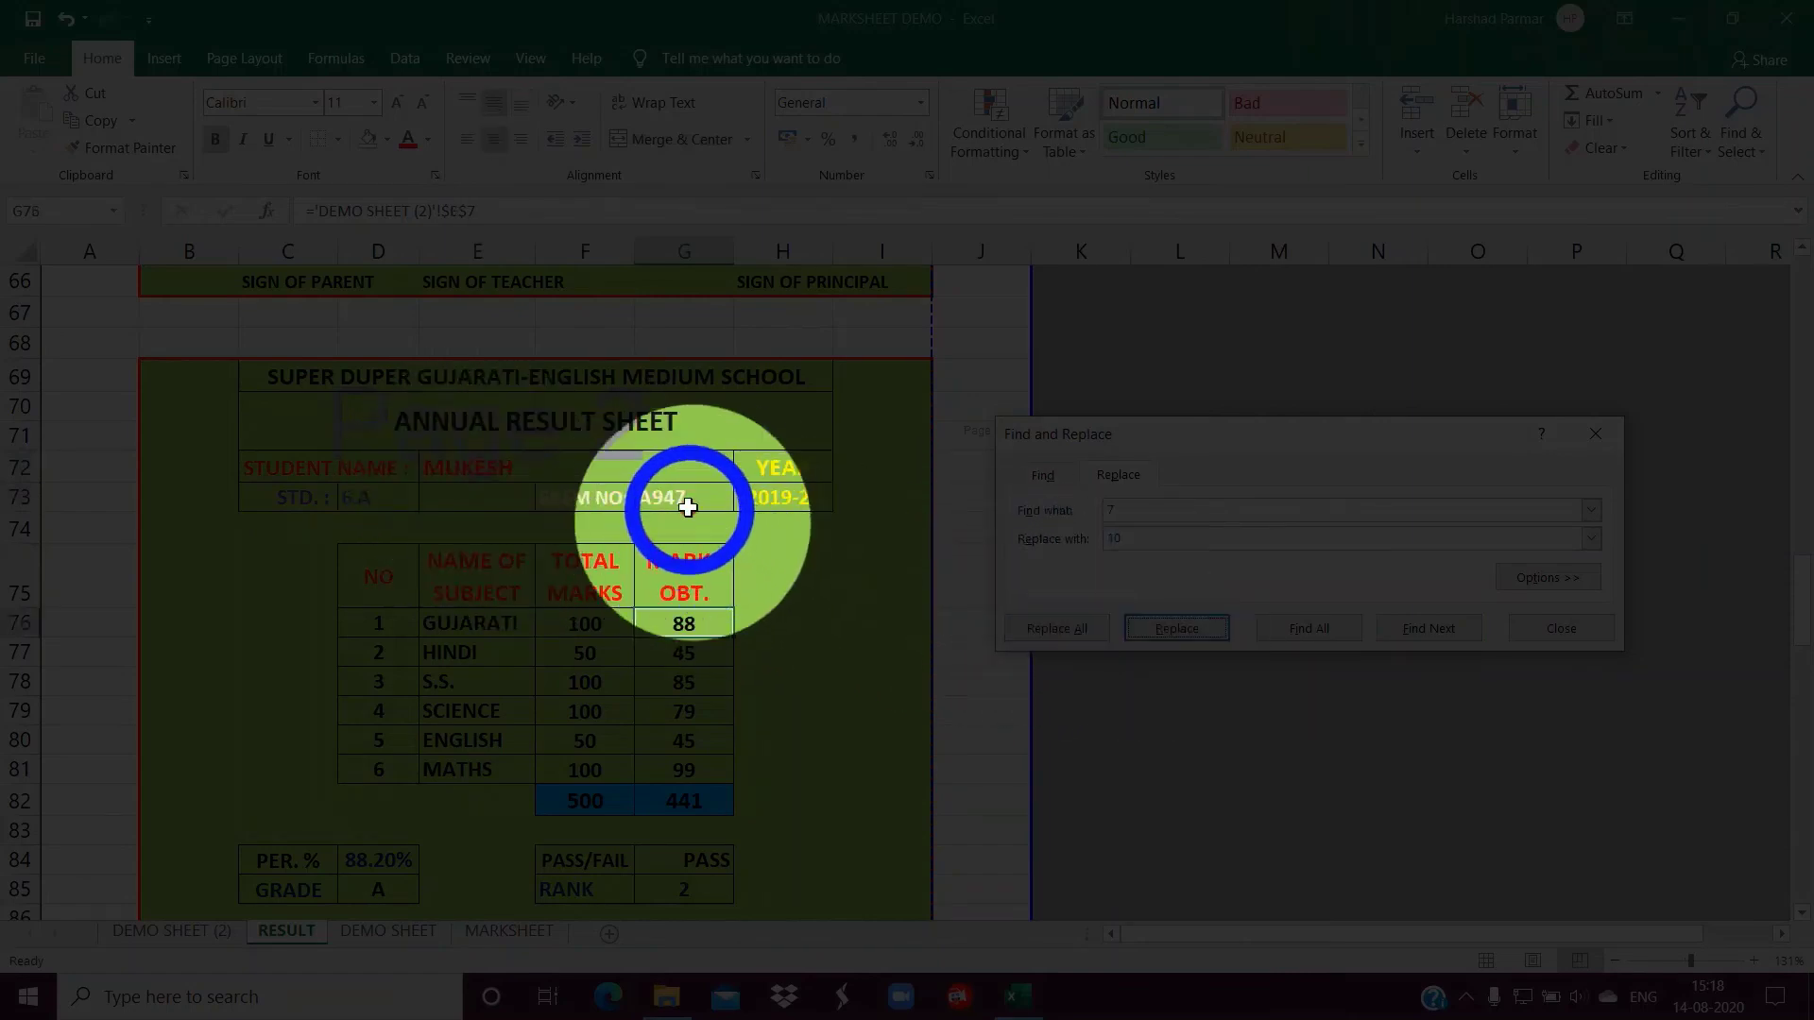
{"action": "left_click", "coordinate": [1164, 628]}
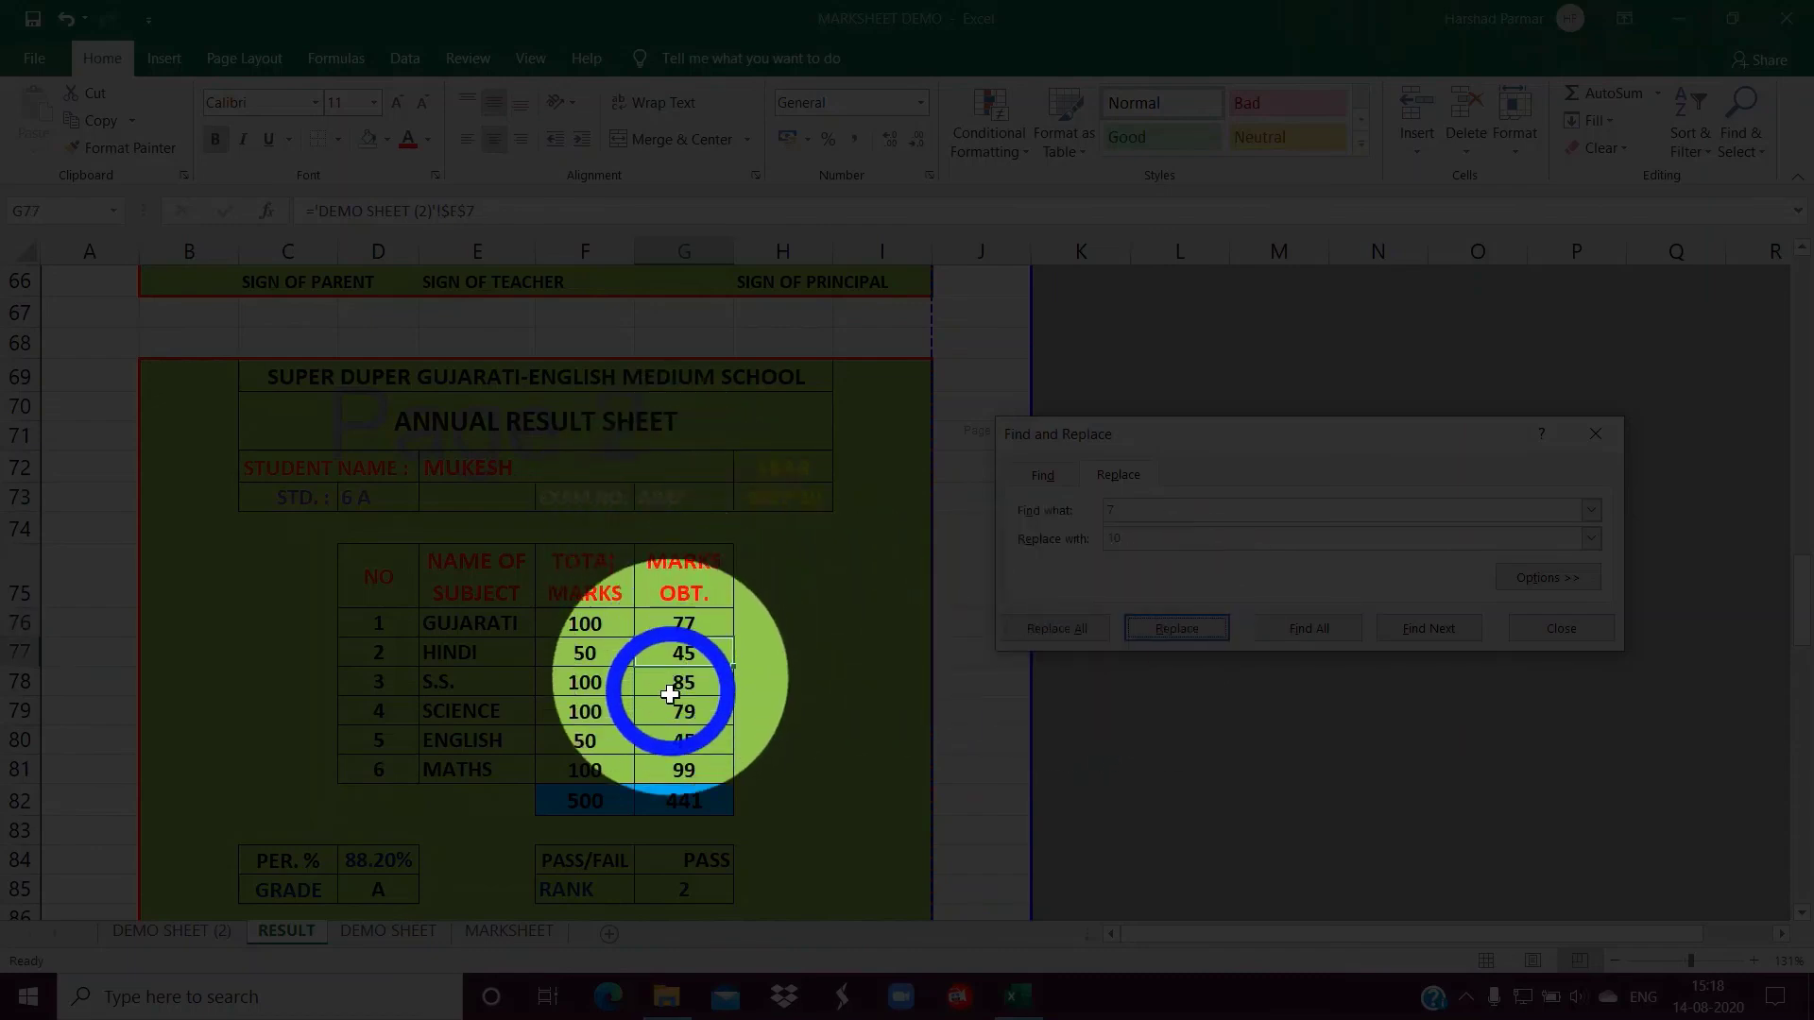
{"action": "left_click", "coordinate": [1177, 629]}
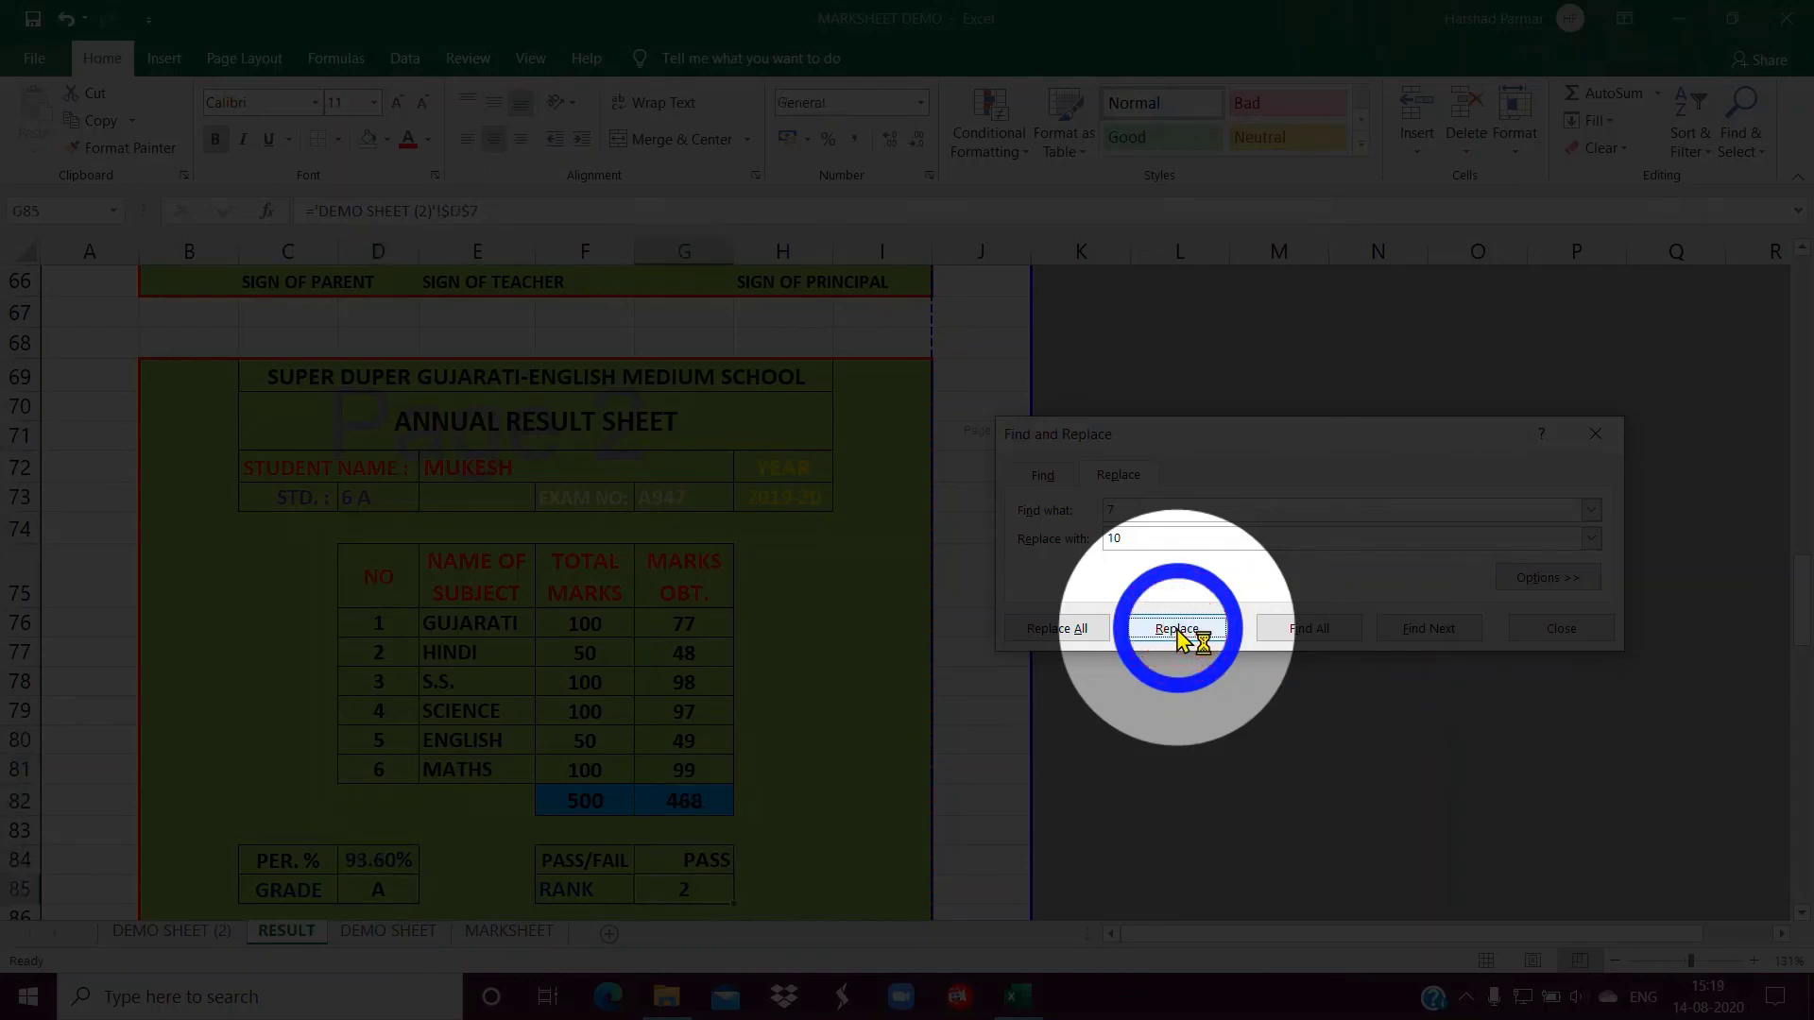
{"action": "left_click", "coordinate": [1177, 629]}
Replace 7 with 11 one match at a time through the fifth result sheet's formulas, from student name cell E98 to rank cell G111
{"action": "left_click", "coordinate": [506, 581]}
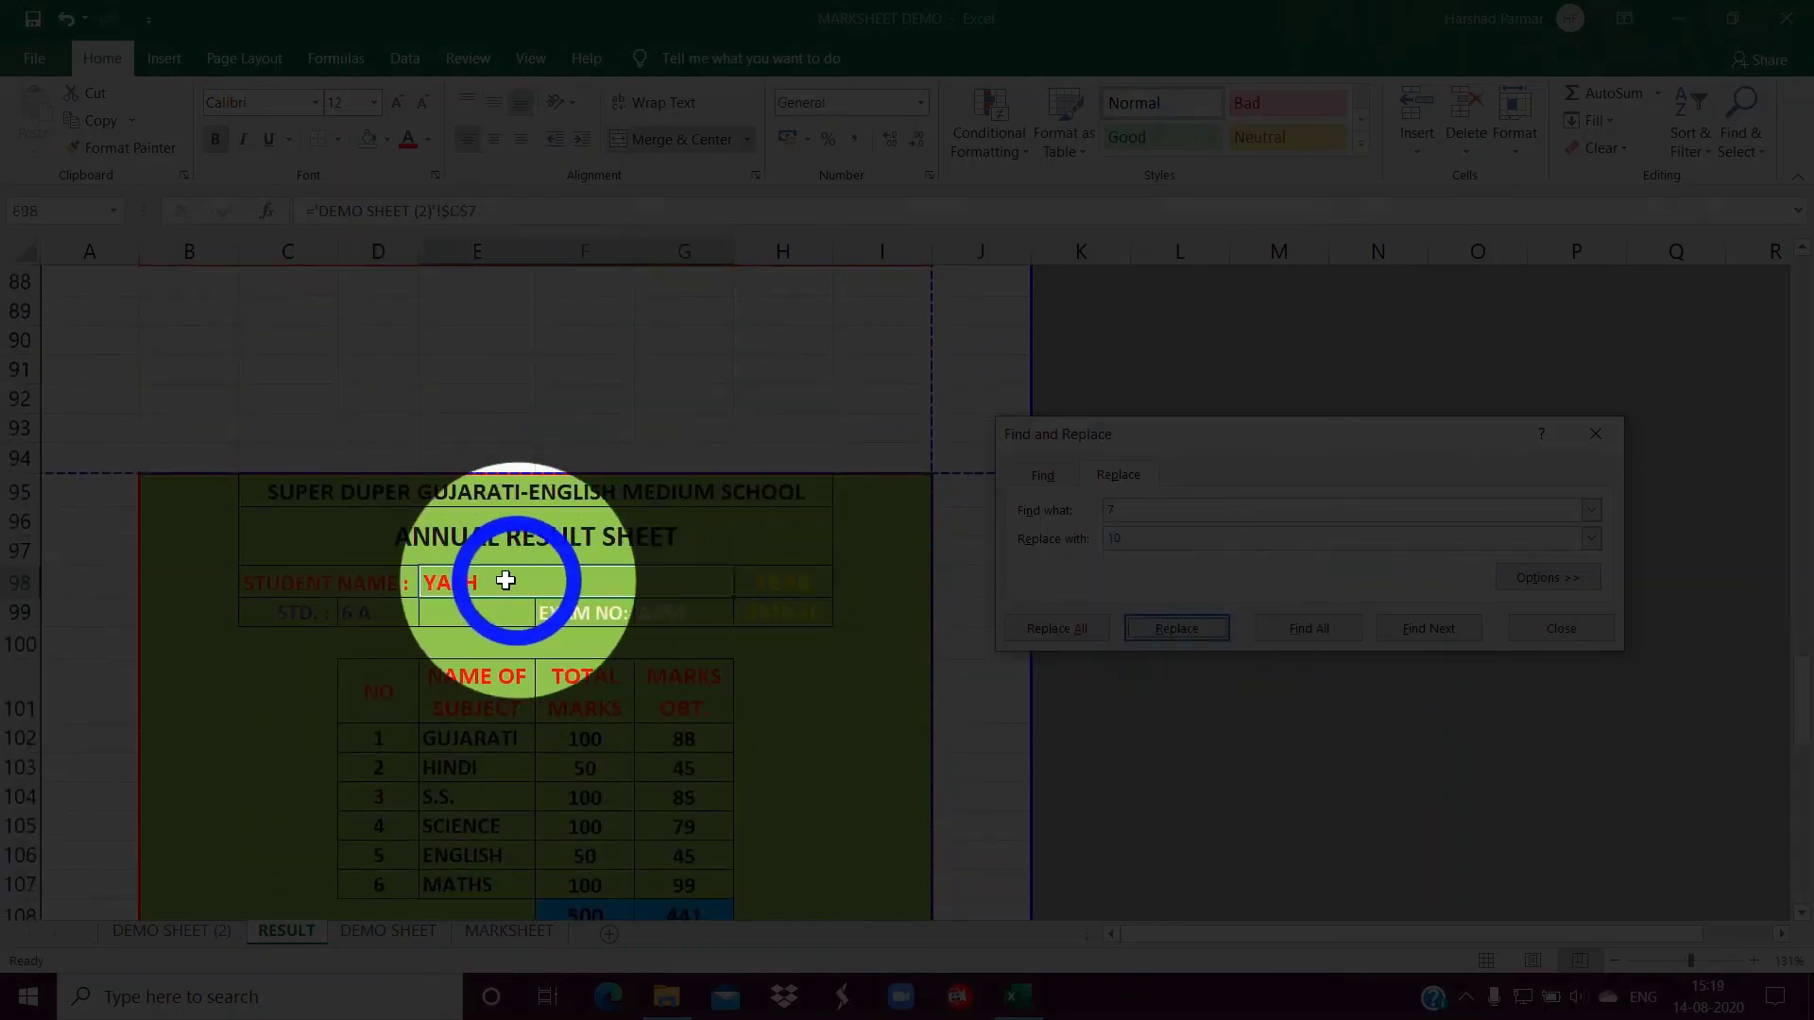
{"action": "left_click", "coordinate": [1109, 538]}
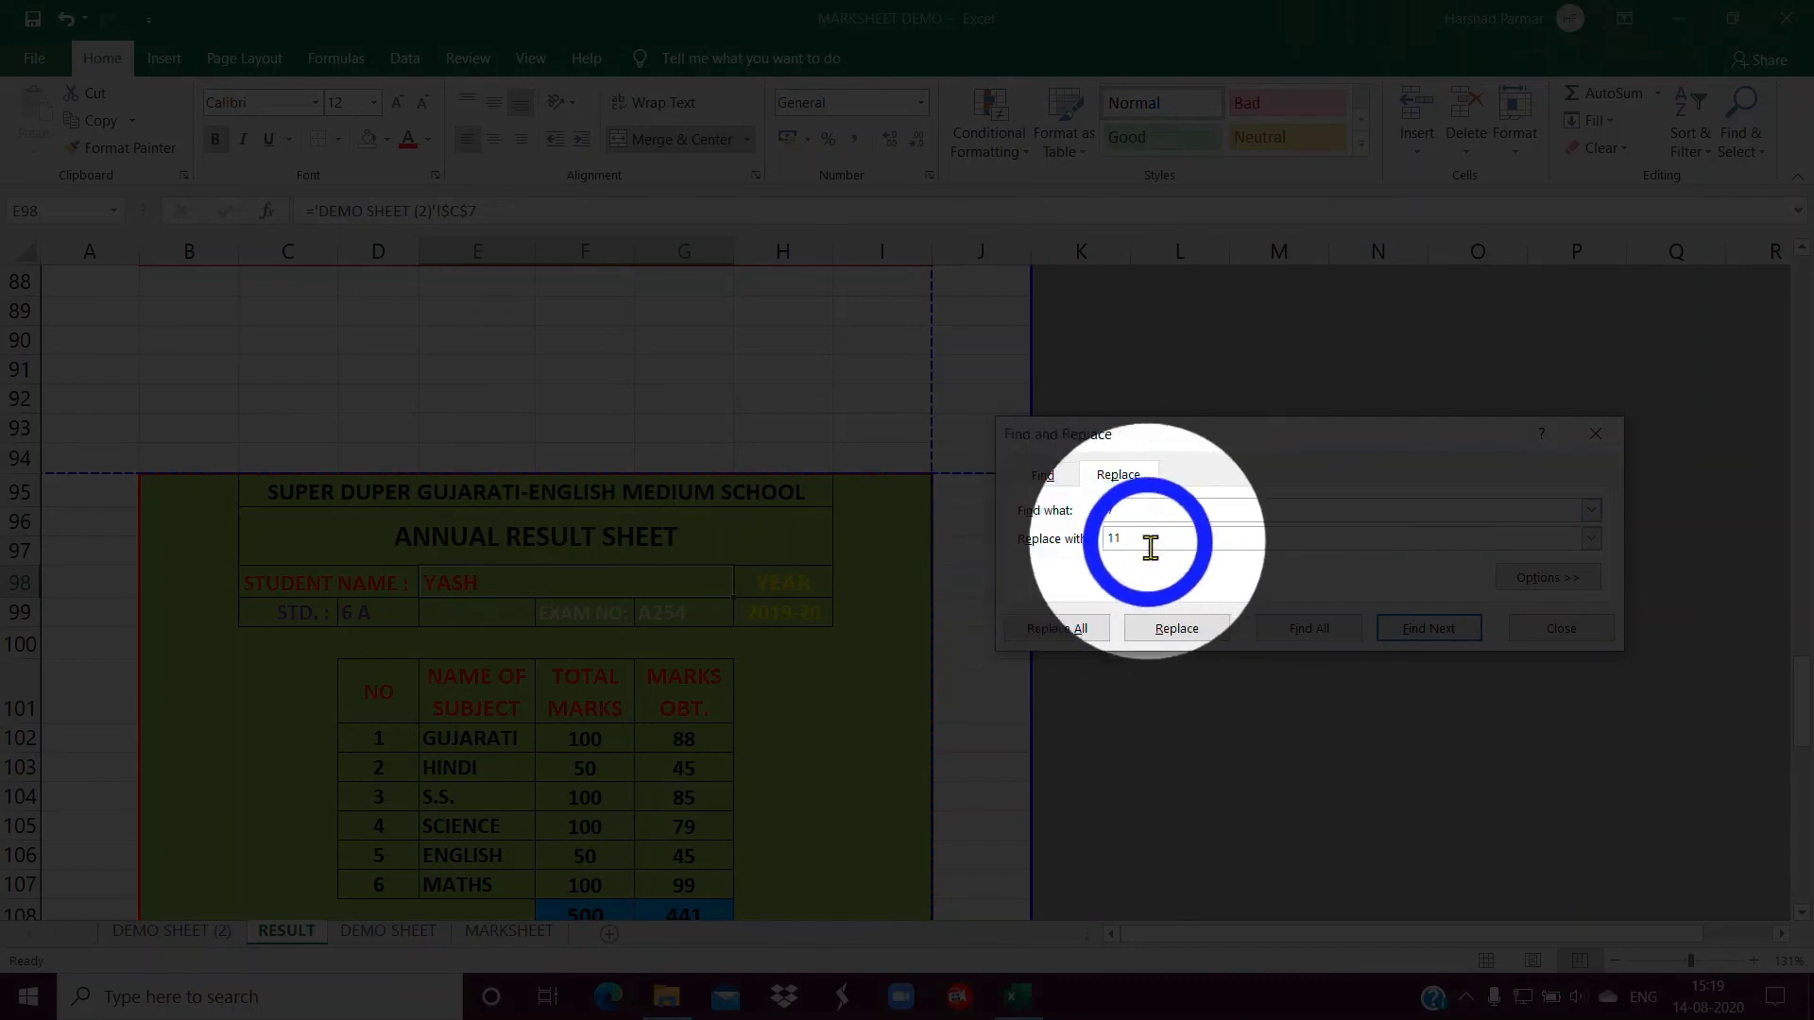
{"action": "left_click", "coordinate": [1207, 634]}
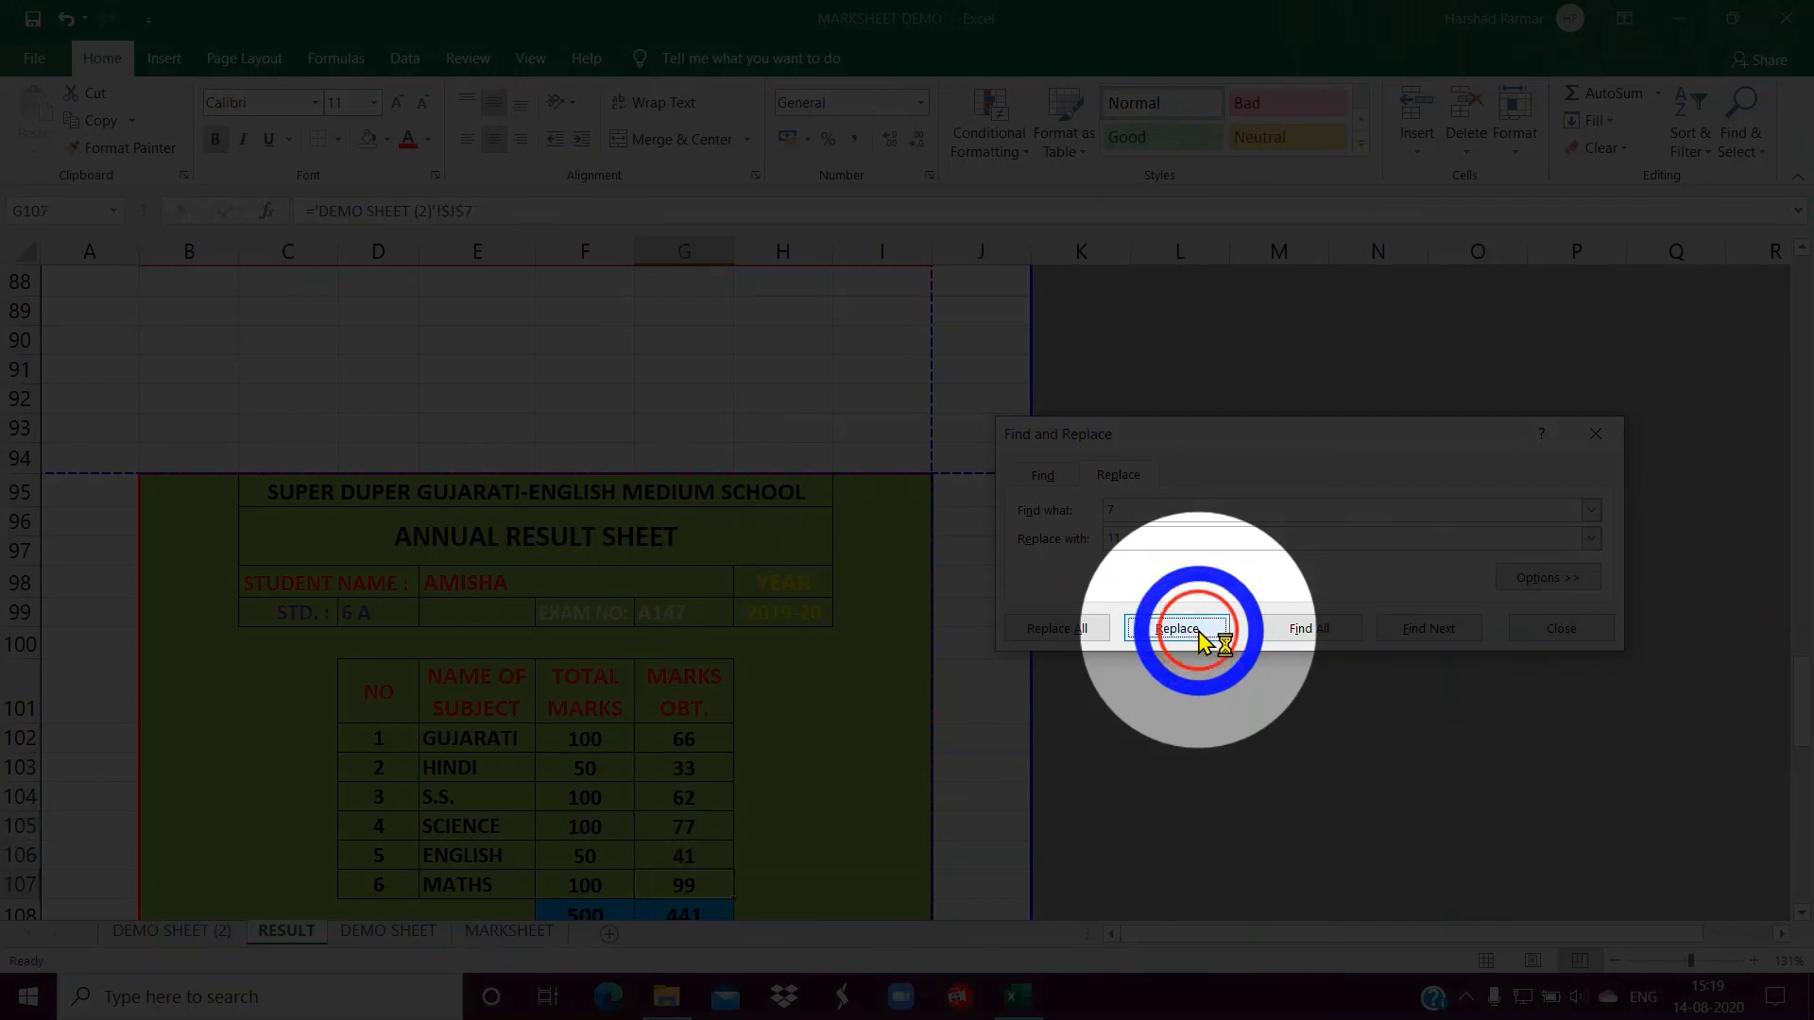
{"action": "left_click", "coordinate": [1202, 636]}
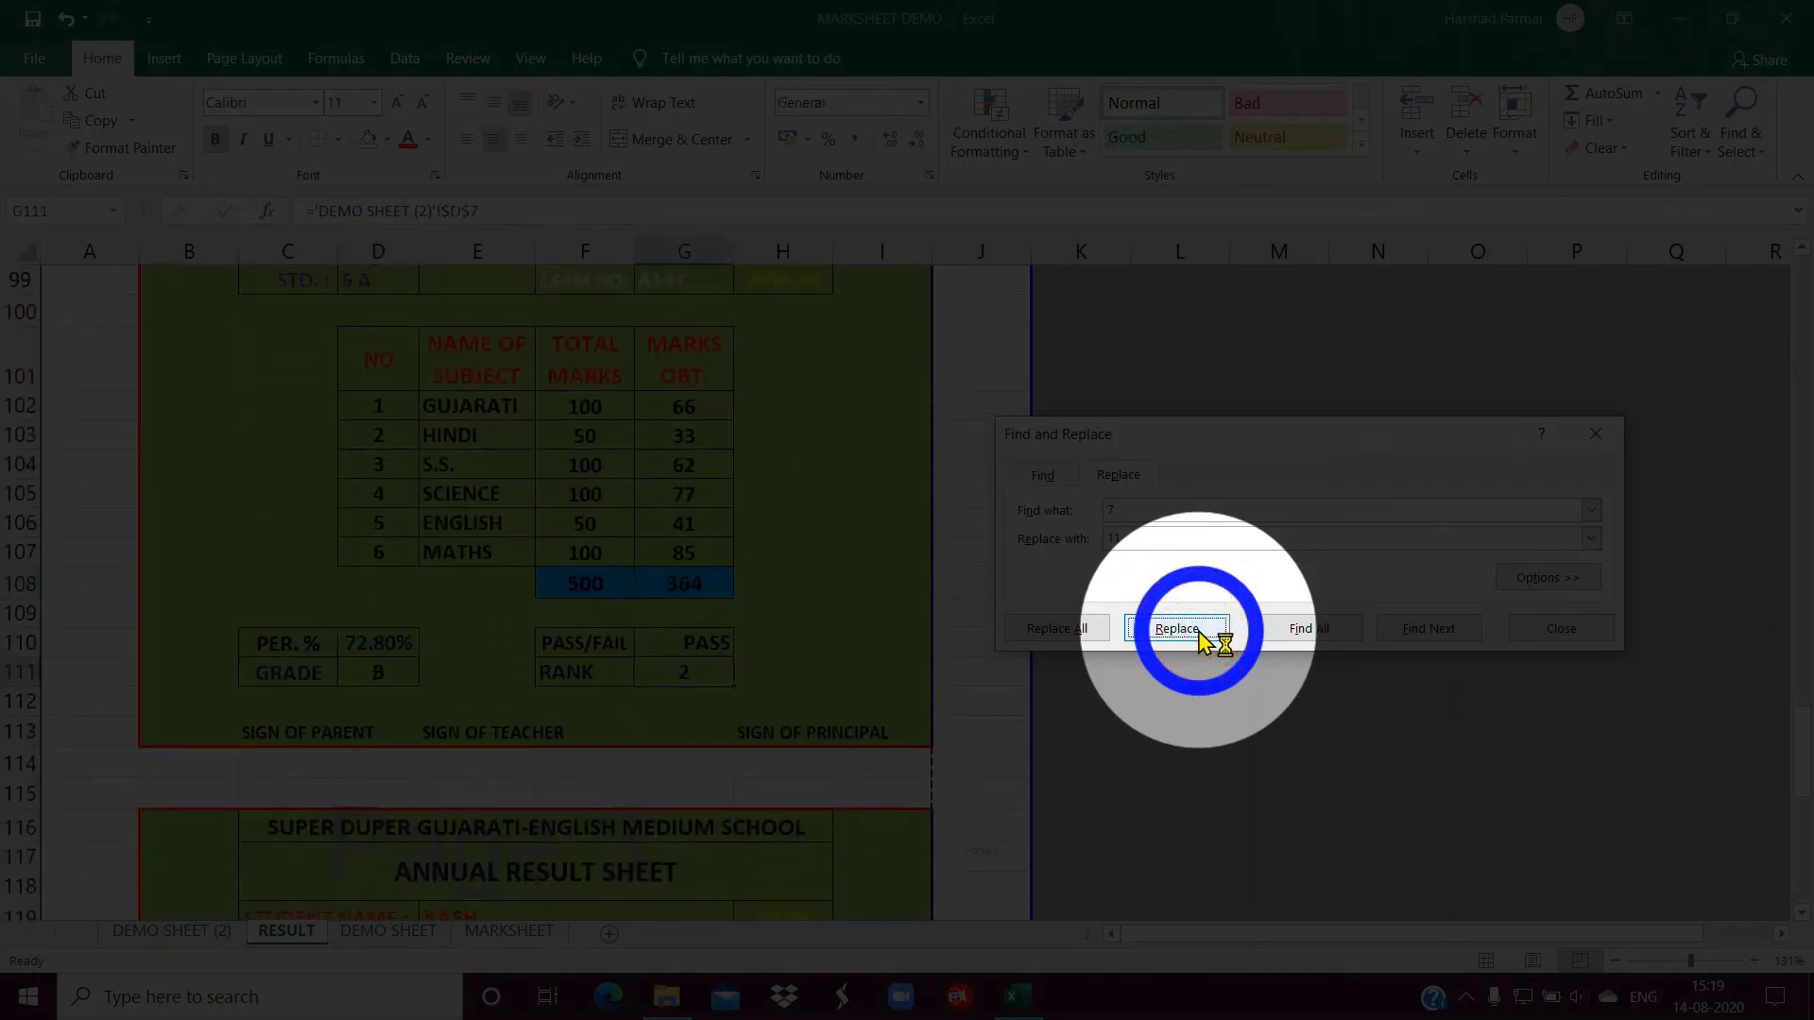
{"action": "left_click", "coordinate": [1199, 636]}
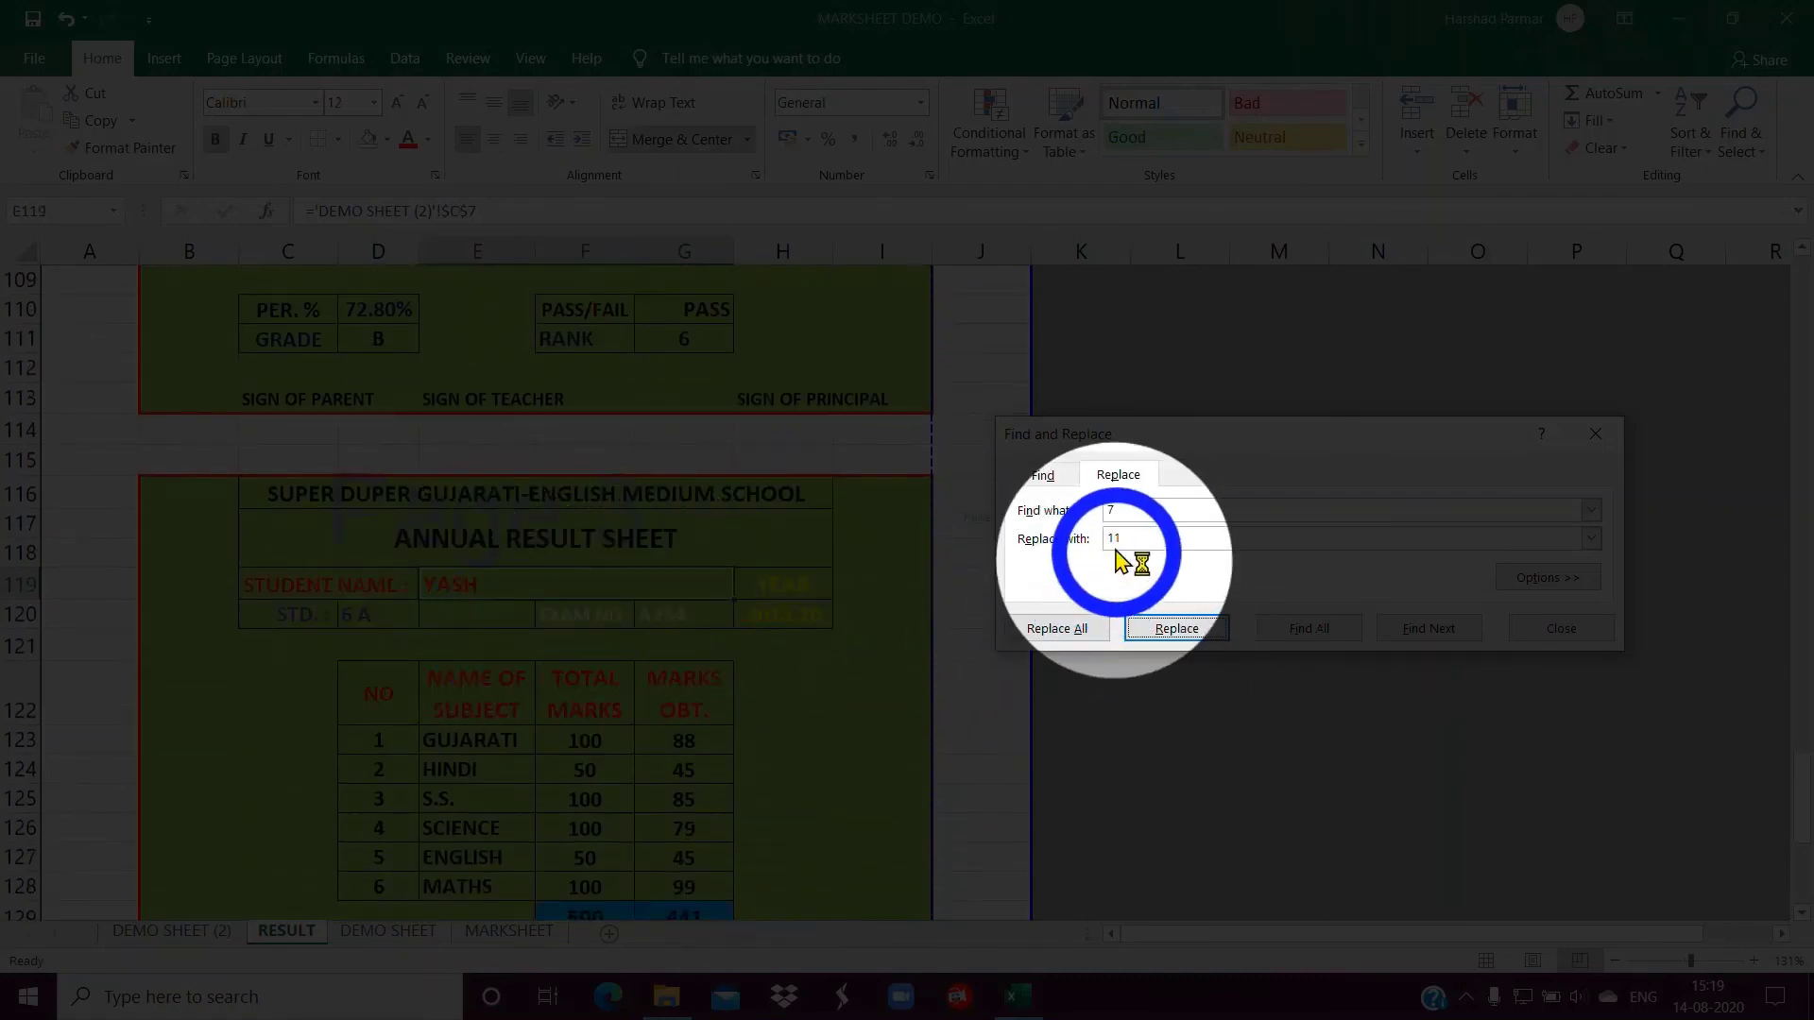
Replace 7 with 12 in the sixth result sheet's name, exam number and six subject mark formulas, starting at E119, and close the replacement dialog
{"action": "left_click", "coordinate": [1087, 539]}
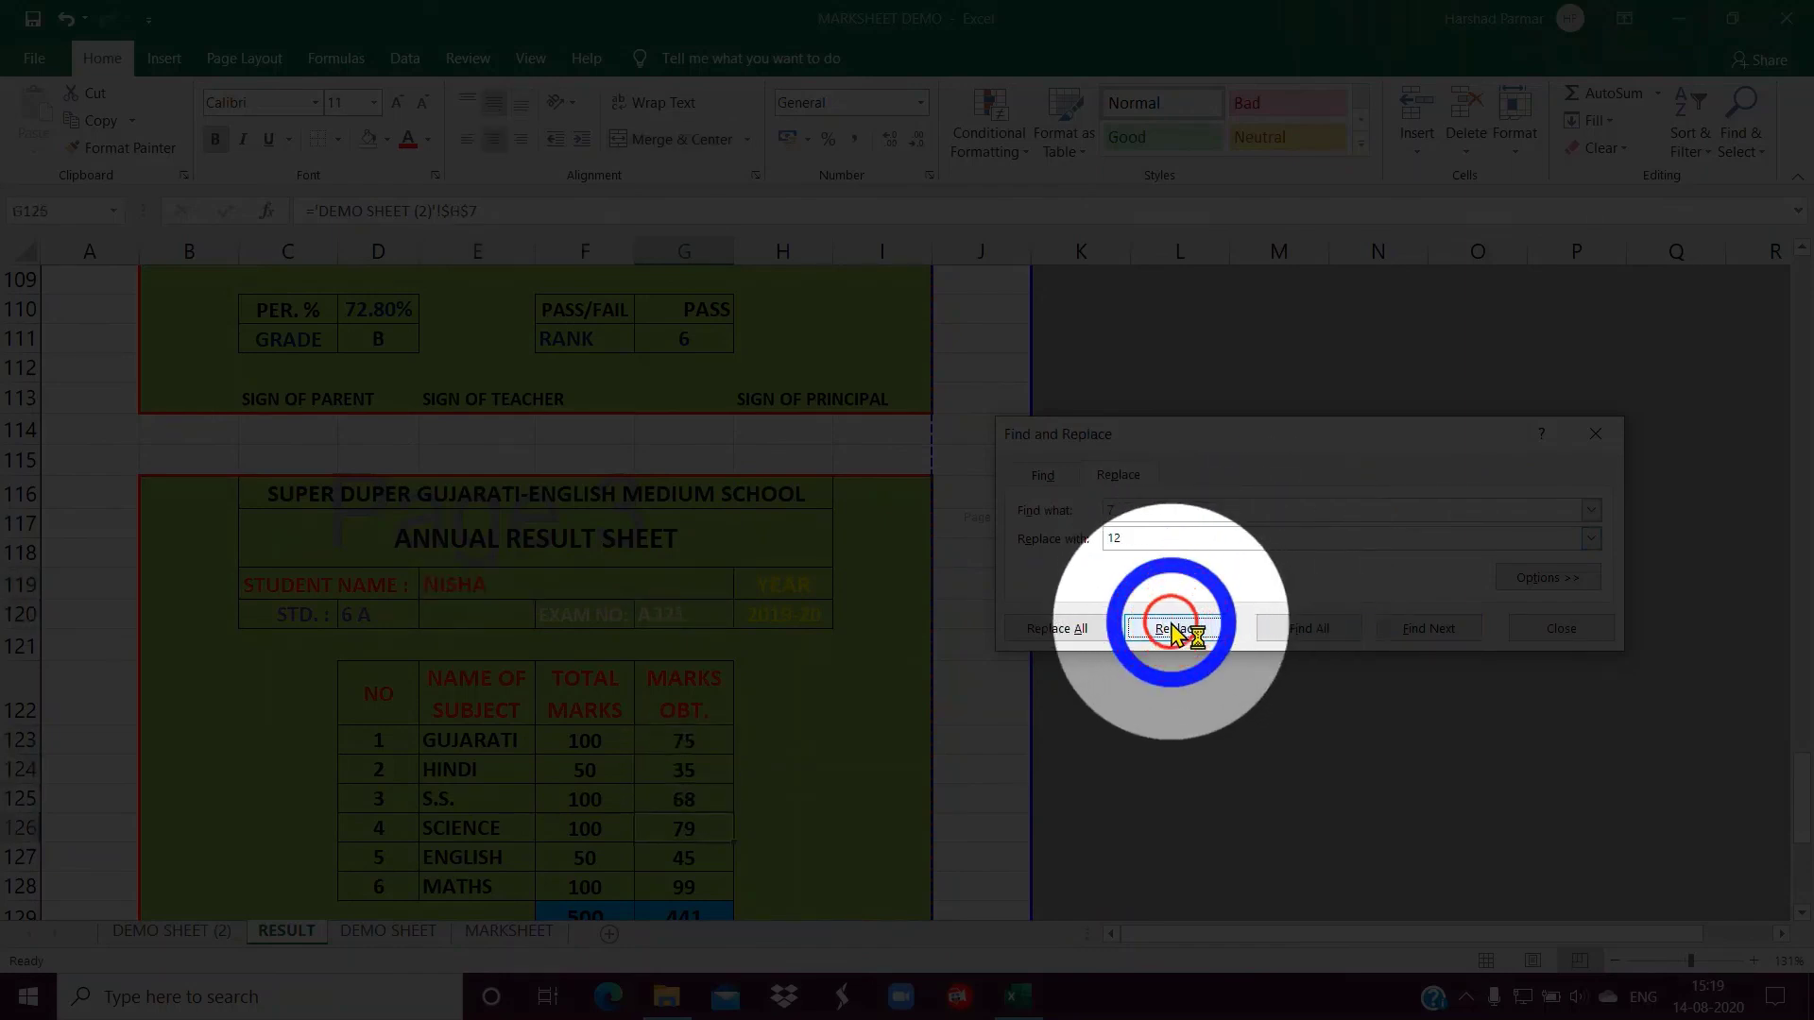
{"action": "left_click", "coordinate": [1174, 629]}
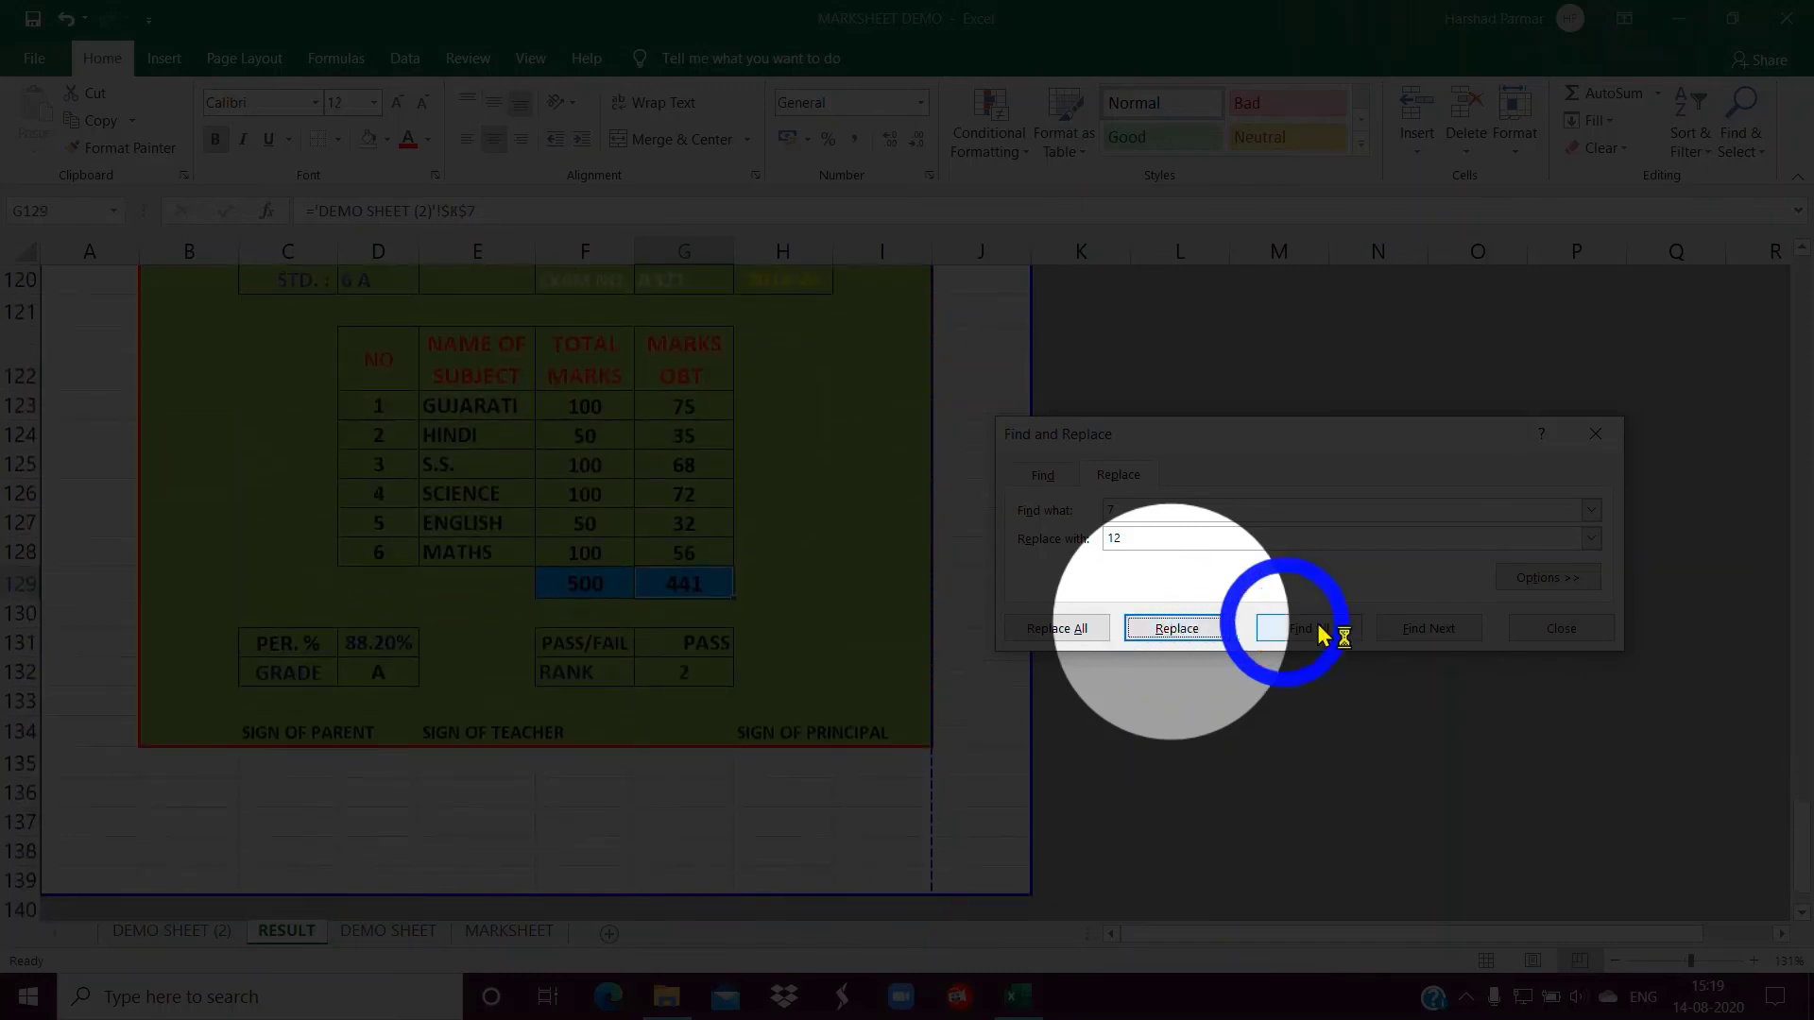
{"action": "left_click", "coordinate": [1426, 628]}
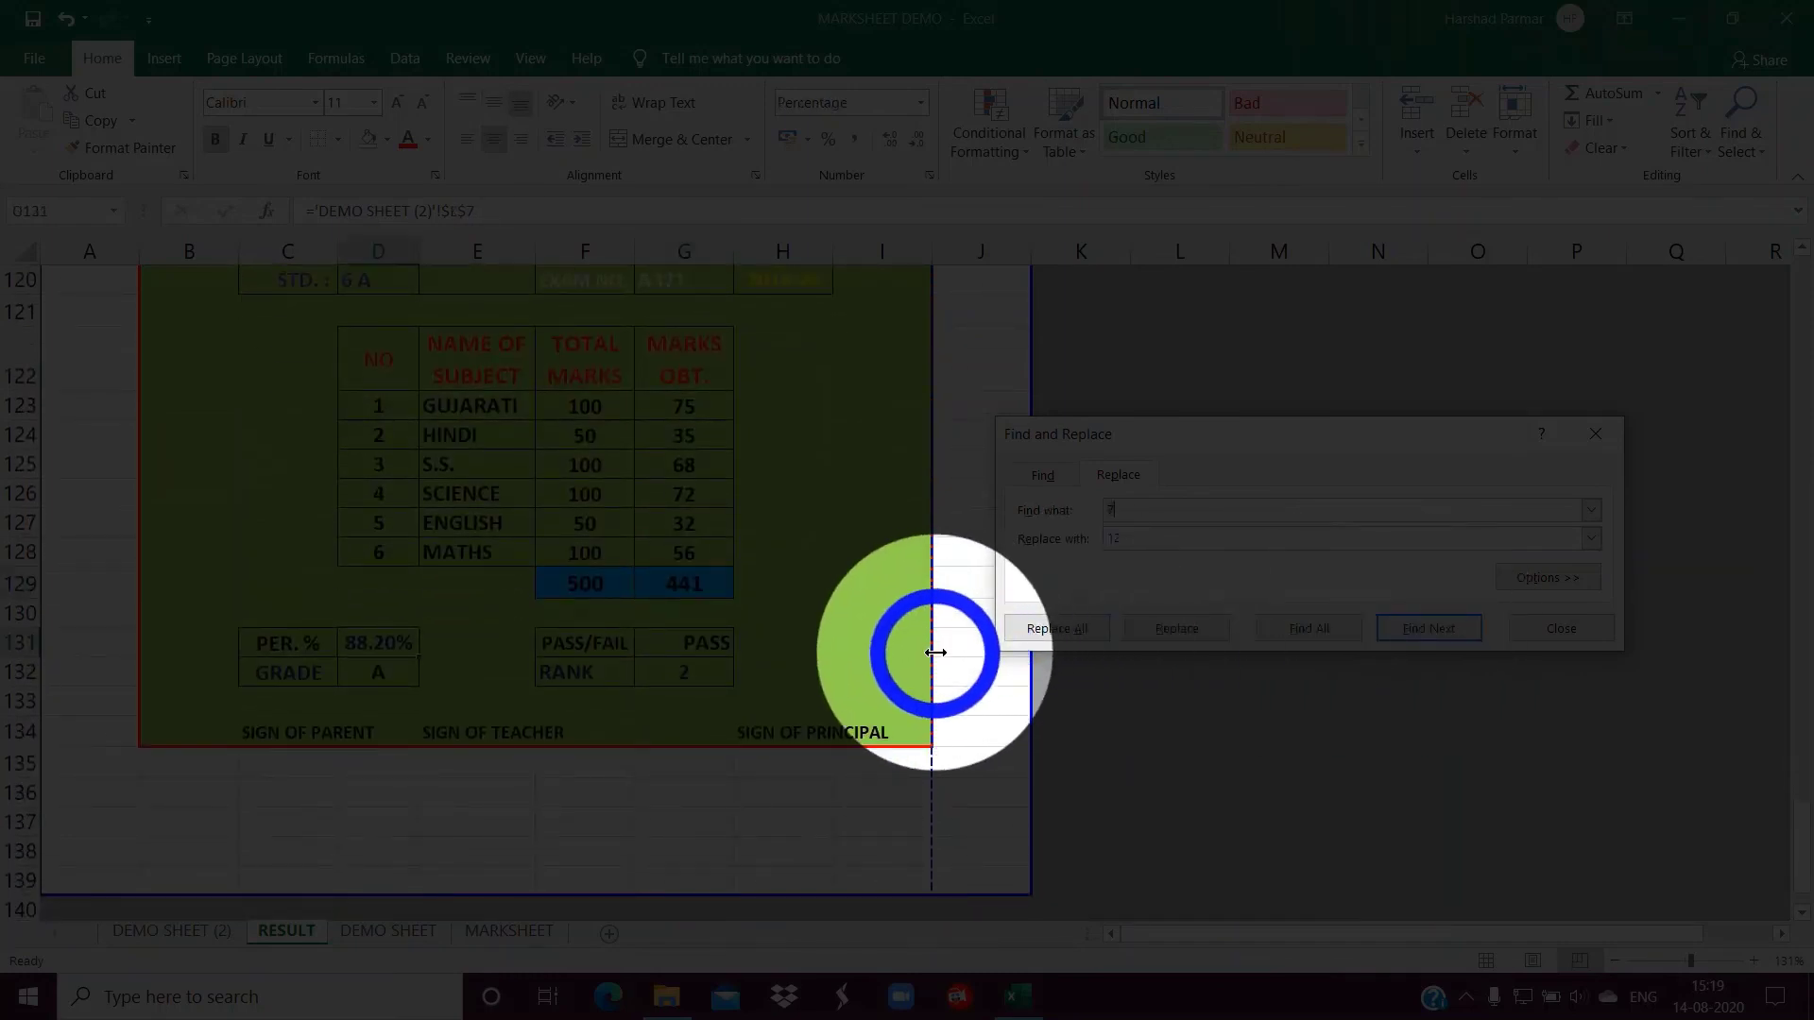
{"action": "key", "text": "shift+F10"}
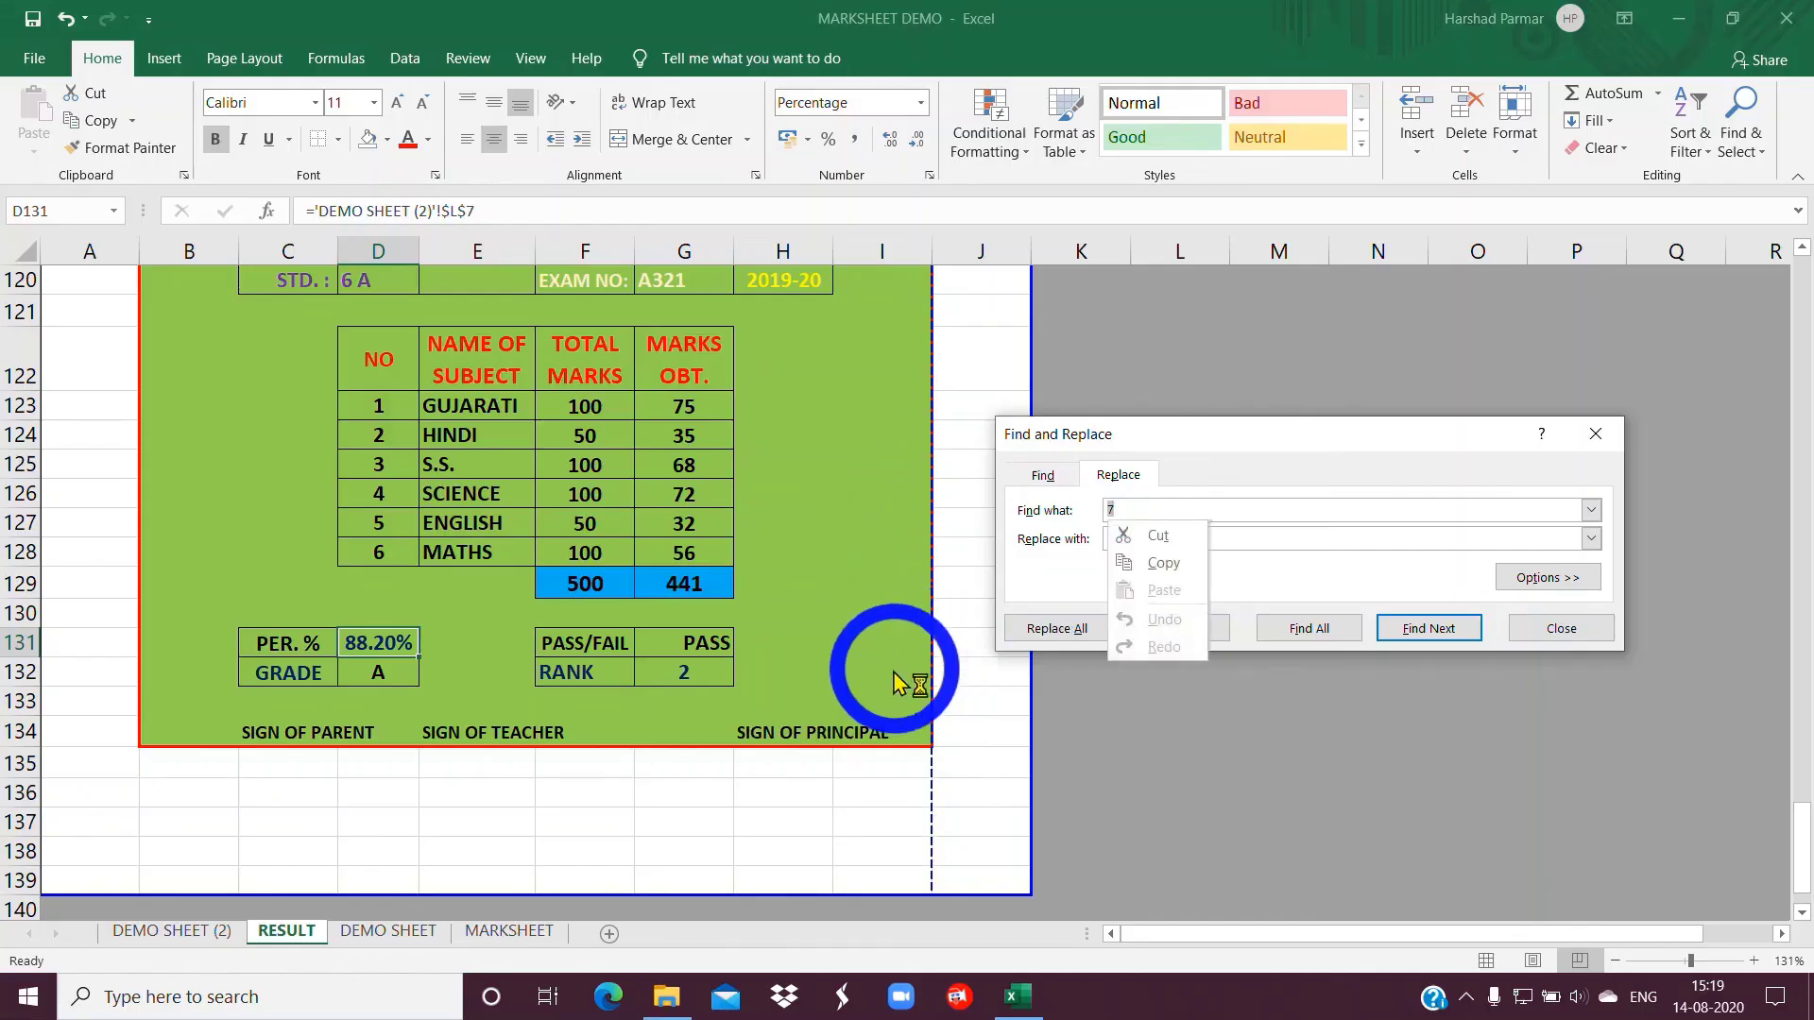
{"action": "left_click", "coordinate": [1581, 627]}
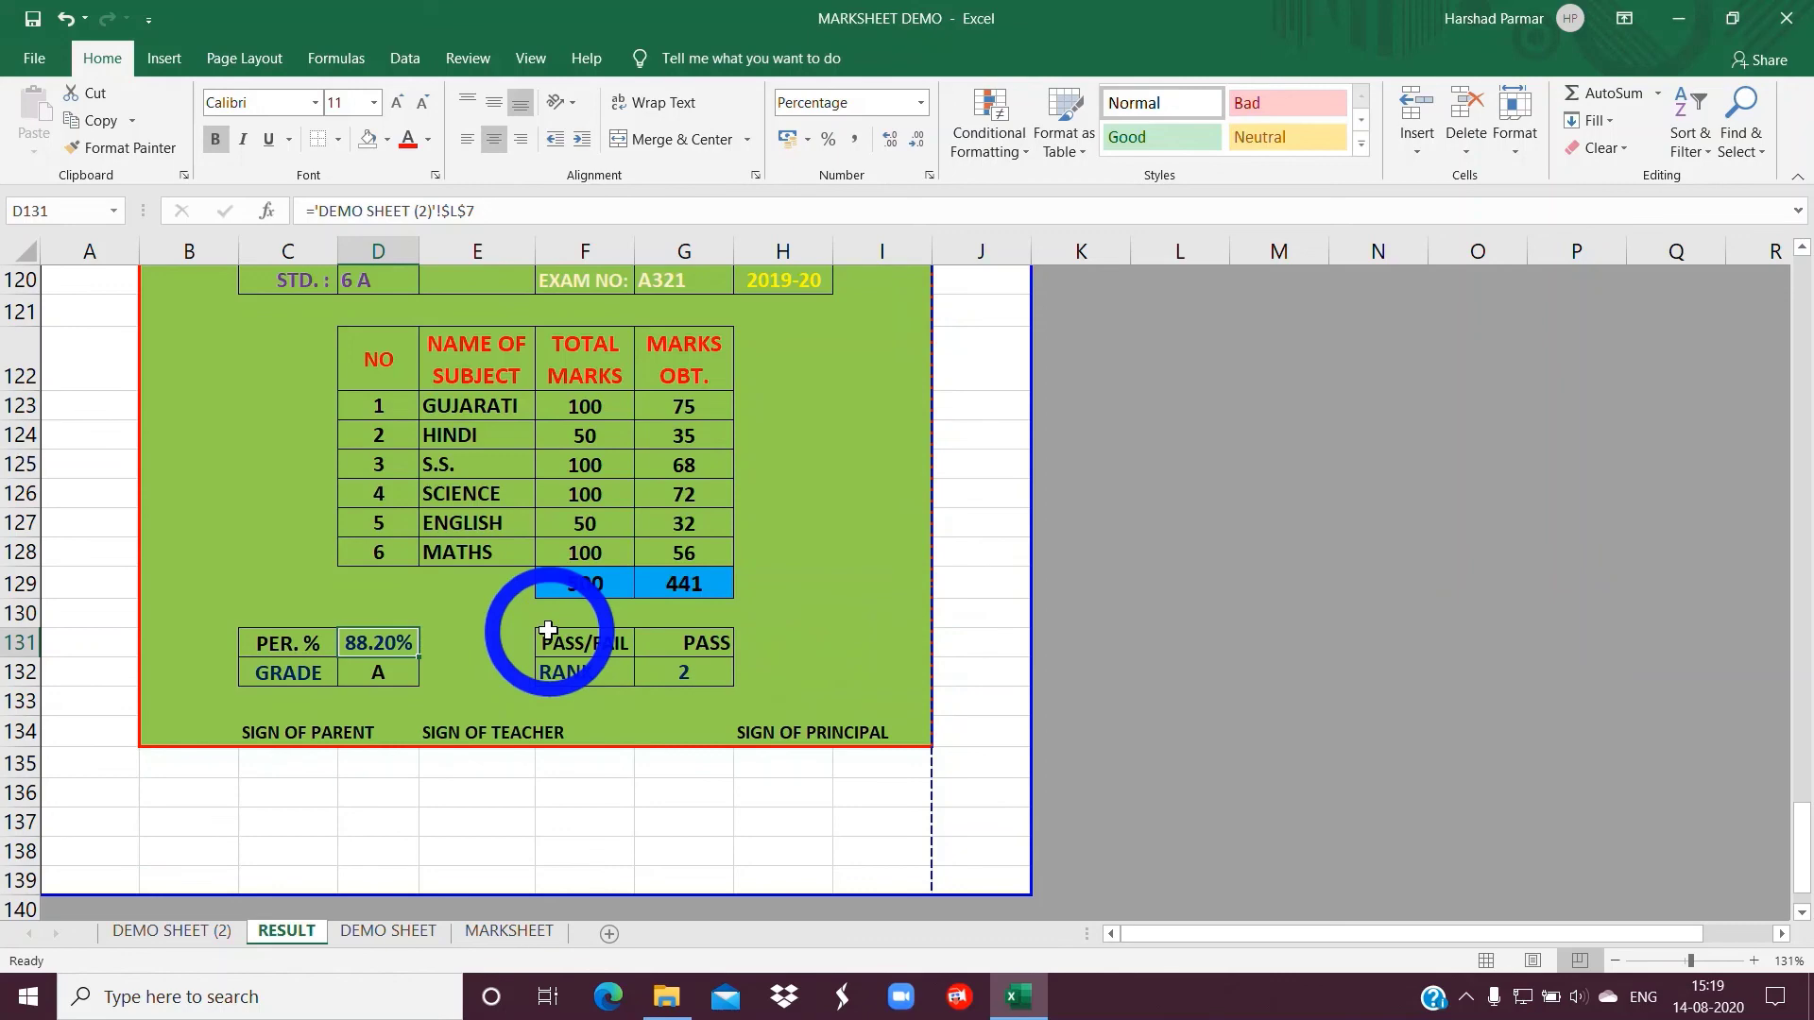
Compare the sixth result sheet with the sixth student's row on DEMO SHEET (2) and return to the RESULT sheet
{"action": "scroll", "coordinate": [551, 600], "scroll_direction": "up", "scroll_amount": 3}
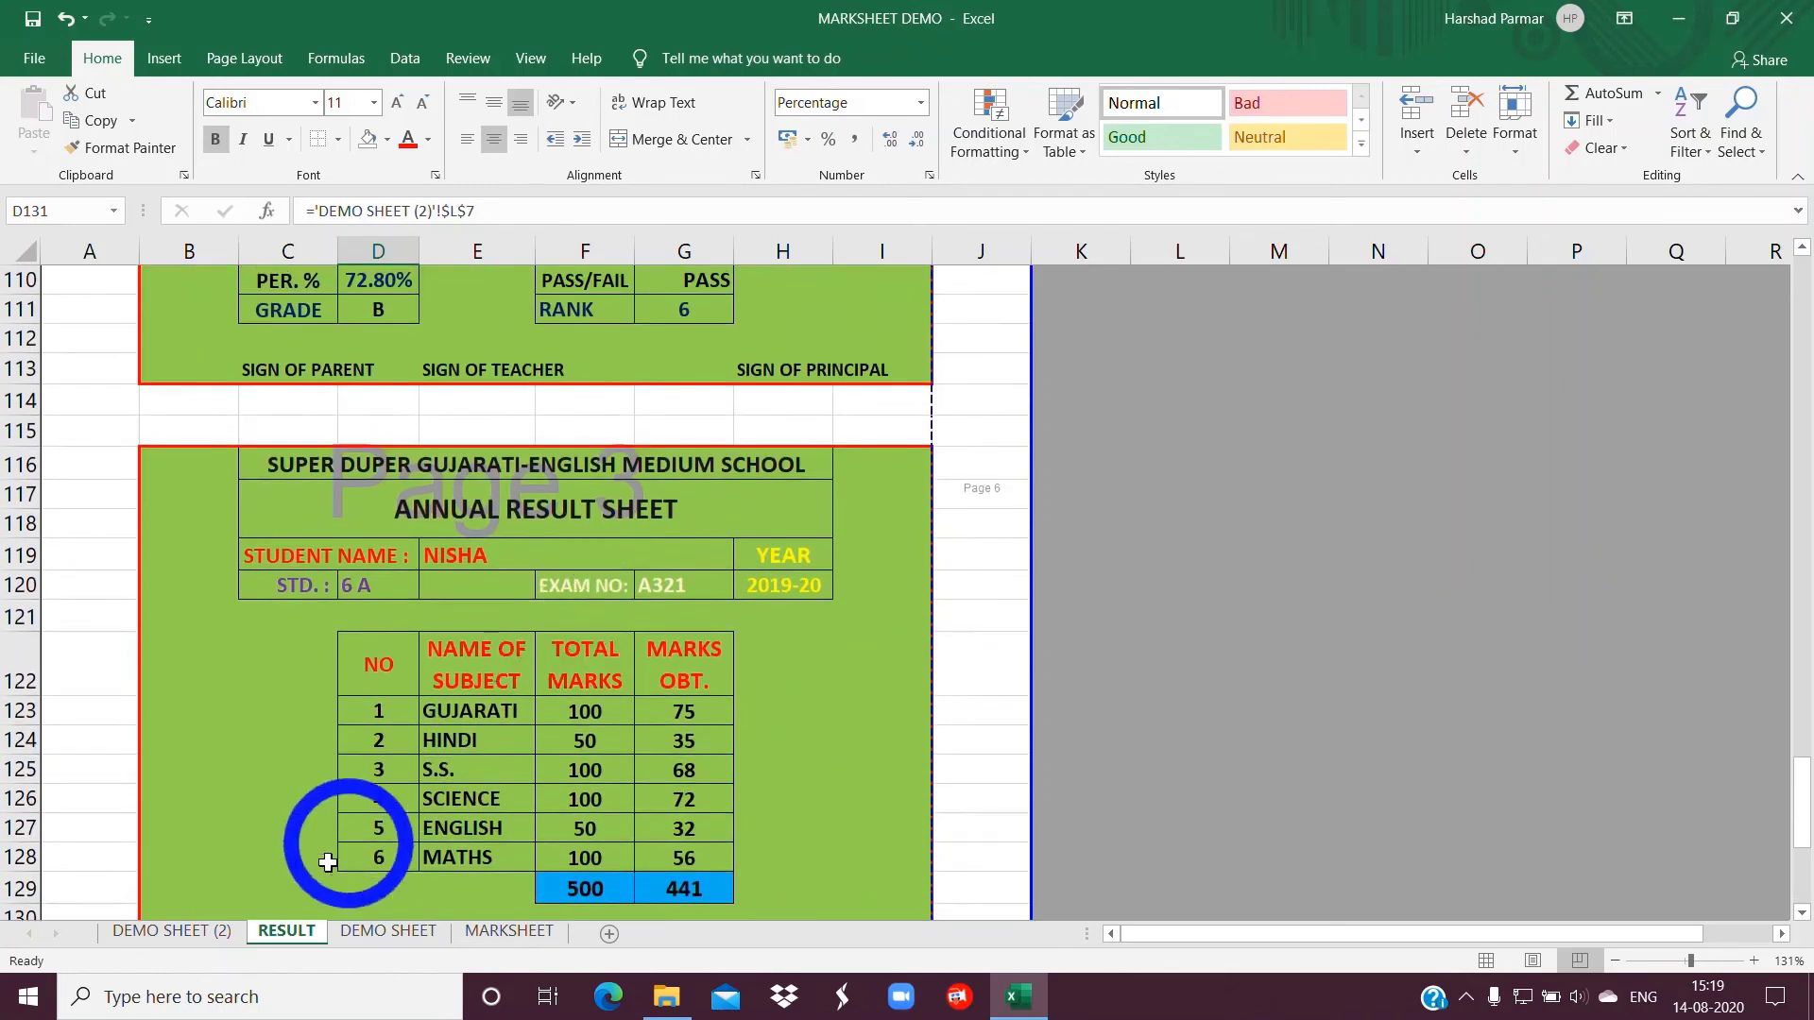
{"action": "left_click", "coordinate": [152, 938]}
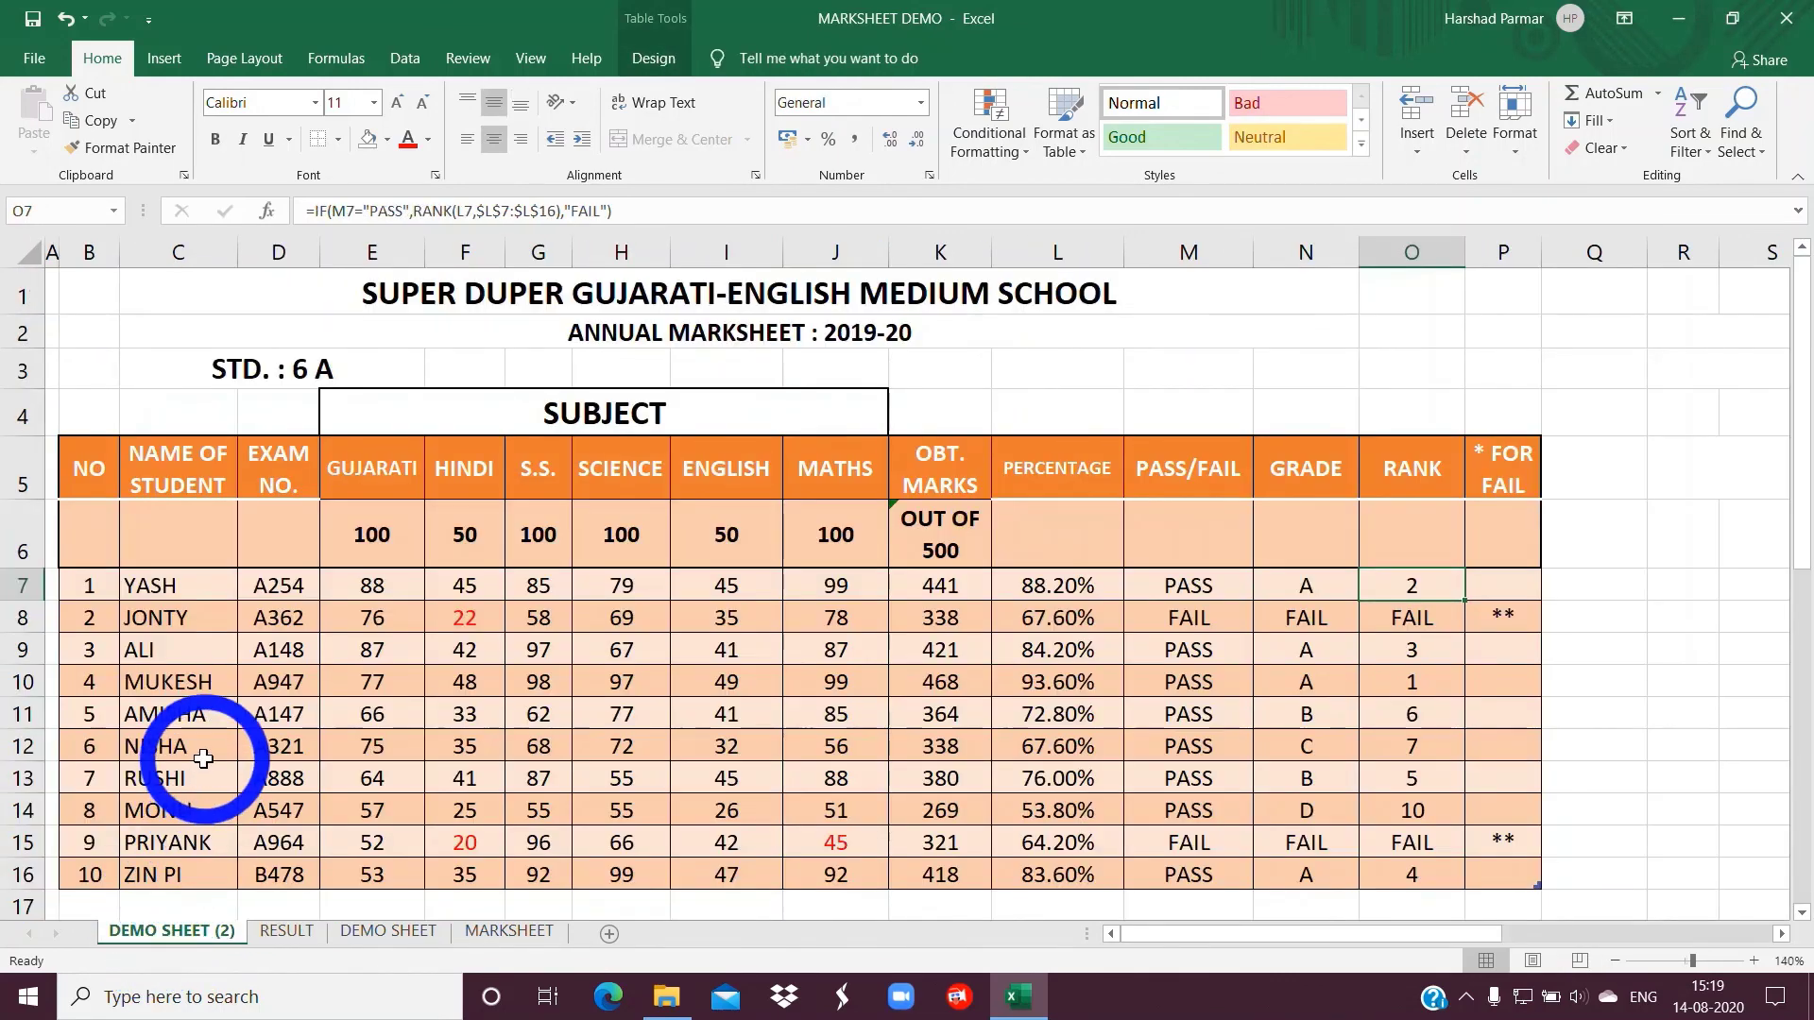
{"action": "left_click", "coordinate": [291, 938]}
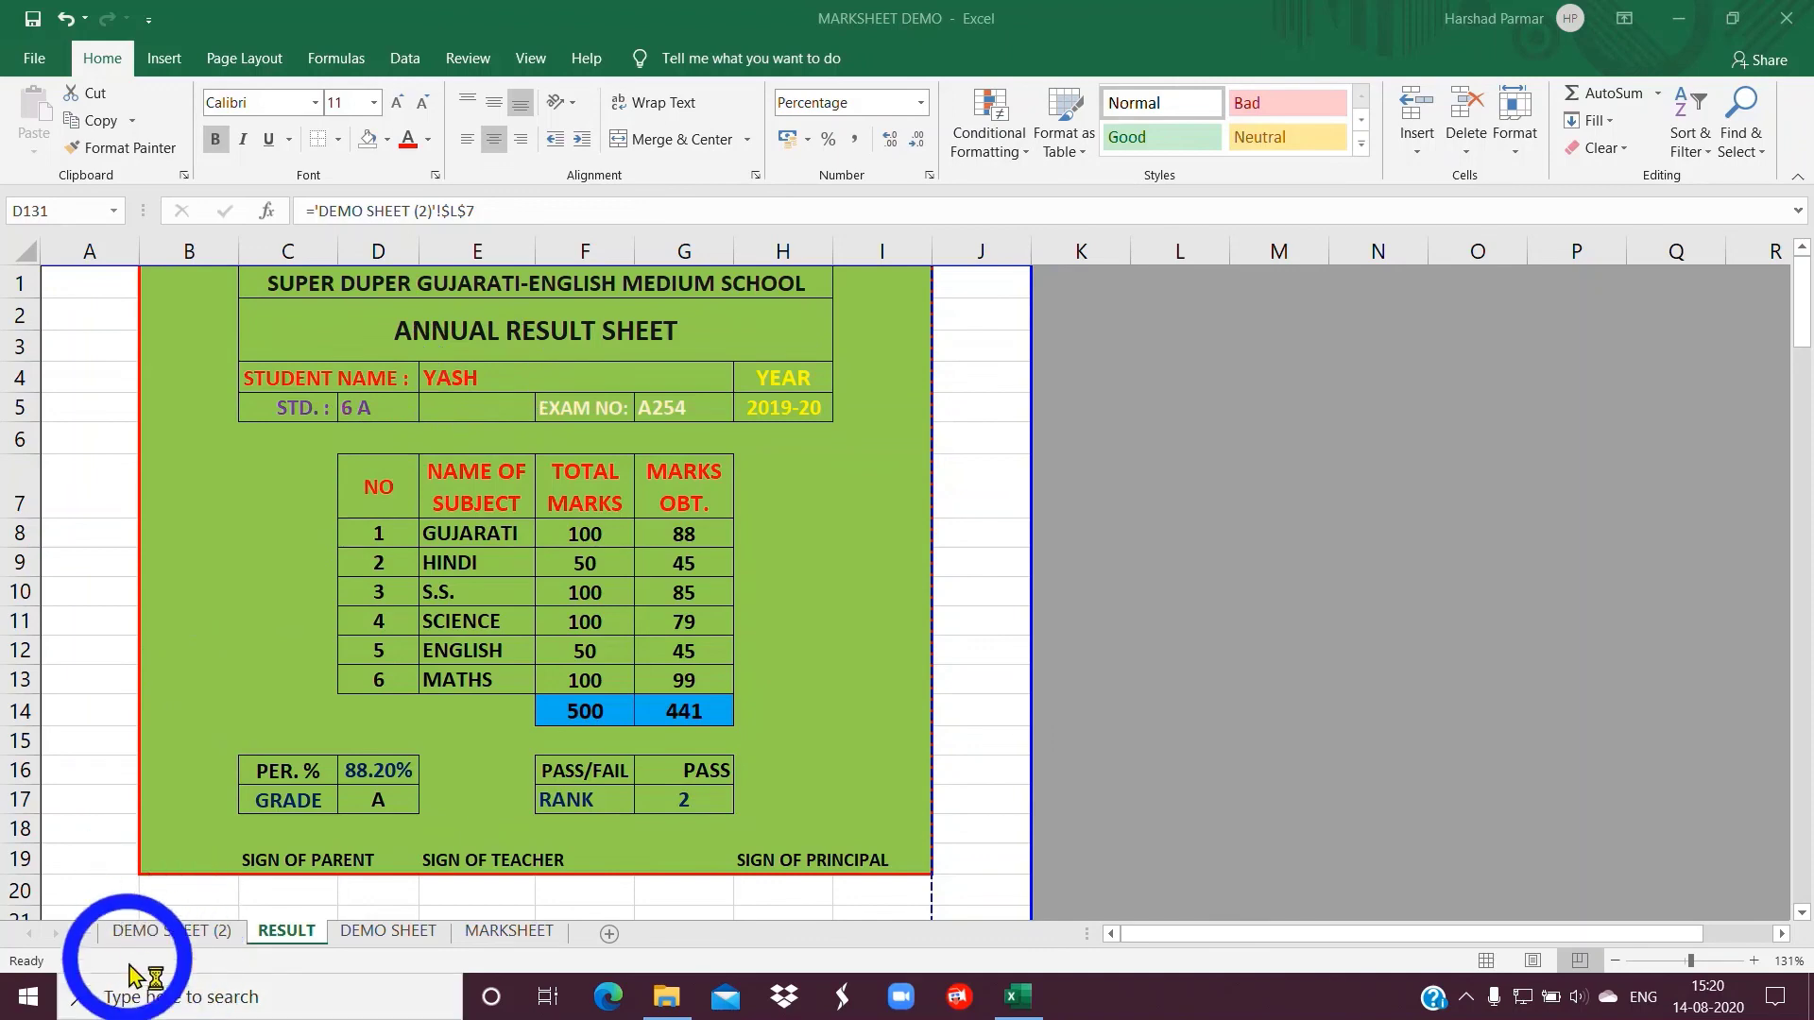
Add a surname to the first student's name in cell C7 of DEMO SHEET (2) and check the linked name on the RESULT sheet
{"action": "left_click", "coordinate": [141, 930]}
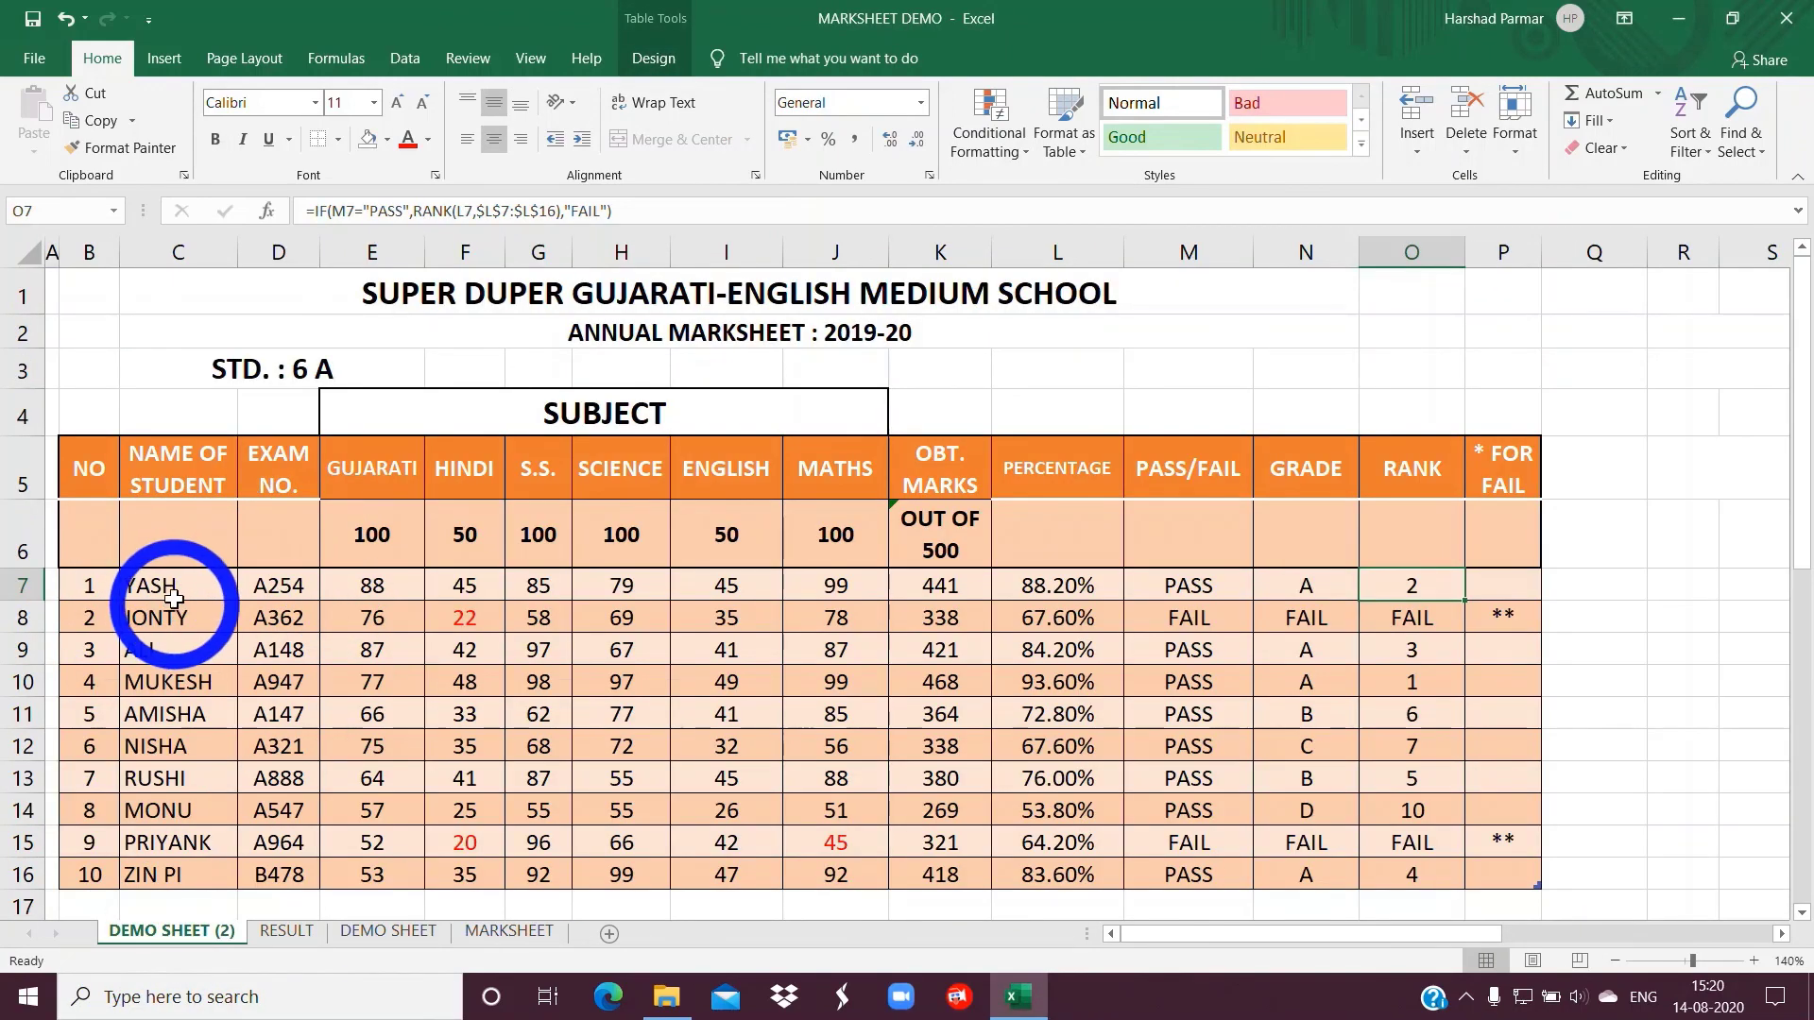
{"action": "left_click", "coordinate": [173, 598]}
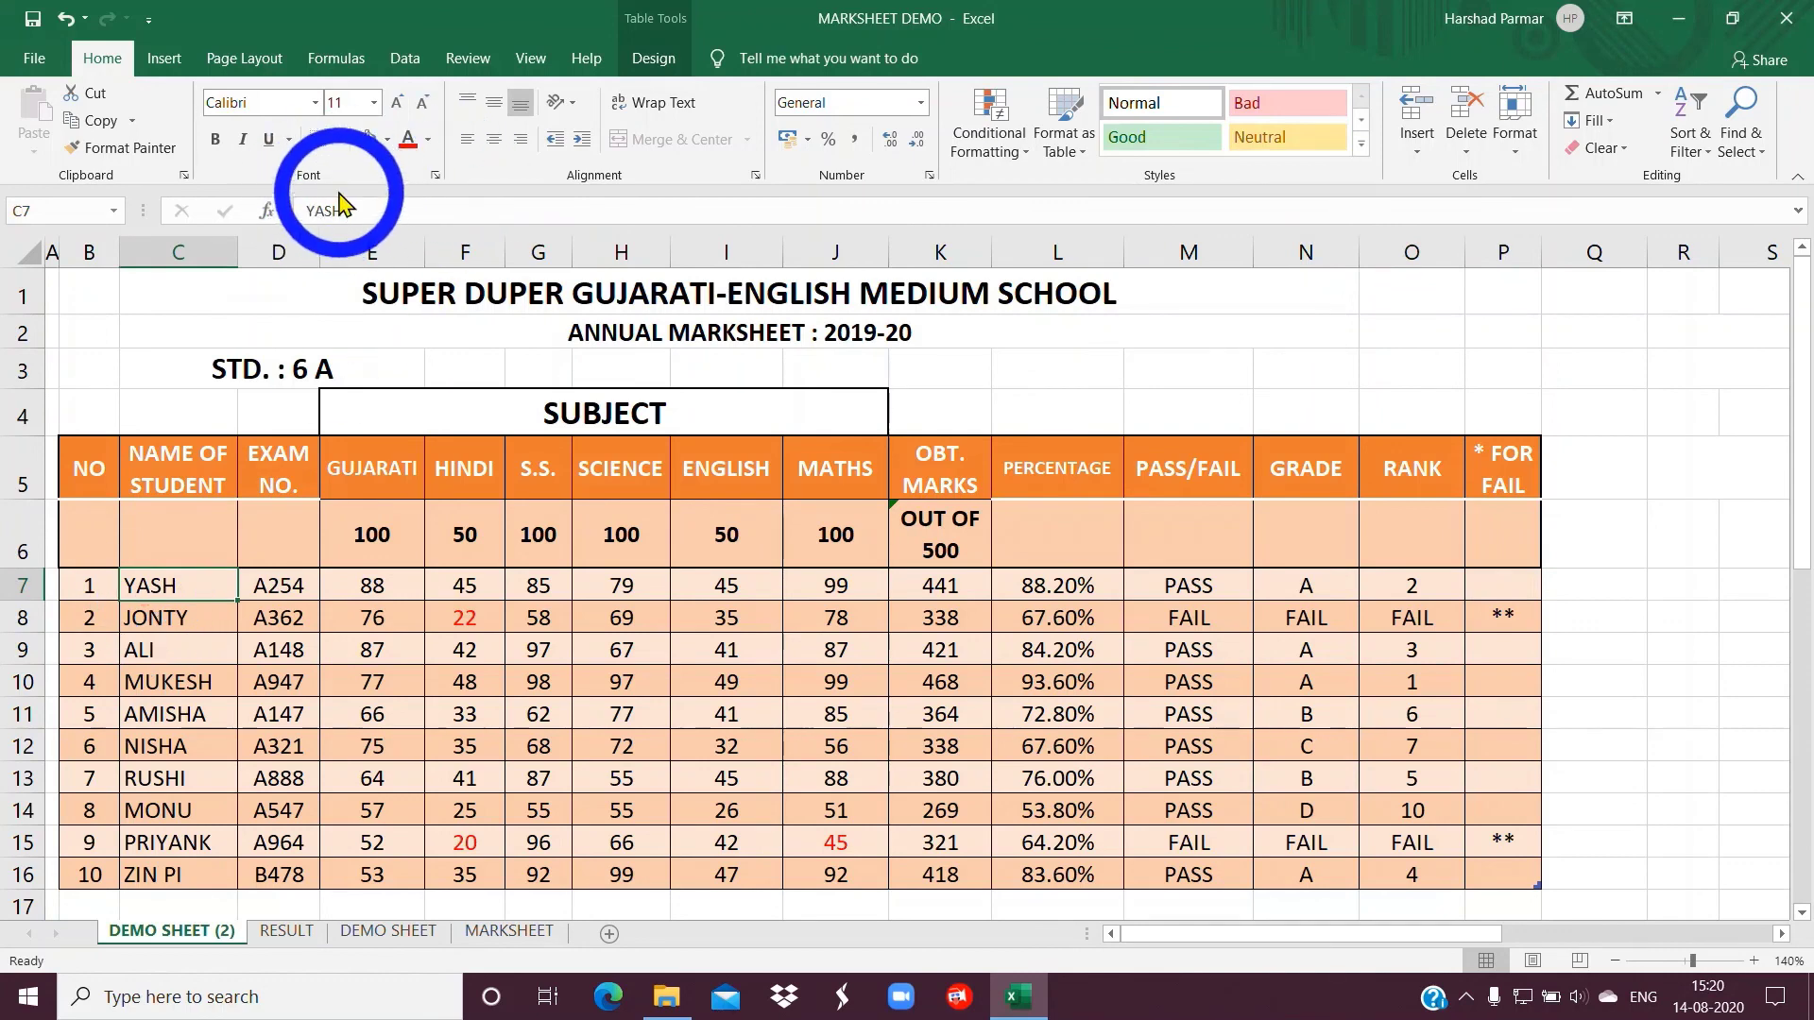
{"action": "left_click", "coordinate": [395, 213]}
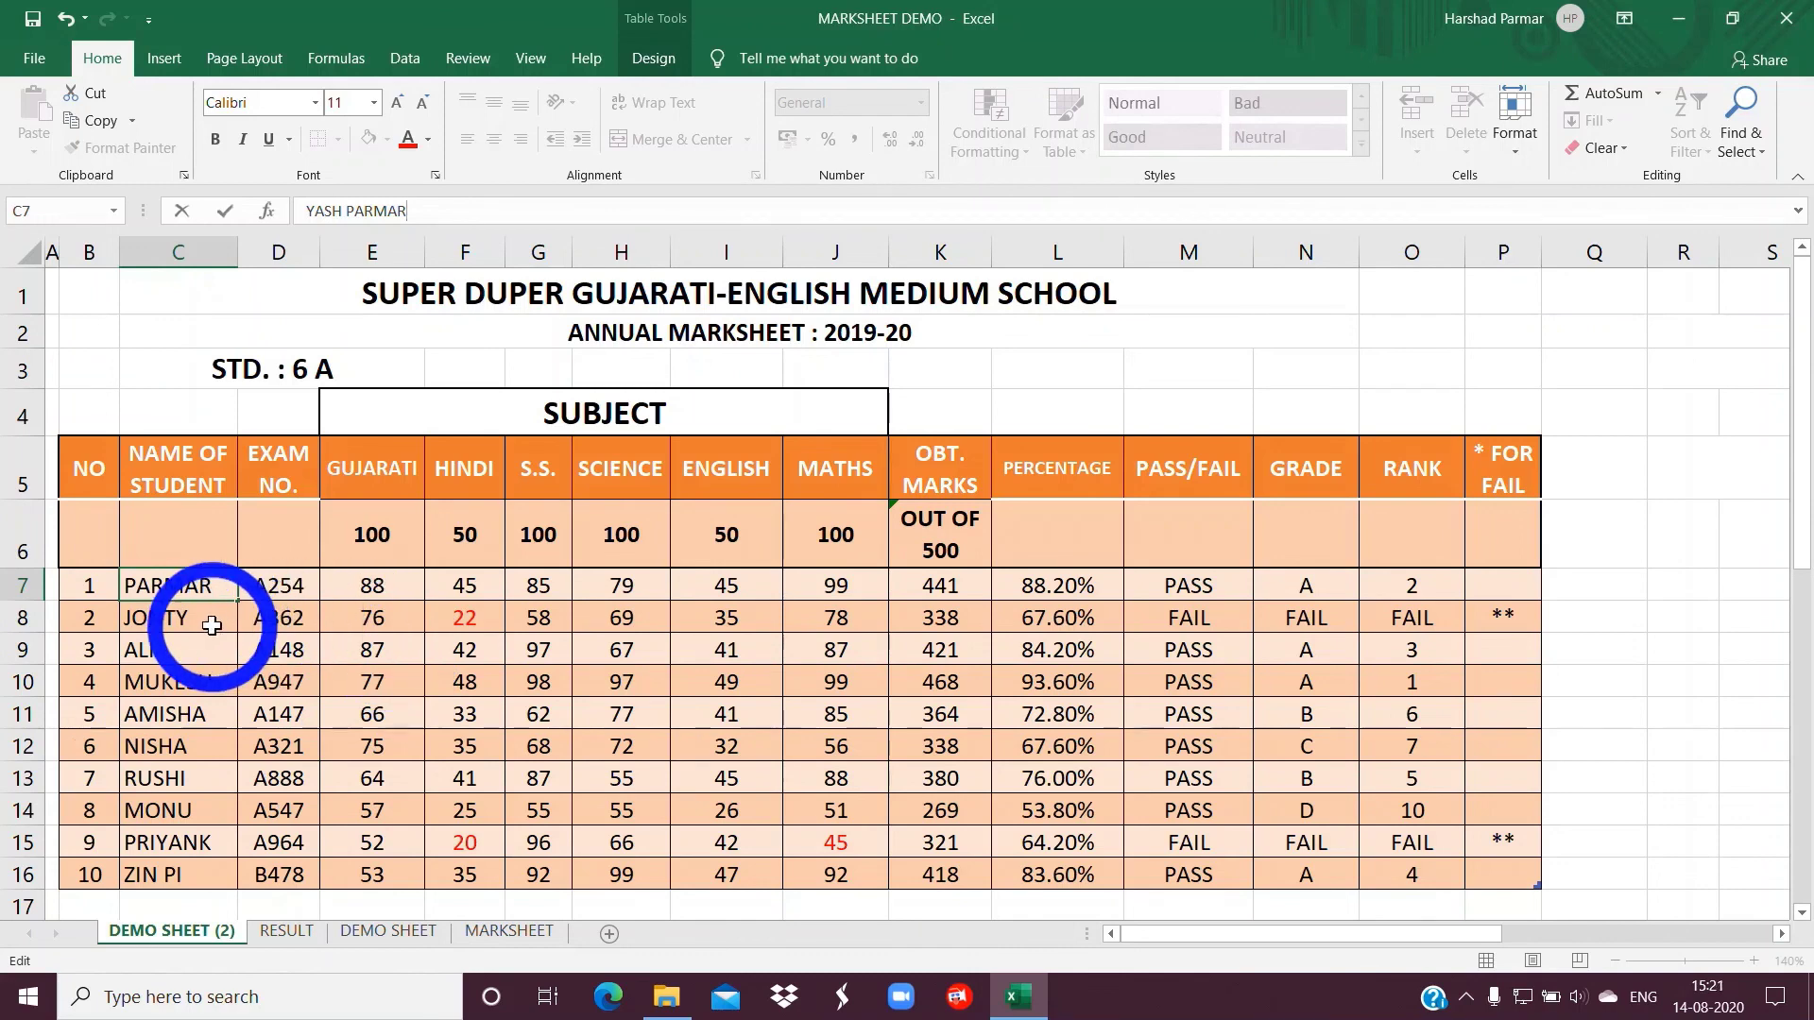
{"action": "left_click", "coordinate": [171, 619]}
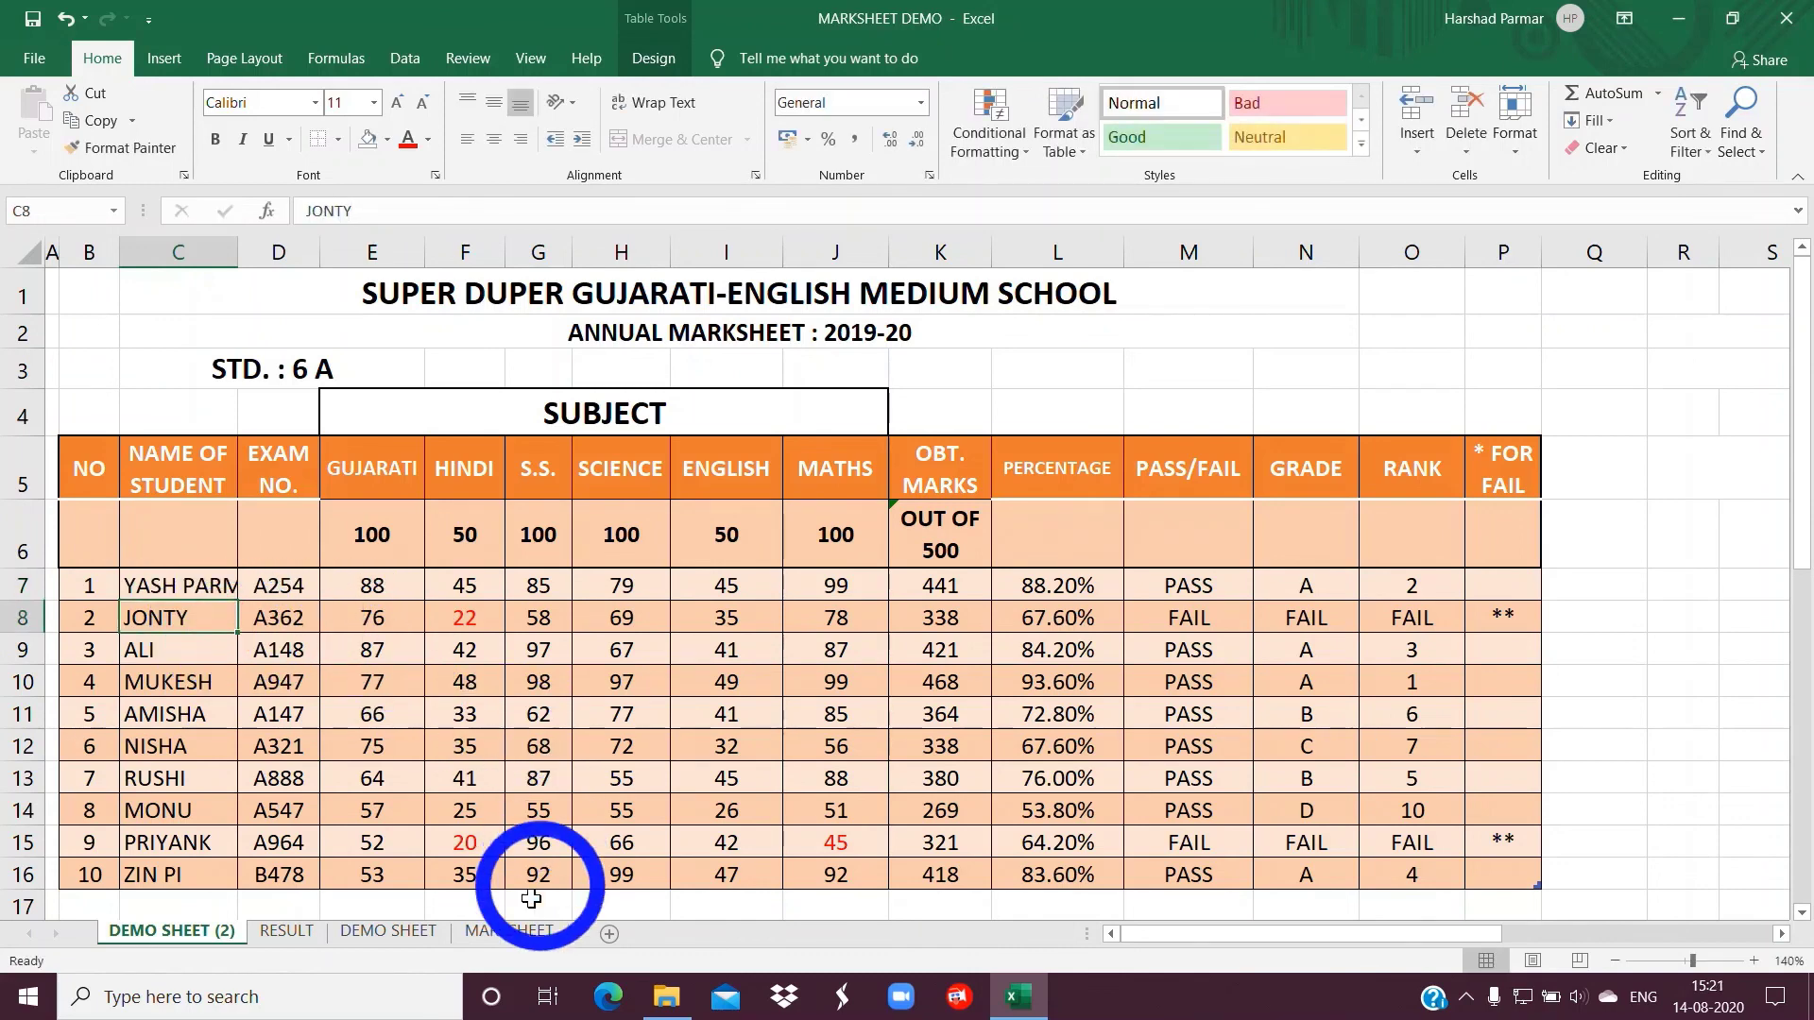
{"action": "left_click", "coordinate": [286, 931]}
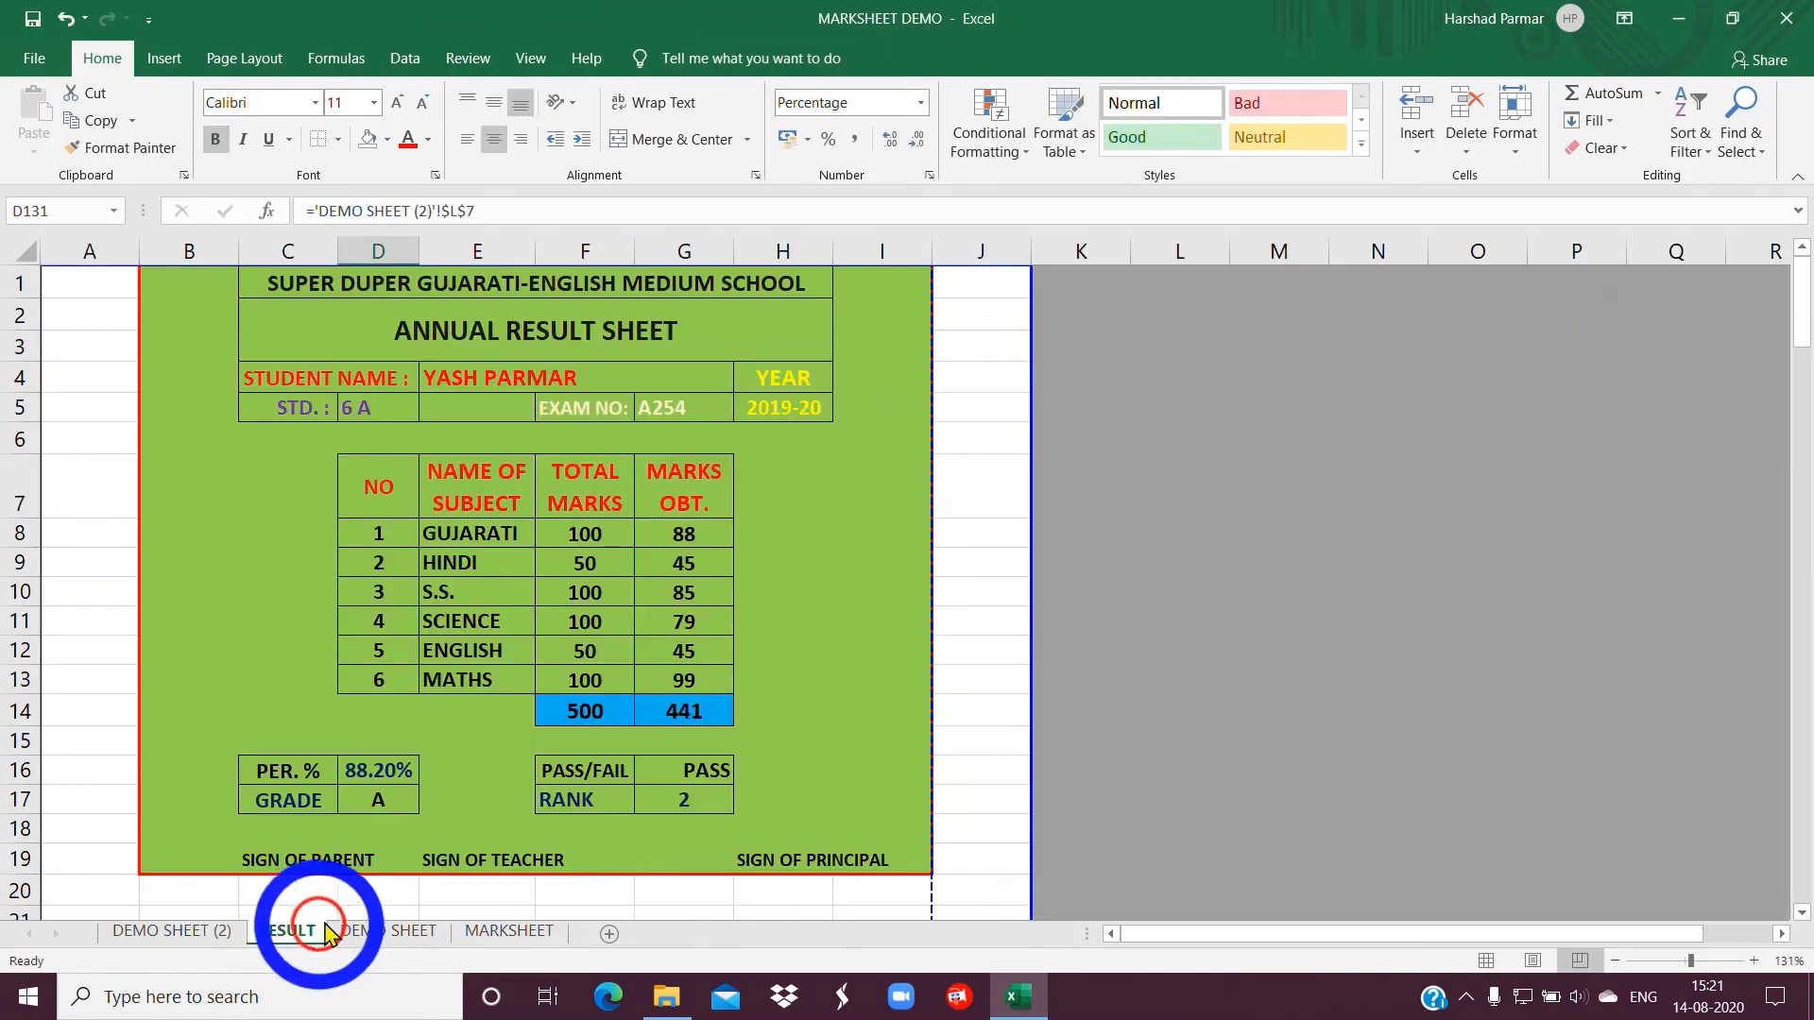